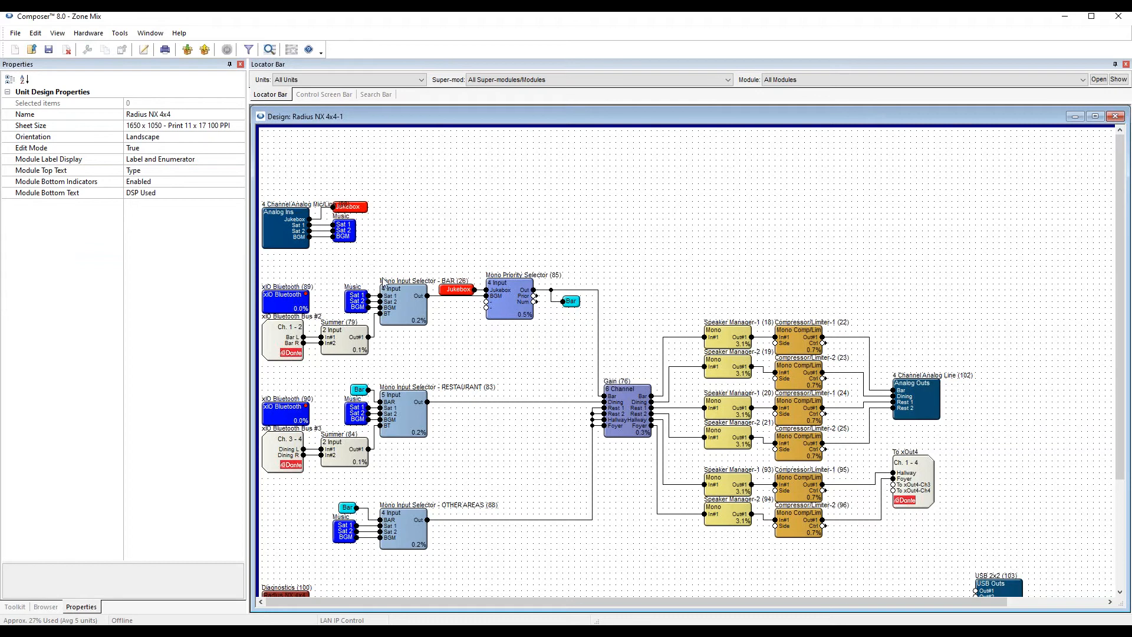
Inspect the Jukebox via and the Mono Priority Selector module it feeds.
{"action": "left_click", "coordinate": [344, 211]}
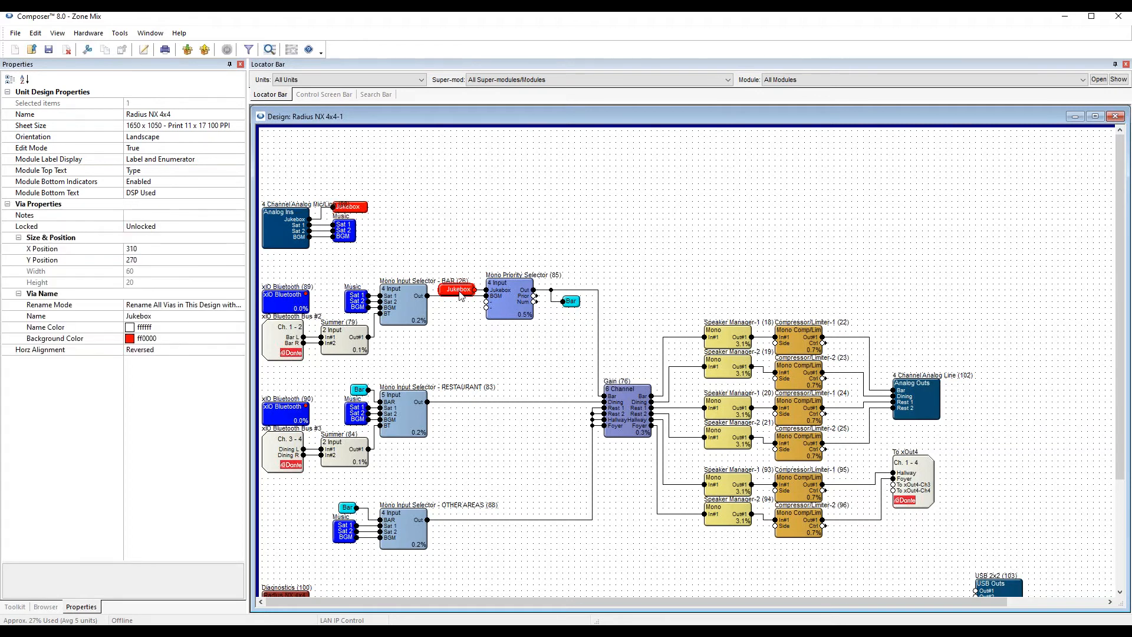
{"action": "left_click", "coordinate": [502, 295]}
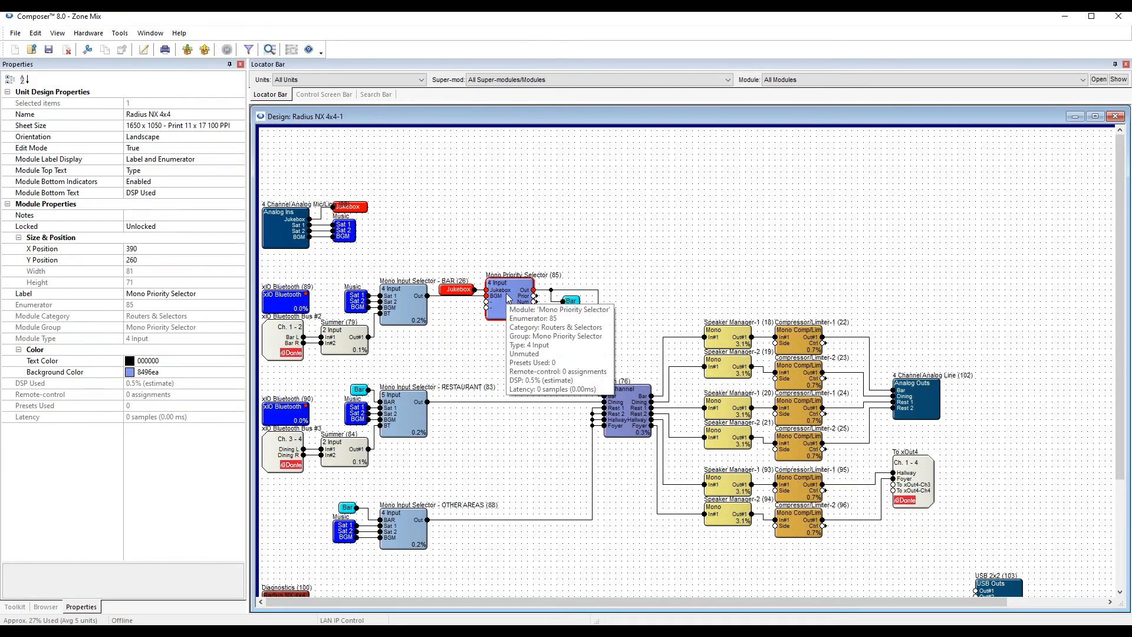
{"action": "left_click", "coordinate": [480, 297]}
{"action": "left_click", "coordinate": [525, 253]}
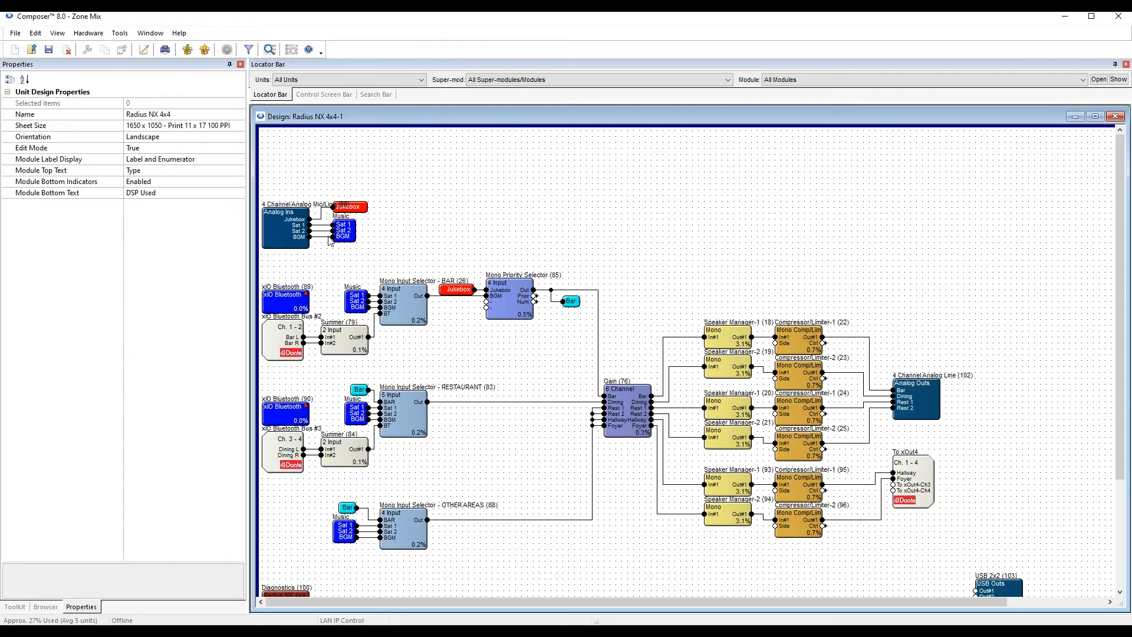
View the control windows of both xIO Bluetooth modules side by side with the design and close them.
{"action": "mouse_move", "coordinate": [300, 241]}
{"action": "double_click", "coordinate": [281, 302]}
{"action": "left_click_drag", "start_coordinate": [472, 145], "coordinate": [639, 110]}
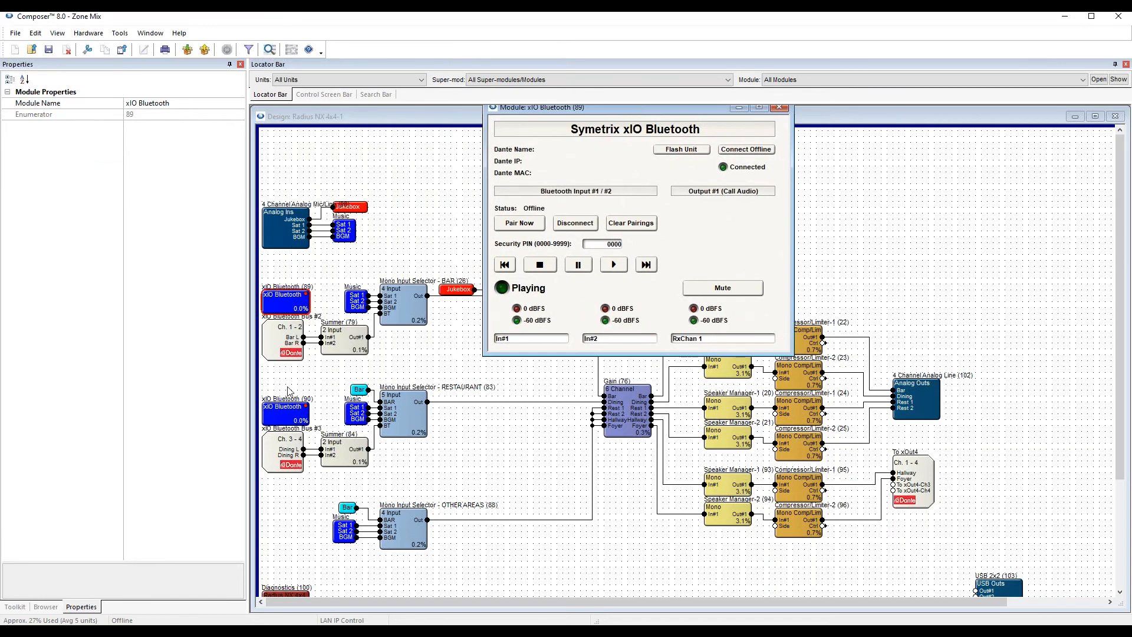
{"action": "double_click", "coordinate": [280, 414]}
{"action": "left_click_drag", "start_coordinate": [425, 163], "coordinate": [617, 303]}
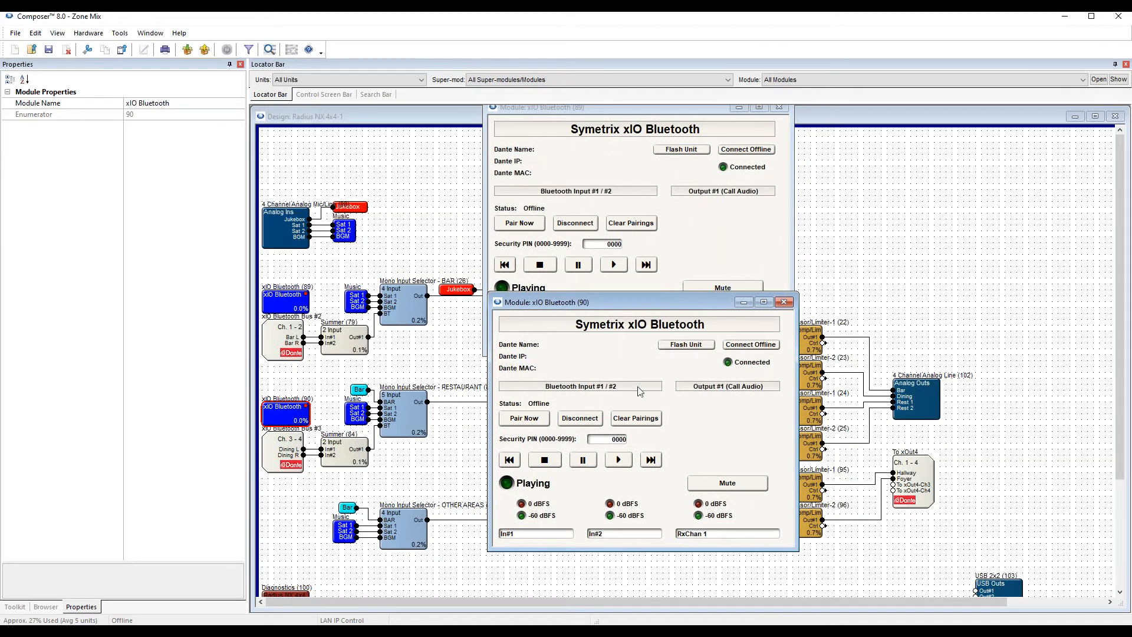
{"action": "left_click", "coordinate": [784, 302]}
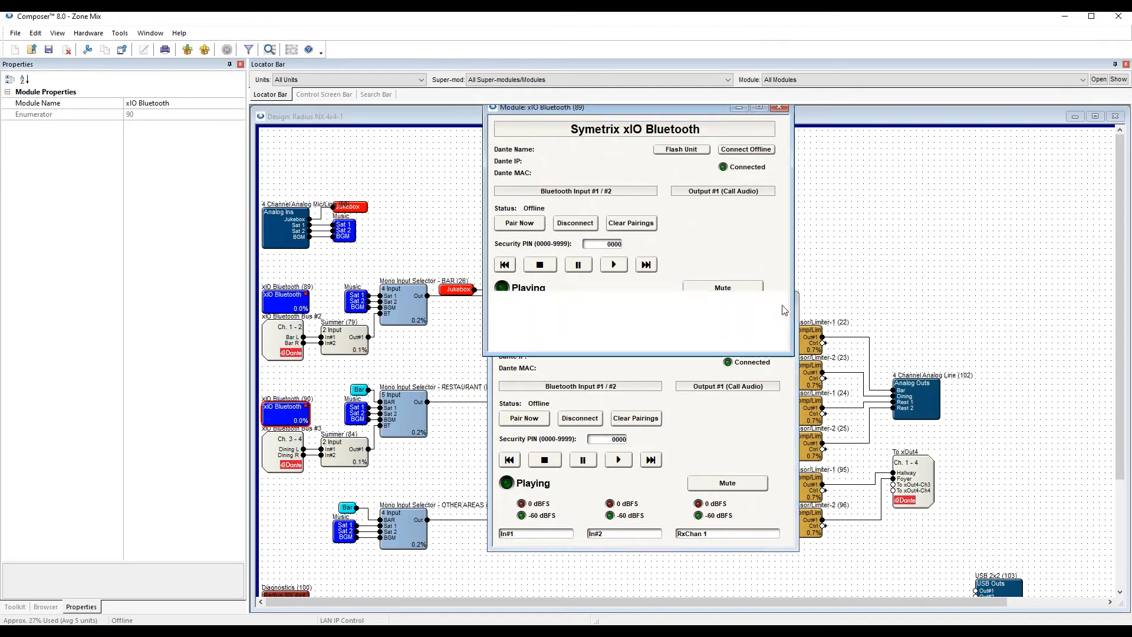
{"action": "left_click", "coordinate": [779, 107]}
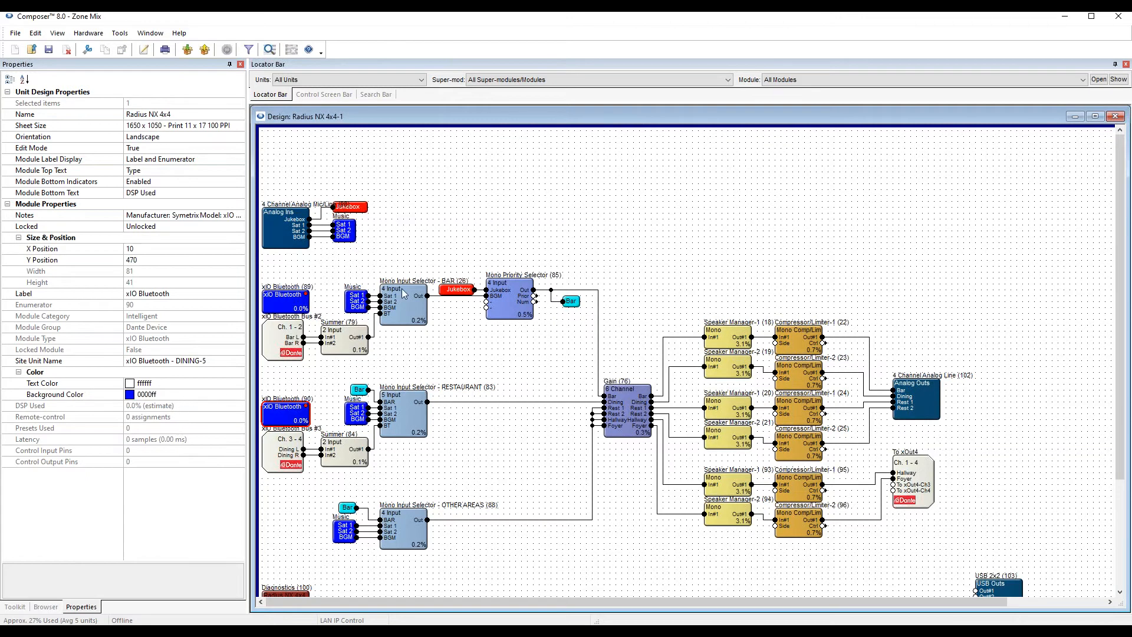
Inspect the properties of the BAR, RESTAURANT and OTHER AREAS Mono Input Selector modules.
{"action": "left_click_drag", "start_coordinate": [402, 263], "coordinate": [416, 590]}
{"action": "left_click", "coordinate": [412, 310]}
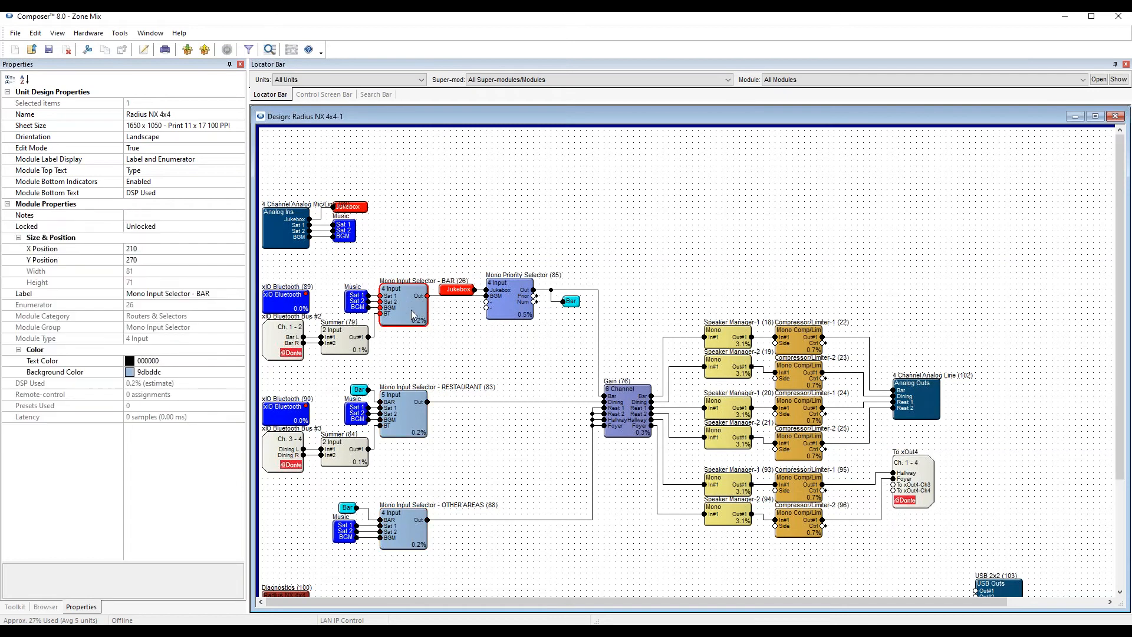
{"action": "left_click", "coordinate": [406, 420]}
{"action": "left_click", "coordinate": [414, 543]}
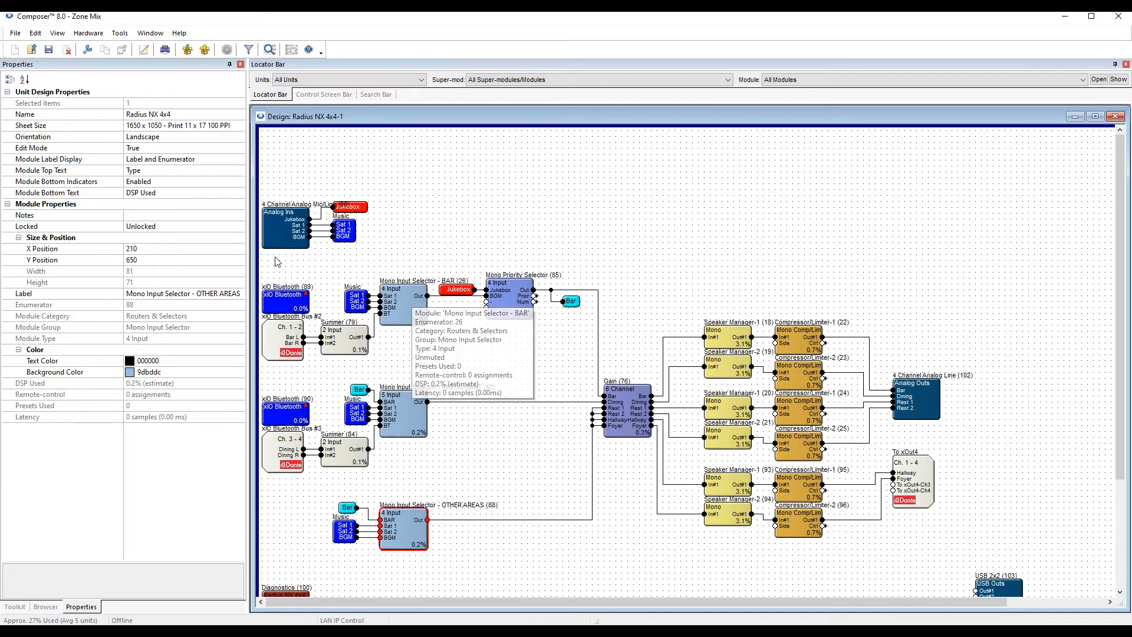
Trace the Music via from the analog inputs to its copies at the three input selectors.
{"action": "left_click", "coordinate": [347, 236]}
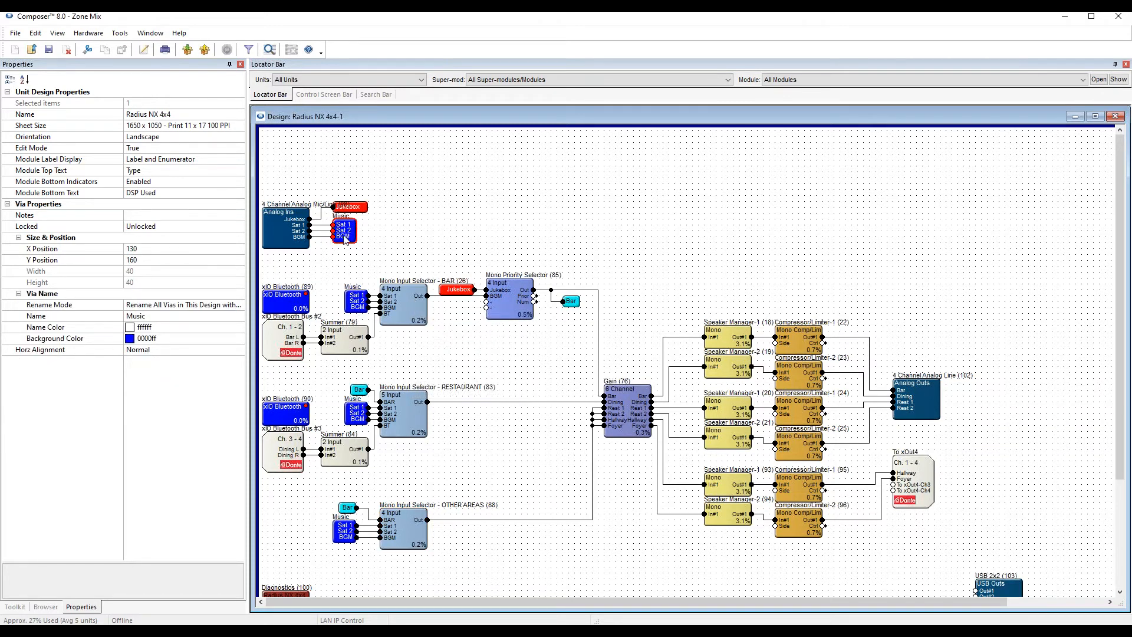
{"action": "left_click", "coordinate": [357, 306]}
{"action": "left_click", "coordinate": [358, 416]}
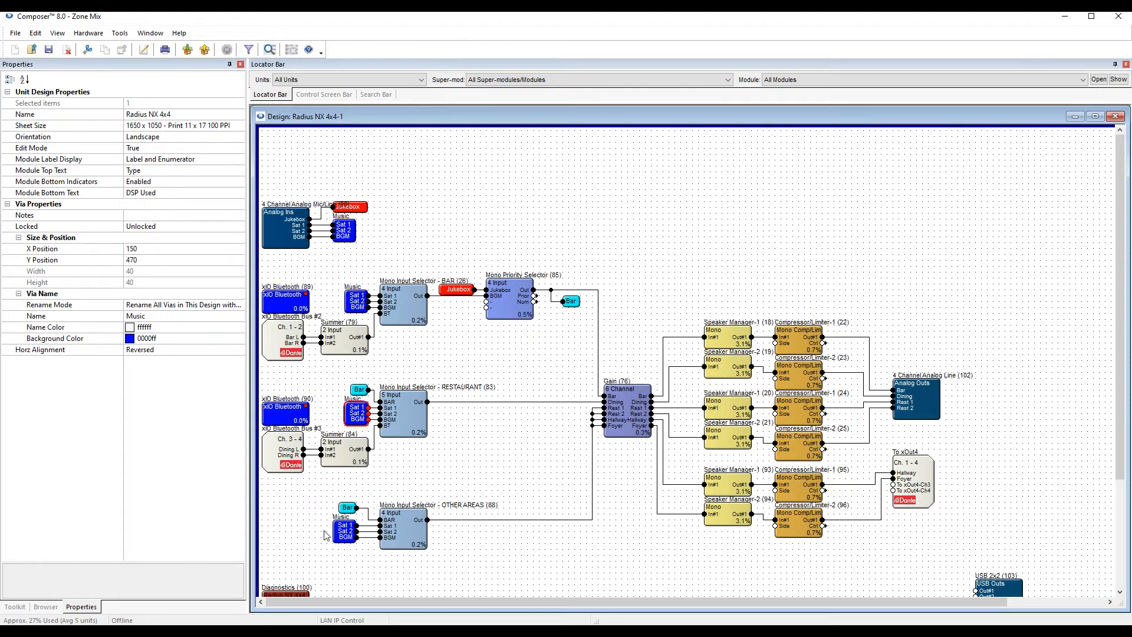
{"action": "left_click", "coordinate": [344, 539]}
{"action": "left_click", "coordinate": [353, 234]}
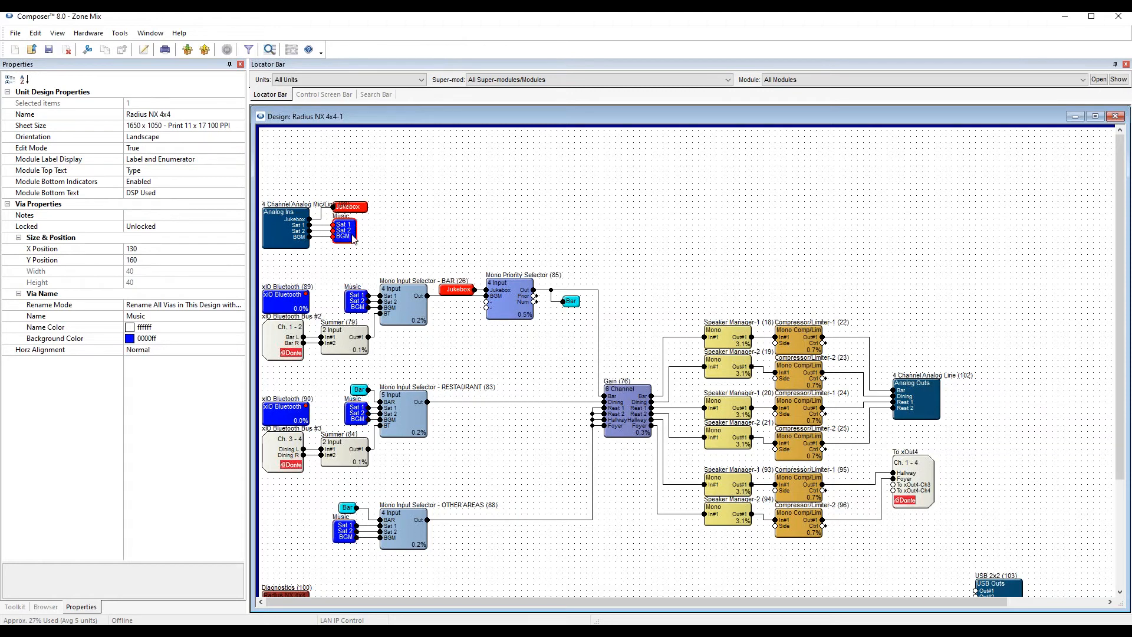
Trace the BAR selector's Bluetooth source through its Summer and inspect both xIO Bluetooth bus modules.
{"action": "left_click", "coordinate": [409, 298]}
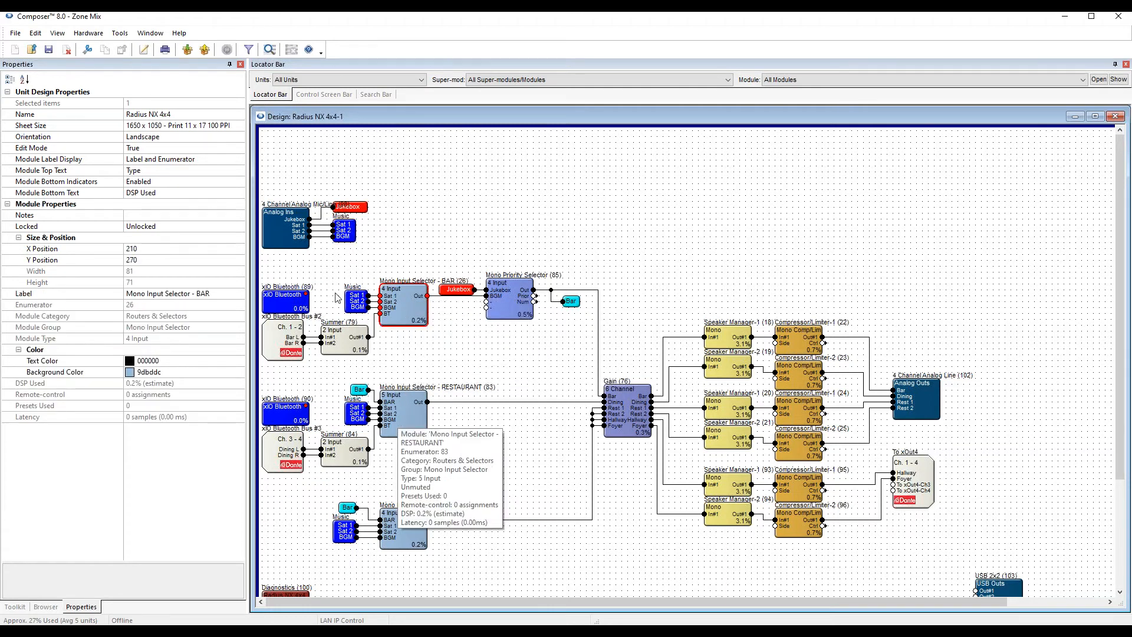
{"action": "left_click", "coordinate": [347, 344]}
{"action": "left_click", "coordinate": [281, 342]}
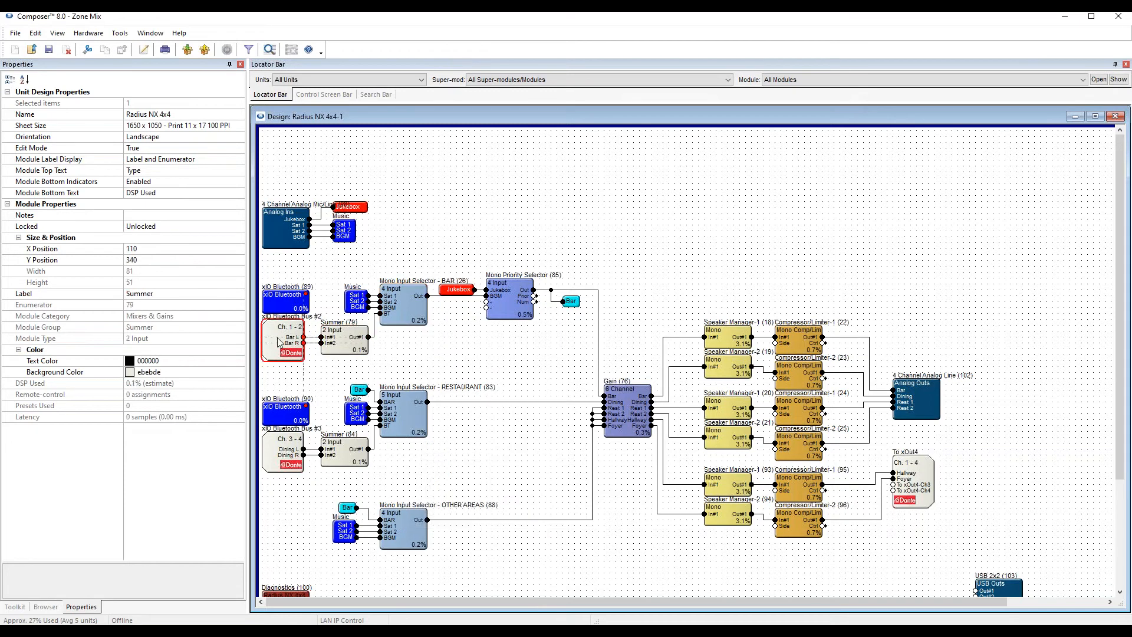
{"action": "left_click", "coordinate": [294, 454], "text": "ctrl"}
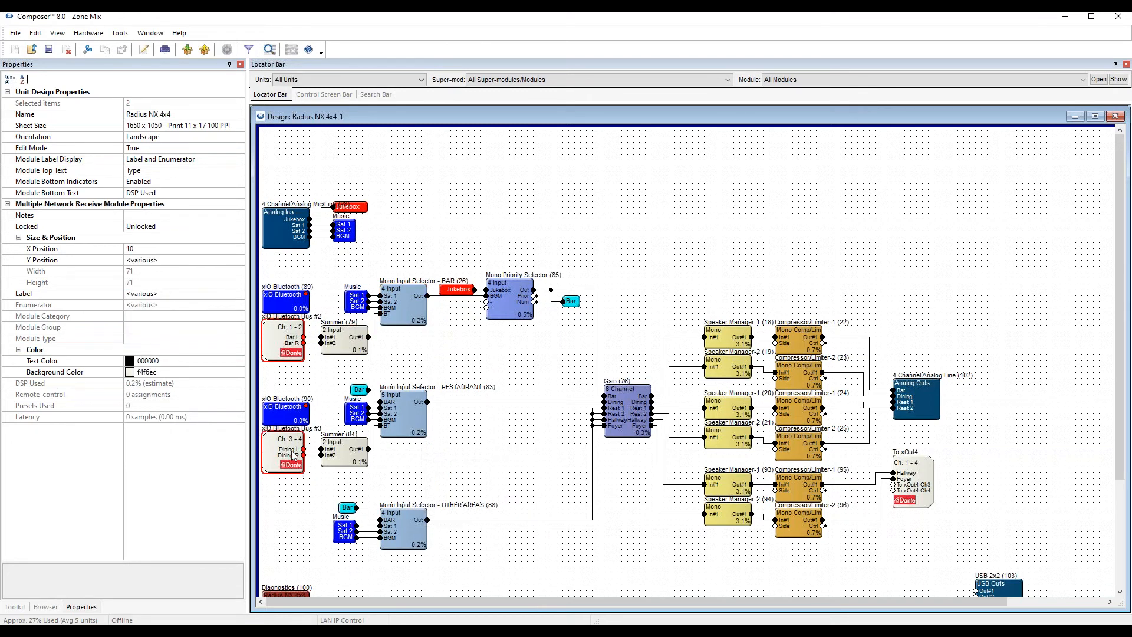
{"action": "left_click", "coordinate": [307, 377]}
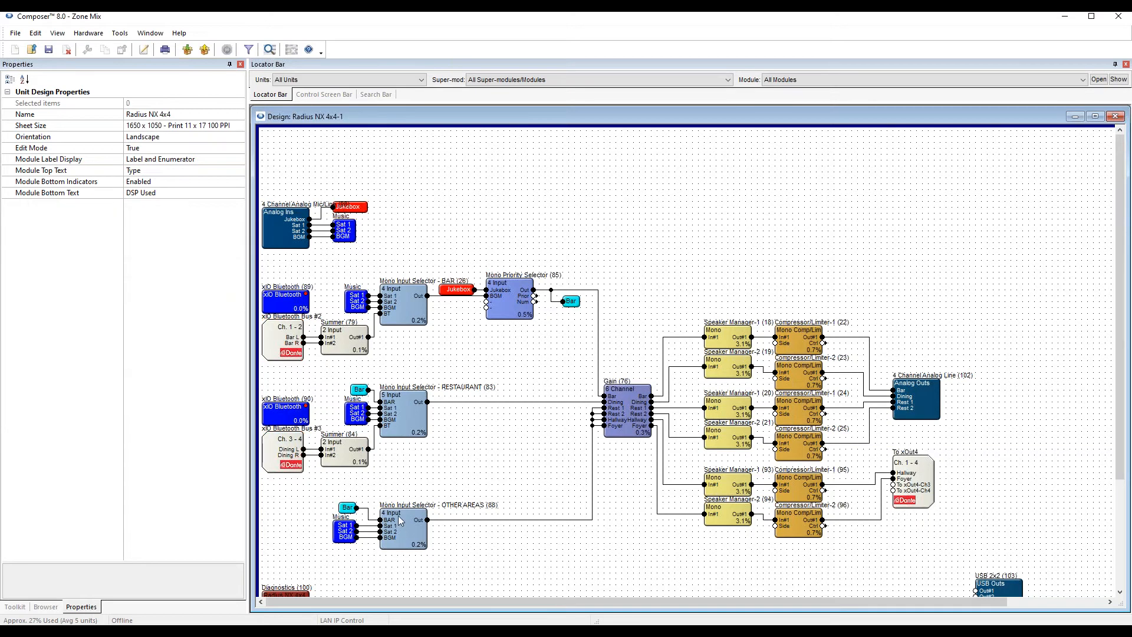
Trace the Bar via after the priority selector to the RESTAURANT and OTHER AREAS input selectors.
{"action": "left_click", "coordinate": [402, 420]}
{"action": "left_click", "coordinate": [405, 524], "text": "ctrl"}
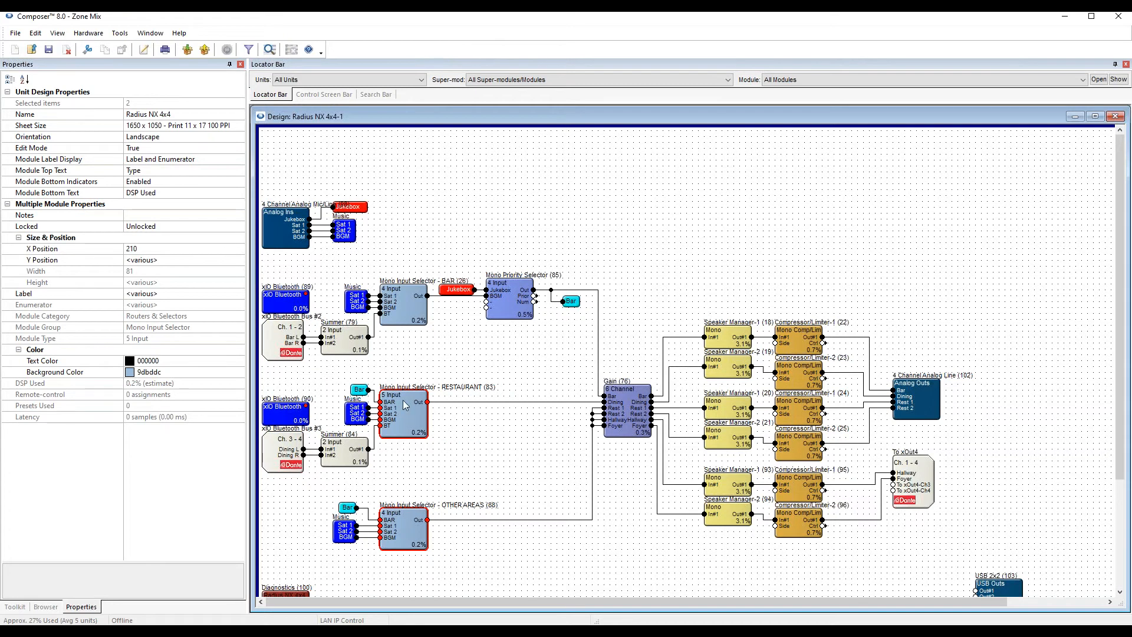
{"action": "left_click", "coordinate": [570, 302]}
{"action": "left_click", "coordinate": [560, 307]}
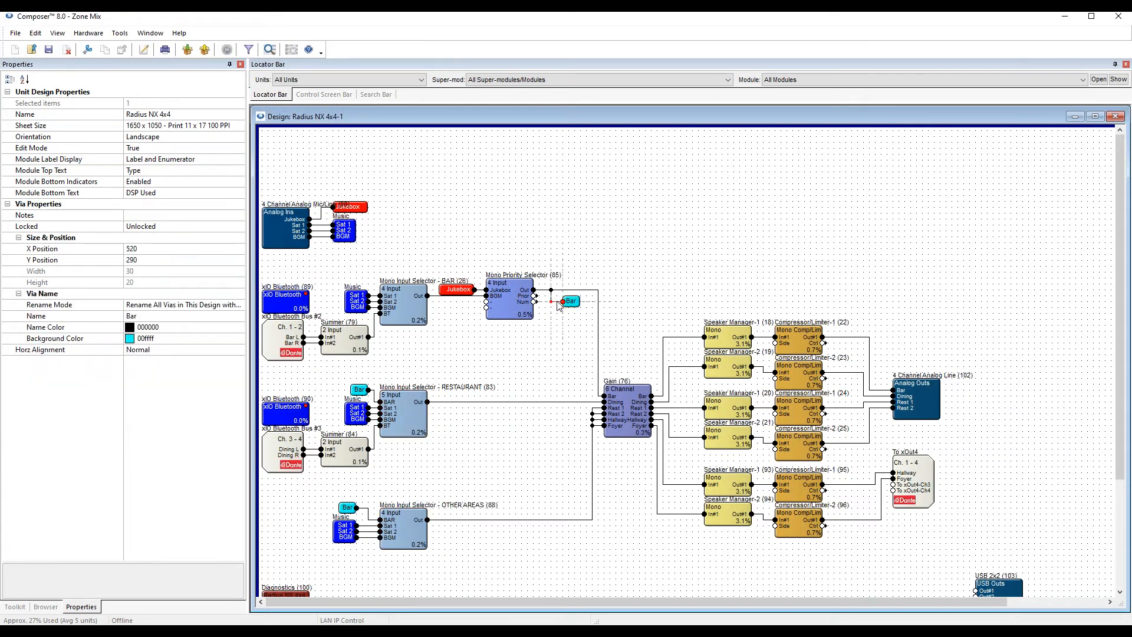
{"action": "left_click", "coordinate": [408, 414]}
{"action": "left_click", "coordinate": [394, 536], "text": "ctrl"}
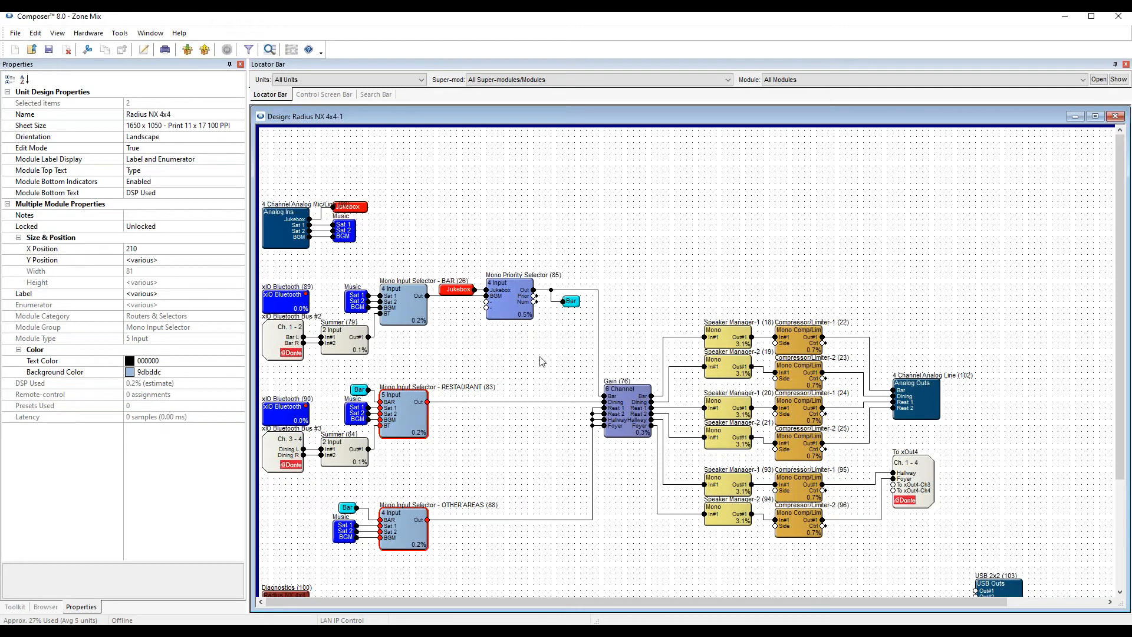
{"action": "left_click", "coordinate": [599, 249]}
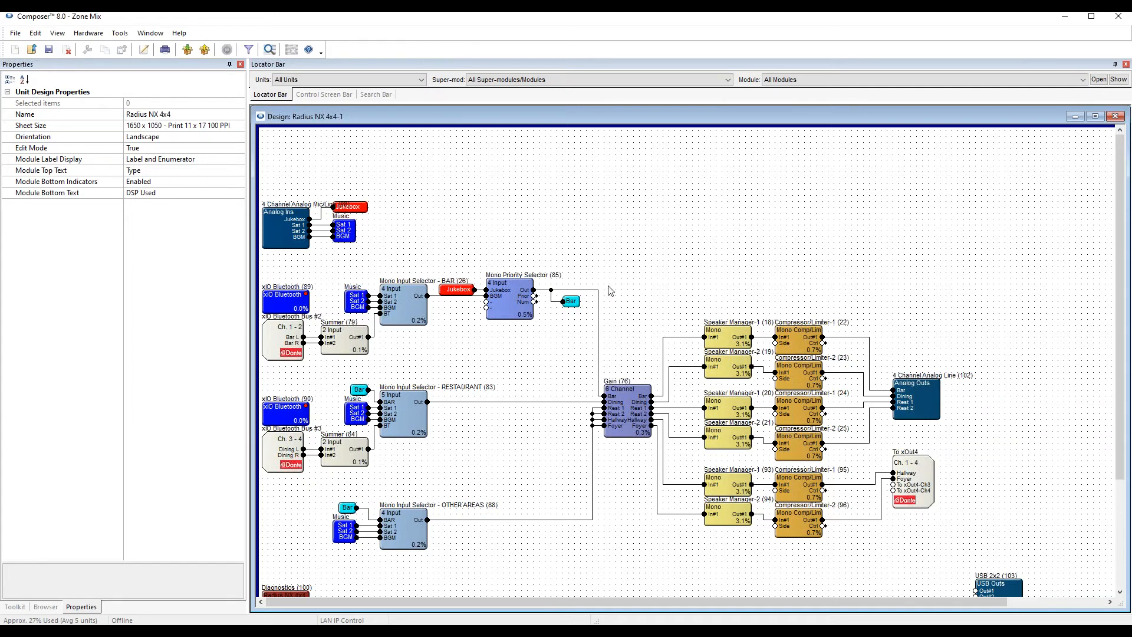
Inspect the 6 Channel Gain module and all Speaker Manager and Compressor/Limiter modules on the output side.
{"action": "left_click", "coordinate": [627, 404]}
{"action": "left_click_drag", "start_coordinate": [680, 287], "coordinate": [833, 565]}
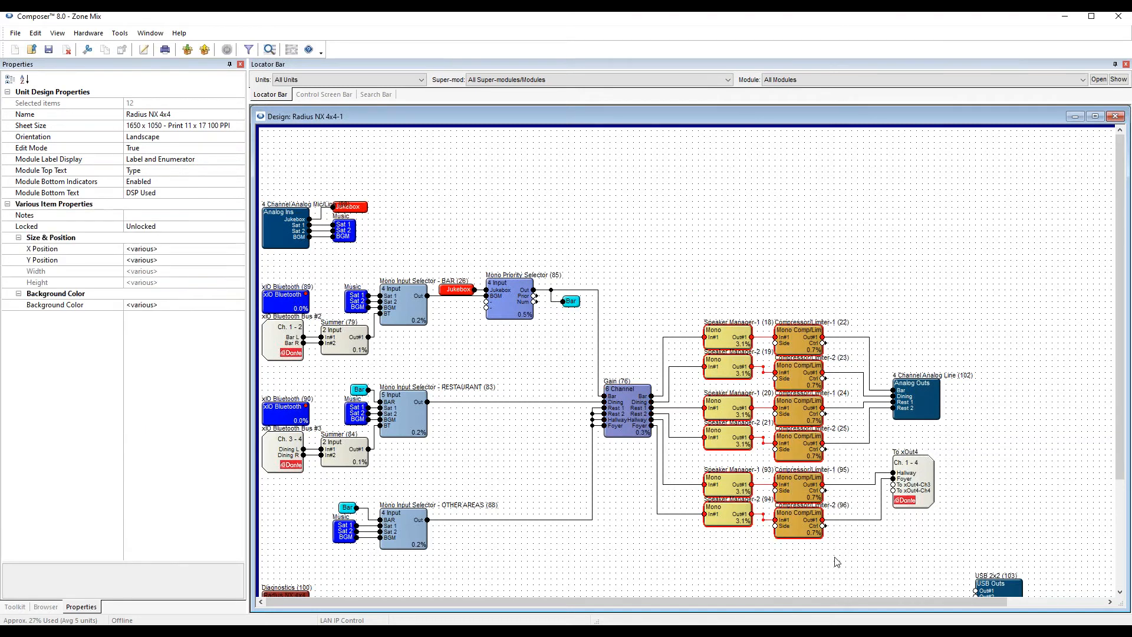
{"action": "left_click", "coordinate": [707, 258]}
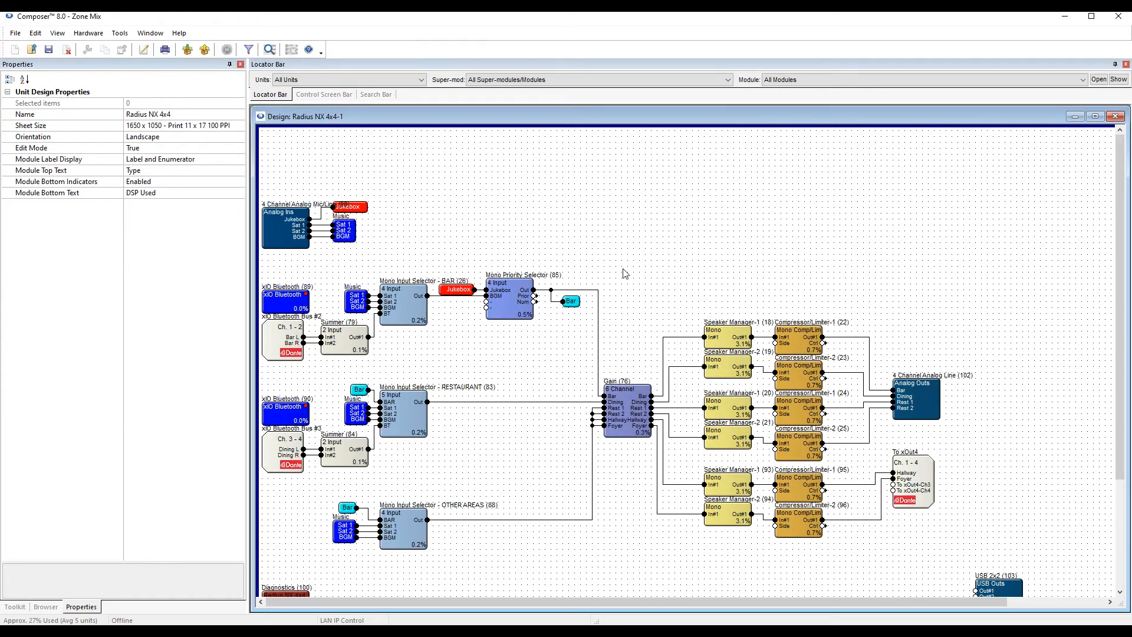
Check the BAR input selector, view the channel faders of the 6 Channel Gain module and close its window.
{"action": "left_click", "coordinate": [404, 302]}
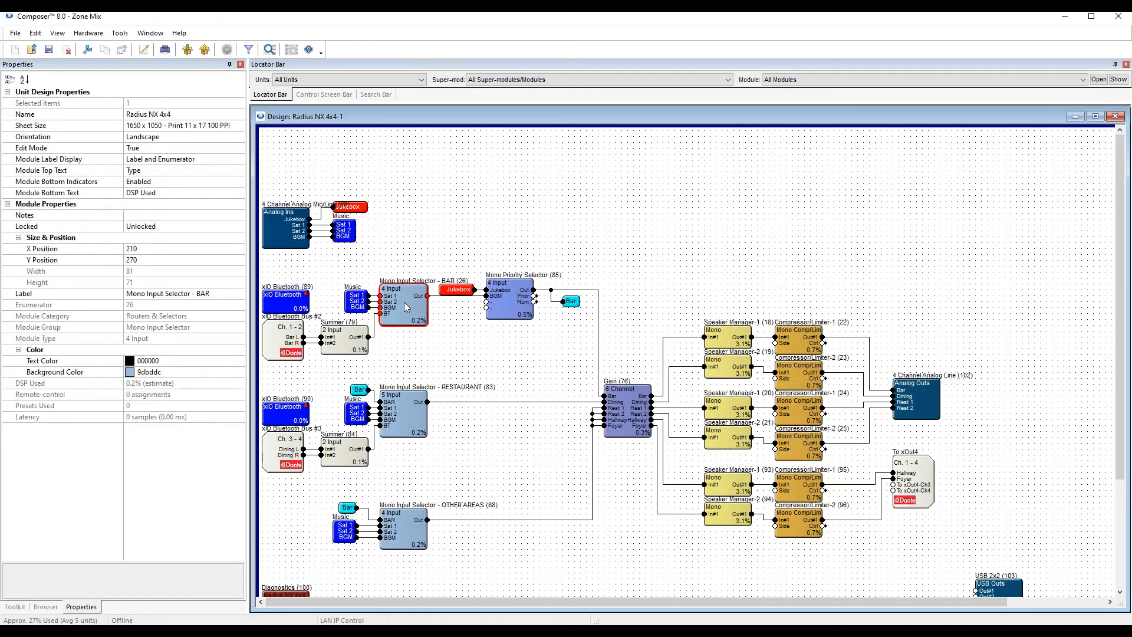
{"action": "double_click", "coordinate": [624, 411]}
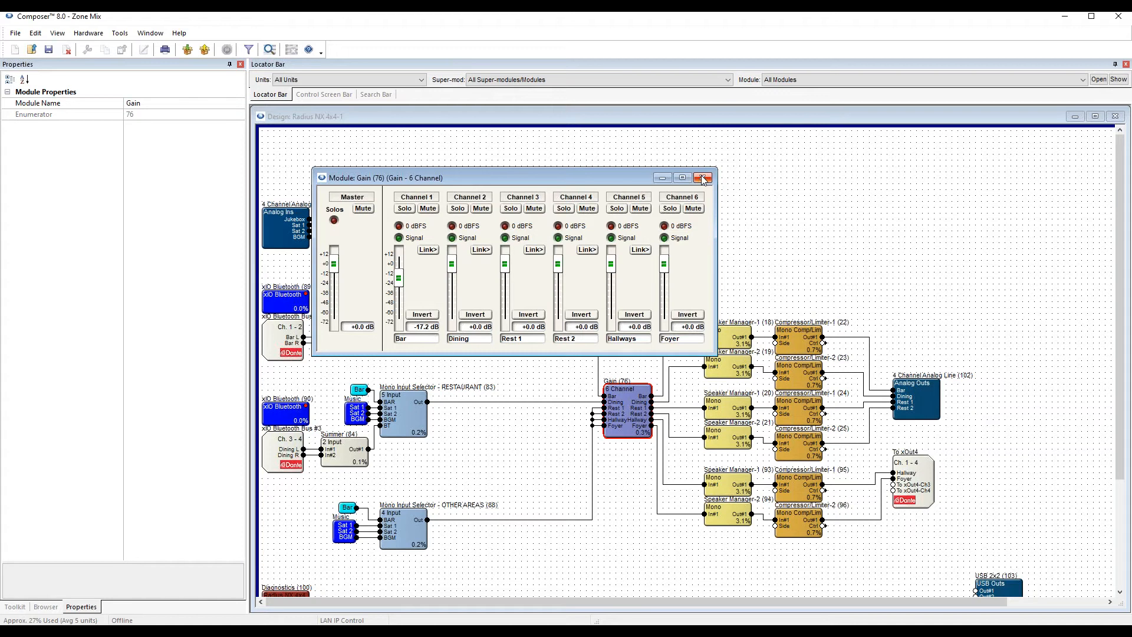
{"action": "left_click", "coordinate": [703, 178]}
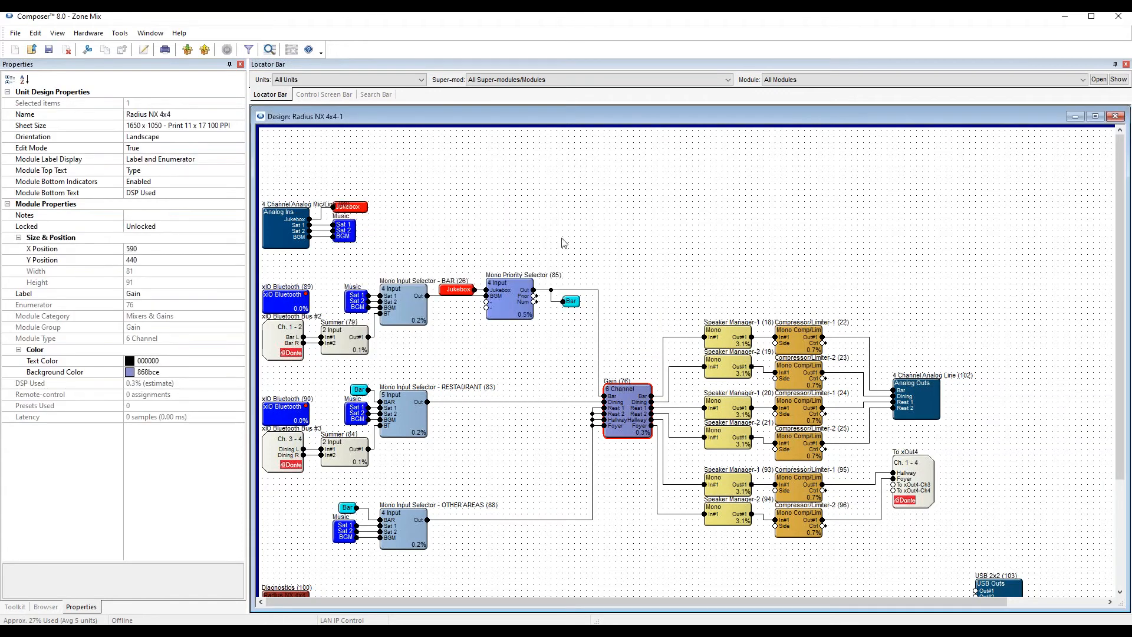
Review the Mono Priority Selector's input priorities, threshold and hold time, then close its window and clear the selection.
{"action": "double_click", "coordinate": [510, 286]}
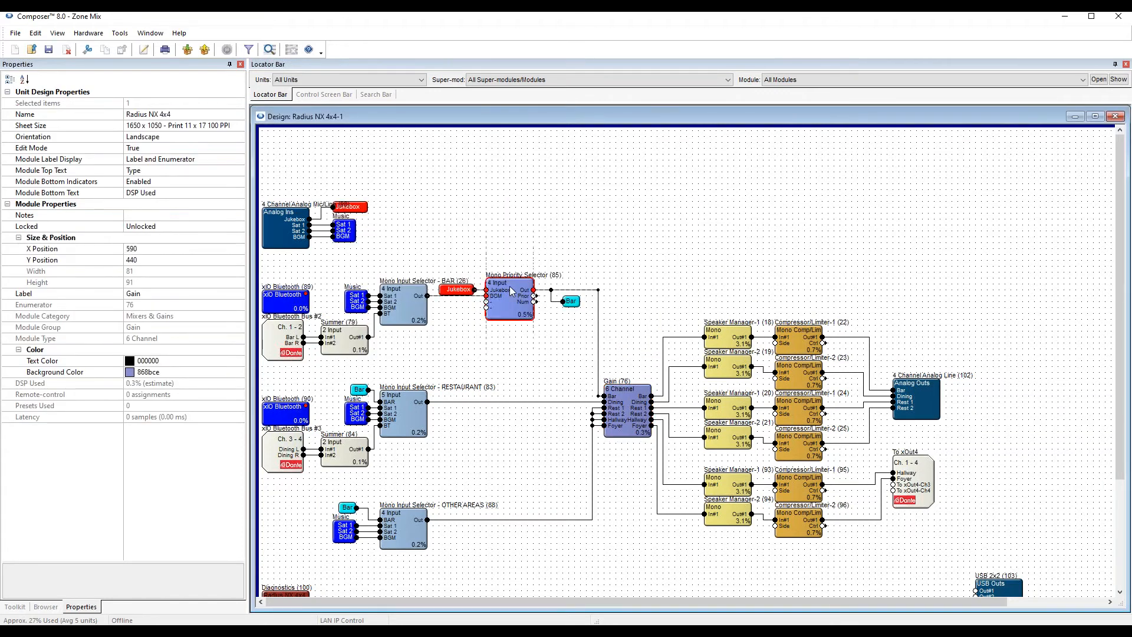
{"action": "left_click_drag", "start_coordinate": [433, 192], "coordinate": [745, 149]}
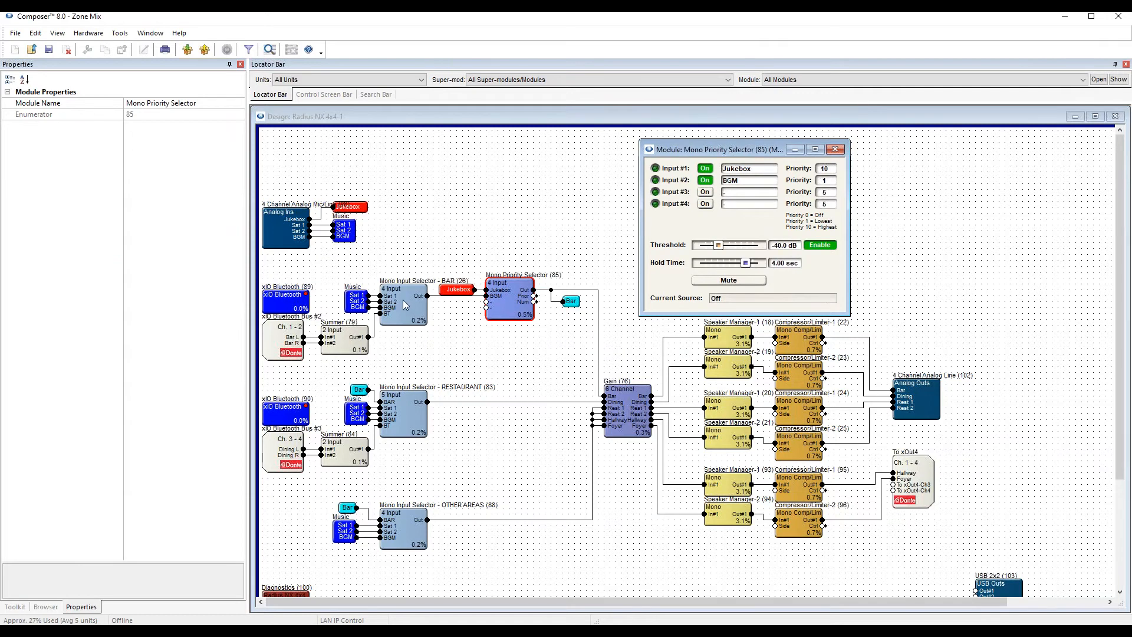
{"action": "mouse_move", "coordinate": [411, 311]}
{"action": "left_click_drag", "start_coordinate": [765, 152], "coordinate": [730, 155]}
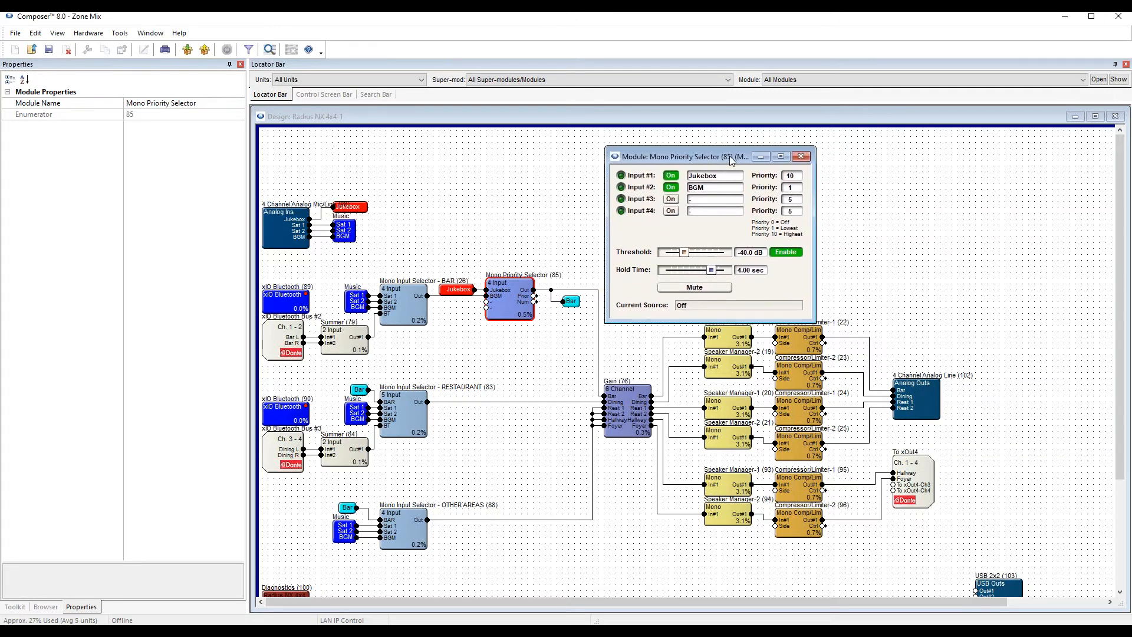
{"action": "left_click", "coordinate": [802, 157]}
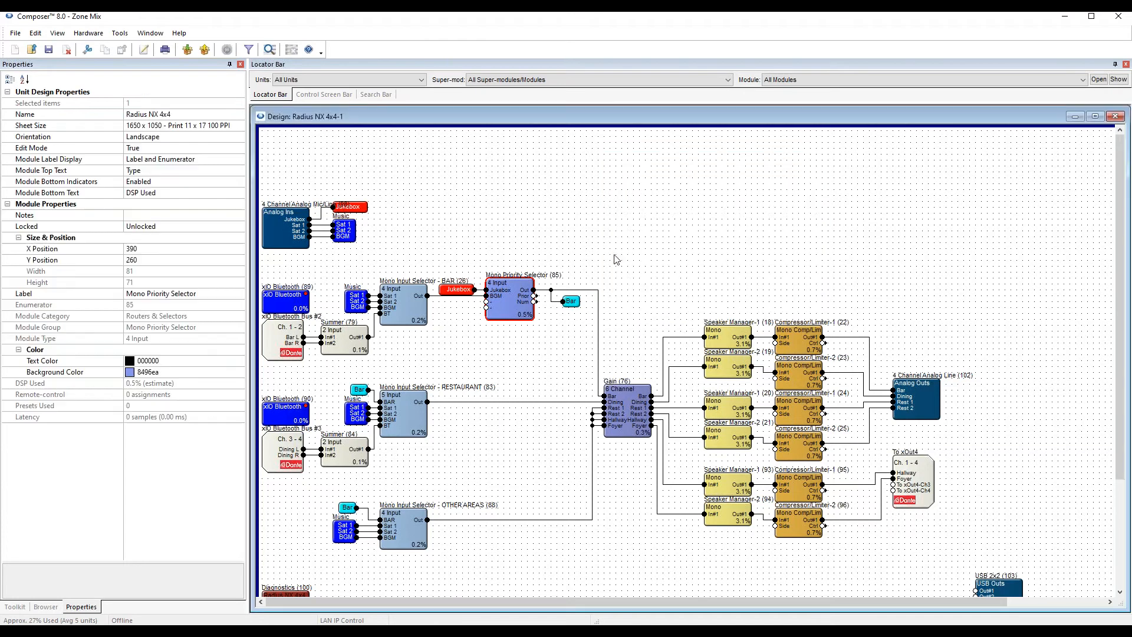
{"action": "scroll", "coordinate": [637, 263], "scroll_direction": "down", "scroll_amount": 1}
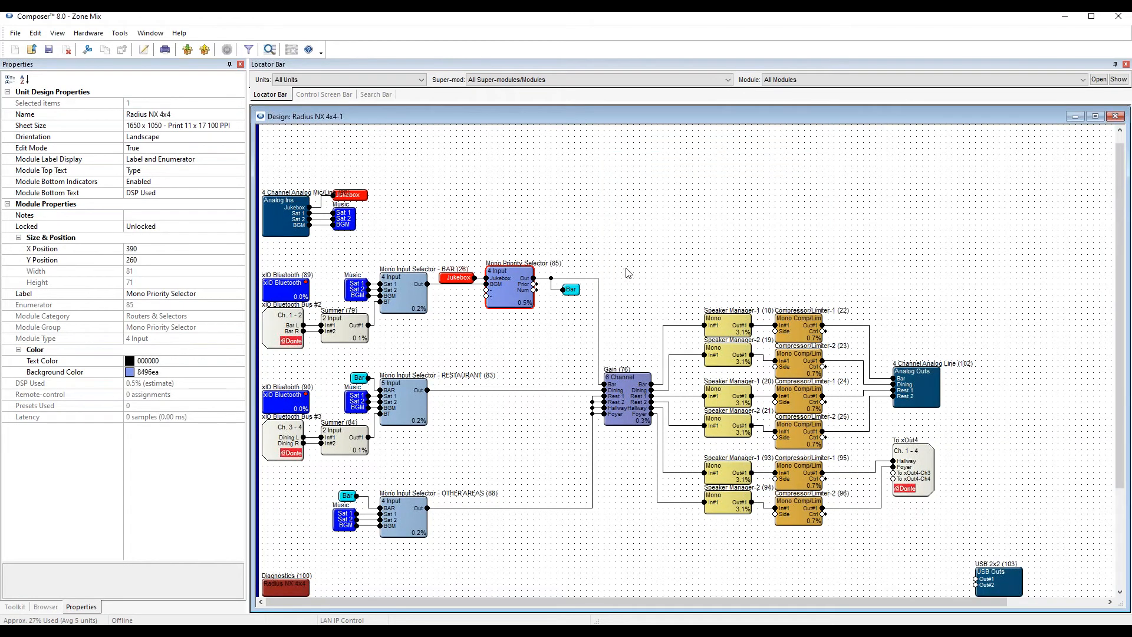
{"action": "left_click", "coordinate": [629, 272]}
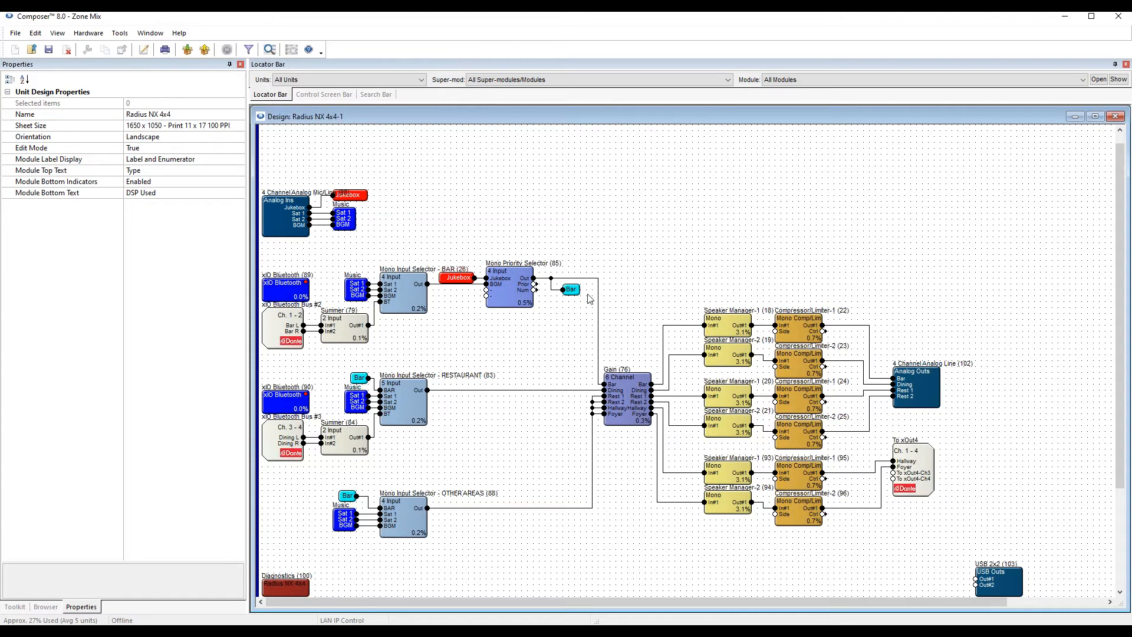
Create a new control screen named Bar in the Control Screen Manager and open it for editing.
{"action": "left_click", "coordinate": [122, 35]}
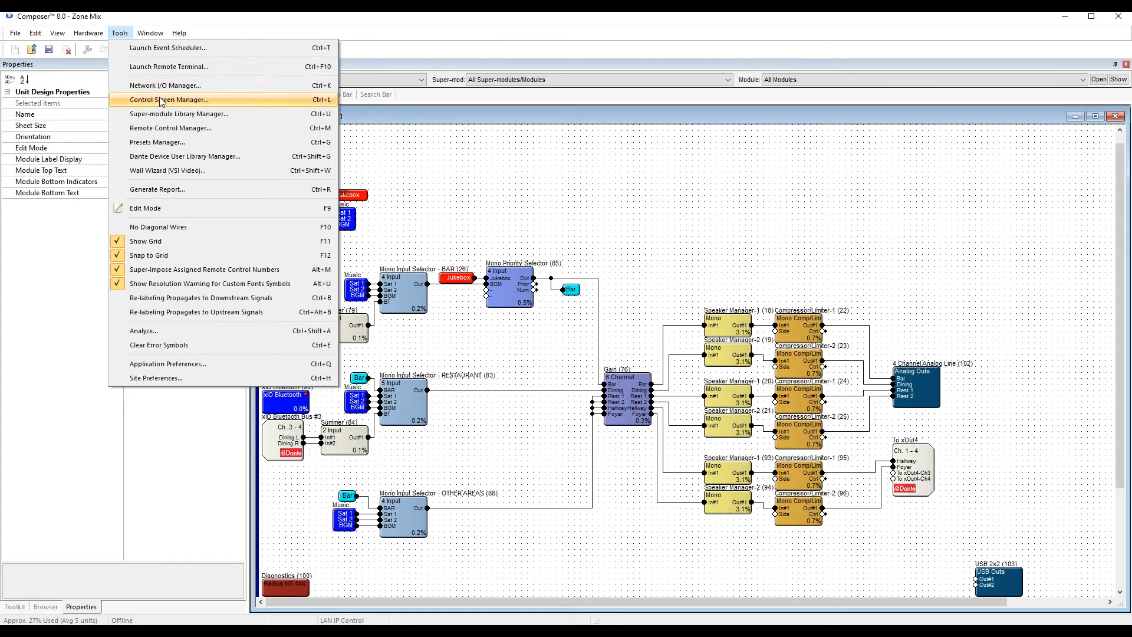
{"action": "left_click", "coordinate": [327, 104]}
{"action": "left_click_drag", "start_coordinate": [534, 235], "coordinate": [603, 127]}
{"action": "left_click", "coordinate": [530, 269]}
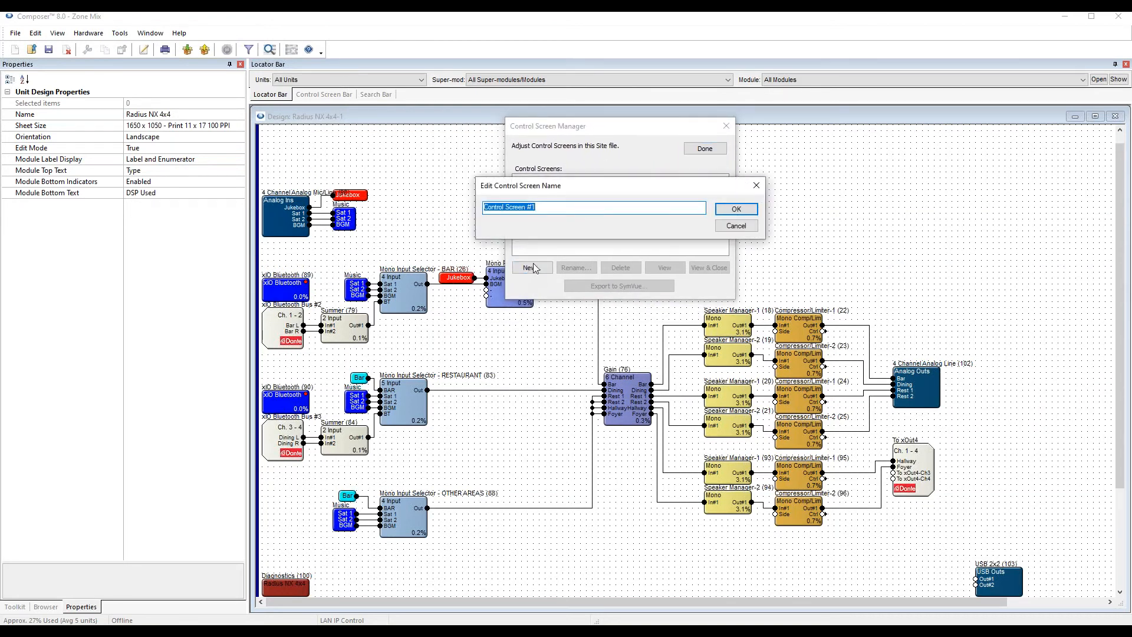
{"action": "type", "text": "Bar"}
{"action": "key", "text": "Return"}
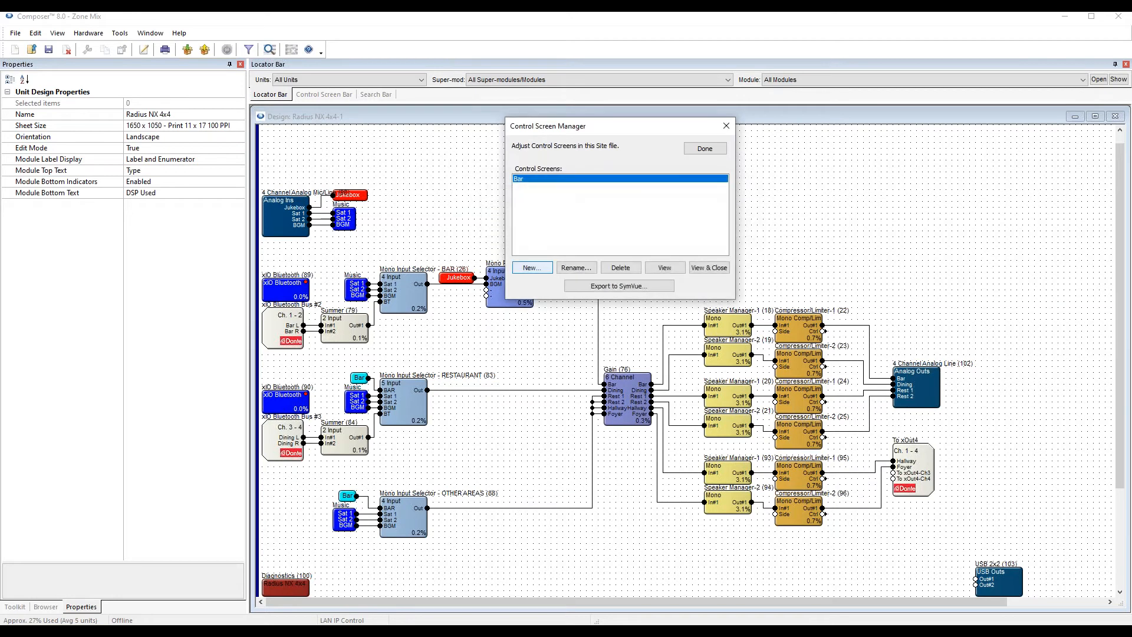
{"action": "left_click", "coordinate": [713, 270]}
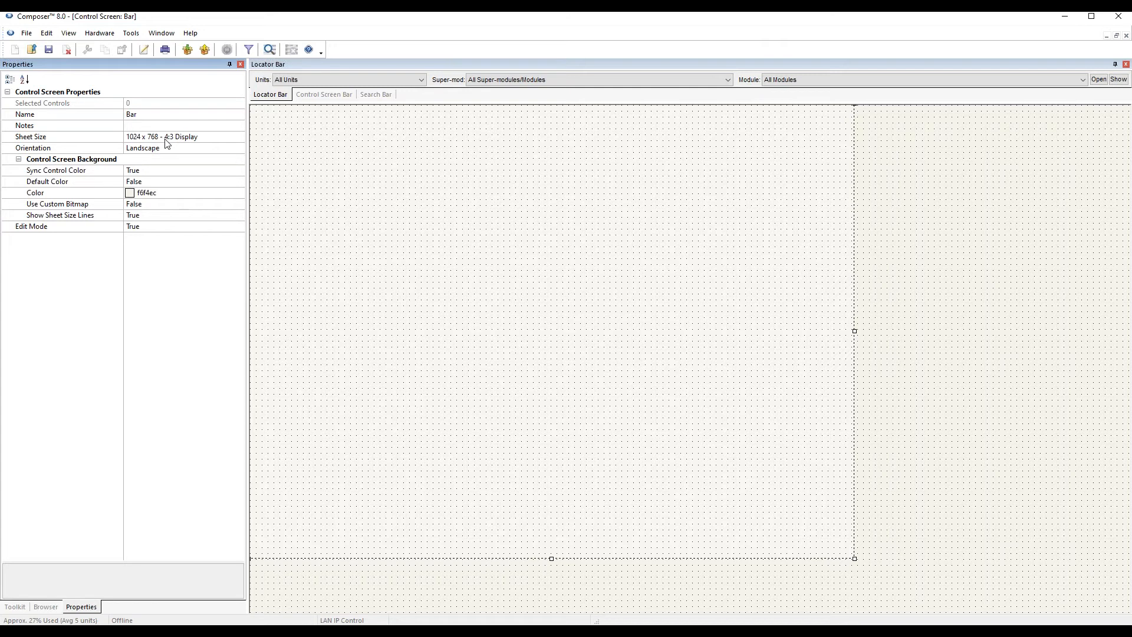
Set the Bar control screen's sheet size to 800 x 480 - T-5 Touchscreens.
{"action": "left_click", "coordinate": [183, 140]}
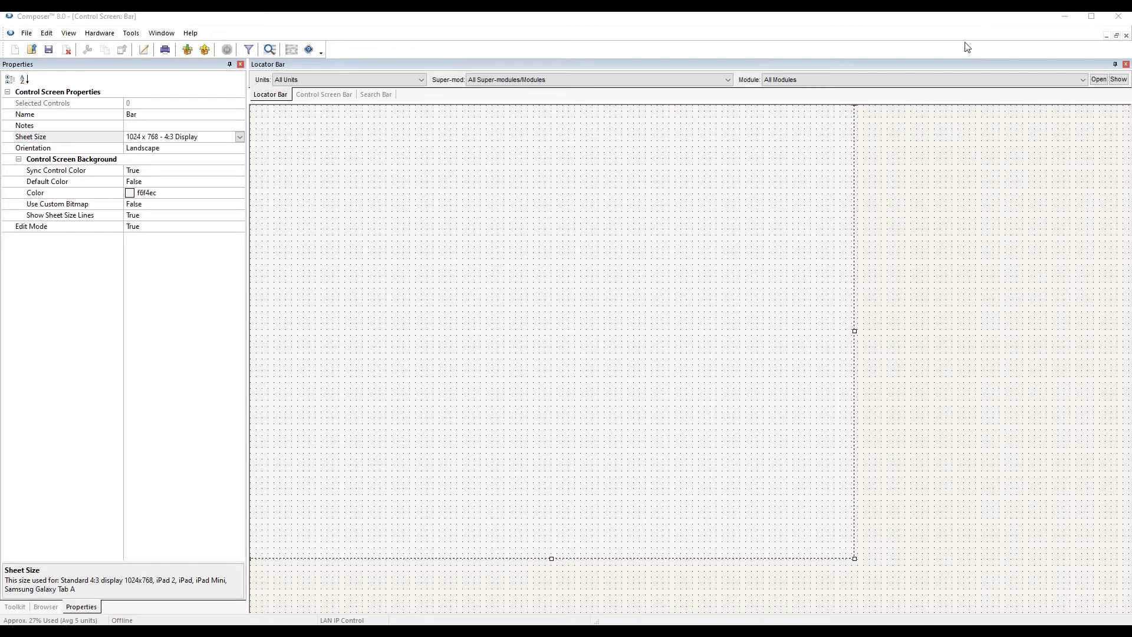
{"action": "left_click", "coordinate": [83, 137]}
{"action": "left_click", "coordinate": [240, 136]}
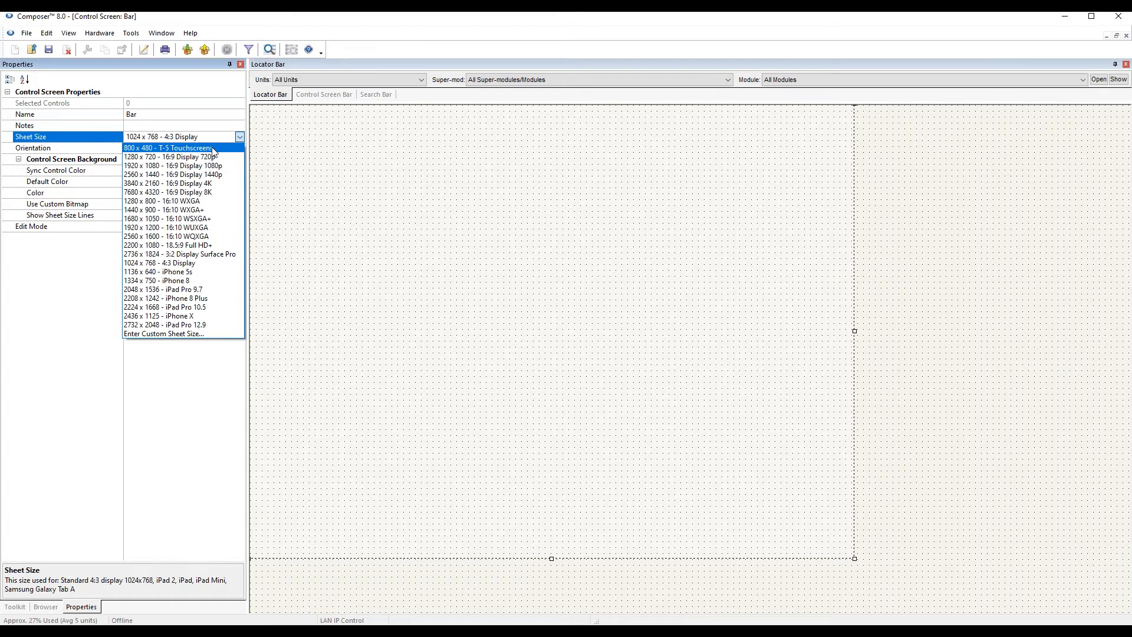
{"action": "left_click", "coordinate": [214, 149]}
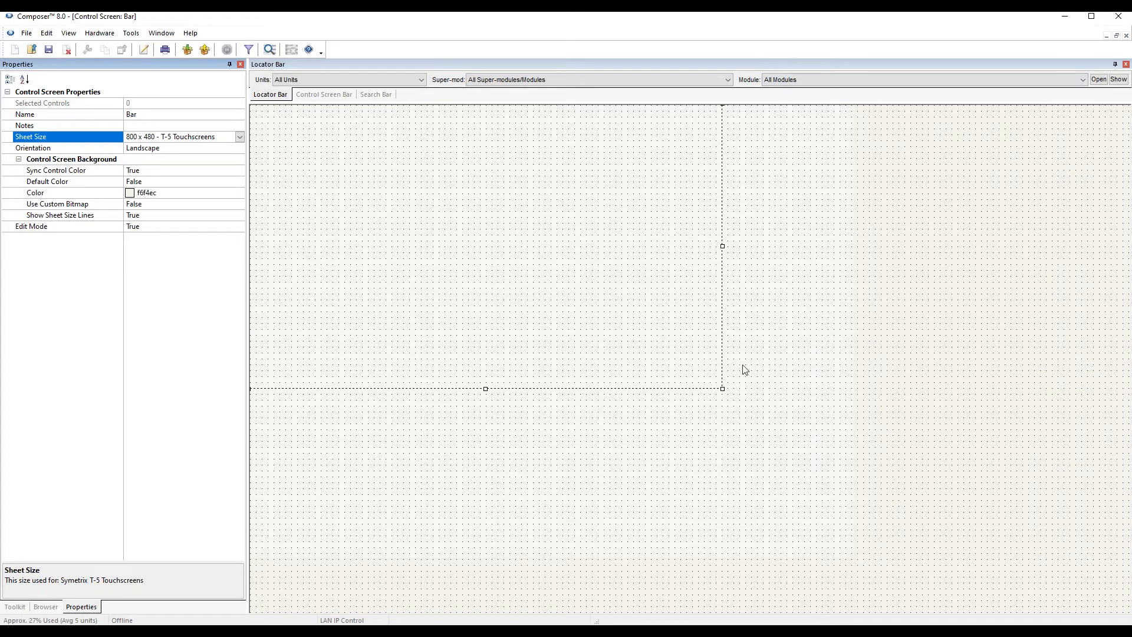
Try the 1280 x 720 - 16:9 Display 720p sheet size, then return to 800 x 480 - T-5 Touchscreens.
{"action": "left_click", "coordinate": [239, 136]}
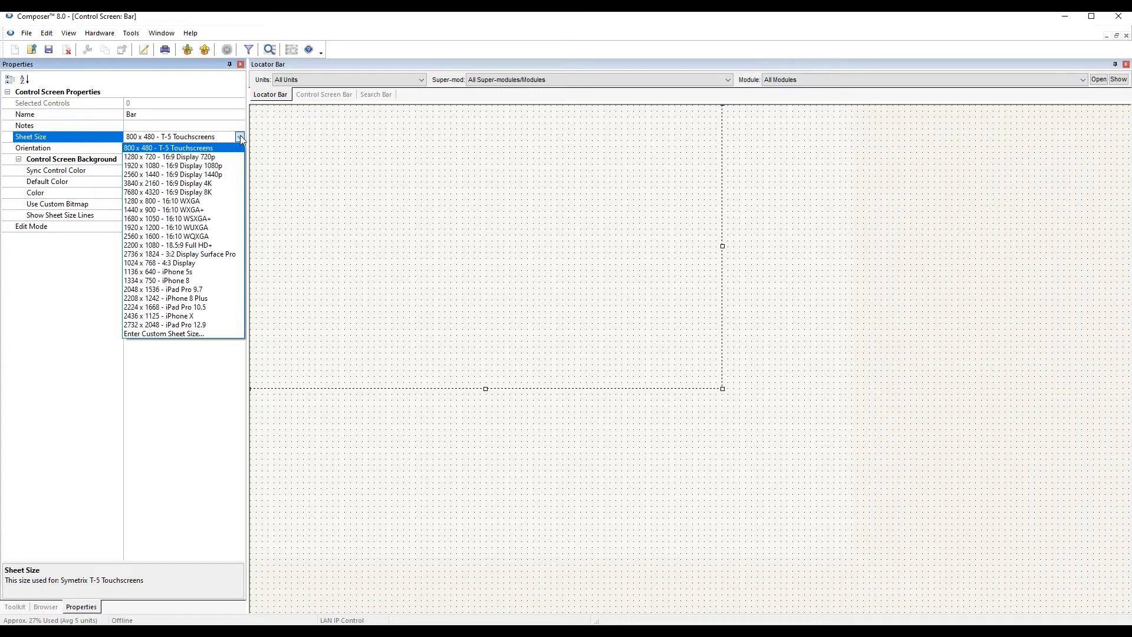
{"action": "left_click", "coordinate": [195, 156]}
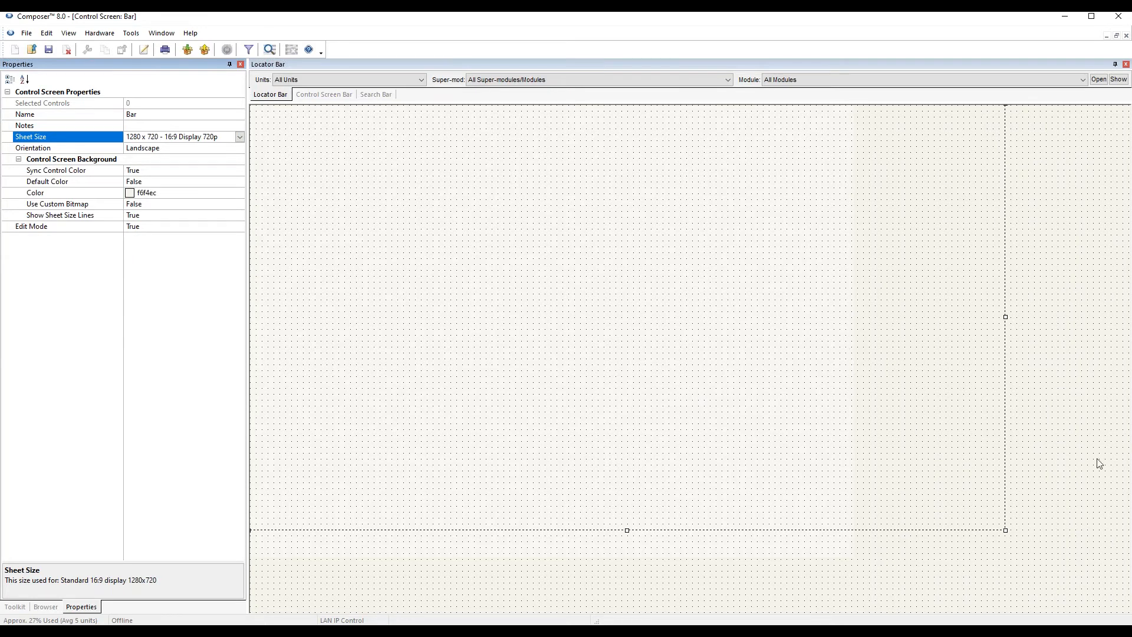
{"action": "left_click", "coordinate": [241, 138]}
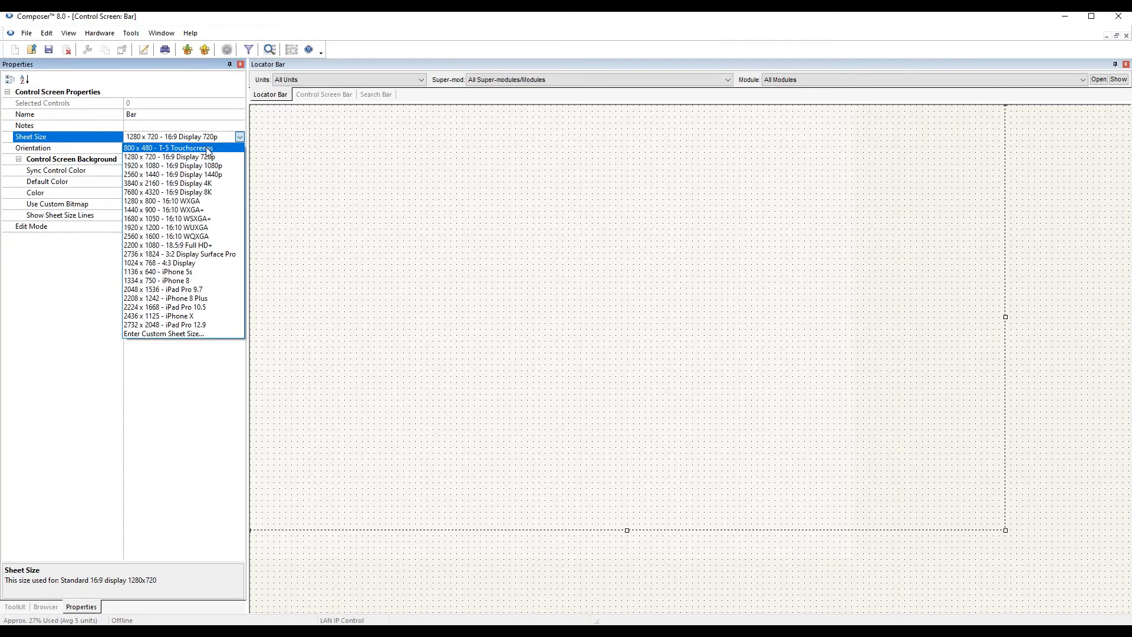
{"action": "left_click", "coordinate": [208, 149]}
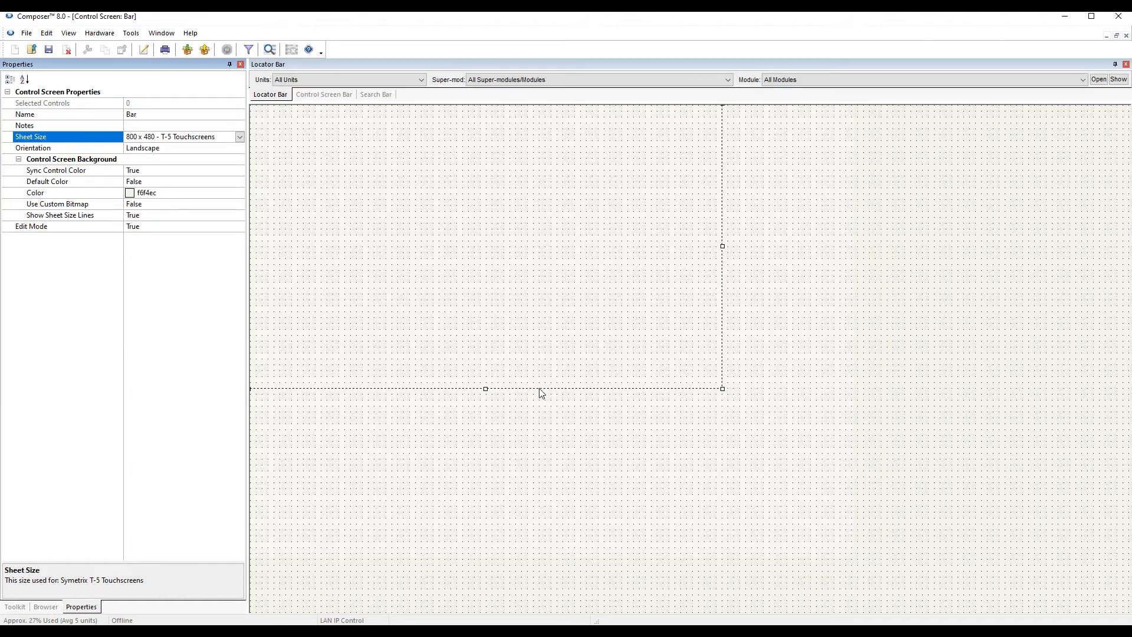
{"action": "left_click", "coordinate": [889, 234]}
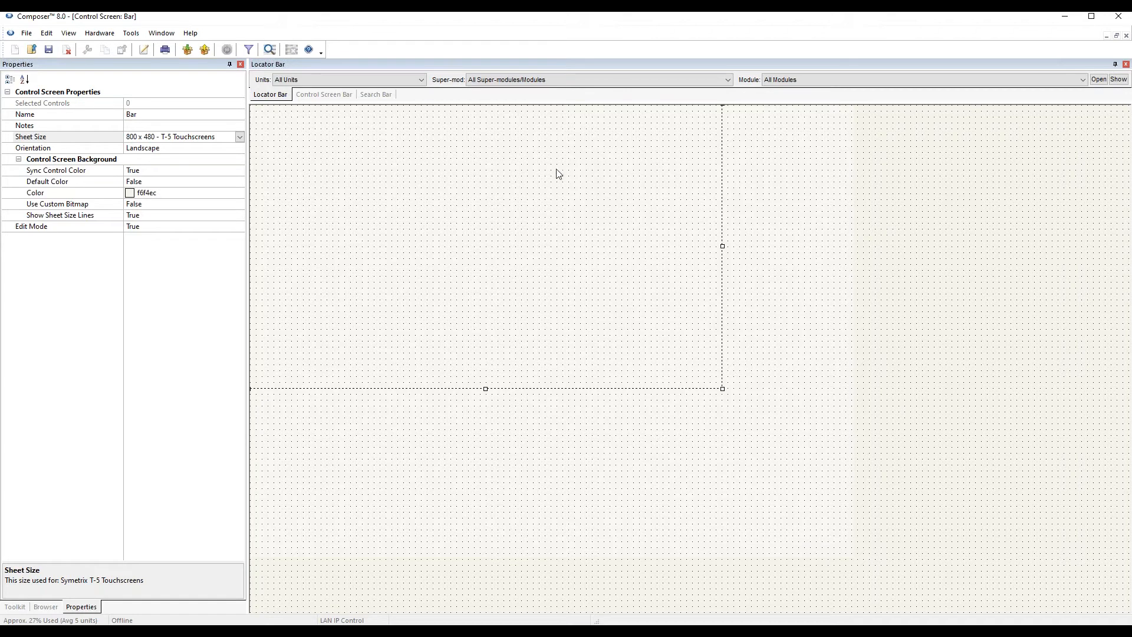
Try bright green (00ff00) as the control screen's background color.
{"action": "left_click", "coordinate": [174, 194]}
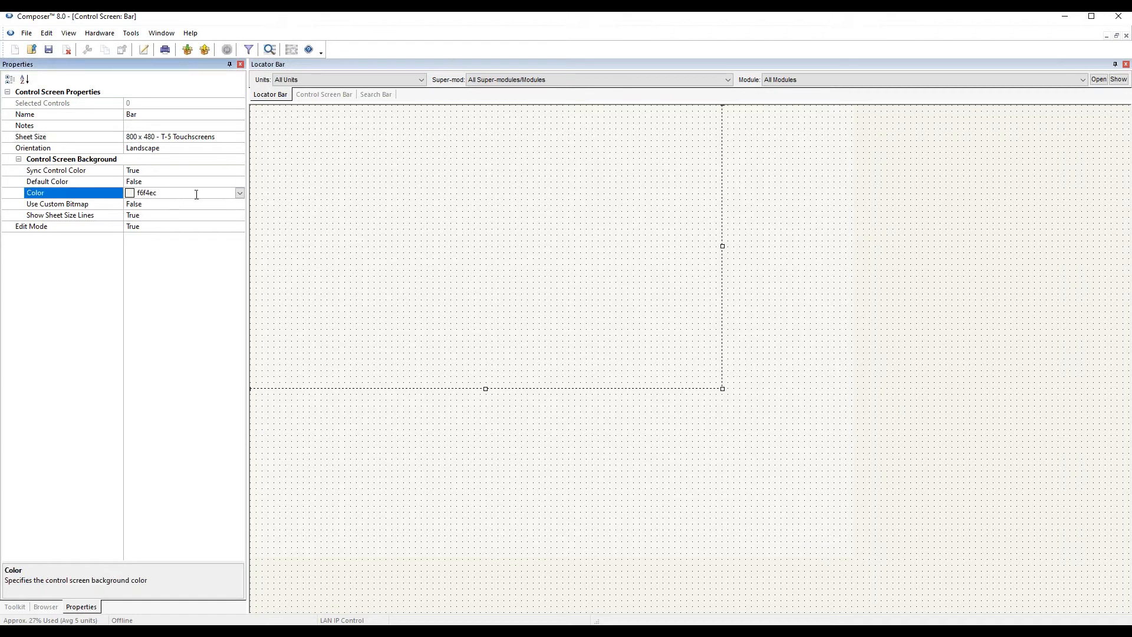
{"action": "left_click", "coordinate": [239, 195]}
{"action": "left_click", "coordinate": [158, 248]}
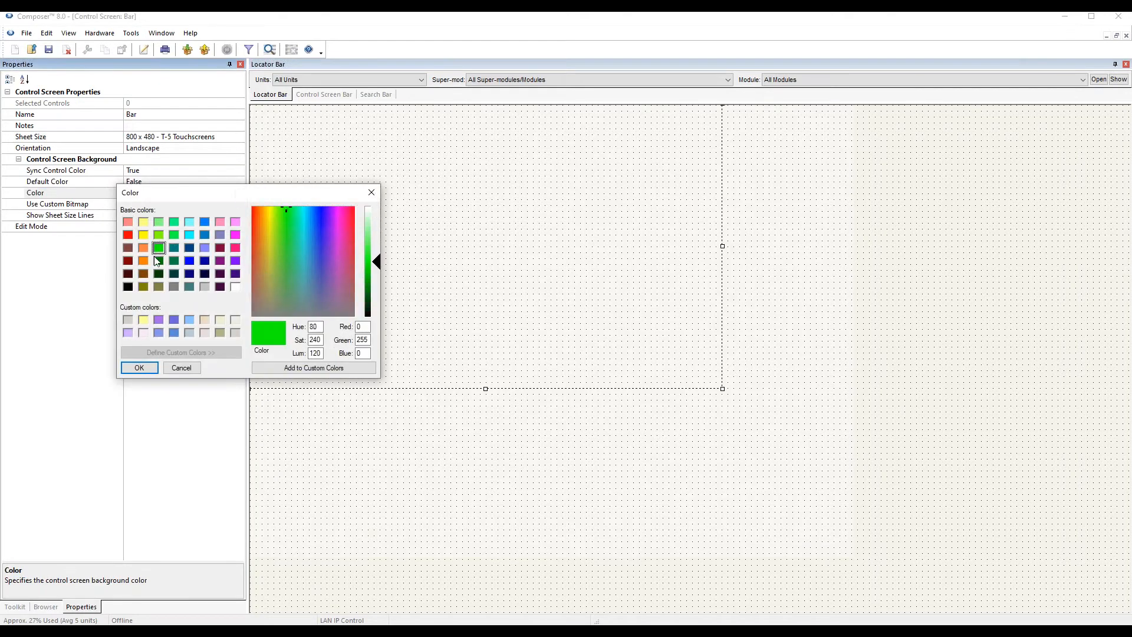
{"action": "left_click", "coordinate": [139, 367]}
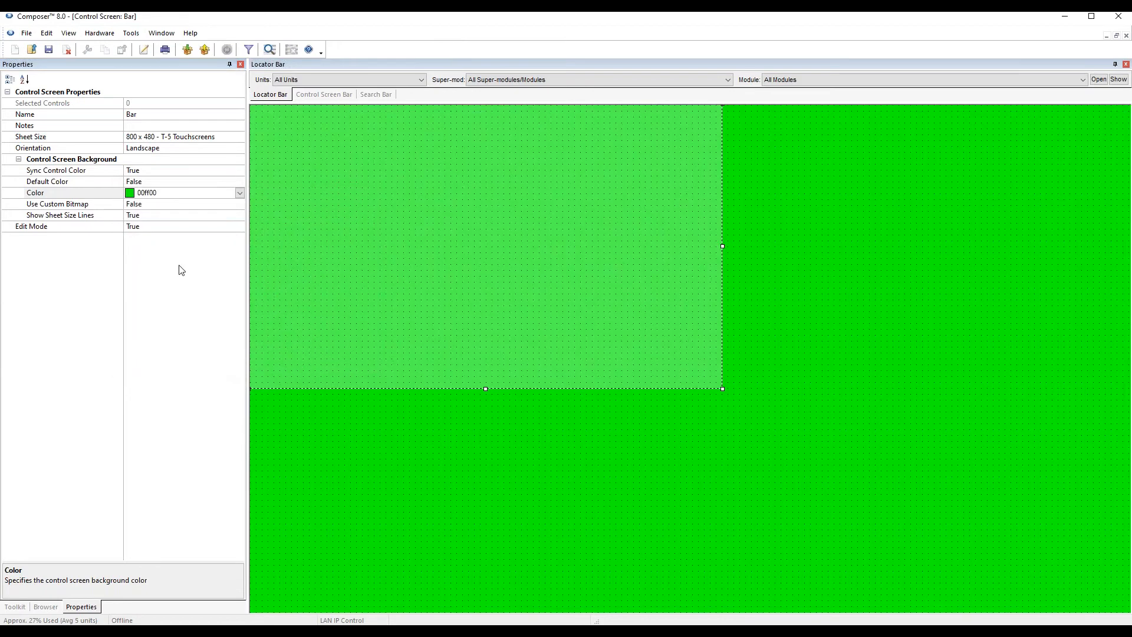
Set the control screen's background color to white (ffffff).
{"action": "left_click", "coordinate": [238, 192]}
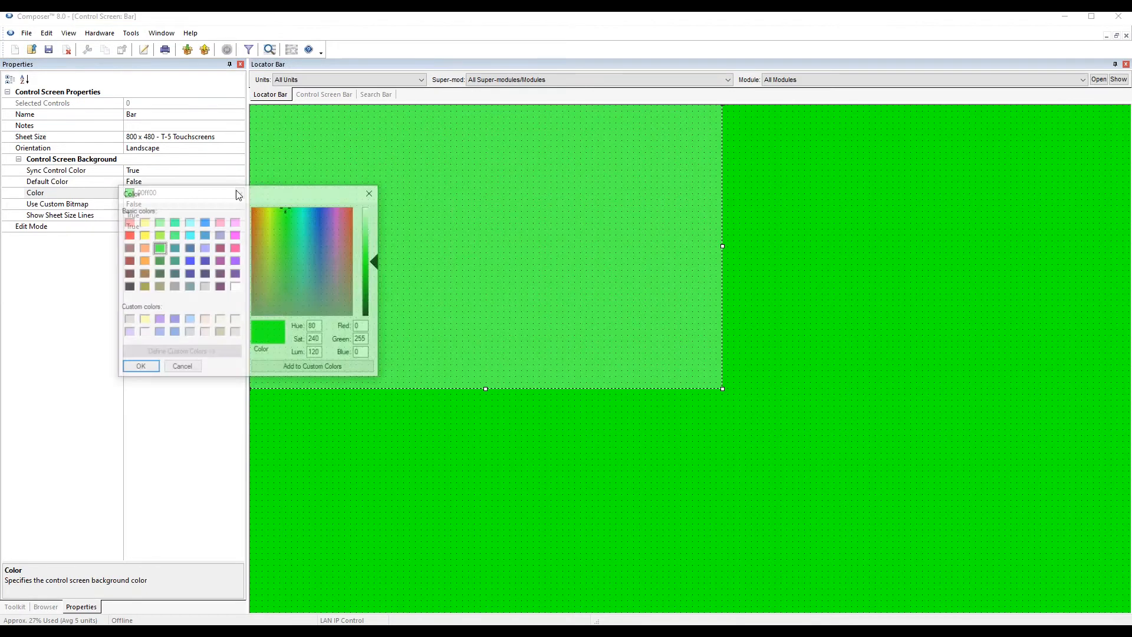
{"action": "left_click", "coordinate": [235, 287]}
{"action": "left_click", "coordinate": [141, 368]}
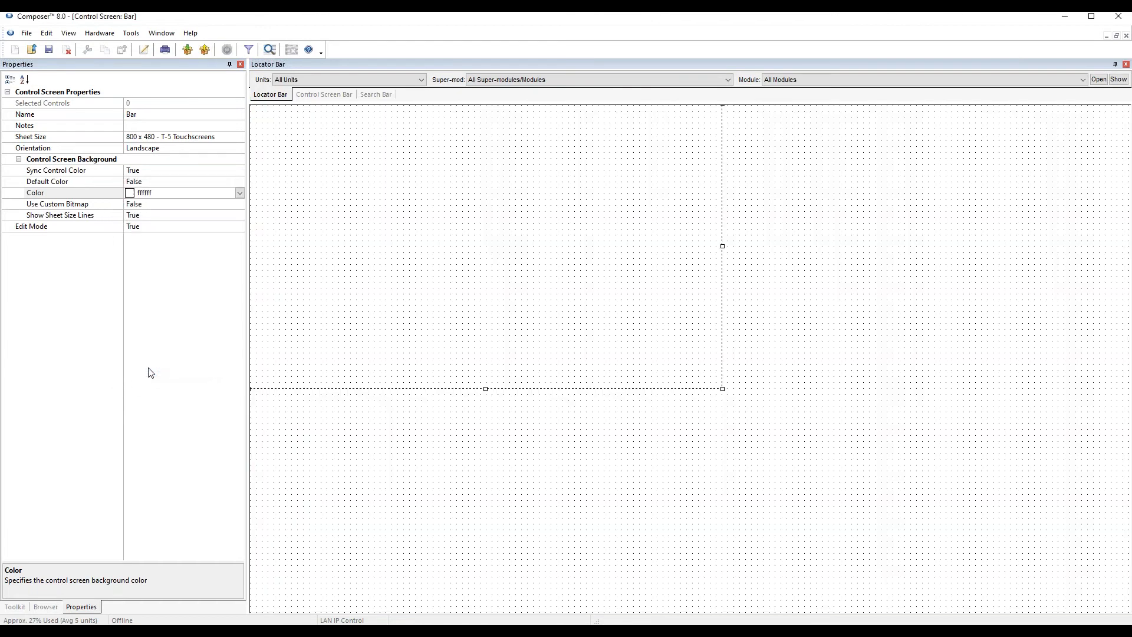
Enable the use of a custom bitmap for the control screen background.
{"action": "left_click", "coordinate": [103, 208]}
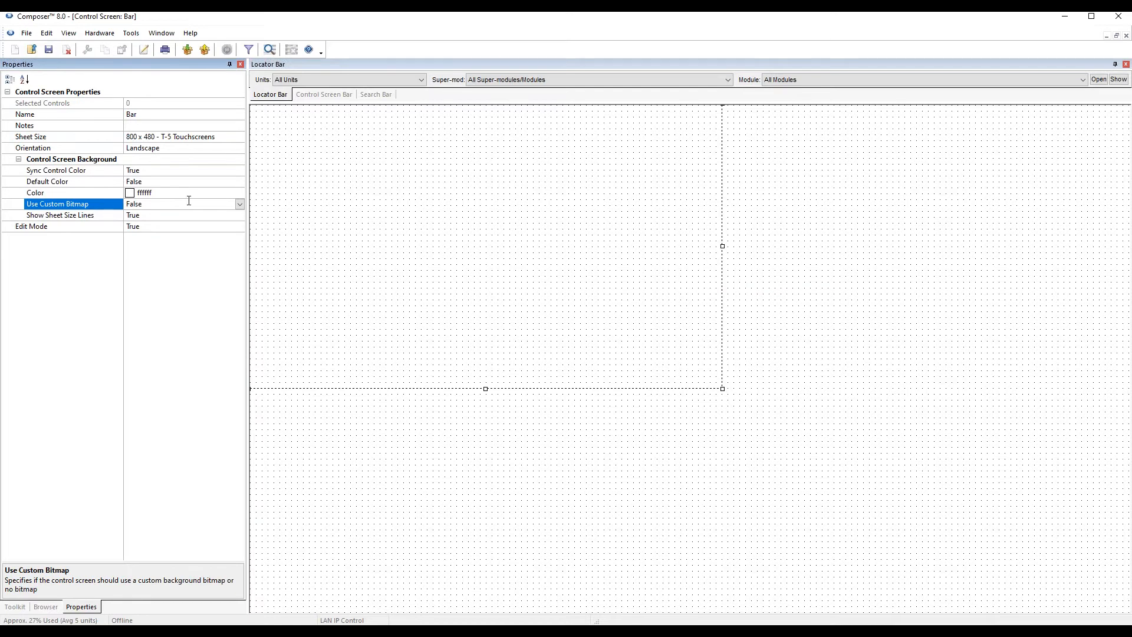
{"action": "left_click", "coordinate": [80, 161]}
{"action": "left_click", "coordinate": [86, 215]}
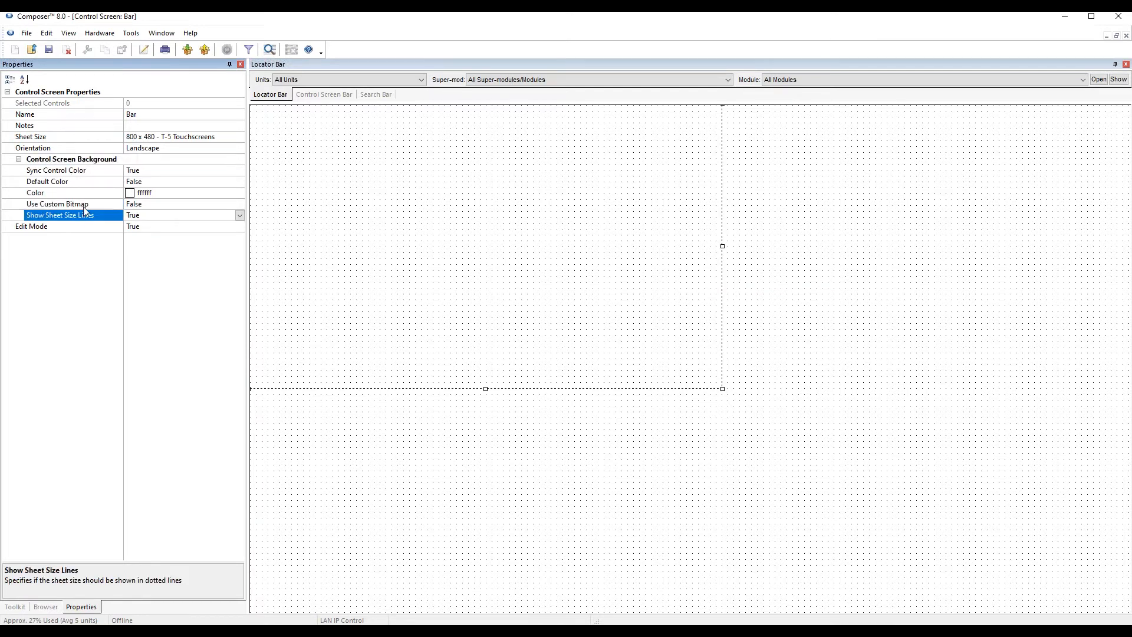
{"action": "left_click", "coordinate": [87, 205]}
{"action": "left_click", "coordinate": [239, 204]}
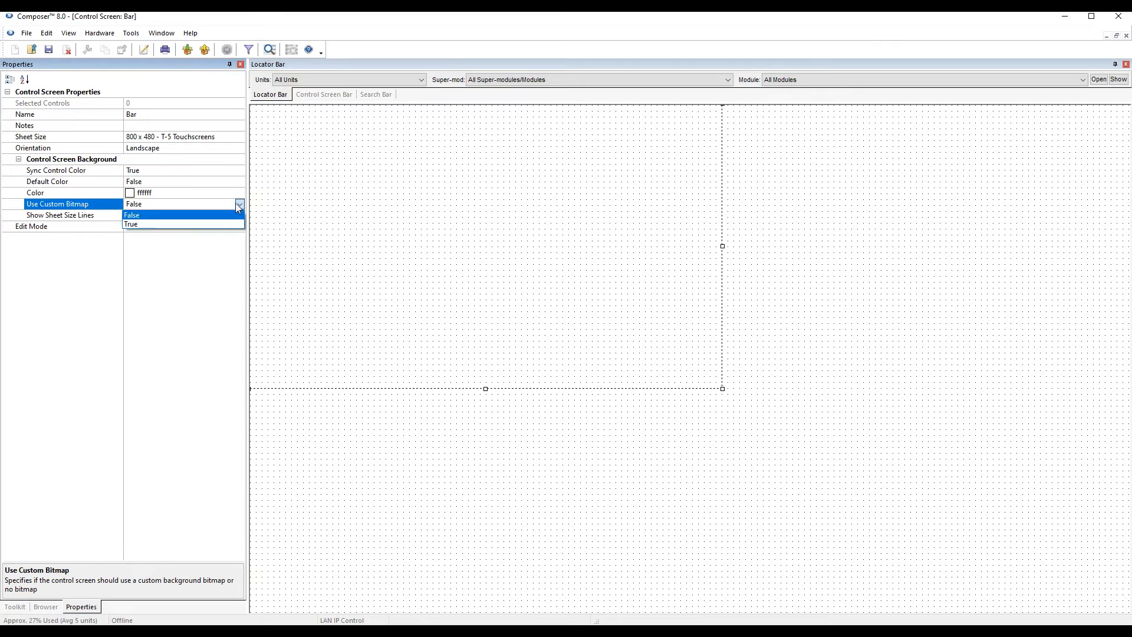
{"action": "left_click", "coordinate": [204, 223]}
Load metal_rust_texture_22_by_fantasystock_d24osbb-fullview from the Symbols folder as the background bitmap file.
{"action": "left_click", "coordinate": [104, 217]}
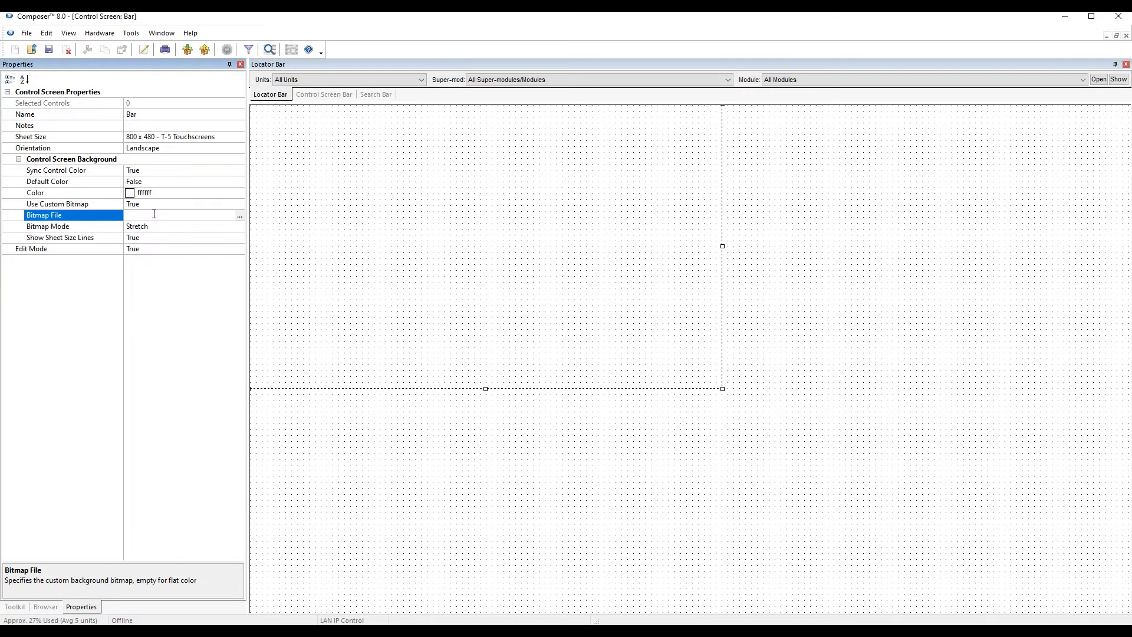
{"action": "left_click", "coordinate": [240, 216]}
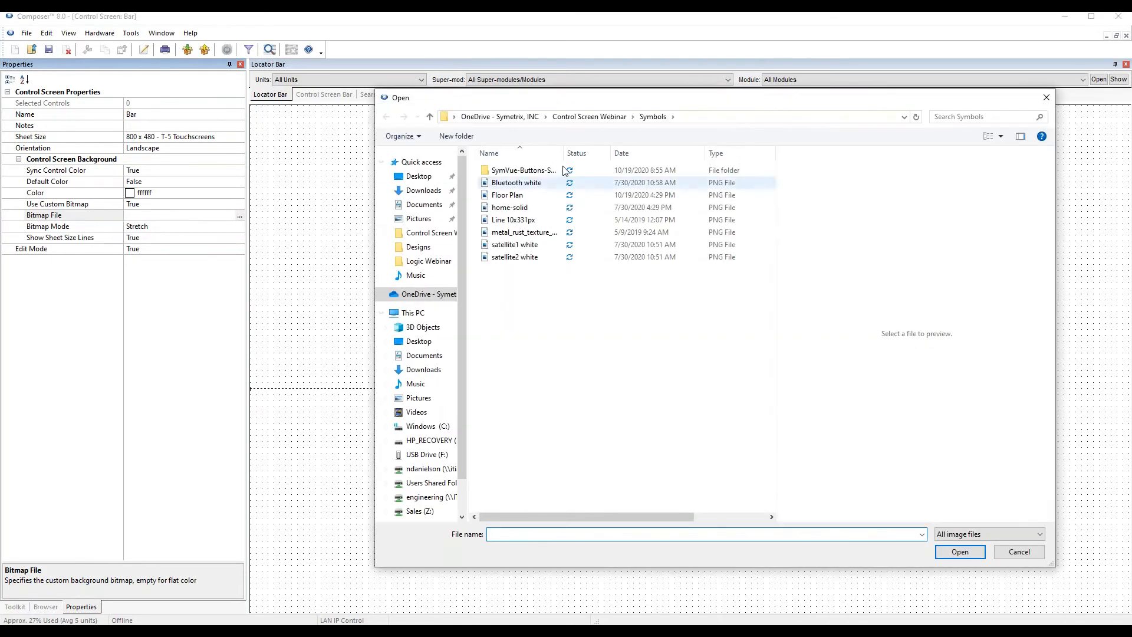
{"action": "left_click", "coordinate": [583, 118]}
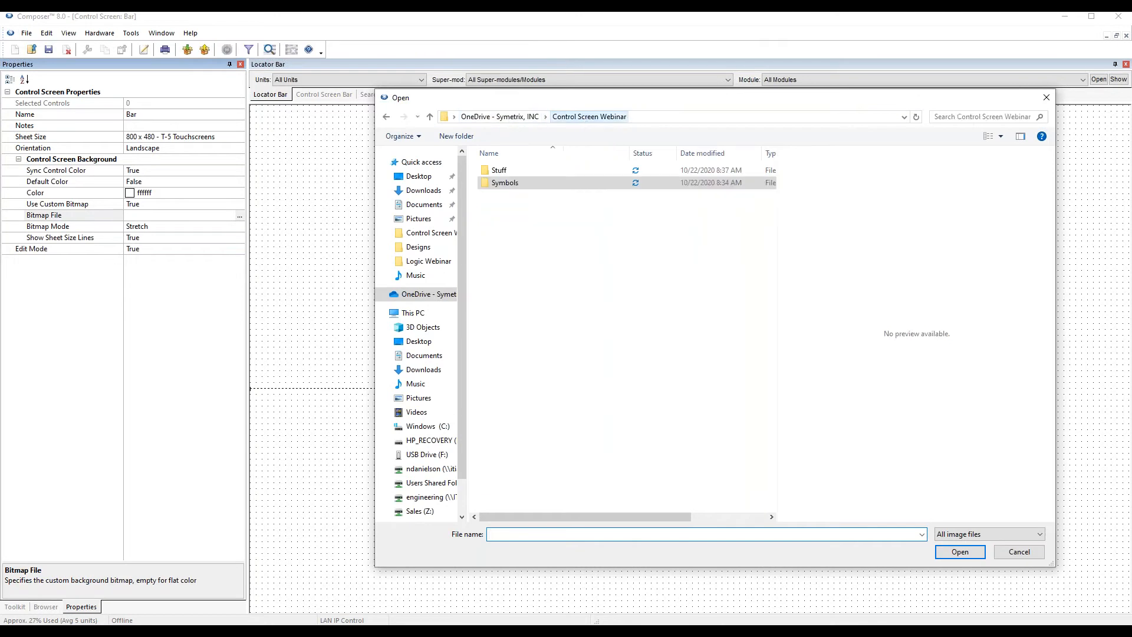
{"action": "double_click", "coordinate": [503, 182]}
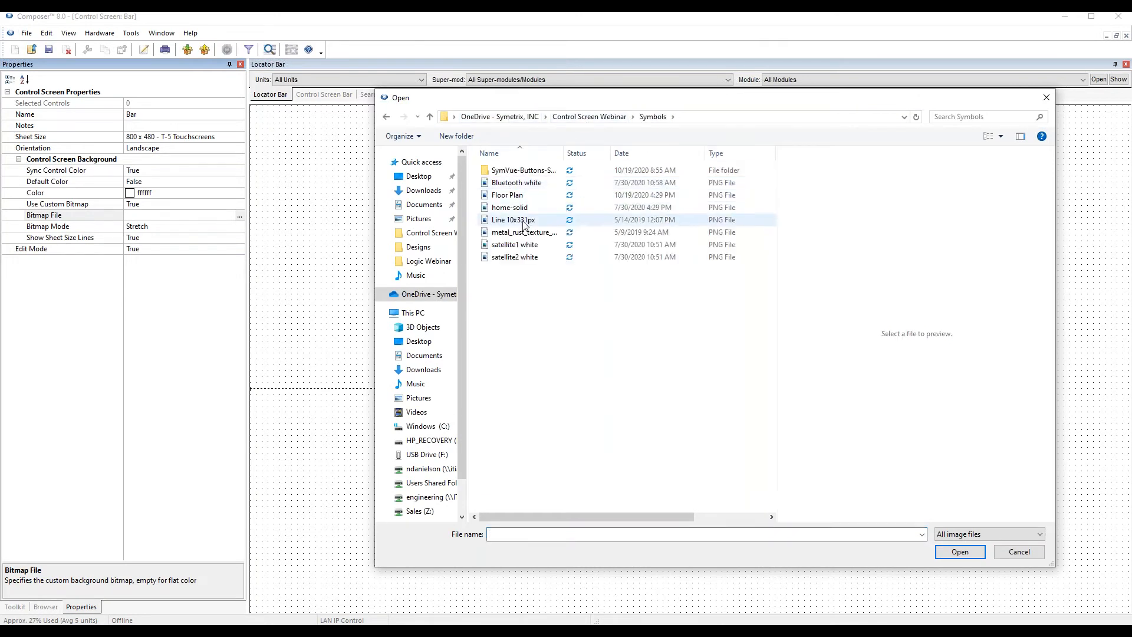
{"action": "left_click_drag", "start_coordinate": [565, 153], "coordinate": [663, 153]}
{"action": "left_click", "coordinate": [582, 234]}
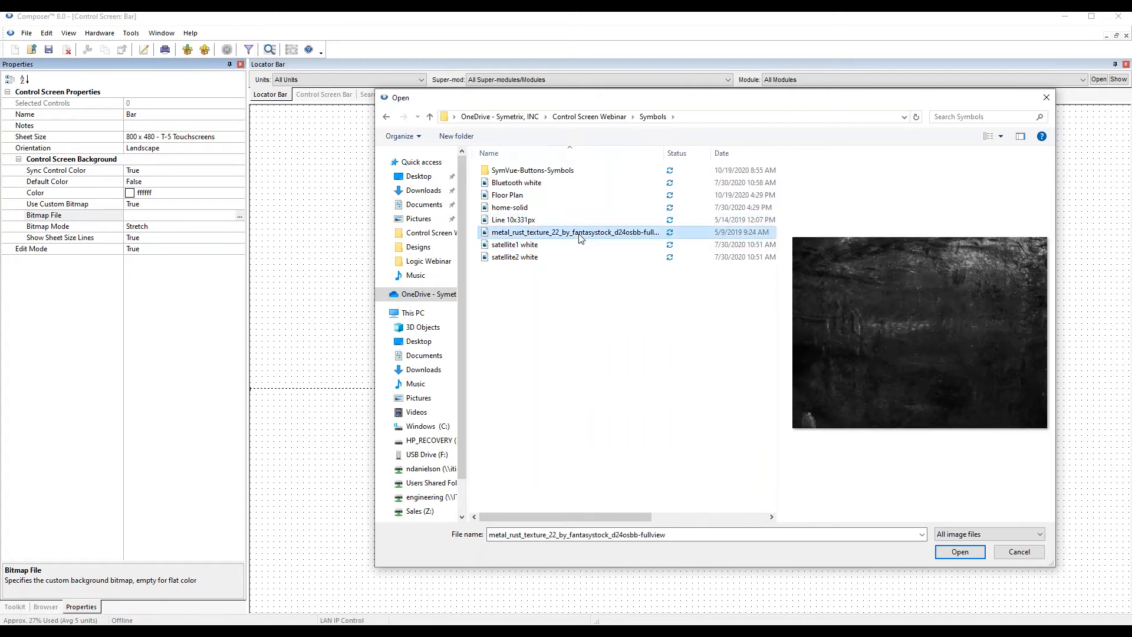
{"action": "left_click", "coordinate": [972, 555]}
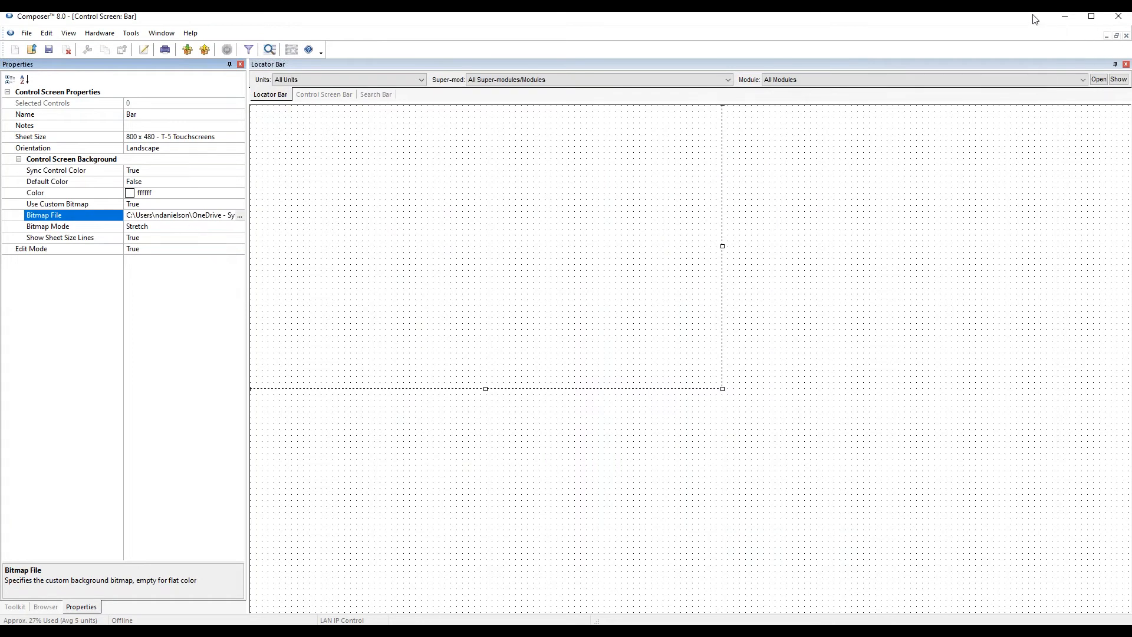
Restore the Bar control screen to a floating window and move it to the upper-left corner of the workspace.
{"action": "left_click", "coordinate": [1118, 36]}
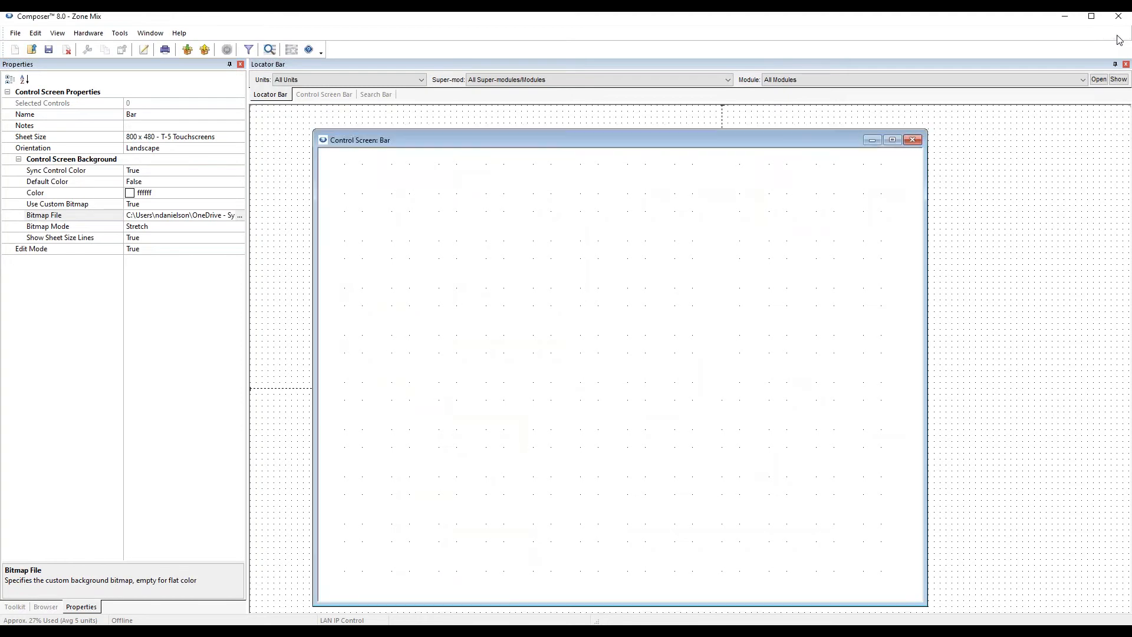
{"action": "left_click_drag", "start_coordinate": [831, 136], "coordinate": [764, 116]}
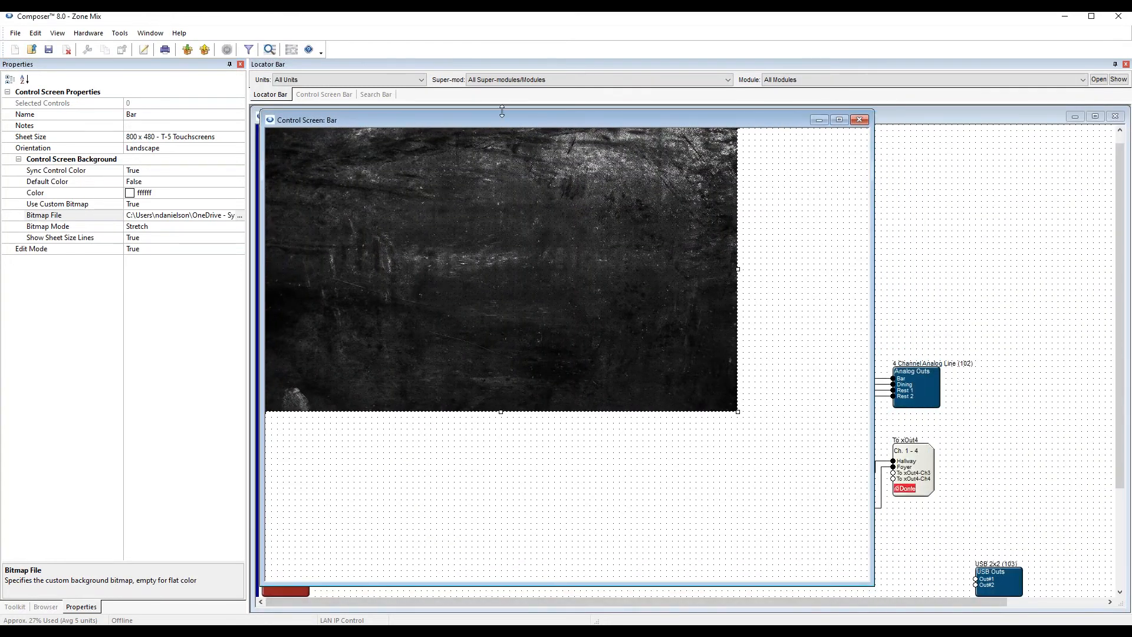
{"action": "left_click_drag", "start_coordinate": [515, 119], "coordinate": [507, 119]}
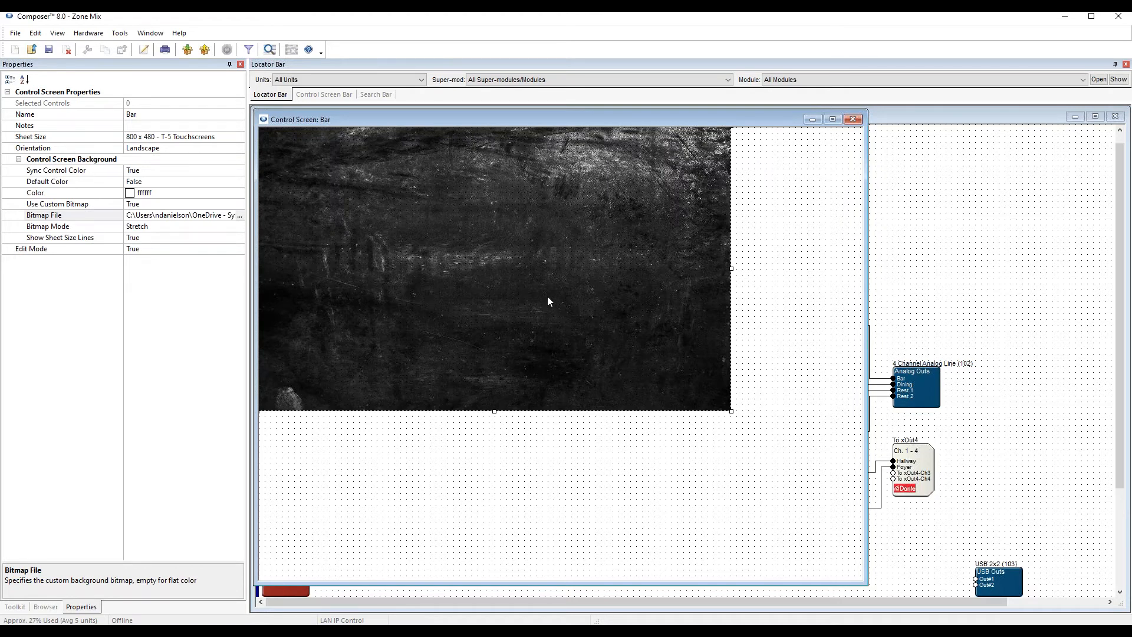
Try the Tile and Center bitmap modes on the background image, then return the mode to Stretch.
{"action": "left_click", "coordinate": [61, 227]}
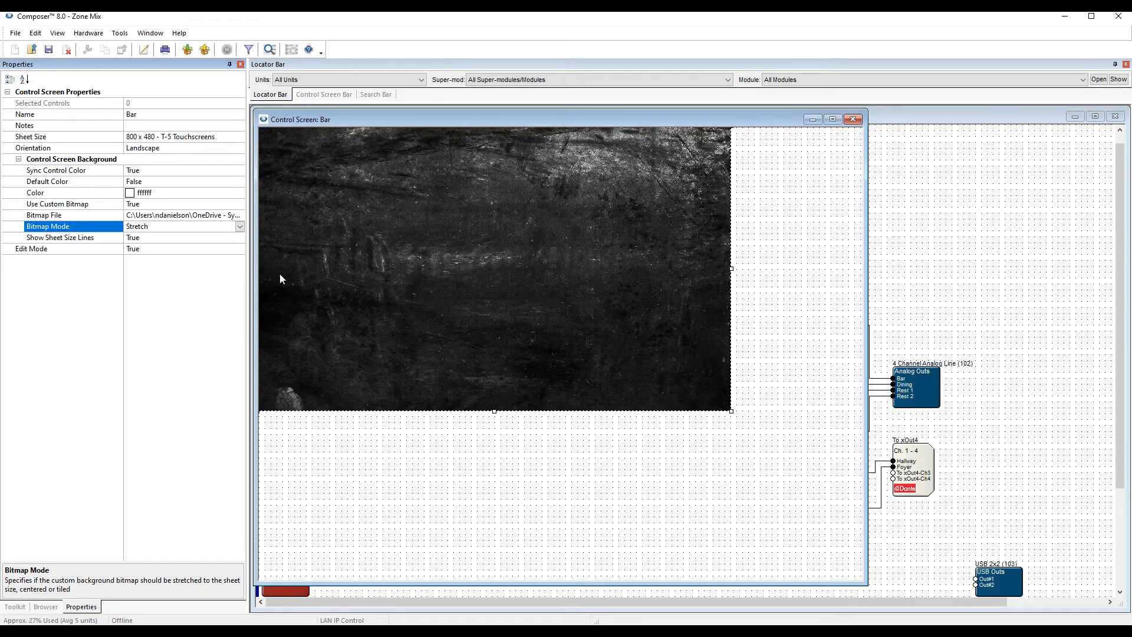
{"action": "left_click", "coordinate": [238, 228]}
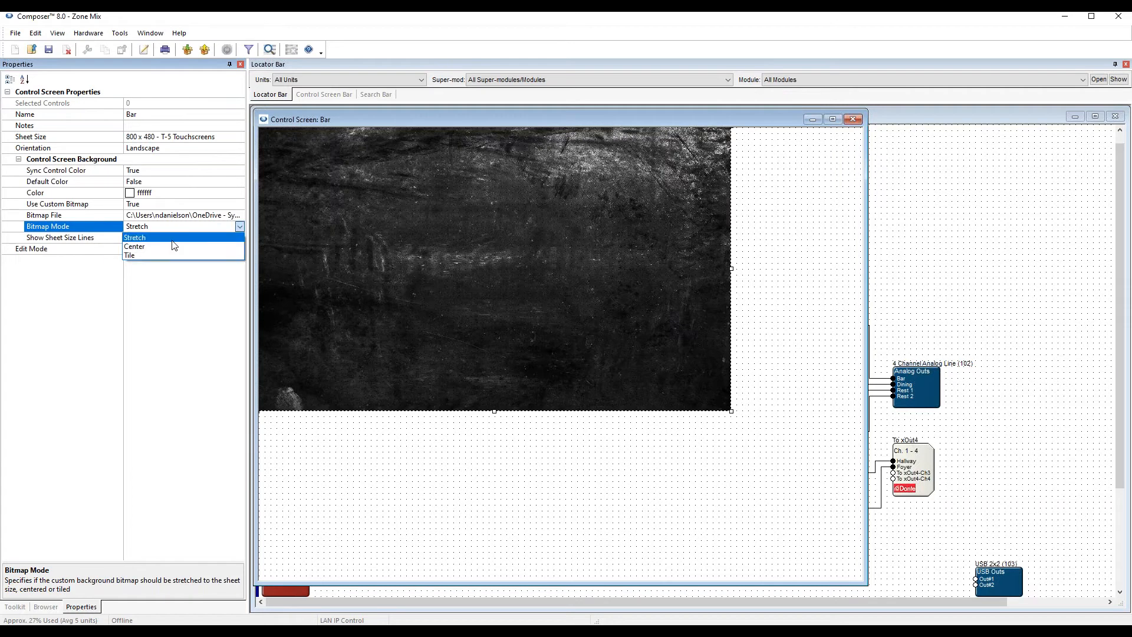
{"action": "left_click", "coordinate": [166, 254]}
{"action": "left_click", "coordinate": [234, 228]}
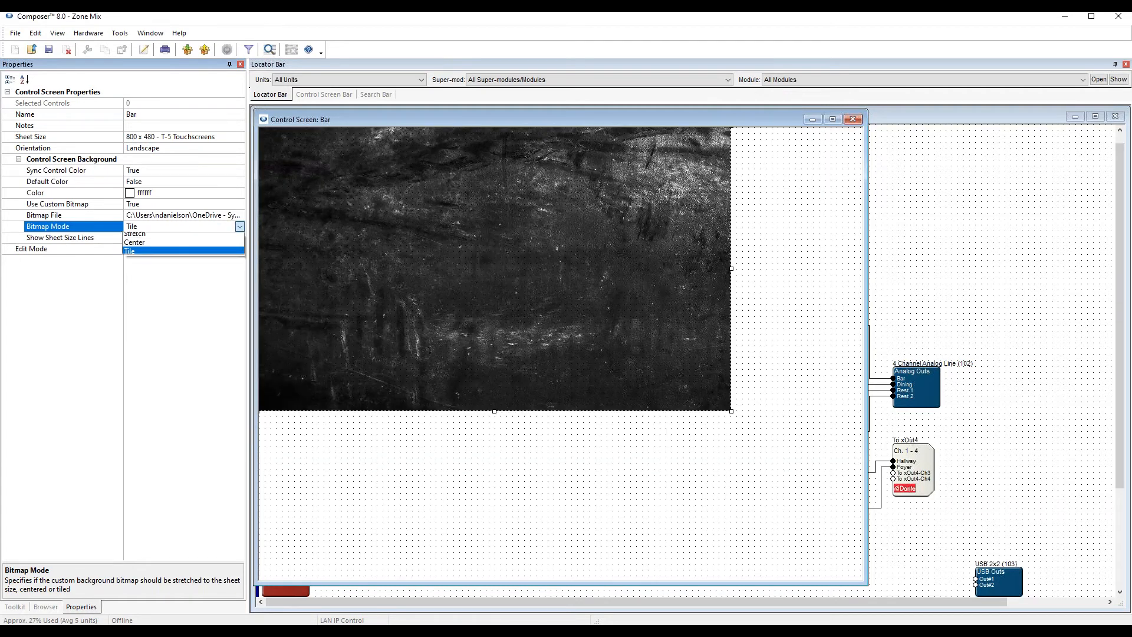
{"action": "left_click", "coordinate": [204, 247]}
{"action": "left_click", "coordinate": [241, 227]}
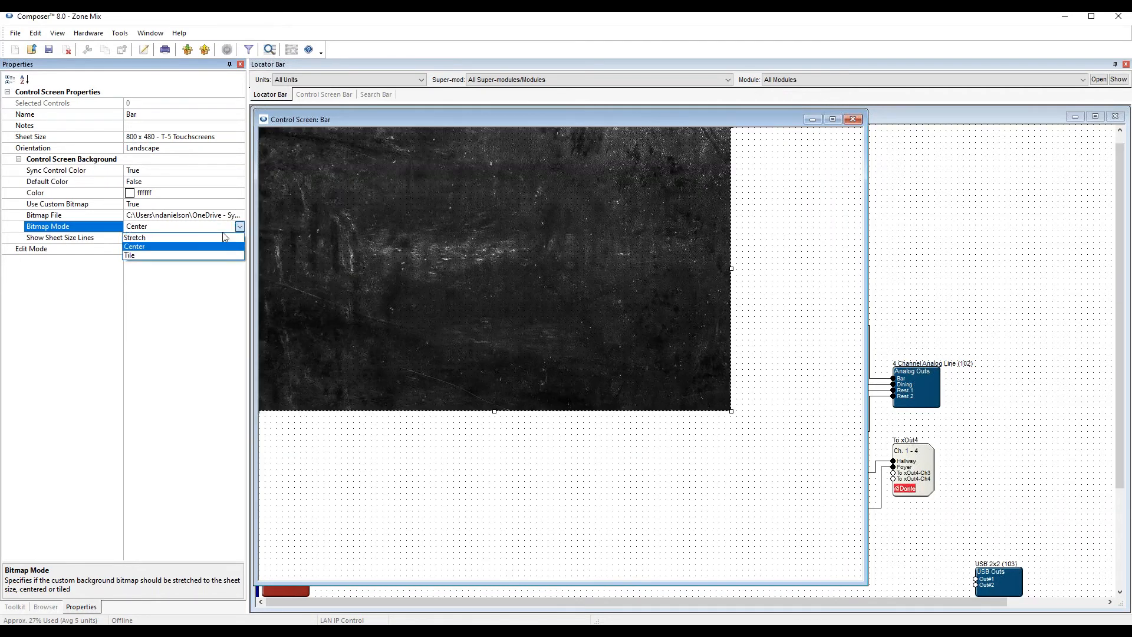
{"action": "left_click", "coordinate": [211, 244]}
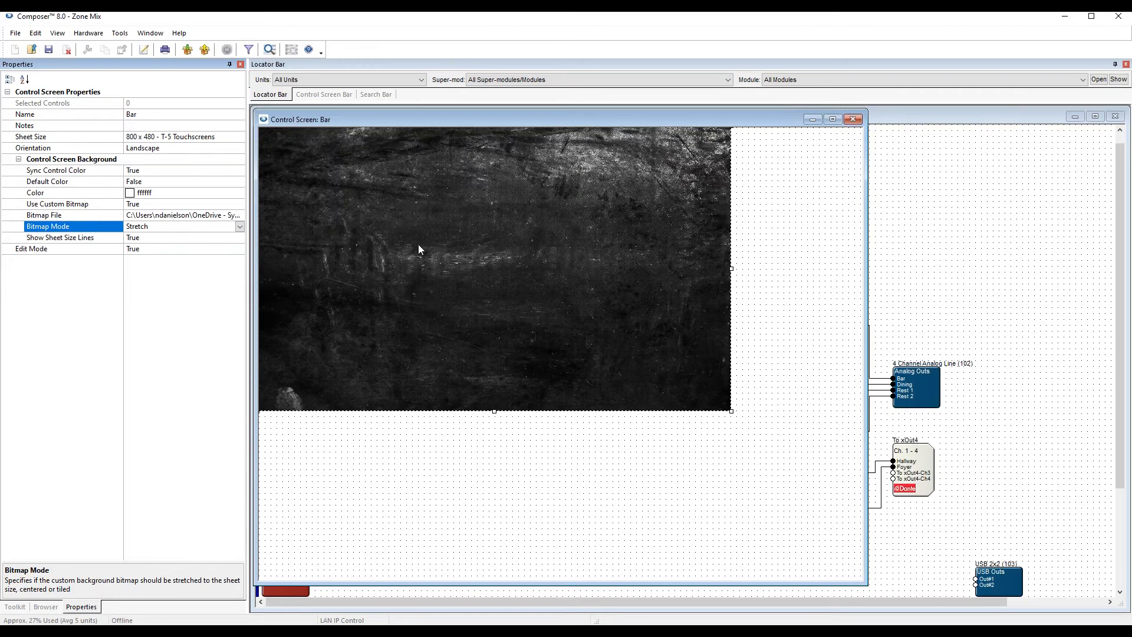
{"action": "left_click", "coordinate": [654, 455]}
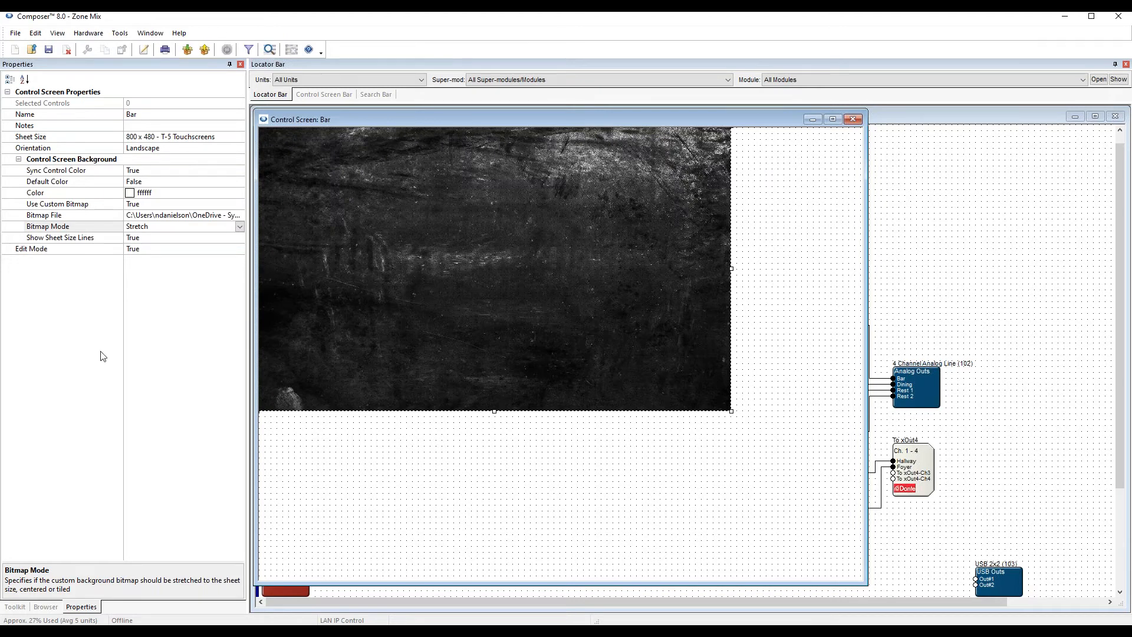
Add a text element to the Bar control screen and enter BAR CONTROL as its text.
{"action": "left_click", "coordinate": [16, 607]}
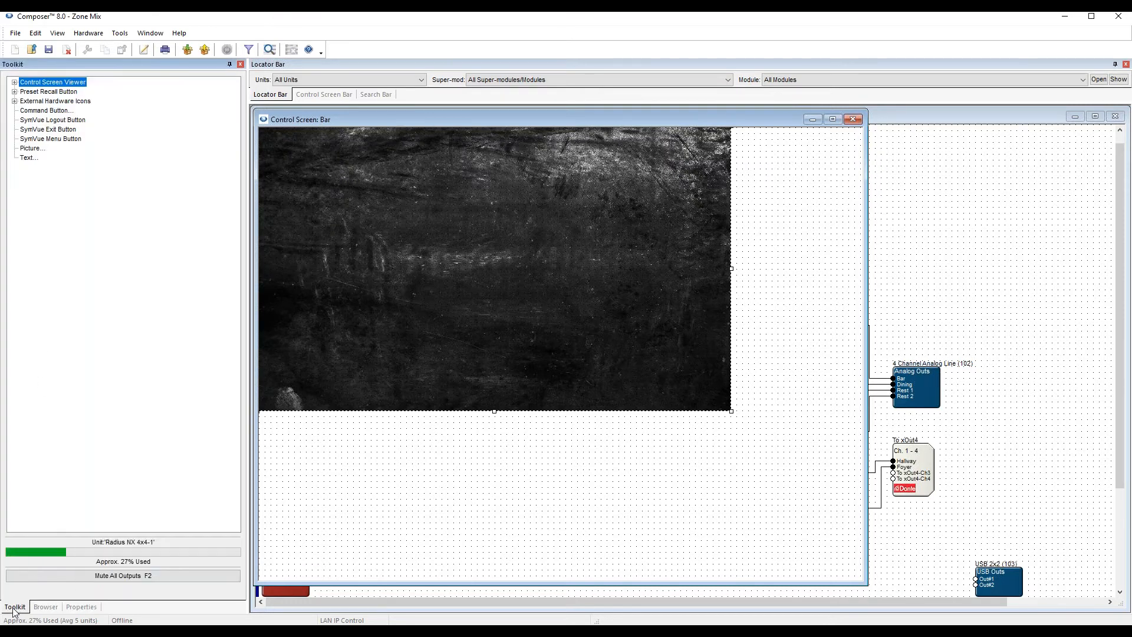
{"action": "left_click_drag", "start_coordinate": [29, 158], "coordinate": [313, 154]}
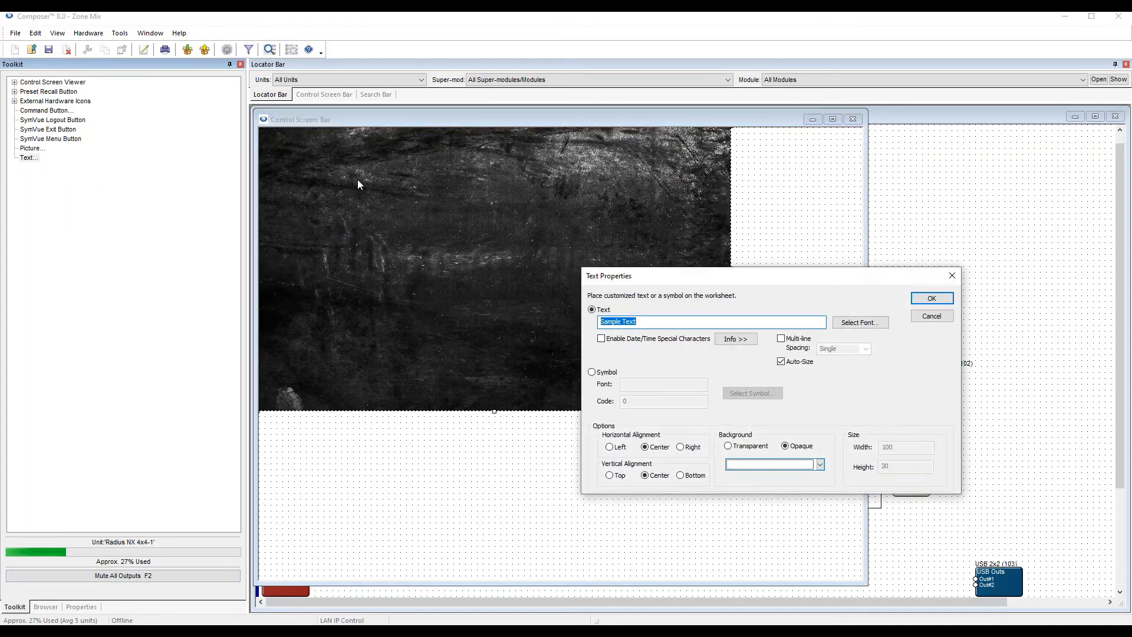
{"action": "left_click_drag", "start_coordinate": [694, 283], "coordinate": [508, 269]}
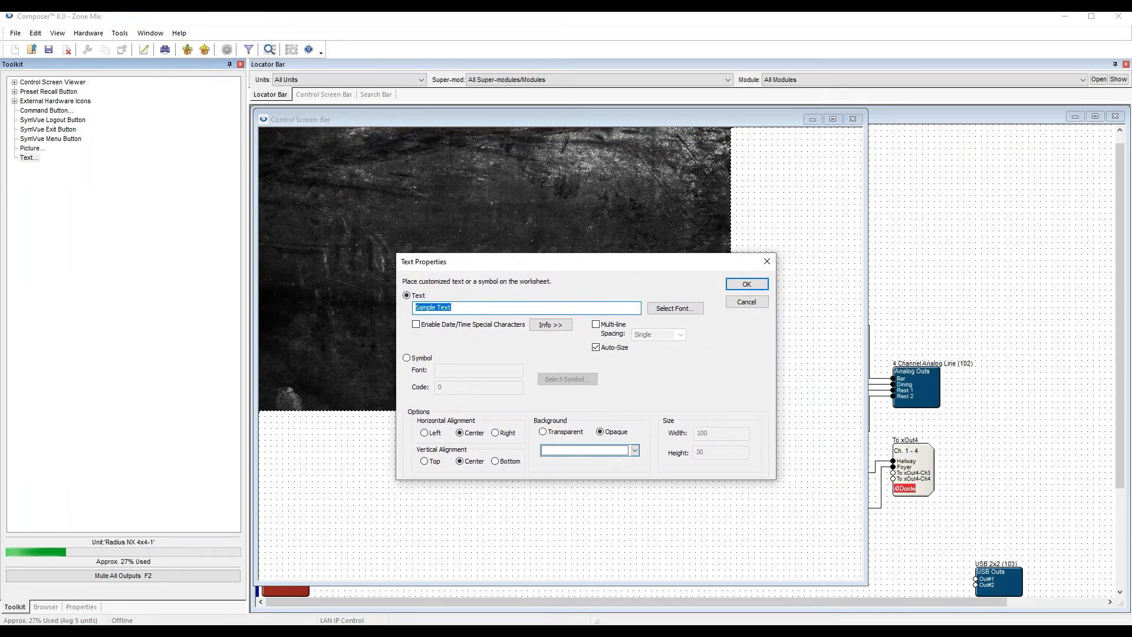
{"action": "type", "text": "BAR CONTROL"}
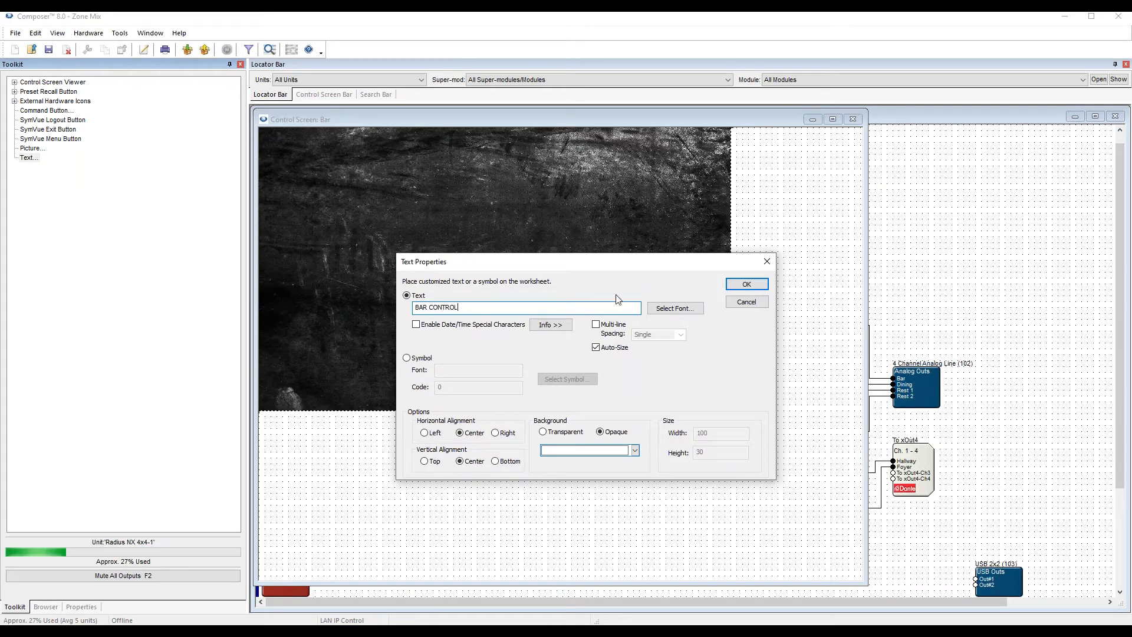
{"action": "left_click_drag", "start_coordinate": [588, 264], "coordinate": [611, 239]}
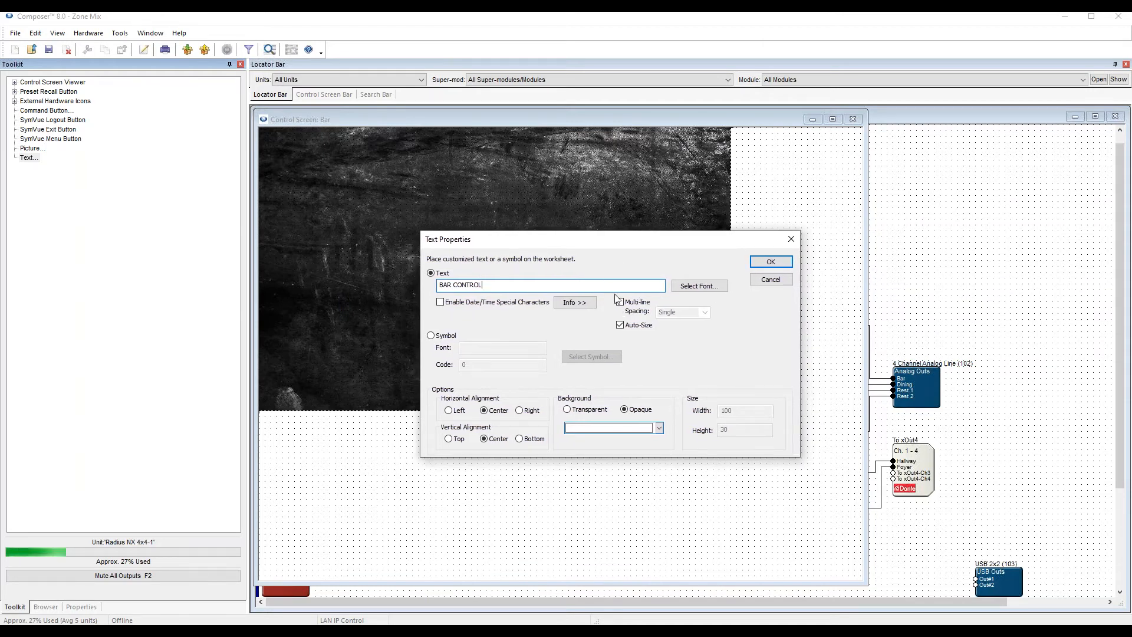
Place the BAR CONTROL text at position 300, 60 with Auto-Size off and a transparent background.
{"action": "left_click", "coordinate": [620, 327]}
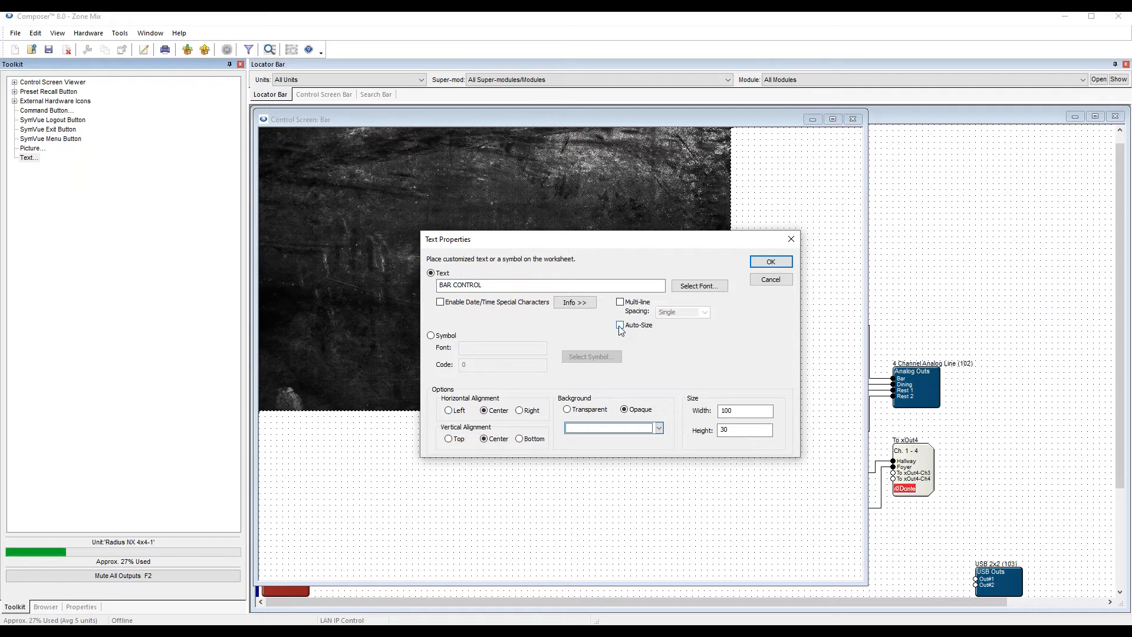
{"action": "double_click", "coordinate": [494, 286]}
{"action": "triple_click", "coordinate": [494, 285]}
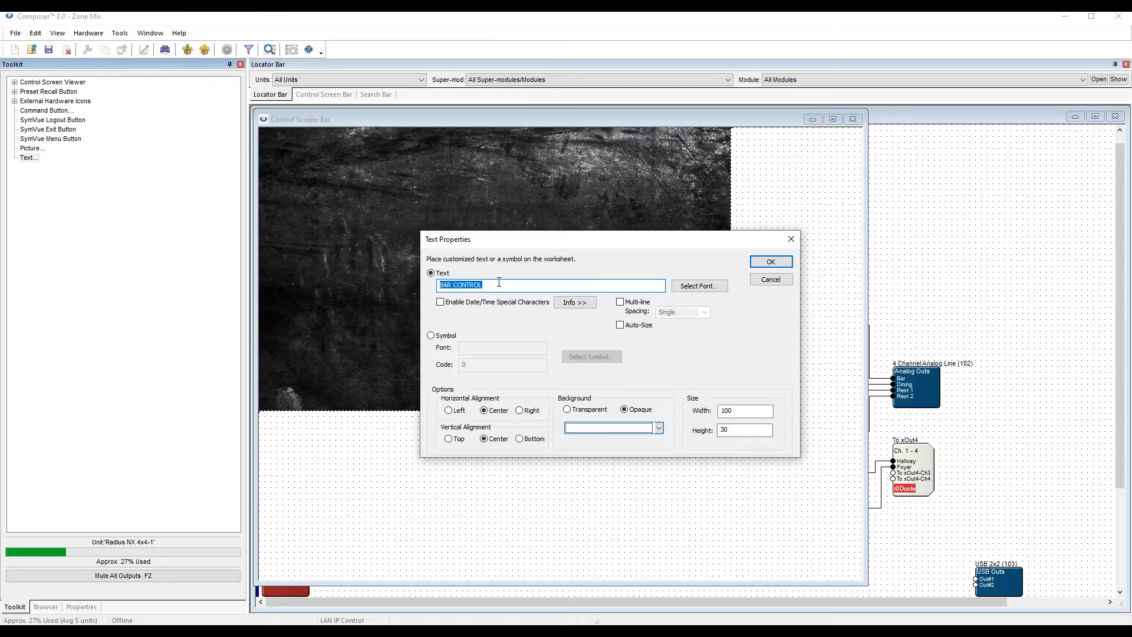
{"action": "left_click", "coordinate": [502, 285]}
{"action": "left_click", "coordinate": [587, 412]}
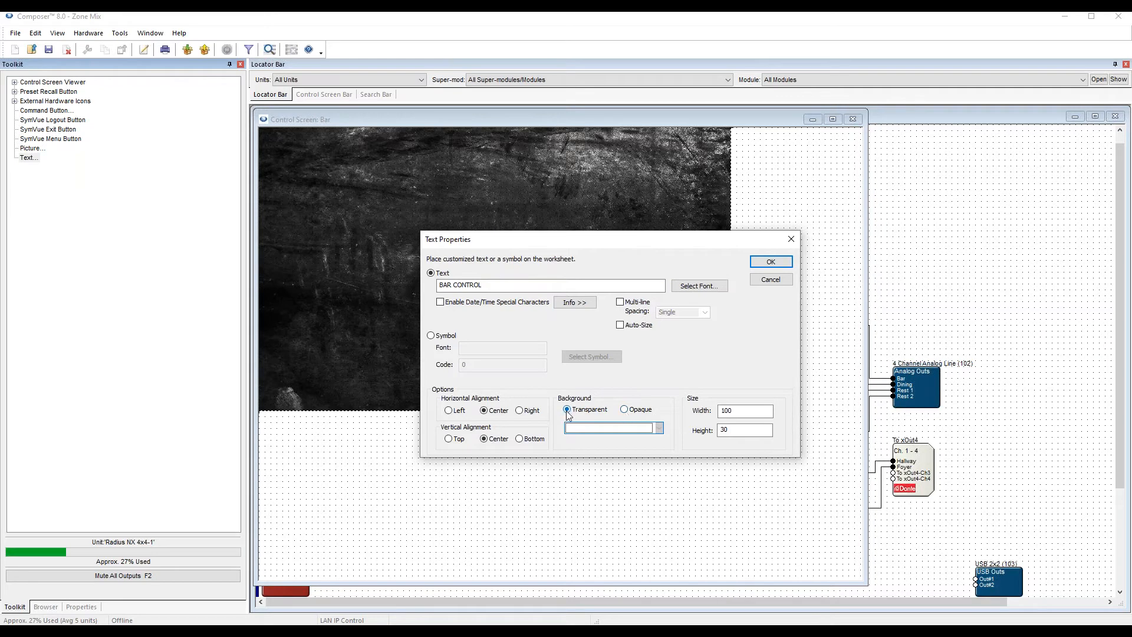
{"action": "left_click", "coordinate": [771, 262]}
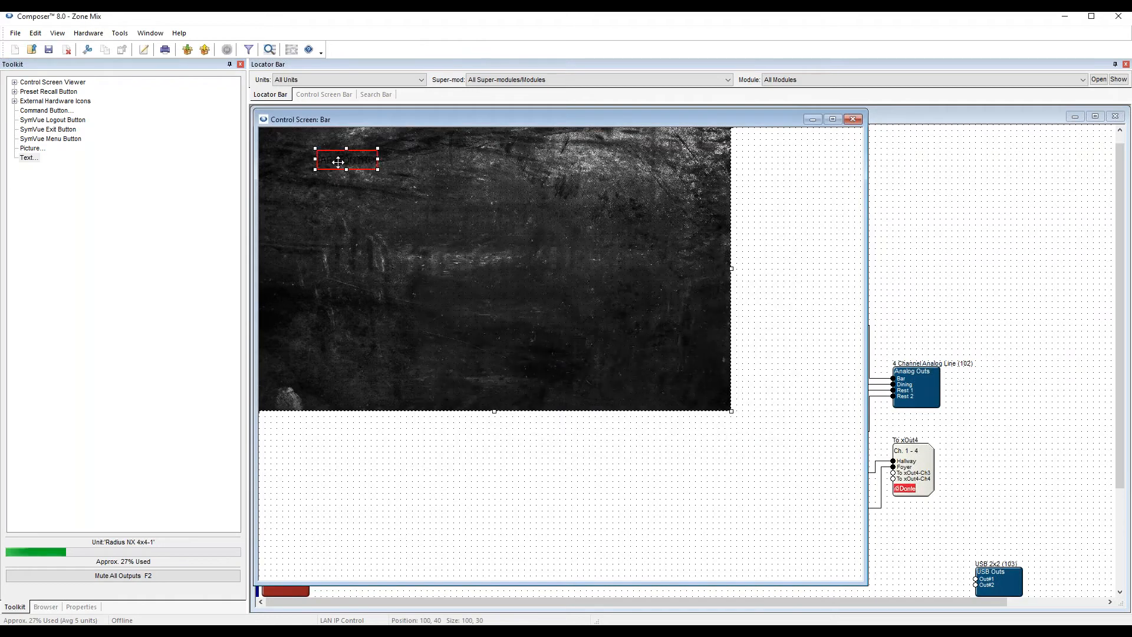
{"action": "left_click_drag", "start_coordinate": [332, 167], "coordinate": [426, 179]}
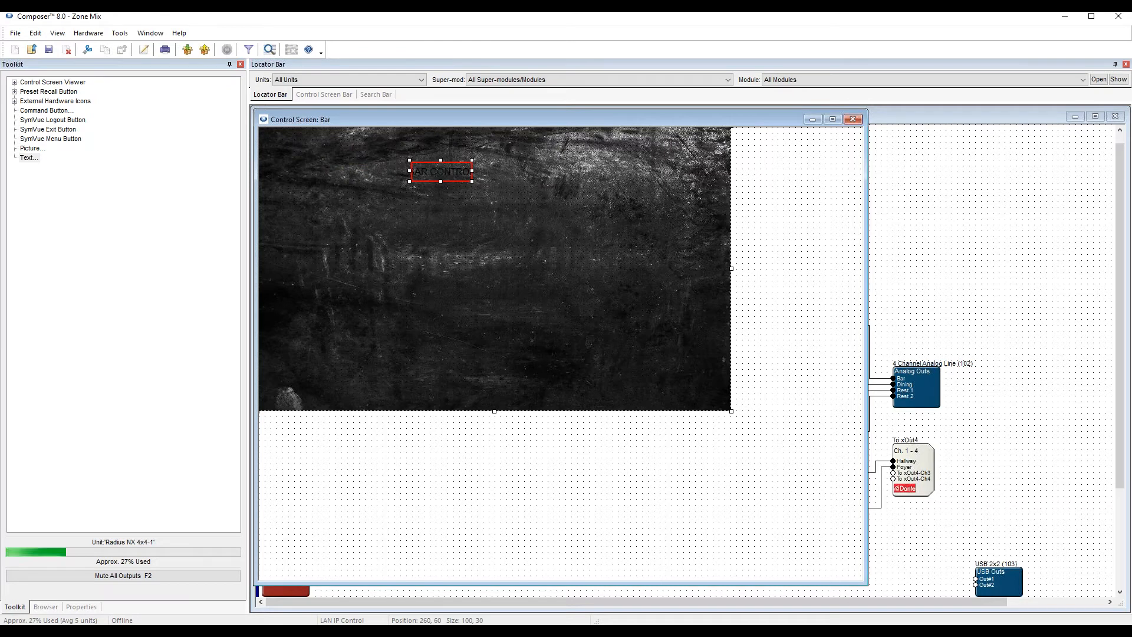
{"action": "left_click_drag", "start_coordinate": [443, 174], "coordinate": [459, 173]}
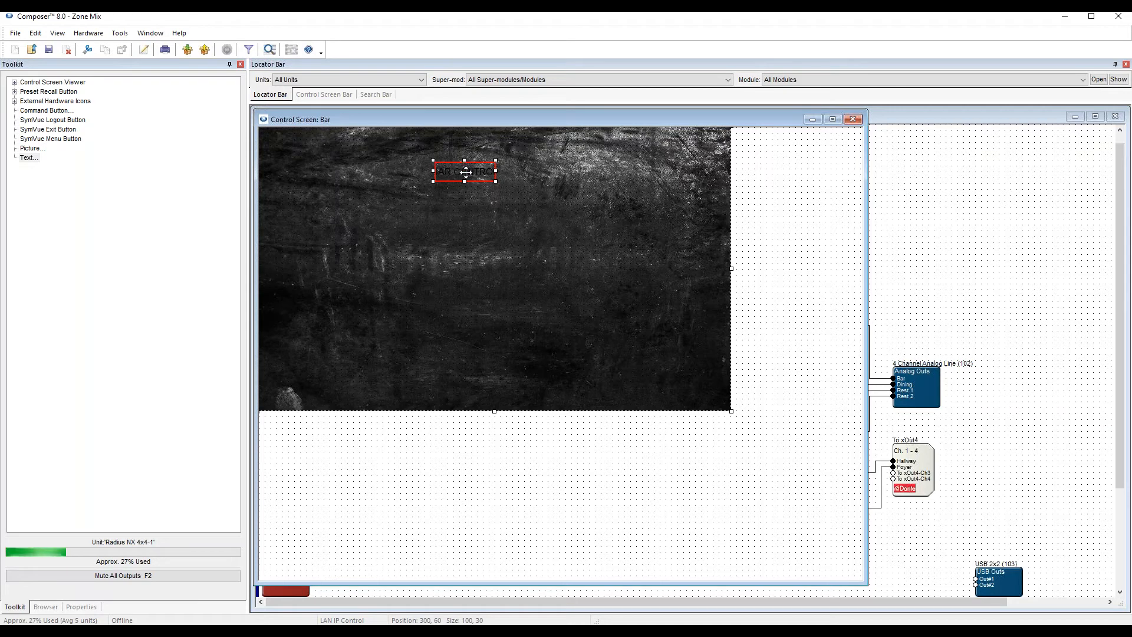
Set the BAR CONTROL title's custom font to Orbitron Bold, size 28.
{"action": "left_click", "coordinate": [82, 607]}
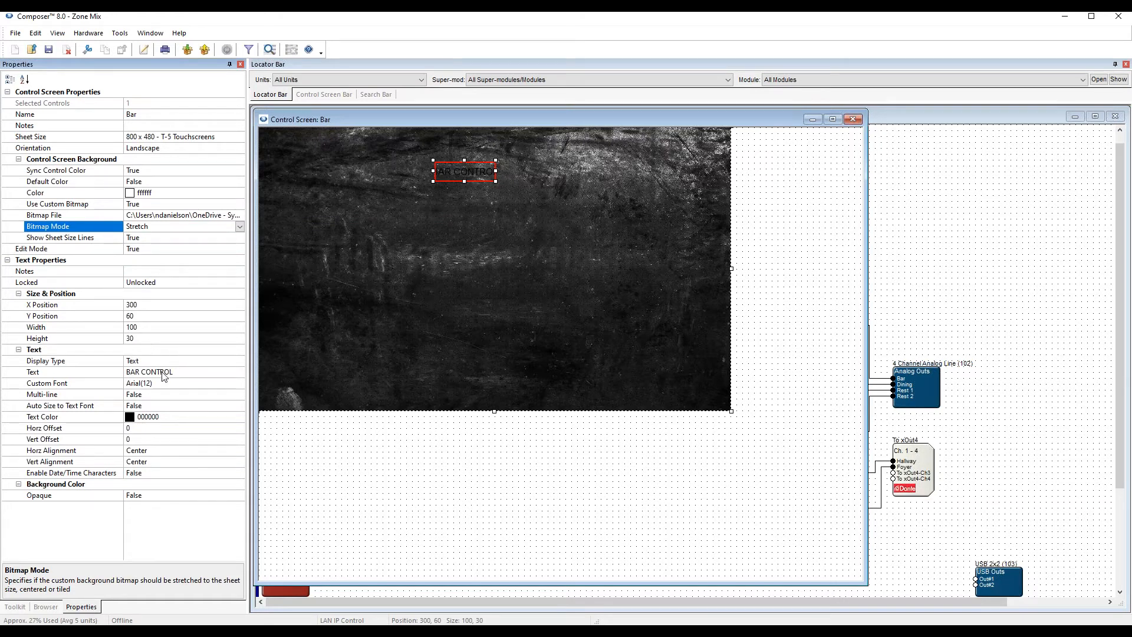
{"action": "left_click", "coordinate": [163, 387]}
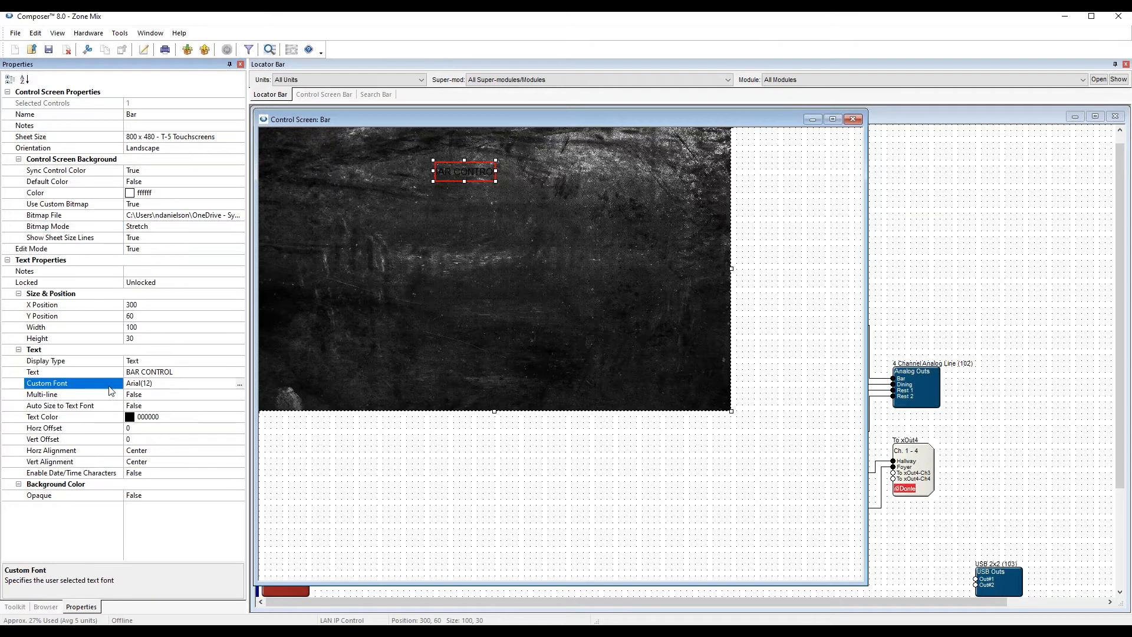
{"action": "left_click", "coordinate": [240, 384]}
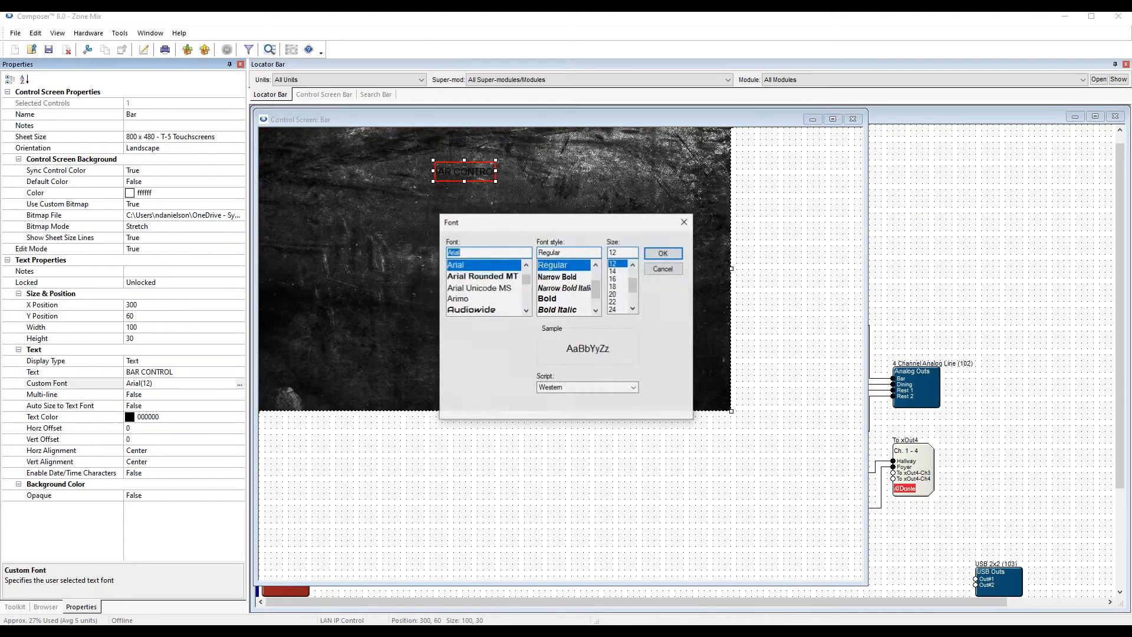
{"action": "type", "text": "orbit"}
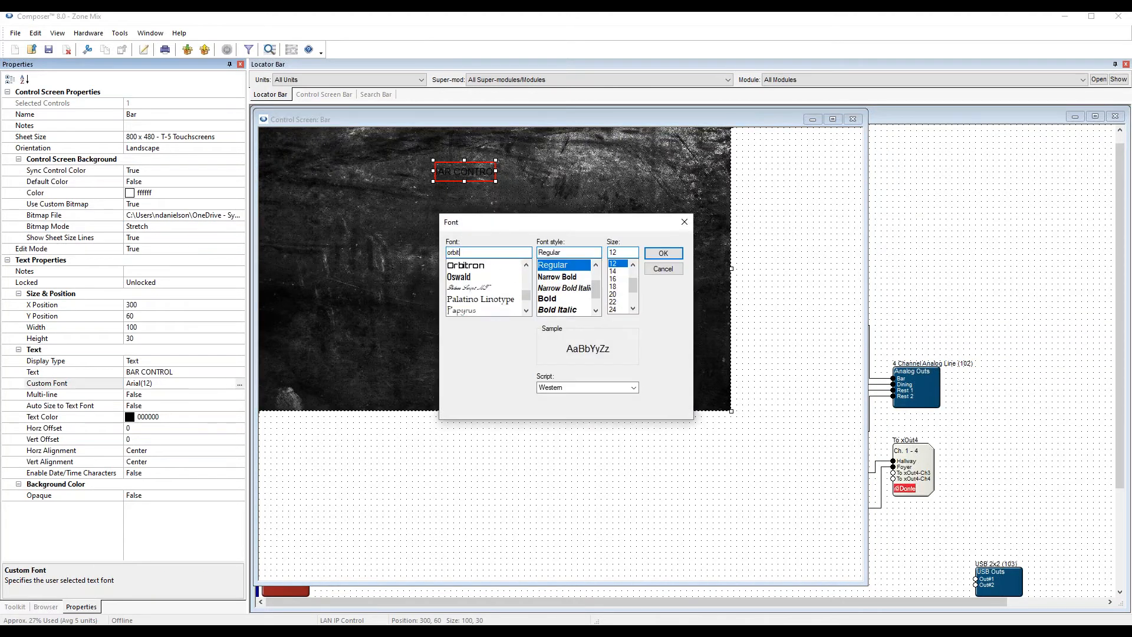
{"action": "left_click", "coordinate": [470, 270]}
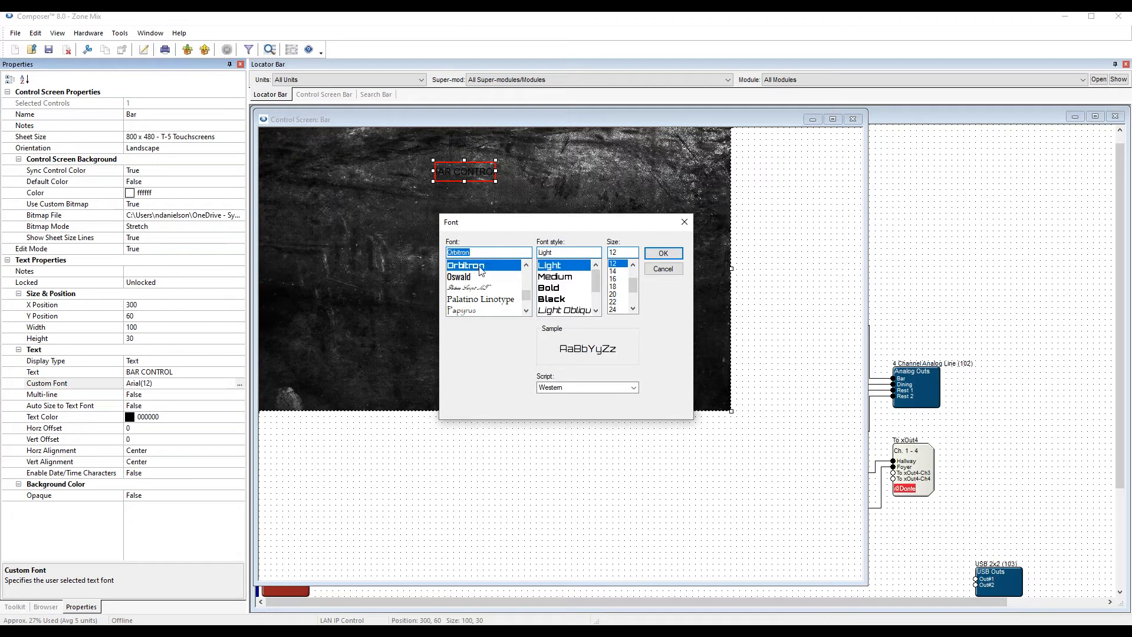
{"action": "scroll", "coordinate": [627, 306], "scroll_direction": "down", "scroll_amount": 1}
{"action": "left_click", "coordinate": [615, 302]}
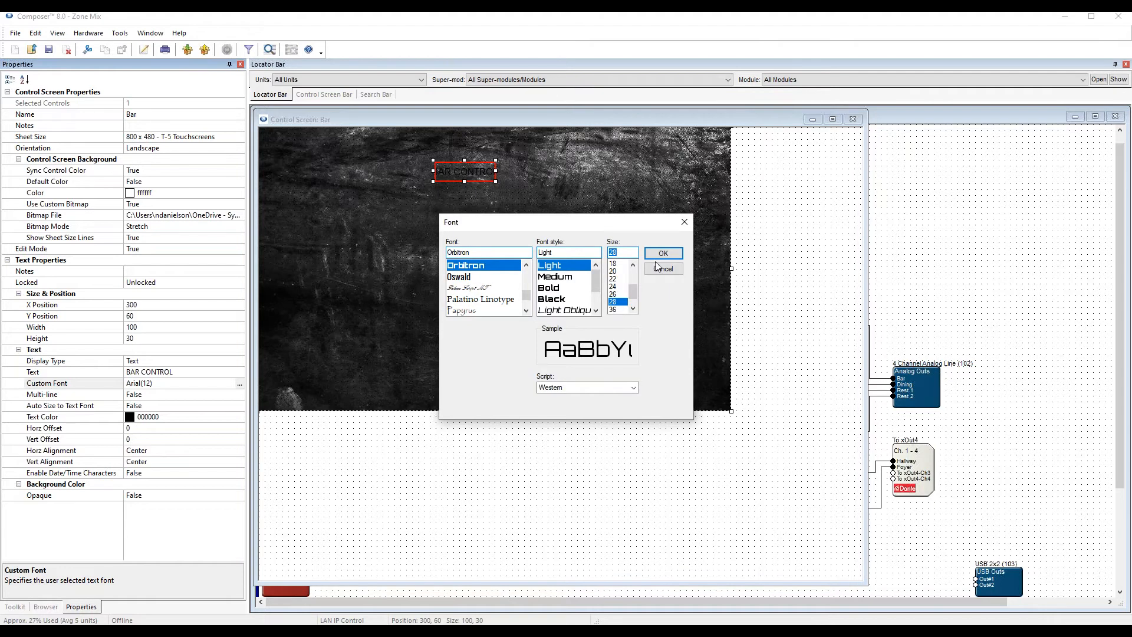
{"action": "left_click", "coordinate": [554, 289]}
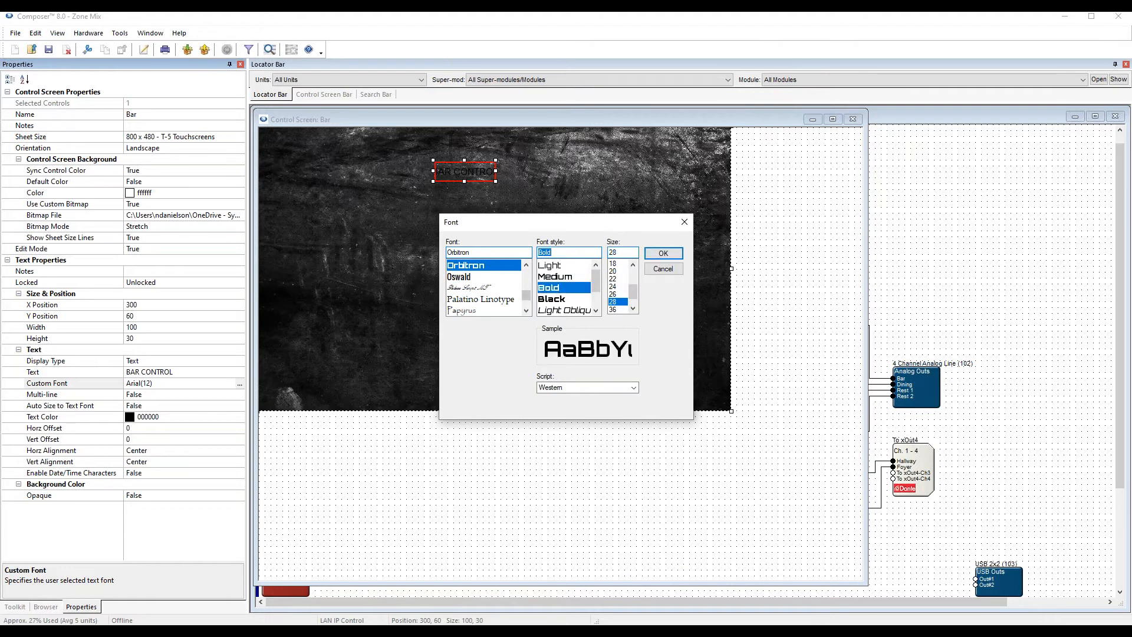
{"action": "left_click", "coordinate": [663, 254]}
Move the BAR CONTROL title to position 100, 20 and set its text color to white (ffffff).
{"action": "left_click_drag", "start_coordinate": [464, 171], "coordinate": [346, 147]}
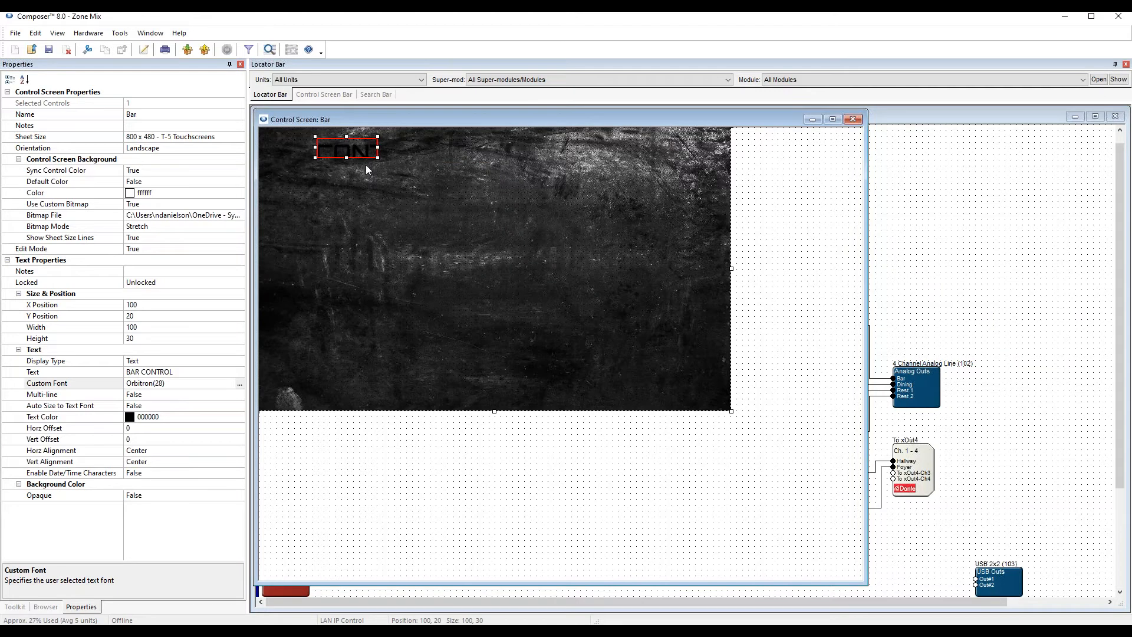
{"action": "left_click", "coordinate": [164, 417]}
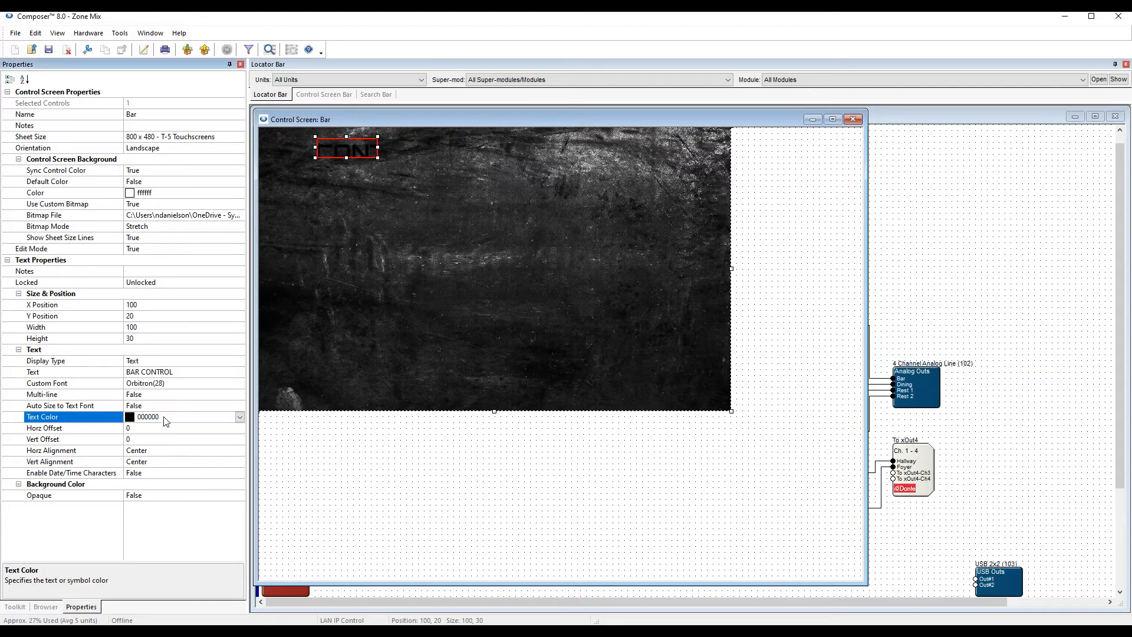
{"action": "left_click", "coordinate": [239, 418]}
{"action": "left_click", "coordinate": [235, 288]}
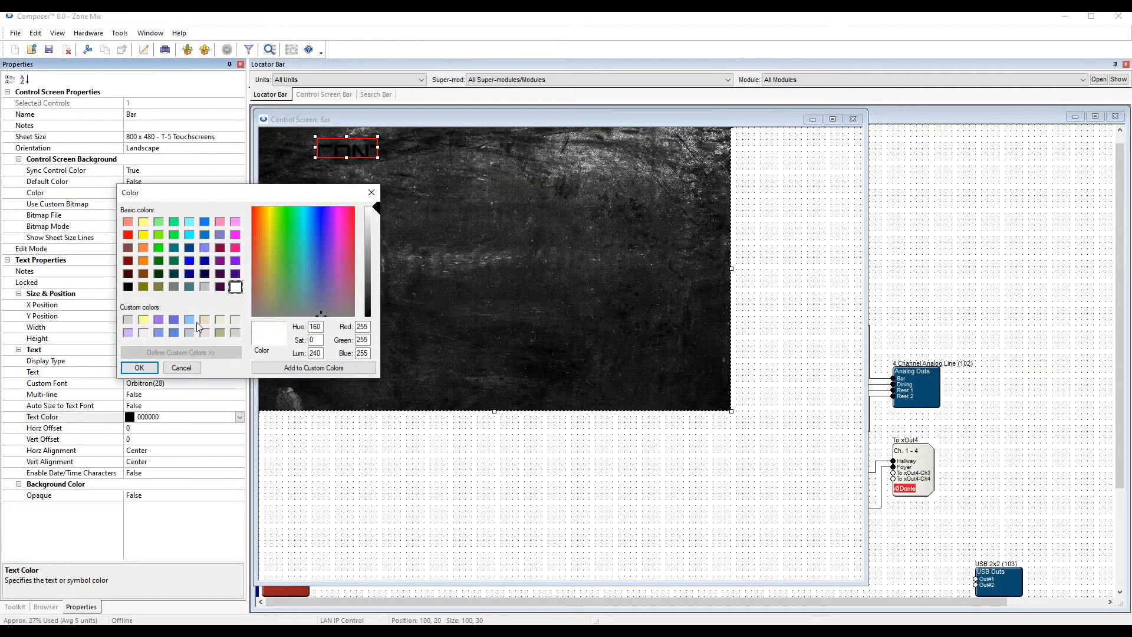
{"action": "left_click", "coordinate": [139, 367]}
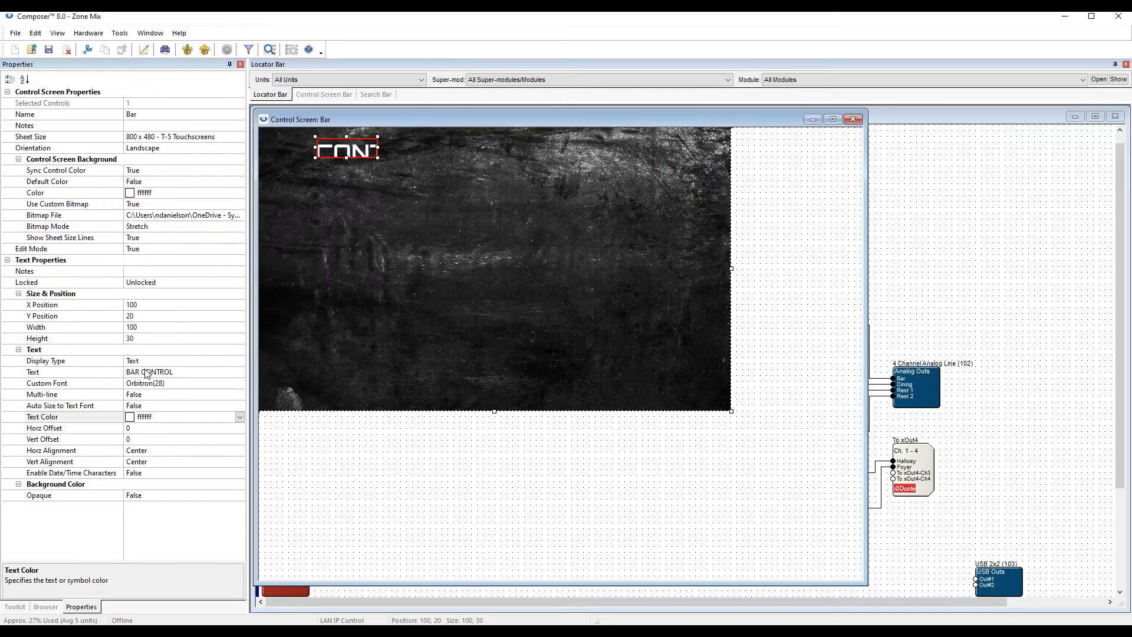
Move the title to position 70, 30 and set its width to 200 and height to 50 pixels.
{"action": "left_click_drag", "start_coordinate": [355, 148], "coordinate": [330, 156]}
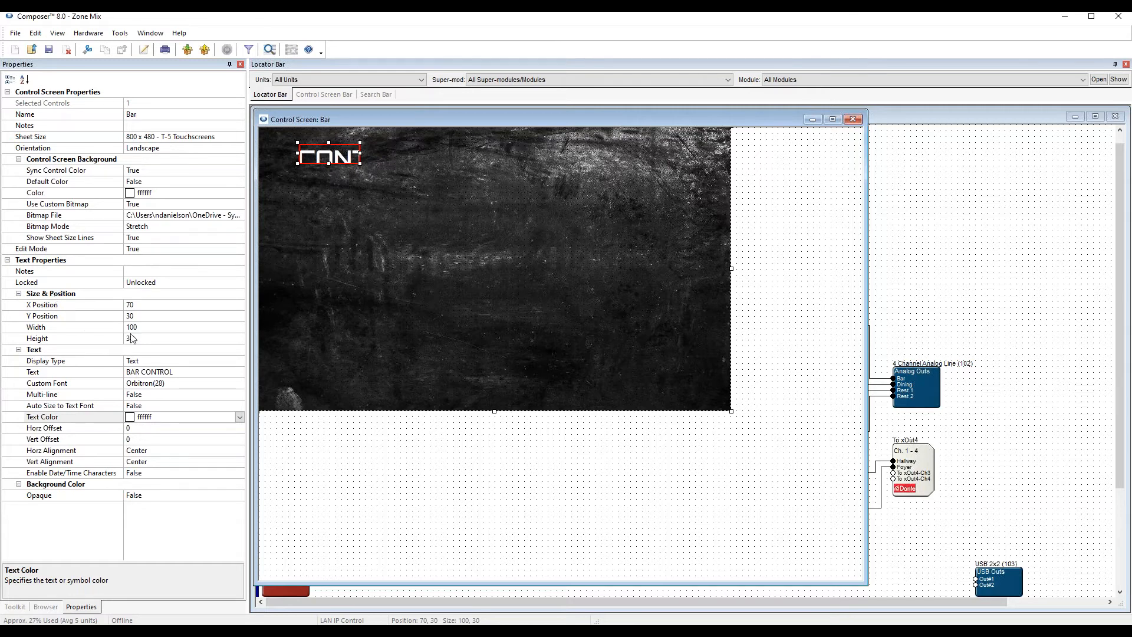
{"action": "left_click", "coordinate": [158, 326]}
{"action": "double_click", "coordinate": [157, 327]}
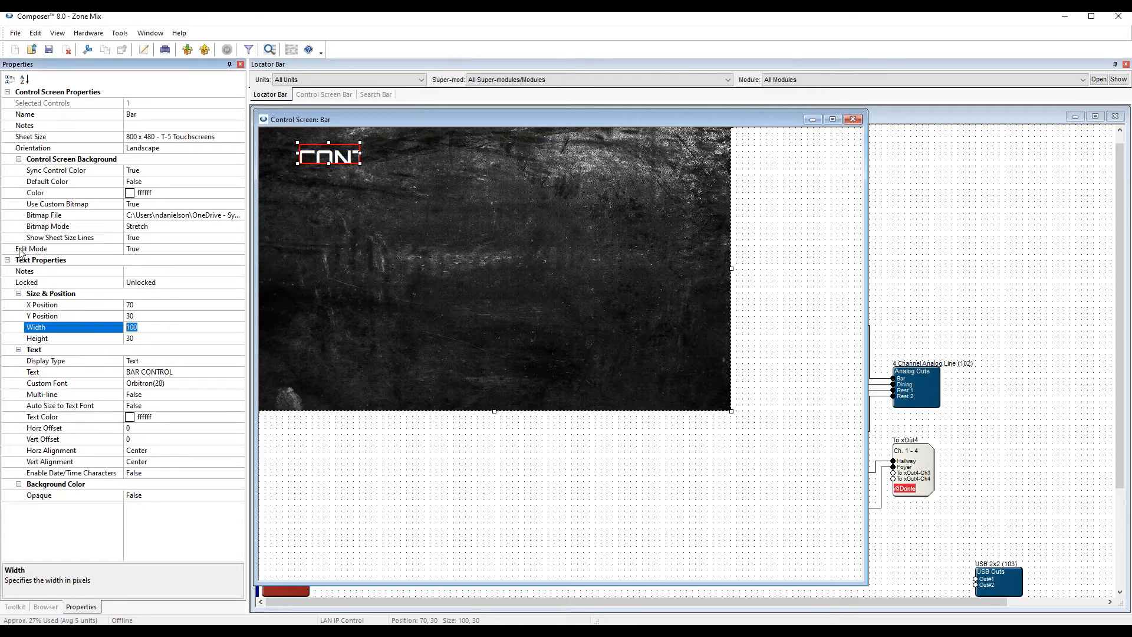
{"action": "type", "text": "200"}
{"action": "key", "text": "Return"}
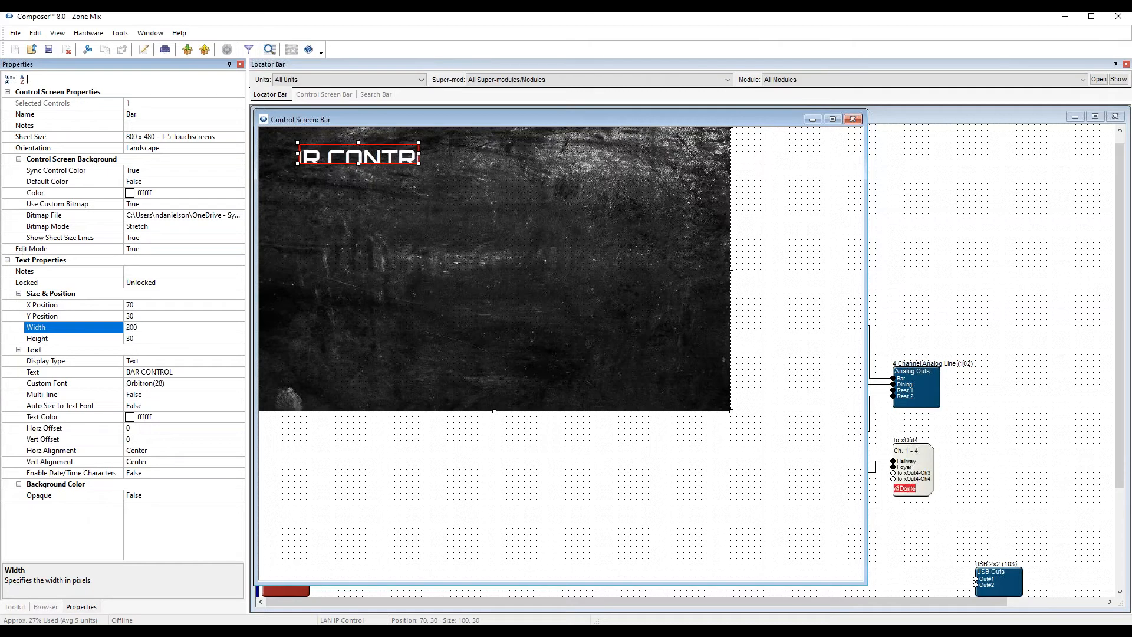
{"action": "double_click", "coordinate": [160, 338]}
{"action": "type", "text": "50"}
{"action": "key", "text": "Return"}
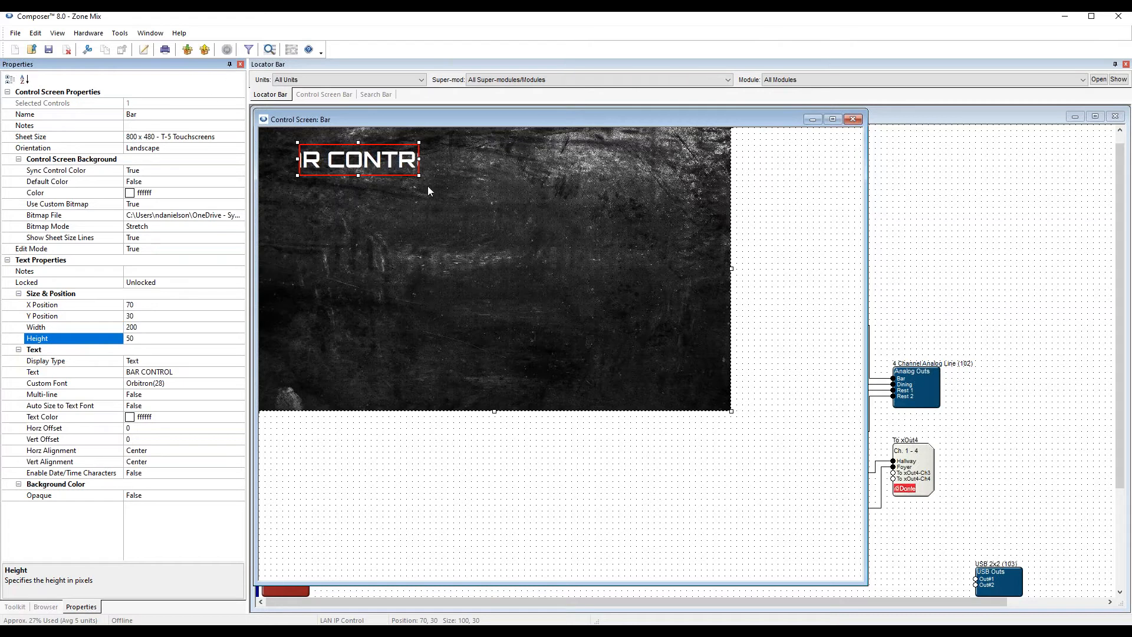
Stretch the title box across the top of the sheet to 780 by 50 pixels at position 10, 10.
{"action": "left_click_drag", "start_coordinate": [419, 175], "coordinate": [708, 195]}
{"action": "left_click_drag", "start_coordinate": [535, 172], "coordinate": [500, 160]}
{"action": "left_click_drag", "start_coordinate": [671, 182], "coordinate": [726, 164]}
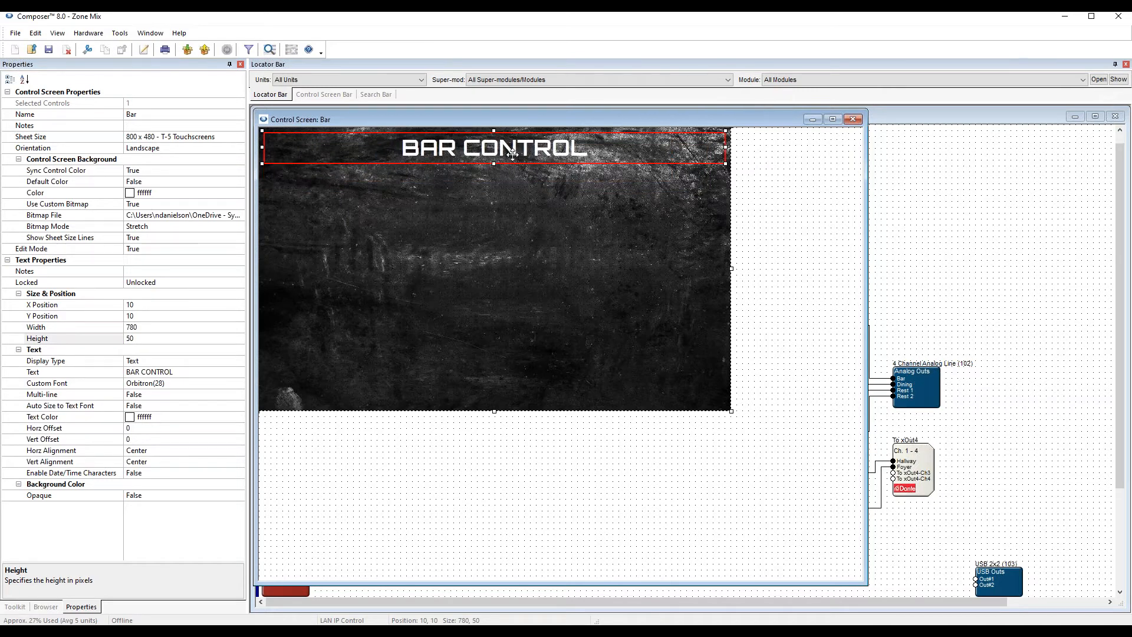
Try small nudges on the BAR CONTROL title, mostly up and down, and return it to its starting position.
{"action": "key", "text": "shift+Down"}
{"action": "key", "text": "shift+Down"}
{"action": "key", "text": "shift+Down"}
{"action": "key", "text": "shift+Down"}
{"action": "key", "text": "shift+Down"}
{"action": "key", "text": "shift+Up"}
{"action": "key", "text": "shift+Up"}
{"action": "key", "text": "shift+Up"}
{"action": "key", "text": "shift+Up"}
{"action": "key", "text": "shift+Up"}
{"action": "key", "text": "shift+Up"}
{"action": "key", "text": "shift+Down"}
{"action": "key", "text": "shift+Down"}
{"action": "key", "text": "shift+Down"}
{"action": "key", "text": "shift+Down"}
{"action": "key", "text": "shift+Down"}
{"action": "key", "text": "shift+Up"}
{"action": "key", "text": "shift+Up"}
{"action": "key", "text": "shift+Up"}
{"action": "key", "text": "shift+Up"}
{"action": "key", "text": "shift+Up"}
{"action": "key", "text": "shift+Down"}
{"action": "key", "text": "shift+Down"}
{"action": "key", "text": "shift+Left"}
{"action": "key", "text": "shift+Right"}
{"action": "key", "text": "shift+Up"}
{"action": "key", "text": "shift+Down"}
{"action": "key", "text": "shift+Down"}
{"action": "key", "text": "shift+Up"}
{"action": "key", "text": "shift+Down"}
{"action": "key", "text": "shift+Down"}
{"action": "key", "text": "shift+Down"}
{"action": "key", "text": "shift+Down"}
{"action": "key", "text": "shift+Down"}
{"action": "key", "text": "shift+Up"}
{"action": "key", "text": "shift+Up"}
{"action": "key", "text": "shift+Up"}
{"action": "key", "text": "shift+Up"}
{"action": "key", "text": "shift+Up"}
{"action": "key", "text": "shift+Up"}
{"action": "key", "text": "shift+Down"}
{"action": "key", "text": "shift+Up"}
Move the Bar control screen window aside and open the Mono Input Selector - BAR controls near the design's upper-left corner.
{"action": "left_click_drag", "start_coordinate": [866, 265], "coordinate": [621, 212]}
{"action": "left_click_drag", "start_coordinate": [472, 123], "coordinate": [768, 133]}
{"action": "left_click", "coordinate": [406, 300]}
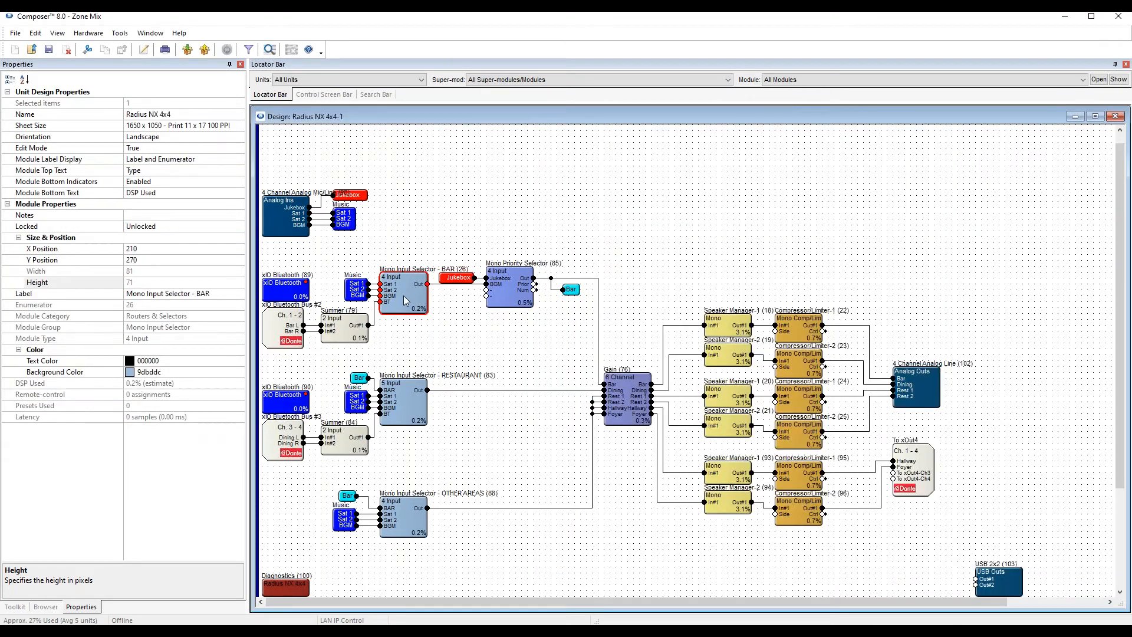
{"action": "double_click", "coordinate": [403, 296]}
{"action": "left_click_drag", "start_coordinate": [396, 221], "coordinate": [338, 142]}
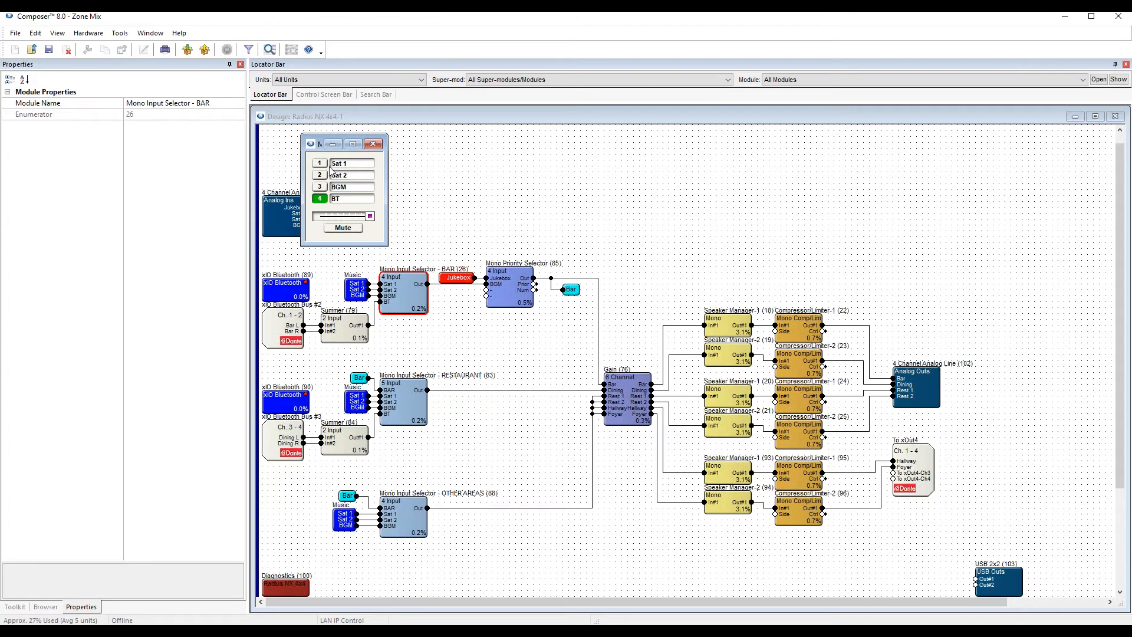
Cycle through the BAR selector's four inputs and back, ending with input 1 (Sat 1) selected.
{"action": "left_click", "coordinate": [320, 163]}
{"action": "left_click", "coordinate": [319, 176]}
{"action": "left_click", "coordinate": [319, 187]}
{"action": "left_click", "coordinate": [323, 199]}
{"action": "left_click", "coordinate": [320, 187]}
{"action": "left_click", "coordinate": [320, 175]}
{"action": "left_click", "coordinate": [320, 163]}
Copy the BAR selector's Input 1 button to the Bar control screen.
{"action": "right_click", "coordinate": [320, 170]}
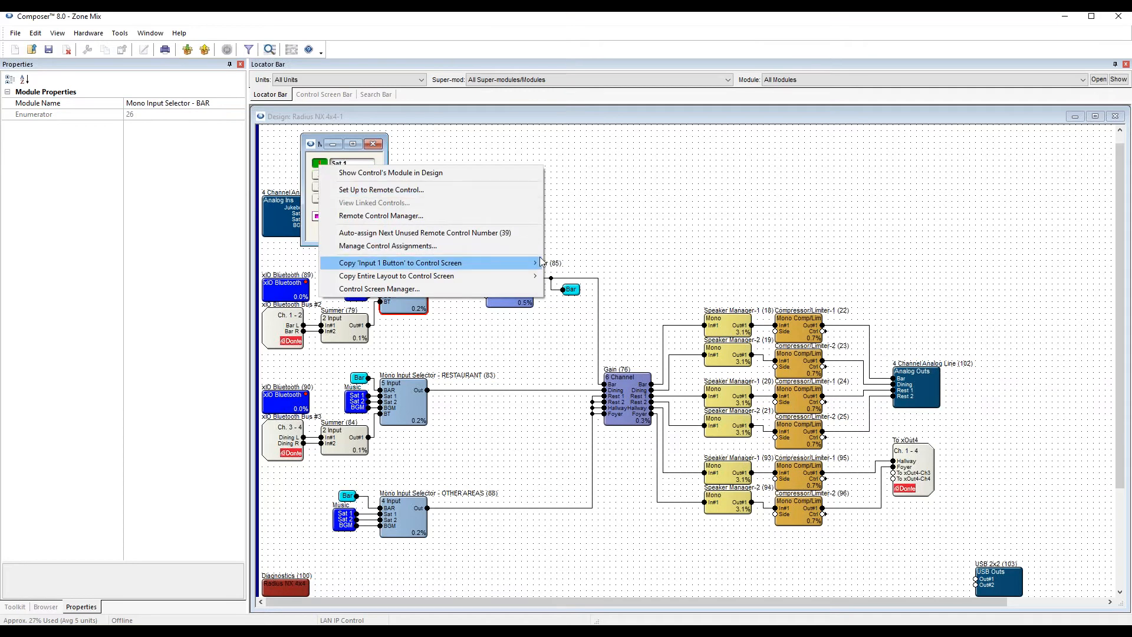
{"action": "mouse_move", "coordinate": [537, 261]}
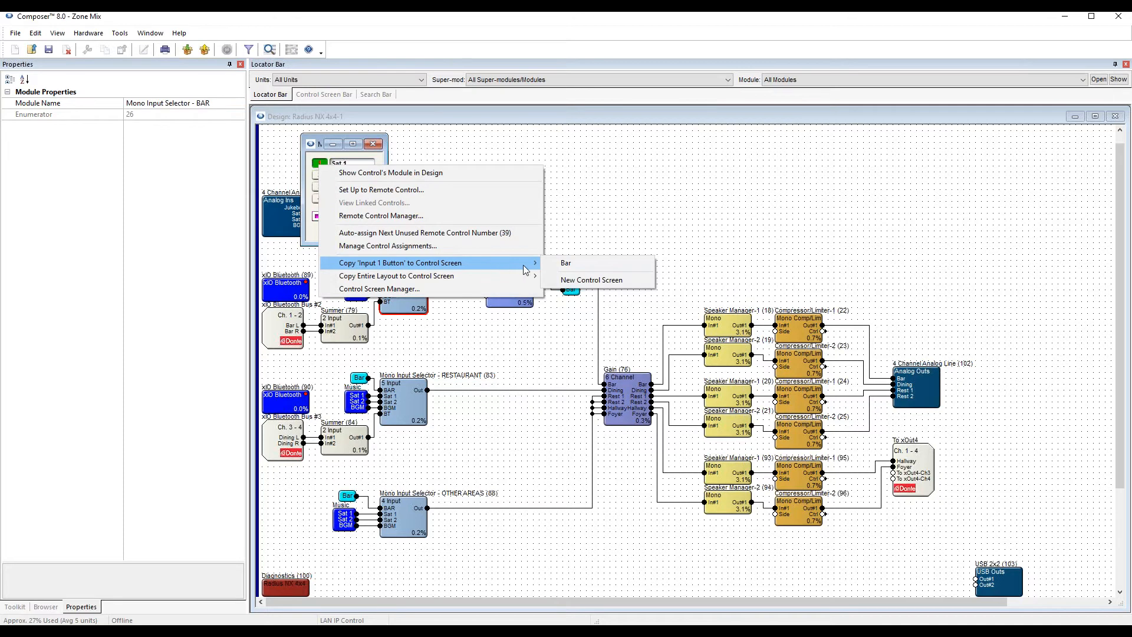
{"action": "left_click", "coordinate": [569, 268]}
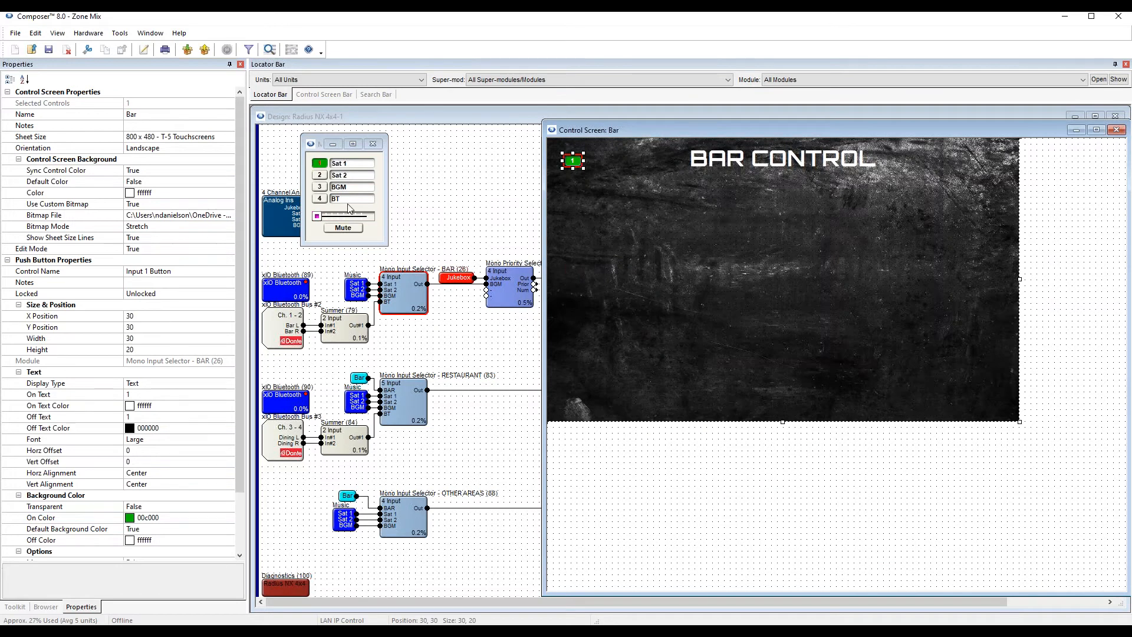
Copy the BAR selector's entire layout to the Bar control screen, below the textured background, and delete the separate Input 1 button.
{"action": "right_click", "coordinate": [320, 177]}
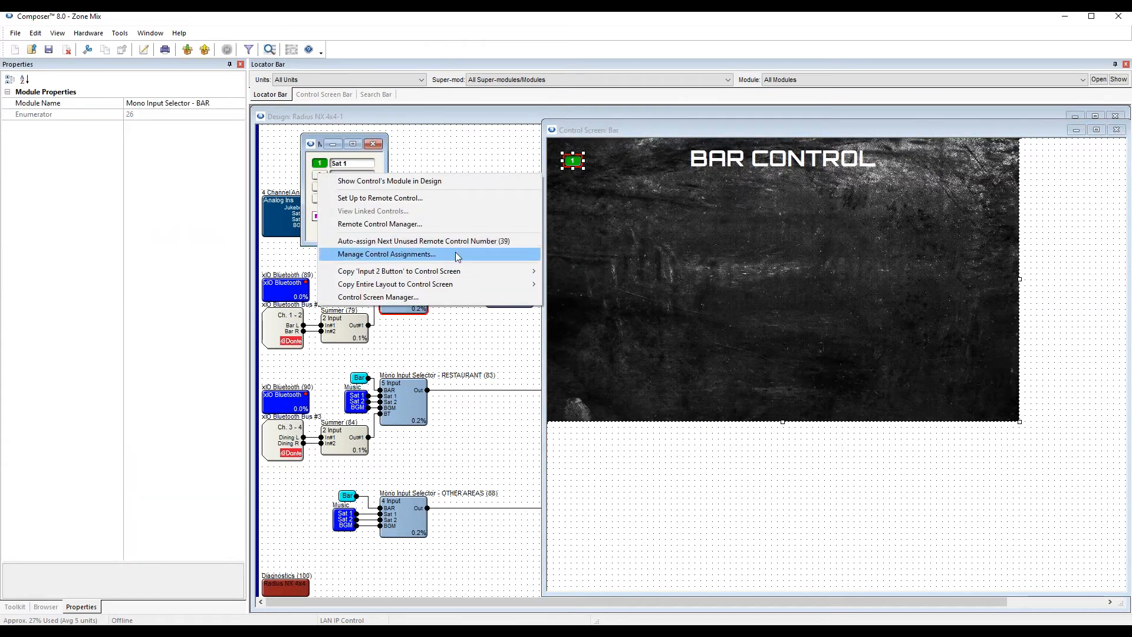
{"action": "mouse_move", "coordinate": [477, 270]}
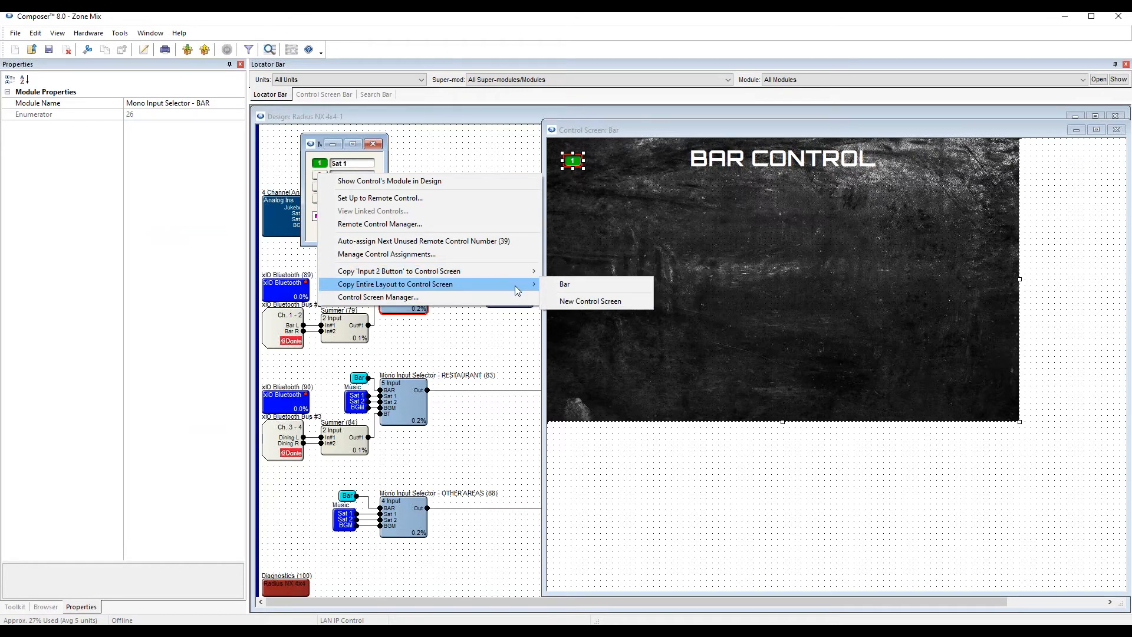
{"action": "left_click", "coordinate": [554, 285]}
{"action": "left_click_drag", "start_coordinate": [577, 213], "coordinate": [702, 510]}
{"action": "left_click", "coordinate": [571, 161]}
{"action": "key", "text": "Delete"}
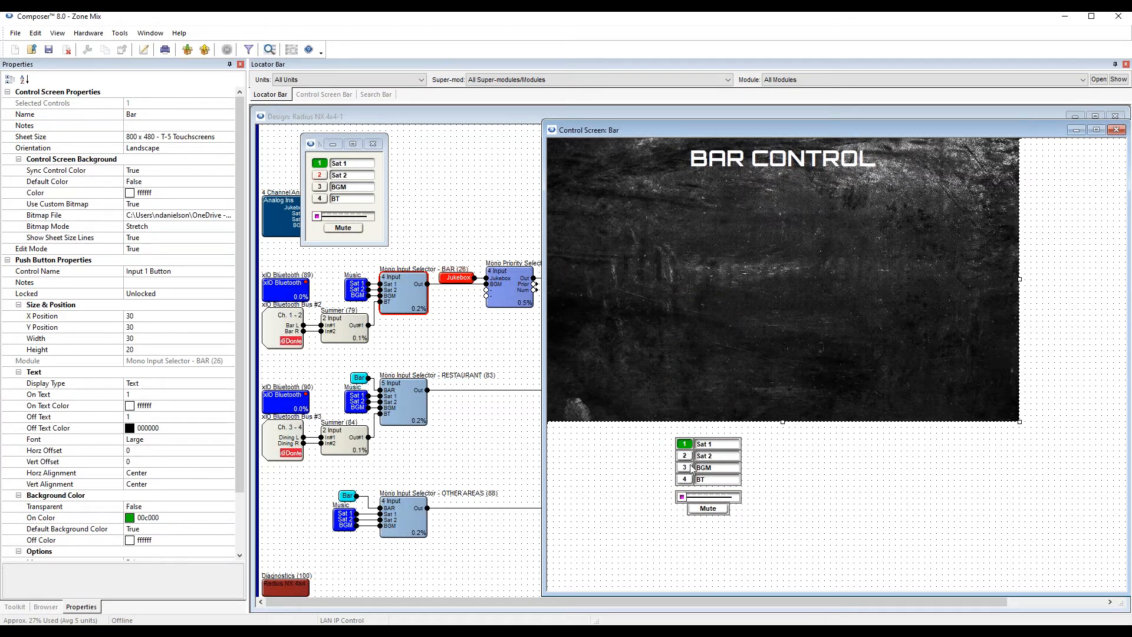
Delete the input name fields, slider and Mute button from the copied BAR selector layout, keeping its four numbered buttons.
{"action": "left_click_drag", "start_coordinate": [750, 538], "coordinate": [686, 433]}
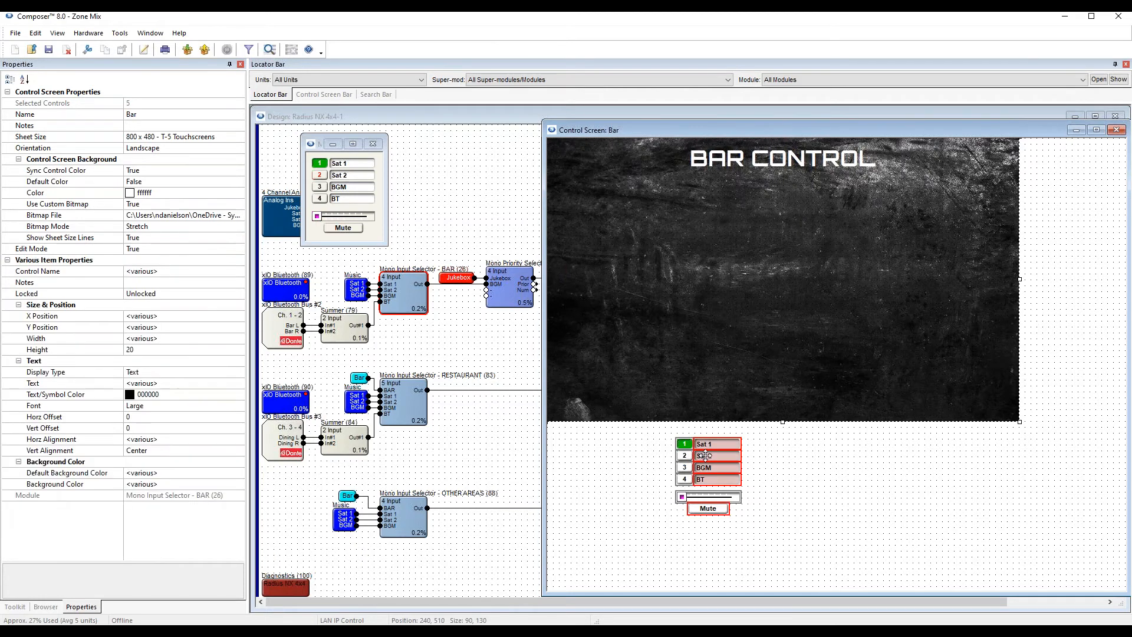
{"action": "left_click", "coordinate": [701, 500], "text": "ctrl"}
{"action": "key", "text": "Delete"}
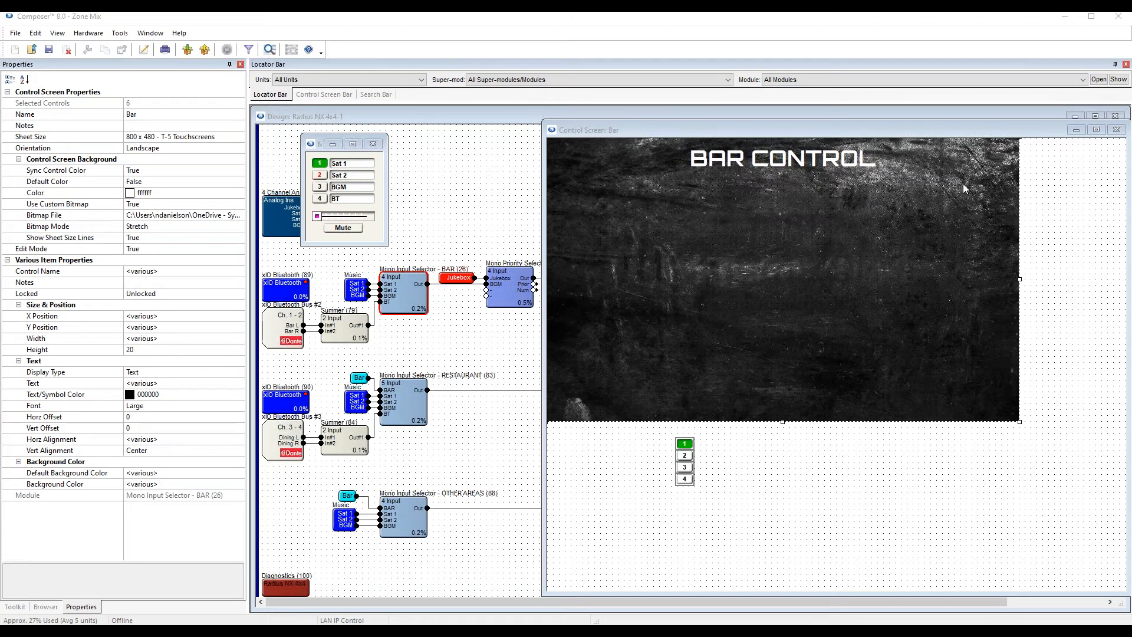
Arrange the four numbered buttons in a spaced column on the textured background at X 20, with Y about 70, 180, 270 and 370.
{"action": "left_click_drag", "start_coordinate": [685, 466], "coordinate": [569, 360]}
{"action": "left_click", "coordinate": [611, 455]}
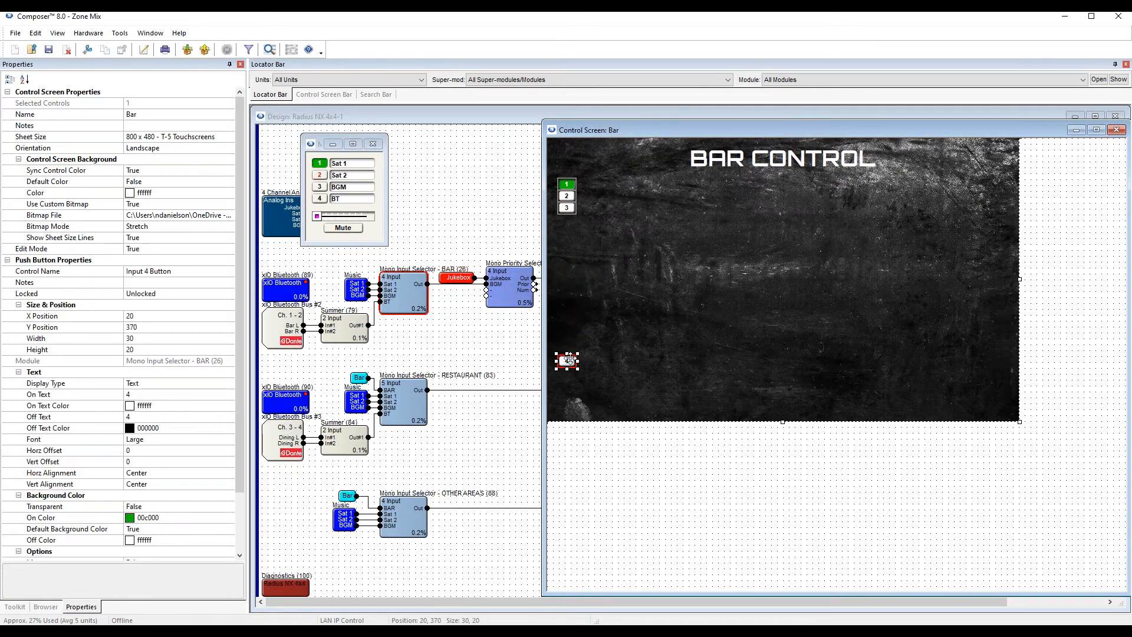
{"action": "left_click_drag", "start_coordinate": [568, 213], "coordinate": [568, 308]}
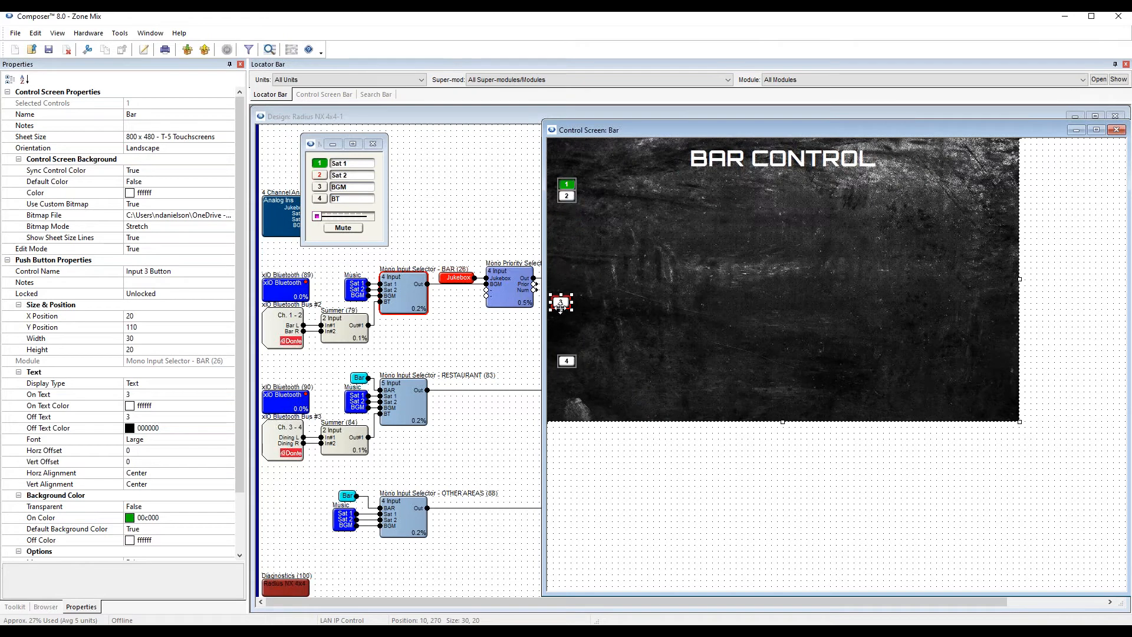
{"action": "left_click_drag", "start_coordinate": [561, 199], "coordinate": [561, 251]}
{"action": "left_click_drag", "start_coordinate": [554, 173], "coordinate": [491, 32]}
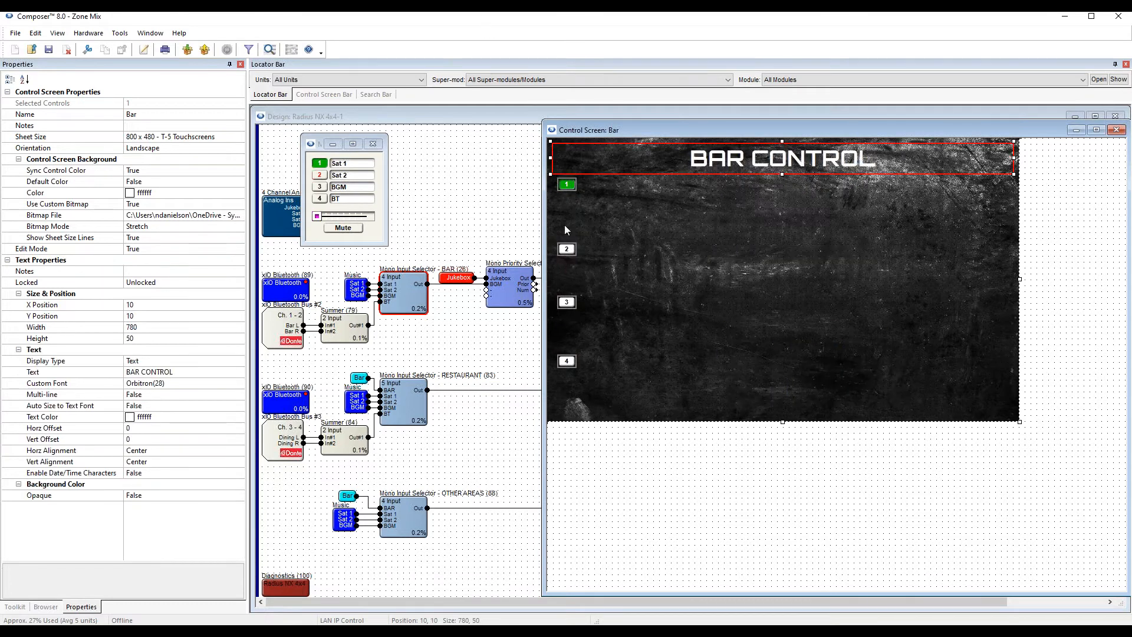
Select all four numbered buttons and set their width to 60 pixels.
{"action": "left_click_drag", "start_coordinate": [593, 384], "coordinate": [546, 173]}
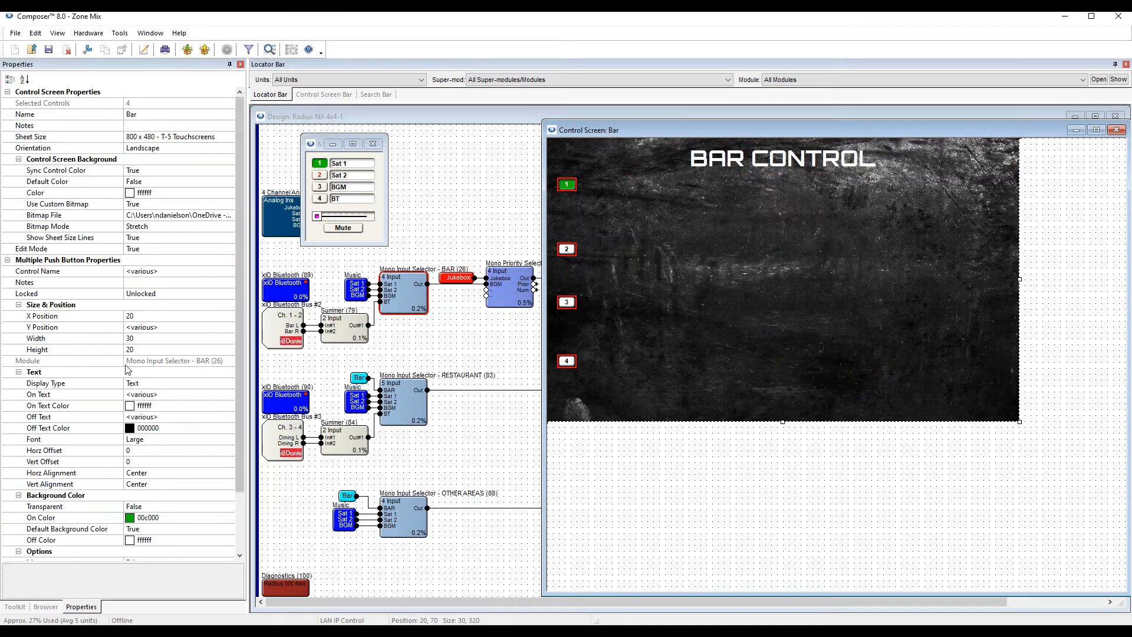
{"action": "left_click", "coordinate": [153, 343]}
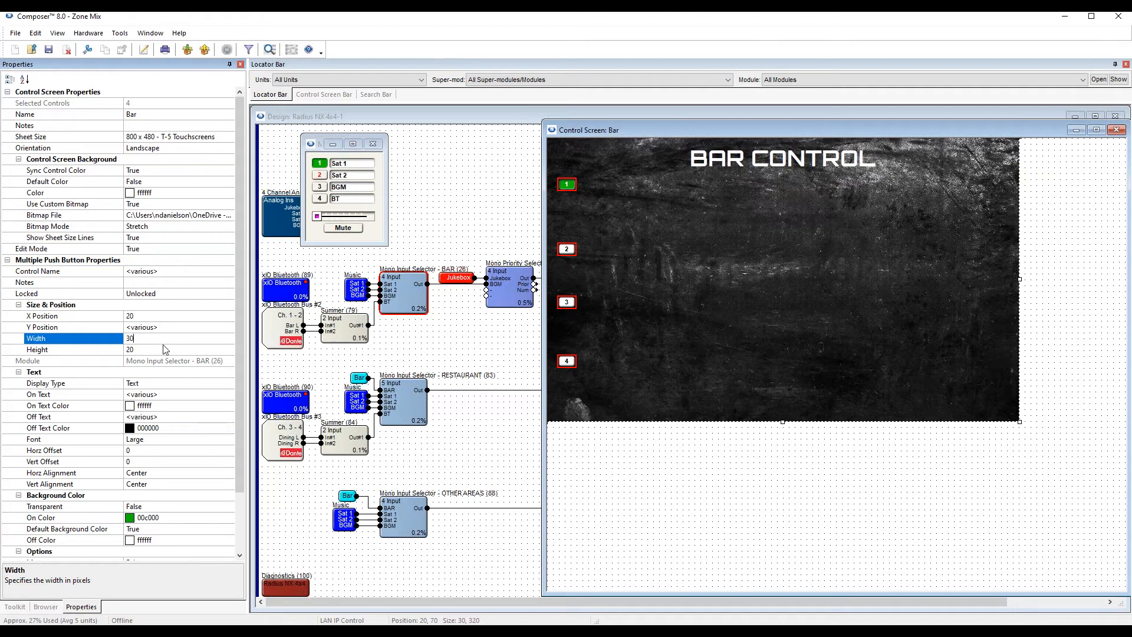
{"action": "left_click_drag", "start_coordinate": [160, 341], "coordinate": [99, 340]}
{"action": "type", "text": "60"}
{"action": "key", "text": "Return"}
{"action": "left_click", "coordinate": [580, 361]}
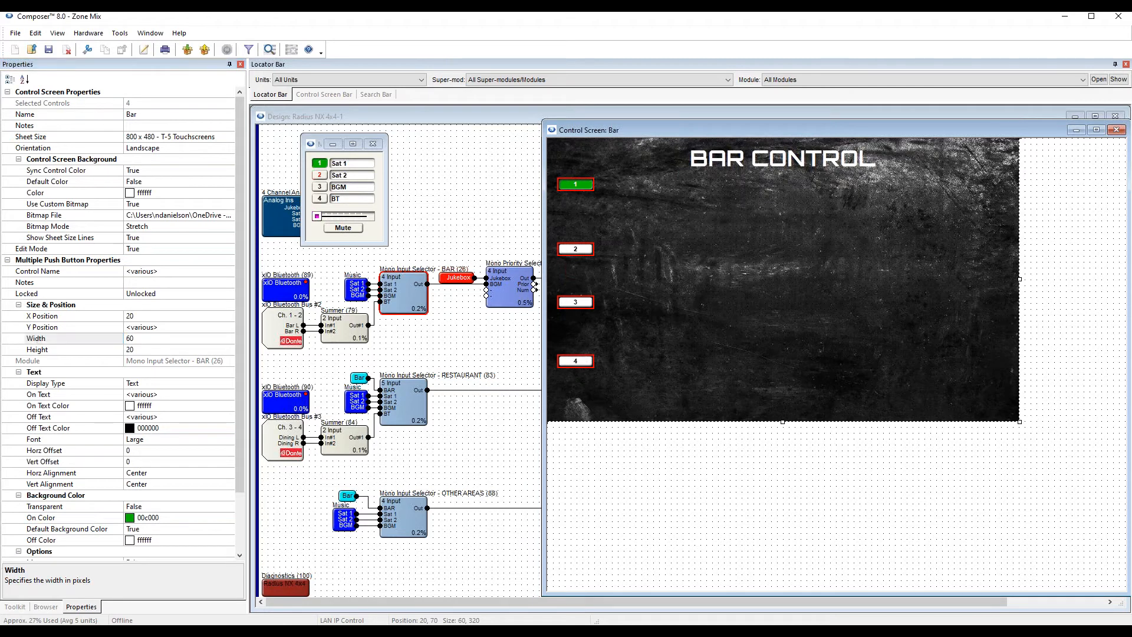
Enlarge the four selected buttons together to 190 pixels wide and 100 pixels high.
{"action": "key", "text": "shift+Down"}
{"action": "key", "text": "shift+Down"}
{"action": "key", "text": "shift+Down"}
{"action": "key", "text": "shift+Down"}
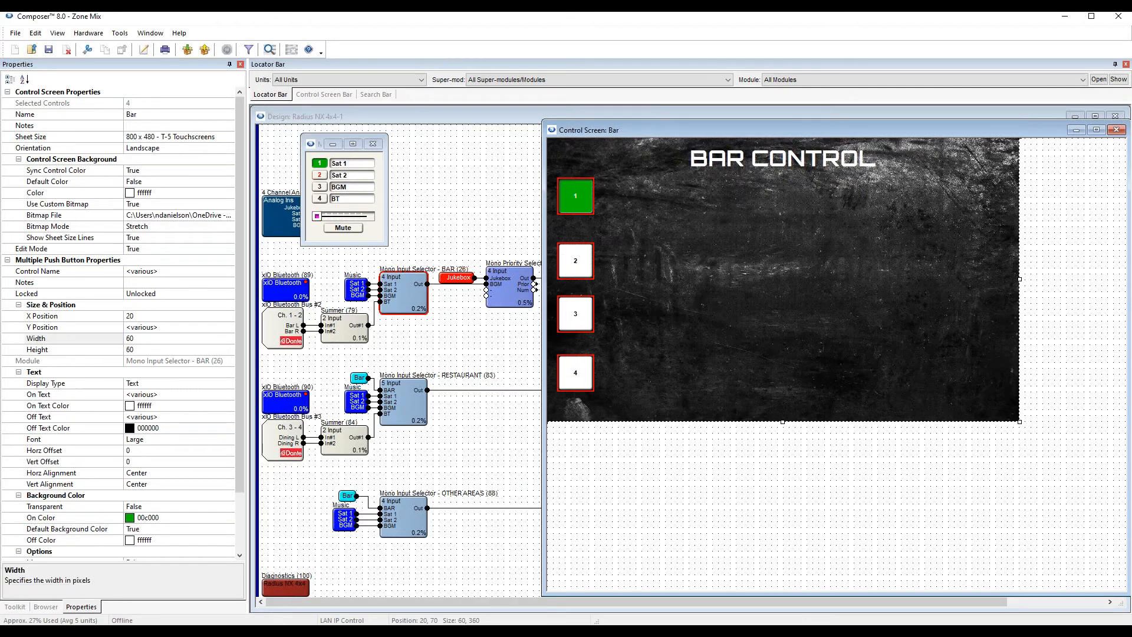
{"action": "key", "text": "shift+Right"}
{"action": "key", "text": "shift+Right"}
{"action": "key", "text": "shift+Right"}
{"action": "key", "text": "shift+Right"}
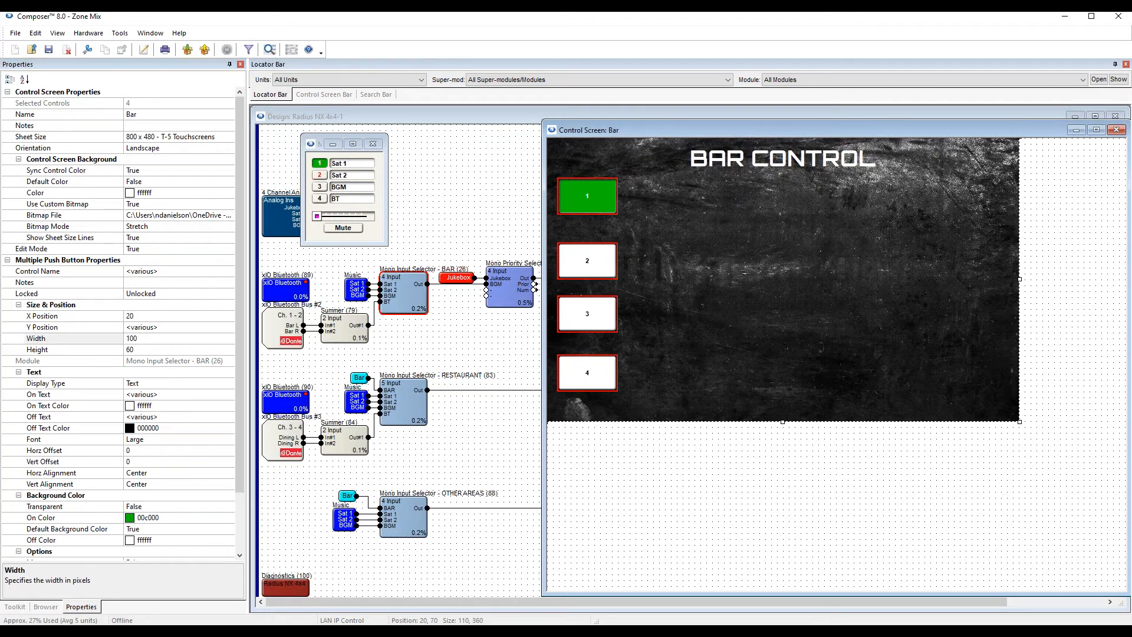
{"action": "key", "text": "shift+Right"}
{"action": "key", "text": "shift+Right"}
{"action": "key", "text": "shift+Right"}
{"action": "key", "text": "shift+Right"}
{"action": "key", "text": "shift+Right"}
{"action": "key", "text": "shift+Right"}
{"action": "key", "text": "shift+Right"}
{"action": "key", "text": "shift+Right"}
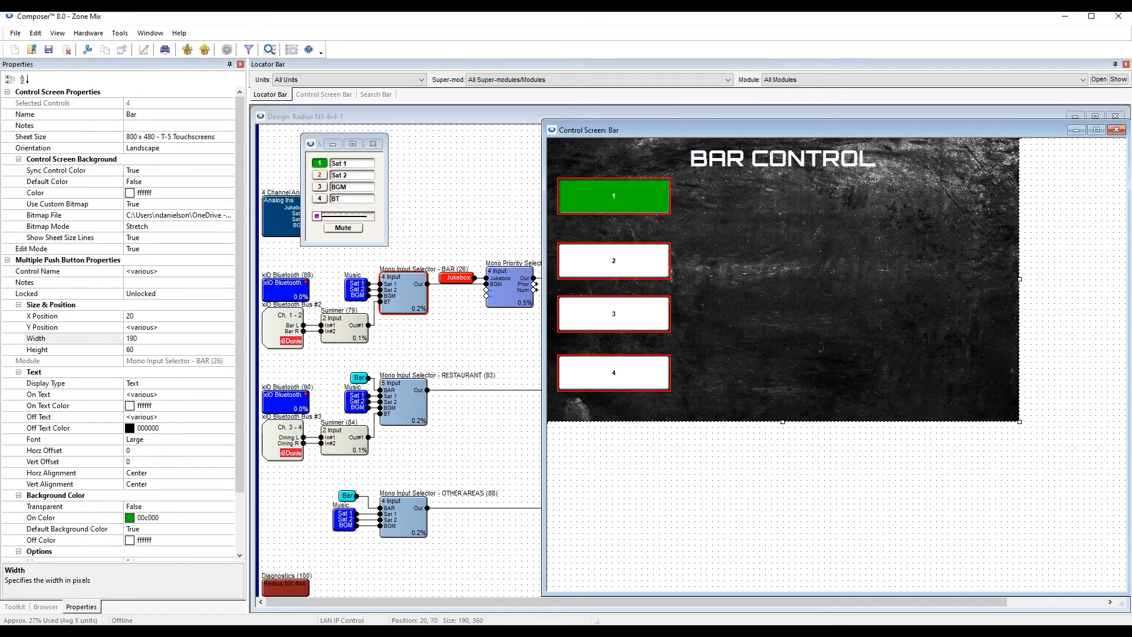
{"action": "key", "text": "shift+Down"}
{"action": "key", "text": "shift+Down"}
{"action": "key", "text": "shift+Down"}
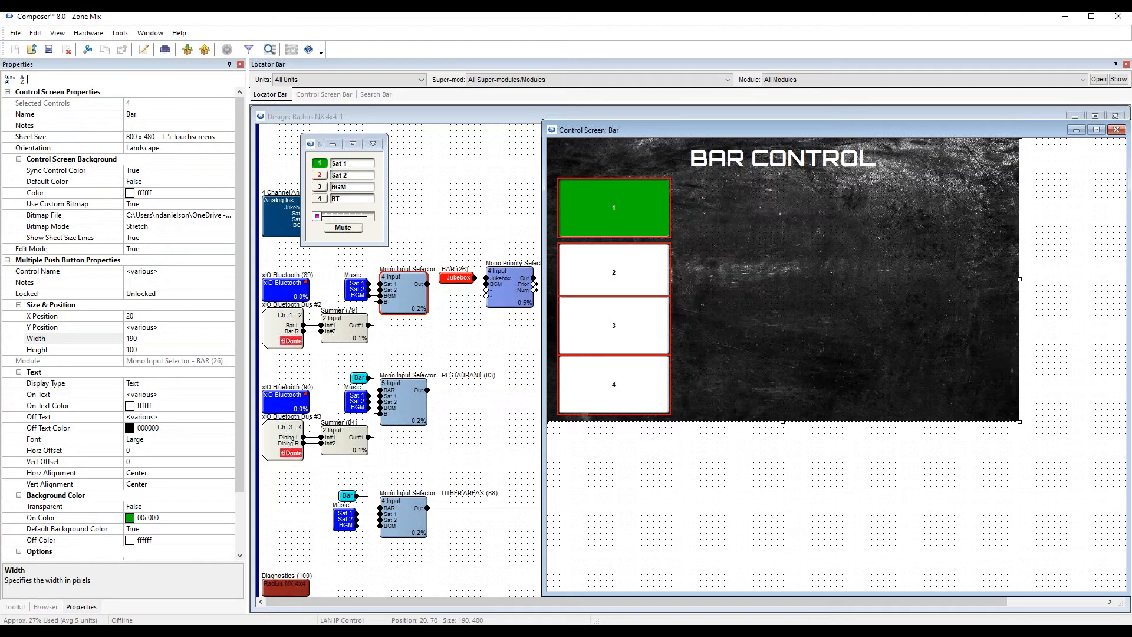
{"action": "left_click", "coordinate": [616, 460]}
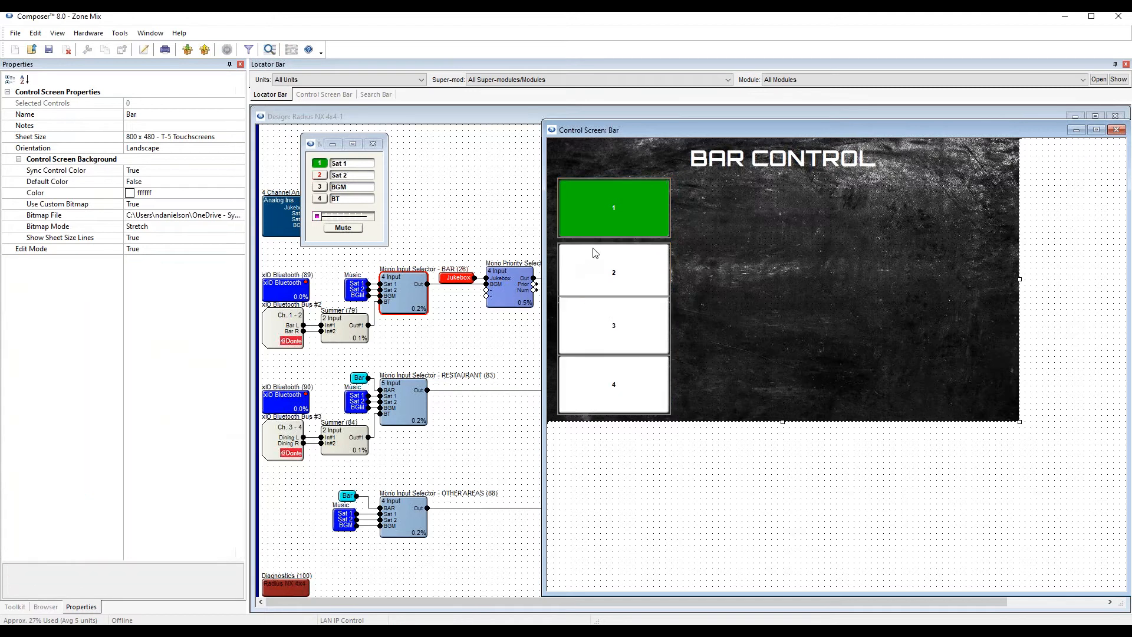
Close the gaps in the button column by placing button 2 at Y 170 and keeping button 1 at Y 70.
{"action": "left_click", "coordinate": [606, 213]}
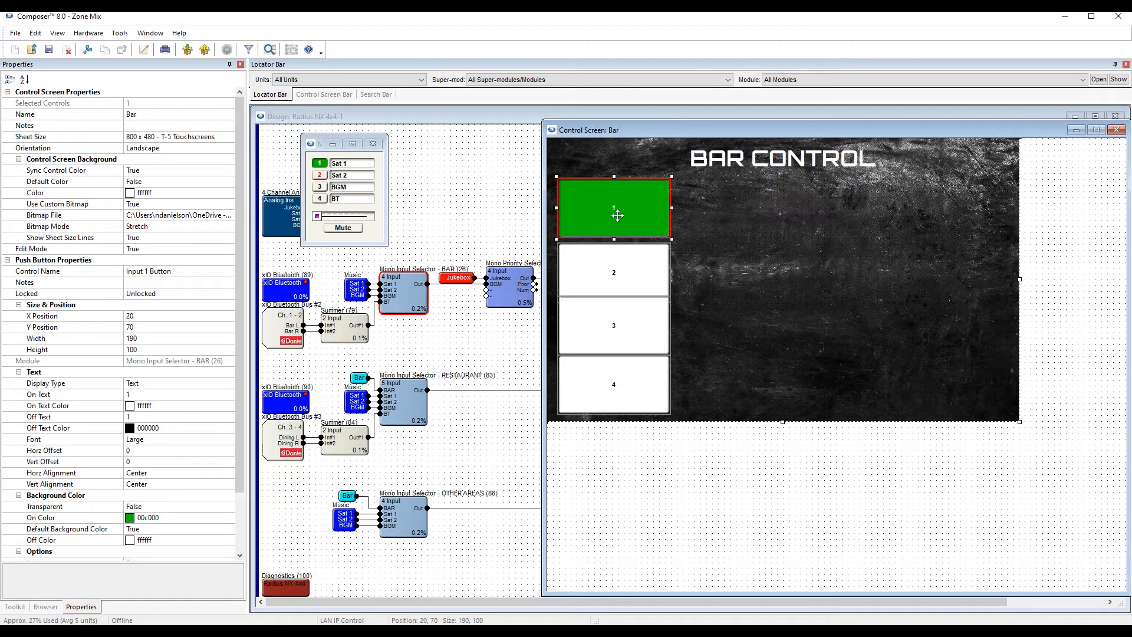
{"action": "left_click", "coordinate": [631, 260]}
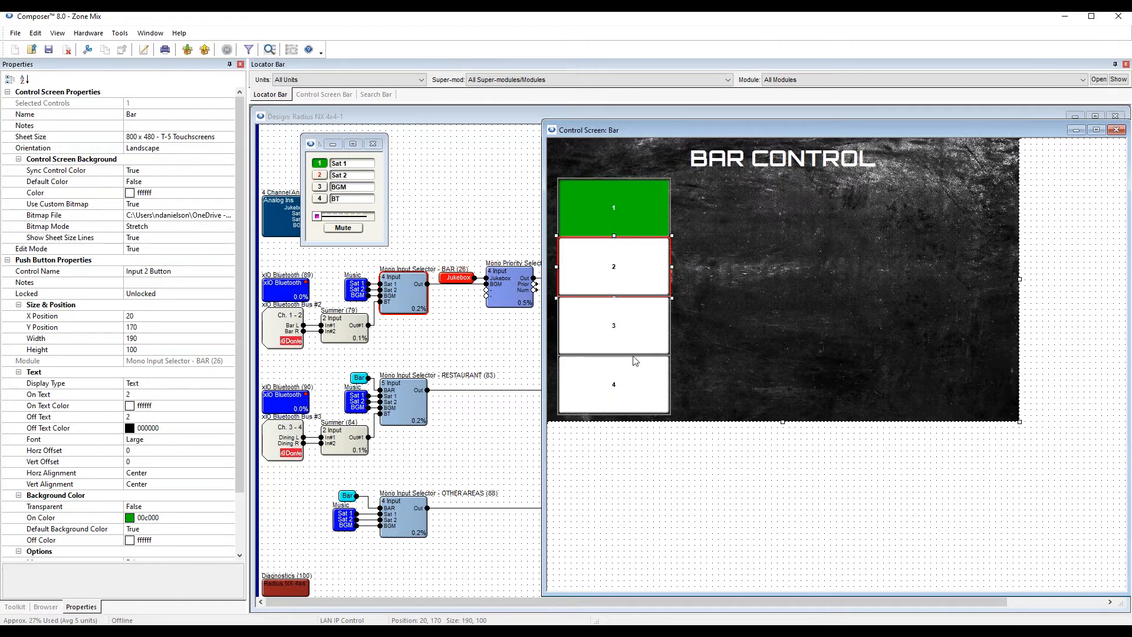
{"action": "left_click", "coordinate": [642, 462]}
{"action": "left_click", "coordinate": [614, 378]}
{"action": "left_click", "coordinate": [605, 339]}
{"action": "left_click", "coordinate": [602, 266]}
{"action": "left_click_drag", "start_coordinate": [591, 206], "coordinate": [591, 190]}
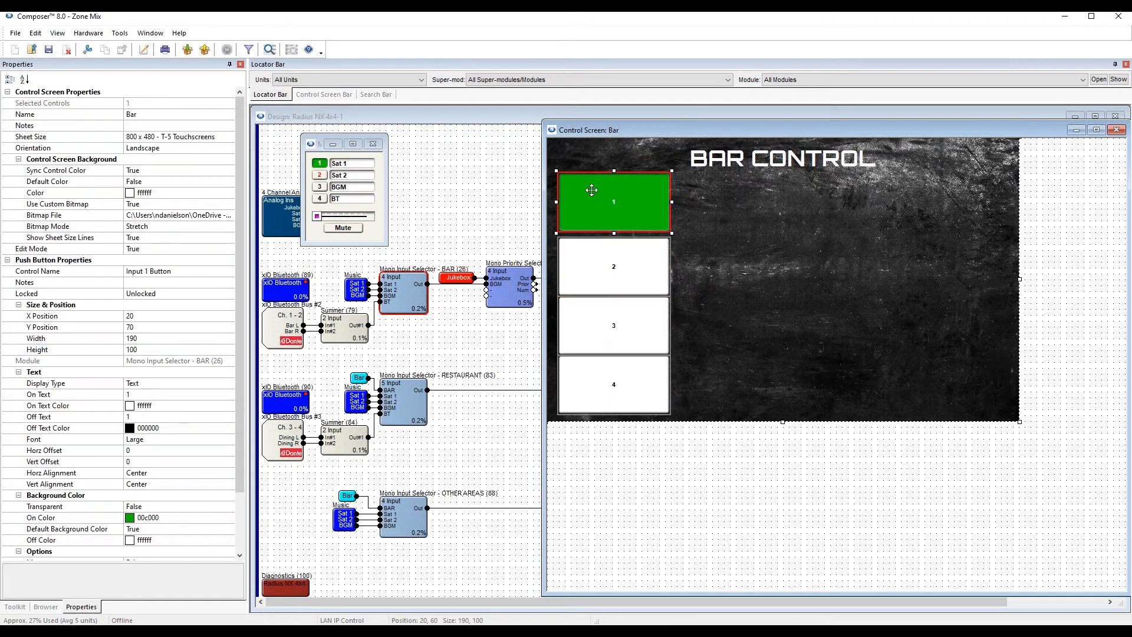
{"action": "key", "text": "Down"}
{"action": "left_click", "coordinate": [641, 469]}
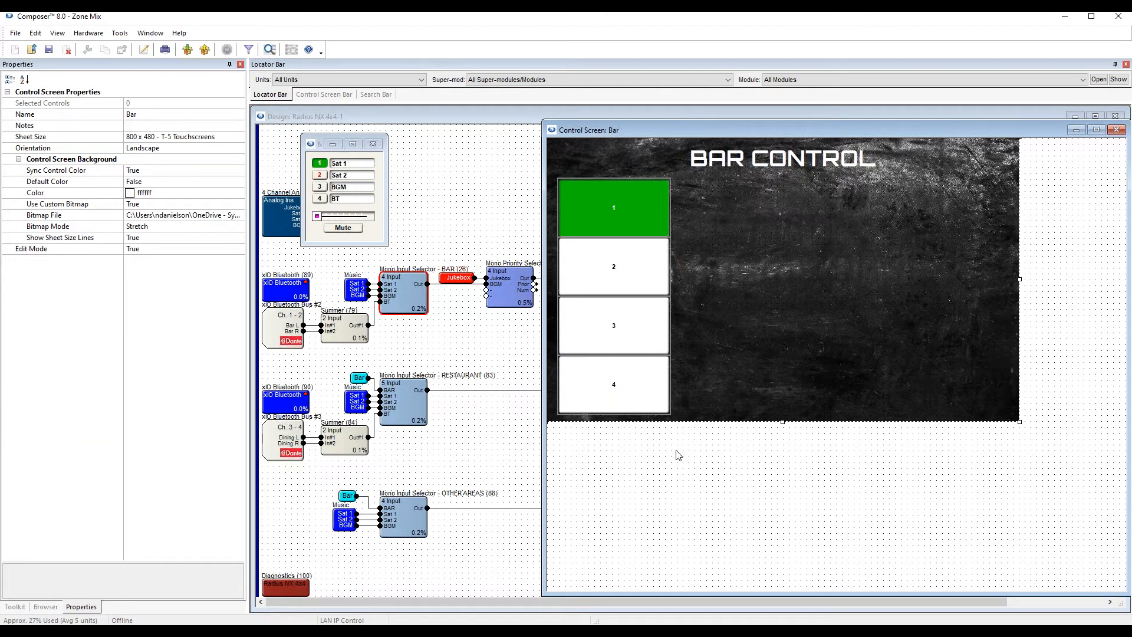
Set the Input 1 button's On Text to SAT and its font to Custom with Auto-size.
{"action": "left_click", "coordinate": [624, 207]}
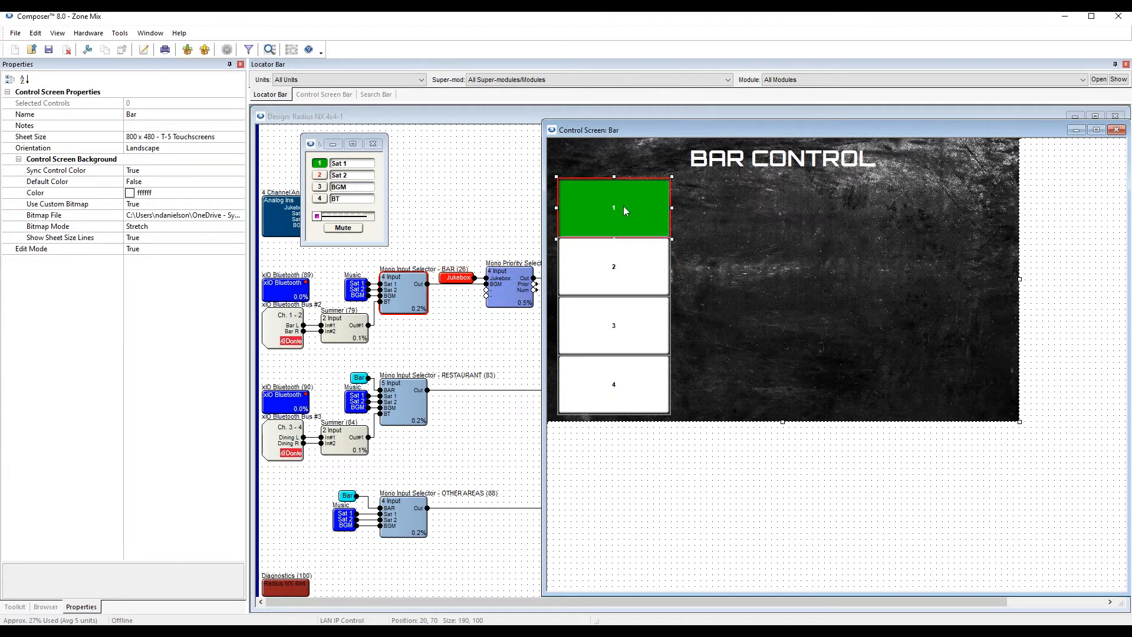
{"action": "left_click", "coordinate": [617, 280]}
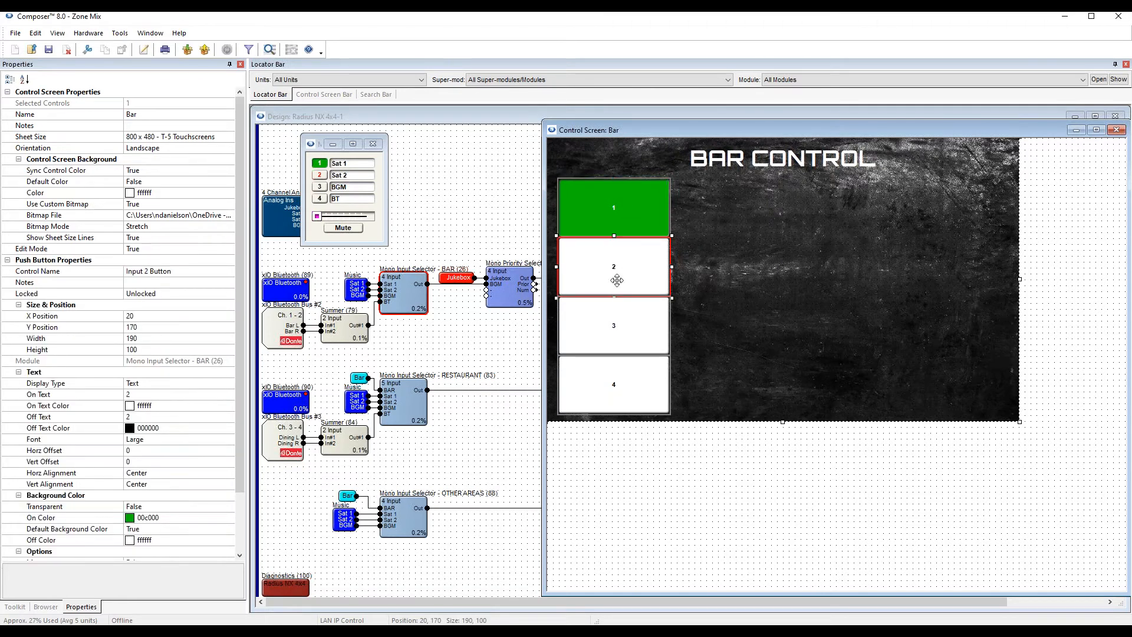
{"action": "left_click", "coordinate": [620, 328]}
{"action": "left_click", "coordinate": [615, 288]}
{"action": "left_click", "coordinate": [612, 226]}
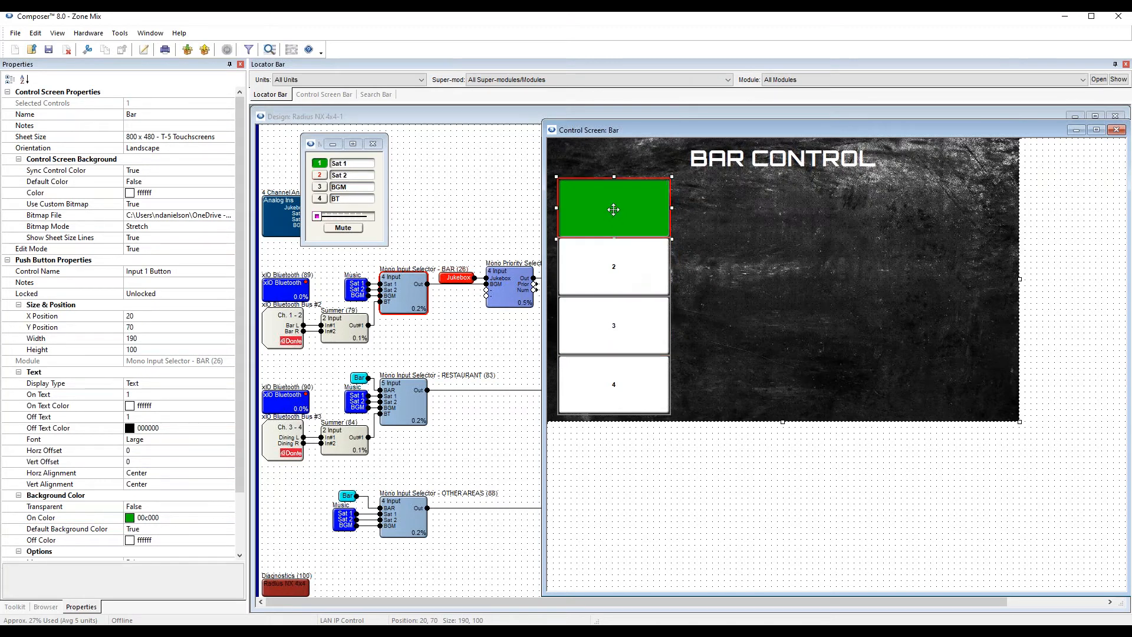
{"action": "left_click", "coordinate": [139, 394]}
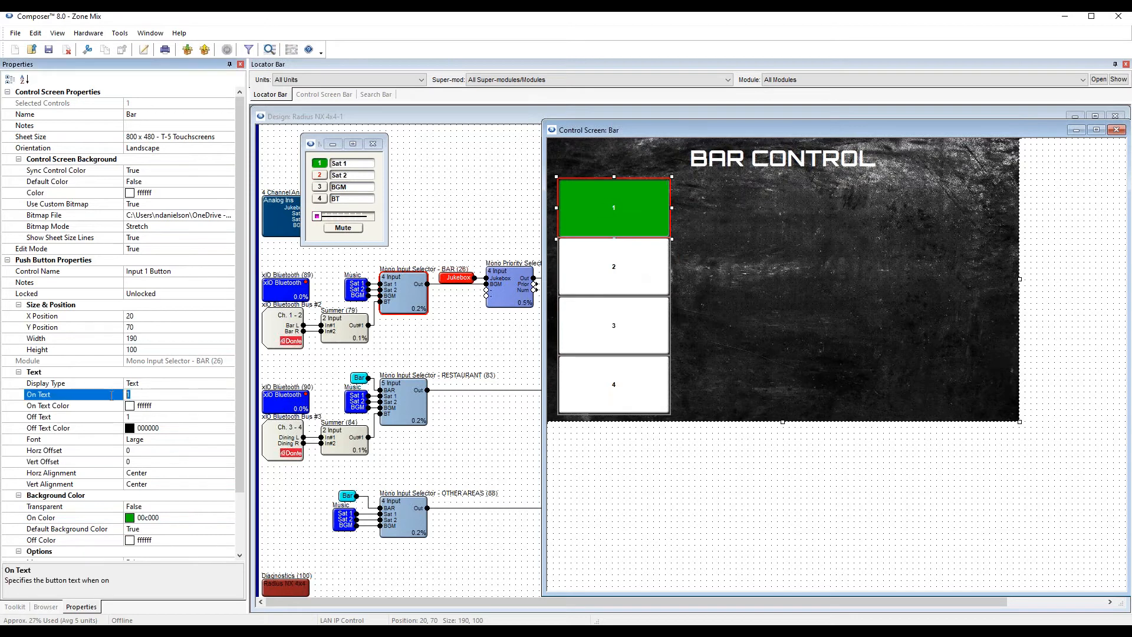
{"action": "left_click", "coordinate": [137, 417]}
{"action": "left_click", "coordinate": [148, 394]}
{"action": "type", "text": "S"}
{"action": "left_click", "coordinate": [172, 439]}
{"action": "left_click", "coordinate": [230, 439]}
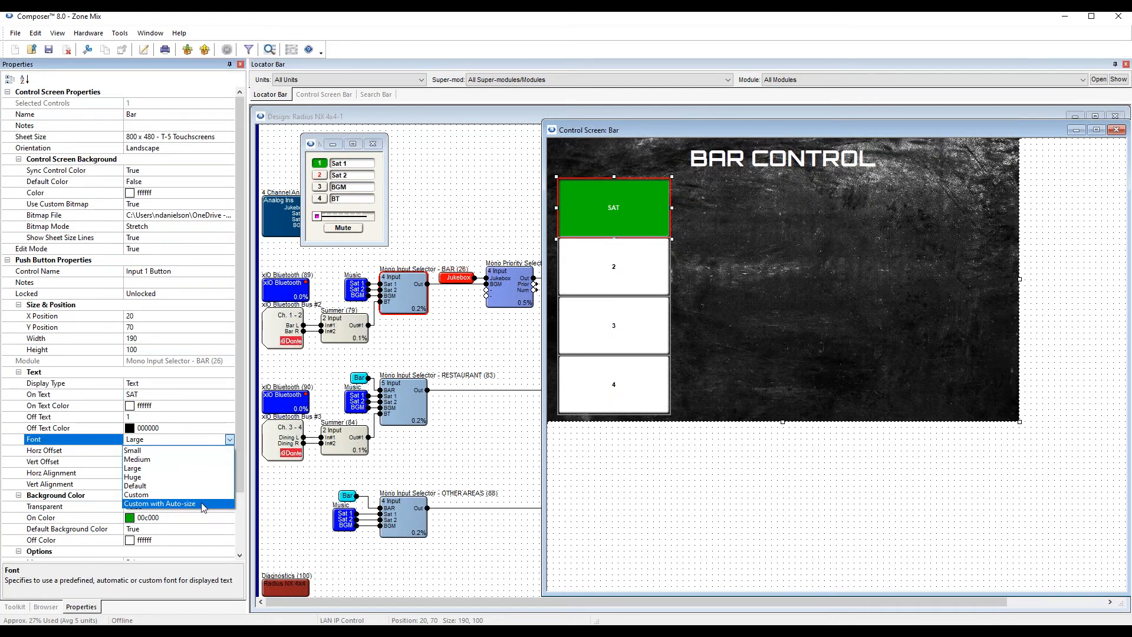
{"action": "left_click", "coordinate": [202, 504]}
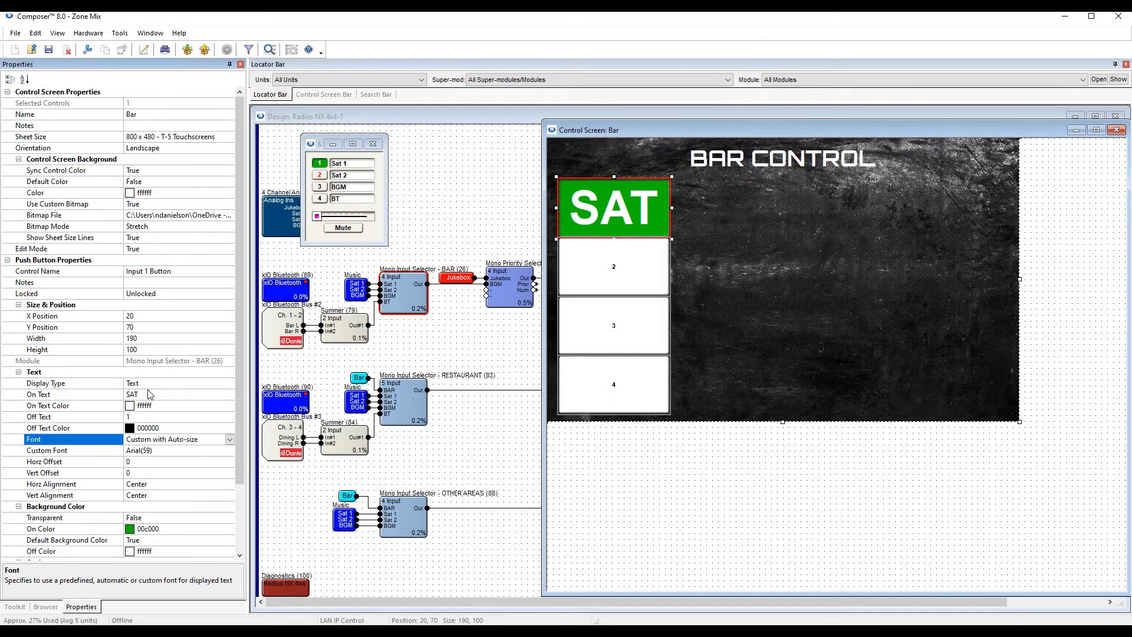
Change the Input 1 button's On Text back to 1.
{"action": "left_click", "coordinate": [127, 396]}
{"action": "type", "text": "1"}
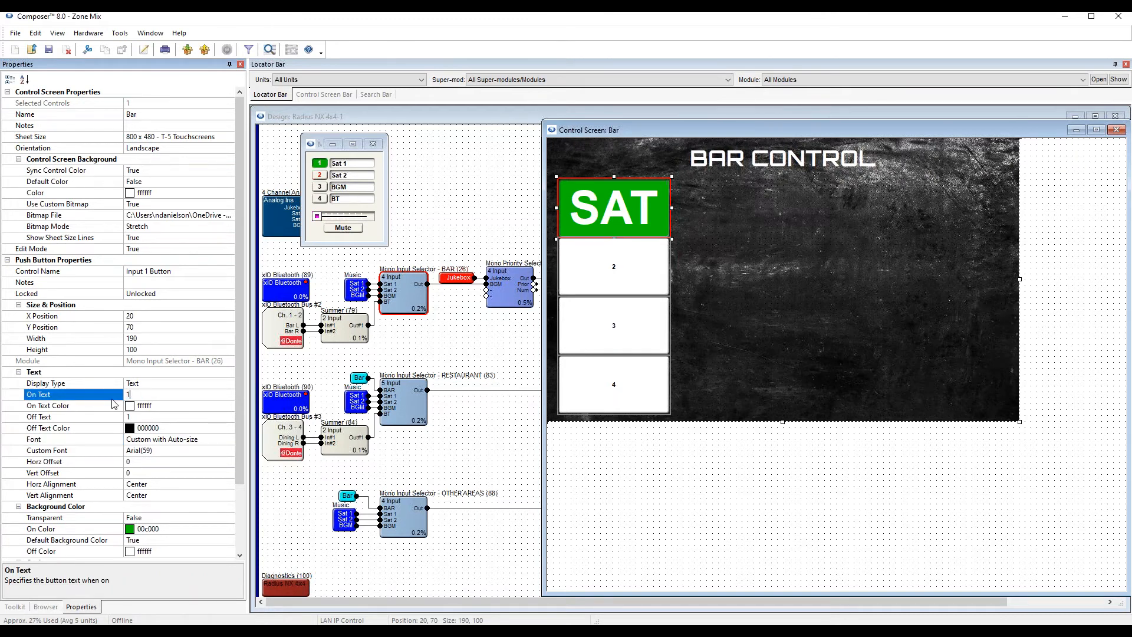
{"action": "key", "text": "Return"}
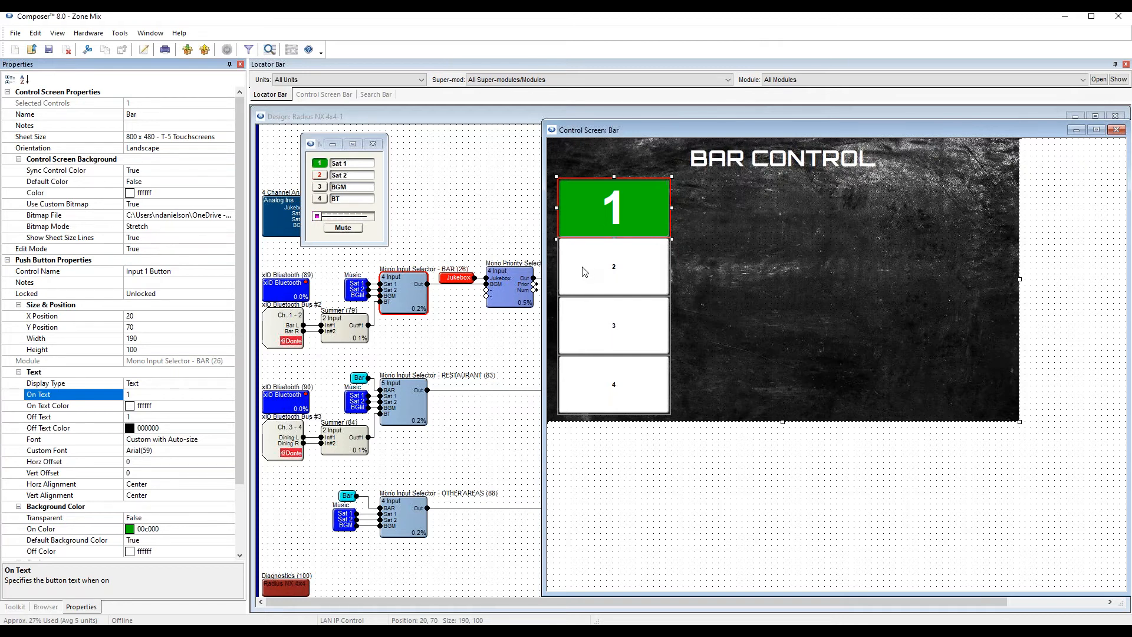
Select all four input buttons and set their Display Type to Symbol.
{"action": "left_click", "coordinate": [643, 230]}
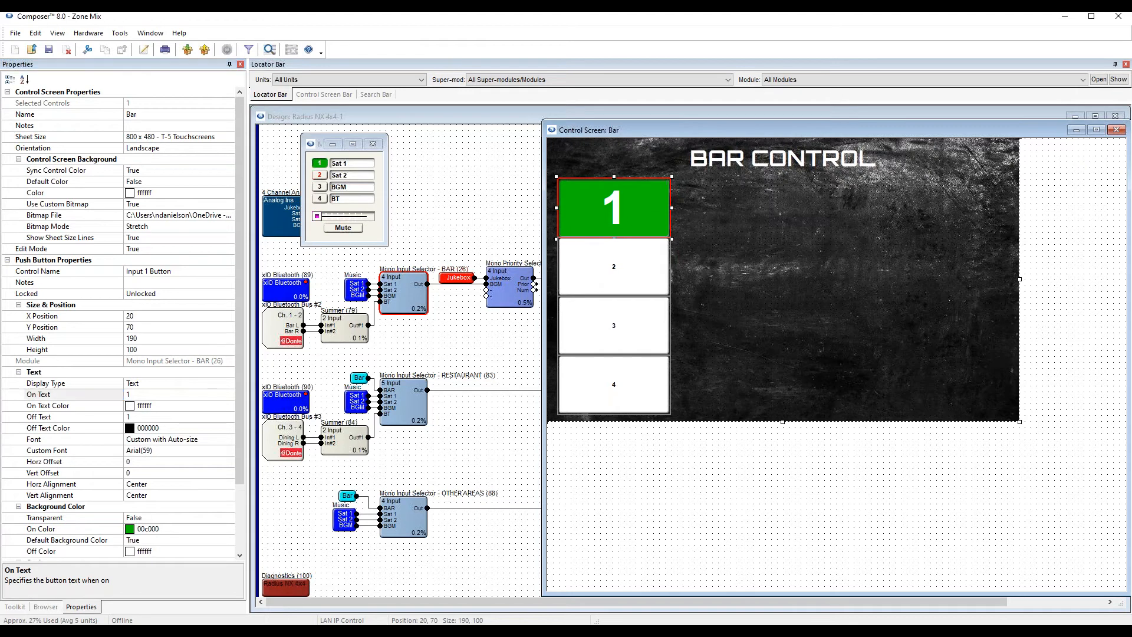
{"action": "left_click", "coordinate": [634, 270], "text": "shift"}
{"action": "left_click", "coordinate": [610, 327], "text": "shift"}
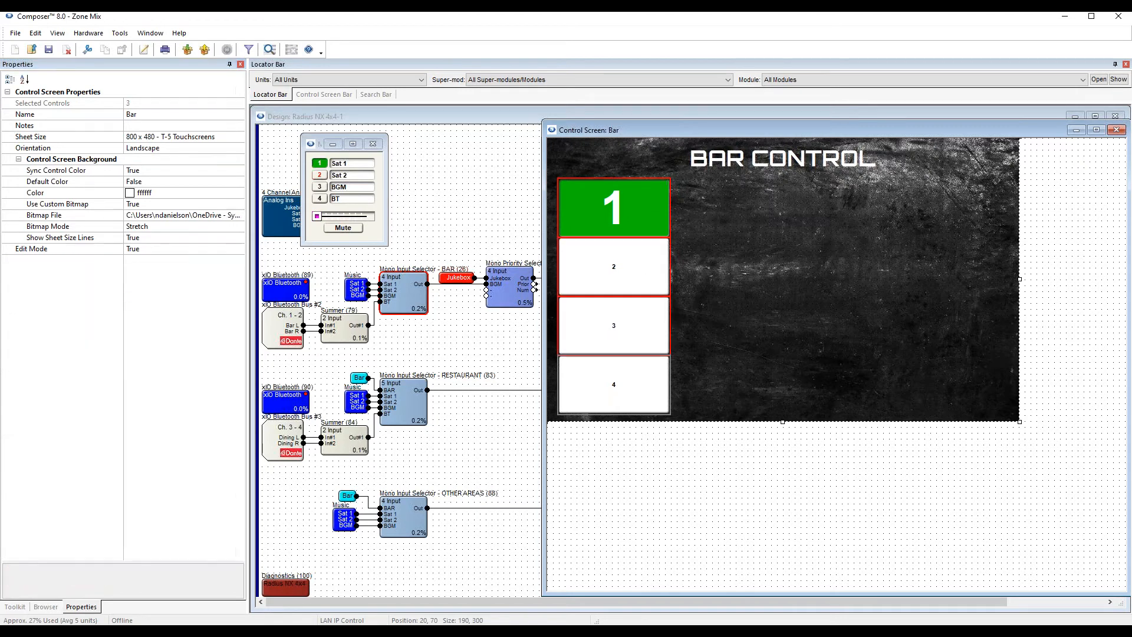
{"action": "left_click", "coordinate": [605, 390], "text": "shift"}
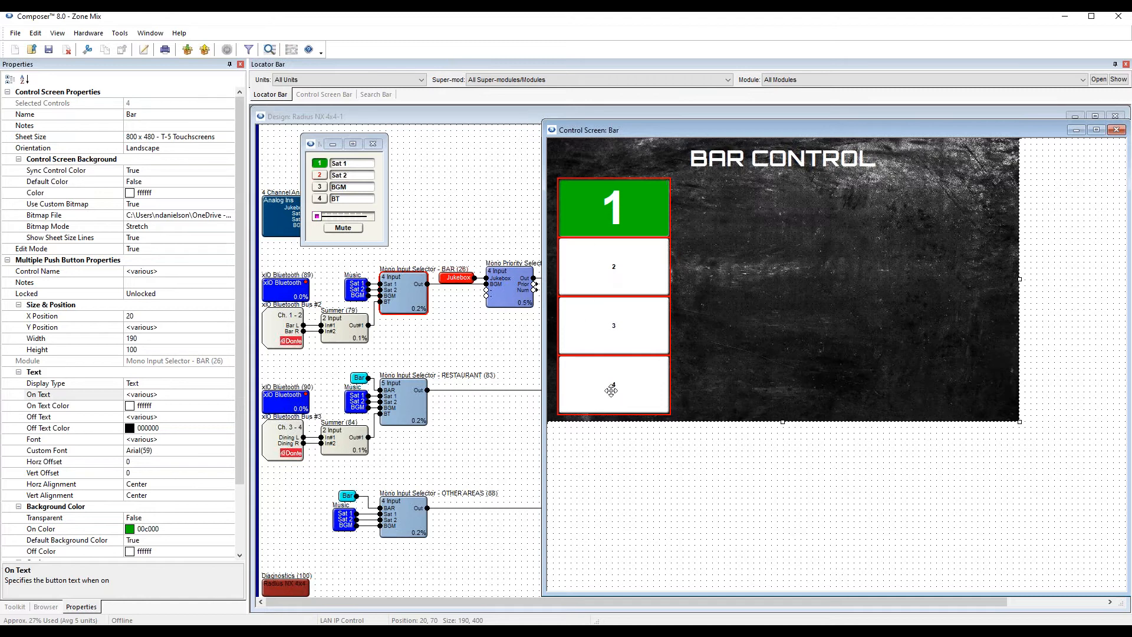
{"action": "left_click", "coordinate": [47, 383]}
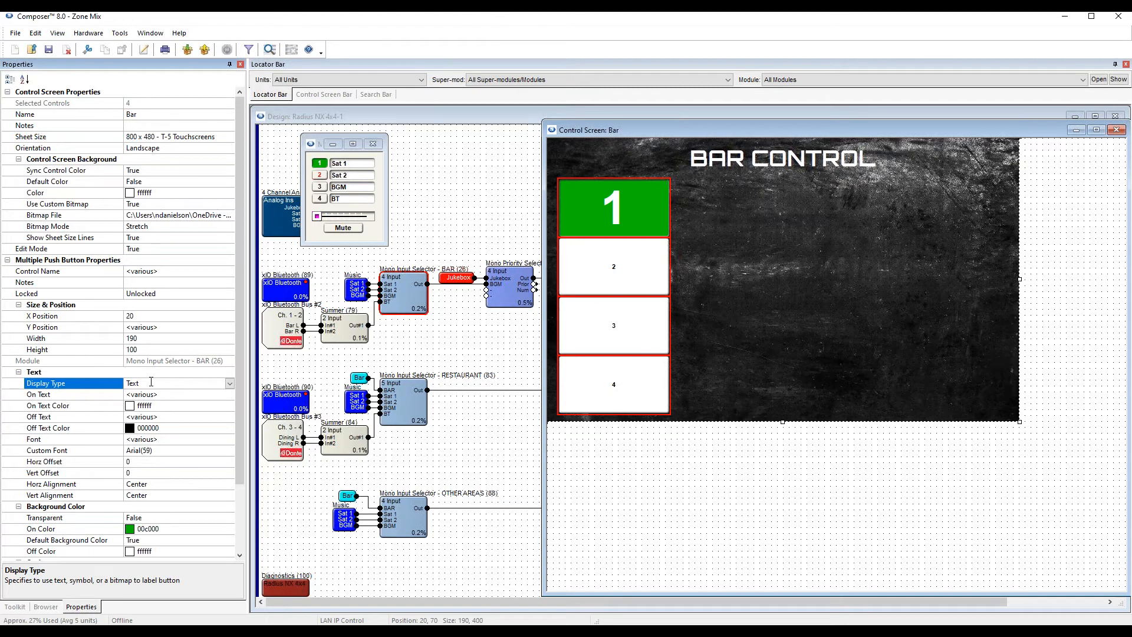
{"action": "left_click", "coordinate": [230, 383]}
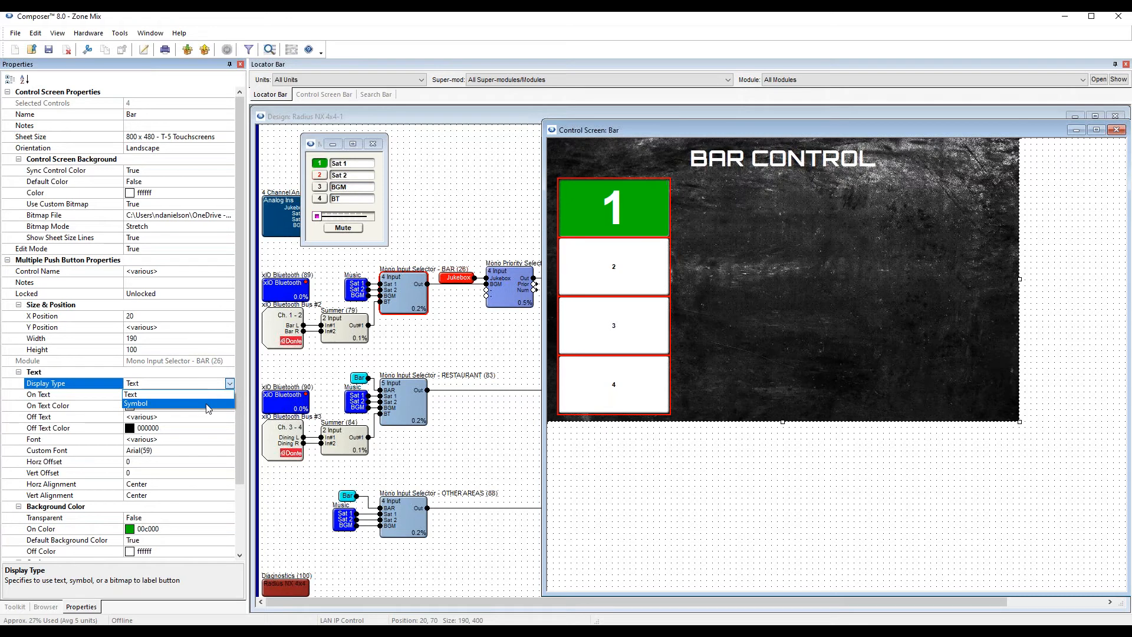
{"action": "left_click", "coordinate": [207, 405]}
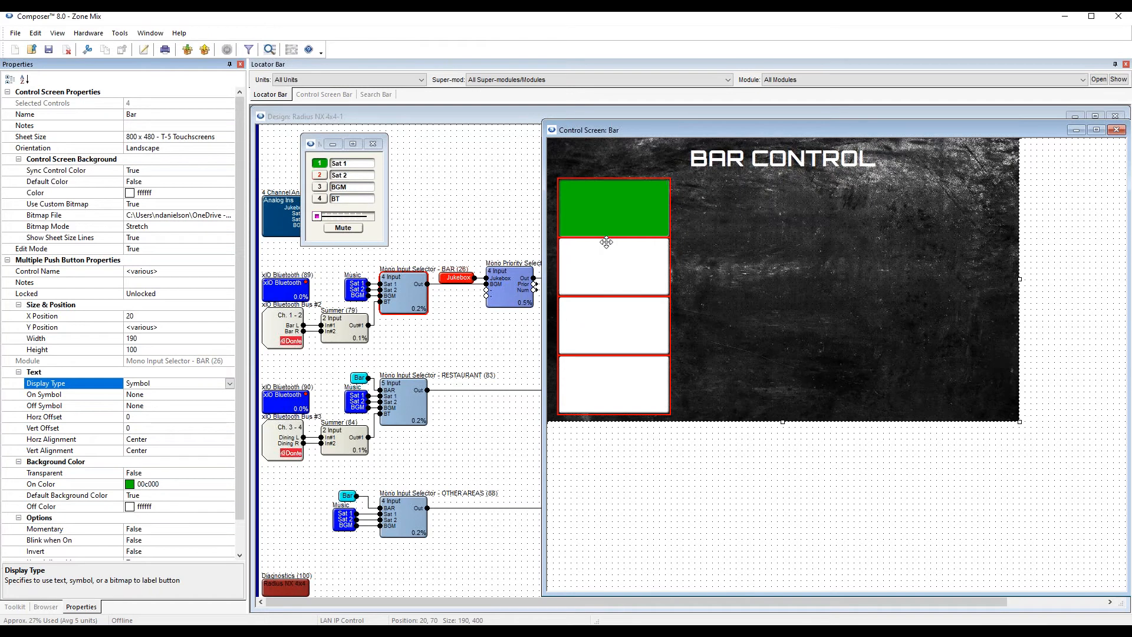
Open the Symbol Selector for the four buttons' On Symbol and start importing an image file into Custom slot 1.
{"action": "left_click", "coordinate": [85, 397]}
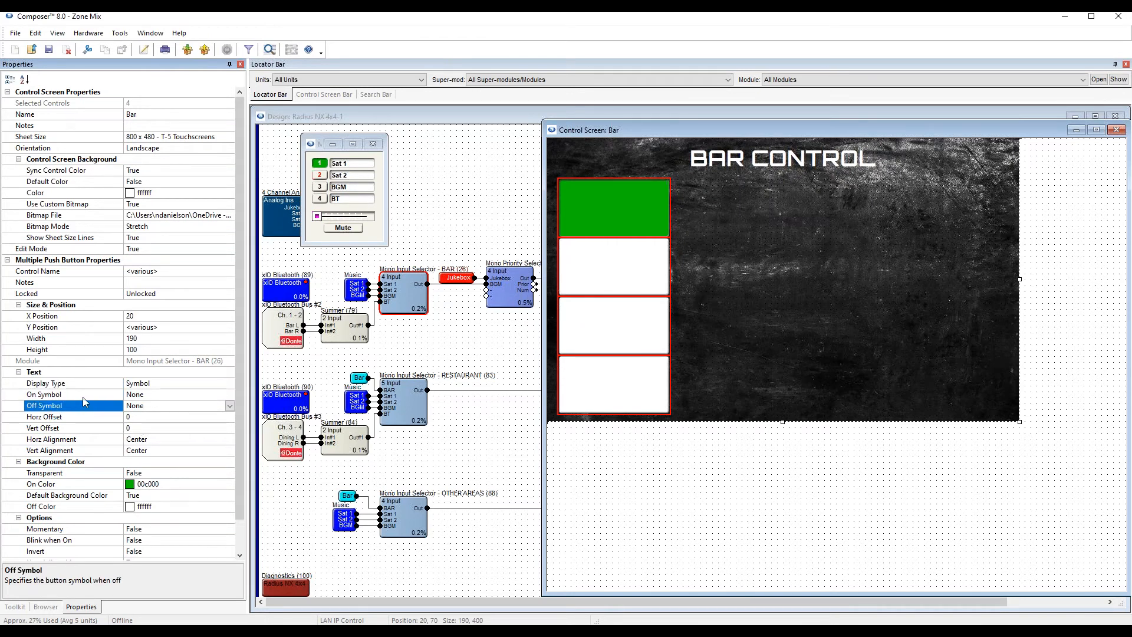
{"action": "left_click", "coordinate": [86, 407]}
{"action": "left_click", "coordinate": [83, 399]}
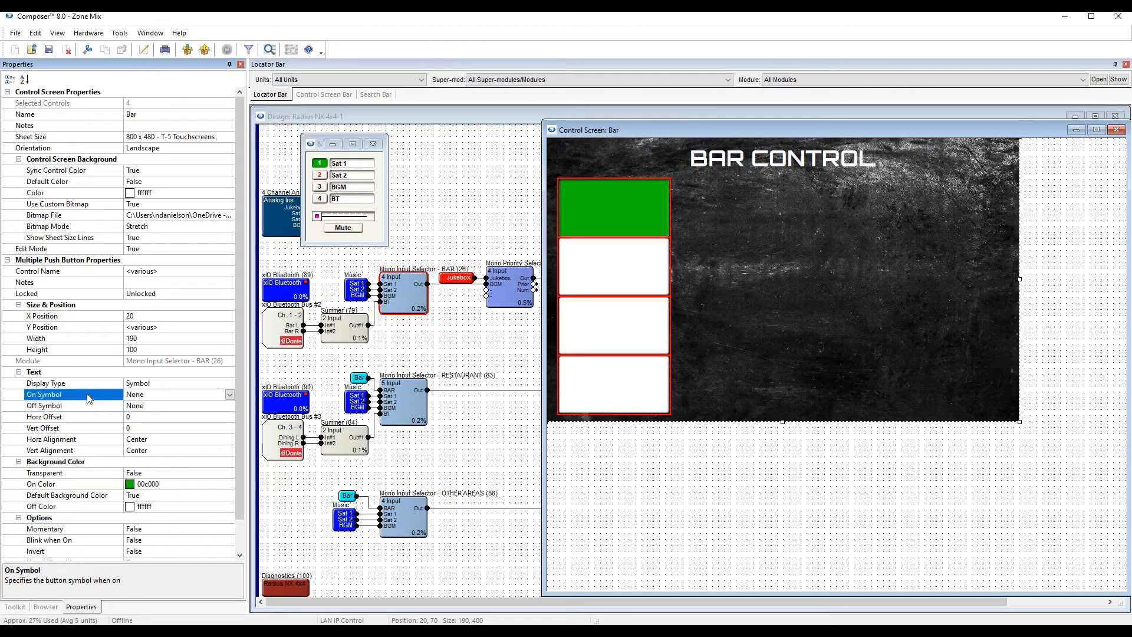
{"action": "left_click", "coordinate": [230, 395]}
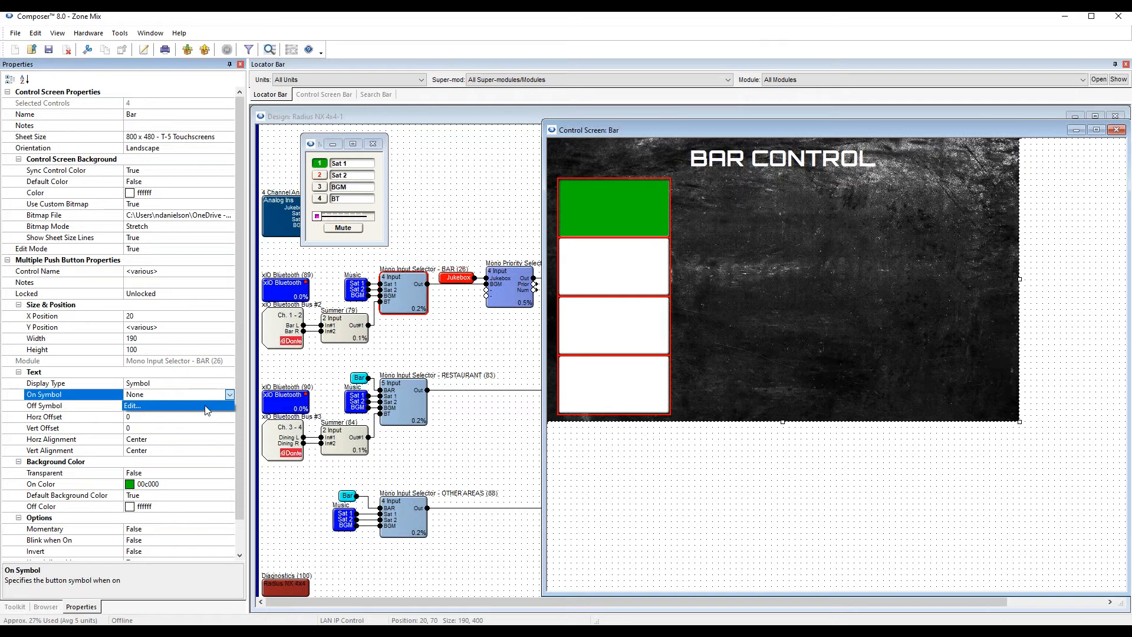
{"action": "left_click", "coordinate": [206, 407]}
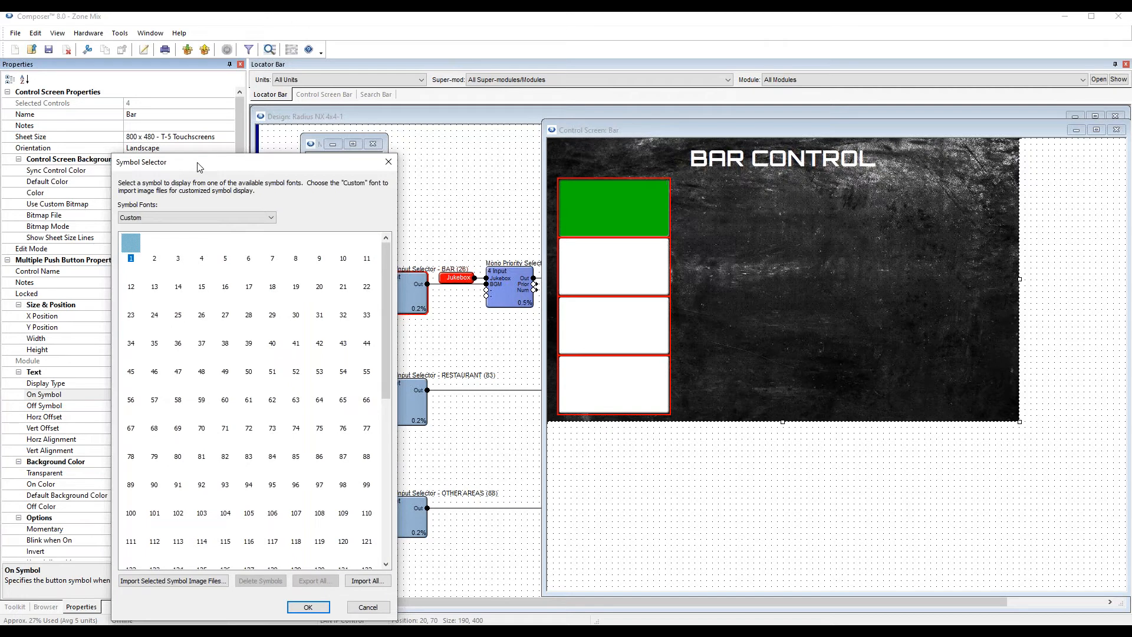
{"action": "left_click_drag", "start_coordinate": [198, 168], "coordinate": [221, 148]}
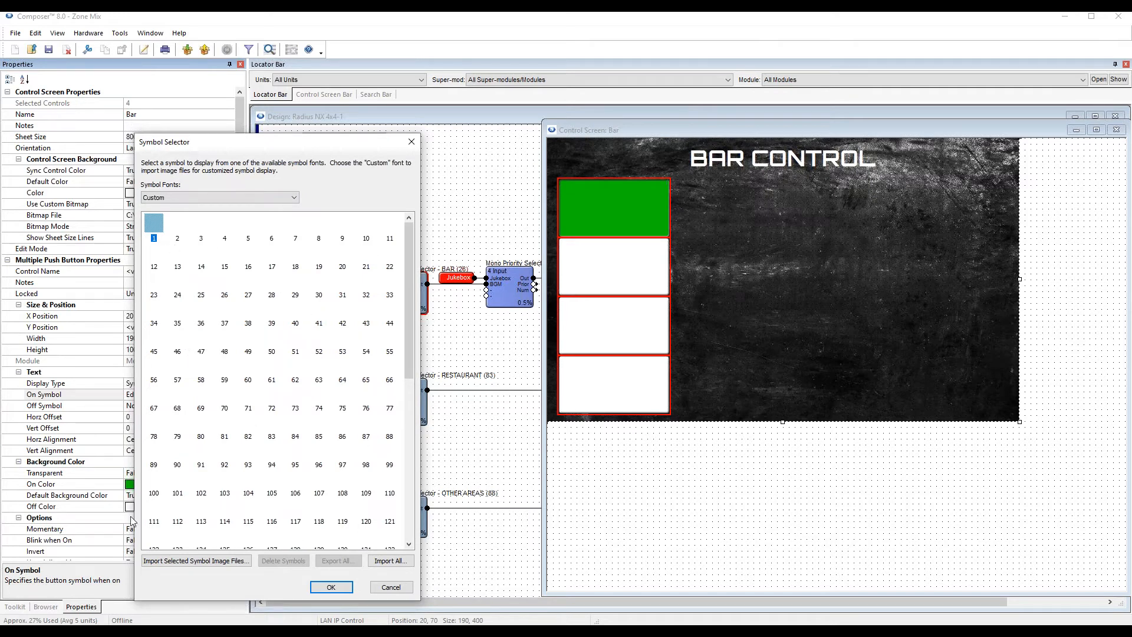
{"action": "left_click", "coordinate": [202, 563]}
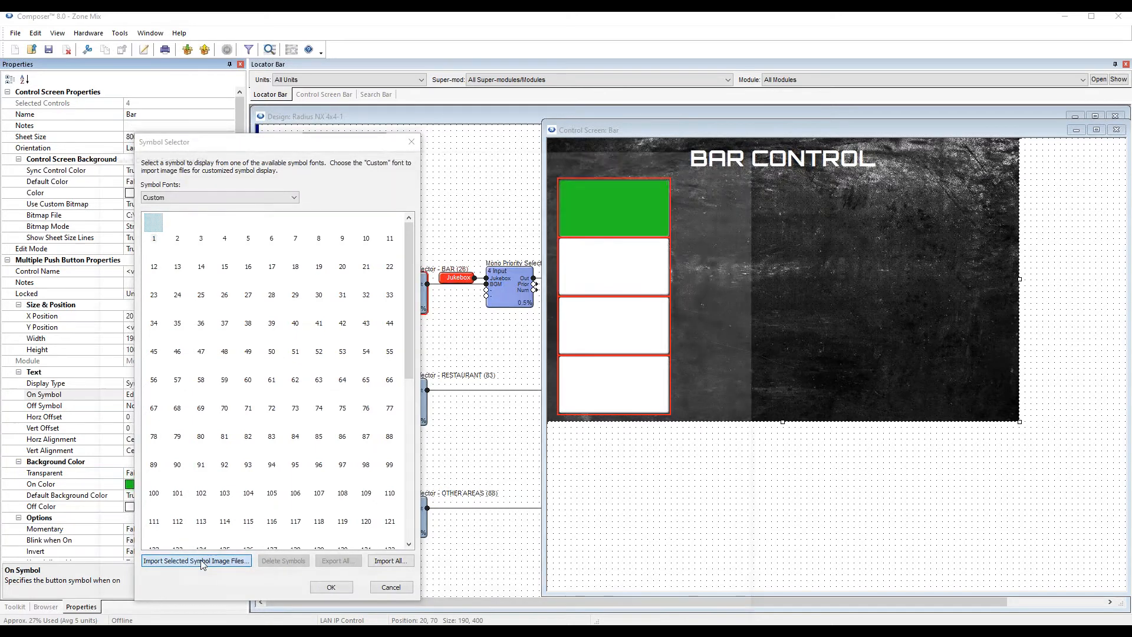
{"action": "left_click_drag", "start_coordinate": [363, 153], "coordinate": [665, 87]}
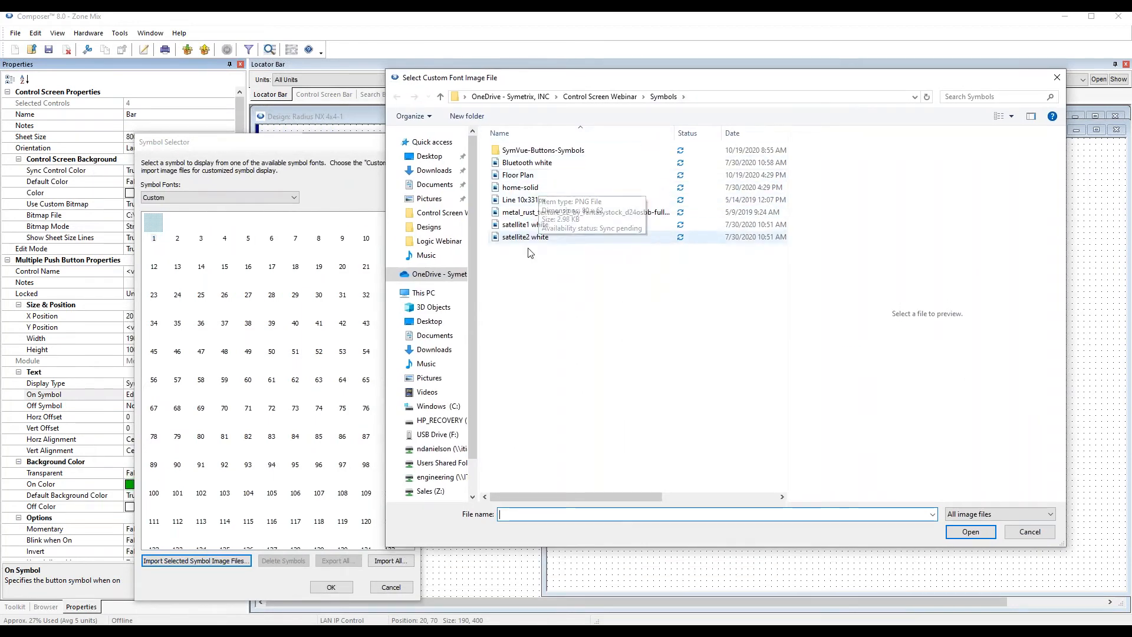
Browse for the symbol image to SymVue-Buttons-Symbols > SymVue Buttons & Symbols > Buttons_Glass_Square > Rectangle.
{"action": "left_click", "coordinate": [543, 165]}
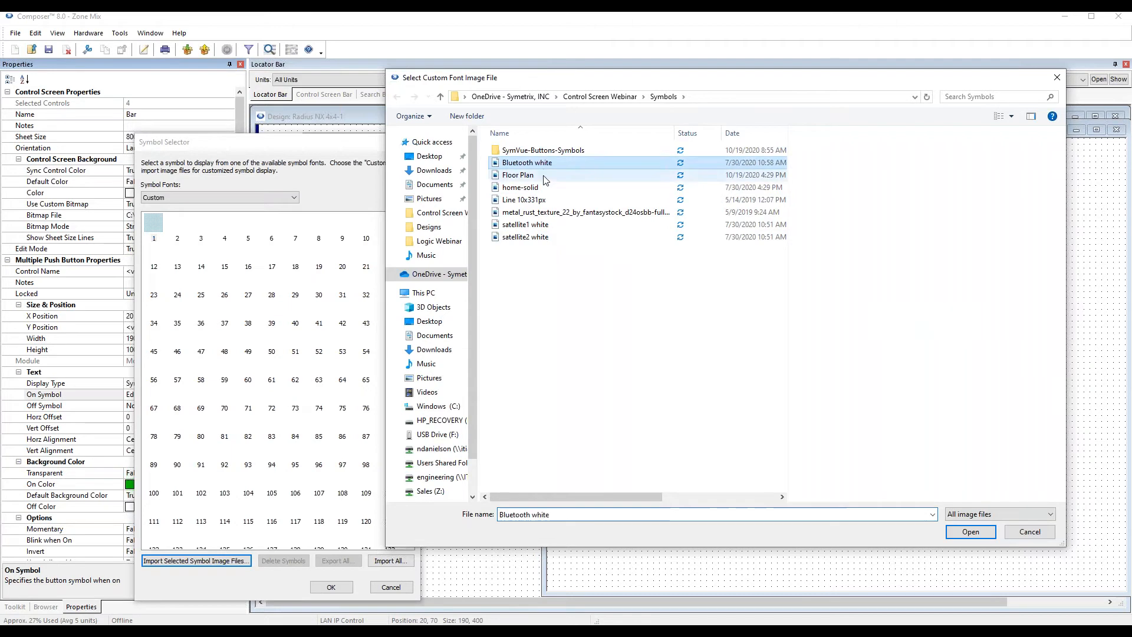
{"action": "left_click", "coordinate": [566, 213]}
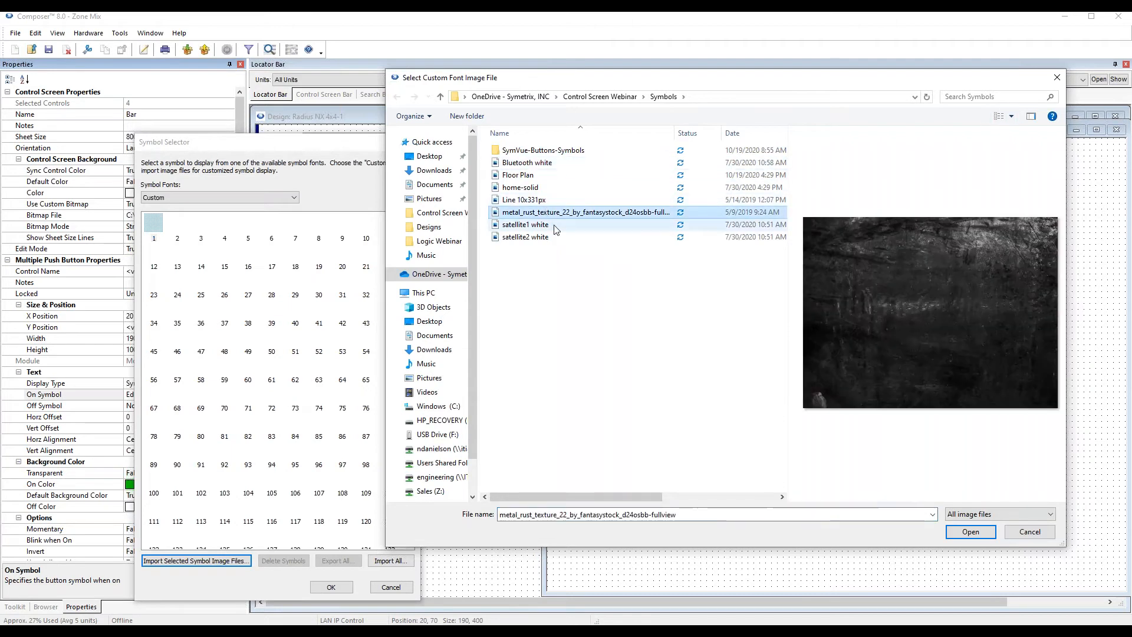
{"action": "left_click", "coordinate": [538, 226]}
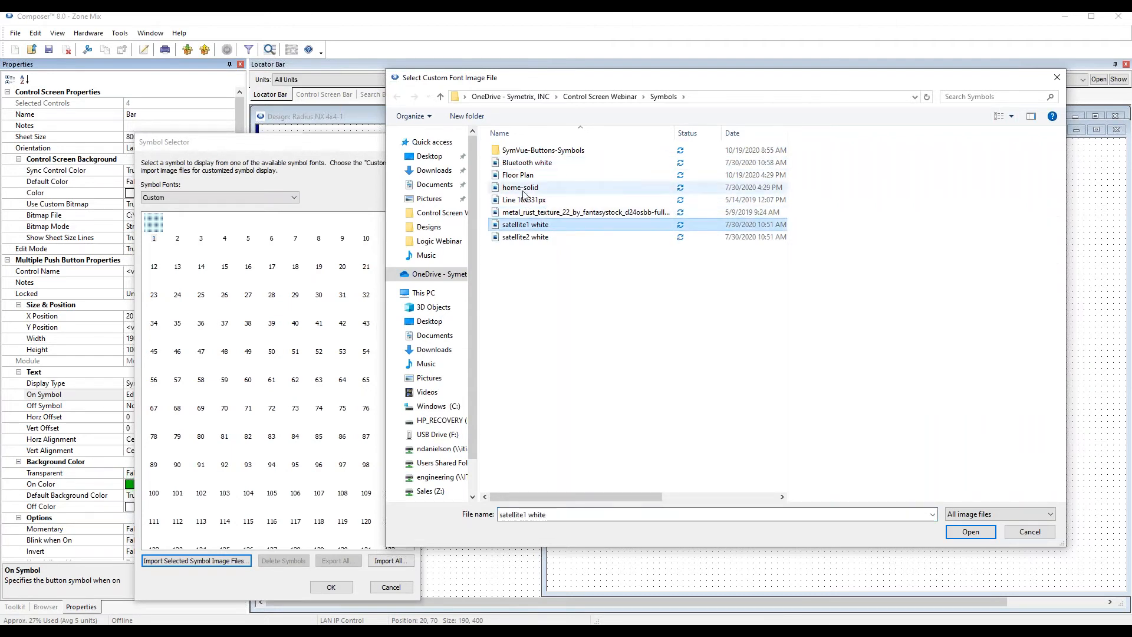
{"action": "left_click", "coordinate": [532, 152]}
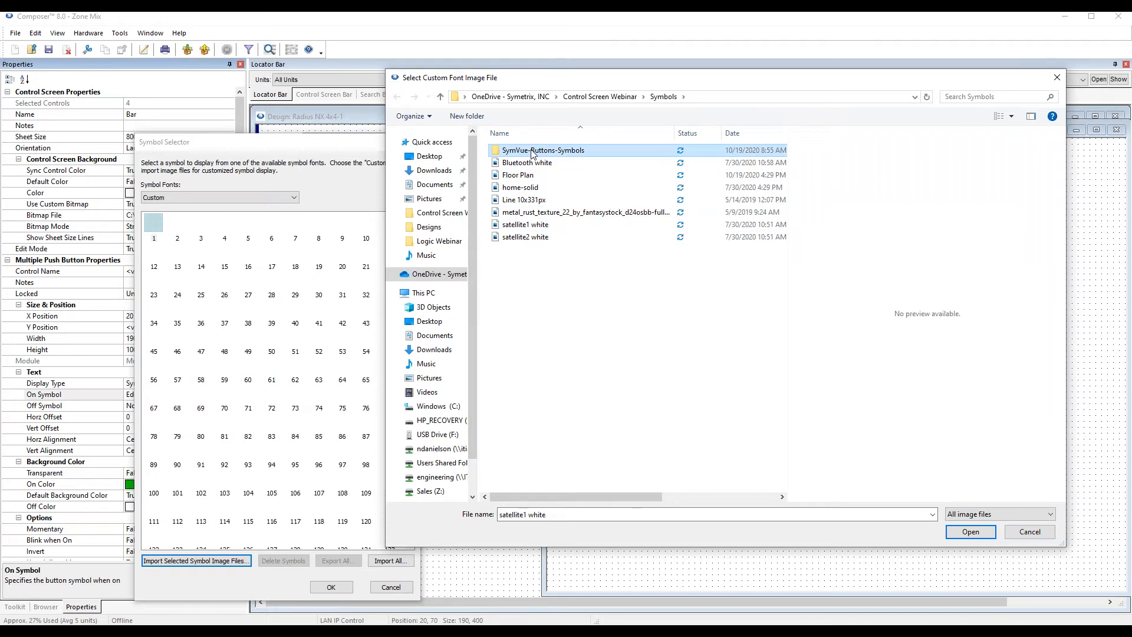
{"action": "double_click", "coordinate": [533, 152]}
{"action": "left_click", "coordinate": [533, 153]}
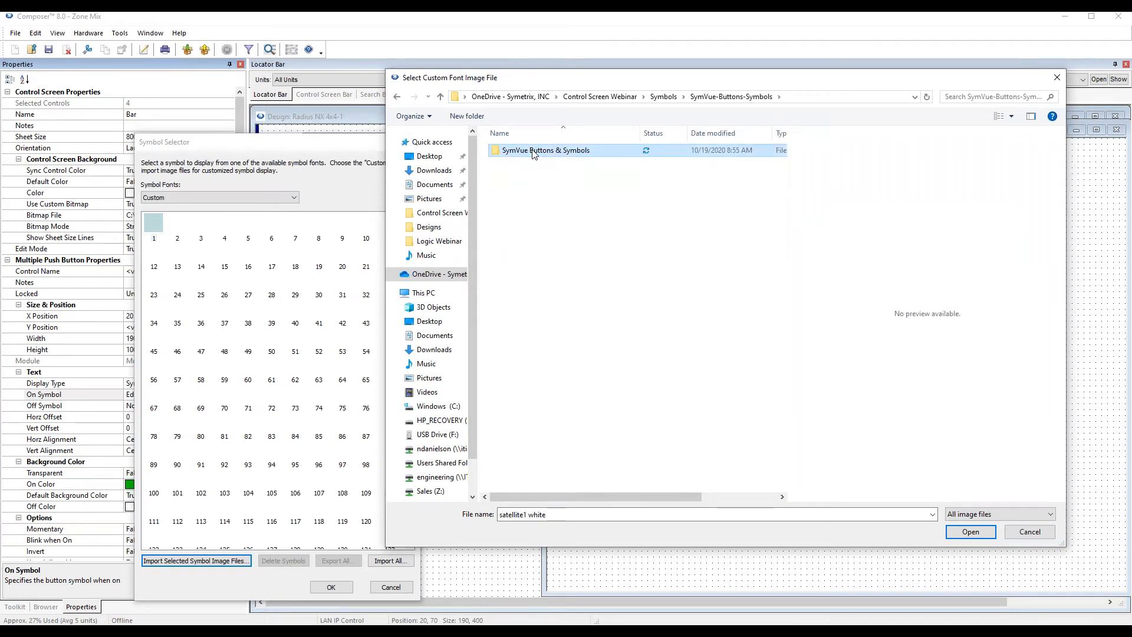
{"action": "left_click", "coordinate": [532, 151]}
{"action": "double_click", "coordinate": [533, 151]}
{"action": "left_click", "coordinate": [544, 184]}
{"action": "left_click", "coordinate": [531, 155]}
{"action": "double_click", "coordinate": [530, 152]}
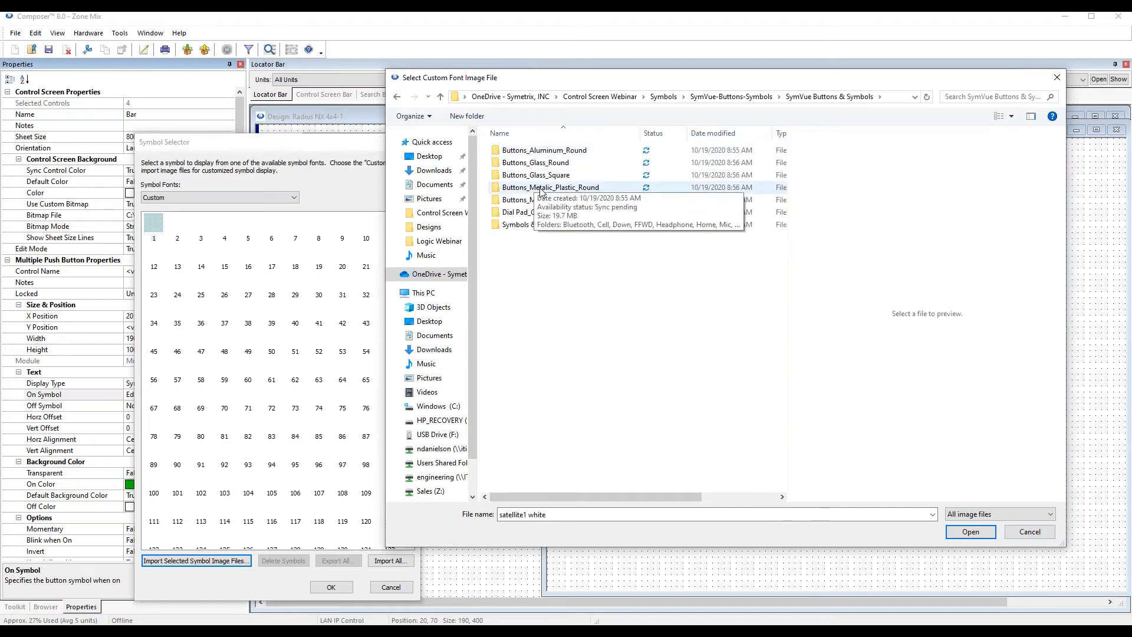
{"action": "double_click", "coordinate": [532, 175]}
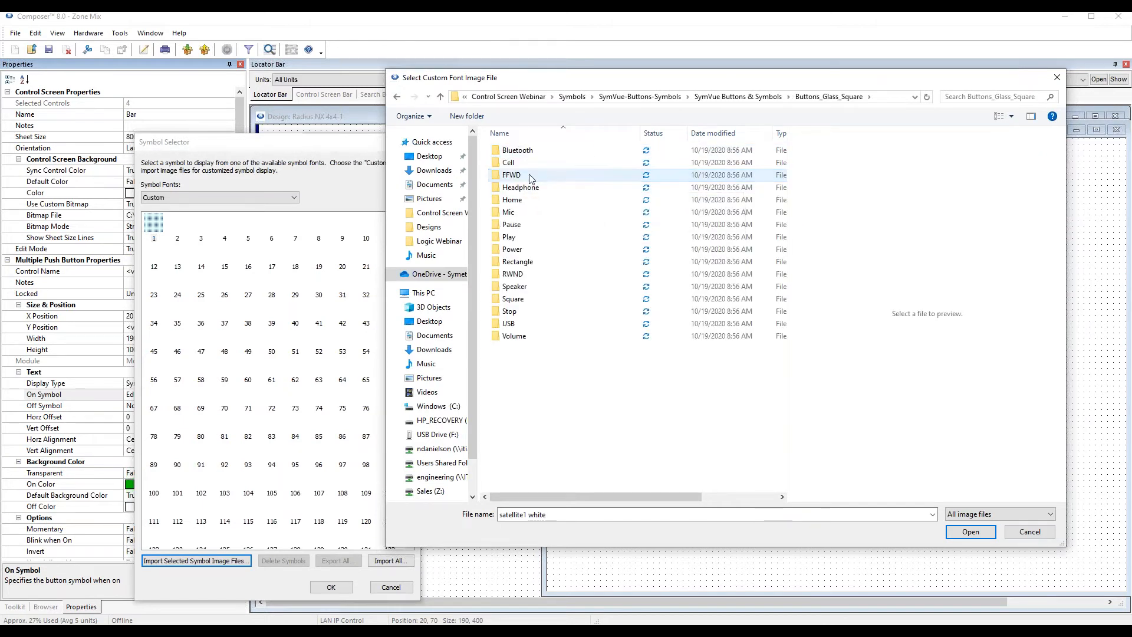
{"action": "left_click", "coordinate": [517, 265]}
{"action": "double_click", "coordinate": [517, 263]}
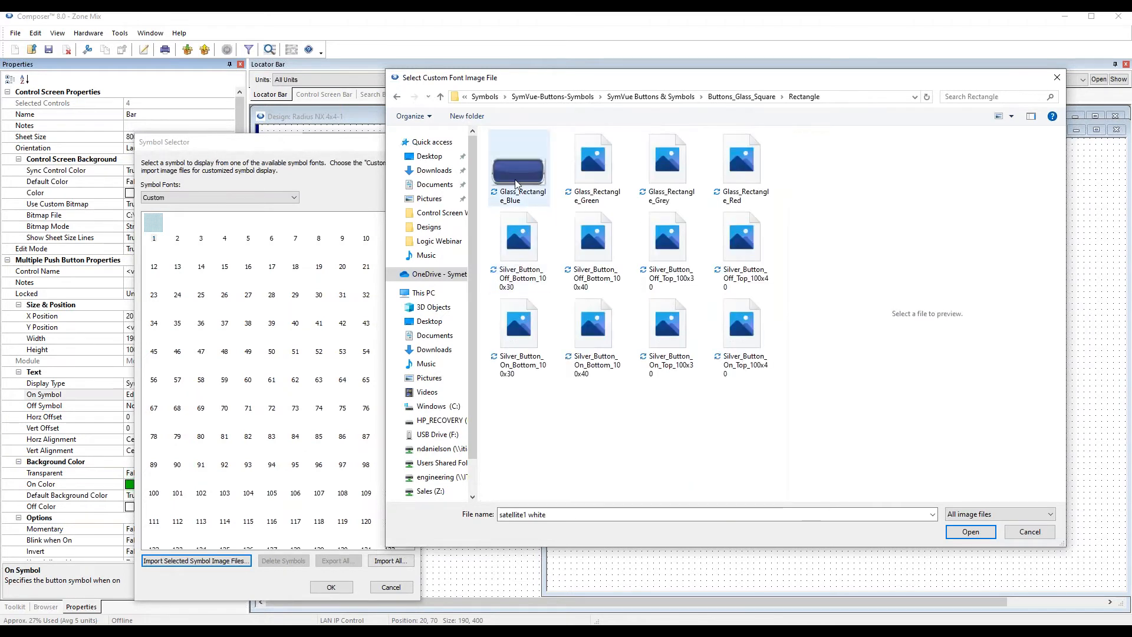
Import Glass_Rectangle_Blue as custom symbol 1, accepting its folder as the new default location, and assign it as the buttons' On Symbol.
{"action": "left_click", "coordinate": [515, 175]}
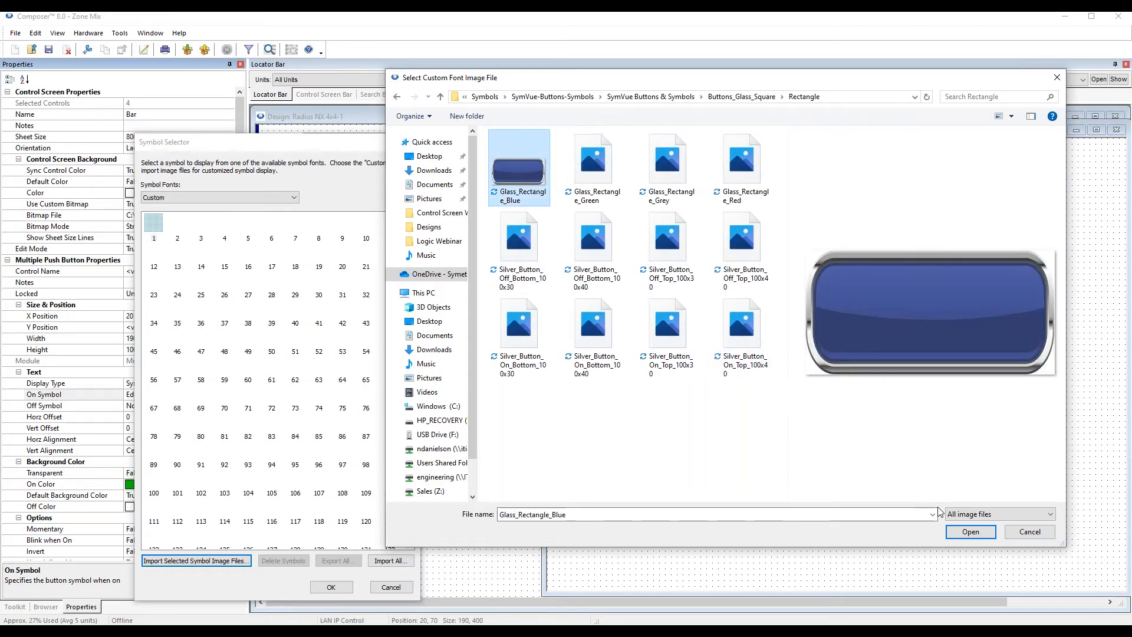
{"action": "left_click", "coordinate": [968, 532]}
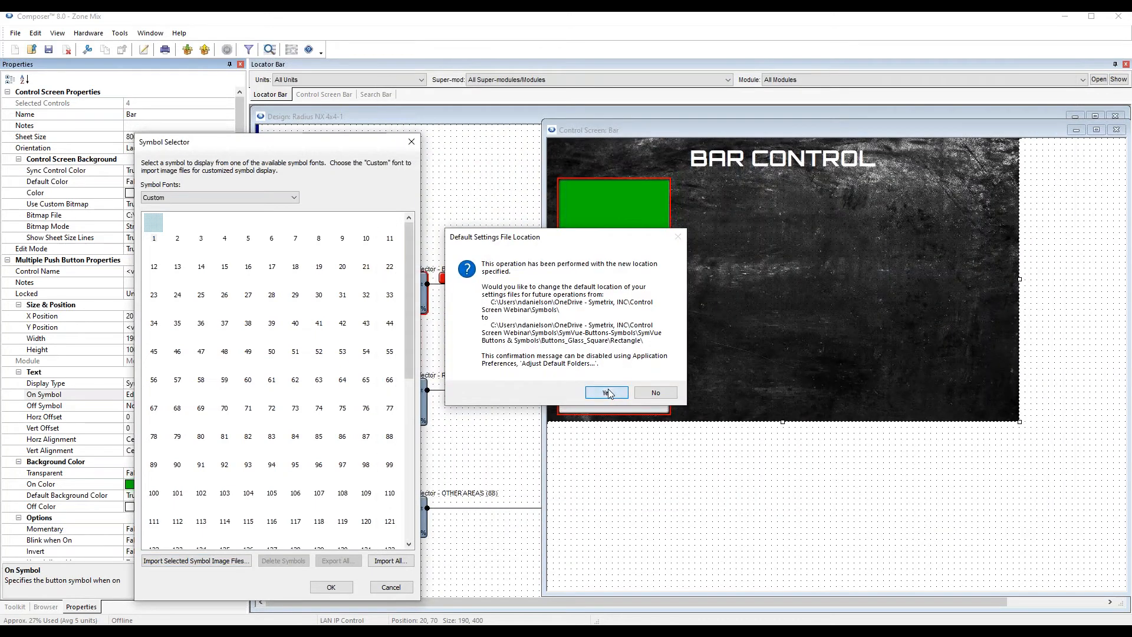
{"action": "left_click", "coordinate": [607, 393]}
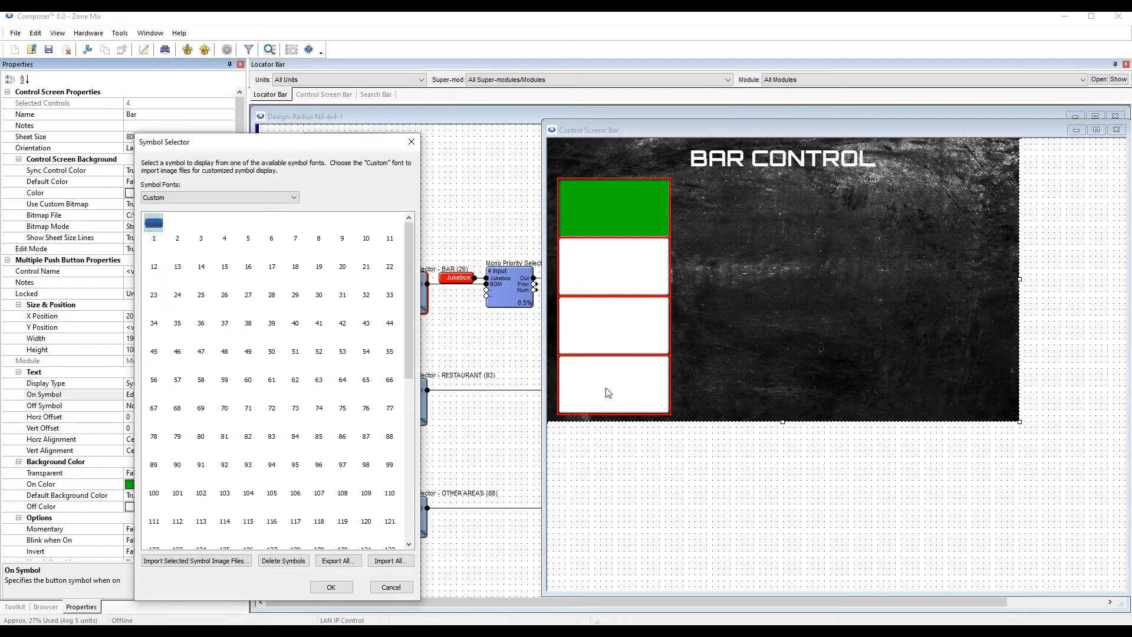
{"action": "left_click", "coordinate": [178, 224]}
{"action": "left_click", "coordinate": [158, 227]}
{"action": "left_click", "coordinate": [331, 587]}
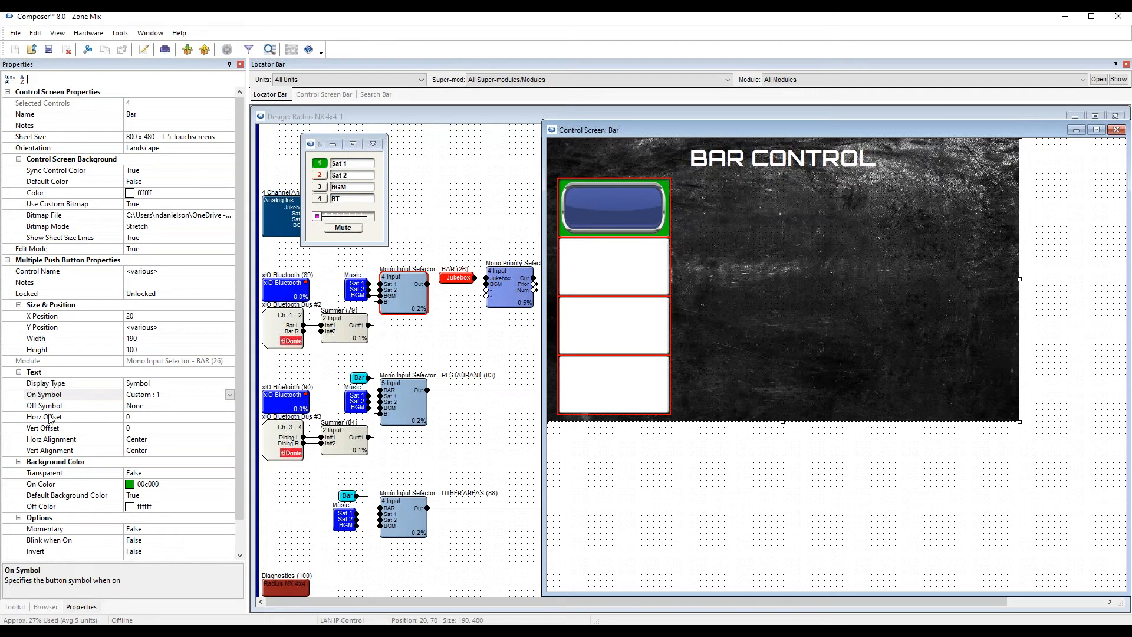
Open the Symbol Selector for the buttons' Off Symbol and start importing an image file into Custom slot 2.
{"action": "left_click", "coordinate": [144, 407]}
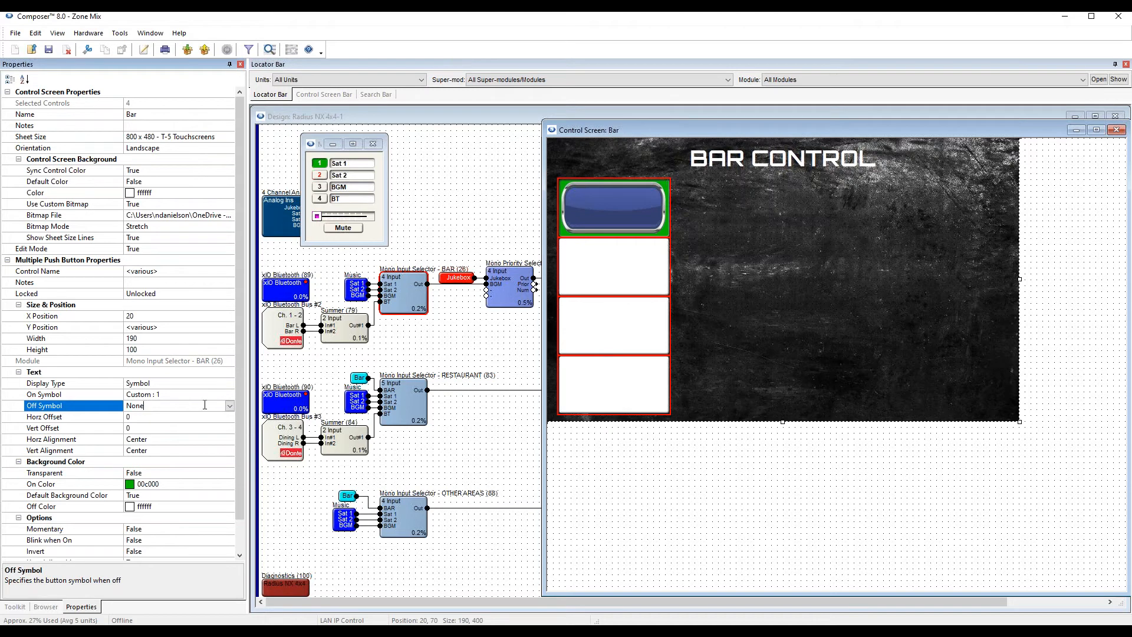
{"action": "left_click", "coordinate": [230, 406]}
{"action": "left_click", "coordinate": [195, 417]}
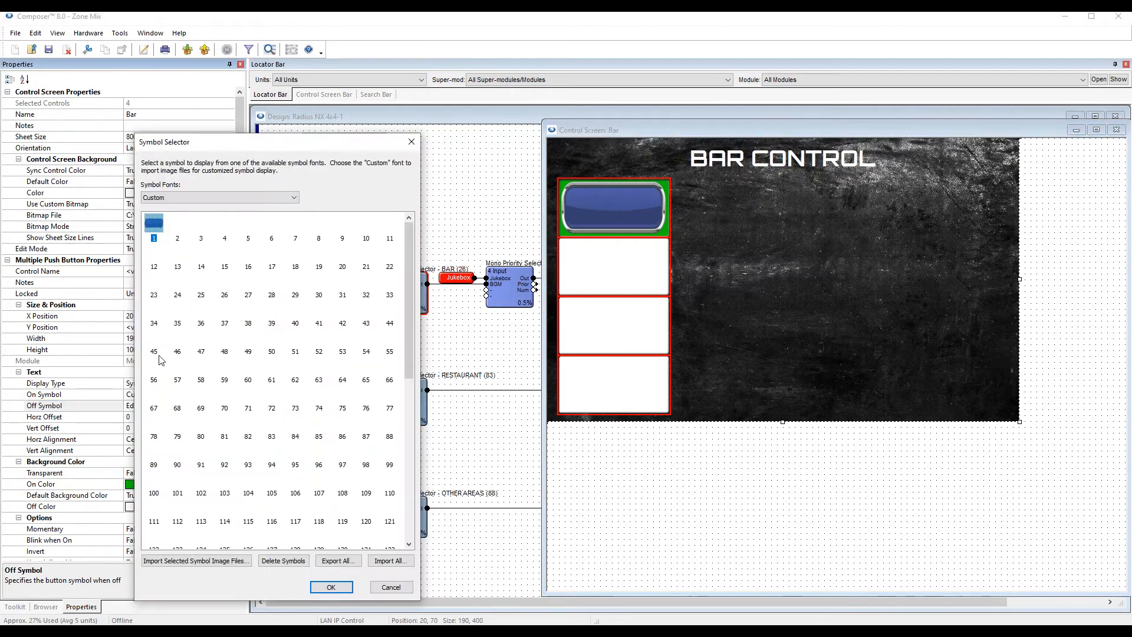
{"action": "left_click", "coordinate": [177, 234]}
{"action": "left_click", "coordinate": [153, 229]}
{"action": "left_click", "coordinate": [181, 225]}
{"action": "left_click", "coordinate": [196, 560]}
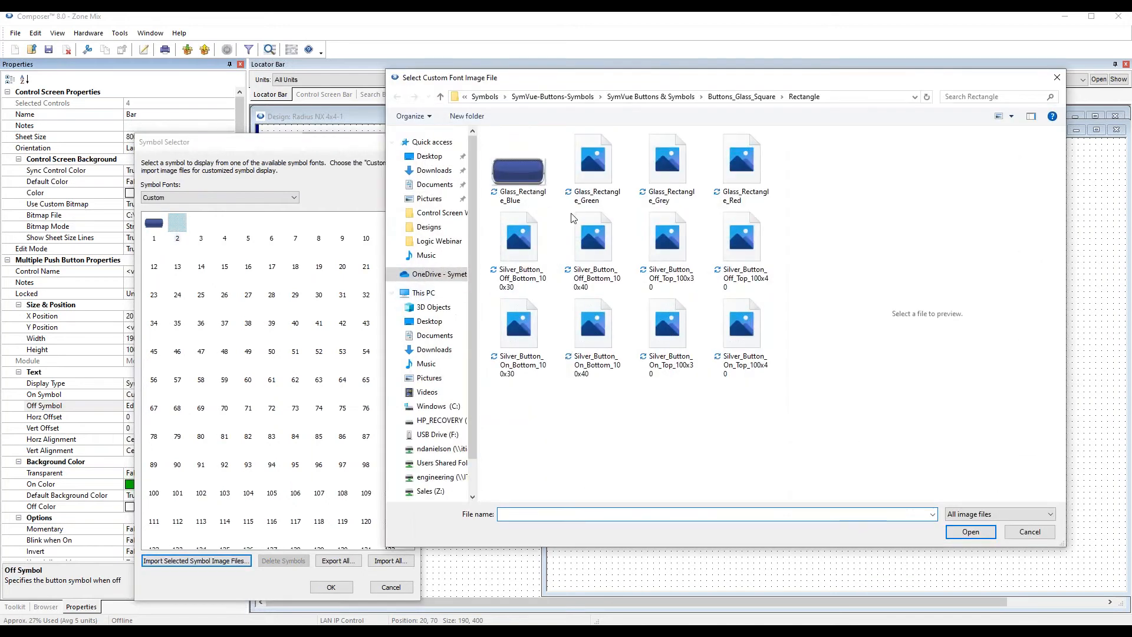
Import Glass_Rectangle_Grey as custom symbol 2 and assign it as the buttons' Off Symbol.
{"action": "left_click", "coordinate": [593, 162]}
{"action": "left_click", "coordinate": [657, 170]}
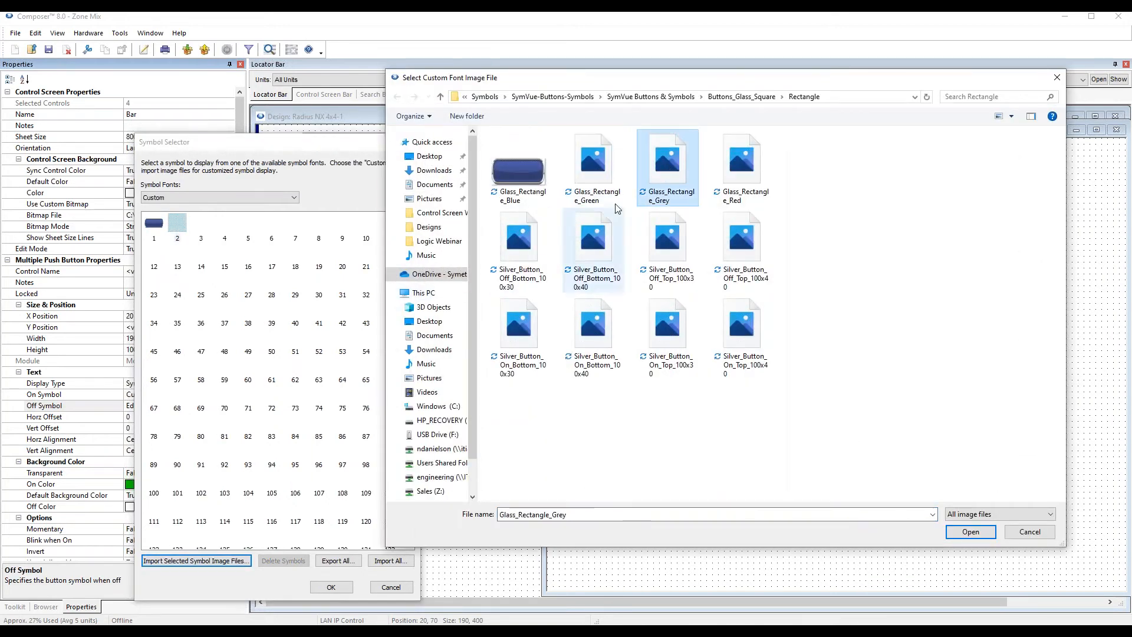
{"action": "left_click", "coordinate": [1031, 117]}
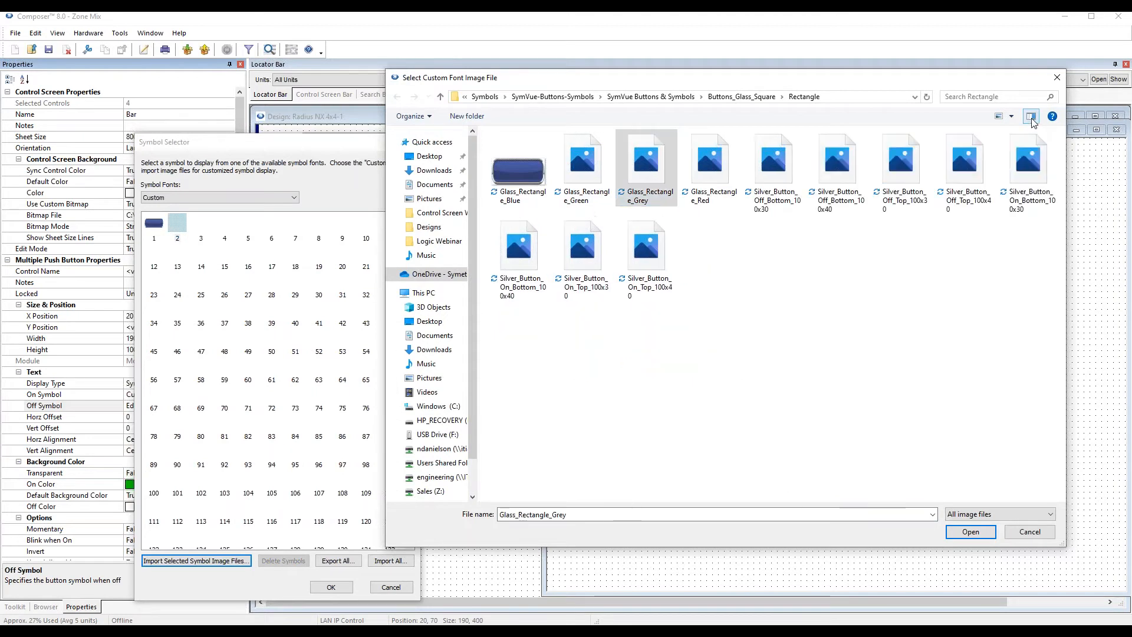
{"action": "left_click", "coordinate": [1031, 117]}
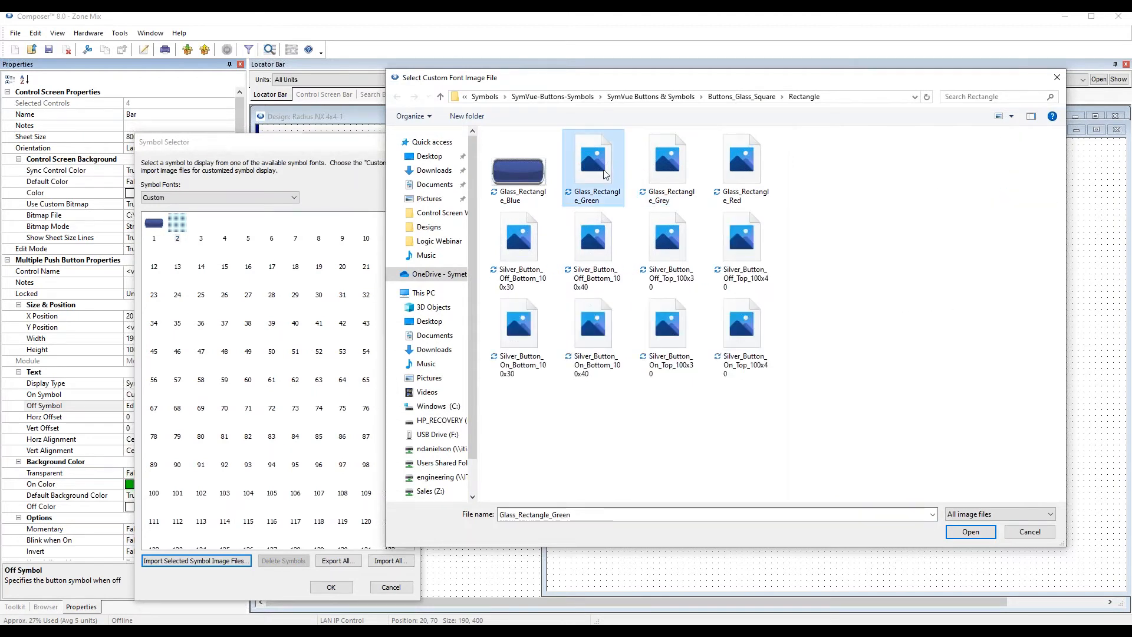
{"action": "left_click", "coordinate": [672, 168]}
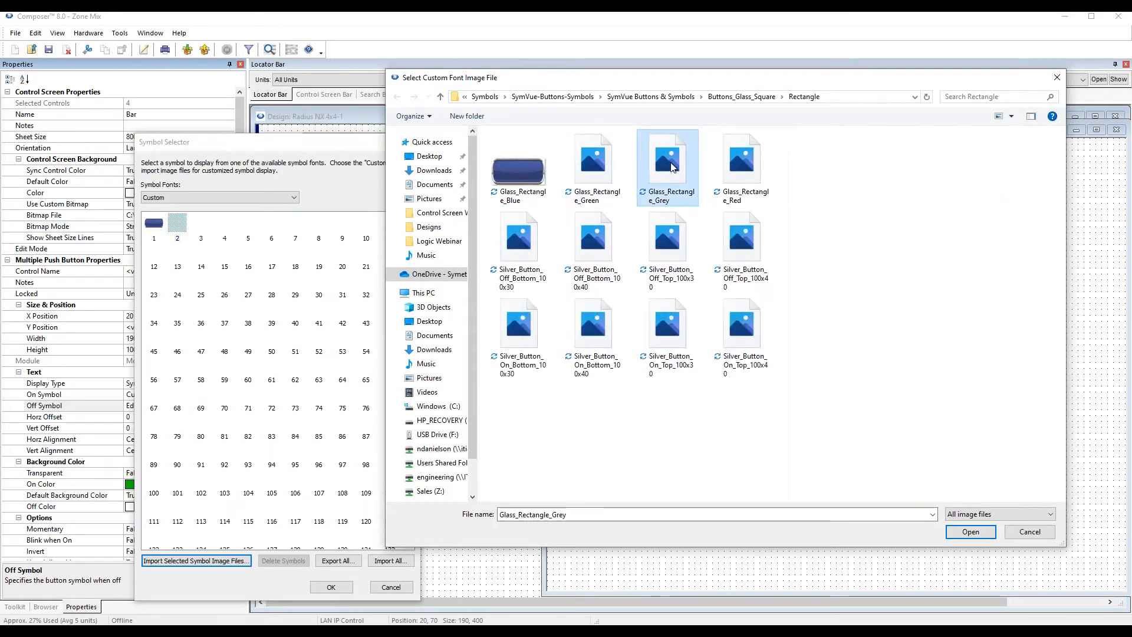
{"action": "double_click", "coordinate": [672, 168]}
{"action": "left_click", "coordinate": [198, 230]}
{"action": "left_click", "coordinate": [182, 229]}
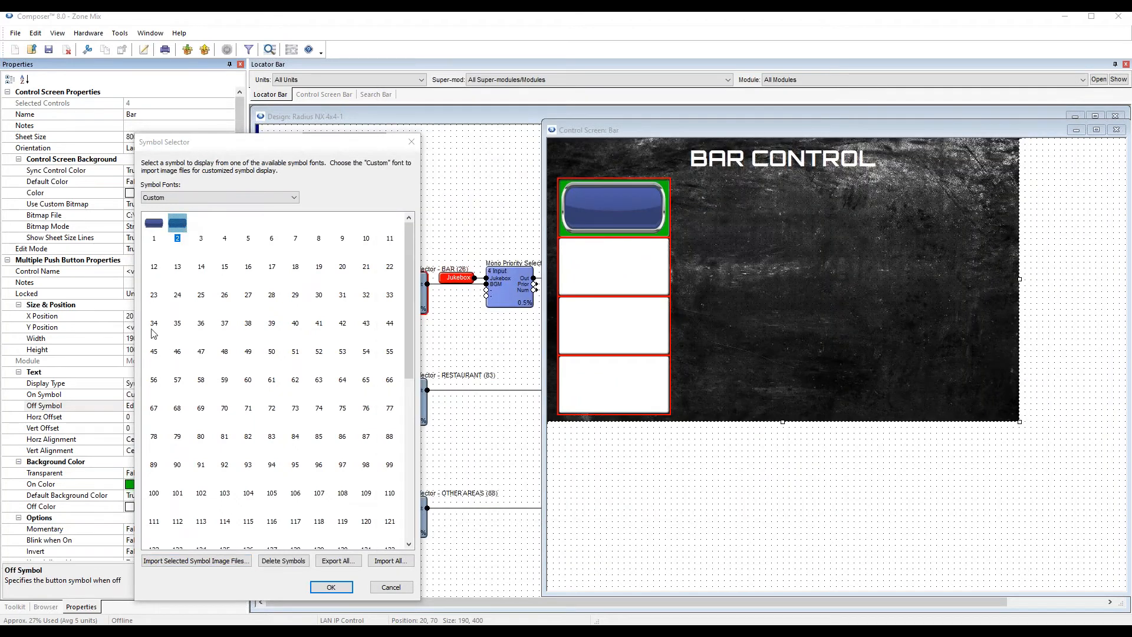
{"action": "left_click", "coordinate": [331, 587]}
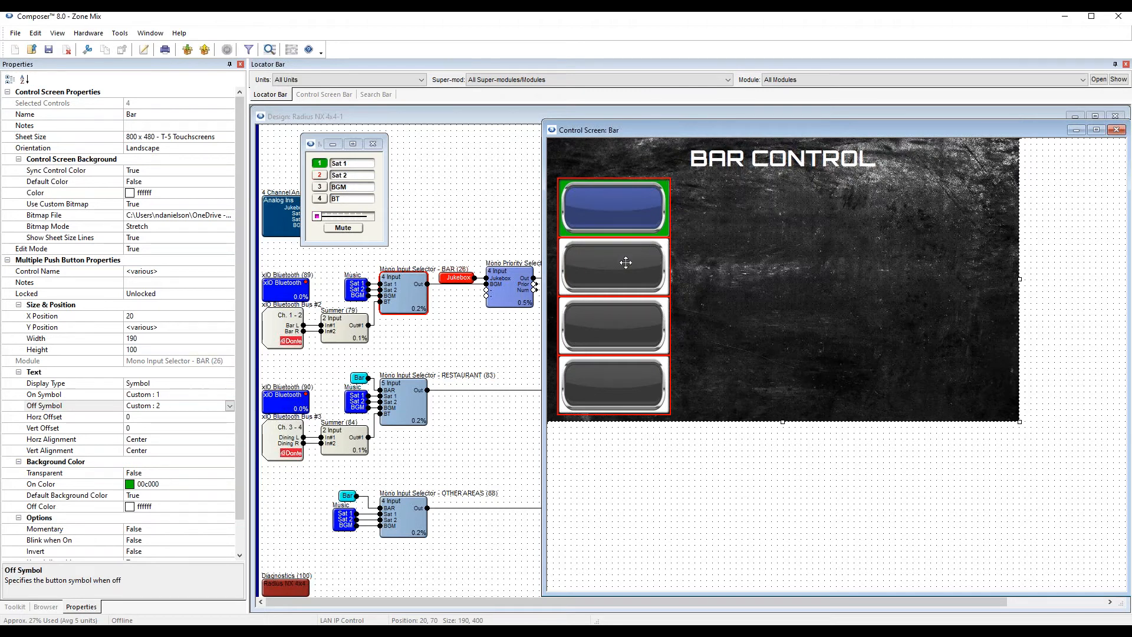
Set the four buttons' background Transparent option to True and deselect them.
{"action": "scroll", "coordinate": [66, 454], "scroll_direction": "down", "scroll_amount": 1}
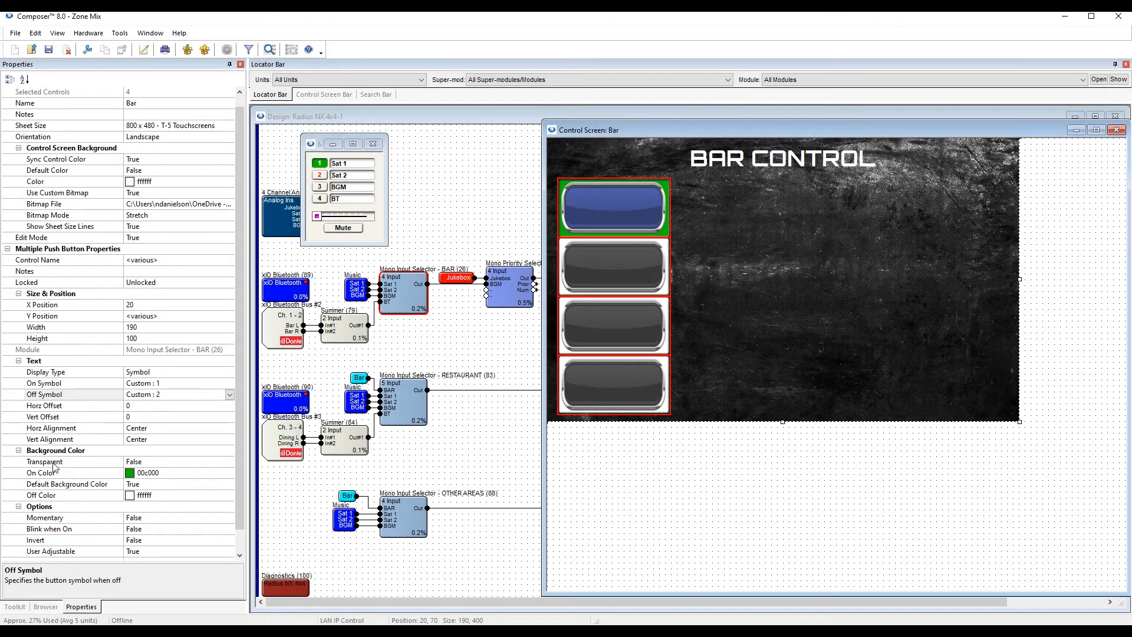
{"action": "left_click", "coordinate": [57, 464]}
{"action": "left_click", "coordinate": [229, 462]}
{"action": "left_click", "coordinate": [201, 483]}
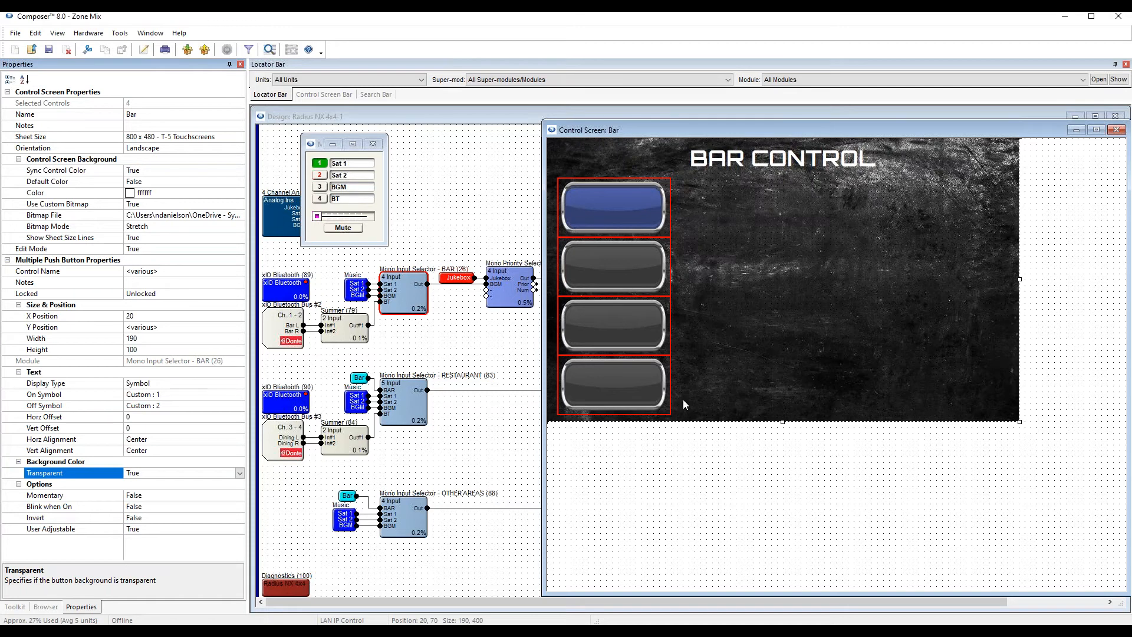
{"action": "left_click", "coordinate": [651, 489]}
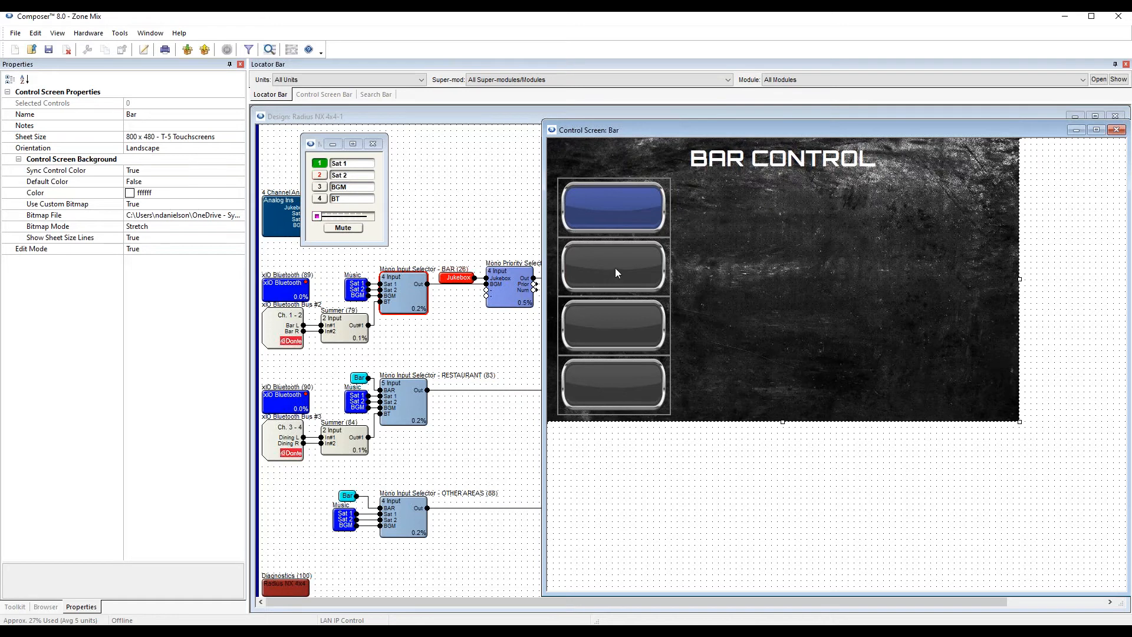
Turn off Control Layout Edit Mode for the Bar control screen.
{"action": "right_click", "coordinate": [736, 442]}
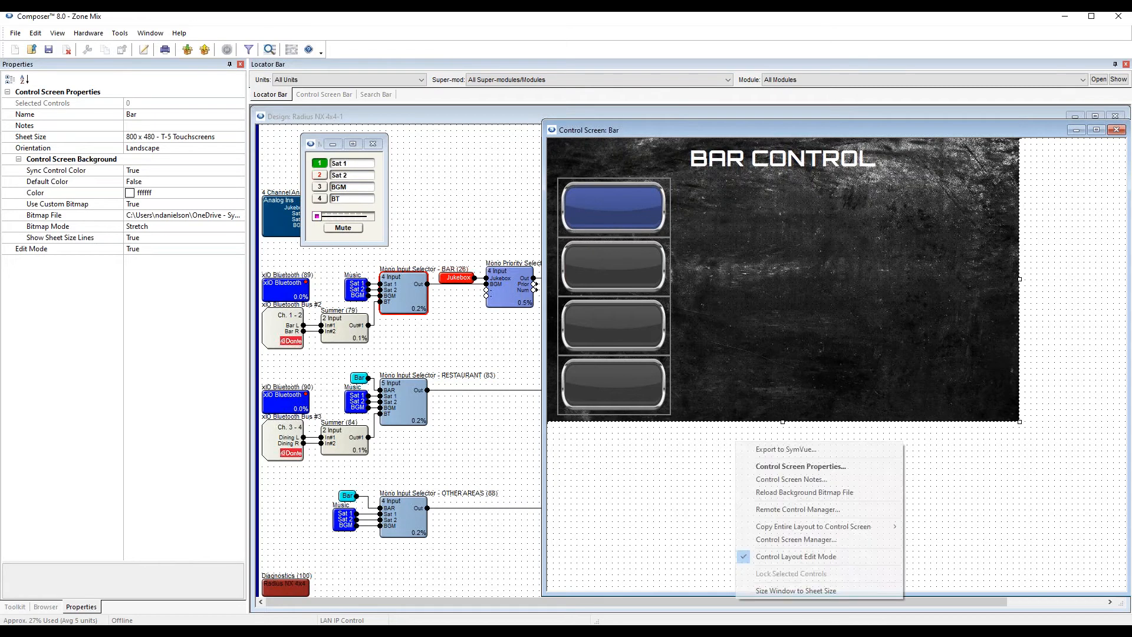
{"action": "right_click", "coordinate": [767, 259]}
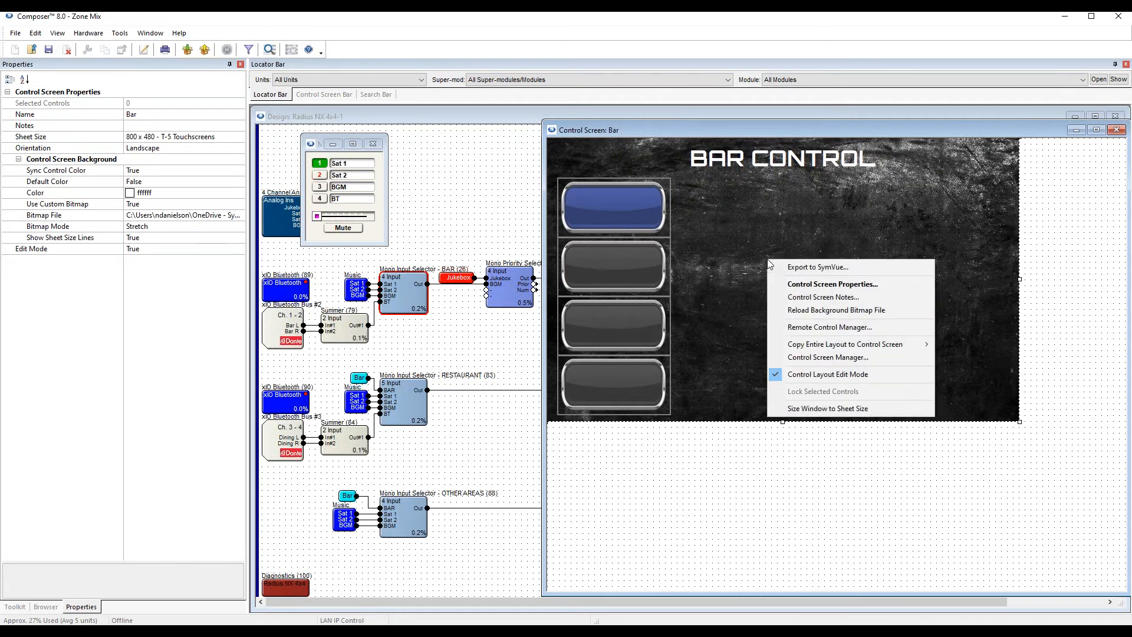
{"action": "left_click", "coordinate": [833, 378]}
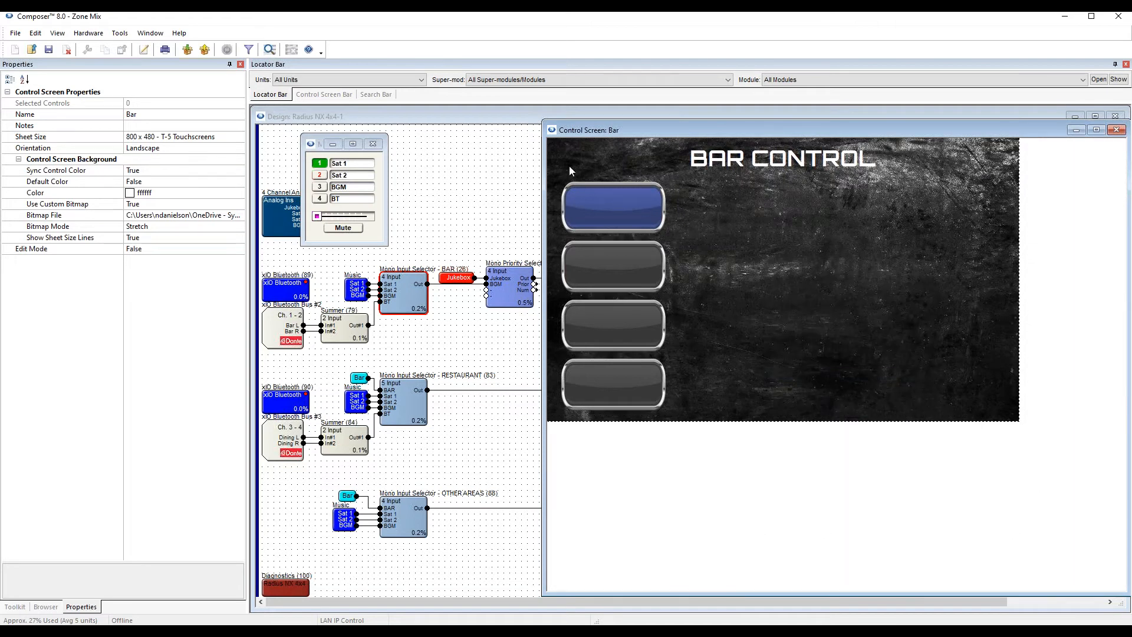
Test the four input buttons by switching between them several times, finishing on Input 2.
{"action": "left_click", "coordinate": [616, 265]}
{"action": "left_click", "coordinate": [630, 324]}
{"action": "left_click", "coordinate": [624, 392]}
{"action": "left_click", "coordinate": [610, 331]}
{"action": "left_click", "coordinate": [598, 262]}
{"action": "left_click", "coordinate": [593, 207]}
{"action": "left_click", "coordinate": [603, 276]}
{"action": "left_click", "coordinate": [603, 323]}
{"action": "left_click", "coordinate": [604, 377]}
{"action": "left_click", "coordinate": [603, 310]}
{"action": "left_click", "coordinate": [602, 269]}
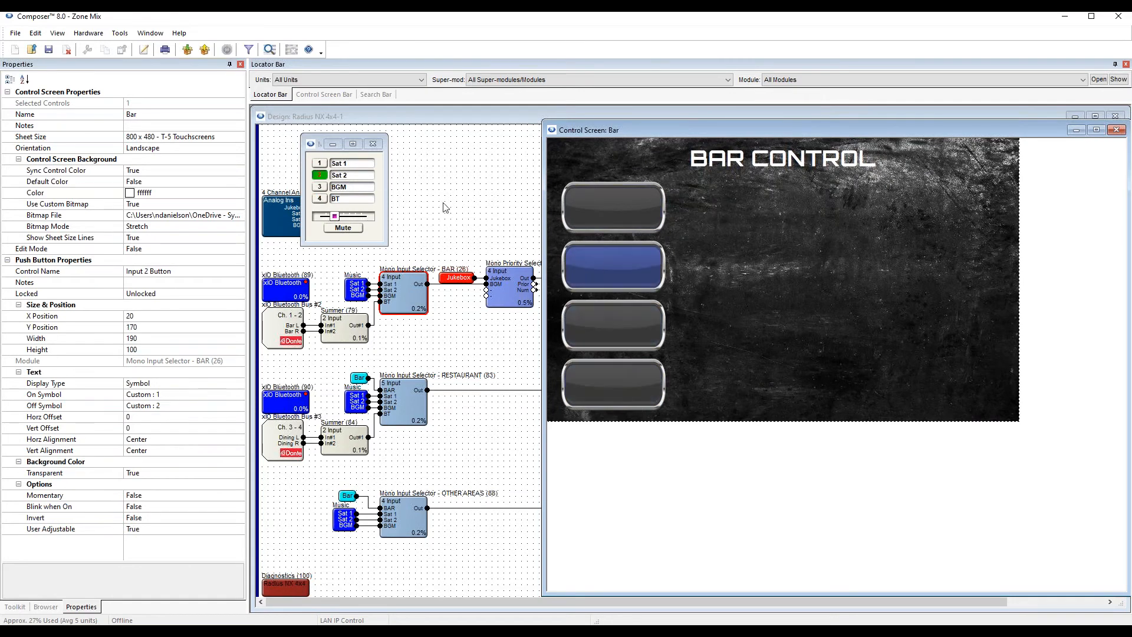
Test the four input buttons in order from Input 1 to Input 4, and deselect everything.
{"action": "left_click", "coordinate": [570, 210]}
{"action": "left_click", "coordinate": [599, 276]}
{"action": "left_click", "coordinate": [610, 332]}
{"action": "left_click", "coordinate": [613, 390]}
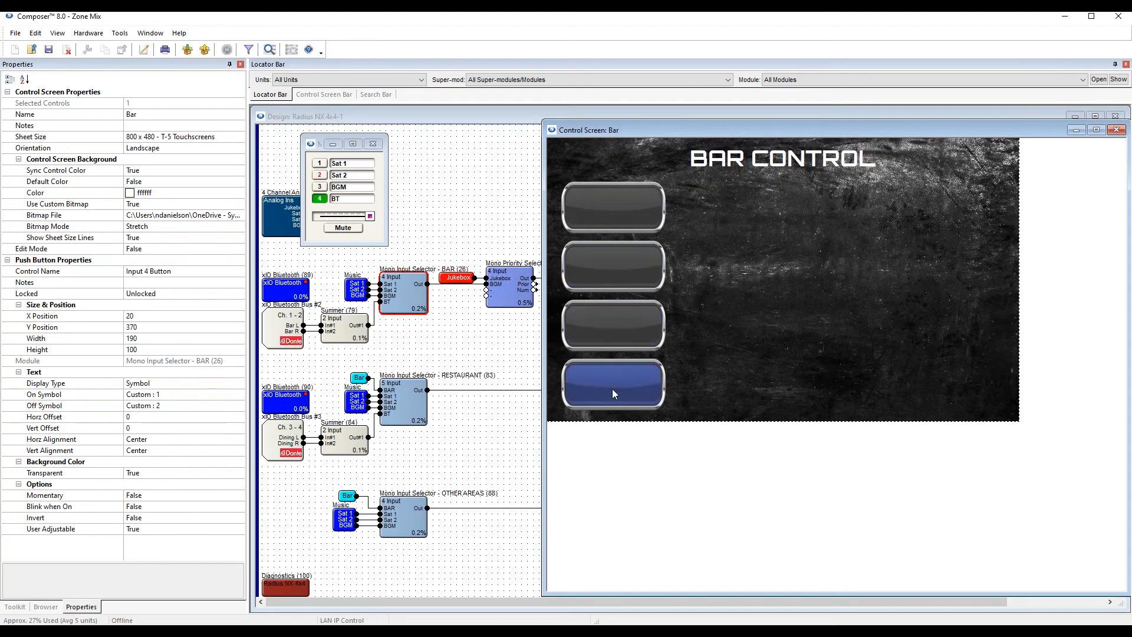
{"action": "left_click", "coordinate": [739, 458]}
{"action": "key", "text": "ctrl+e"}
{"action": "key", "text": "ctrl+e"}
{"action": "key", "text": "ctrl+e"}
{"action": "key", "text": "ctrl+e"}
{"action": "key", "text": "ctrl+e"}
{"action": "key", "text": "ctrl+e"}
{"action": "key", "text": "ctrl+e"}
{"action": "key", "text": "ctrl+e"}
{"action": "key", "text": "ctrl+e"}
{"action": "key", "text": "ctrl+e"}
{"action": "key", "text": "ctrl+e"}
{"action": "key", "text": "ctrl+e"}
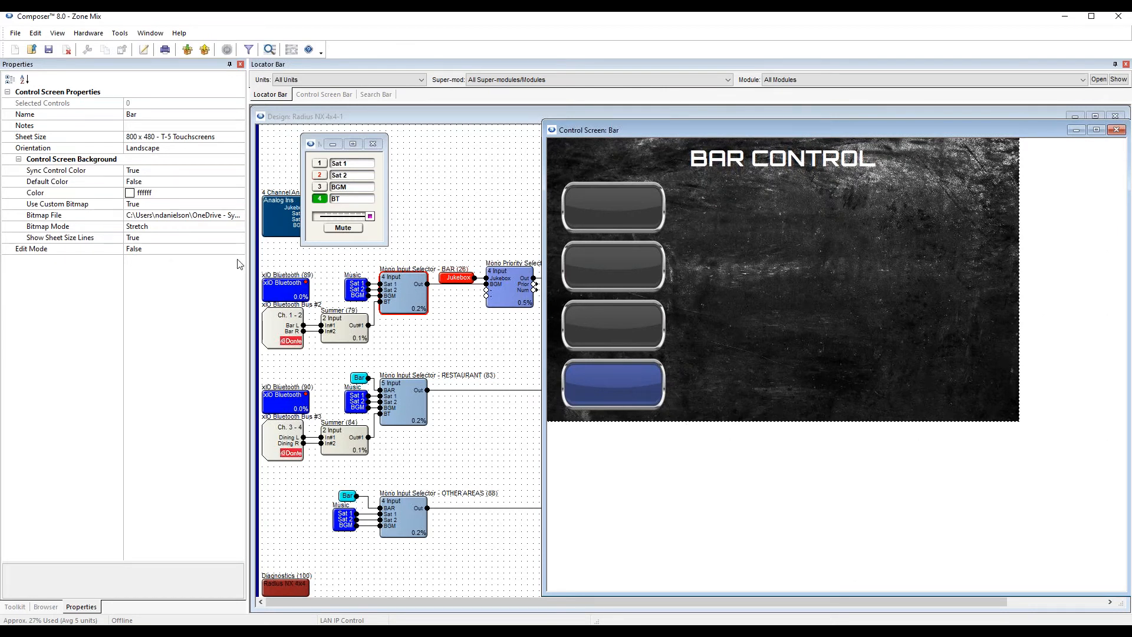
Turn Edit Mode back on for the Bar control screen.
{"action": "left_click", "coordinate": [119, 33]}
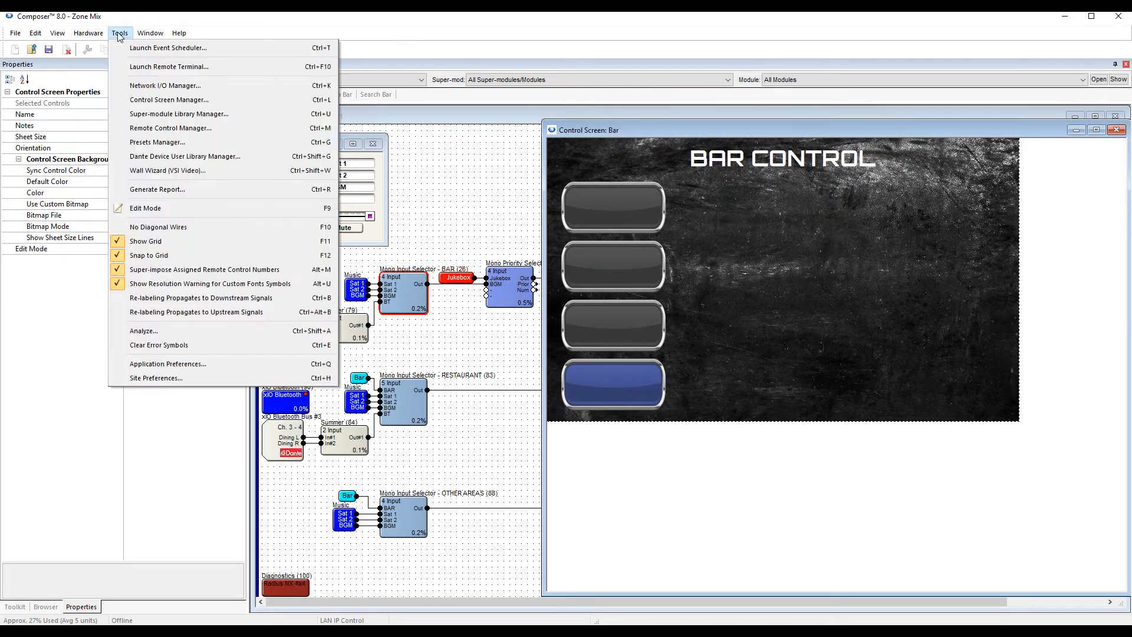
{"action": "left_click", "coordinate": [186, 208]}
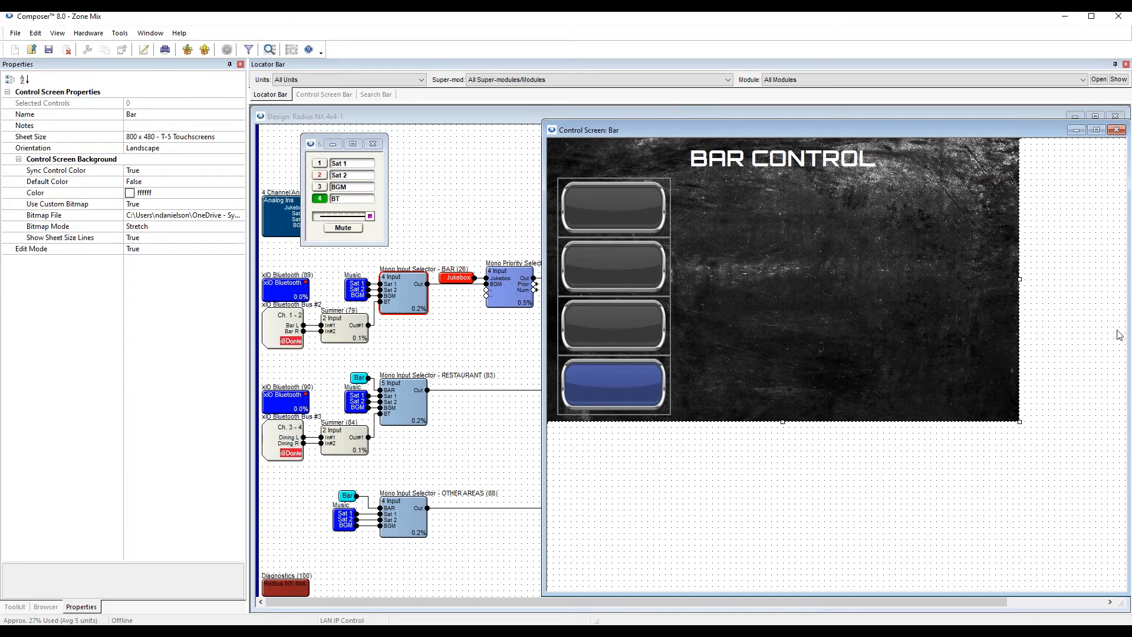
{"action": "key", "text": "alt+Tab"}
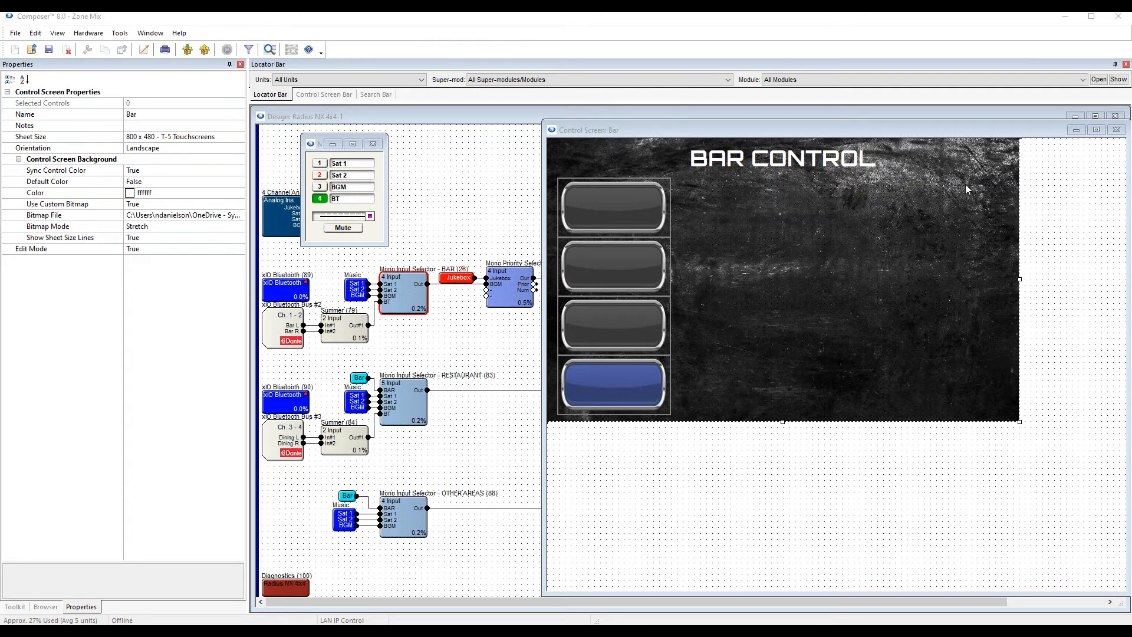
{"action": "left_click", "coordinate": [834, 458]}
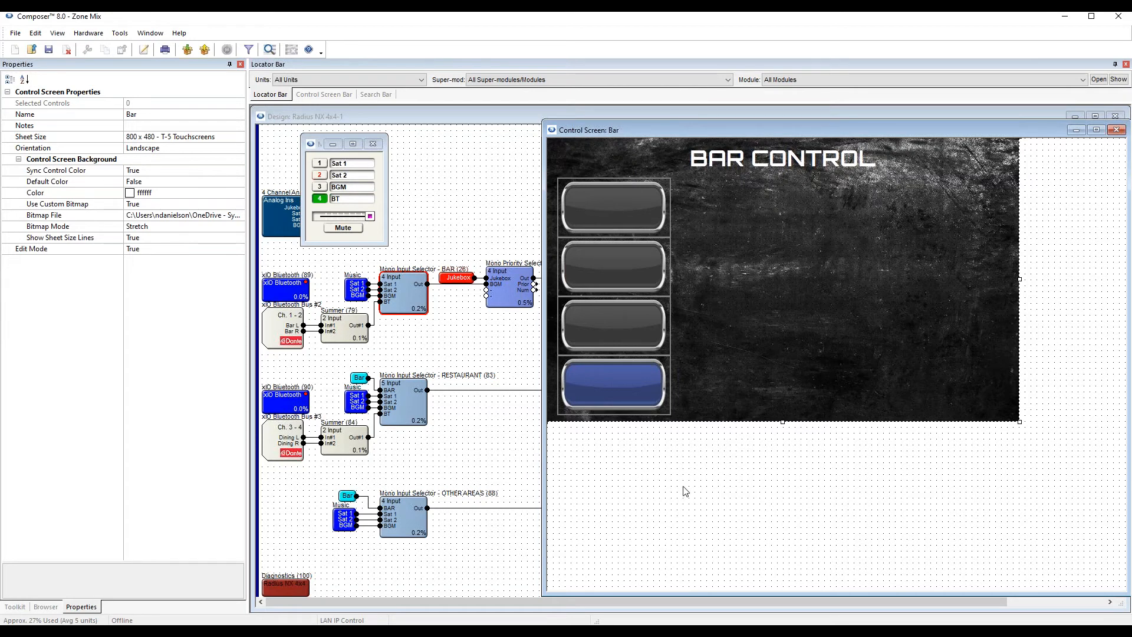
Add a new text object to the Bar control screen near the Input 1 button and set it to show a symbol.
{"action": "left_click", "coordinate": [16, 608]}
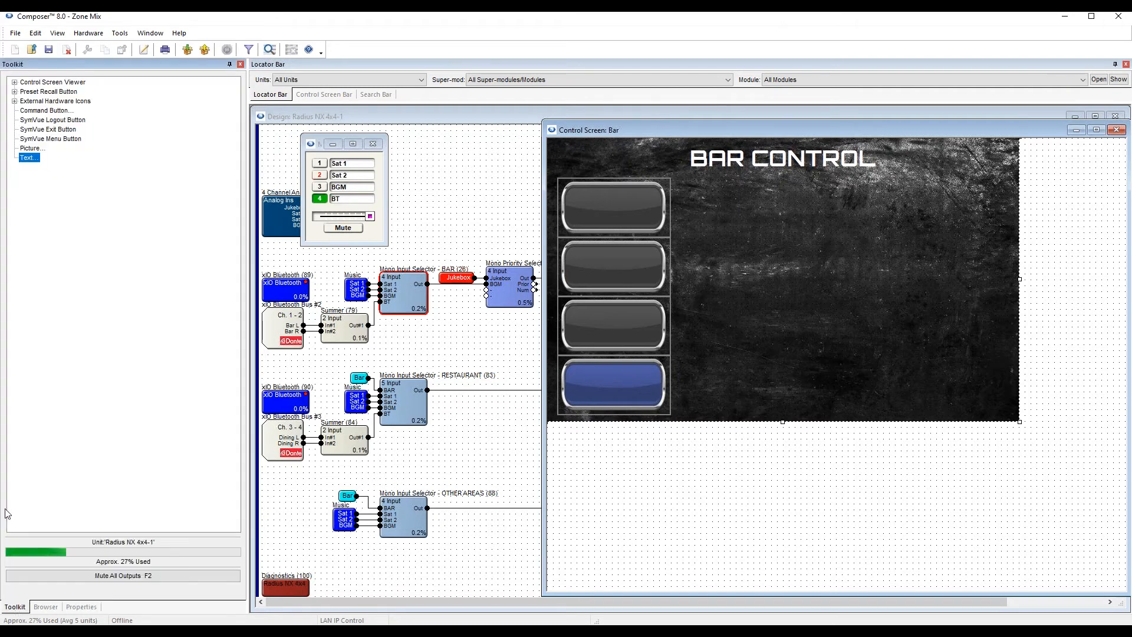
{"action": "left_click_drag", "start_coordinate": [32, 162], "coordinate": [674, 192]}
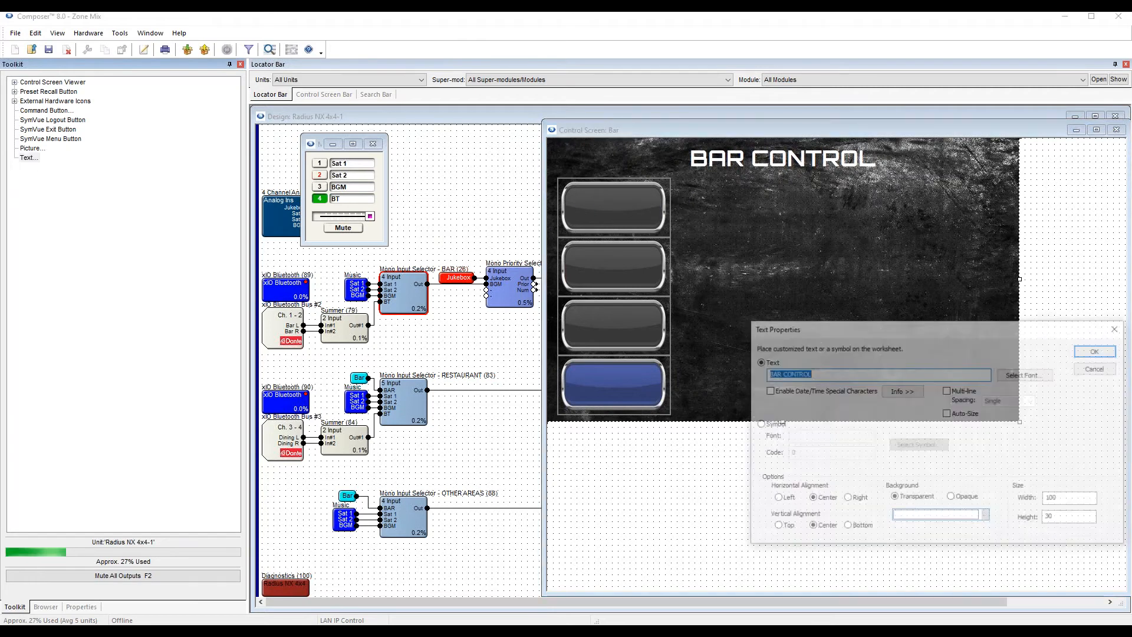
{"action": "left_click_drag", "start_coordinate": [885, 330], "coordinate": [785, 266]}
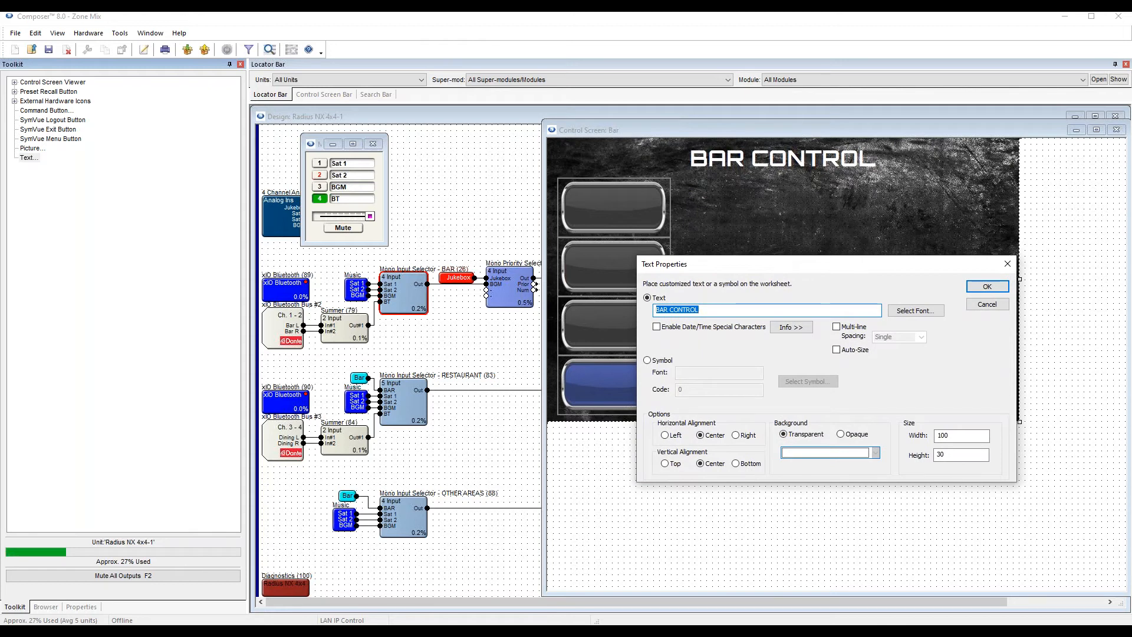
{"action": "left_click", "coordinate": [648, 297]}
{"action": "left_click", "coordinate": [648, 360]}
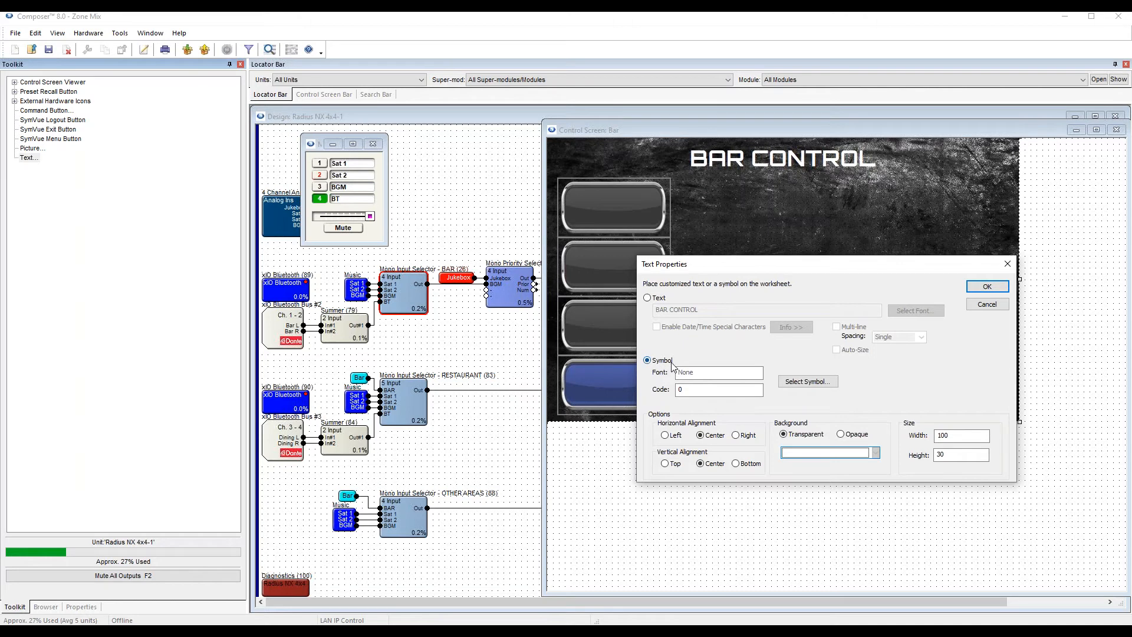
Import satellite1 white from the Symbols folder as custom symbol 3, accepting that folder as the new default location.
{"action": "left_click", "coordinate": [819, 383]}
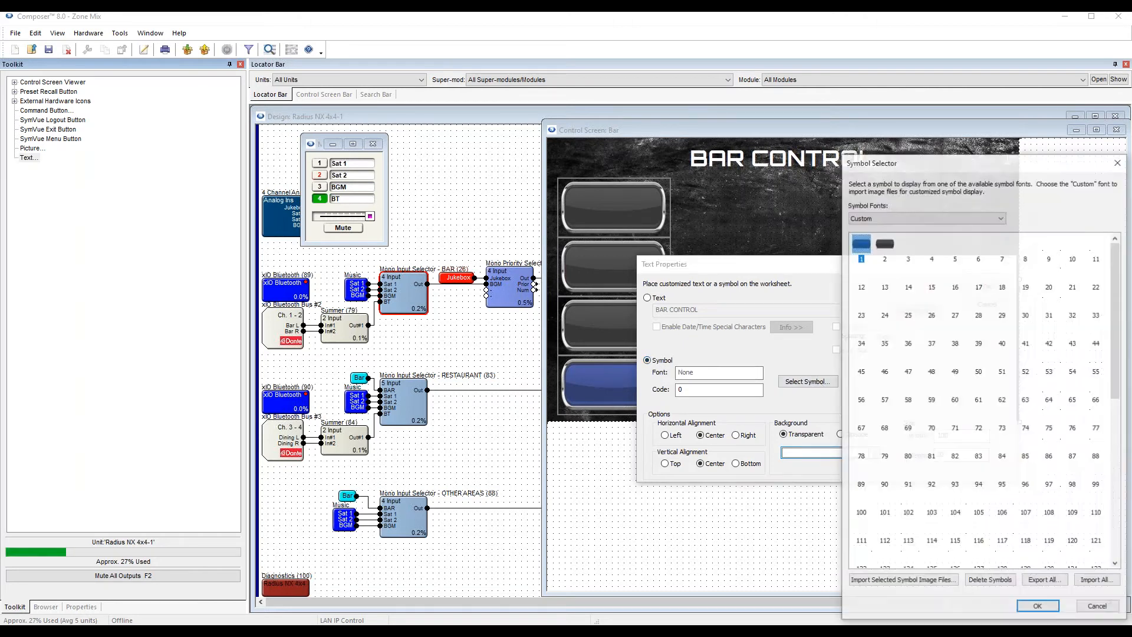
{"action": "left_click_drag", "start_coordinate": [883, 171], "coordinate": [782, 150]}
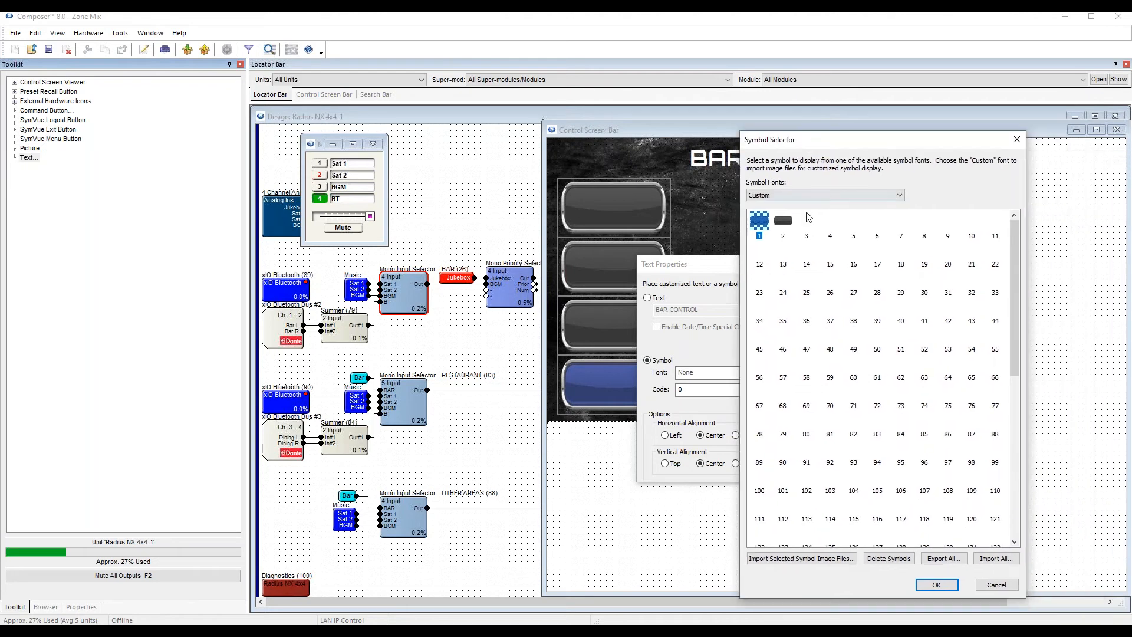
{"action": "left_click", "coordinate": [807, 230]}
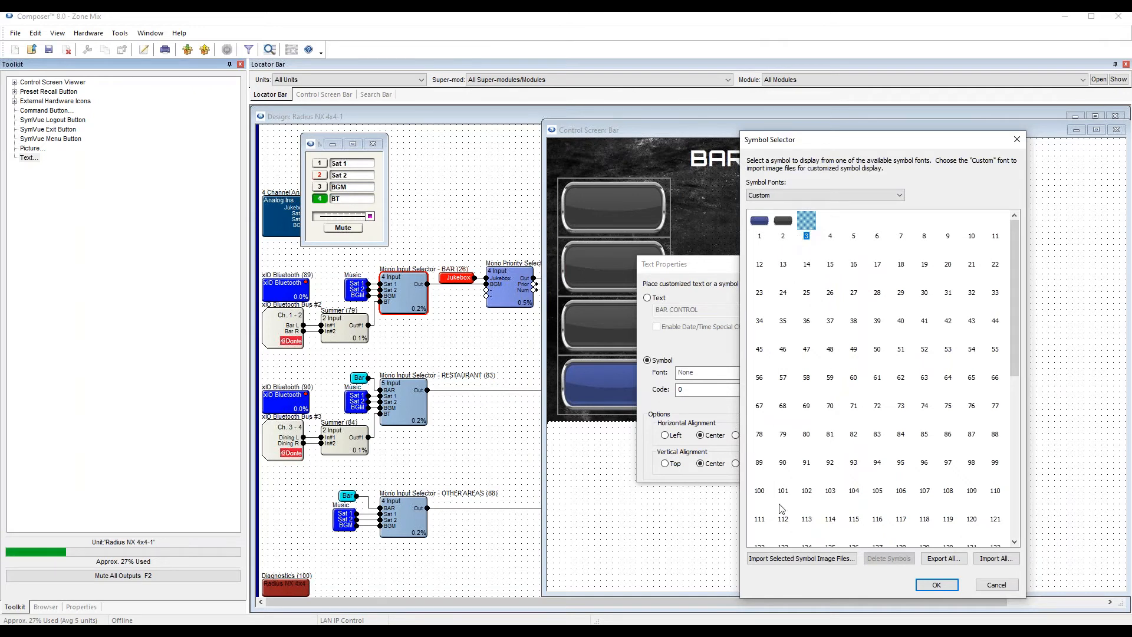
{"action": "left_click", "coordinate": [807, 559]}
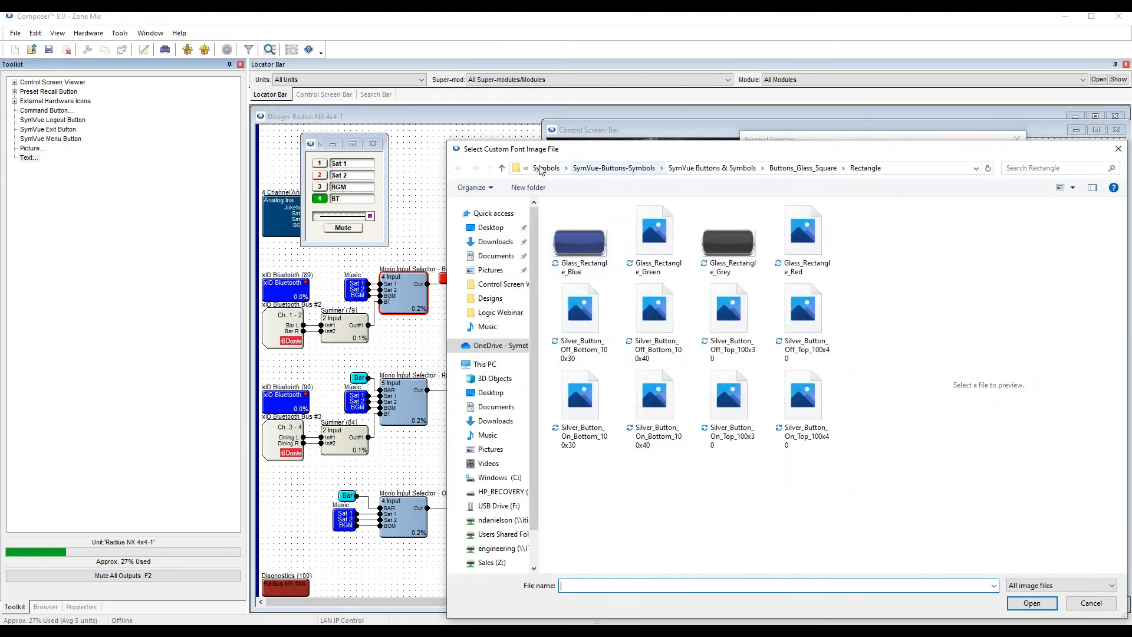
{"action": "left_click", "coordinate": [541, 169]}
{"action": "left_click", "coordinate": [590, 259]}
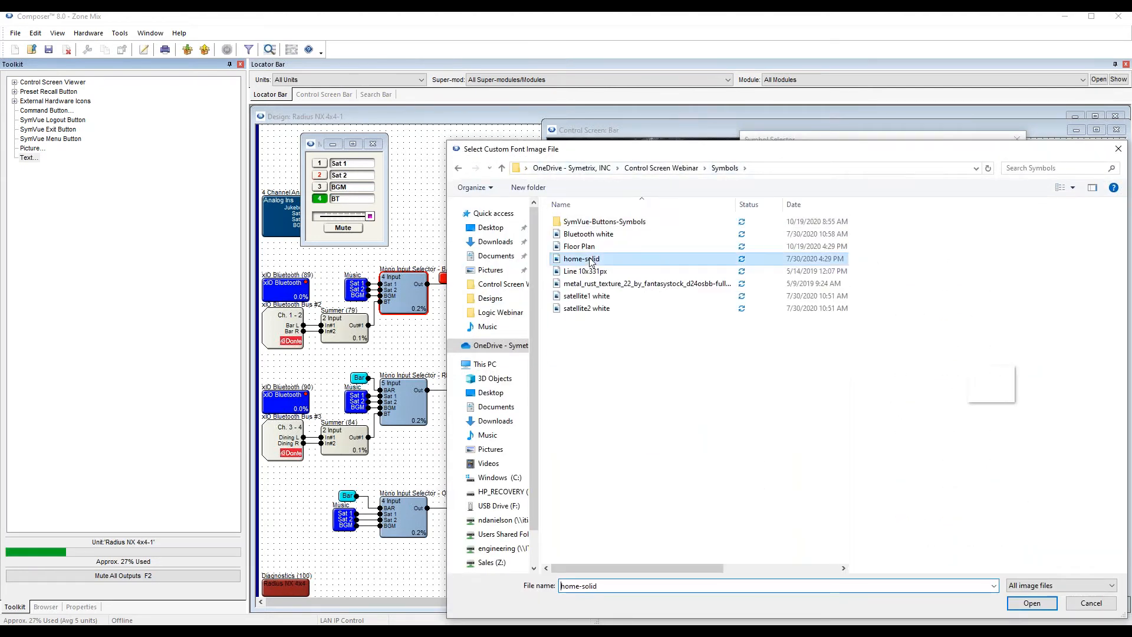
{"action": "left_click", "coordinate": [589, 296]}
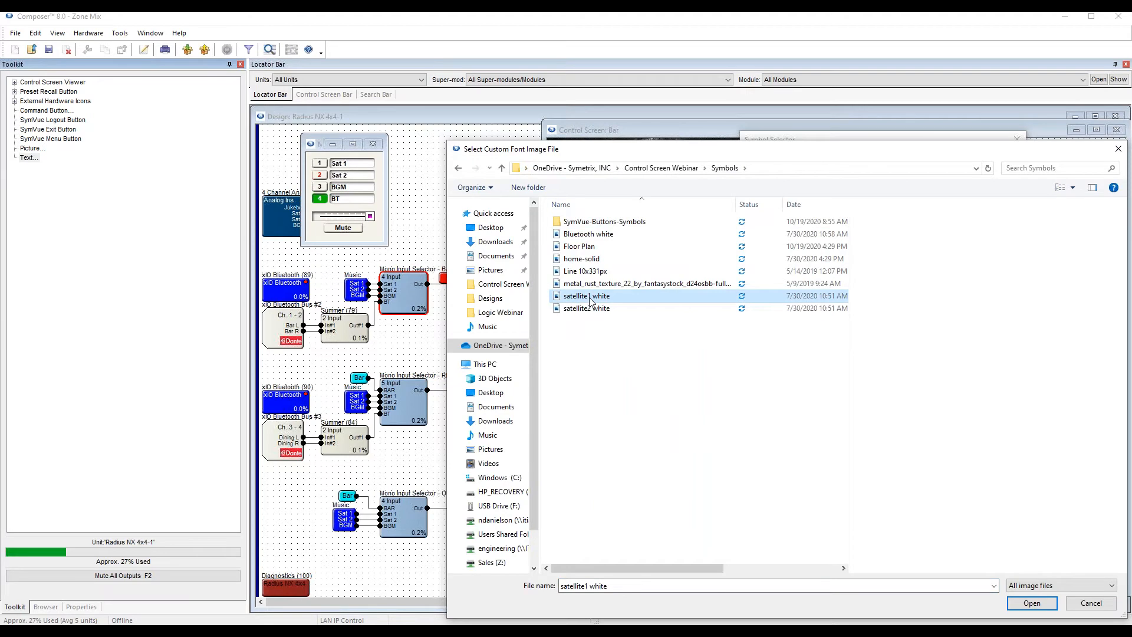
{"action": "left_click_drag", "start_coordinate": [834, 148], "coordinate": [1028, 96]}
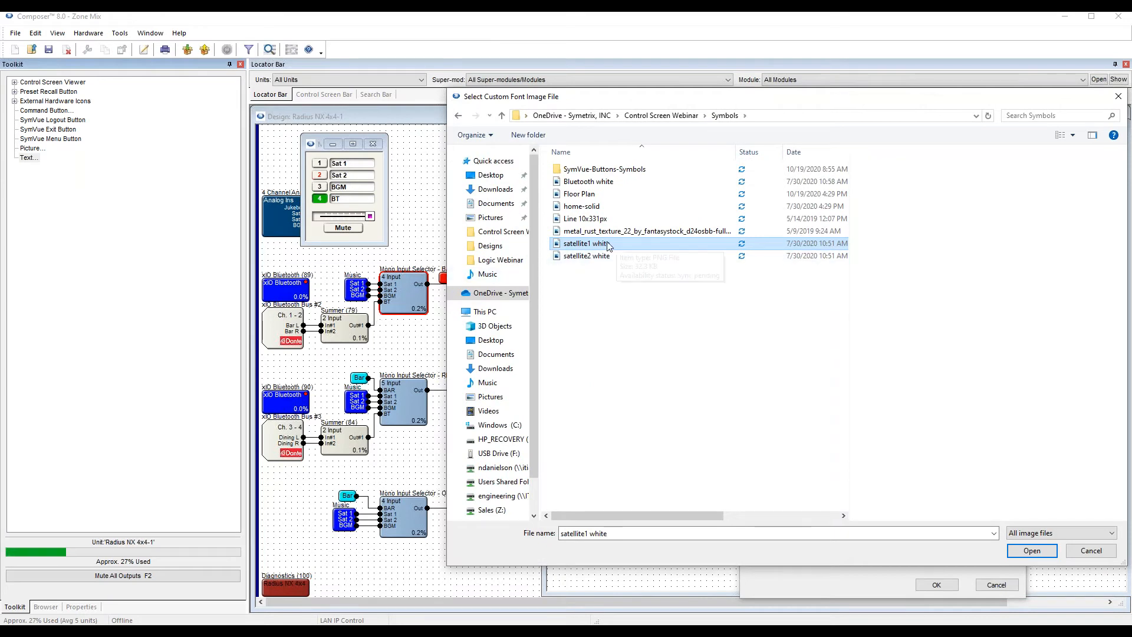
{"action": "left_click_drag", "start_coordinate": [657, 97], "coordinate": [560, 72]}
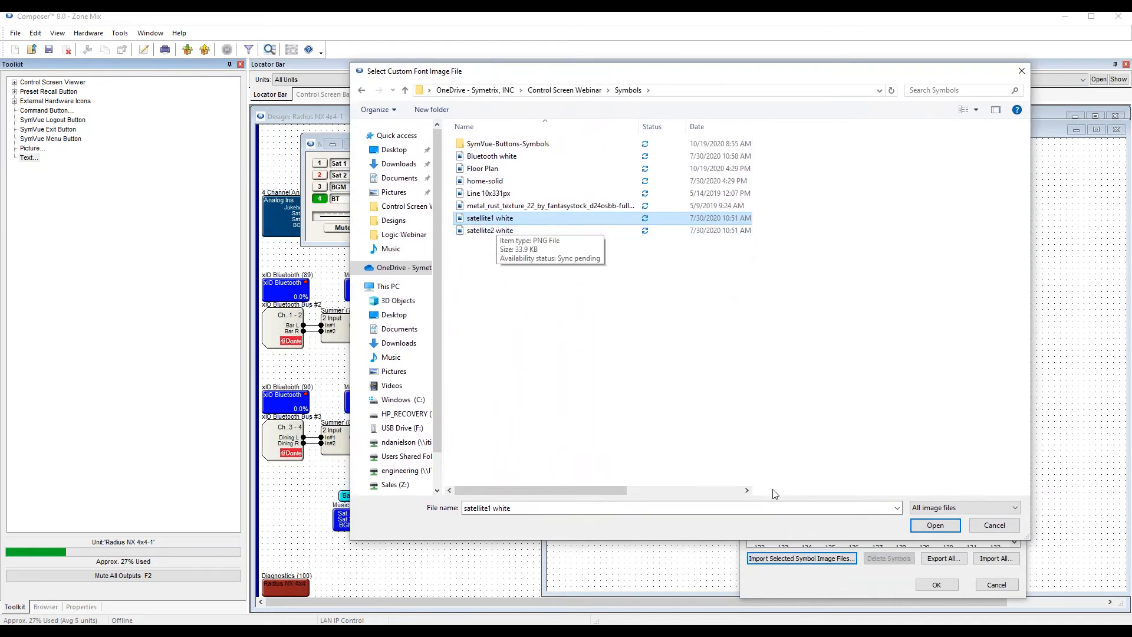
{"action": "left_click", "coordinate": [934, 526]}
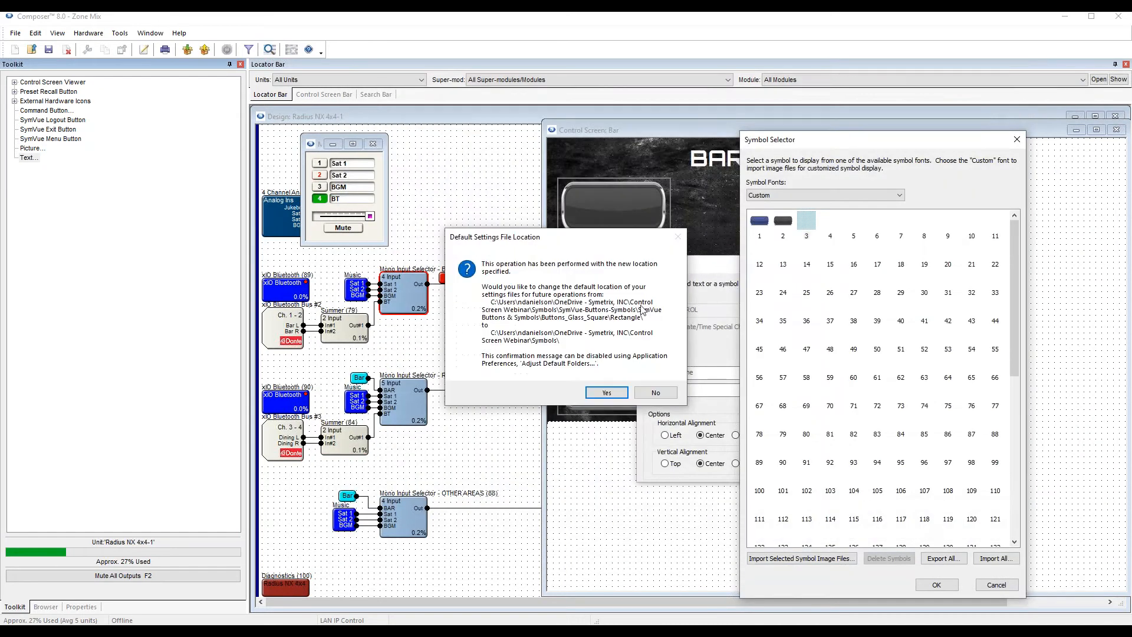
{"action": "left_click", "coordinate": [607, 393]}
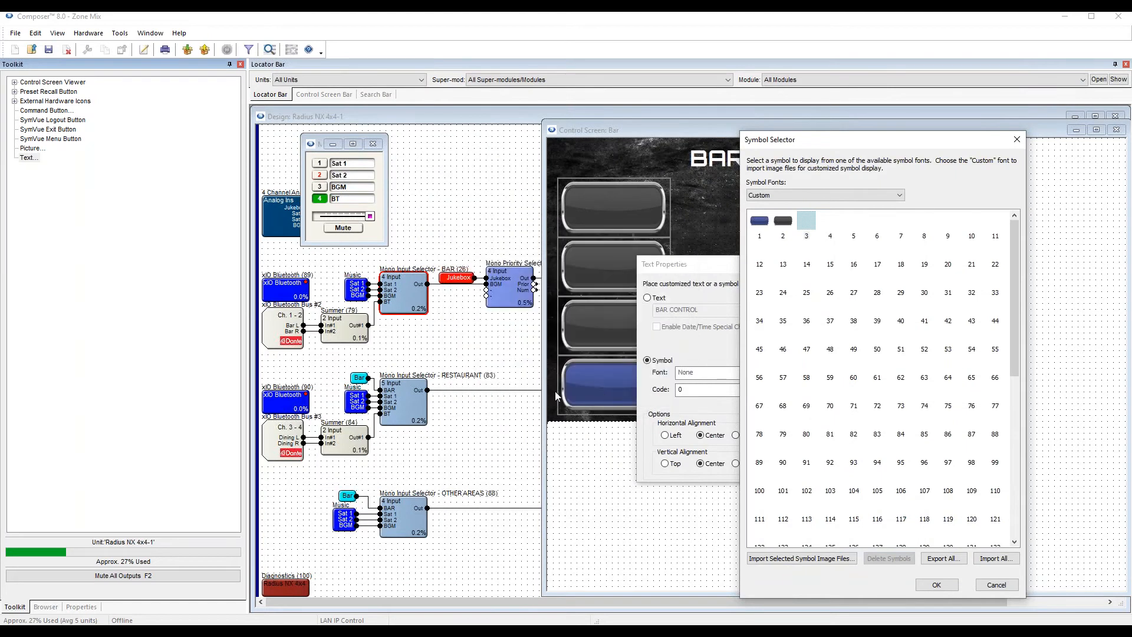
{"action": "left_click", "coordinate": [807, 229]}
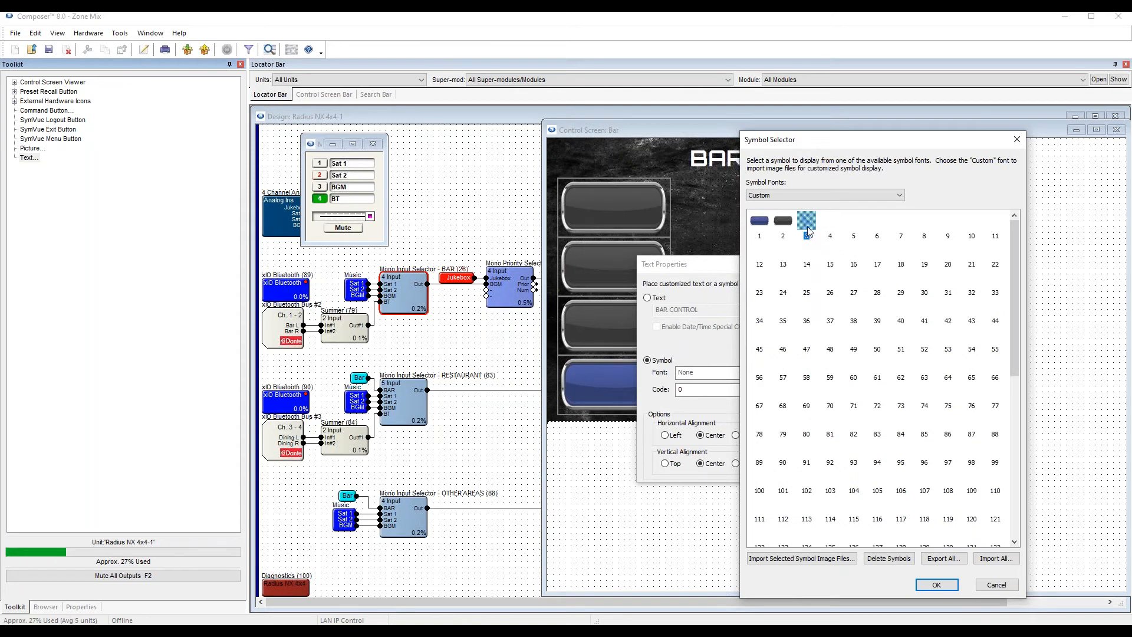
Import the satellite2 white image as custom symbol 4.
{"action": "left_click", "coordinate": [830, 225]}
{"action": "left_click", "coordinate": [856, 227]}
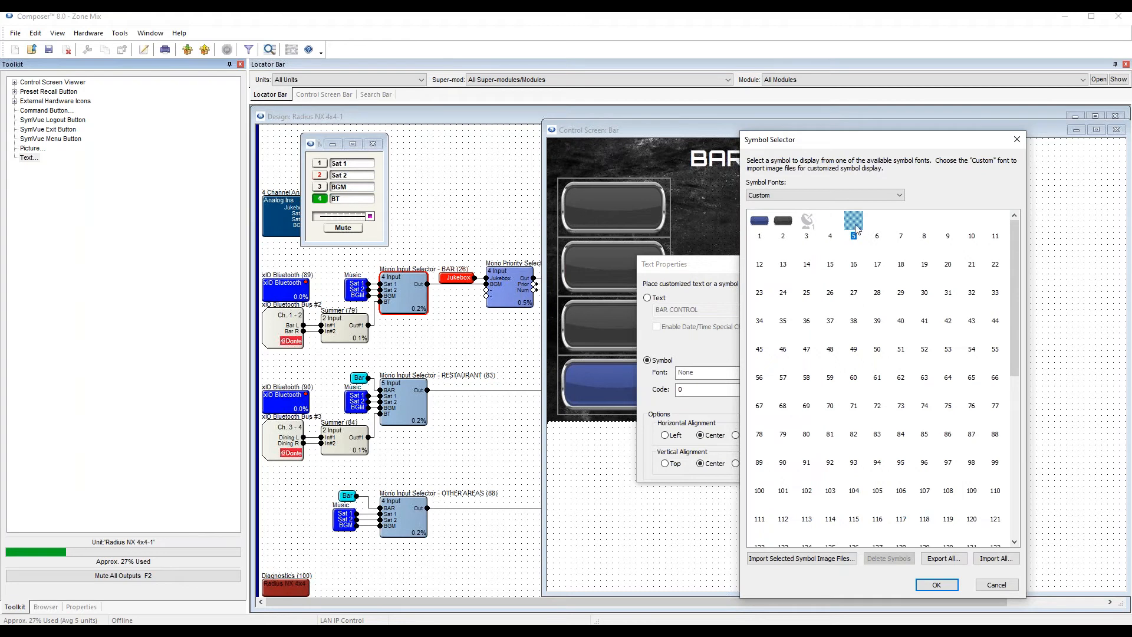
{"action": "left_click", "coordinate": [880, 224]}
{"action": "left_click", "coordinate": [829, 231]}
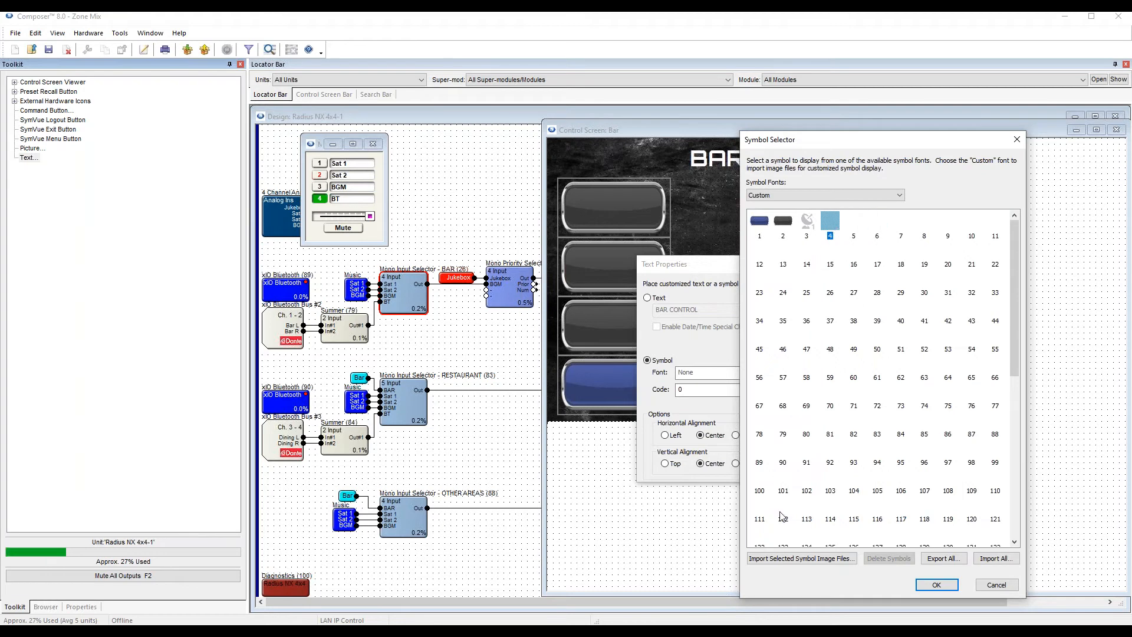
{"action": "left_click", "coordinate": [797, 559]}
{"action": "left_click", "coordinate": [477, 234]}
{"action": "left_click", "coordinate": [919, 525]}
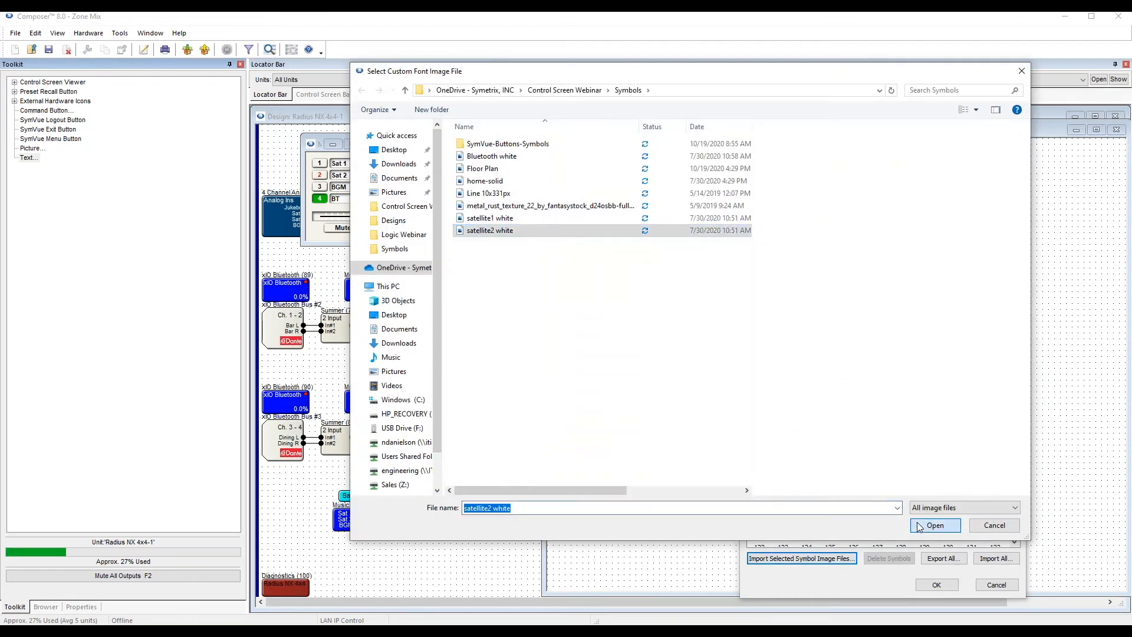
Import the Bluetooth white image as custom symbol 5.
{"action": "left_click", "coordinate": [853, 226]}
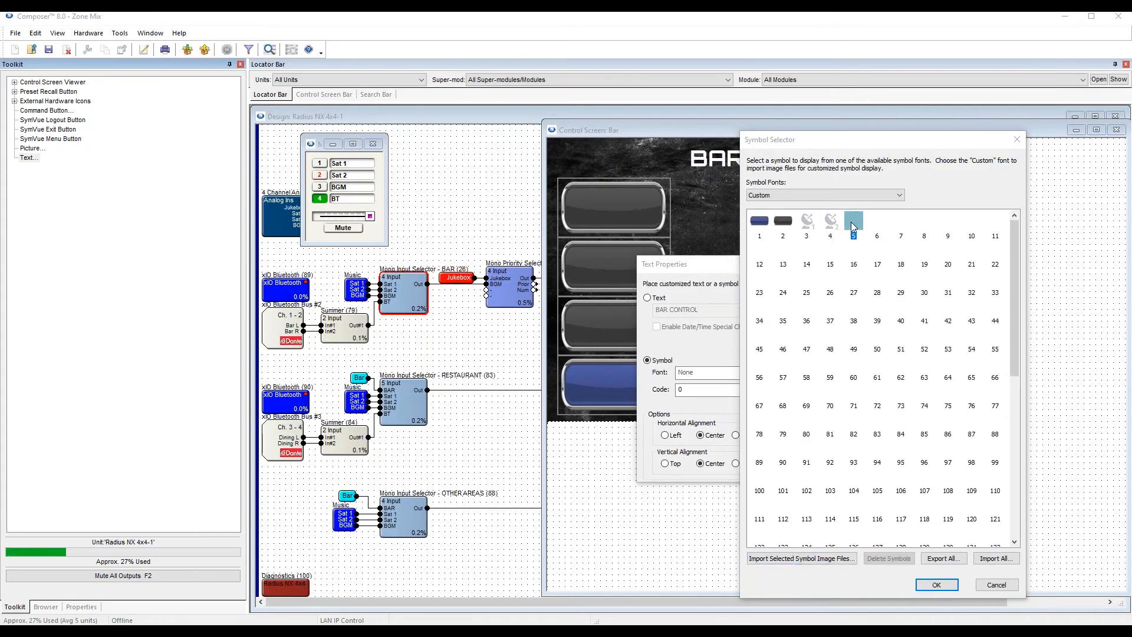
{"action": "left_click", "coordinate": [817, 560]}
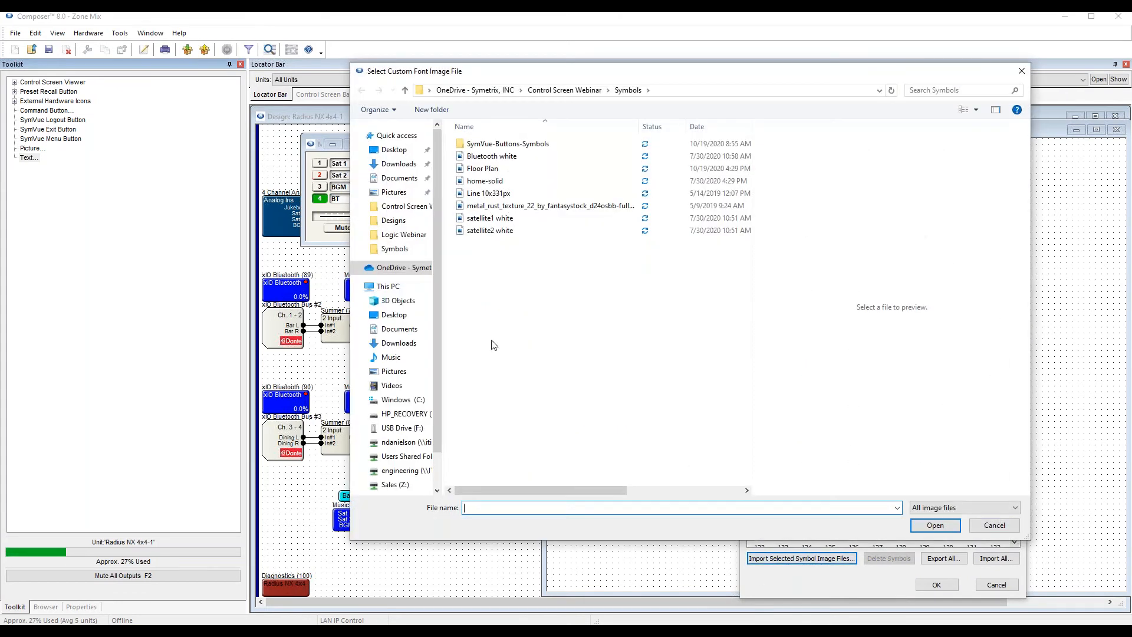
{"action": "left_click", "coordinate": [490, 158]}
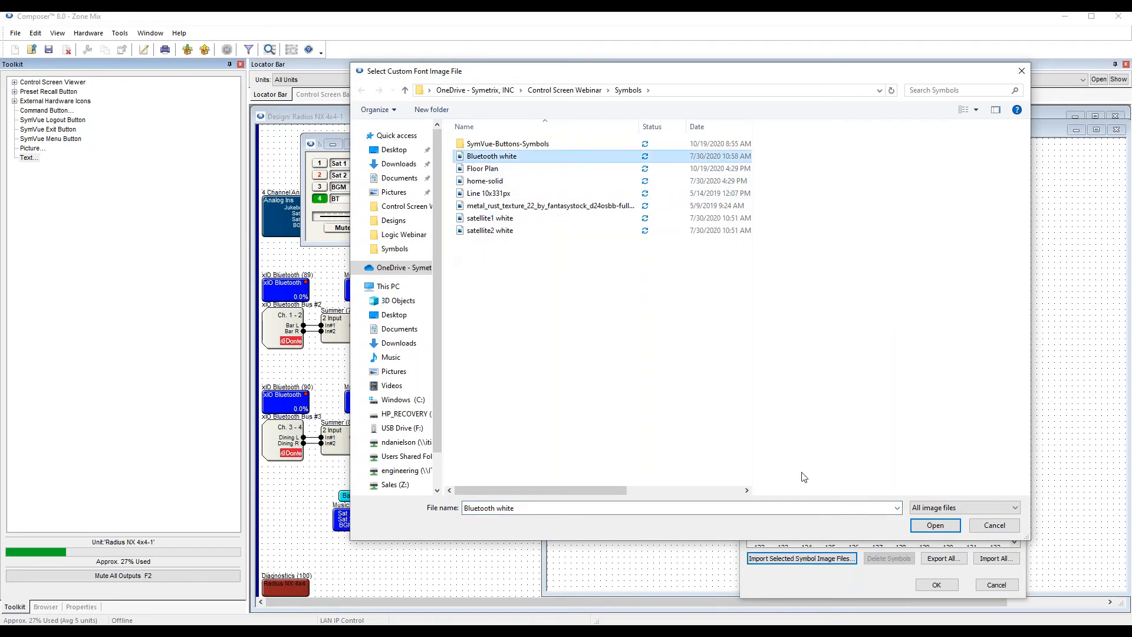
{"action": "left_click", "coordinate": [937, 525]}
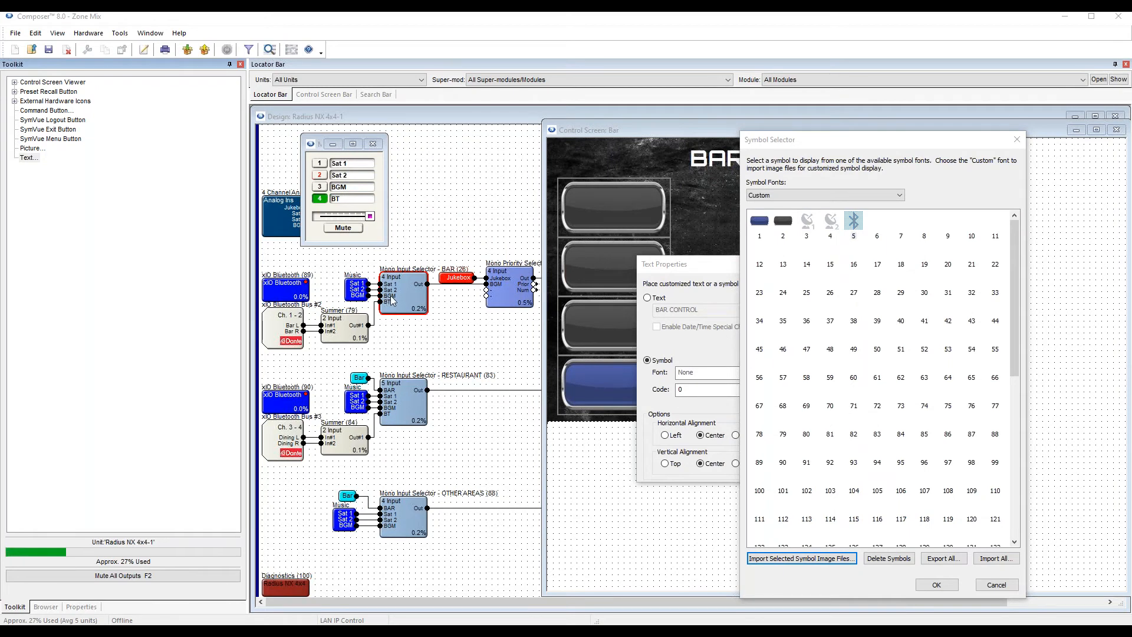
Assign custom symbol 3, the satellite 1 icon, to the new text object and confirm its properties.
{"action": "left_click", "coordinate": [807, 222]}
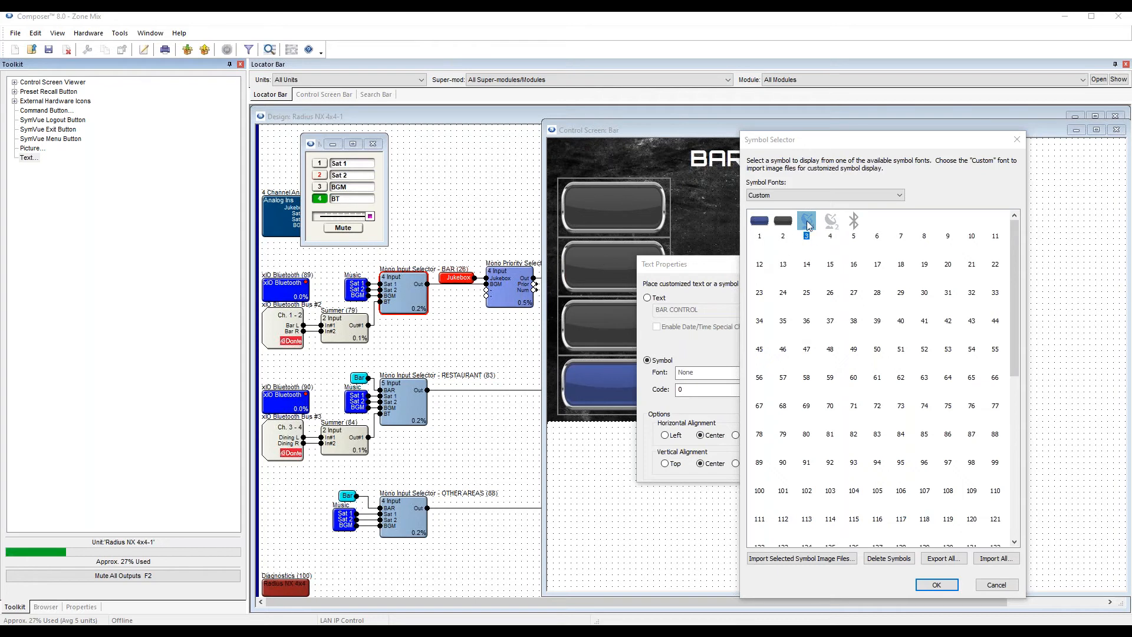
{"action": "left_click", "coordinate": [932, 584]}
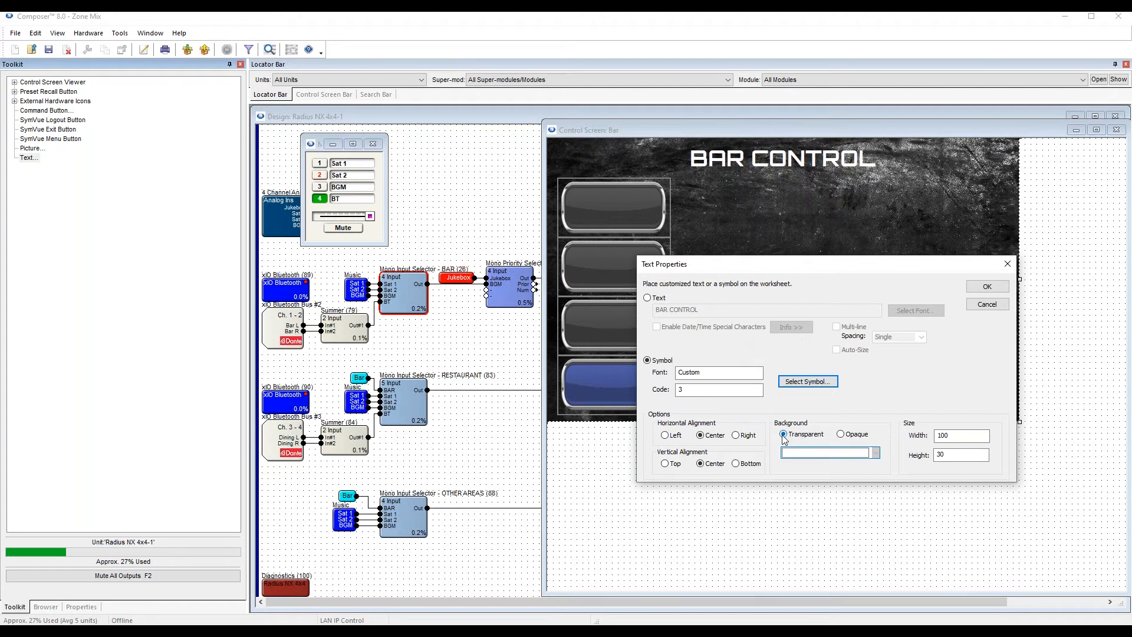
{"action": "left_click", "coordinate": [987, 286]}
Place the satellite 1 symbol over the Input 1 button at position 40, 80 with a size of 150 × 70, and deselect it.
{"action": "left_click_drag", "start_coordinate": [713, 202], "coordinate": [620, 218]}
{"action": "key", "text": "Left"}
{"action": "key", "text": "Left"}
{"action": "key", "text": "shift+Right"}
{"action": "key", "text": "shift+Right"}
{"action": "key", "text": "shift+Right"}
{"action": "key", "text": "shift+Right"}
{"action": "key", "text": "shift+Right"}
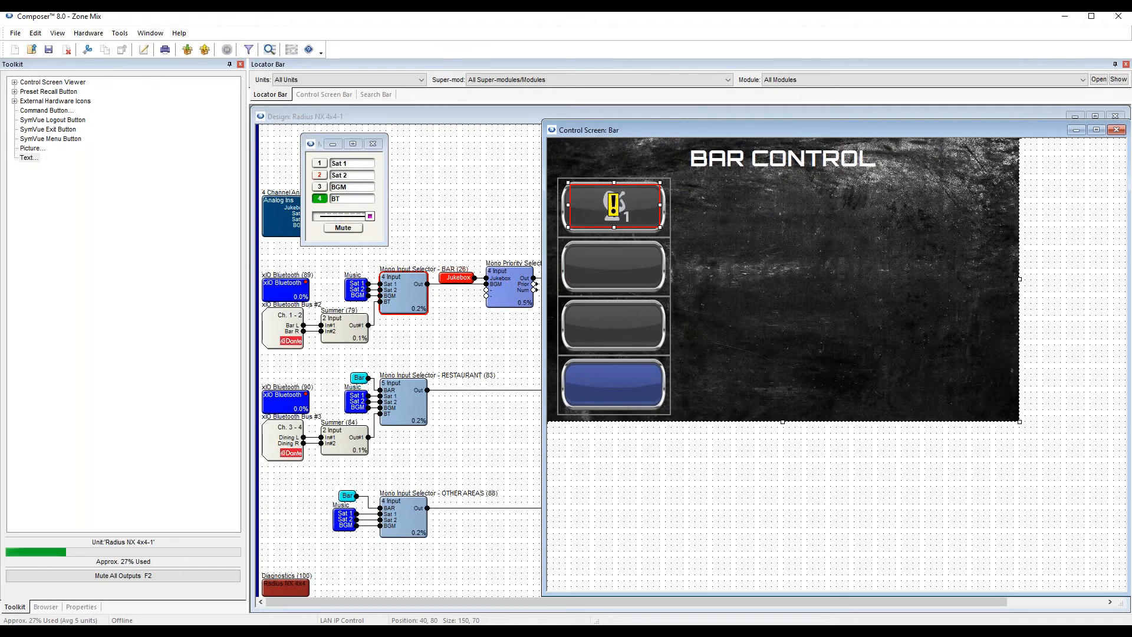
{"action": "key", "text": "Escape"}
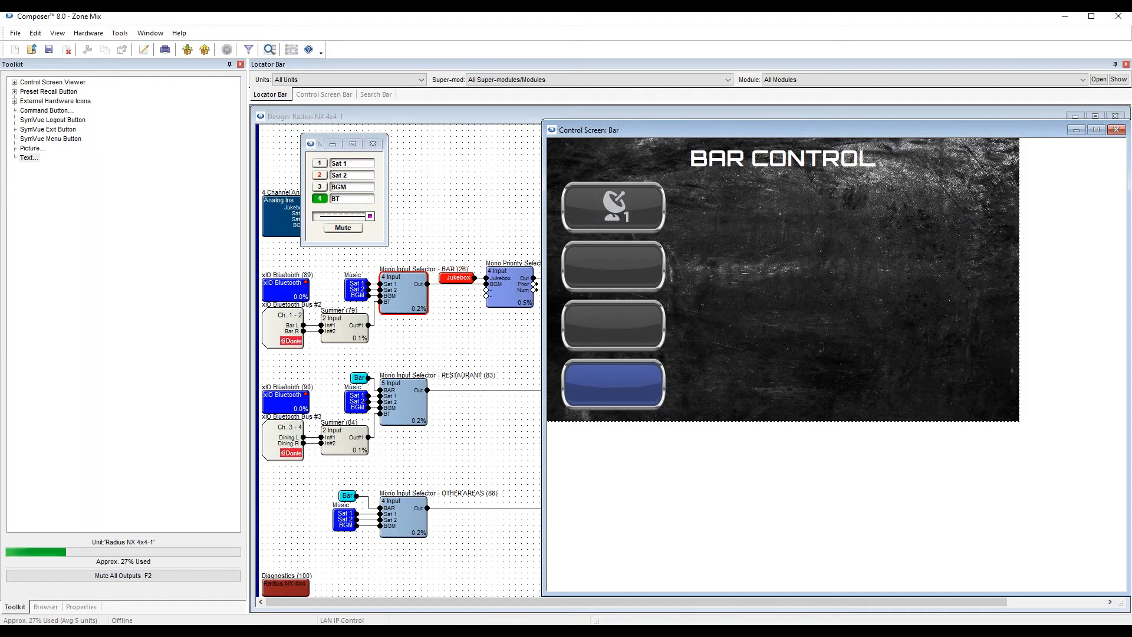
Reselect the satellite 1 symbol and resize it to 160 × 80 at position 50, 80.
{"action": "left_click", "coordinate": [656, 250]}
{"action": "left_click", "coordinate": [613, 213]}
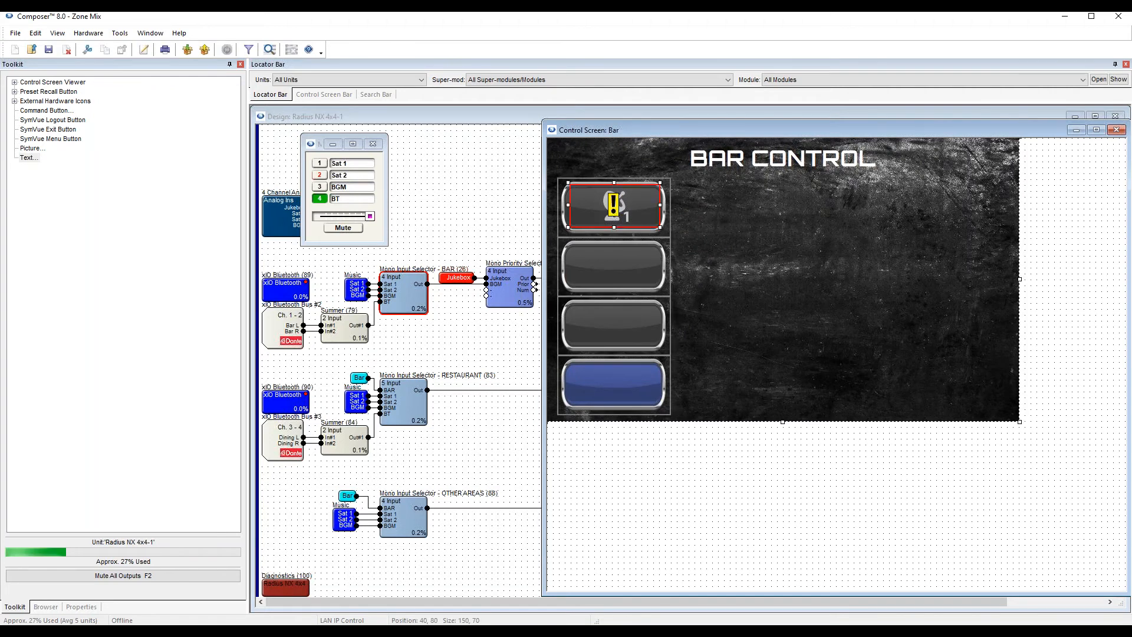
{"action": "mouse_move", "coordinate": [613, 202]}
{"action": "mouse_move", "coordinate": [659, 227]}
{"action": "left_mouse_down"}
{"action": "mouse_move", "coordinate": [761, 362]}
{"action": "mouse_move", "coordinate": [979, 527]}
{"action": "mouse_move", "coordinate": [620, 242]}
{"action": "mouse_move", "coordinate": [655, 226]}
{"action": "left_mouse_up"}
{"action": "key", "text": "Right"}
{"action": "key", "text": "shift+Left"}
{"action": "key", "text": "shift+Left"}
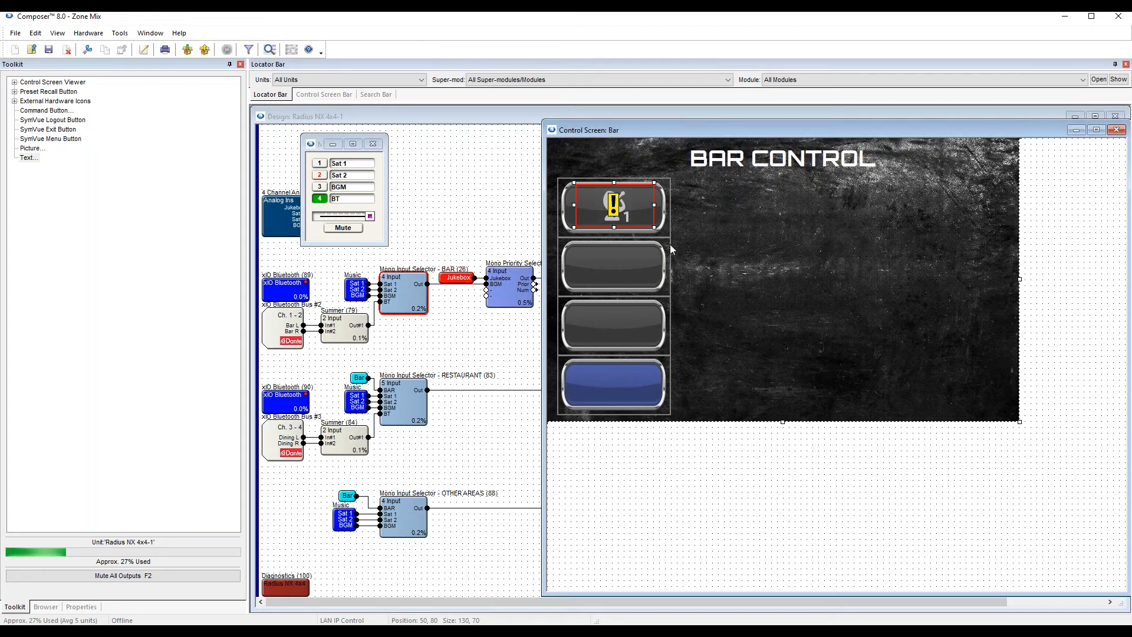
{"action": "mouse_move", "coordinate": [655, 227]}
{"action": "left_mouse_down"}
{"action": "mouse_move", "coordinate": [678, 313]}
{"action": "mouse_move", "coordinate": [856, 527]}
{"action": "mouse_move", "coordinate": [978, 585]}
{"action": "mouse_move", "coordinate": [891, 512]}
{"action": "mouse_move", "coordinate": [671, 233]}
{"action": "left_mouse_up"}
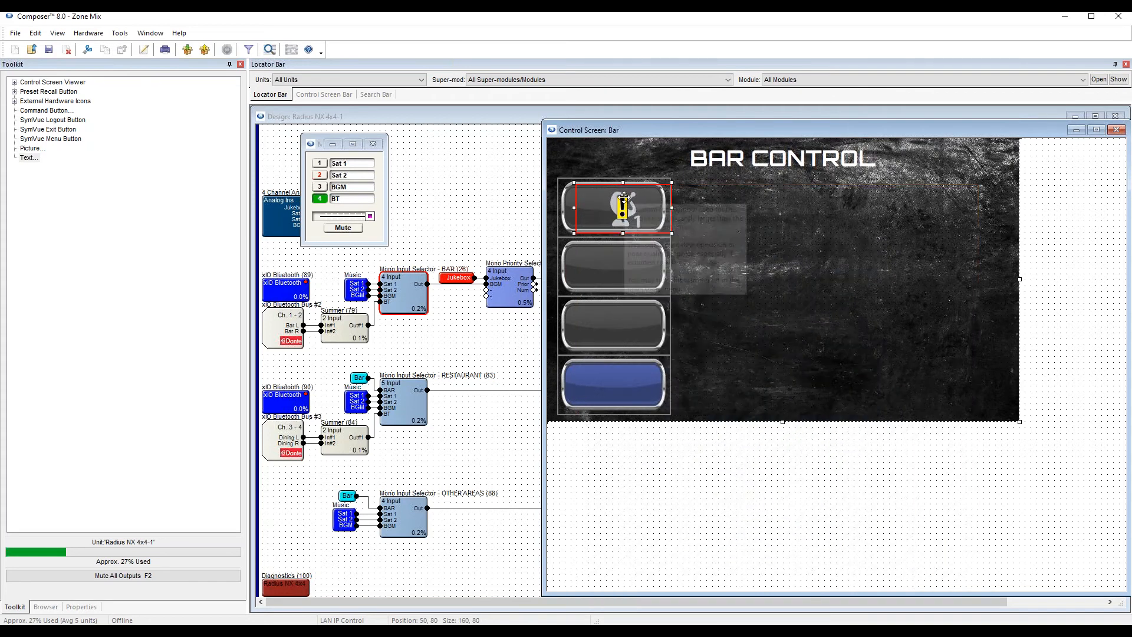
Resize the satellite 1 symbol to 130 × 70 at position 50, 80 over the Input 1 button.
{"action": "key", "text": "shift+Up"}
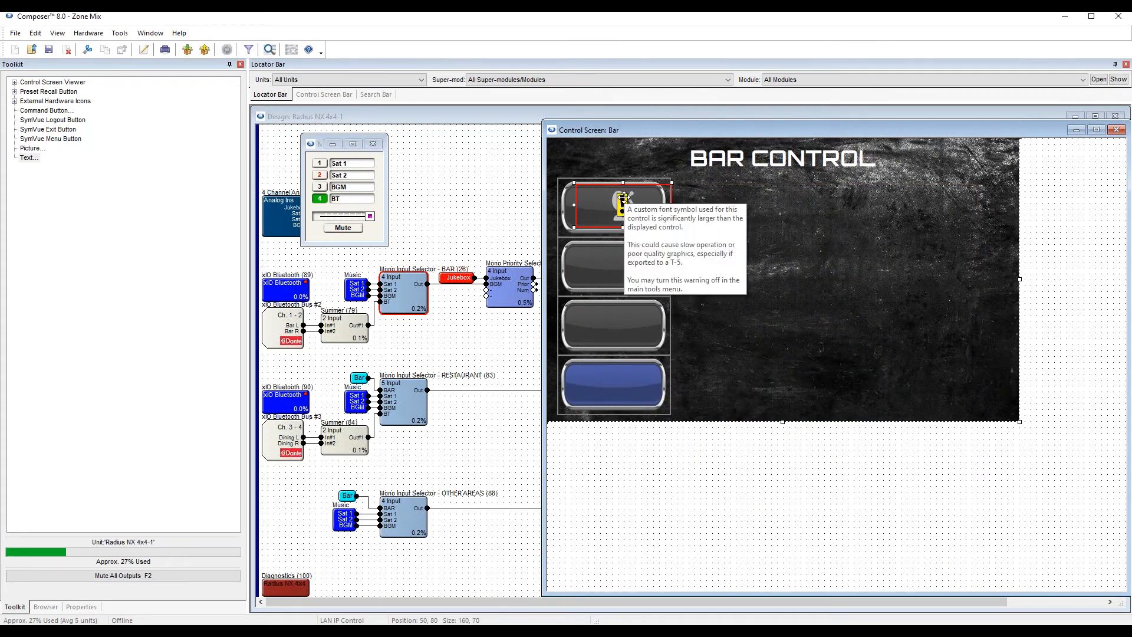
{"action": "key", "text": "shift+Left"}
{"action": "key", "text": "shift+Left"}
{"action": "key", "text": "shift+Left"}
{"action": "key", "text": "shift+Left"}
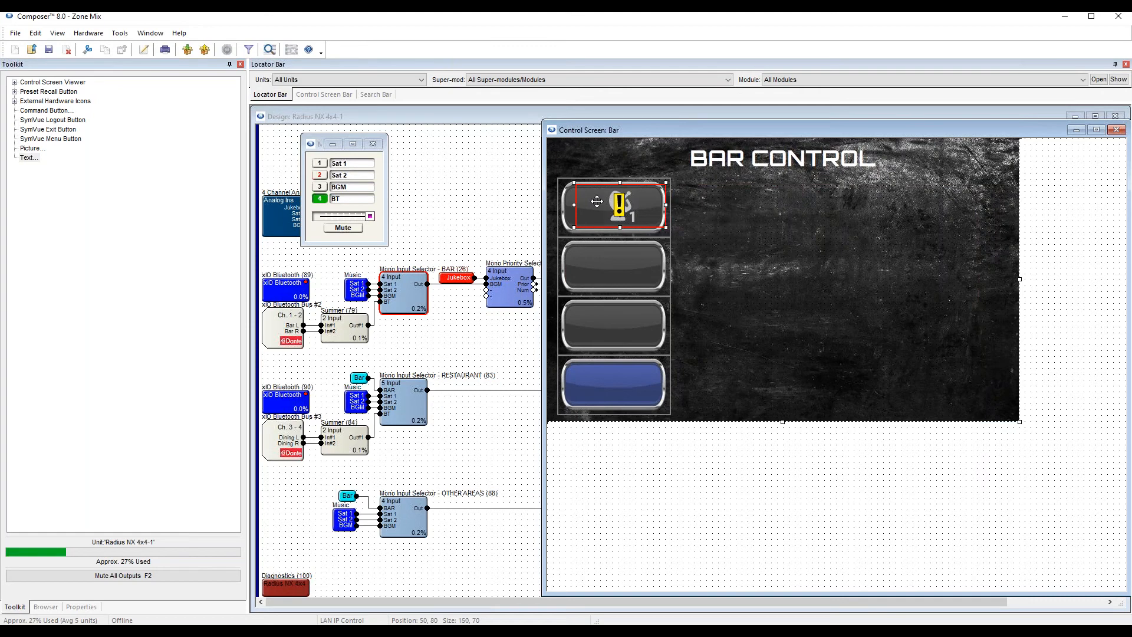
{"action": "key", "text": "shift+Right"}
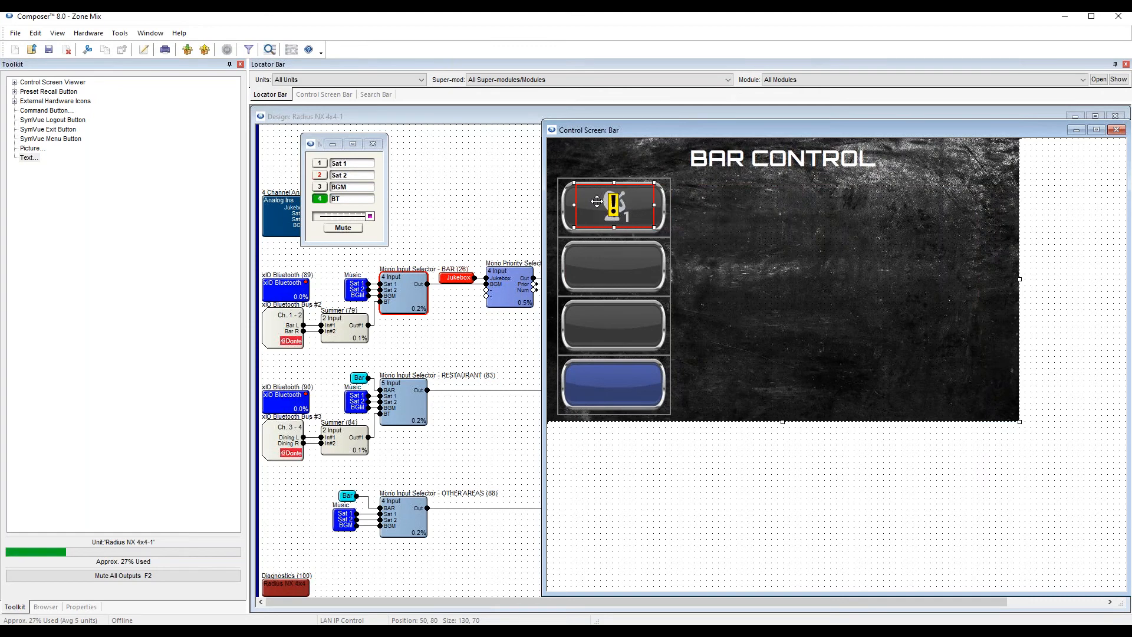
{"action": "key", "text": "Escape"}
{"action": "left_click", "coordinate": [597, 201]}
{"action": "mouse_move", "coordinate": [624, 206]}
{"action": "left_click_drag", "start_coordinate": [615, 199], "coordinate": [615, 197]}
Duplicate the satellite 1 symbol and place the copy over the Input 2 button at position 50, 180.
{"action": "right_click", "coordinate": [615, 206]}
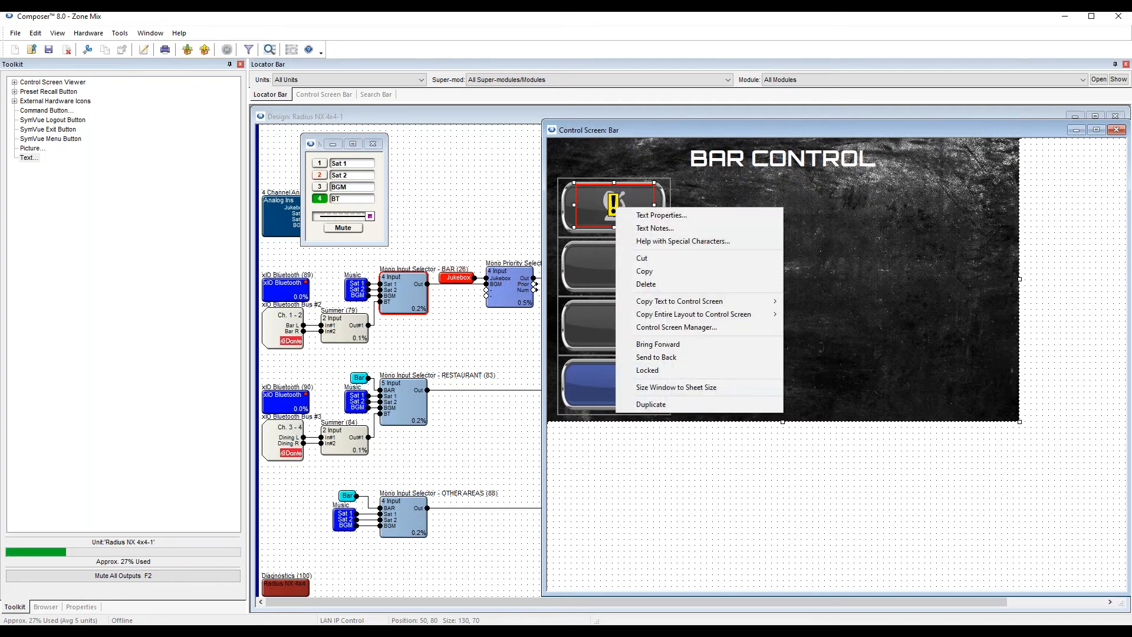
{"action": "right_click", "coordinate": [604, 207]}
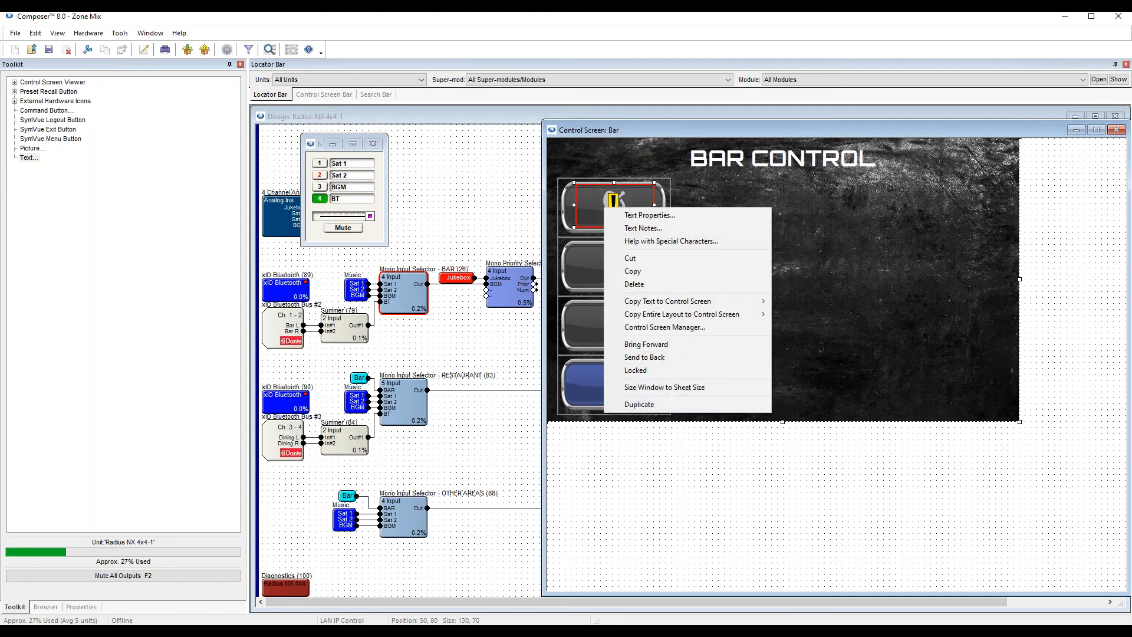
{"action": "left_click", "coordinate": [649, 406]}
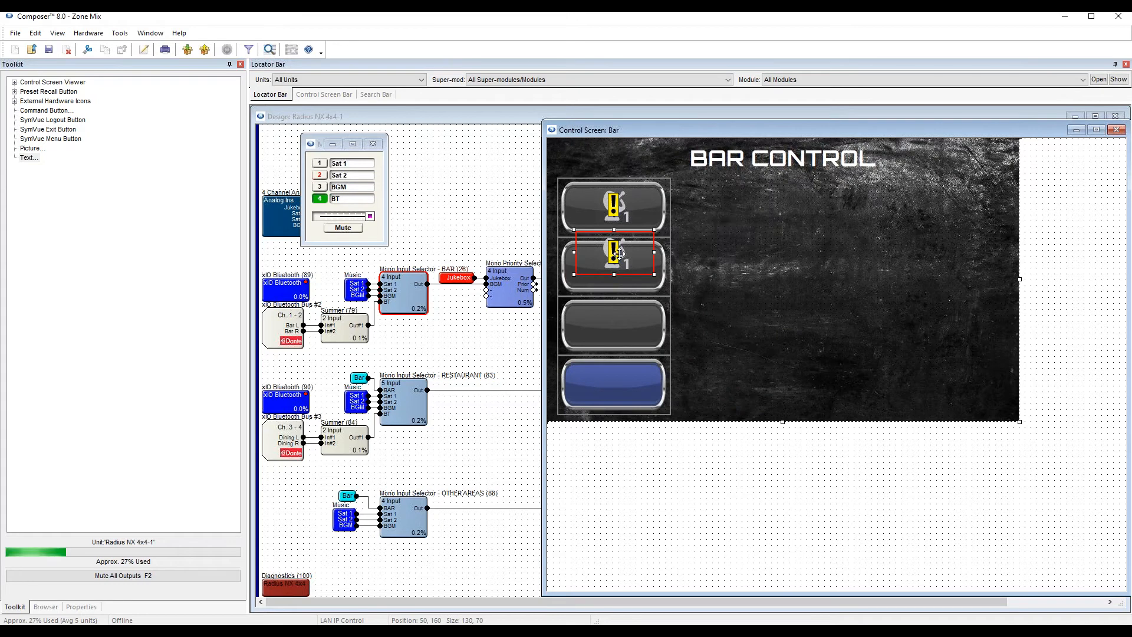
{"action": "left_click_drag", "start_coordinate": [619, 252], "coordinate": [621, 264]}
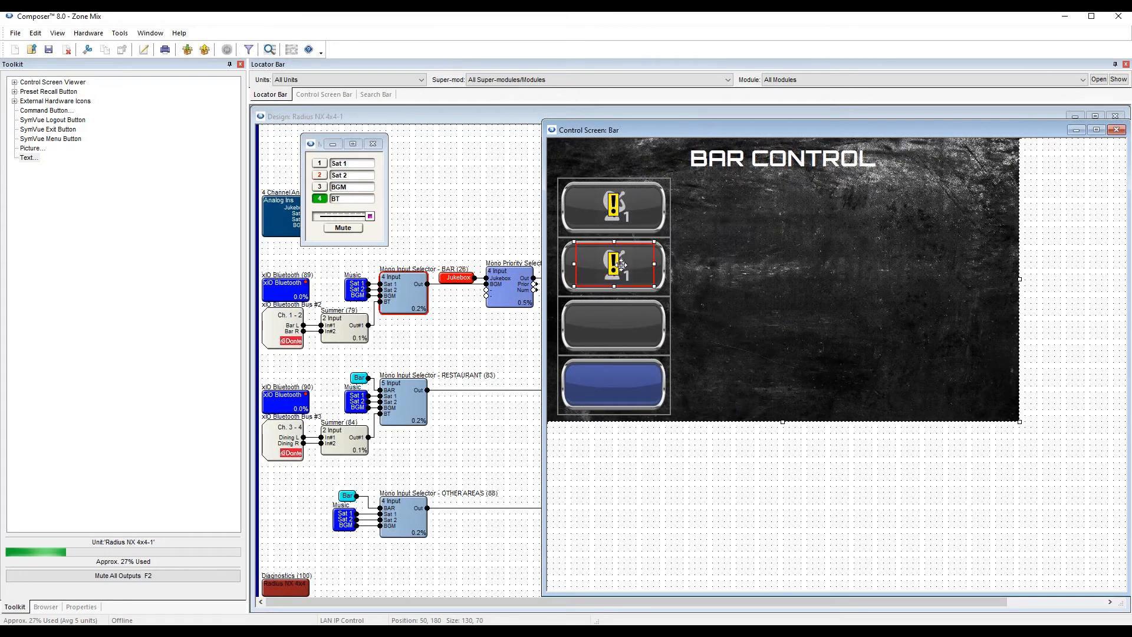
Change the duplicate's symbol to custom symbol 4, the satellite 2 icon, and preview it outside edit mode.
{"action": "left_click", "coordinate": [83, 607]}
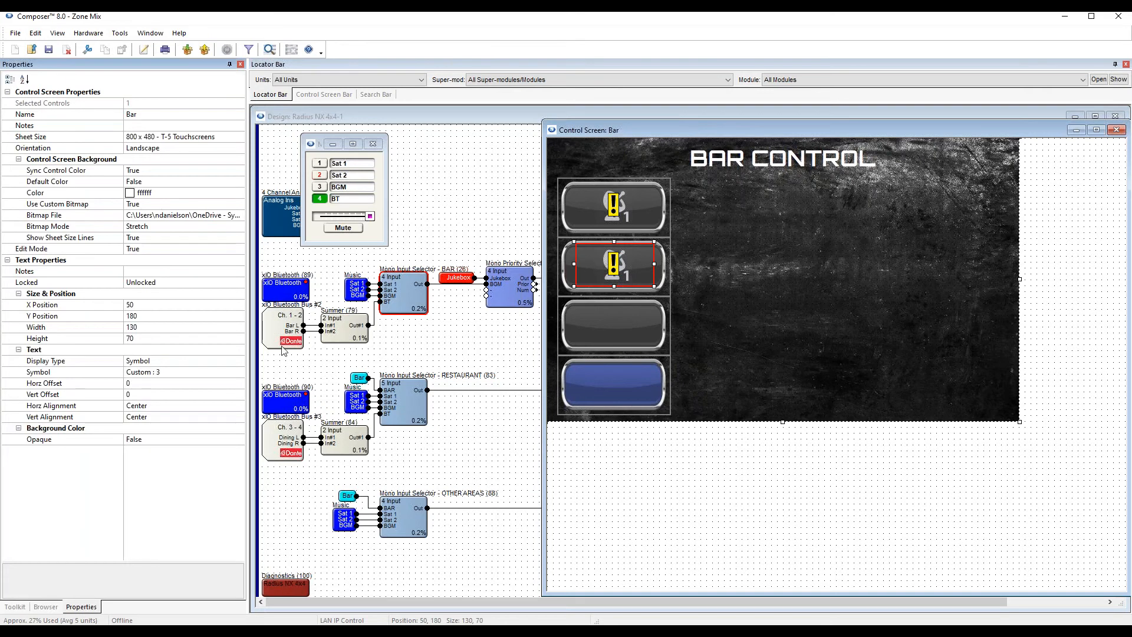
{"action": "left_click", "coordinate": [155, 376]}
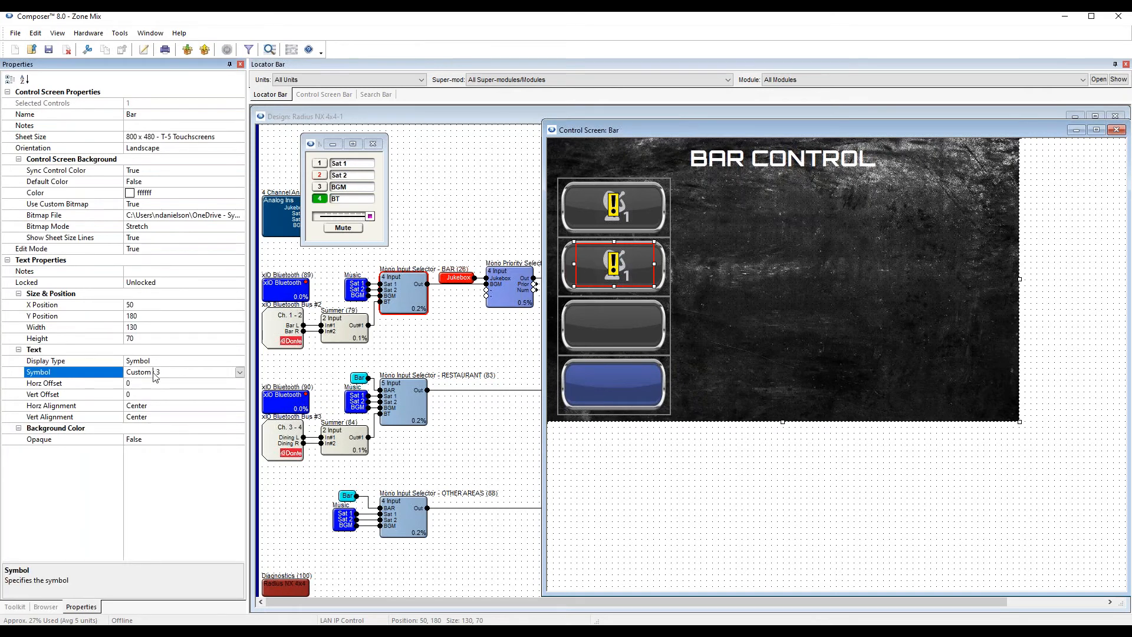
{"action": "left_click", "coordinate": [240, 372]}
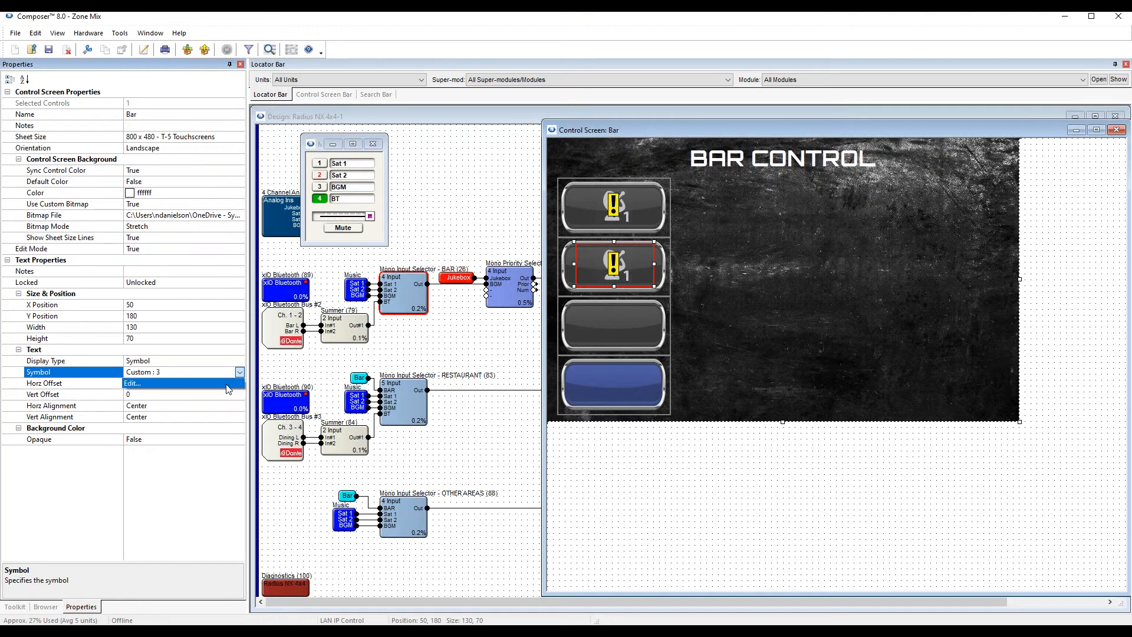
{"action": "left_click", "coordinate": [229, 385]}
{"action": "left_click", "coordinate": [225, 227]}
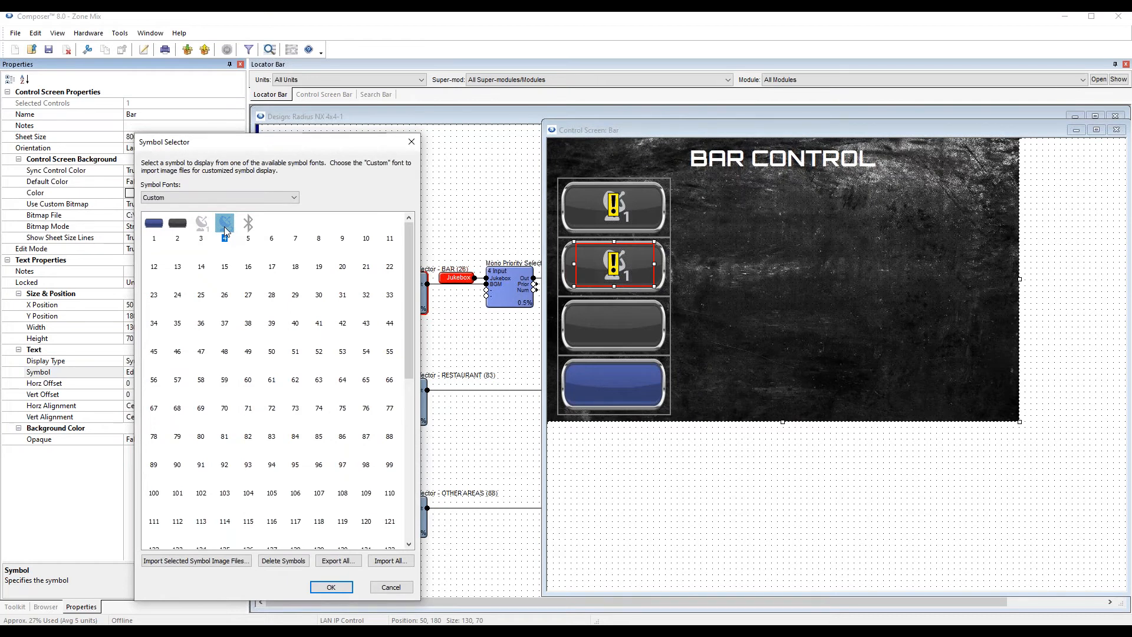
{"action": "left_click", "coordinate": [331, 587]}
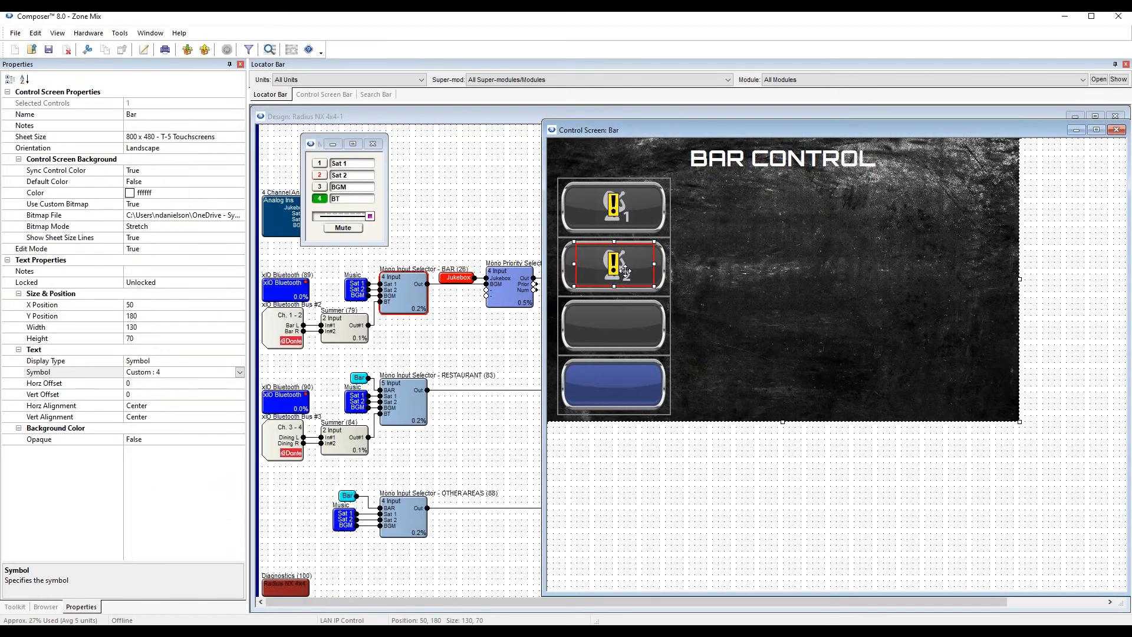
{"action": "key", "text": "ctrl+e"}
{"action": "key", "text": "ctrl+e"}
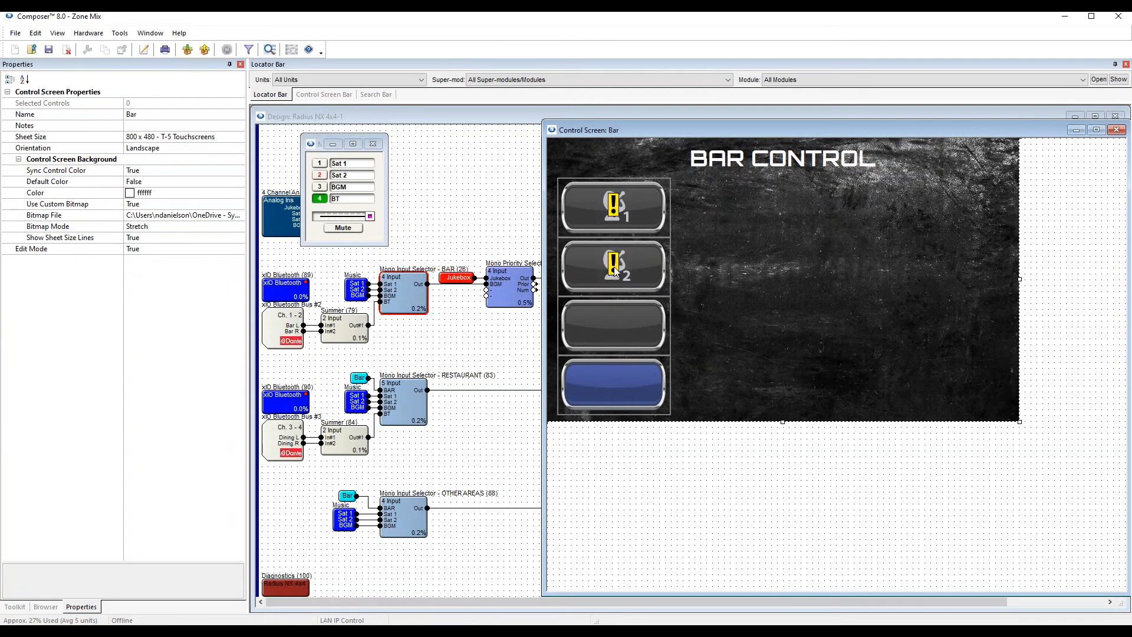
Duplicate the satellite 2 symbol and place the copy over the Input 4 button at position 50, 380.
{"action": "left_click", "coordinate": [613, 271]}
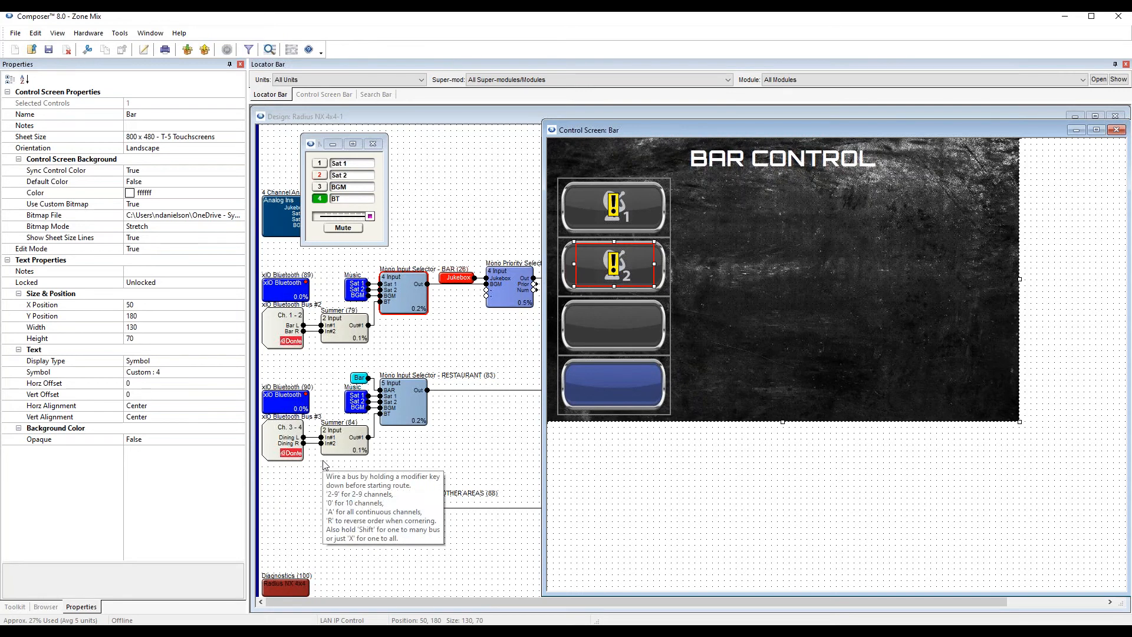
{"action": "left_click", "coordinate": [651, 466]}
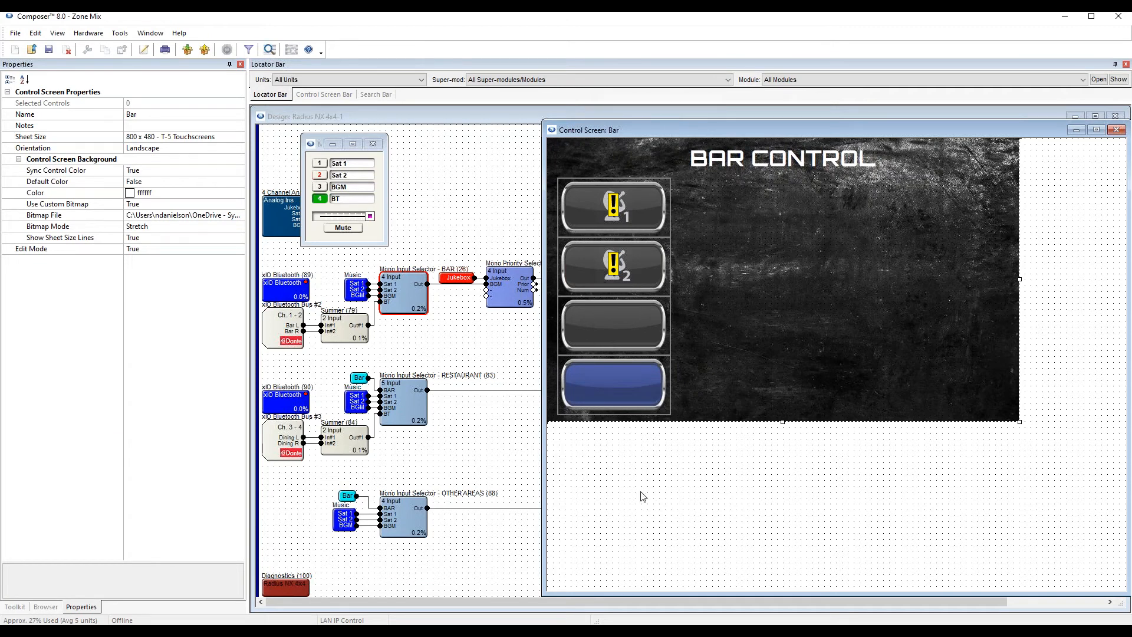
{"action": "left_click", "coordinate": [611, 268]}
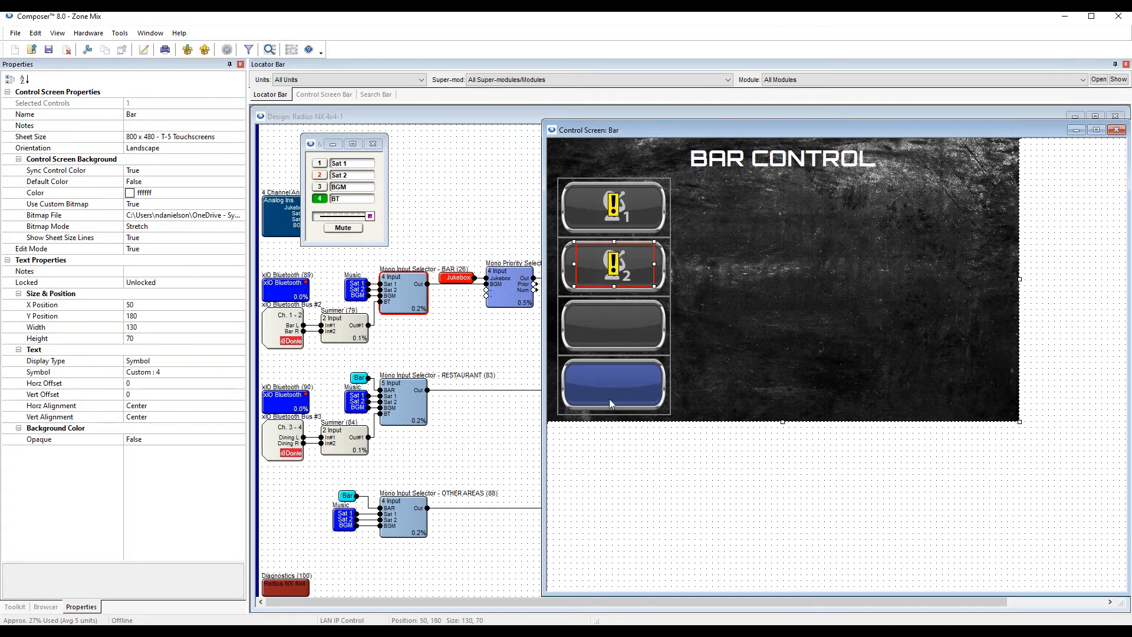
{"action": "right_click", "coordinate": [616, 269]}
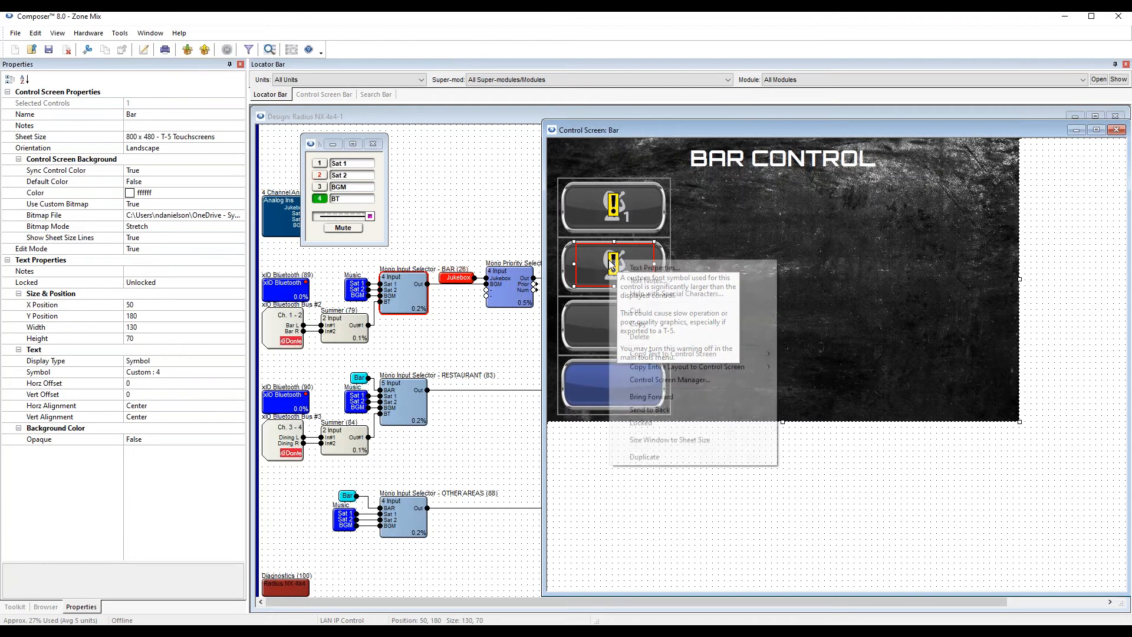
{"action": "left_click", "coordinate": [645, 457]}
{"action": "left_click_drag", "start_coordinate": [612, 303], "coordinate": [611, 374]}
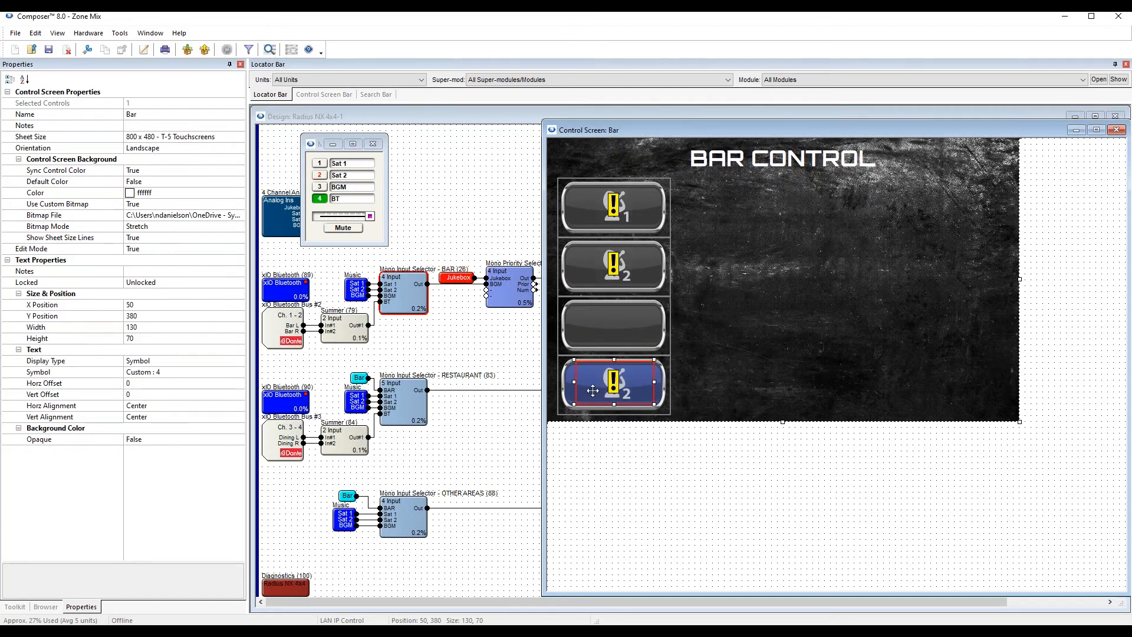
Change the symbol over the Input 4 button to custom symbol 5, the Bluetooth icon.
{"action": "left_click", "coordinate": [198, 373]}
{"action": "left_click", "coordinate": [240, 372]}
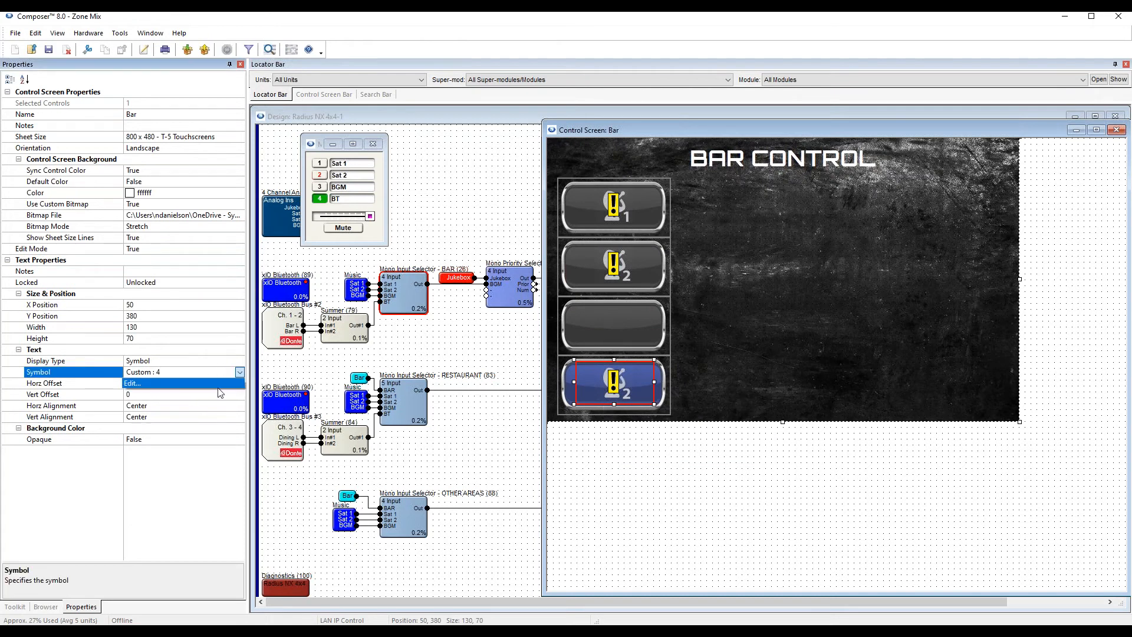
{"action": "left_click", "coordinate": [215, 384]}
{"action": "left_click", "coordinate": [248, 223]}
{"action": "left_click", "coordinate": [329, 587]}
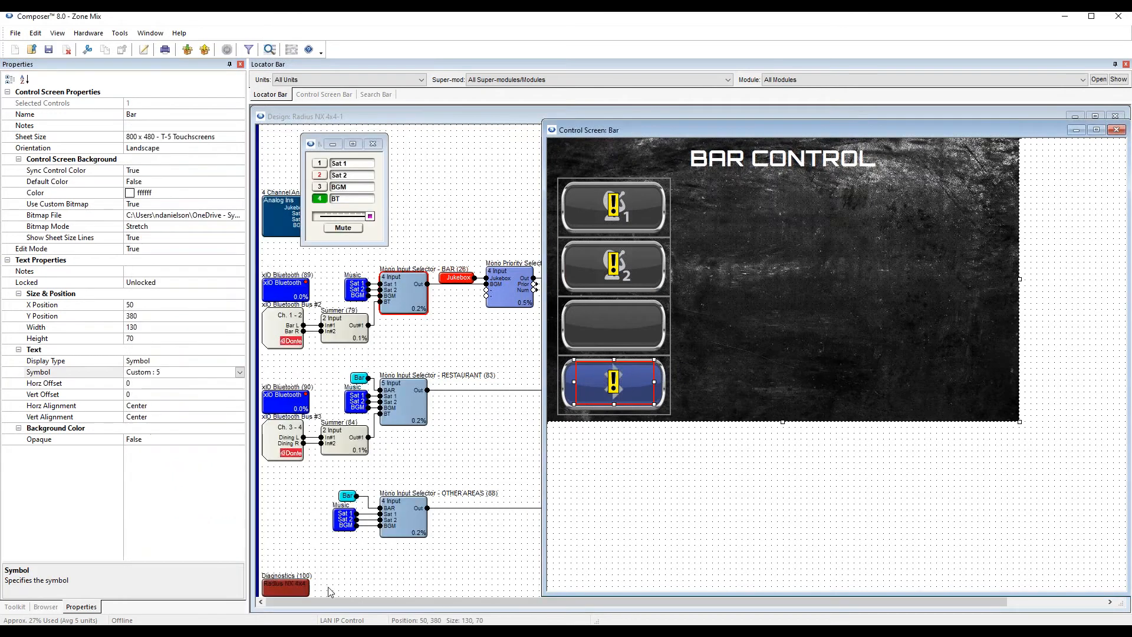
Nudge the Bluetooth symbol down one step, reduce its height by one step, and turn edit mode off.
{"action": "key", "text": "ctrl+e"}
{"action": "key", "text": "ctrl+e"}
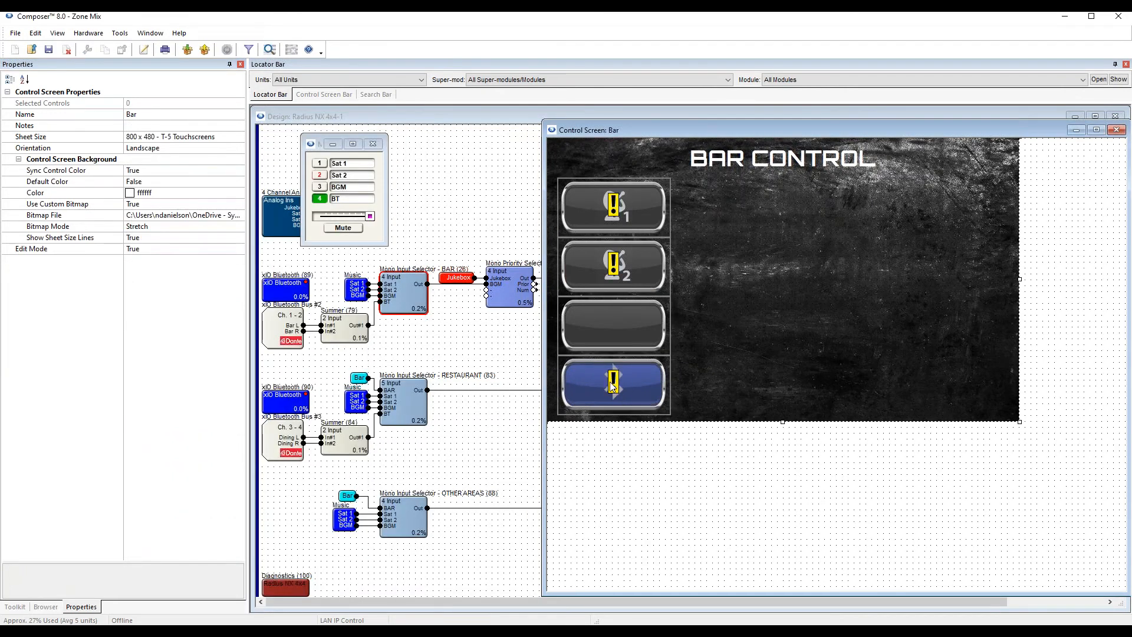
{"action": "key", "text": "Down"}
{"action": "key", "text": "shift+Up"}
{"action": "key", "text": "ctrl+e"}
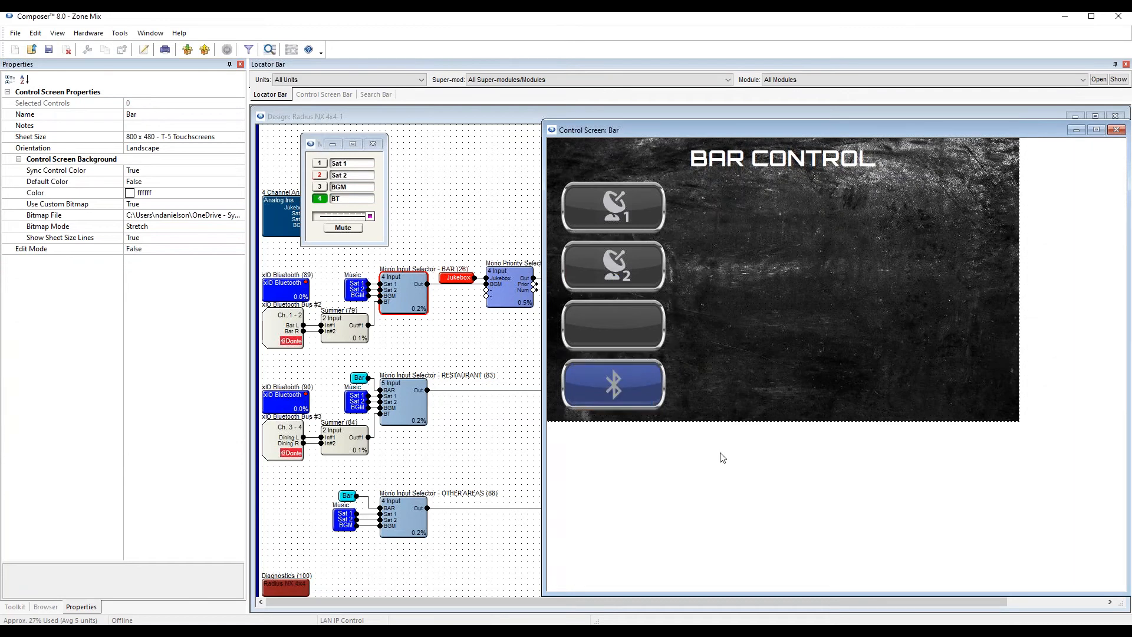
Test the selector by activating Input 3, Input 2, Input 1 and Input 3 again on the Bar screen.
{"action": "left_click", "coordinate": [654, 346]}
{"action": "left_click", "coordinate": [660, 284]}
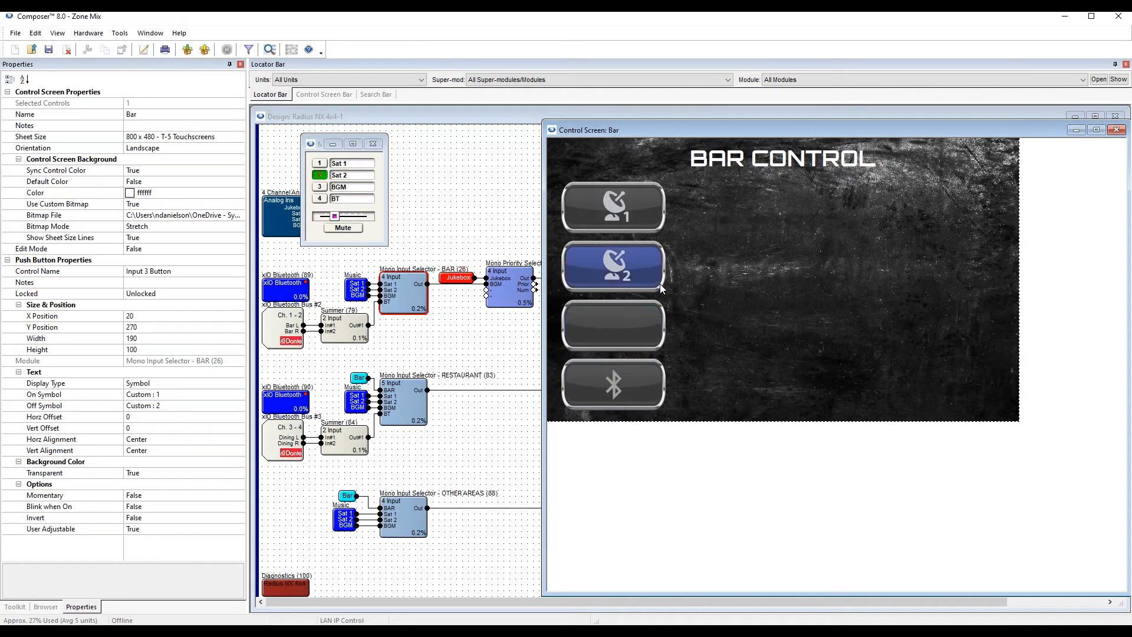
{"action": "left_click", "coordinate": [649, 226]}
{"action": "left_click", "coordinate": [649, 323]}
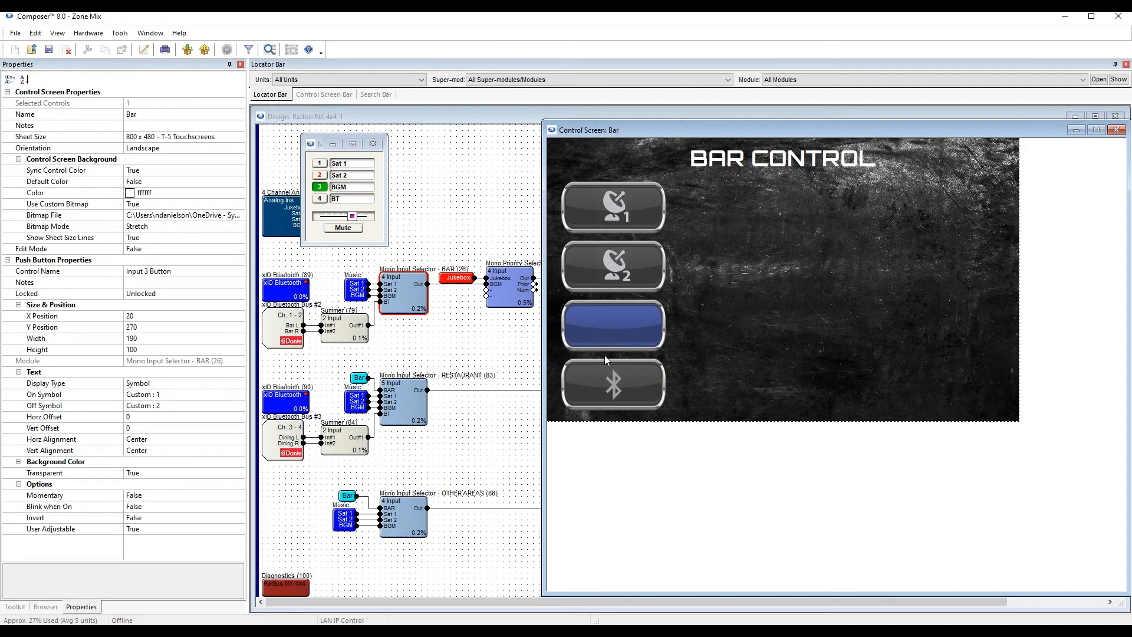
{"action": "left_click", "coordinate": [677, 522]}
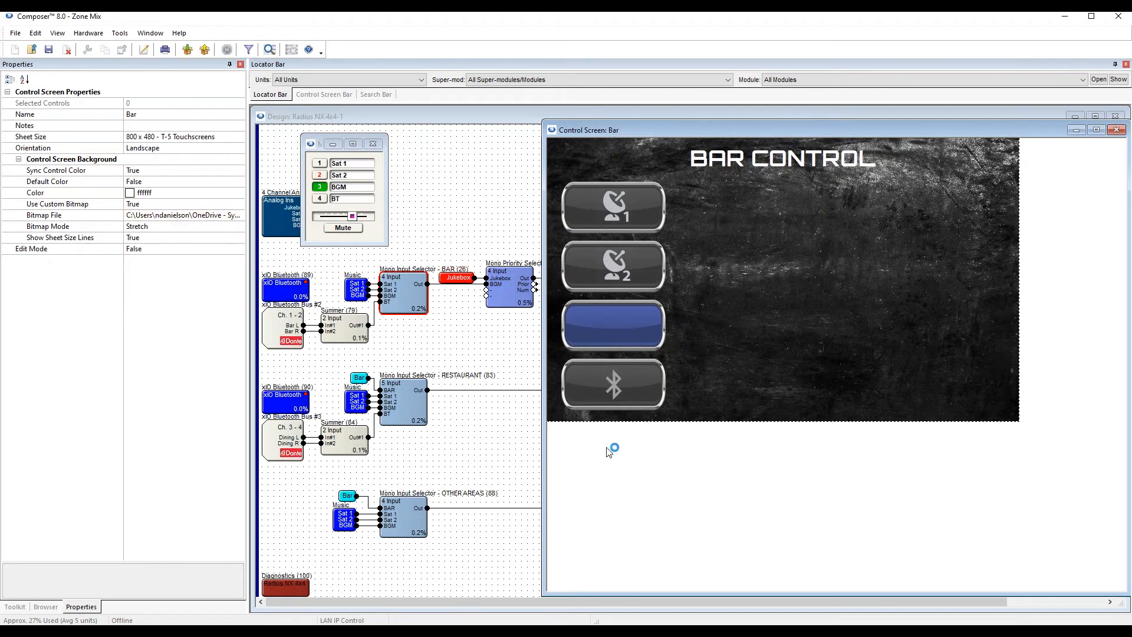
Add a new text object at the Input 3 button, clear its default text and set its font to FontAwesome.
{"action": "left_click", "coordinate": [11, 608]}
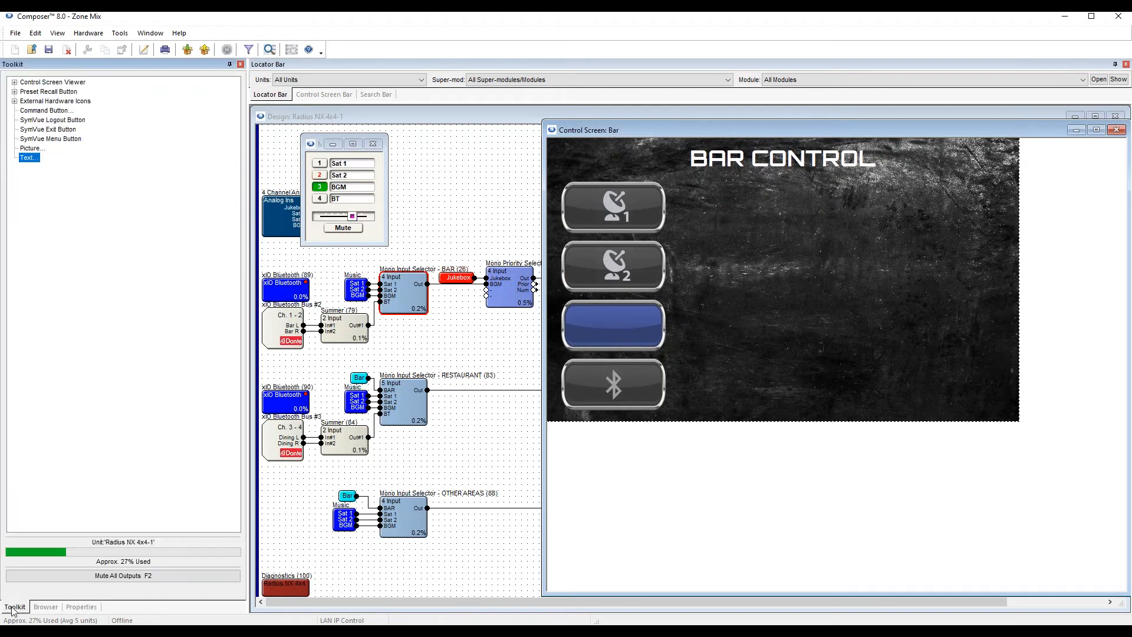
{"action": "left_click_drag", "start_coordinate": [30, 159], "coordinate": [569, 304]}
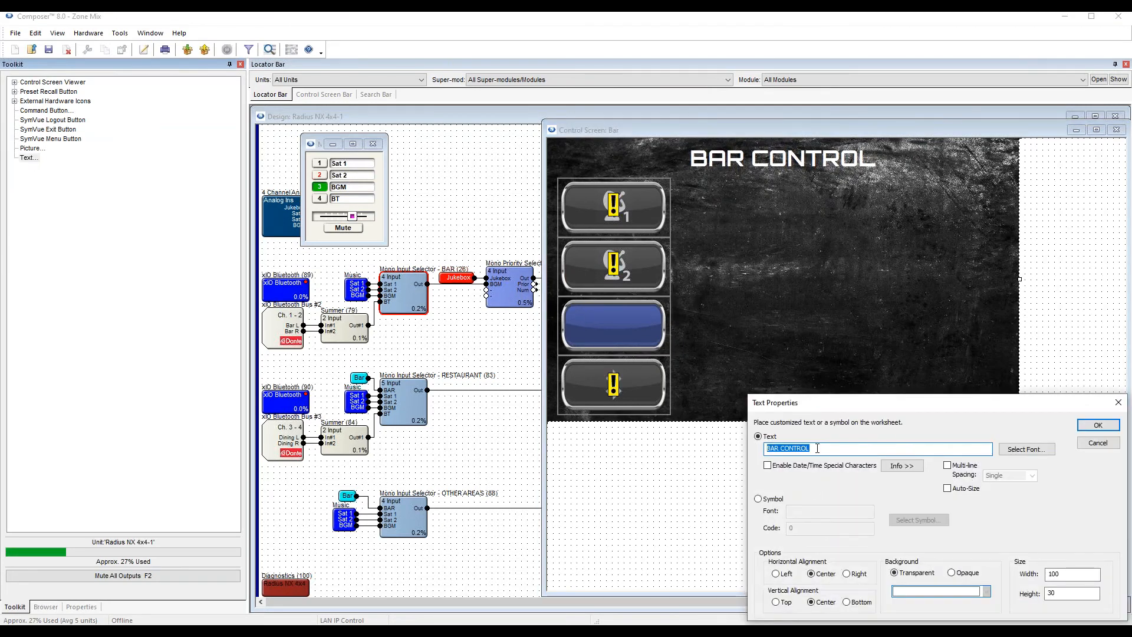
{"action": "key", "text": "BackSpace"}
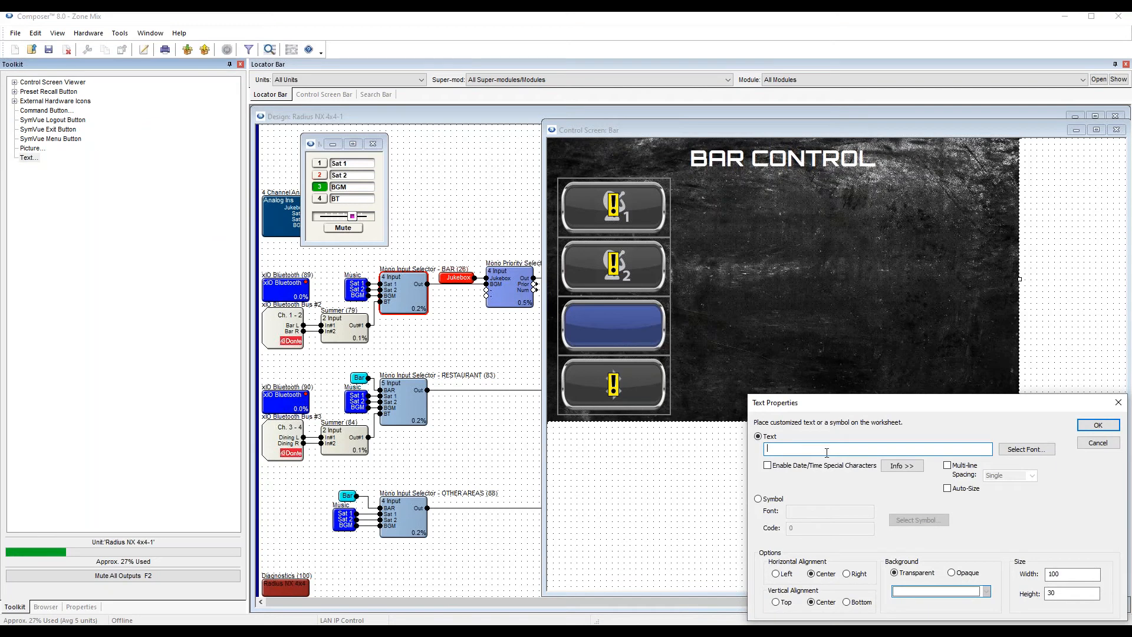
{"action": "left_click", "coordinate": [1021, 451]}
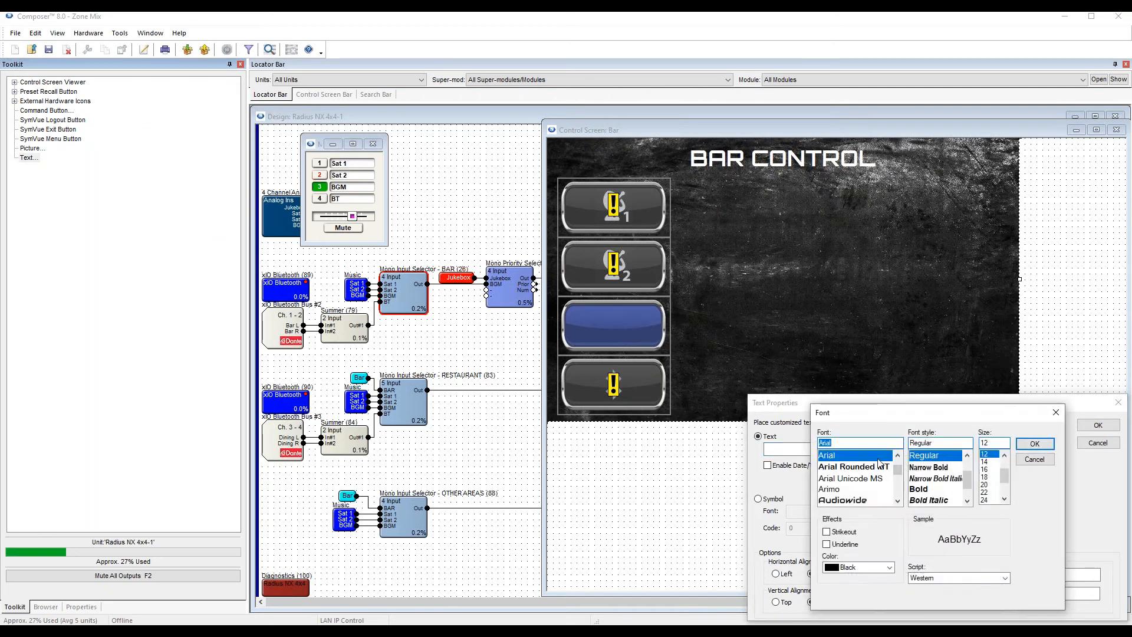
{"action": "type", "text": "font"}
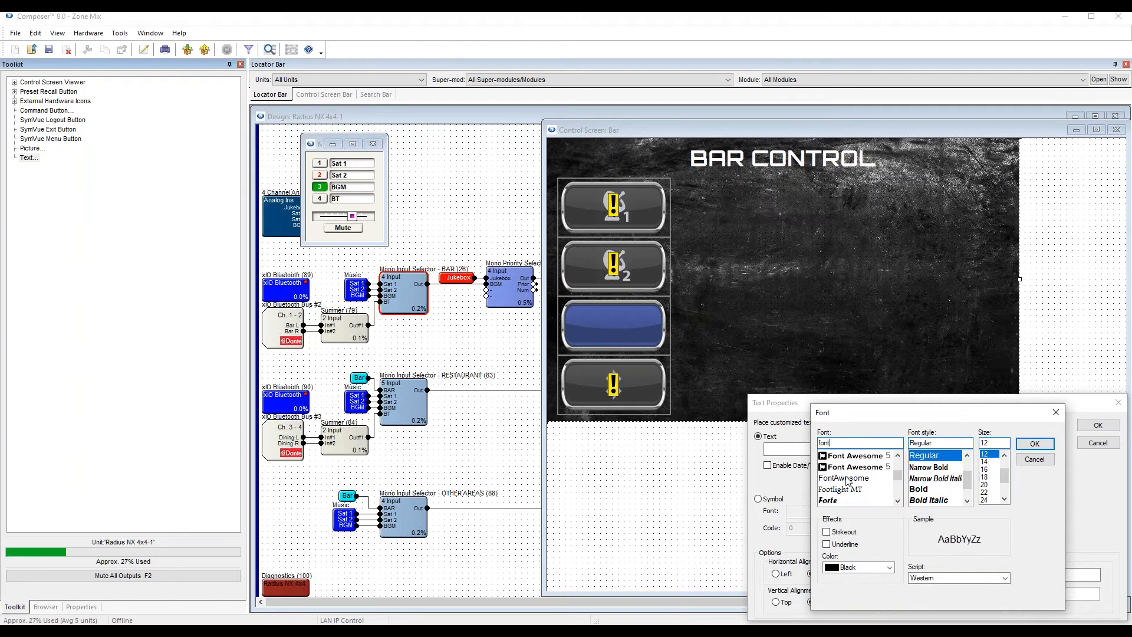
{"action": "left_click", "coordinate": [847, 479]}
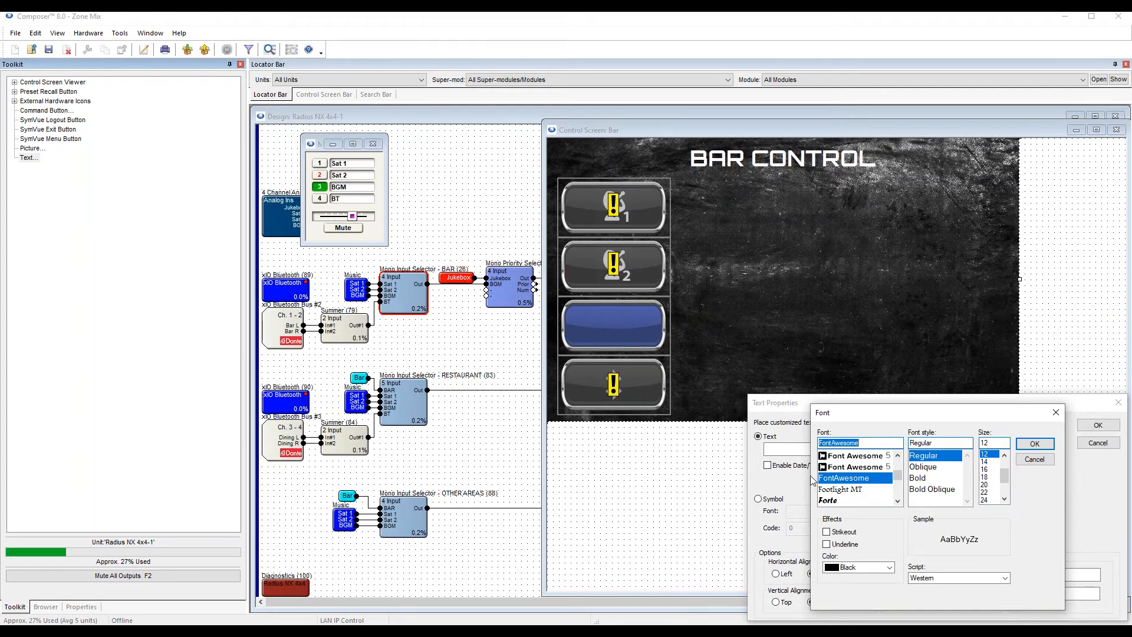
{"action": "left_click", "coordinate": [1035, 445]}
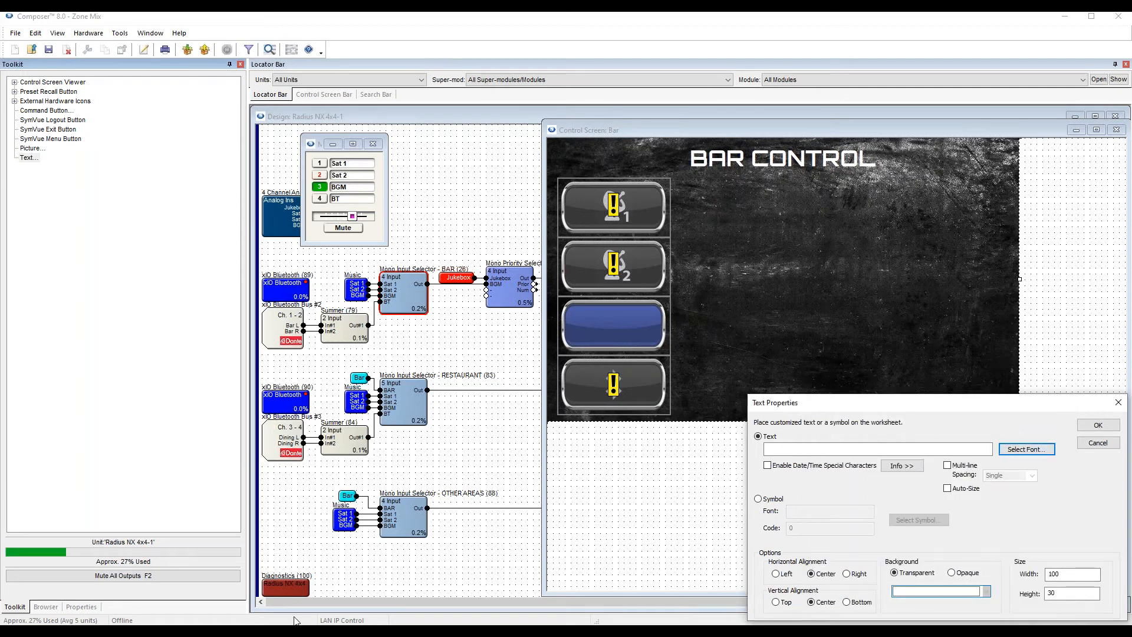
Switch to the Font Awesome website in the browser and search its icons for "music".
{"action": "left_click", "coordinate": [276, 630]}
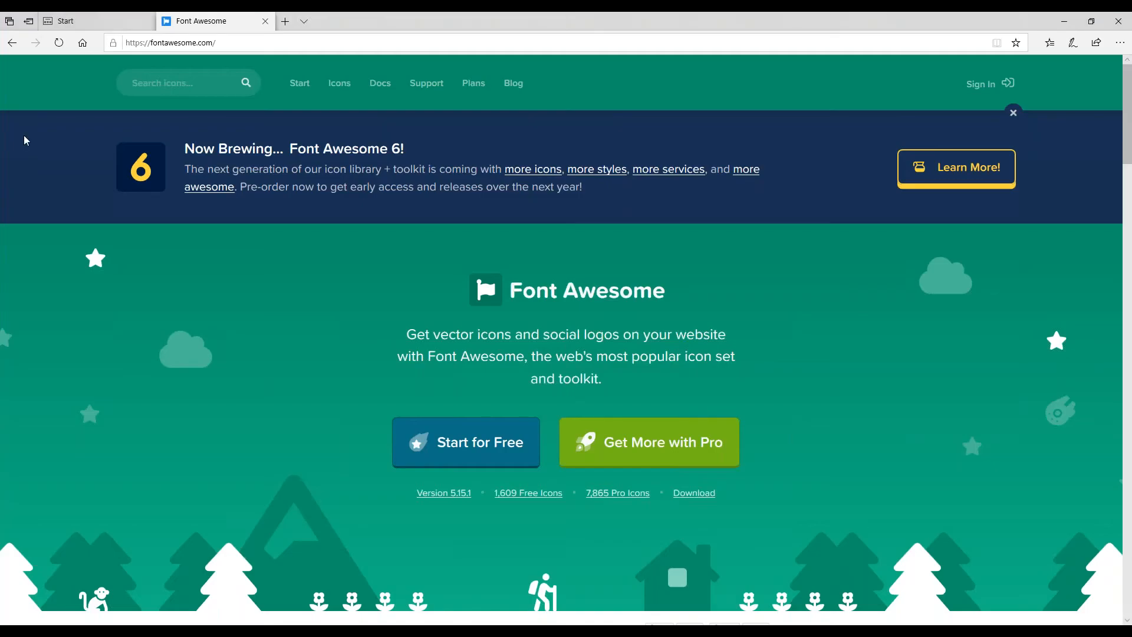
{"action": "left_click", "coordinate": [163, 47]}
{"action": "left_click", "coordinate": [187, 43]}
{"action": "left_click", "coordinate": [170, 371]}
{"action": "left_click", "coordinate": [195, 80]}
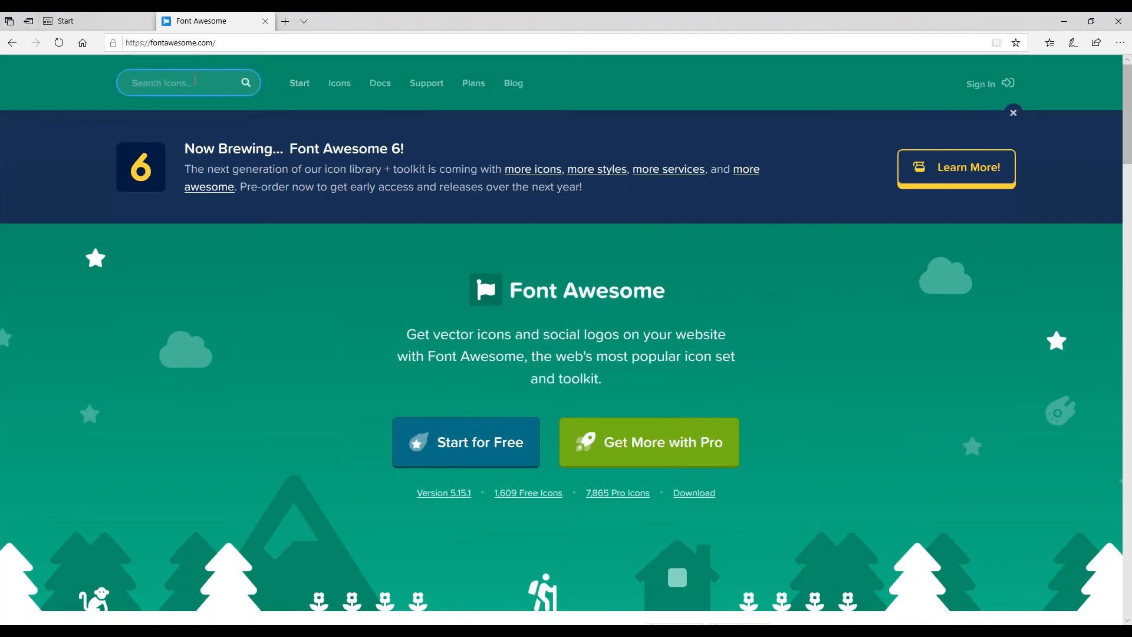
{"action": "type", "text": "music"}
{"action": "key", "text": "Return"}
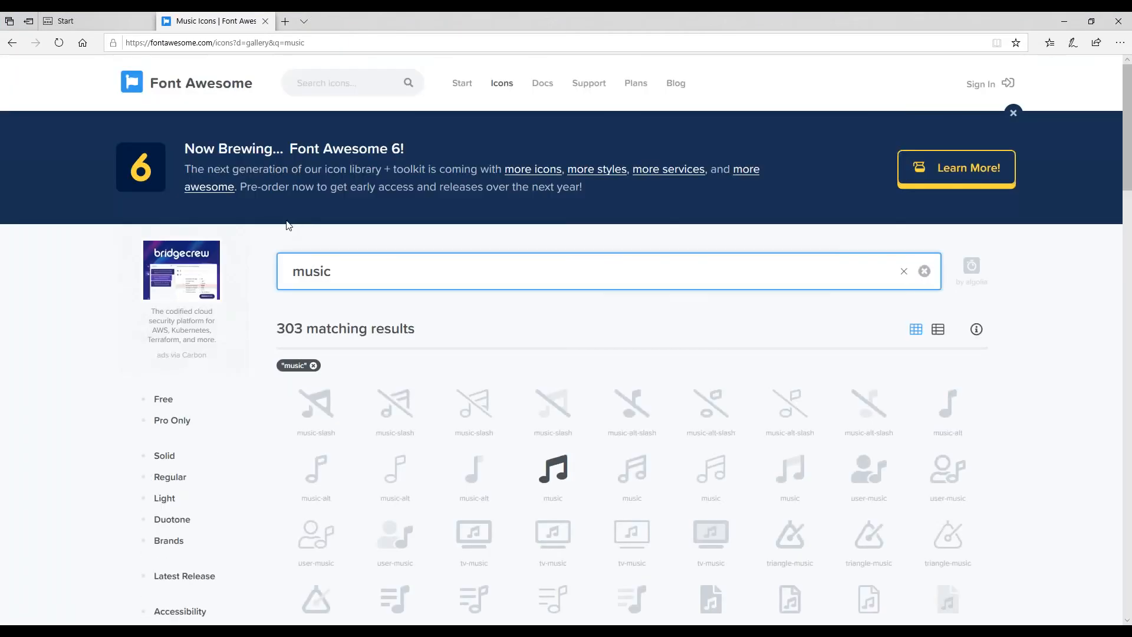
Open the solid-style music icon from the search results and copy its glyph.
{"action": "scroll", "coordinate": [553, 401], "scroll_direction": "down", "scroll_amount": 3}
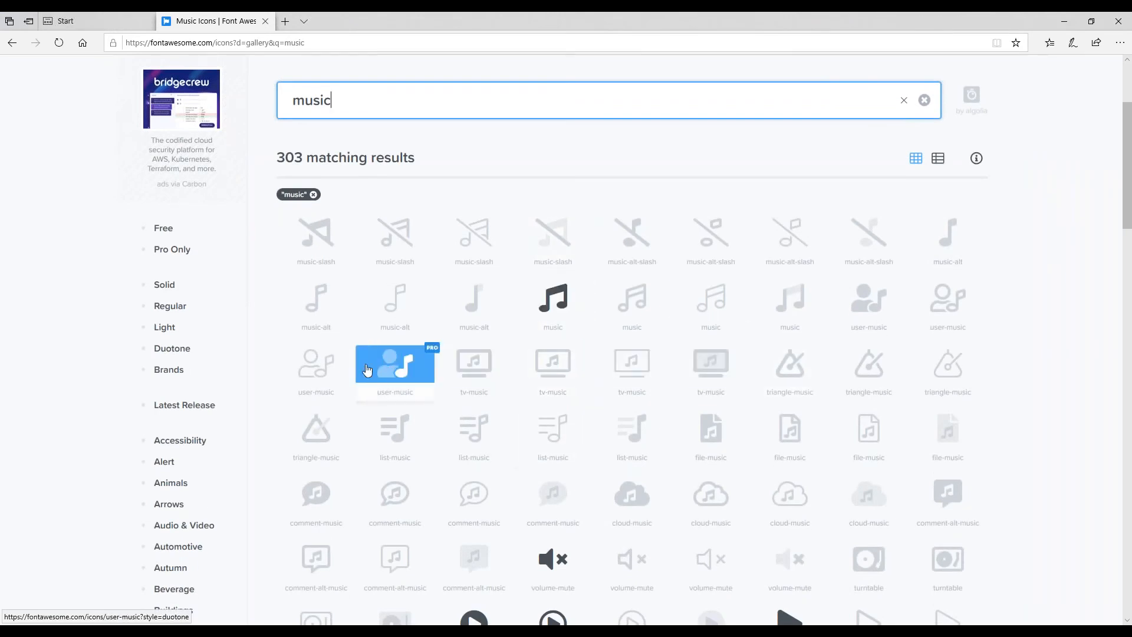
{"action": "left_click", "coordinate": [545, 302]}
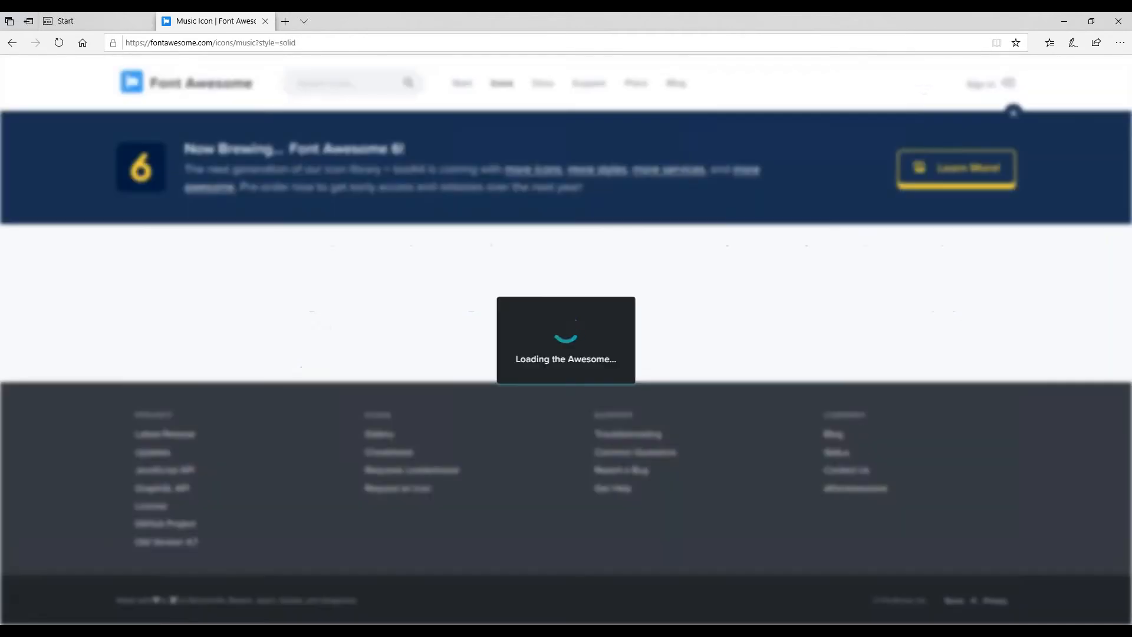
{"action": "scroll", "coordinate": [593, 313], "scroll_direction": "down", "scroll_amount": 3}
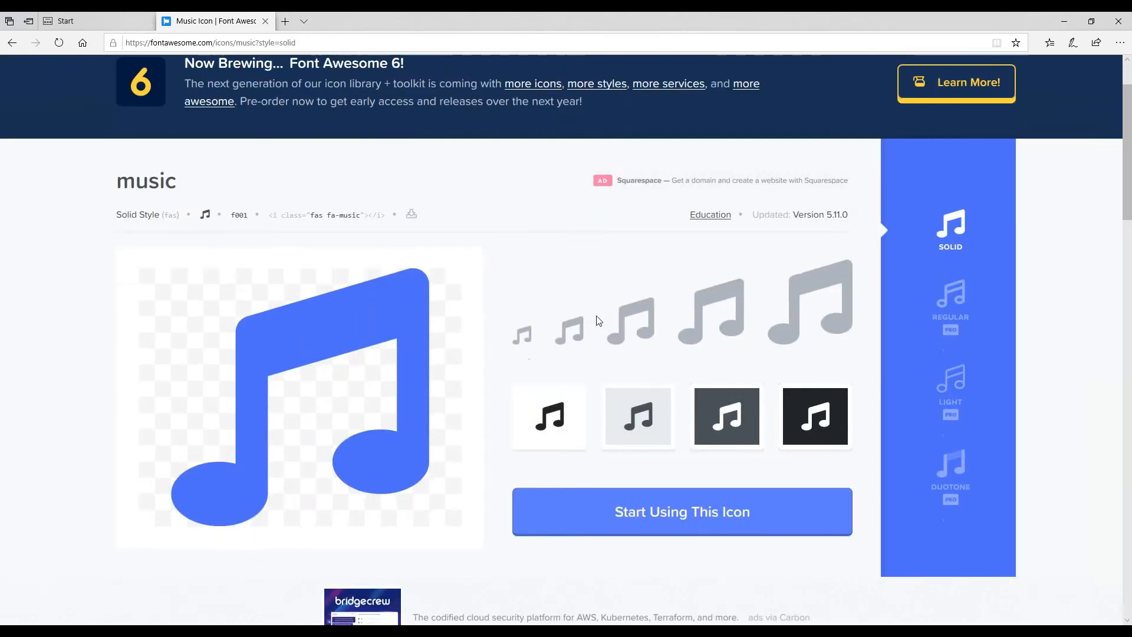
{"action": "scroll", "coordinate": [540, 266], "scroll_direction": "up", "scroll_amount": 3}
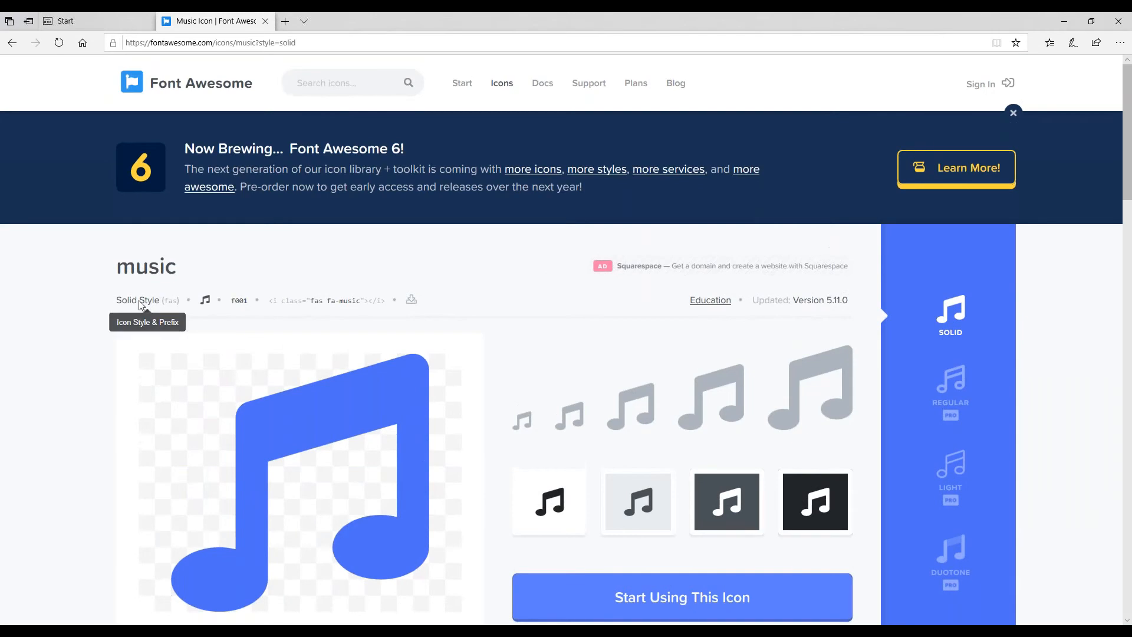
{"action": "left_click", "coordinate": [205, 303]}
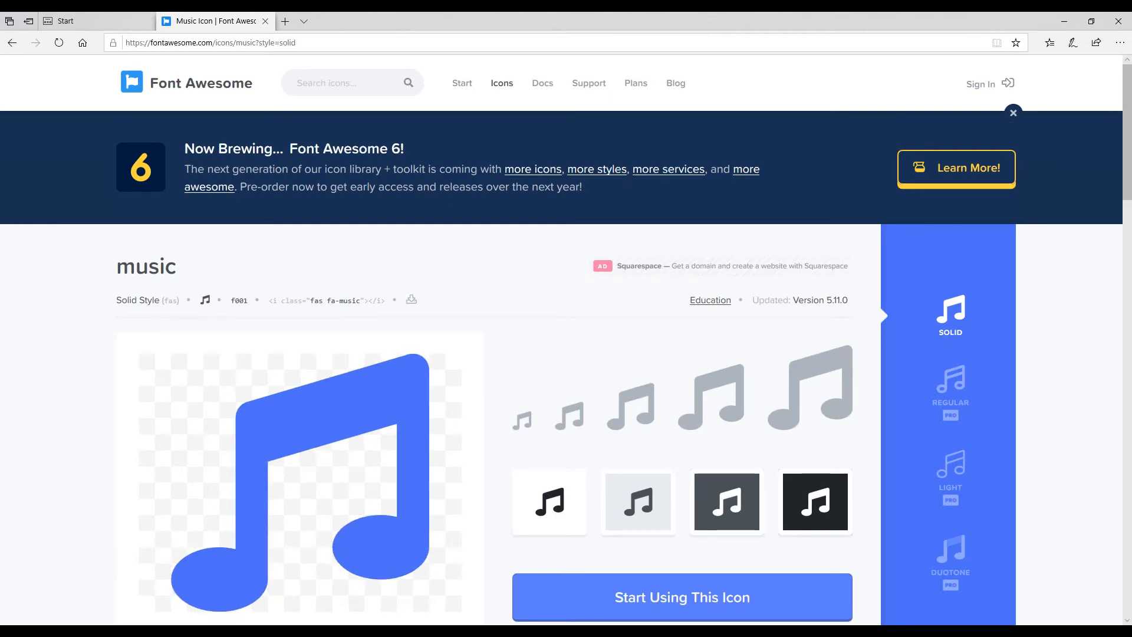
Switch back to Composer, paste the music glyph into the new text object, create it, and enlarge it to 110 by 50.
{"action": "left_click", "coordinate": [427, 630]}
{"action": "left_click", "coordinate": [791, 449]}
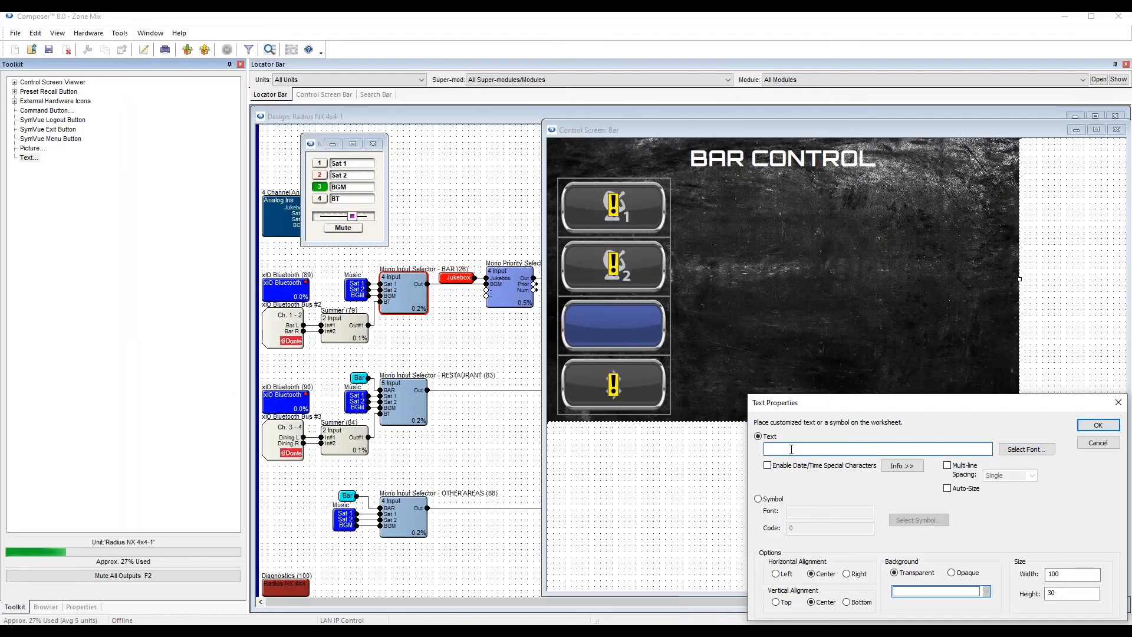
{"action": "key", "text": "ctrl+v"}
{"action": "left_click_drag", "start_coordinate": [848, 411], "coordinate": [790, 267]}
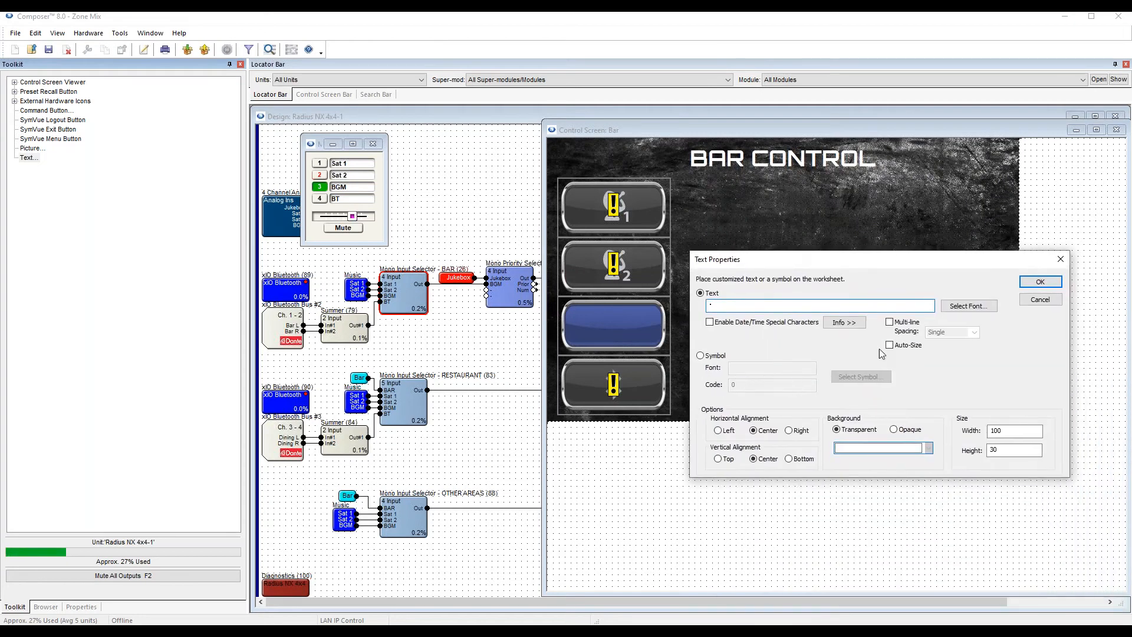
{"action": "left_click", "coordinate": [1041, 282]}
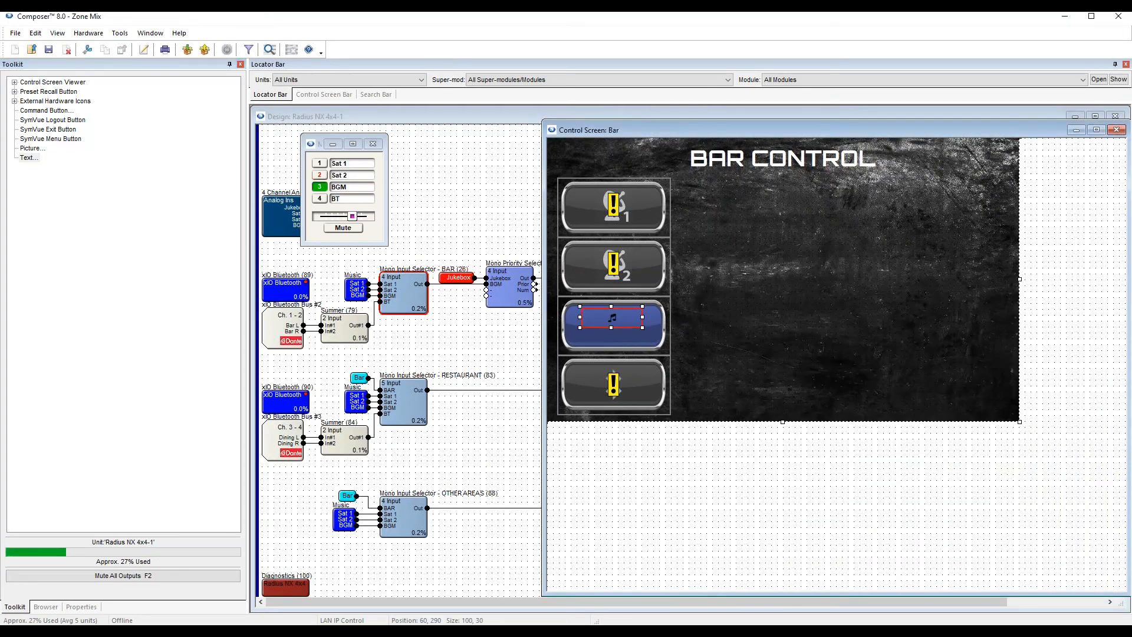
{"action": "mouse_move", "coordinate": [641, 327]}
{"action": "left_mouse_down"}
{"action": "mouse_move", "coordinate": [647, 351]}
{"action": "mouse_move", "coordinate": [648, 340]}
{"action": "left_mouse_up"}
Enlarge the music icon's FontAwesome text first to size 24 and finally to size 36.
{"action": "left_click", "coordinate": [81, 607]}
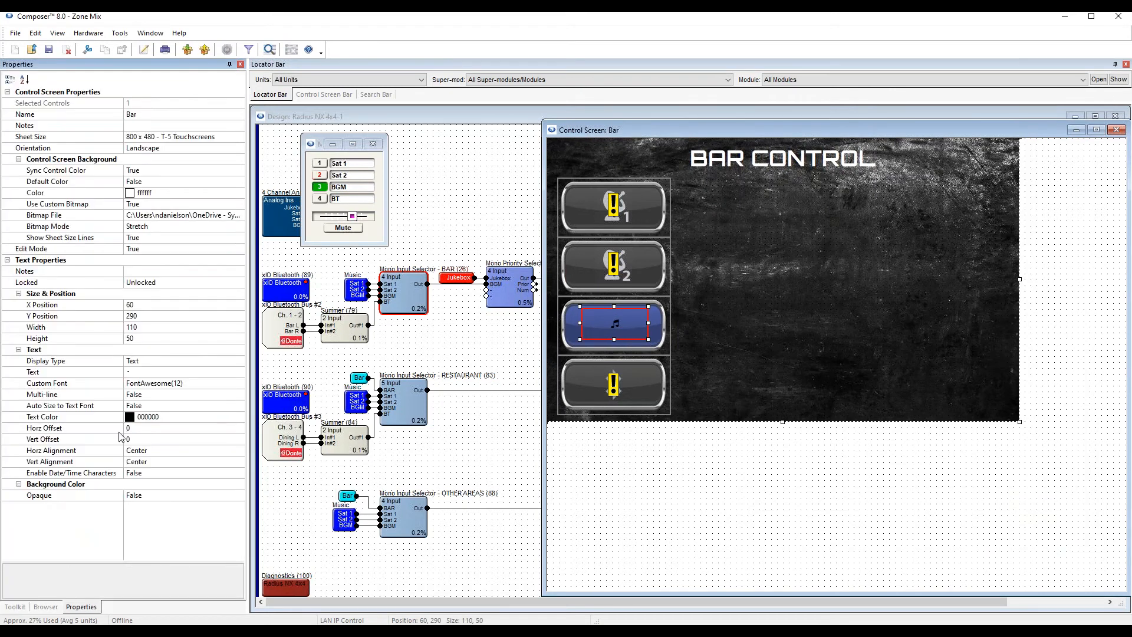
{"action": "left_click", "coordinate": [167, 385]}
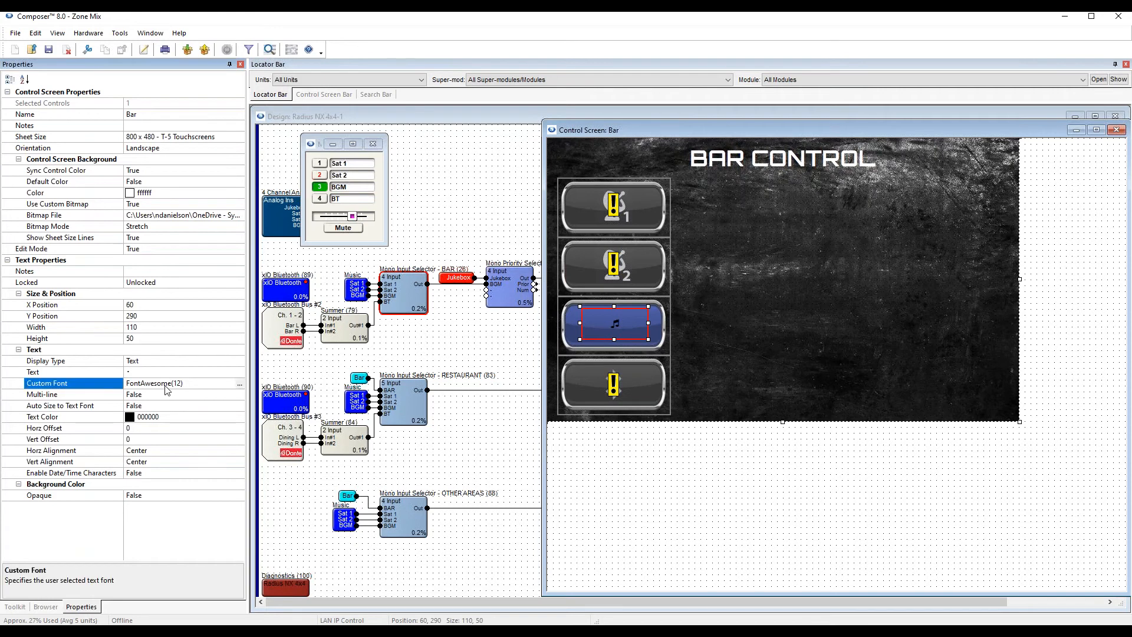
{"action": "left_click", "coordinate": [161, 375]}
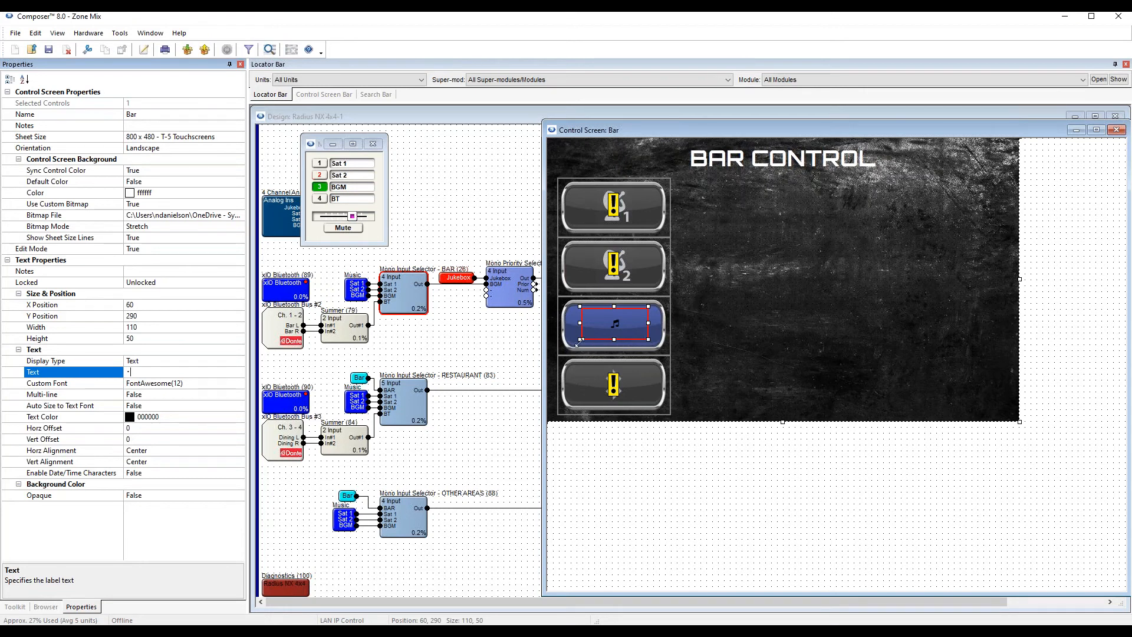
{"action": "left_click", "coordinate": [231, 384]}
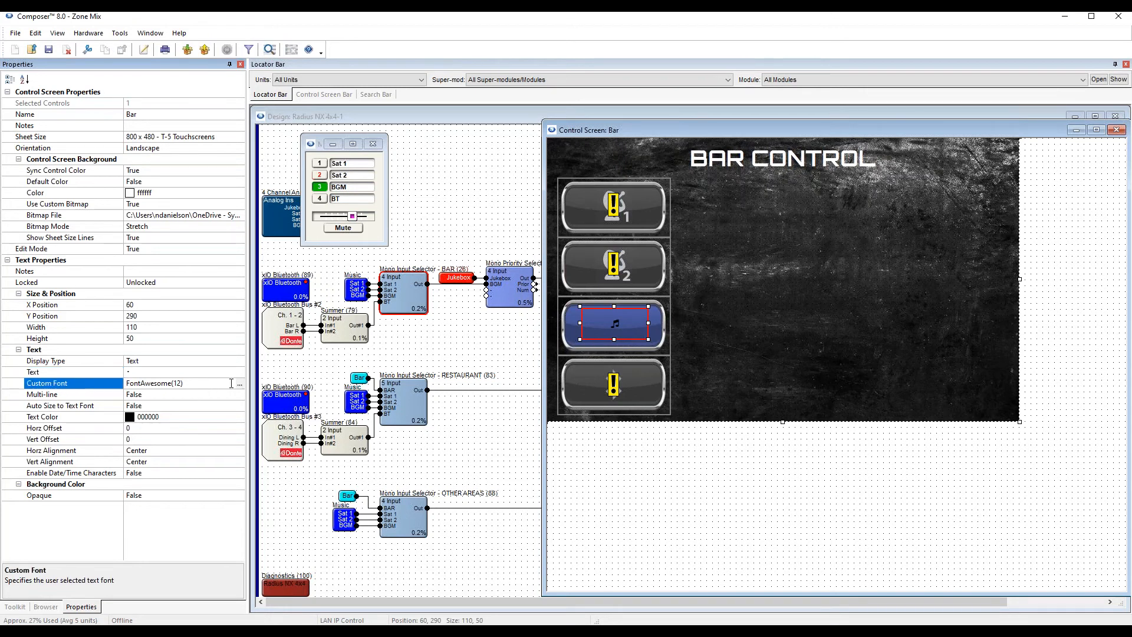
{"action": "left_click", "coordinate": [239, 385]}
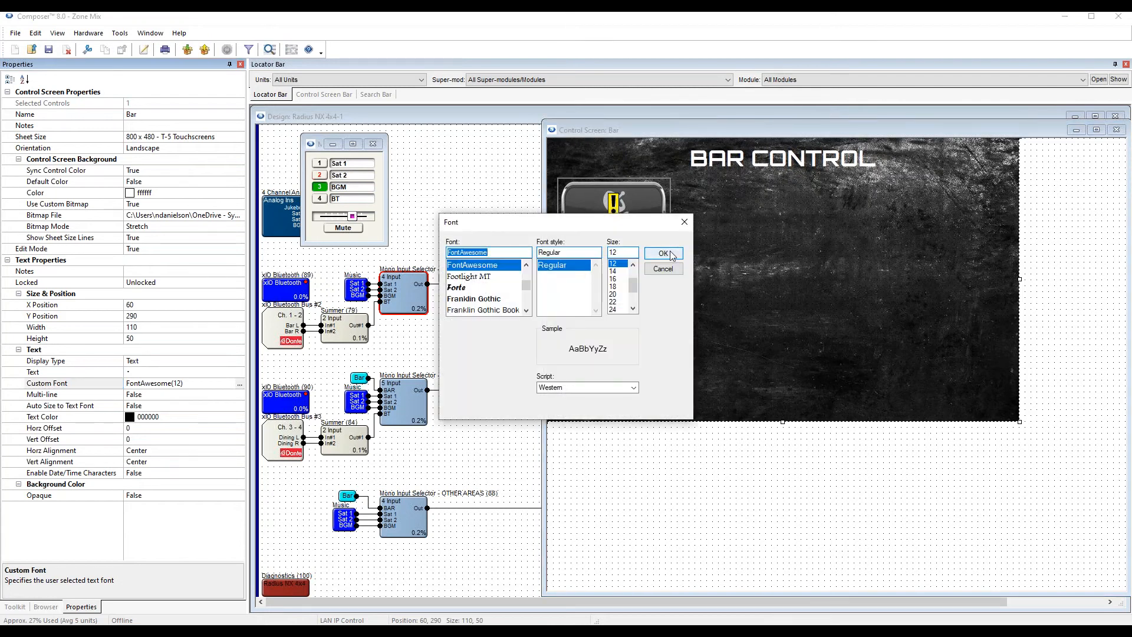
{"action": "left_click", "coordinate": [615, 309]}
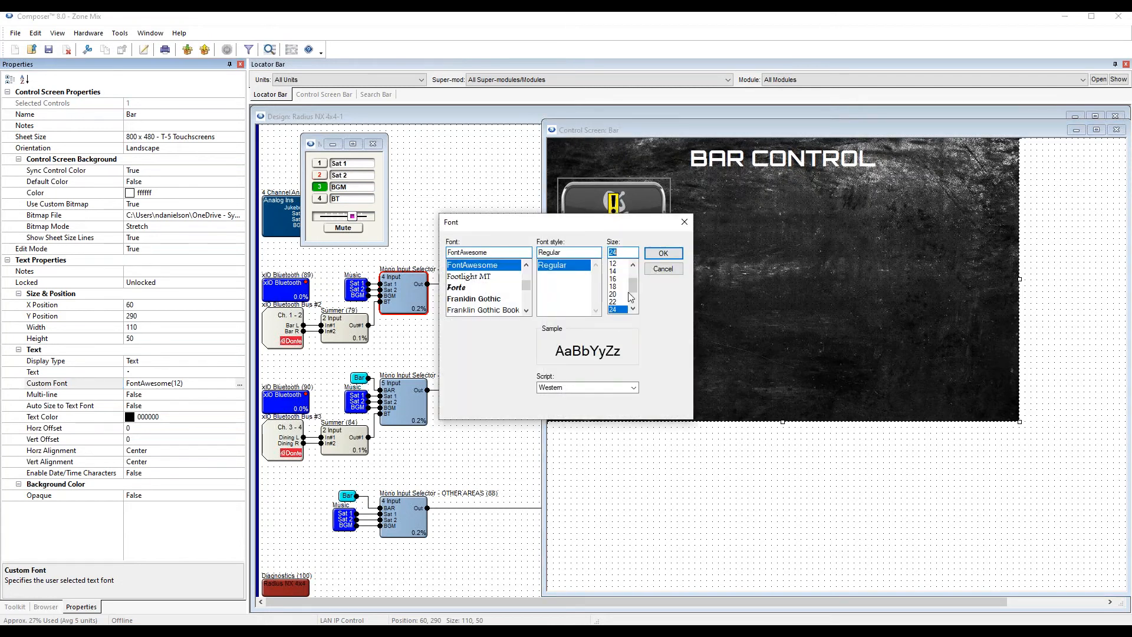
{"action": "left_click", "coordinate": [661, 254]}
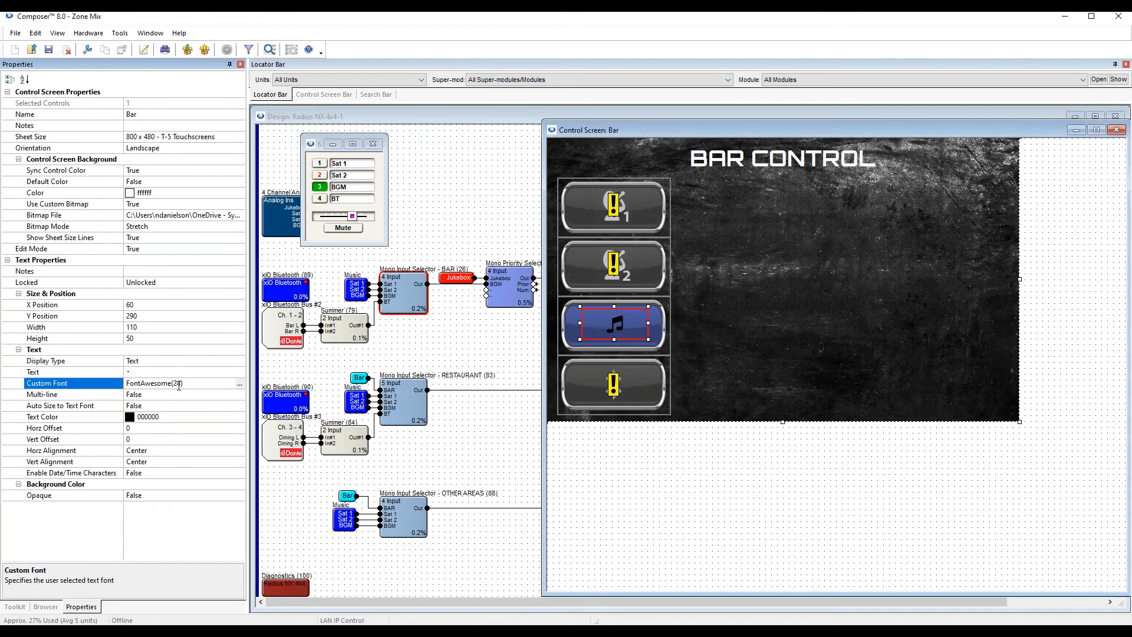
{"action": "left_click", "coordinate": [239, 385]}
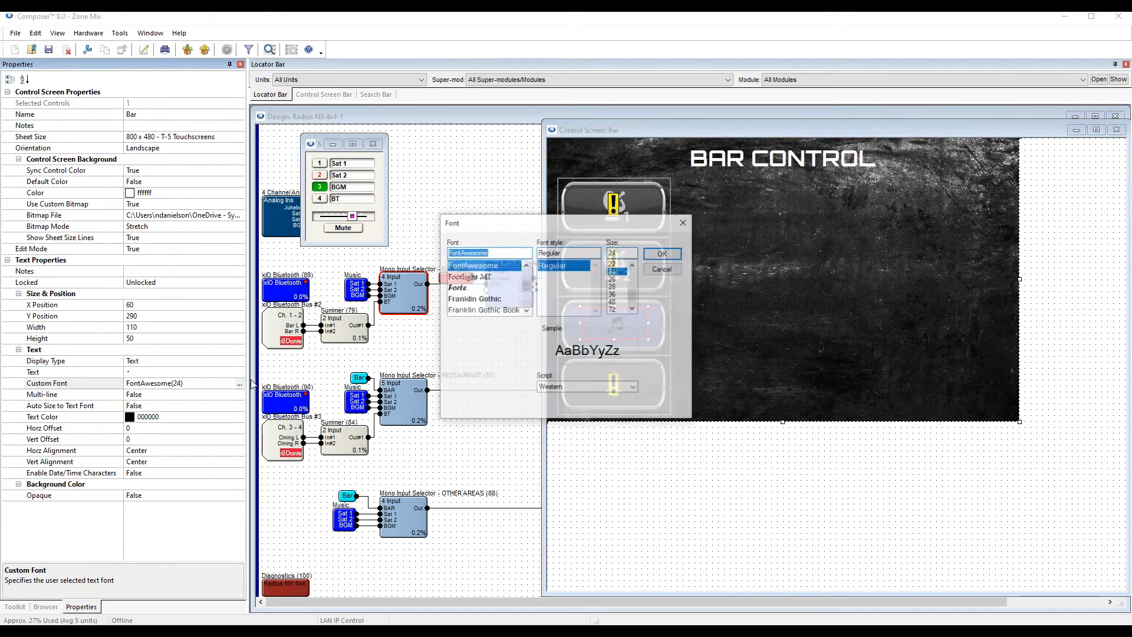
{"action": "left_click", "coordinate": [615, 287]}
{"action": "left_click", "coordinate": [614, 294]}
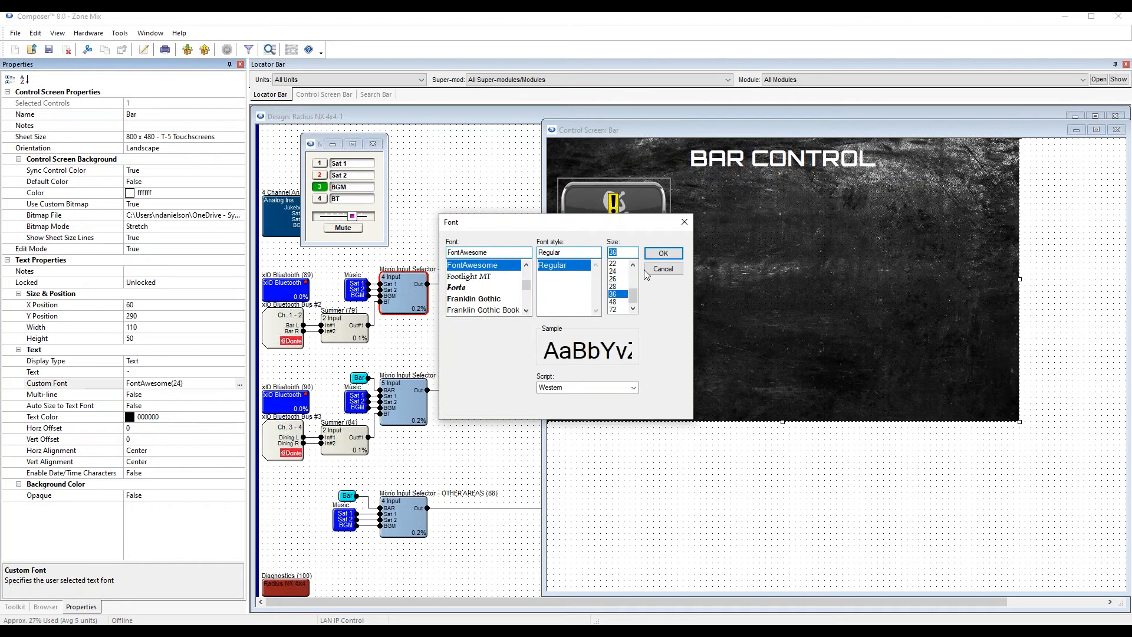
{"action": "left_click", "coordinate": [663, 254]}
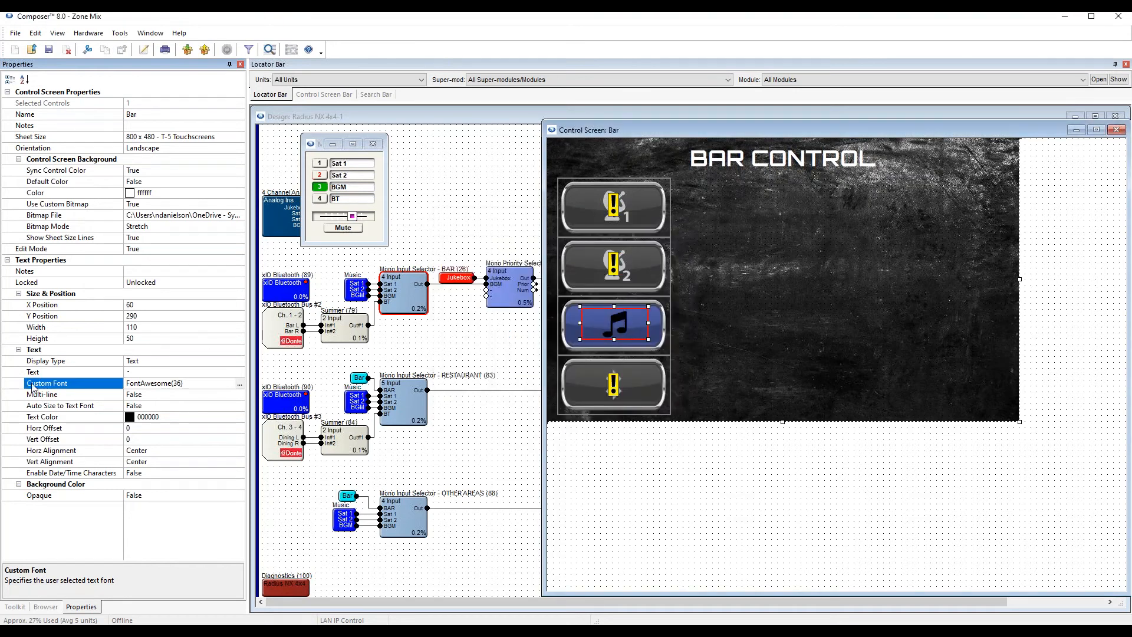
Change the music icon's text color to light grey, c0c0c0.
{"action": "left_click", "coordinate": [147, 418]}
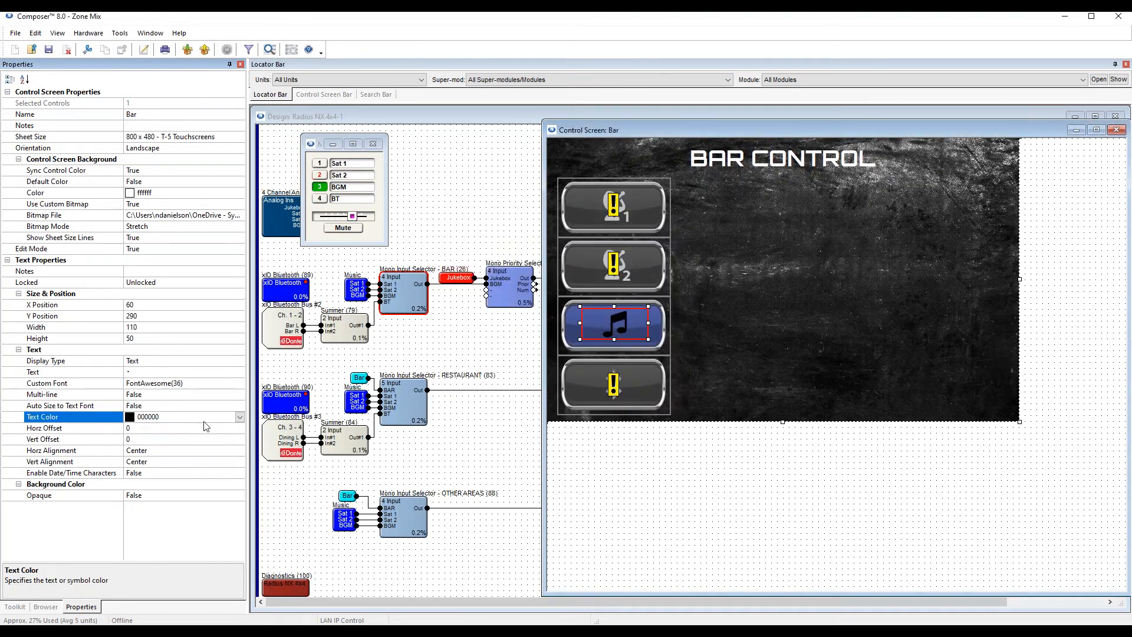
{"action": "left_click", "coordinate": [239, 417]}
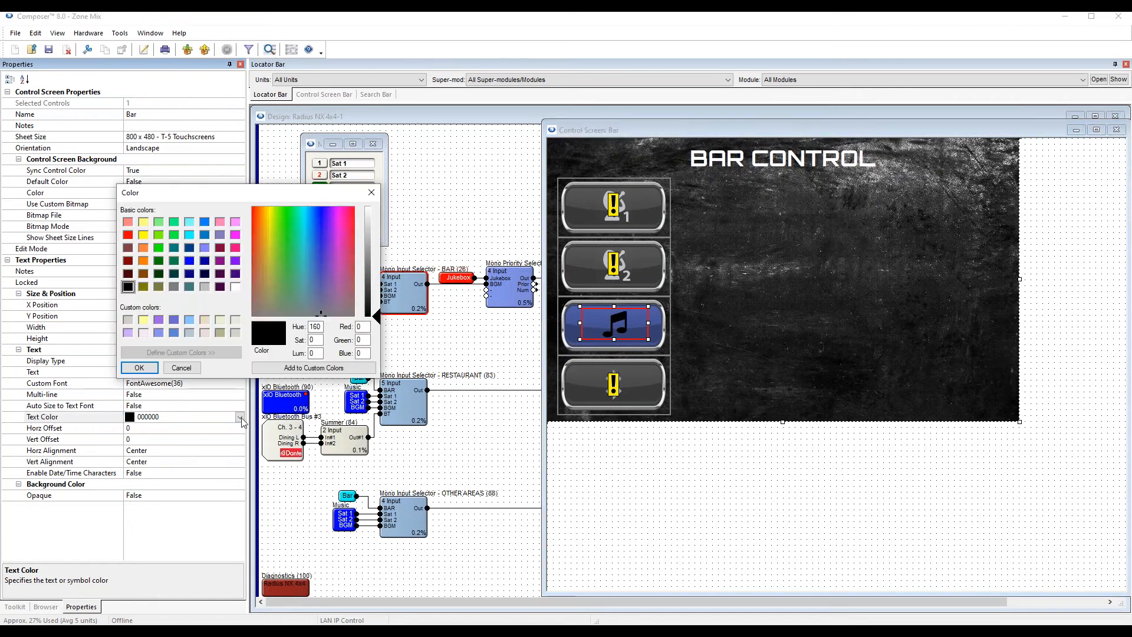
{"action": "left_click", "coordinate": [205, 287]}
{"action": "left_click", "coordinate": [142, 368]}
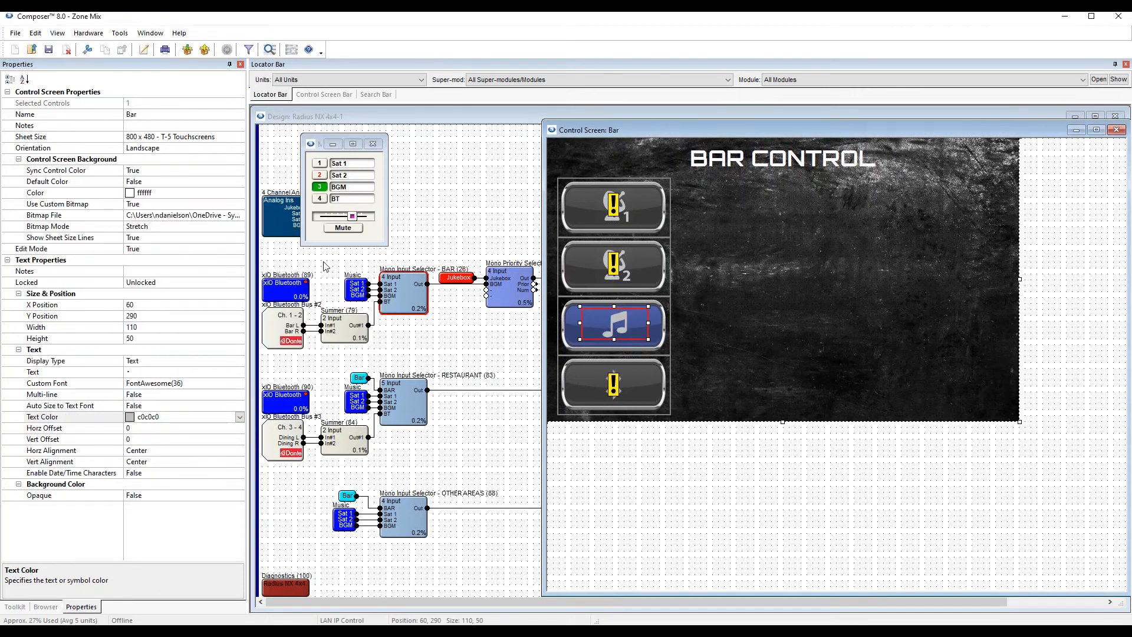
Resize the music icon's text object to a width of 100 with its Y position at 280, previewing with edit mode off.
{"action": "left_click_drag", "start_coordinate": [649, 342], "coordinate": [649, 346]}
{"action": "key", "text": "ctrl+e"}
{"action": "key", "text": "ctrl+e"}
{"action": "left_click", "coordinate": [618, 327]}
{"action": "left_click_drag", "start_coordinate": [649, 325], "coordinate": [611, 301]}
{"action": "left_click_drag", "start_coordinate": [611, 345], "coordinate": [611, 351]}
{"action": "key", "text": "ctrl+e"}
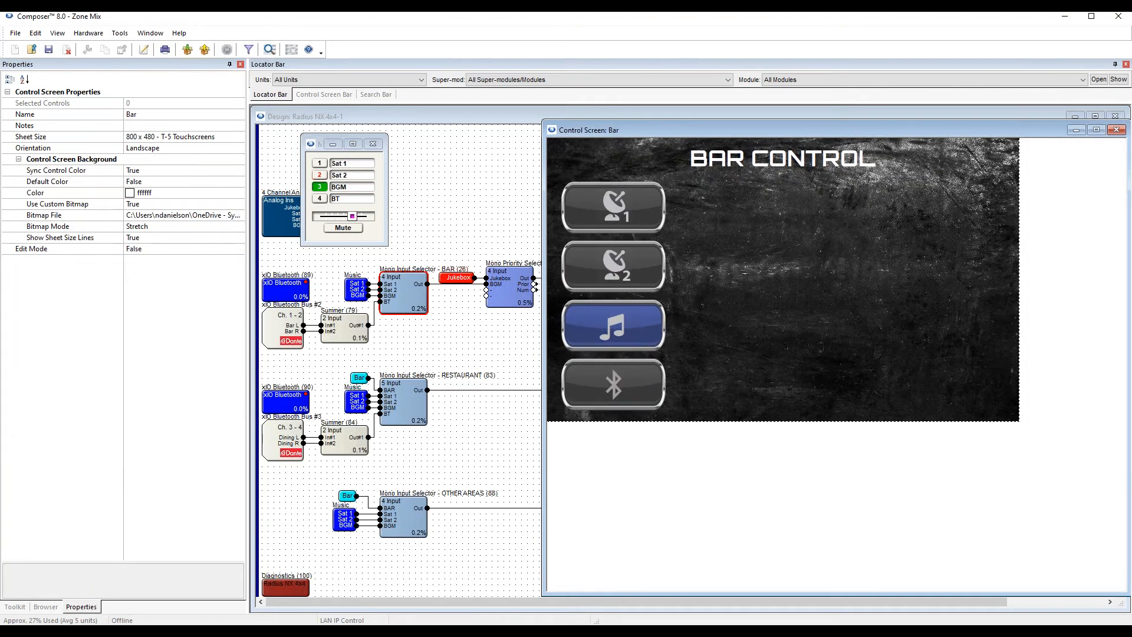
Adjust the music icon's text object to a height of 70 in edit mode and preview its centering in the Input 3 button.
{"action": "key", "text": "ctrl+e"}
{"action": "left_click", "coordinate": [622, 325]}
{"action": "key", "text": "shift+Up"}
{"action": "key", "text": "shift+Up"}
{"action": "key", "text": "shift+Up"}
{"action": "key", "text": "shift+Down"}
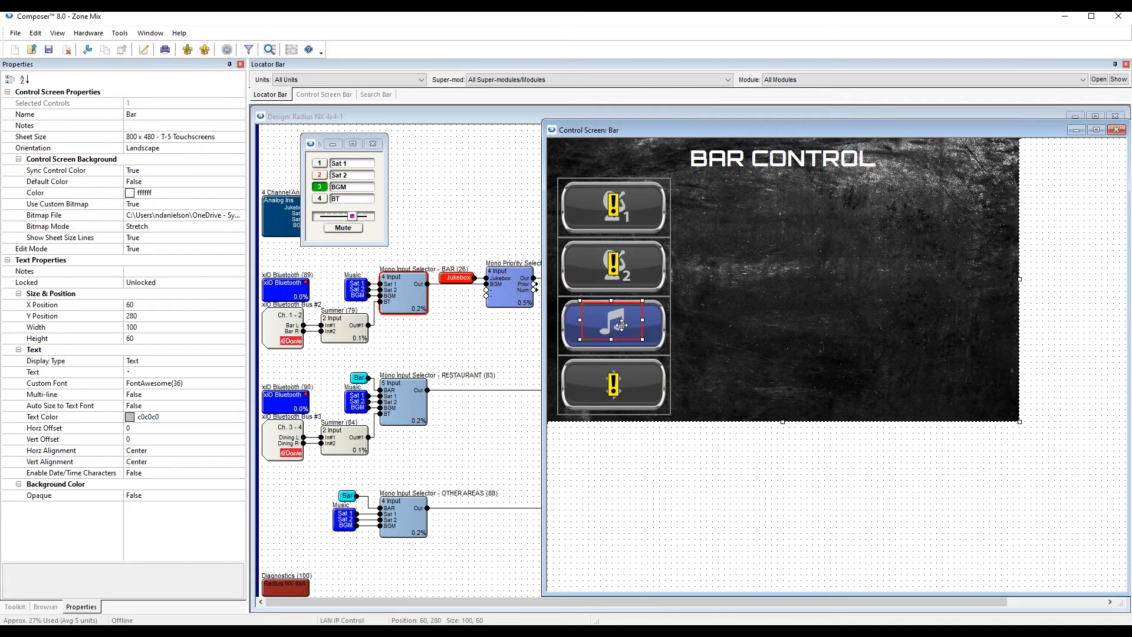
{"action": "key", "text": "shift+Down"}
{"action": "mouse_move", "coordinate": [622, 324]}
{"action": "left_mouse_down"}
{"action": "mouse_move", "coordinate": [641, 318]}
{"action": "mouse_move", "coordinate": [617, 325]}
{"action": "left_mouse_up"}
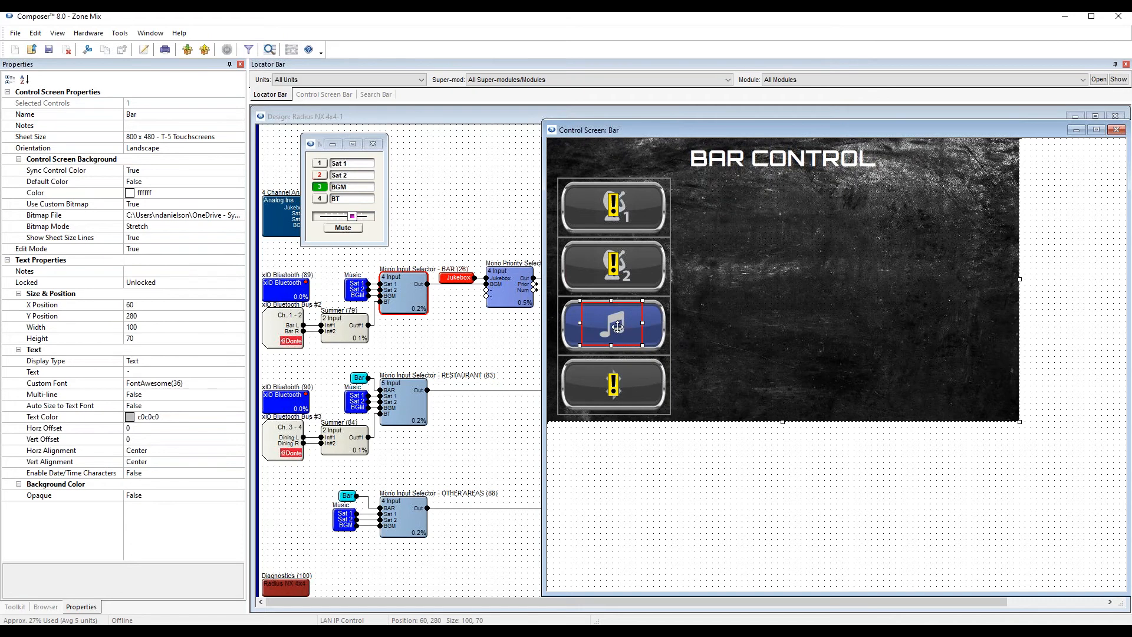
{"action": "key", "text": "ctrl+e"}
{"action": "key", "text": "ctrl+e"}
Try horizontal offsets of 100 and 50 on the music icon's text and reset the offset to 0.
{"action": "left_click", "coordinate": [618, 332]}
{"action": "left_click", "coordinate": [142, 429]}
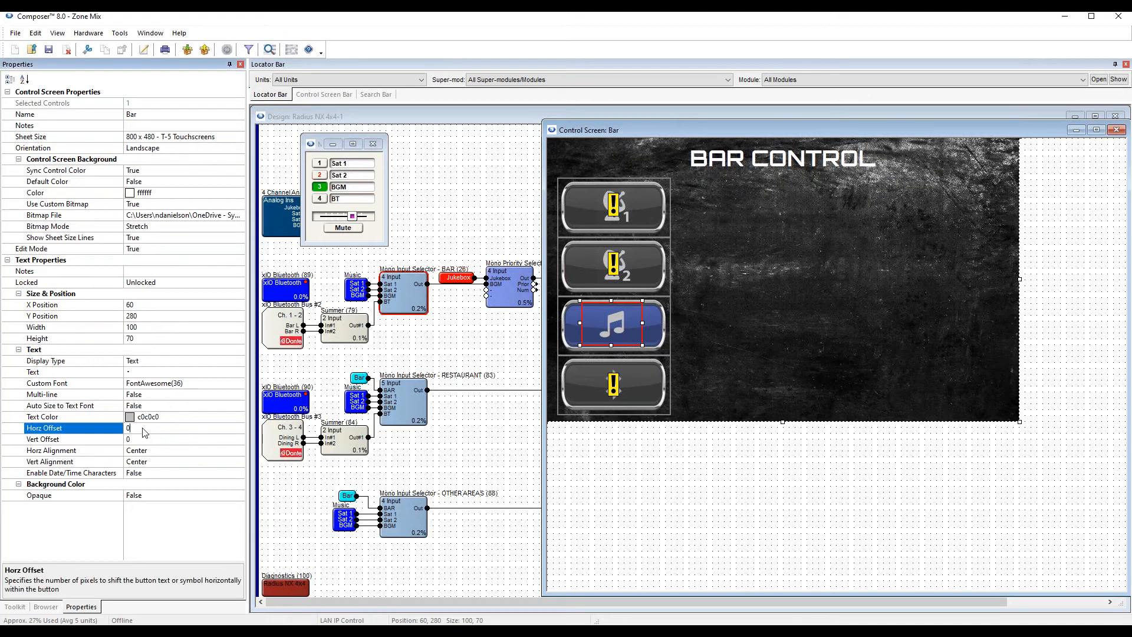
{"action": "left_click", "coordinate": [143, 438]}
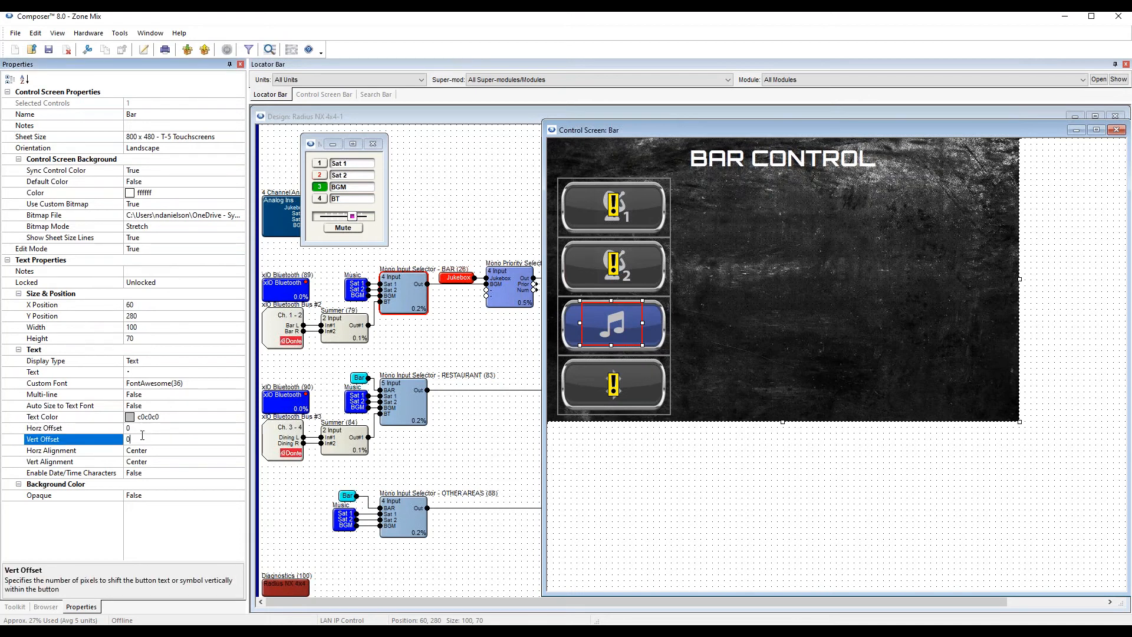
{"action": "left_click", "coordinate": [147, 428]}
{"action": "left_click_drag", "start_coordinate": [146, 431], "coordinate": [121, 431]}
{"action": "type", "text": "100"}
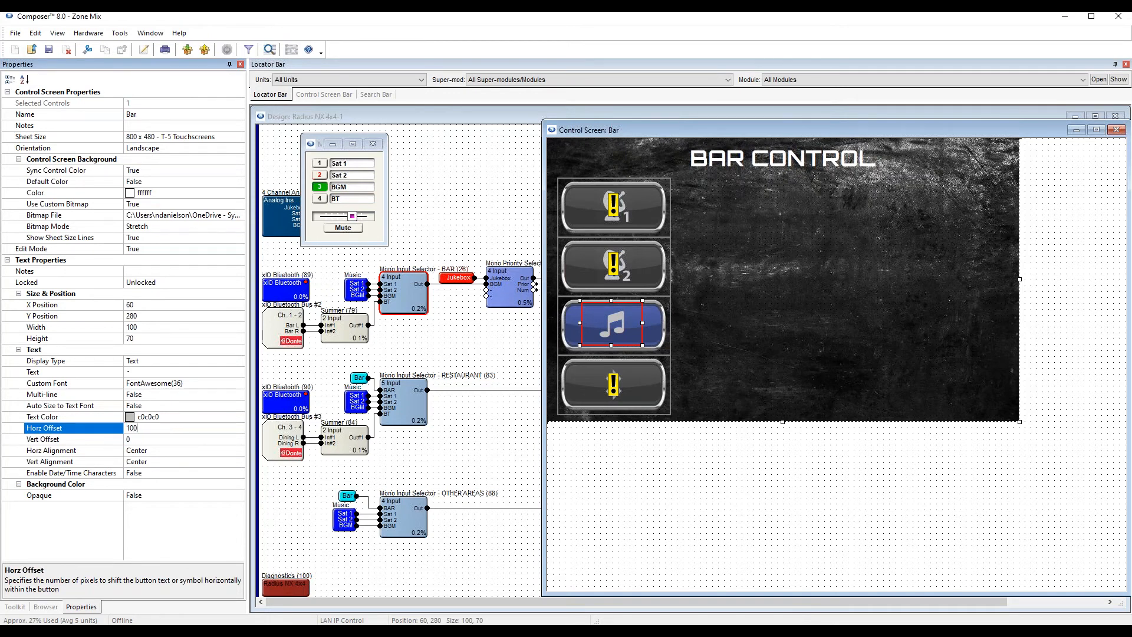
{"action": "key", "text": "Return"}
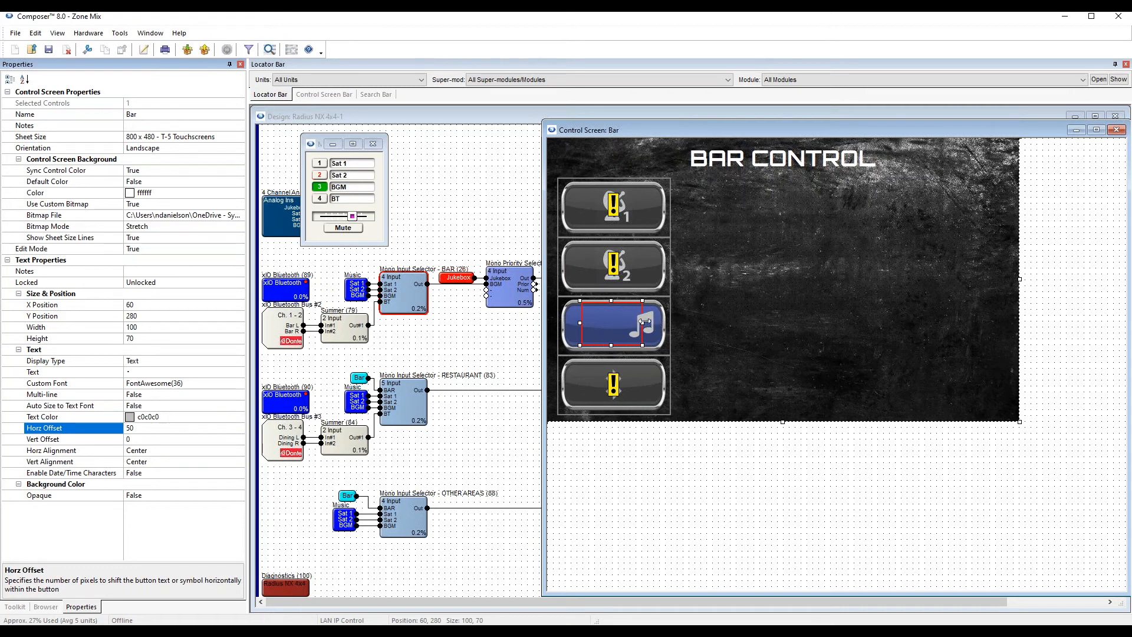
{"action": "left_click", "coordinate": [140, 429]}
{"action": "type", "text": "0"}
{"action": "key", "text": "Return"}
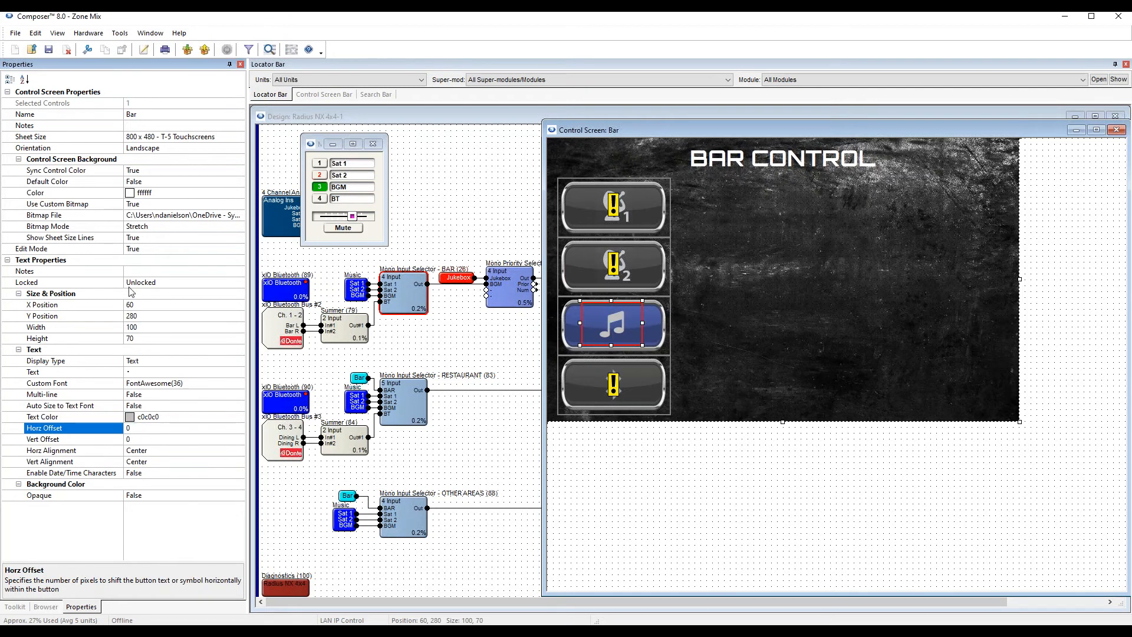
Try a vertical offset of -10 on the music icon's text, reset it to 0, and turn edit mode off.
{"action": "left_click", "coordinate": [147, 441]}
{"action": "type", "text": "-"}
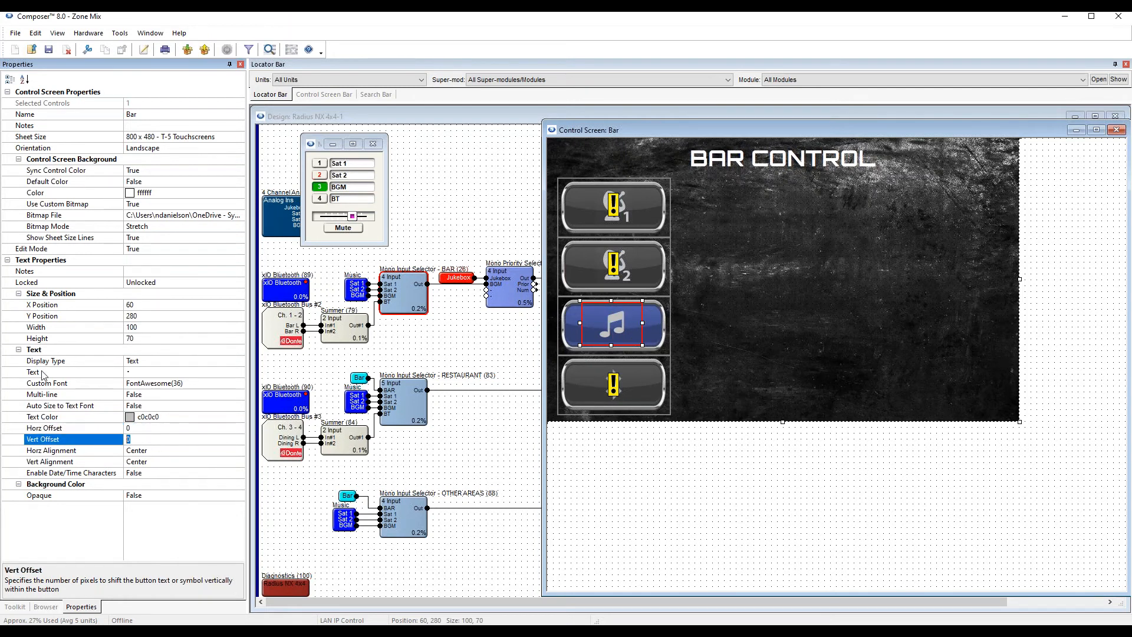
{"action": "type", "text": "10"}
{"action": "key", "text": "Return"}
{"action": "left_click_drag", "start_coordinate": [143, 441], "coordinate": [89, 445]}
{"action": "type", "text": "0"}
{"action": "key", "text": "Return"}
{"action": "key", "text": "ctrl+e"}
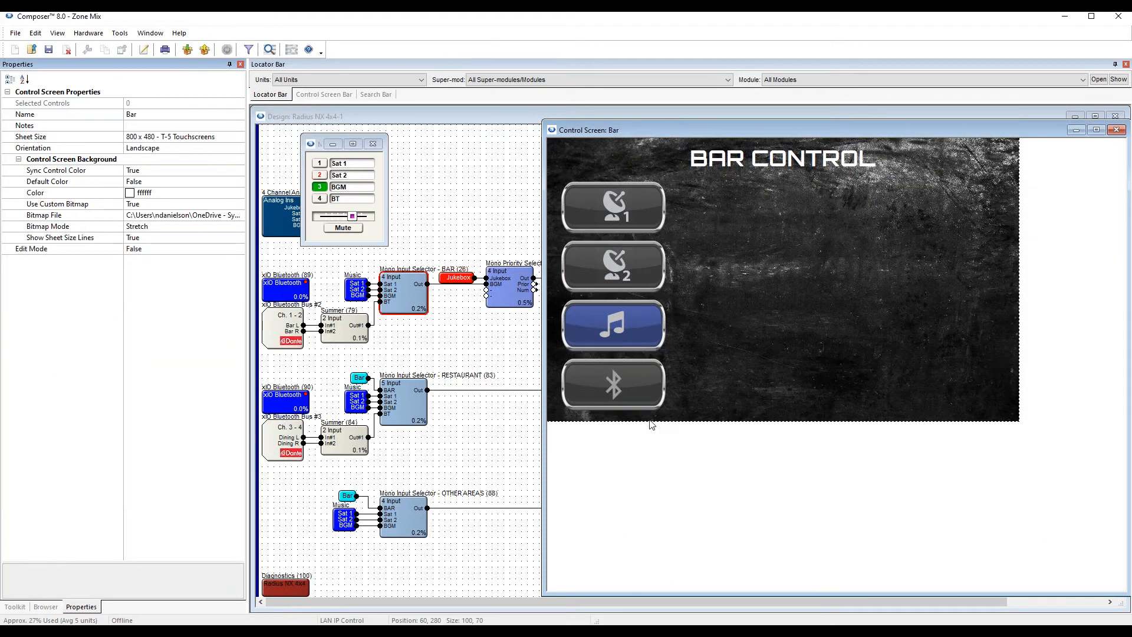
Turn edit mode on and select the Bluetooth symbol, the music icon and both satellite symbols together.
{"action": "key", "text": "ctrl+e"}
{"action": "left_click", "coordinate": [614, 387]}
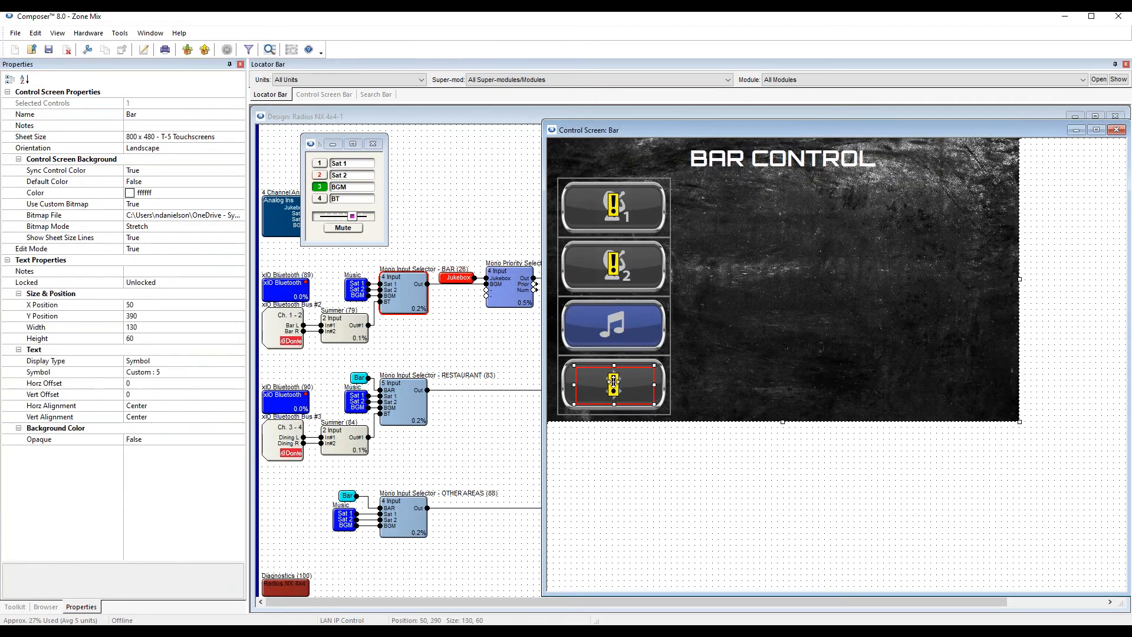
{"action": "left_click", "coordinate": [610, 329], "text": "ctrl"}
{"action": "left_click", "coordinate": [612, 266], "text": "ctrl"}
{"action": "left_click", "coordinate": [621, 205], "text": "ctrl"}
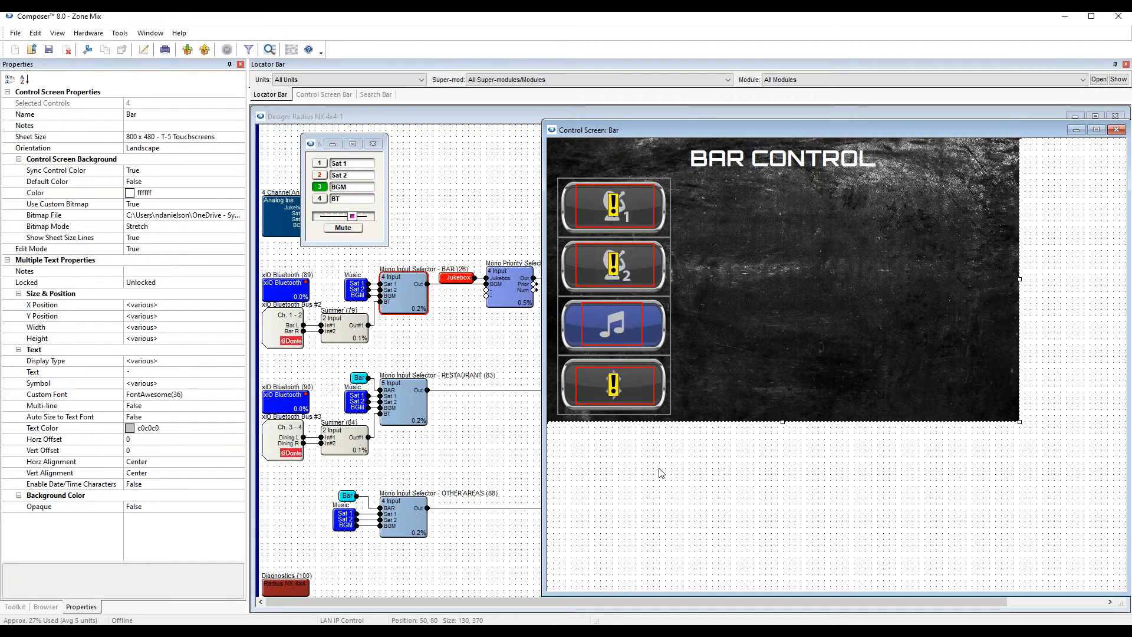
Turn edit mode off and test the selector by activating Input 1 and Input 2 on the Bar screen.
{"action": "key", "text": "ctrl+e"}
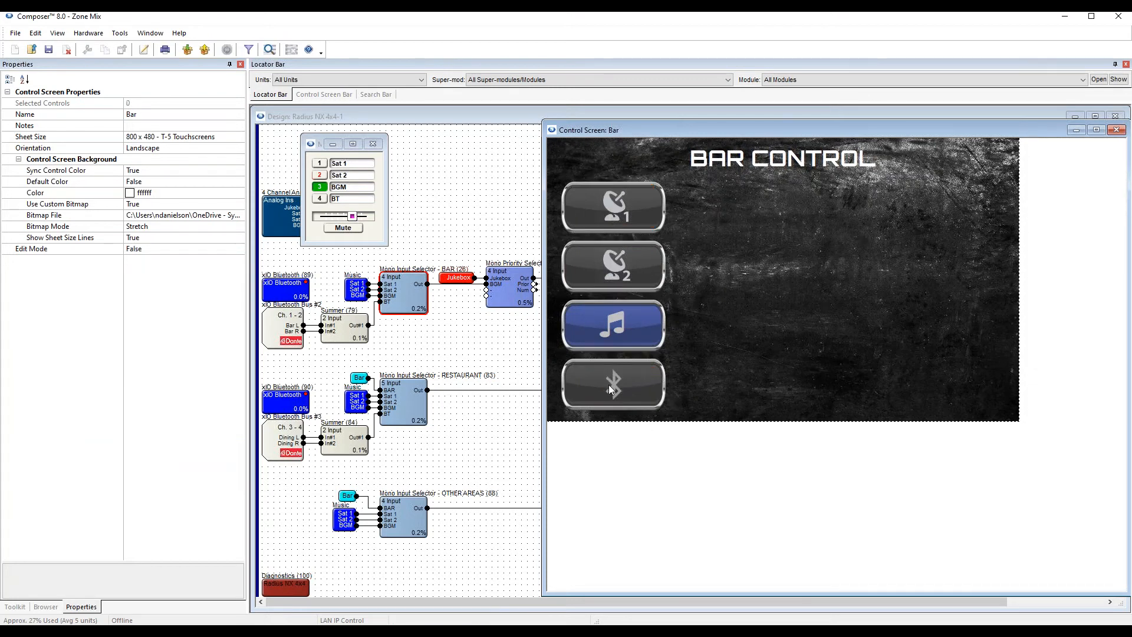
{"action": "left_click", "coordinate": [663, 202]}
{"action": "left_click", "coordinate": [661, 257]}
Select the satellite 2 symbol in edit mode, turn edit mode off, and activate the music input on the Bar screen.
{"action": "key", "text": "ctrl+e"}
{"action": "left_click", "coordinate": [702, 254]}
{"action": "left_click", "coordinate": [627, 264]}
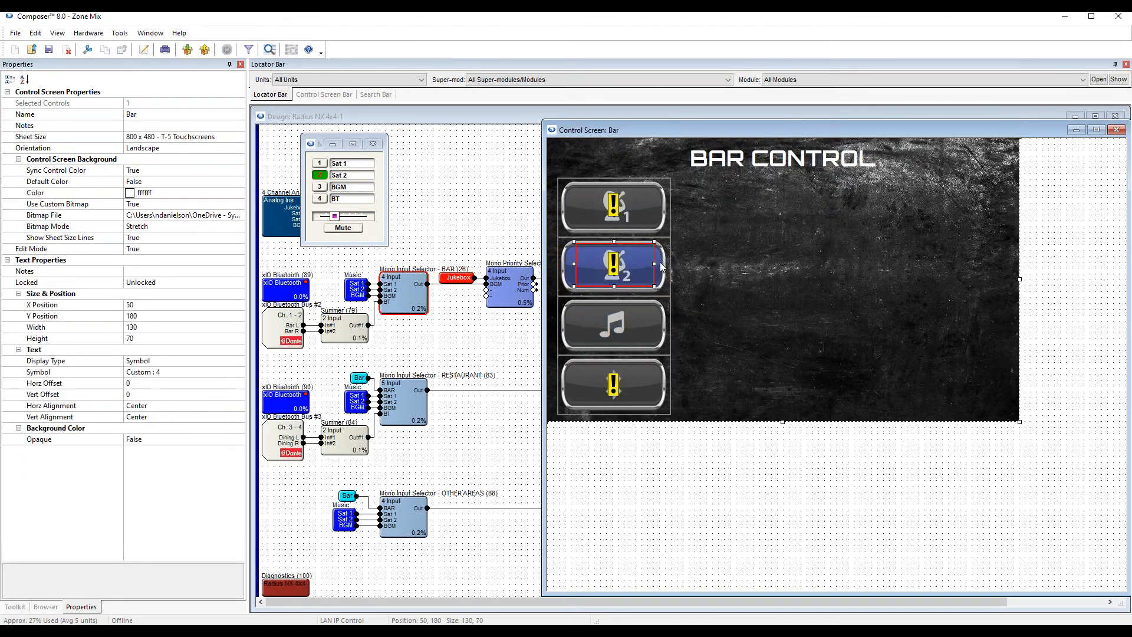
{"action": "key", "text": "ctrl+e"}
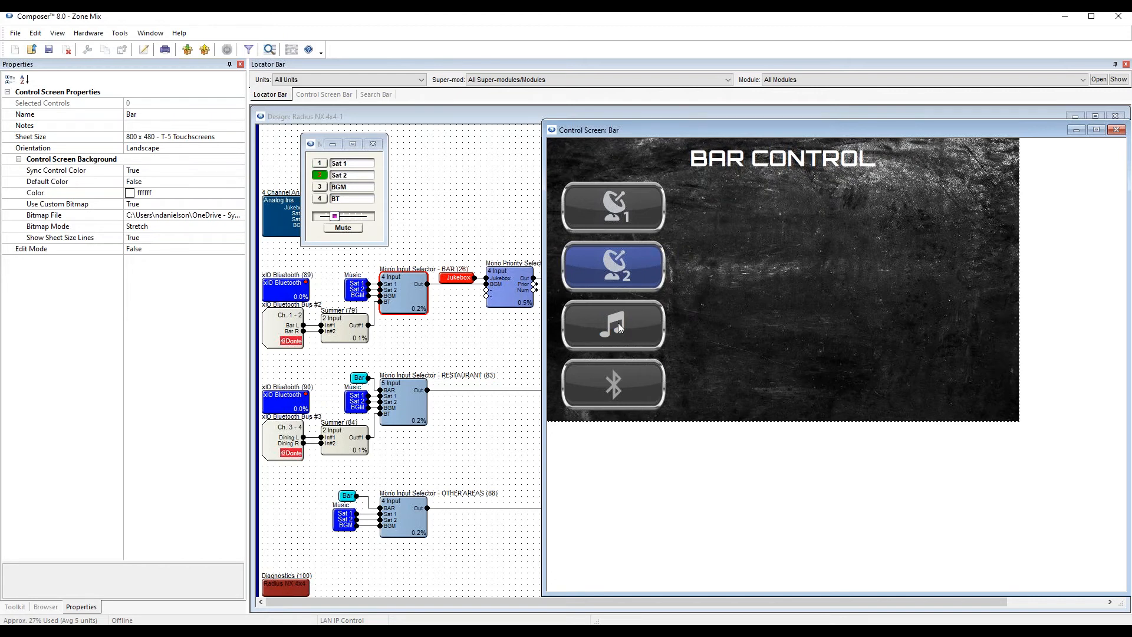
{"action": "left_click", "coordinate": [656, 313]}
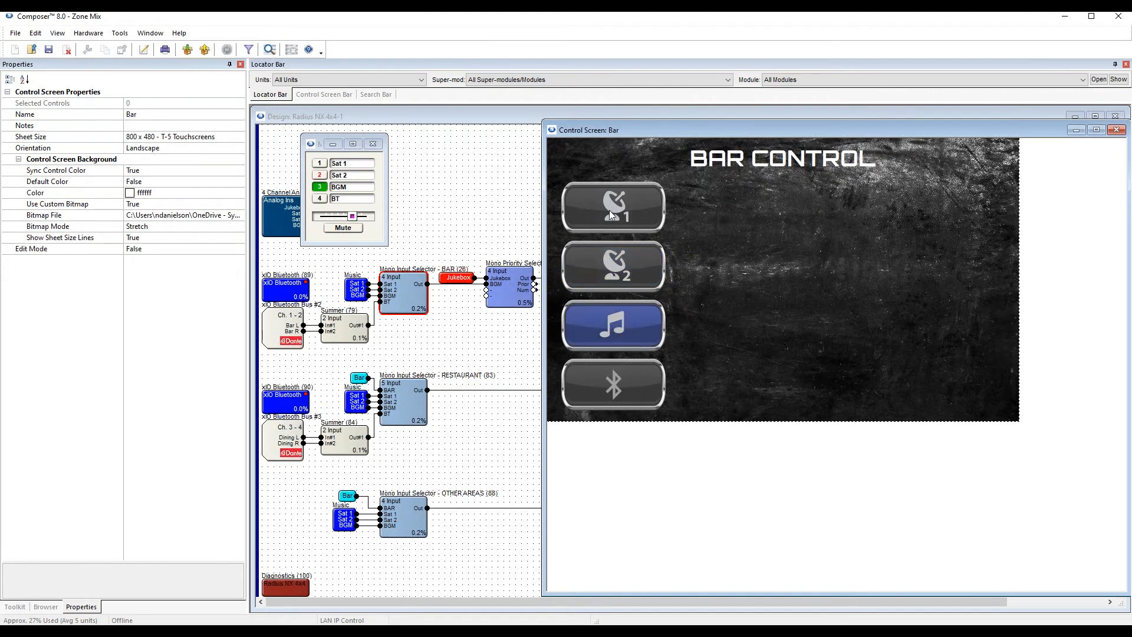
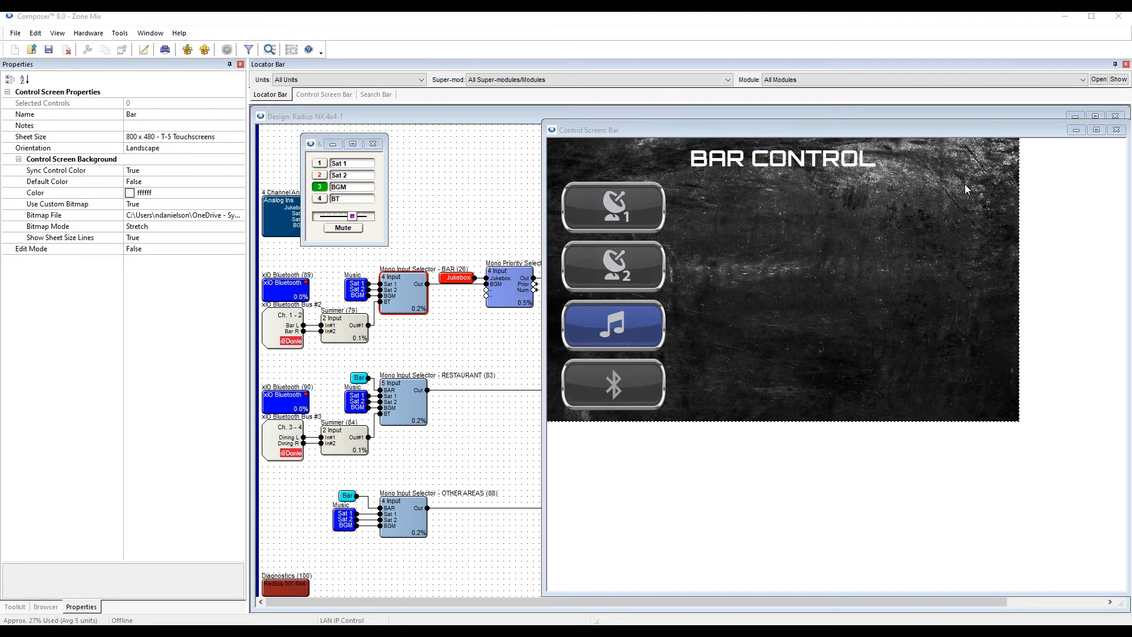
Add the Line 10x331px picture to the Bar screen beside the input buttons, at about X 230, Y 100.
{"action": "left_click", "coordinate": [789, 455]}
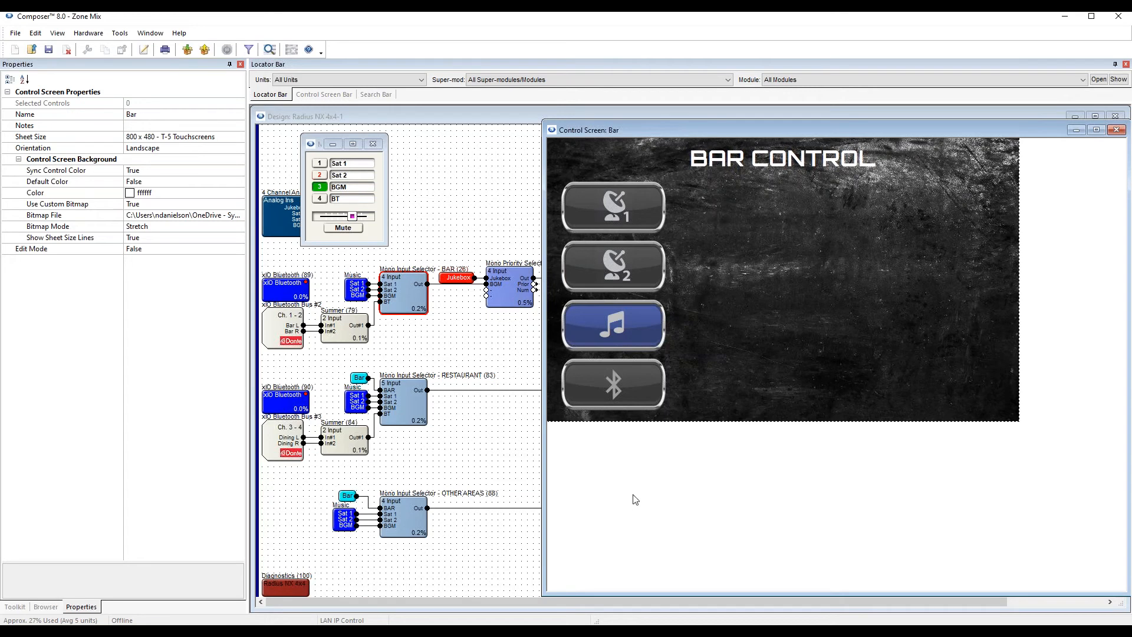
{"action": "left_click", "coordinate": [15, 607]}
{"action": "left_click", "coordinate": [34, 149]}
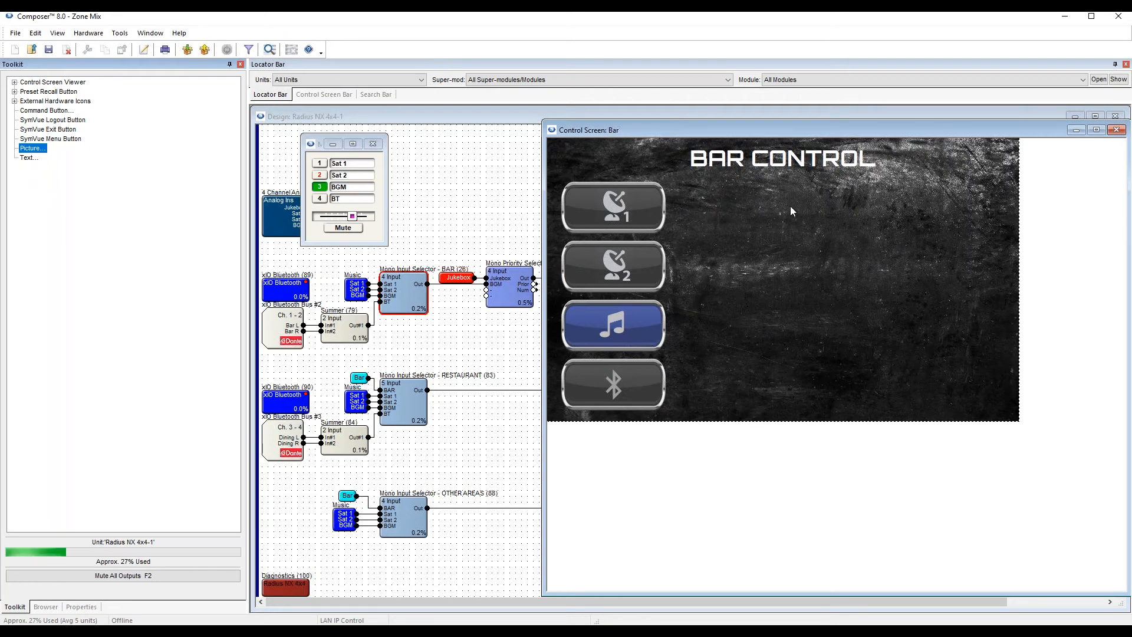
{"action": "left_click_drag", "start_coordinate": [25, 151], "coordinate": [674, 198]}
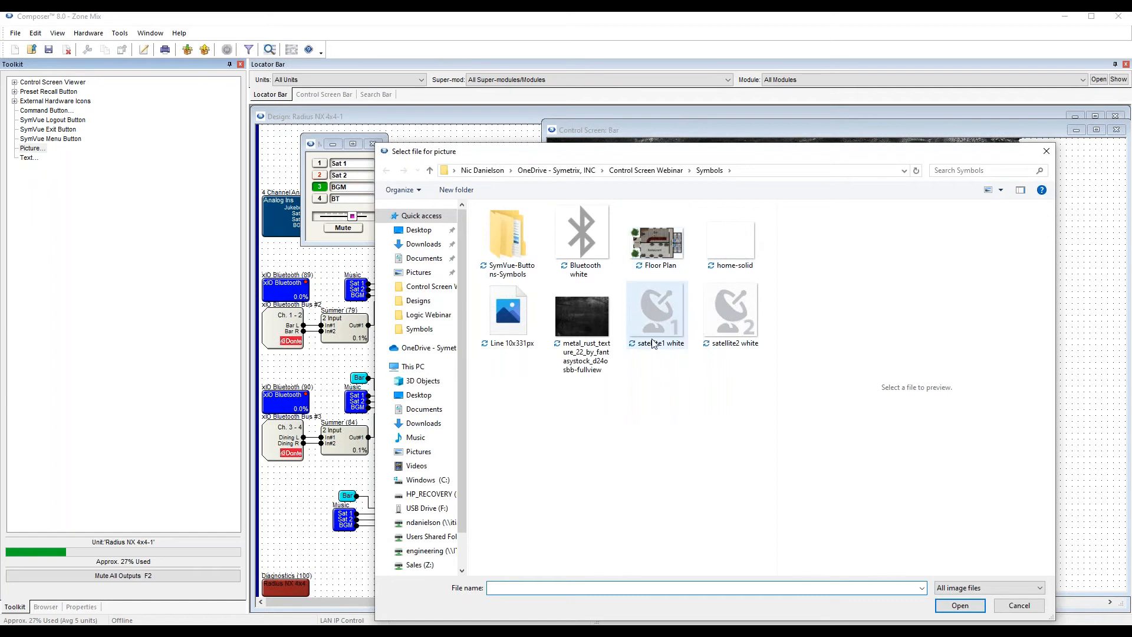
{"action": "left_click", "coordinate": [504, 316]}
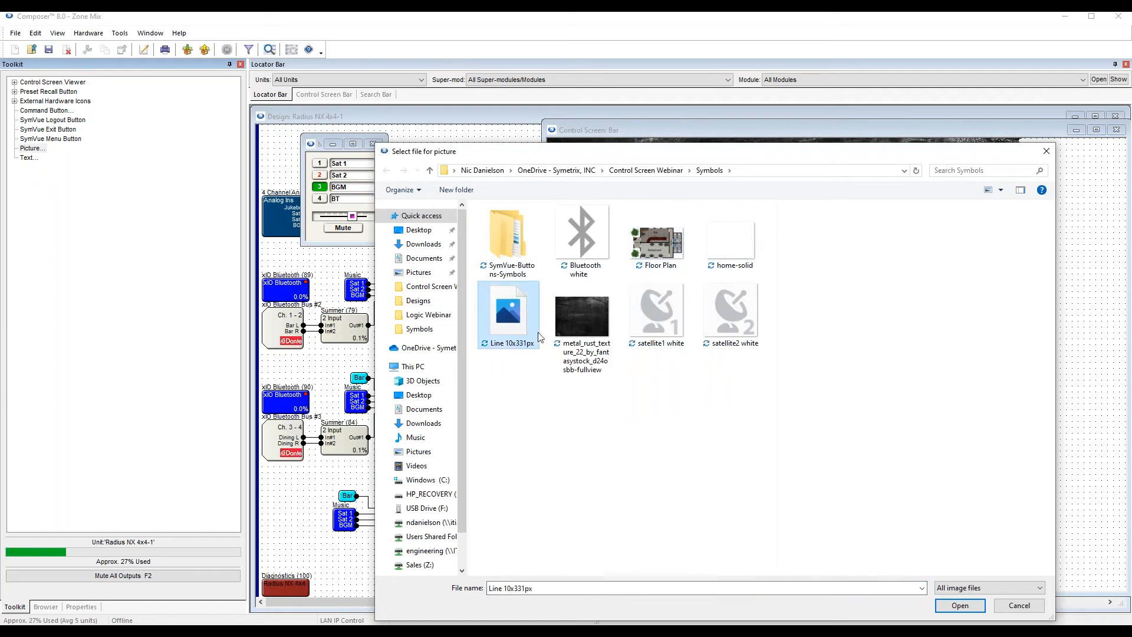
{"action": "left_click", "coordinate": [961, 606]}
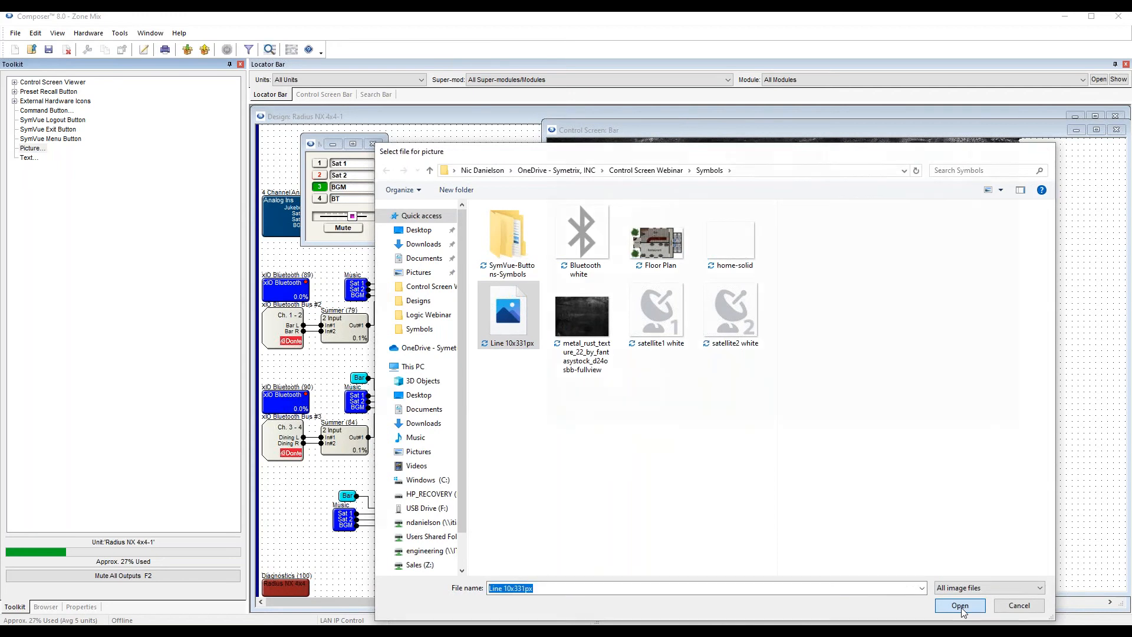
{"action": "left_click_drag", "start_coordinate": [680, 320], "coordinate": [687, 330]}
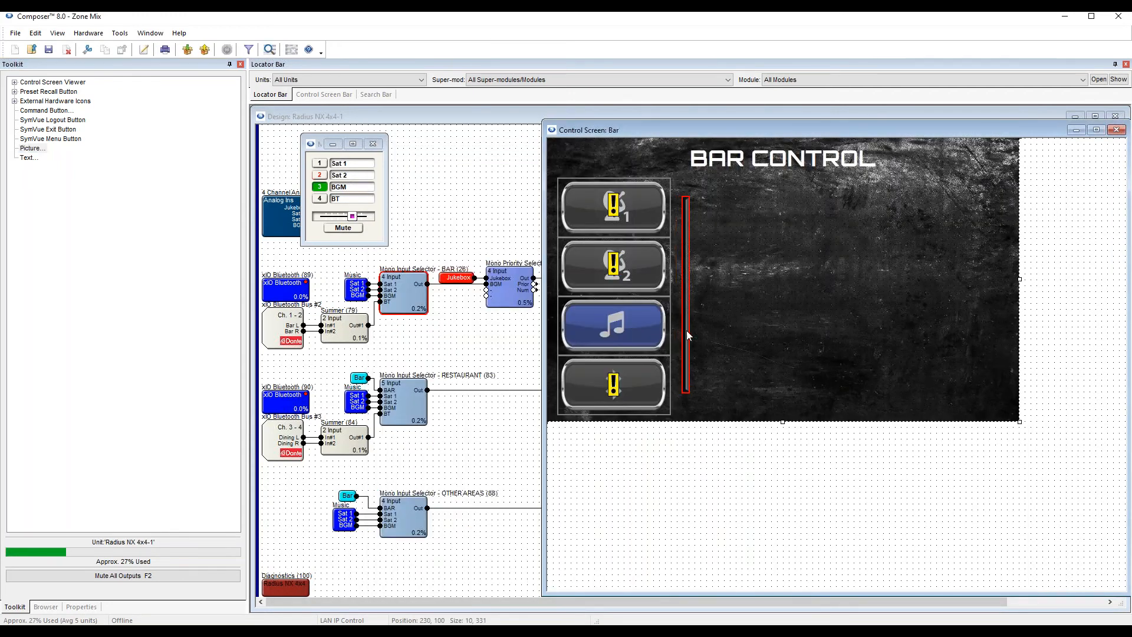
Turn edit mode off, activate the satellite 1 input on the Bar screen, and turn edit mode back on.
{"action": "left_click", "coordinate": [716, 452]}
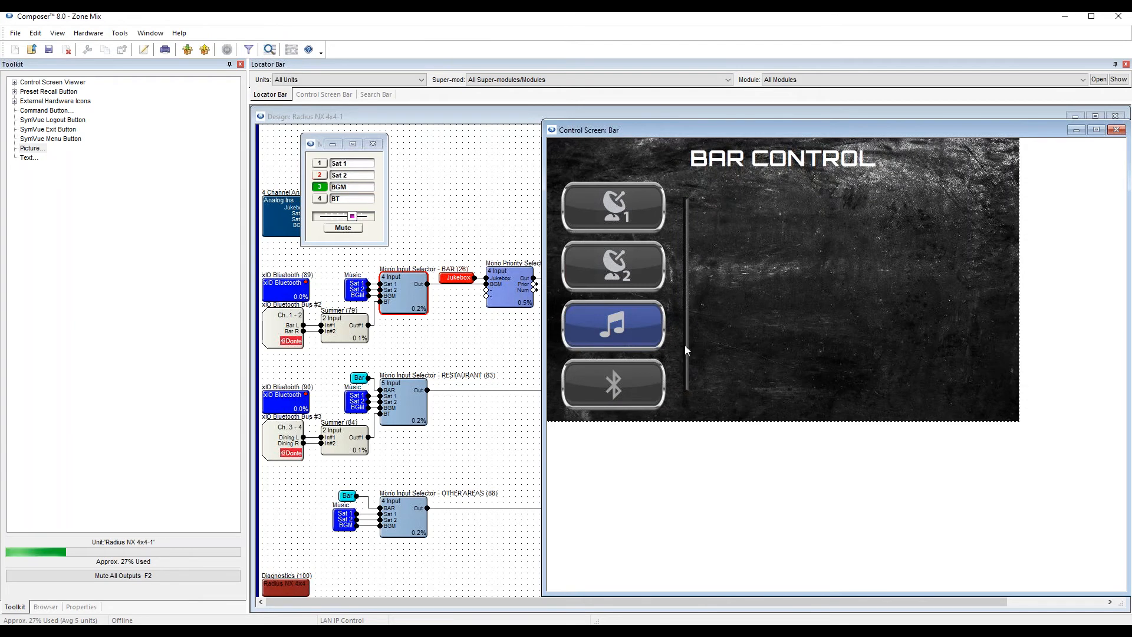
{"action": "left_click", "coordinate": [635, 222]}
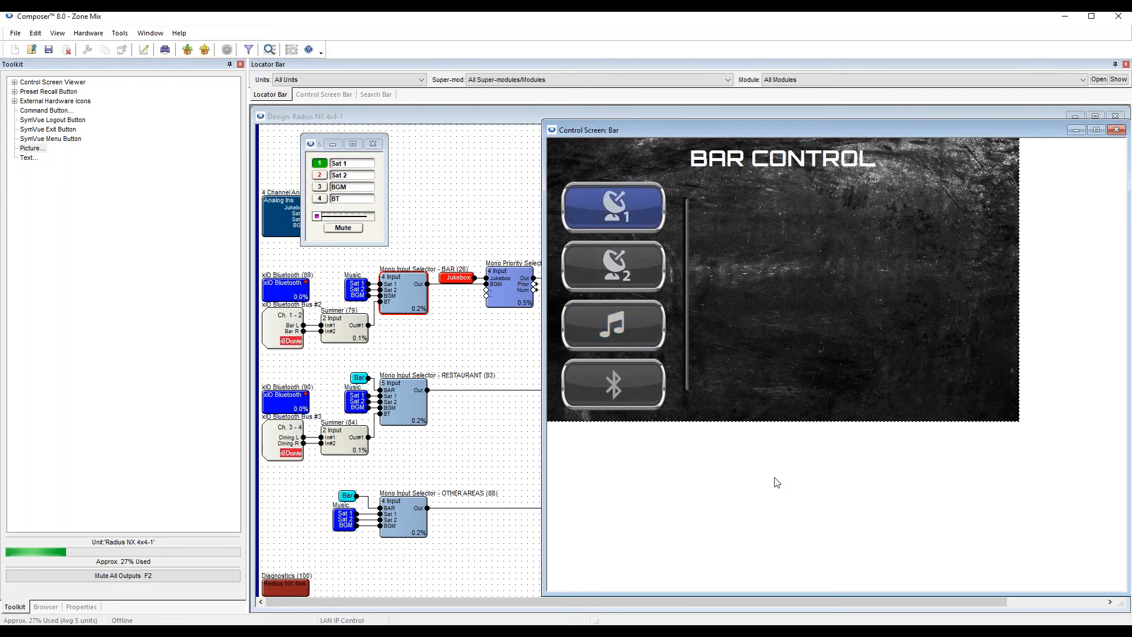
{"action": "key", "text": "F4"}
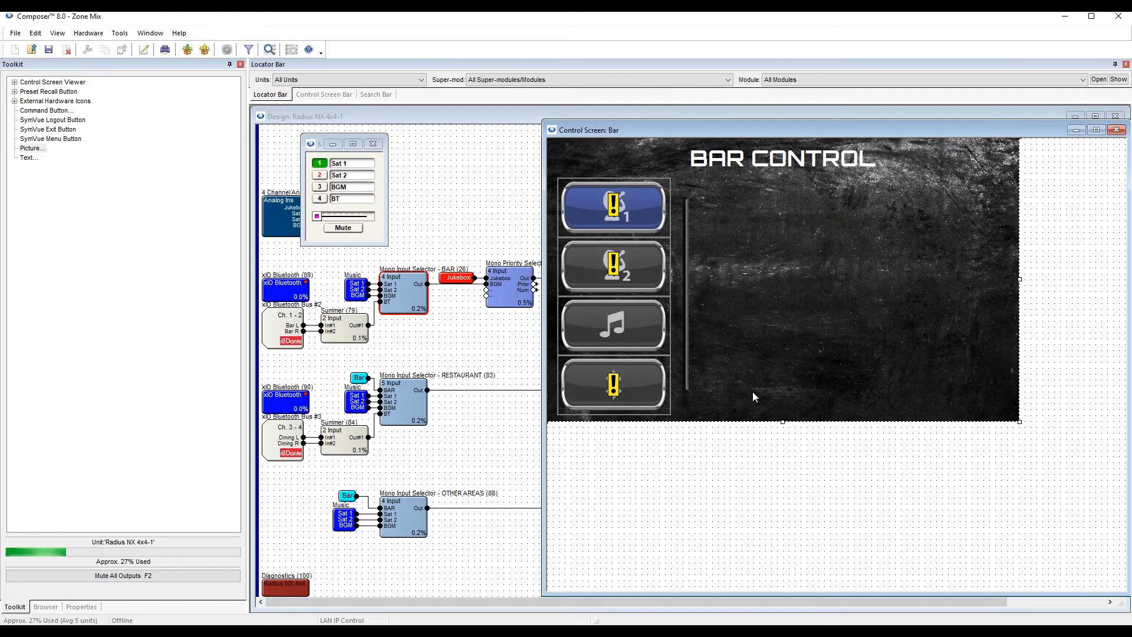
Close the input selector's window, open the Mono Priority Selector, and copy Input #1's Selected LED to the Bar control screen.
{"action": "left_click", "coordinate": [374, 144]}
{"action": "left_click", "coordinate": [511, 288]}
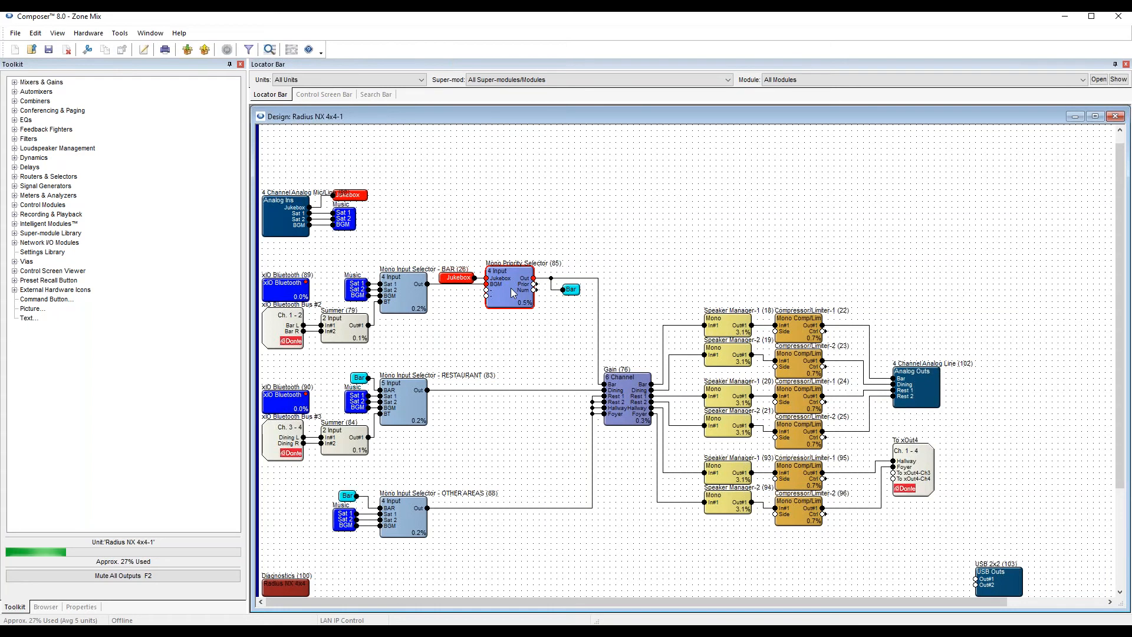
{"action": "double_click", "coordinate": [511, 288]}
{"action": "left_click_drag", "start_coordinate": [511, 228], "coordinate": [723, 140]}
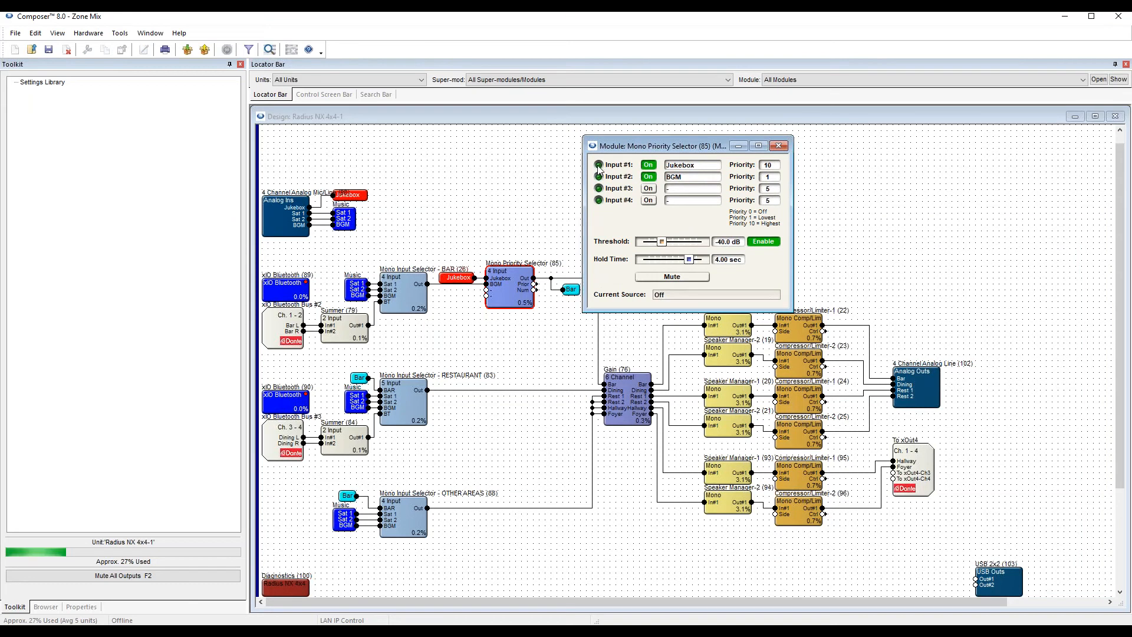
{"action": "right_click", "coordinate": [601, 169]}
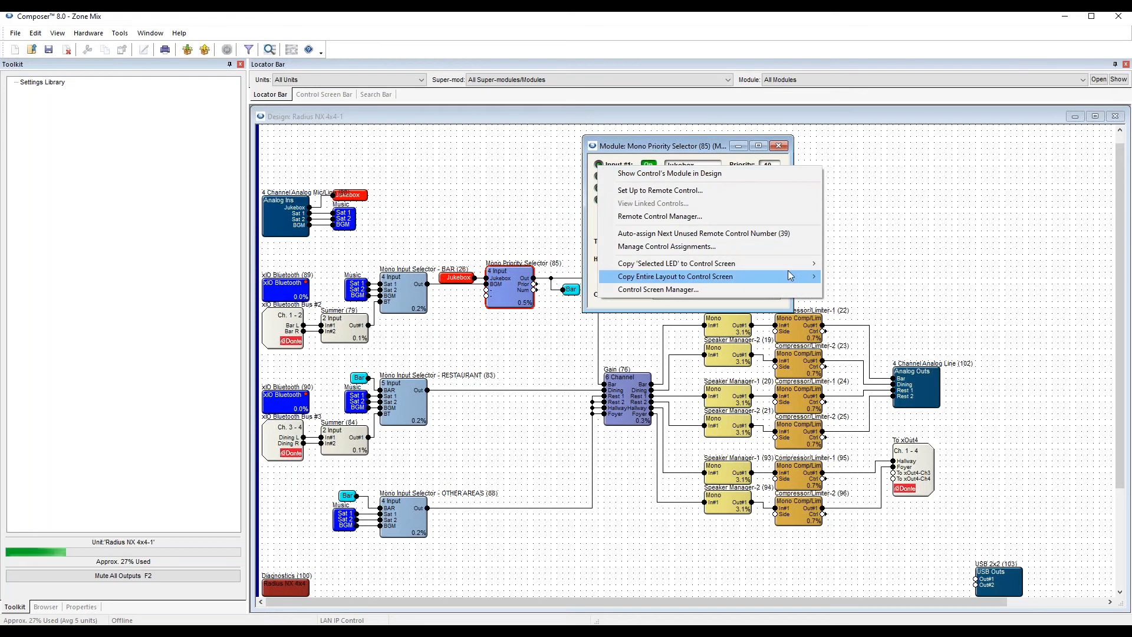
{"action": "mouse_move", "coordinate": [791, 266]}
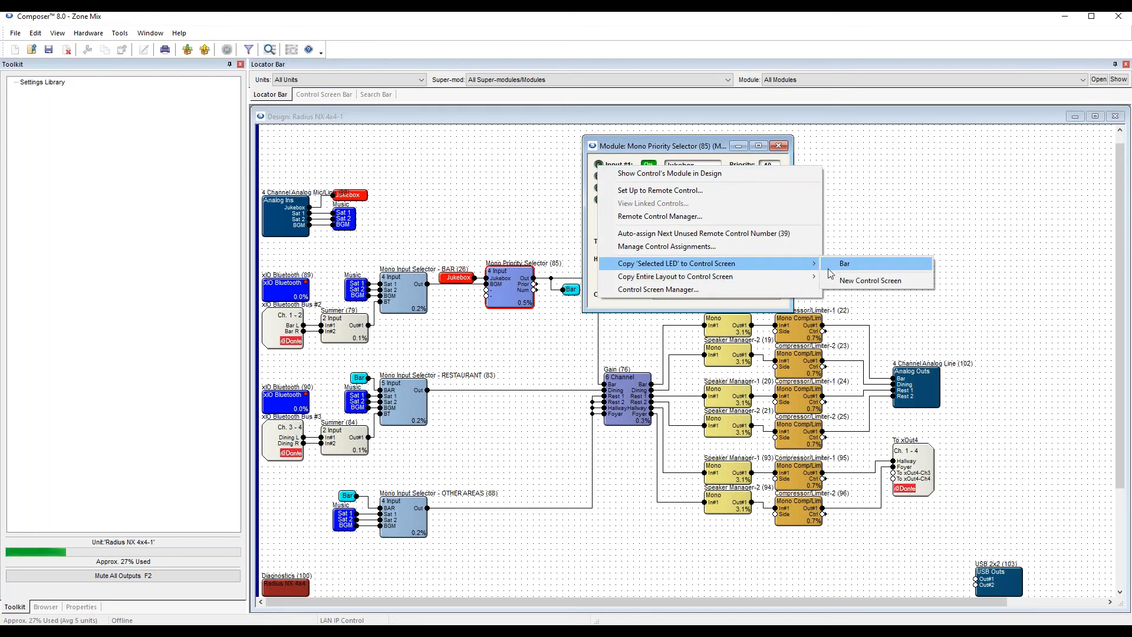
{"action": "mouse_move", "coordinate": [768, 281]}
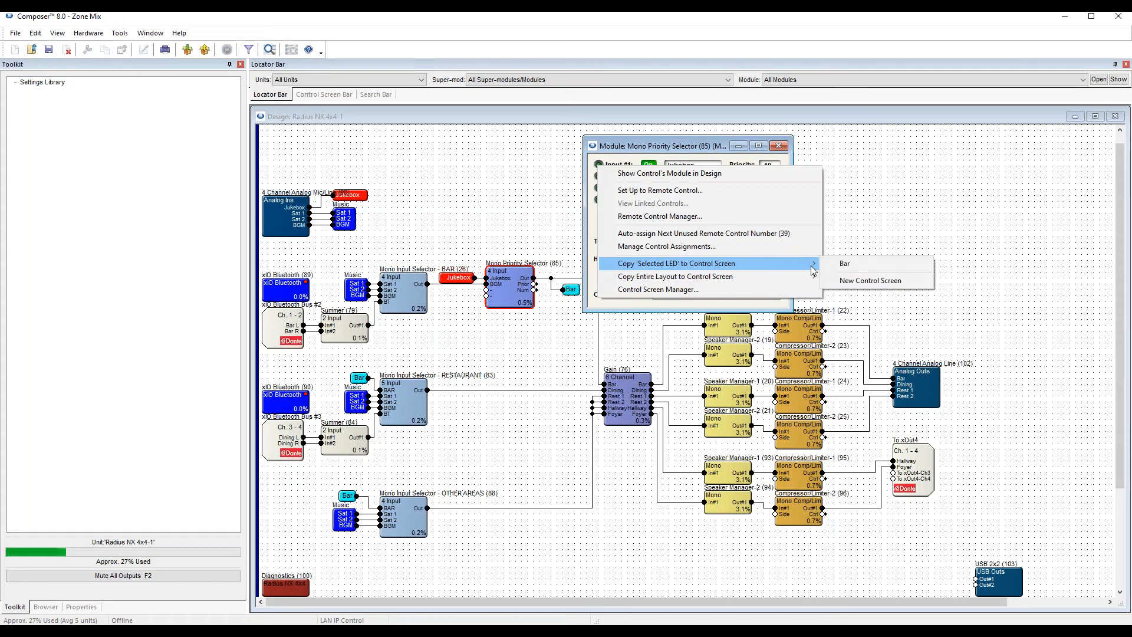
{"action": "left_click", "coordinate": [836, 263]}
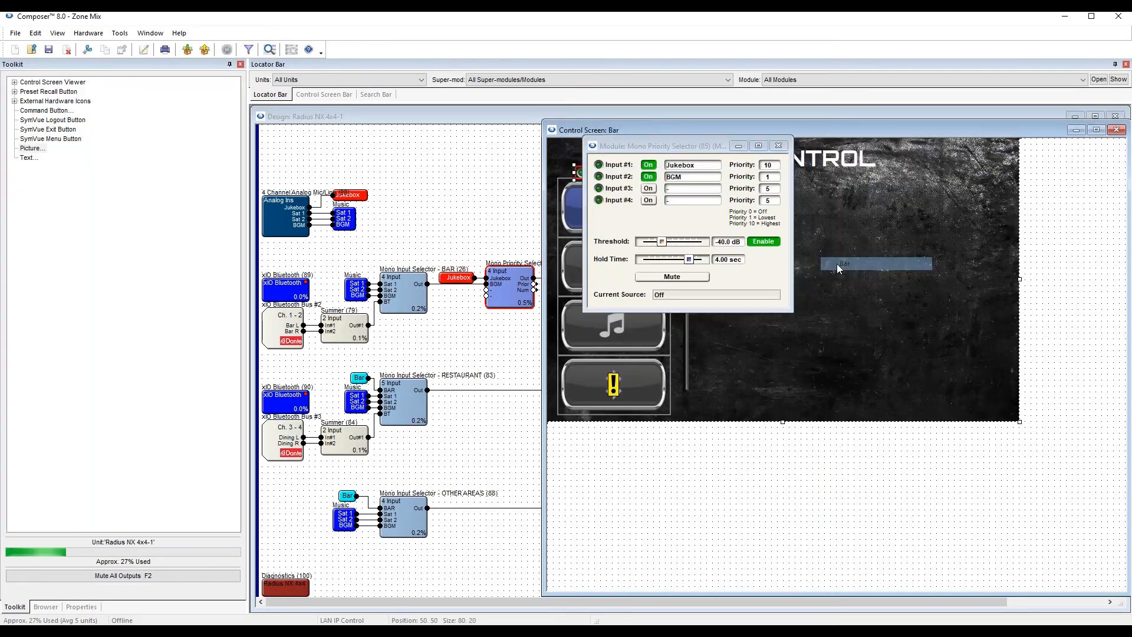
Close the priority selector's window and place the copied LED at about X 310, Y 100, sized 160 x 40.
{"action": "left_click_drag", "start_coordinate": [695, 145], "coordinate": [399, 120]}
{"action": "left_click", "coordinate": [483, 120]}
{"action": "left_click_drag", "start_coordinate": [579, 177], "coordinate": [824, 260]}
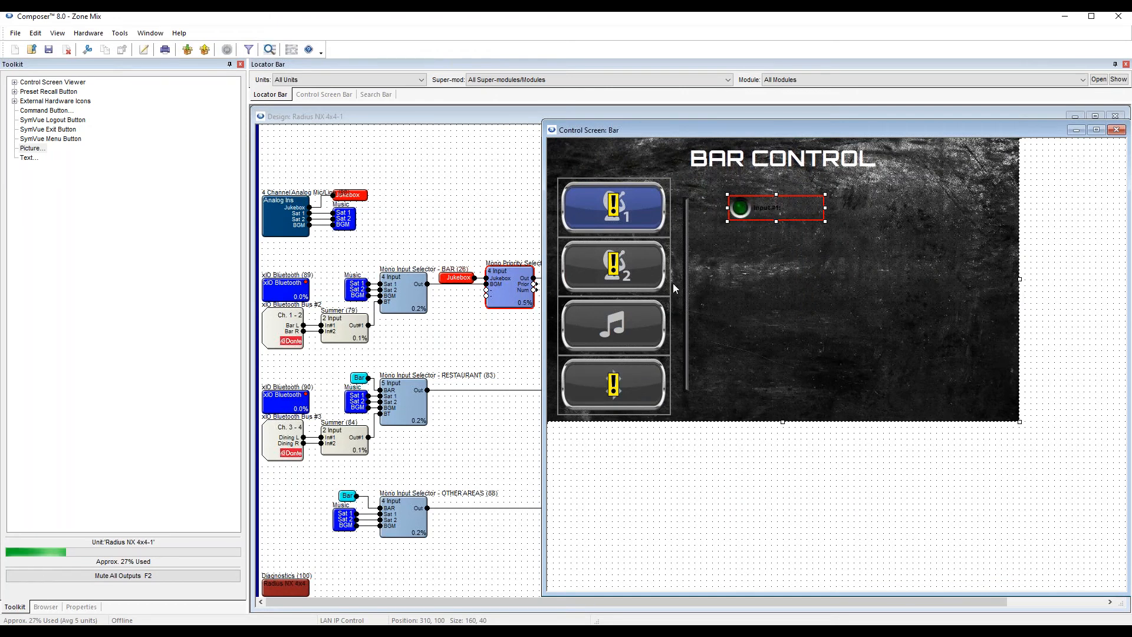
Clear the LED's text label and narrow the LED to 40 x 40.
{"action": "left_click", "coordinate": [90, 606]}
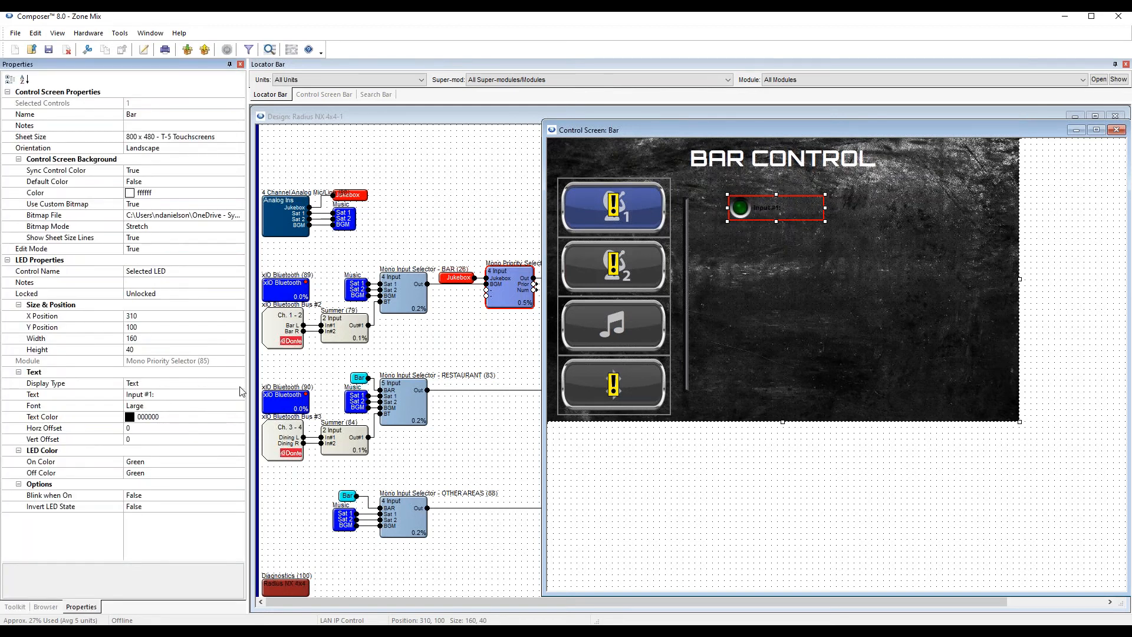
{"action": "left_click", "coordinate": [148, 396]}
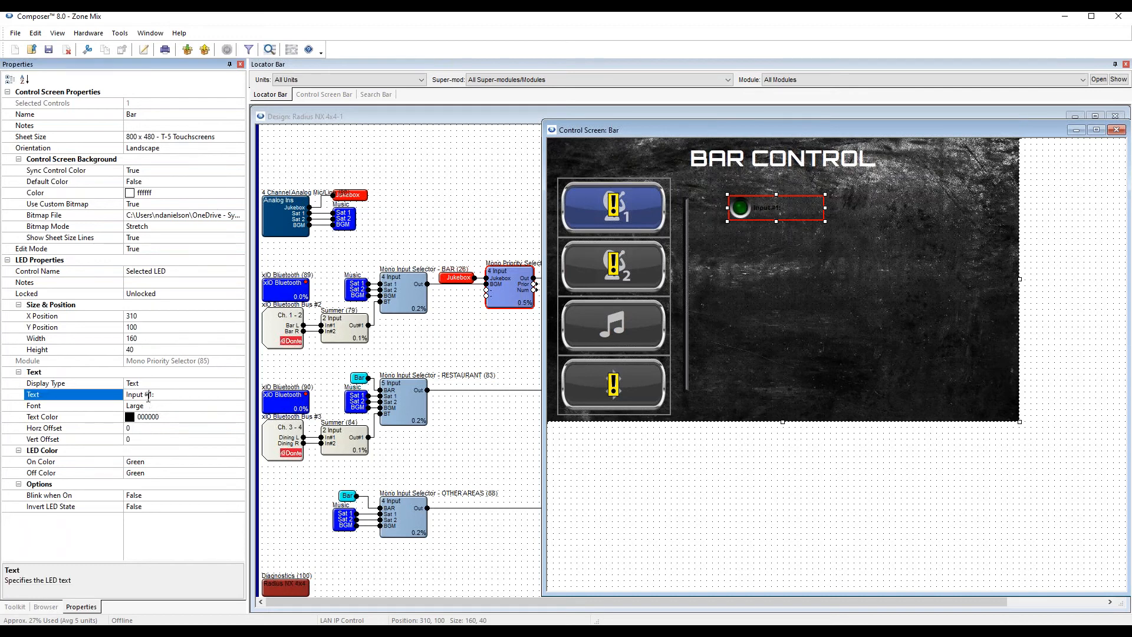
{"action": "left_click_drag", "start_coordinate": [175, 394], "coordinate": [100, 401]}
{"action": "key", "text": "BackSpace"}
{"action": "key", "text": "Return"}
{"action": "left_click_drag", "start_coordinate": [825, 208], "coordinate": [755, 208]}
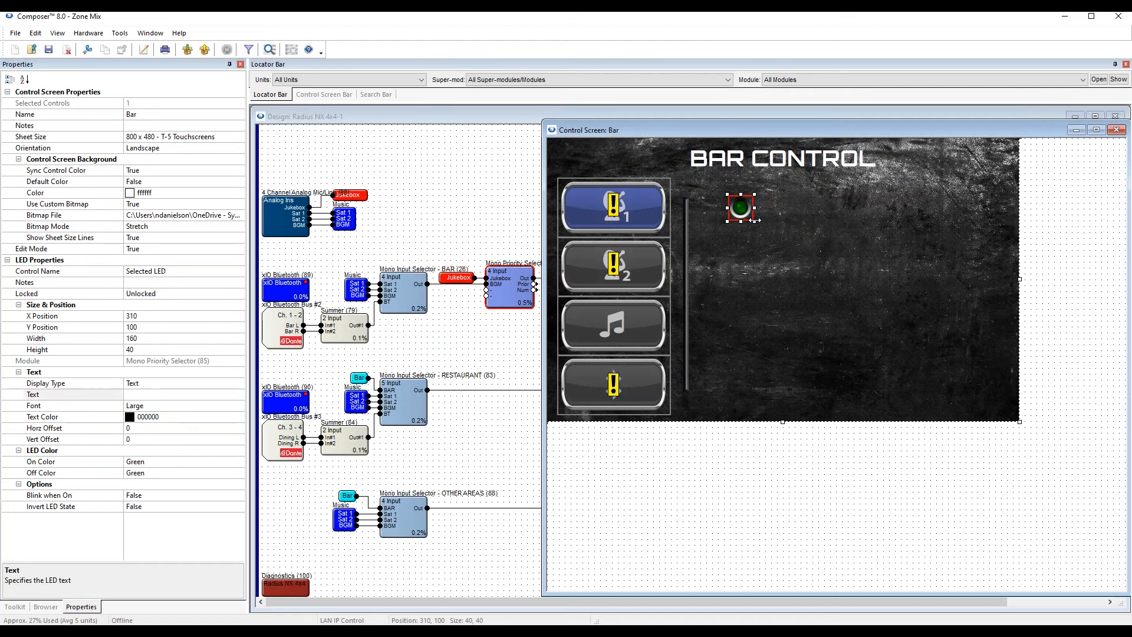
Set both the On Color and the Off Color of the LED to Custom.
{"action": "left_click", "coordinate": [160, 419]}
{"action": "left_click", "coordinate": [77, 442]}
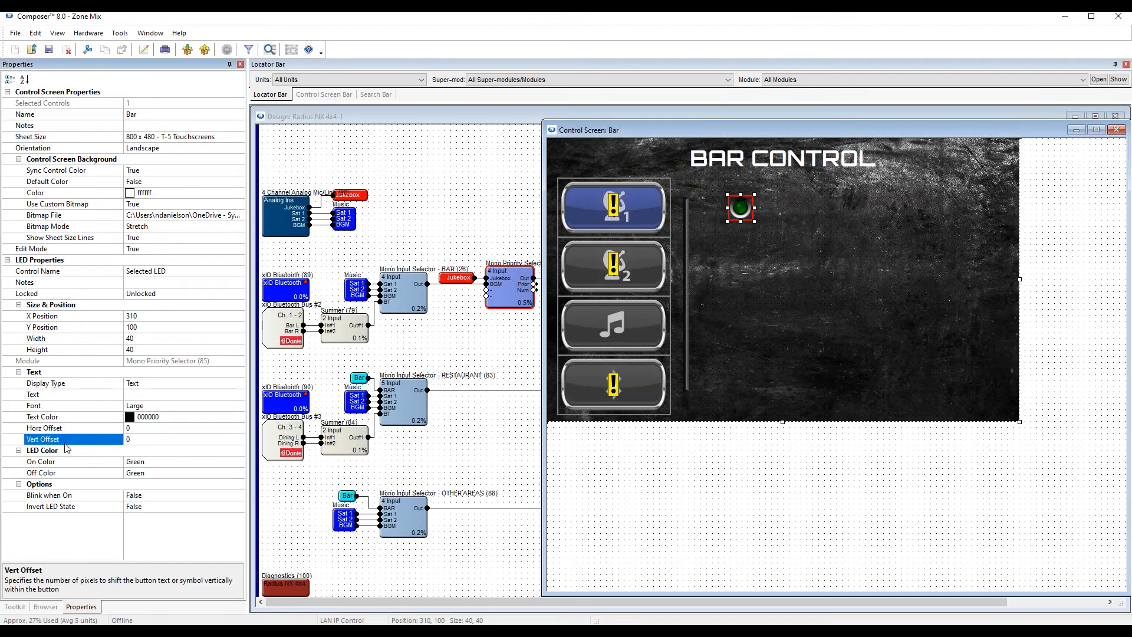
{"action": "left_click", "coordinate": [53, 464]}
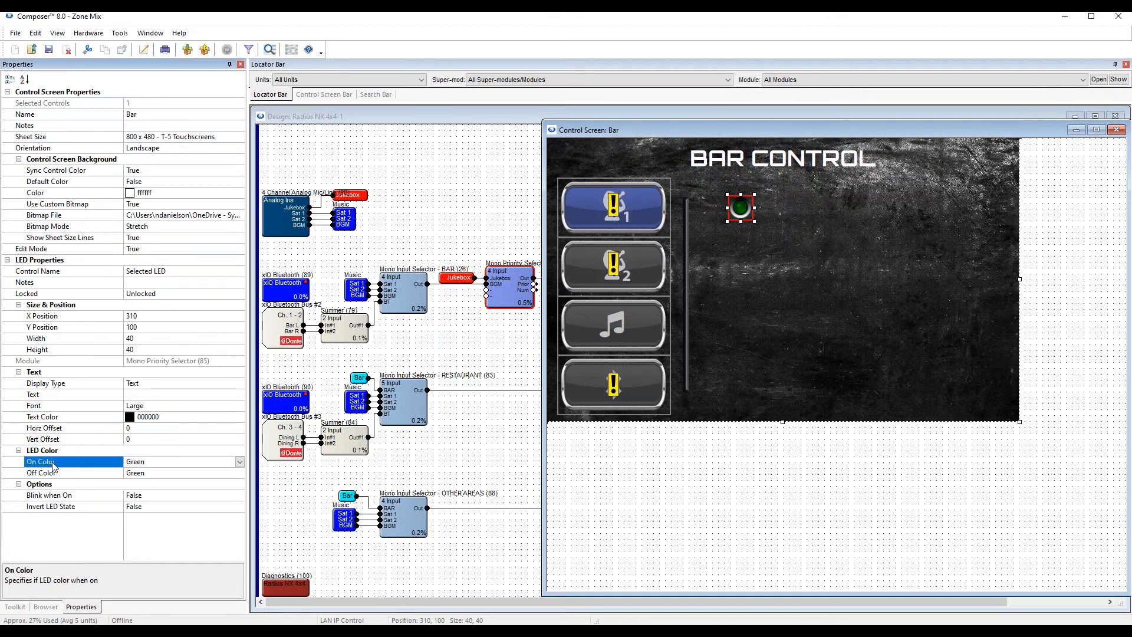
{"action": "left_click", "coordinate": [240, 464]}
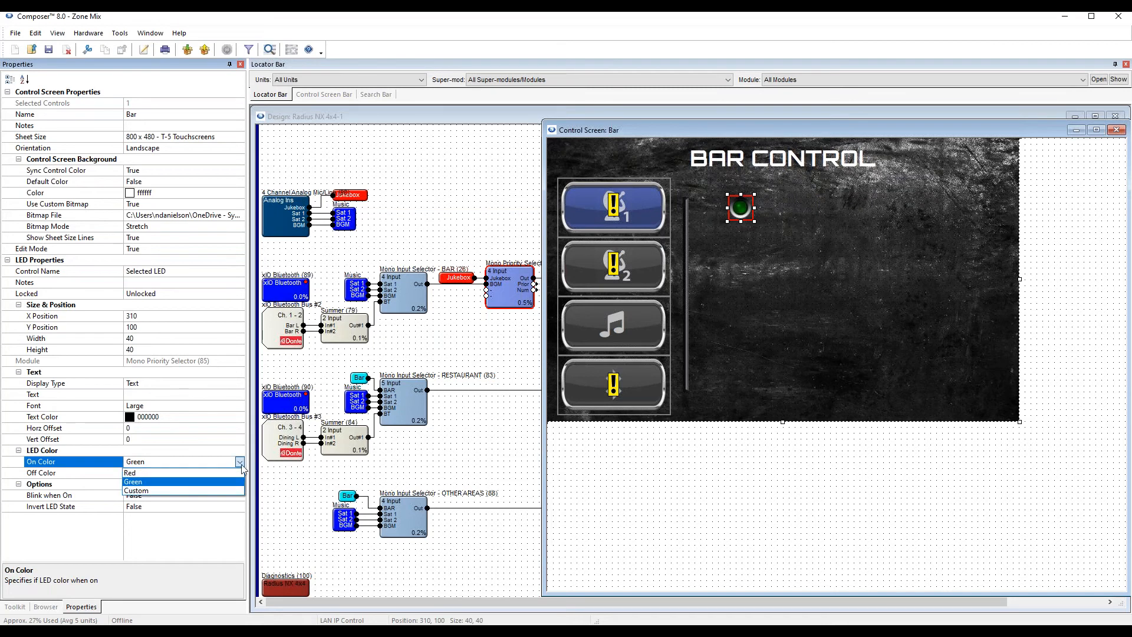
{"action": "left_click", "coordinate": [160, 491]}
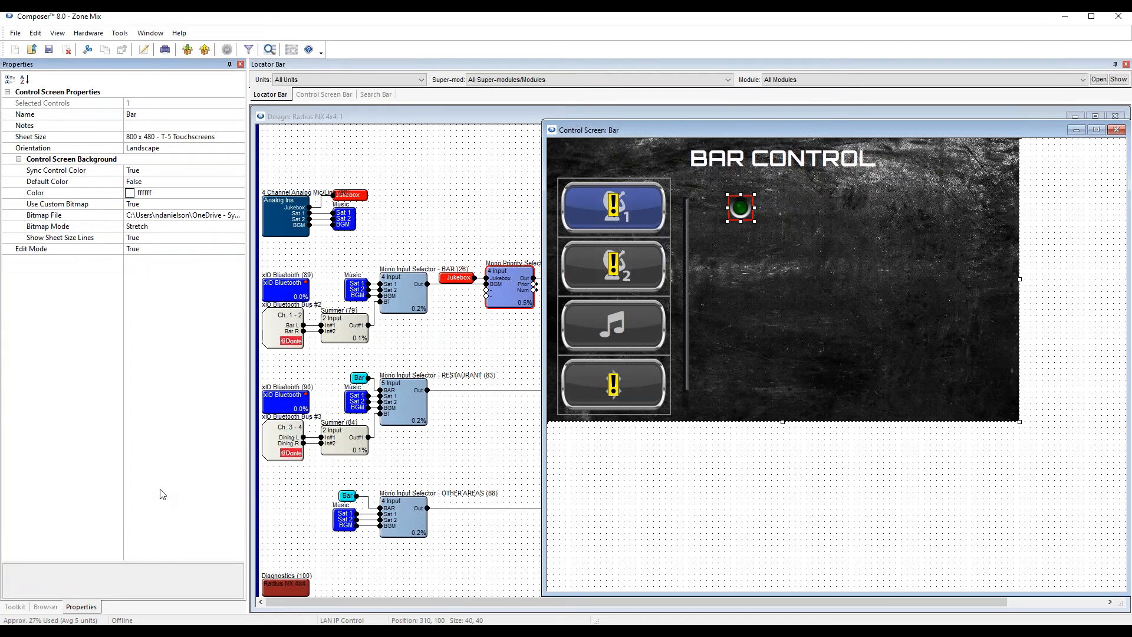
{"action": "left_click", "coordinate": [167, 473]}
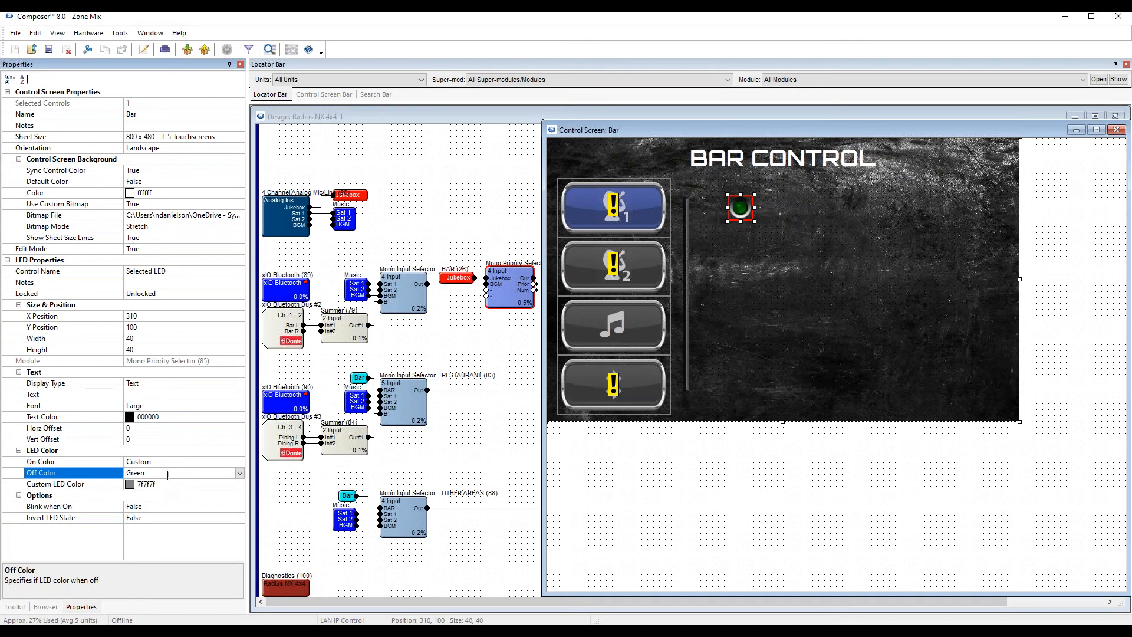
{"action": "left_click", "coordinate": [235, 474]}
{"action": "left_click", "coordinate": [172, 498]}
Set the LED's custom color to cyan, 00ffff.
{"action": "left_click", "coordinate": [160, 488]}
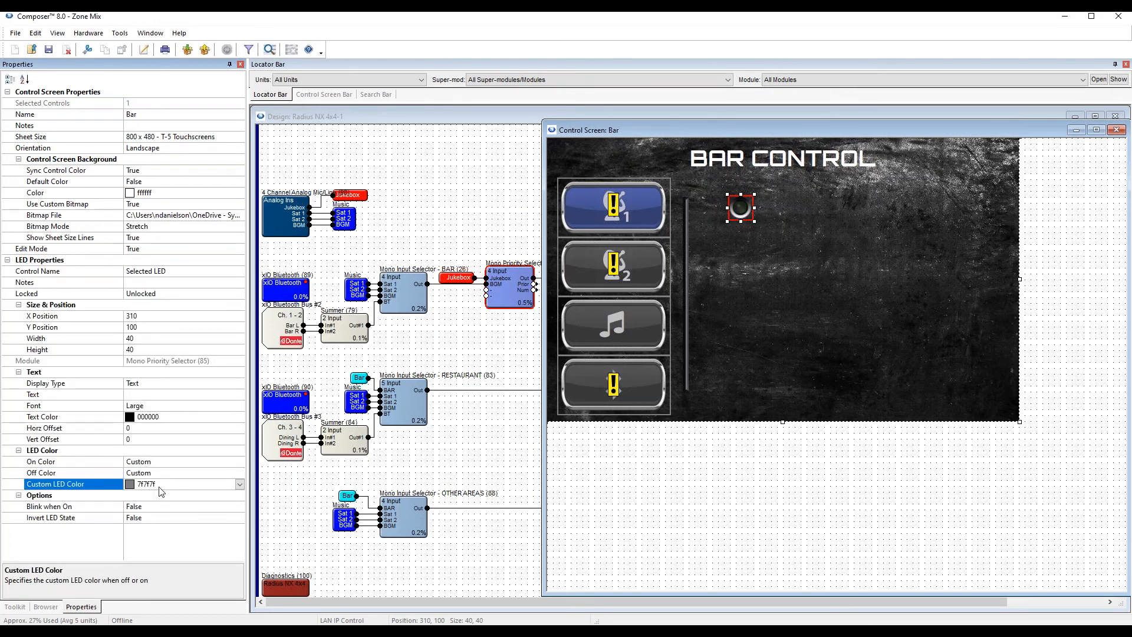
{"action": "left_click", "coordinate": [240, 485]}
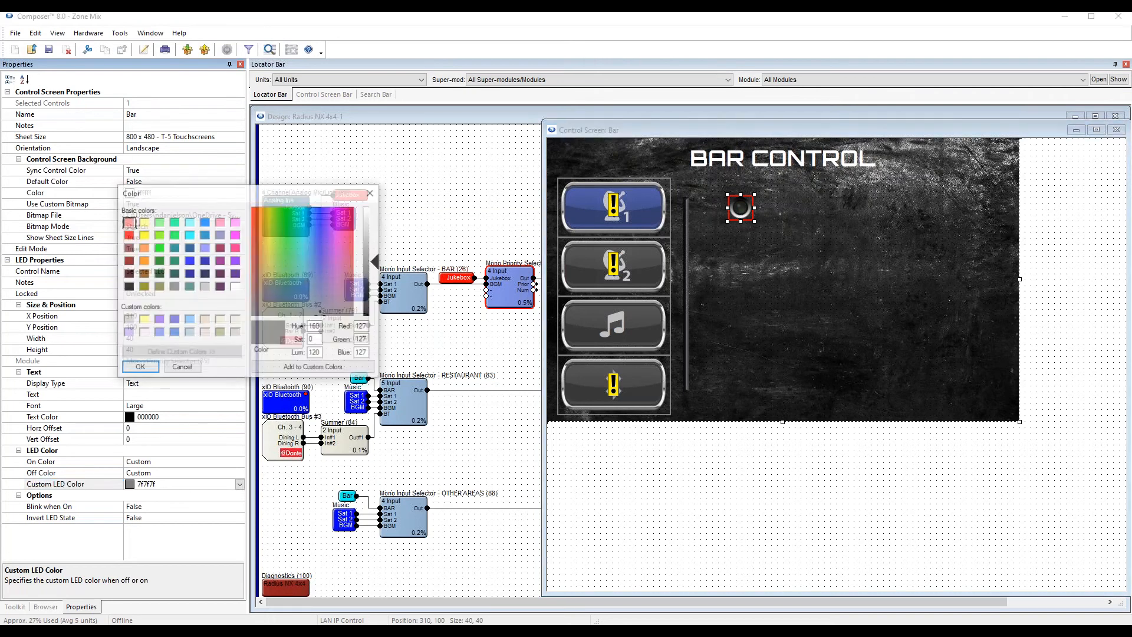
{"action": "left_click", "coordinate": [188, 234]}
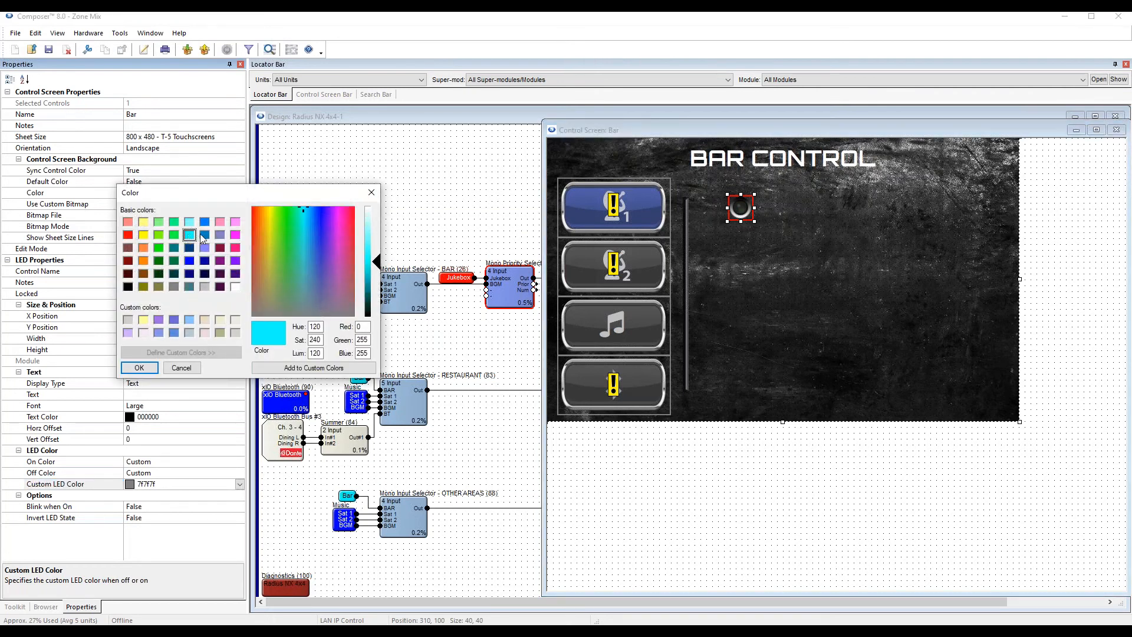
{"action": "left_click", "coordinate": [139, 368]}
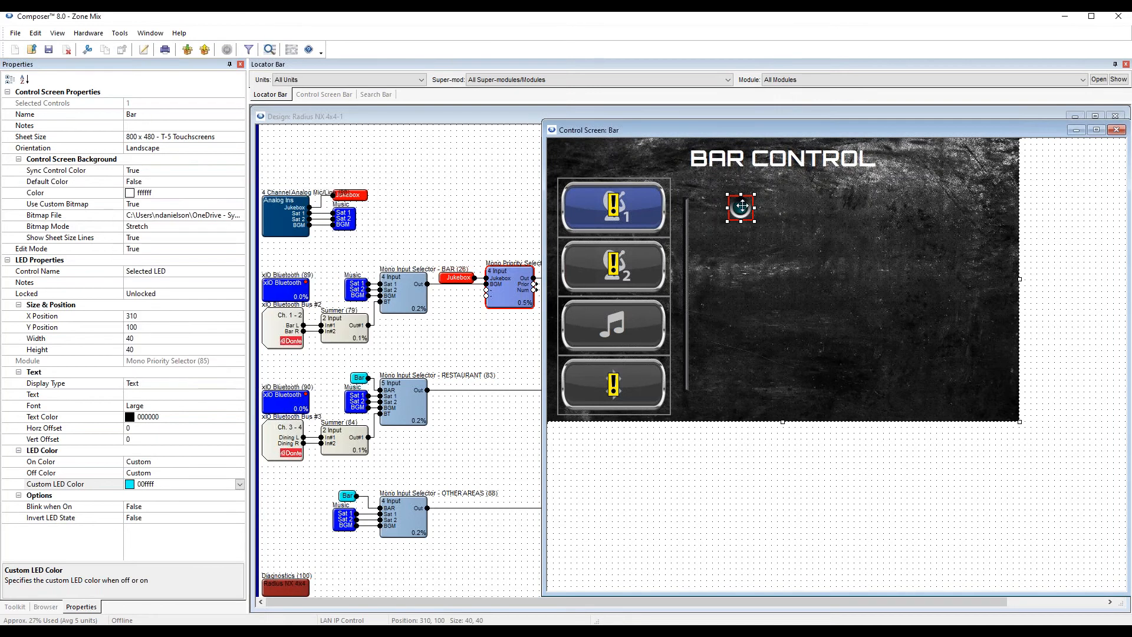
Move the LED to about X 330, Y 160, deselect it, and show the items that can be added to the screen.
{"action": "left_click_drag", "start_coordinate": [742, 205], "coordinate": [754, 240]}
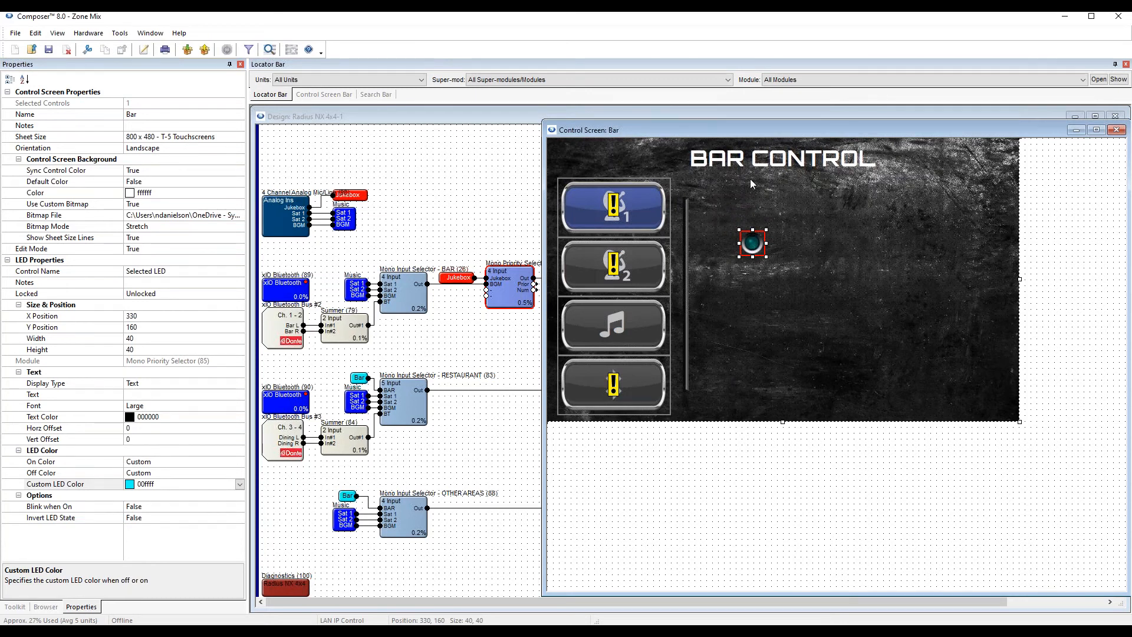
{"action": "left_click", "coordinate": [759, 163]}
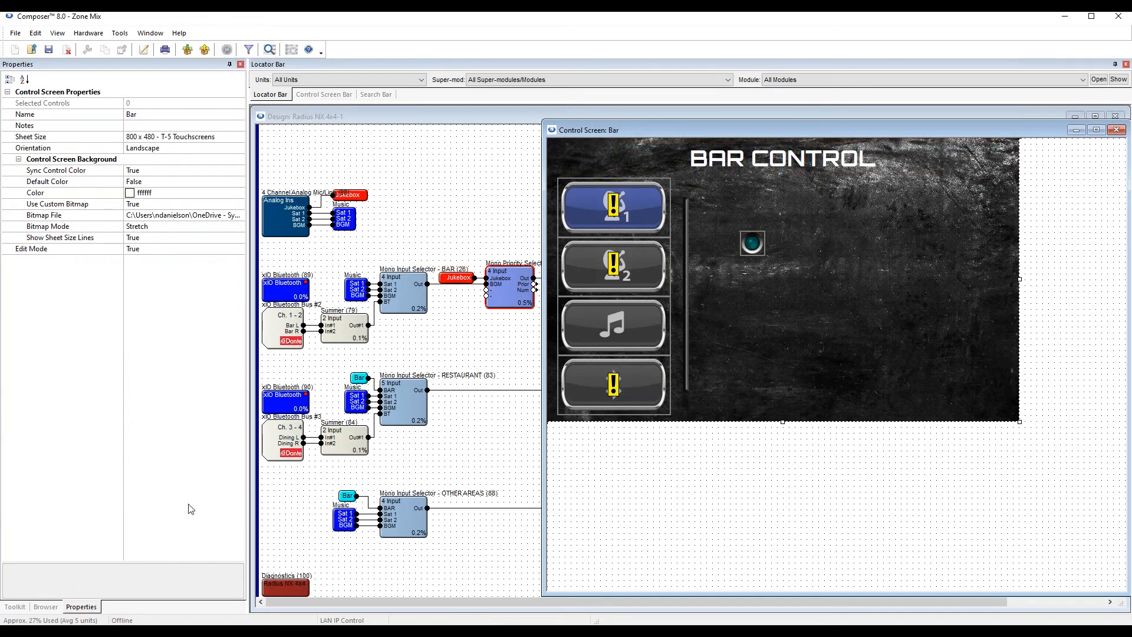
{"action": "left_click", "coordinate": [14, 607]}
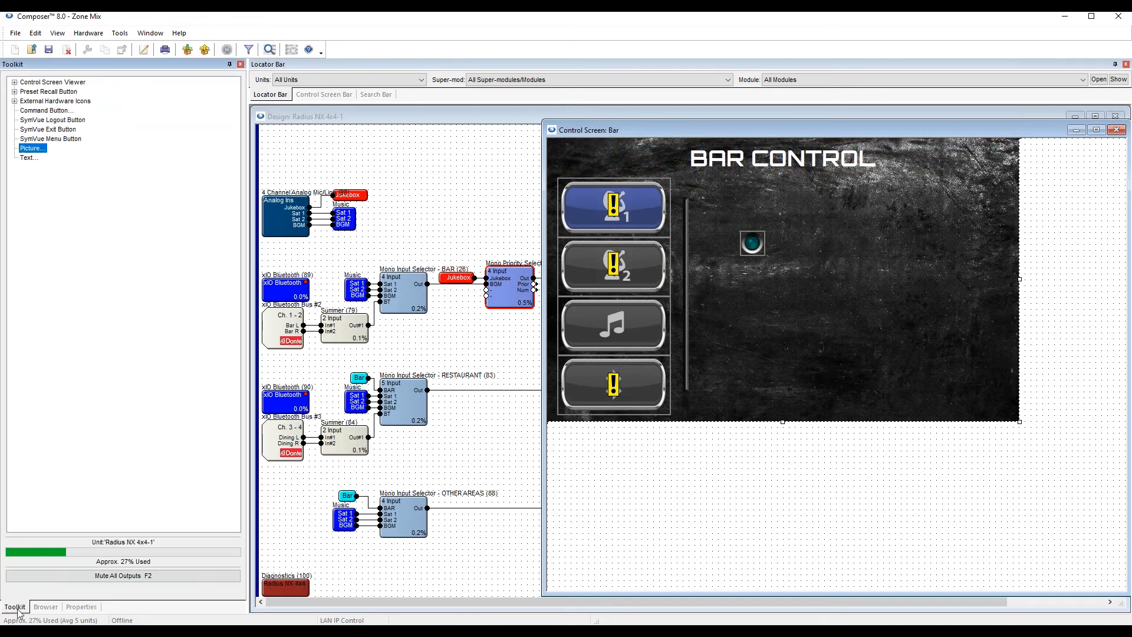
Add a "Juke Override" text above the LED, sized about 130 x 40 at about X 280, Y 90.
{"action": "left_click", "coordinate": [27, 159]}
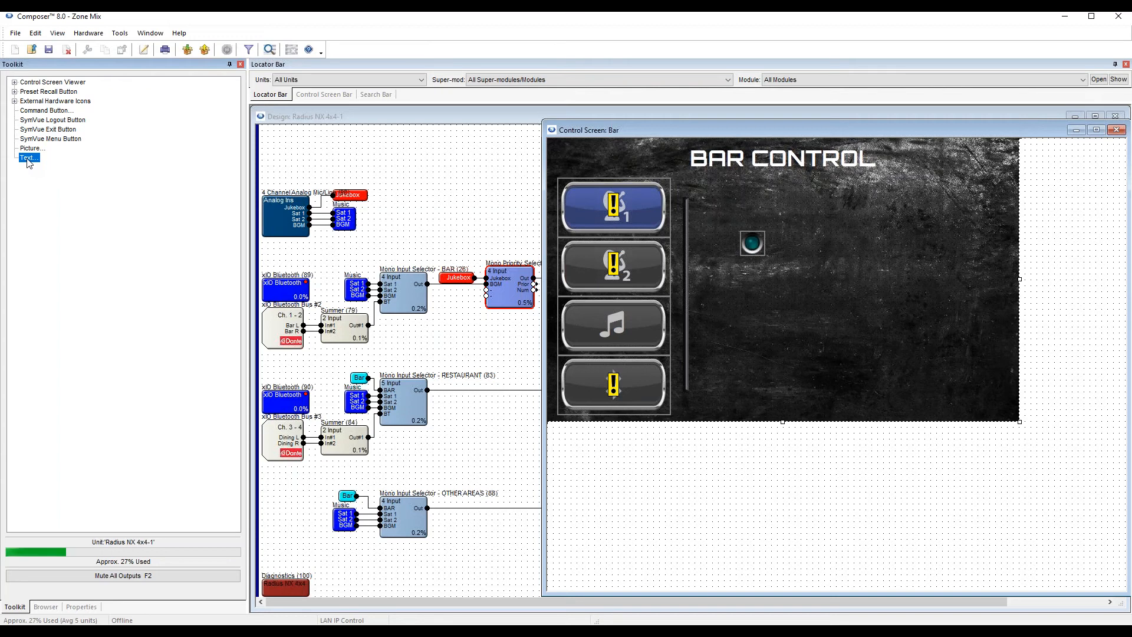
{"action": "left_click", "coordinate": [703, 191]}
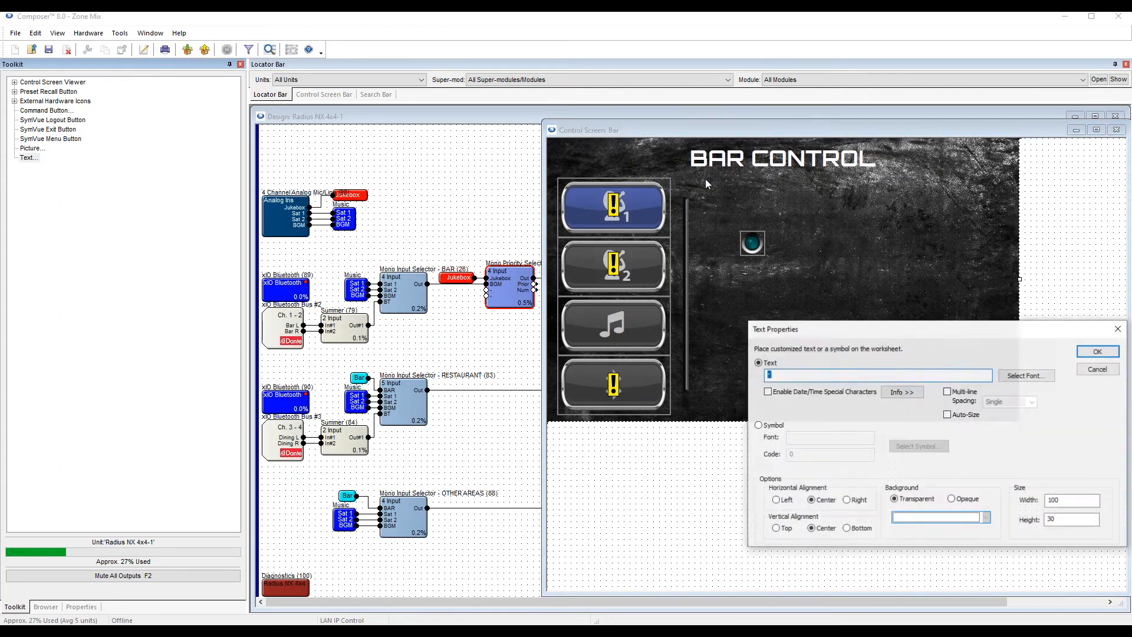
{"action": "type", "text": "Juk"}
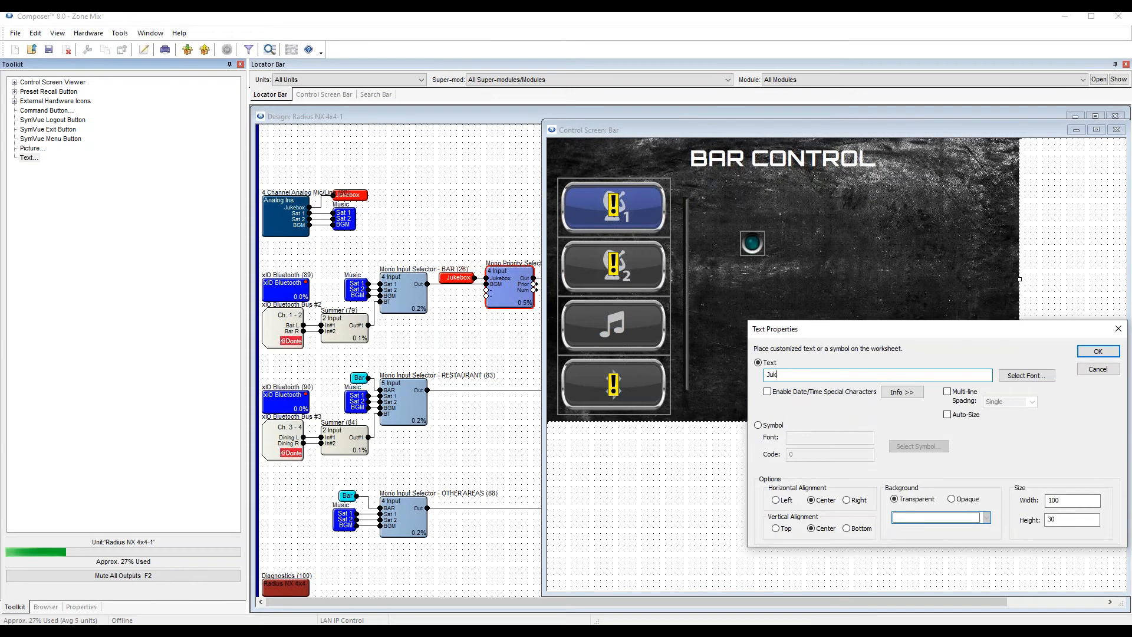
{"action": "type", "text": "e Override"}
{"action": "left_click", "coordinate": [1100, 352]}
{"action": "left_click_drag", "start_coordinate": [733, 197], "coordinate": [789, 216]}
Set the Juke Override text's custom font to Orbitron, Bold, size 18.
{"action": "left_click", "coordinate": [81, 608]}
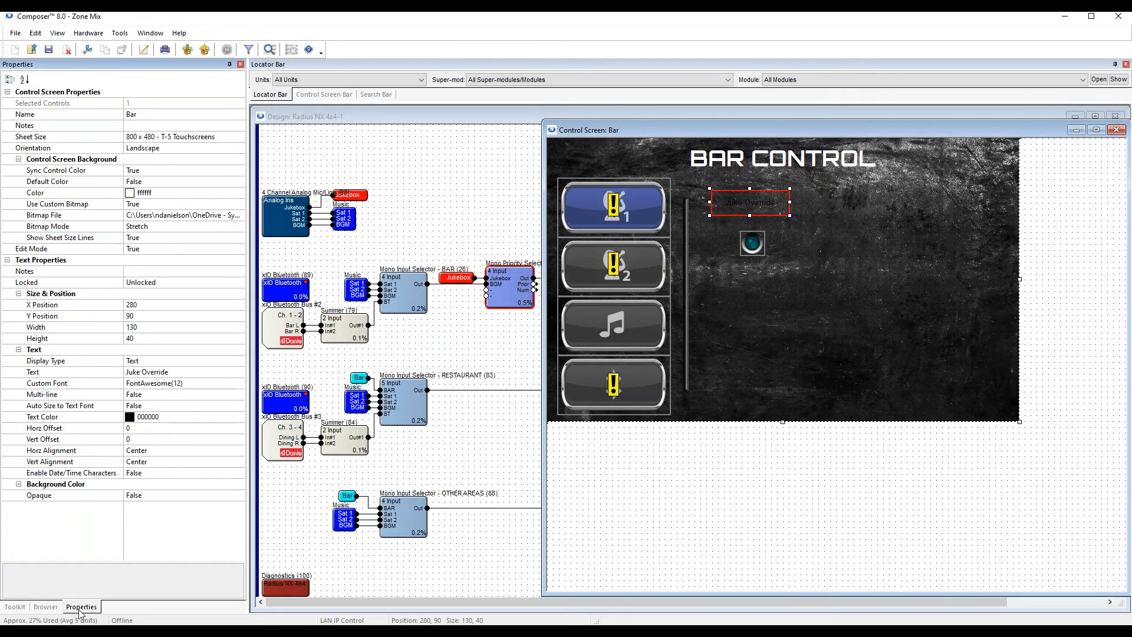
{"action": "left_click", "coordinate": [74, 364]}
{"action": "left_click", "coordinate": [162, 393]}
{"action": "left_click", "coordinate": [154, 384]}
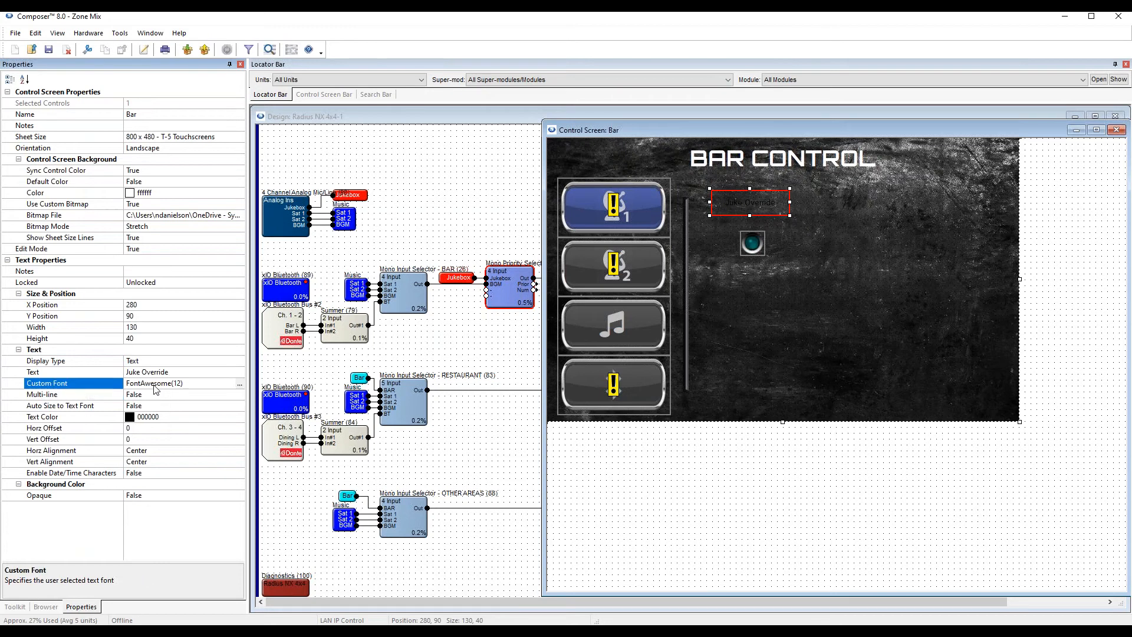
{"action": "left_click", "coordinate": [240, 385]}
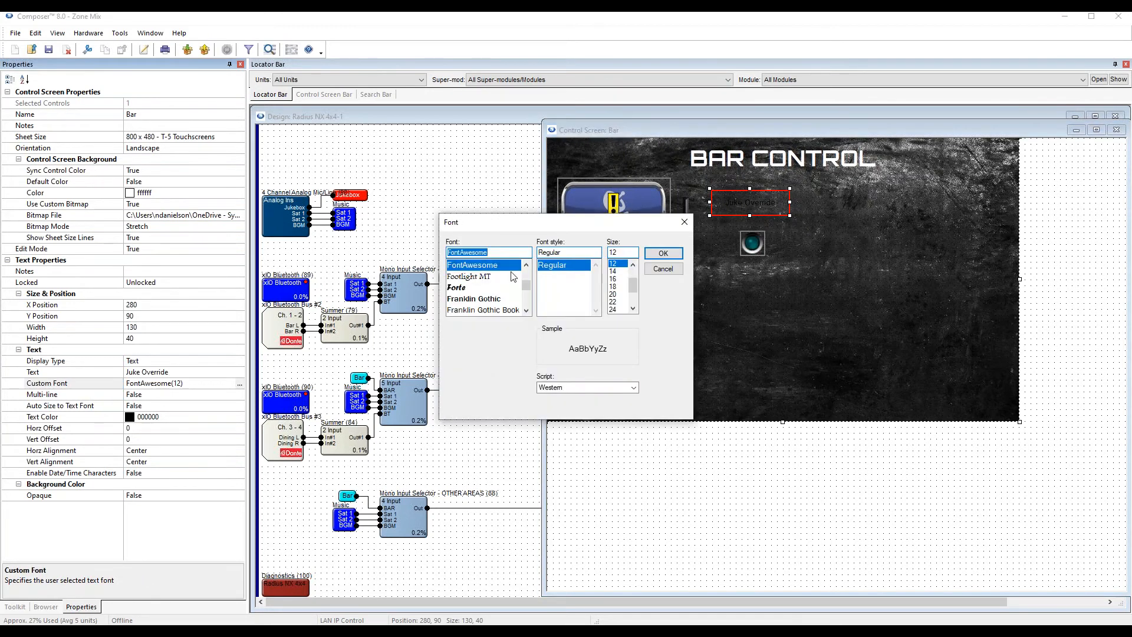
{"action": "type", "text": "orb"}
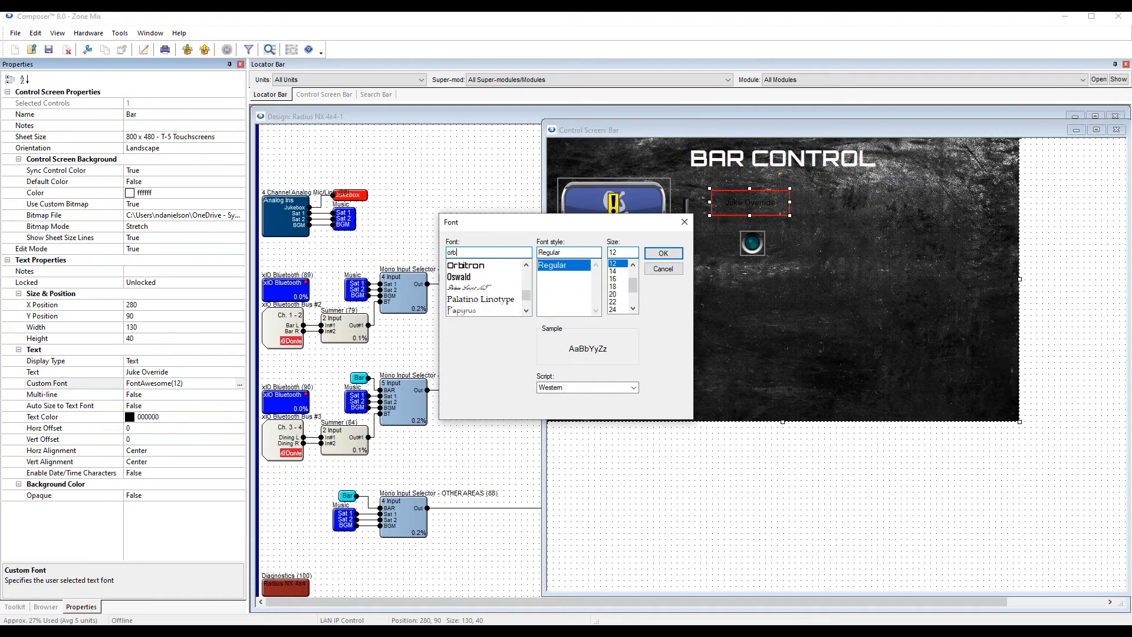
{"action": "left_click", "coordinate": [466, 266]}
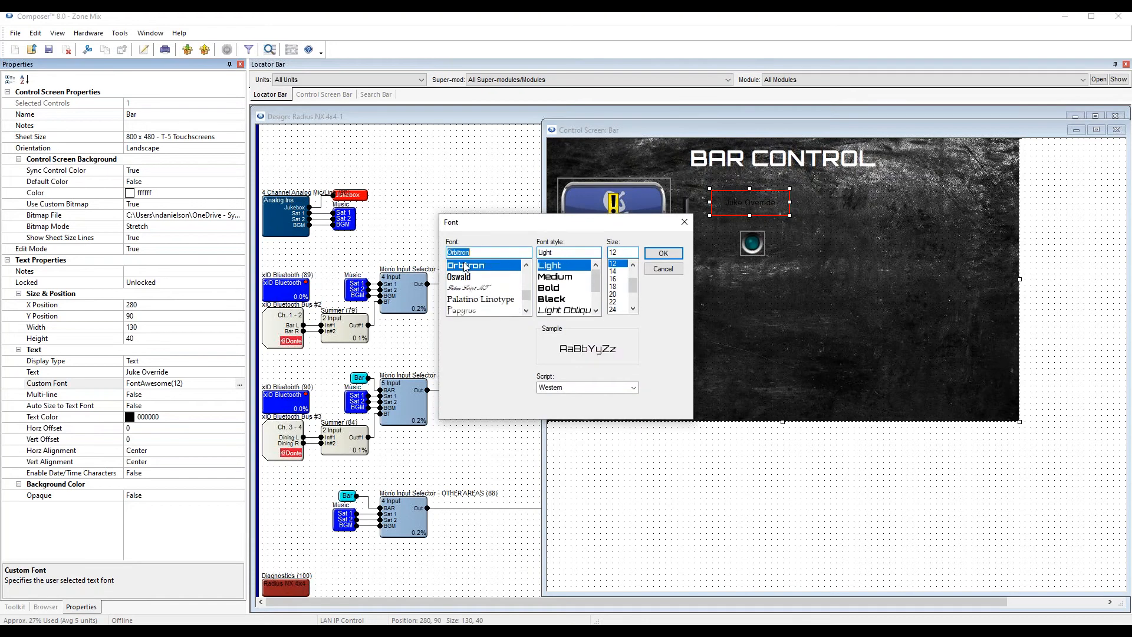
{"action": "left_click", "coordinate": [549, 289]}
{"action": "left_click", "coordinate": [614, 287]}
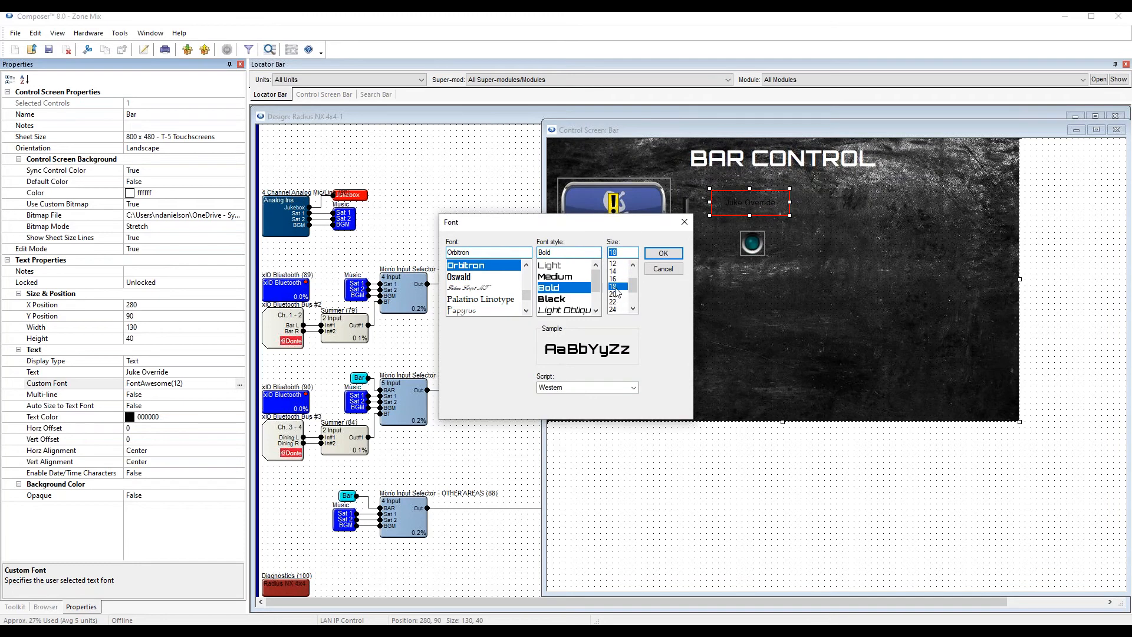
{"action": "left_click", "coordinate": [663, 254]}
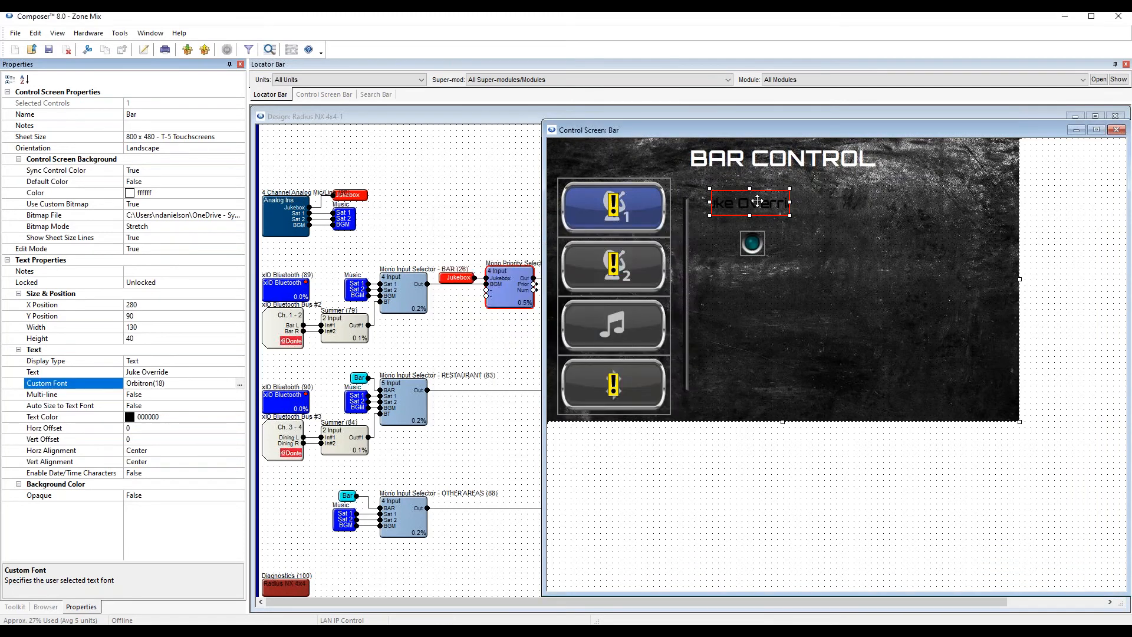
Shift the Juke Override text to X 270 and set its text color to white, ffffff.
{"action": "left_click_drag", "start_coordinate": [756, 205], "coordinate": [750, 205]}
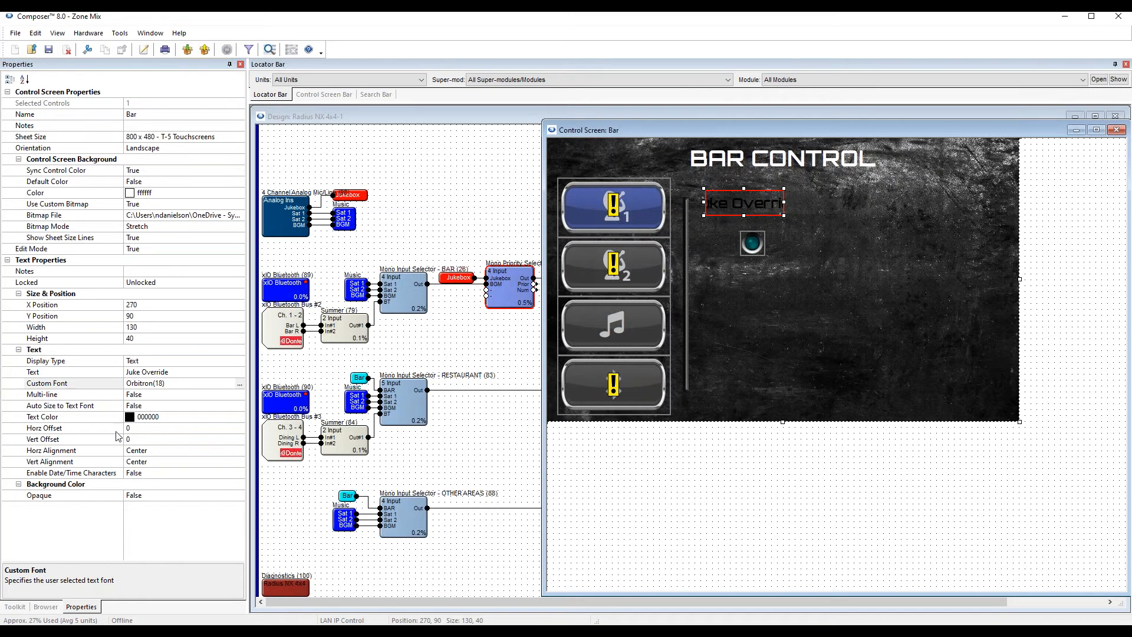
{"action": "left_click", "coordinate": [88, 417]}
{"action": "left_click", "coordinate": [239, 417]}
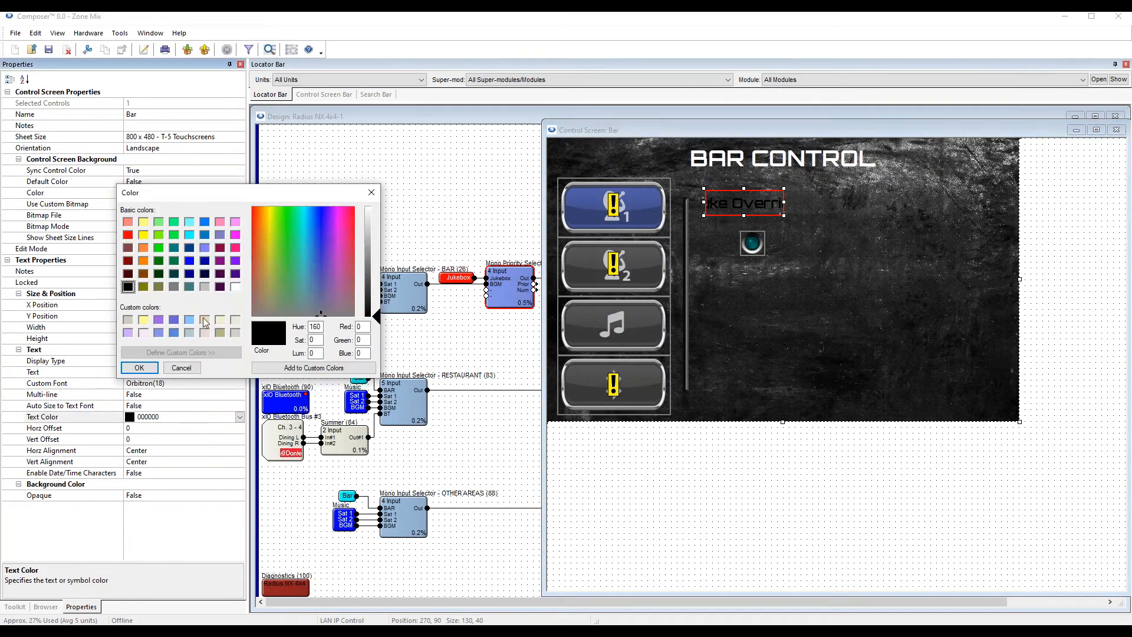
{"action": "left_click", "coordinate": [235, 286]}
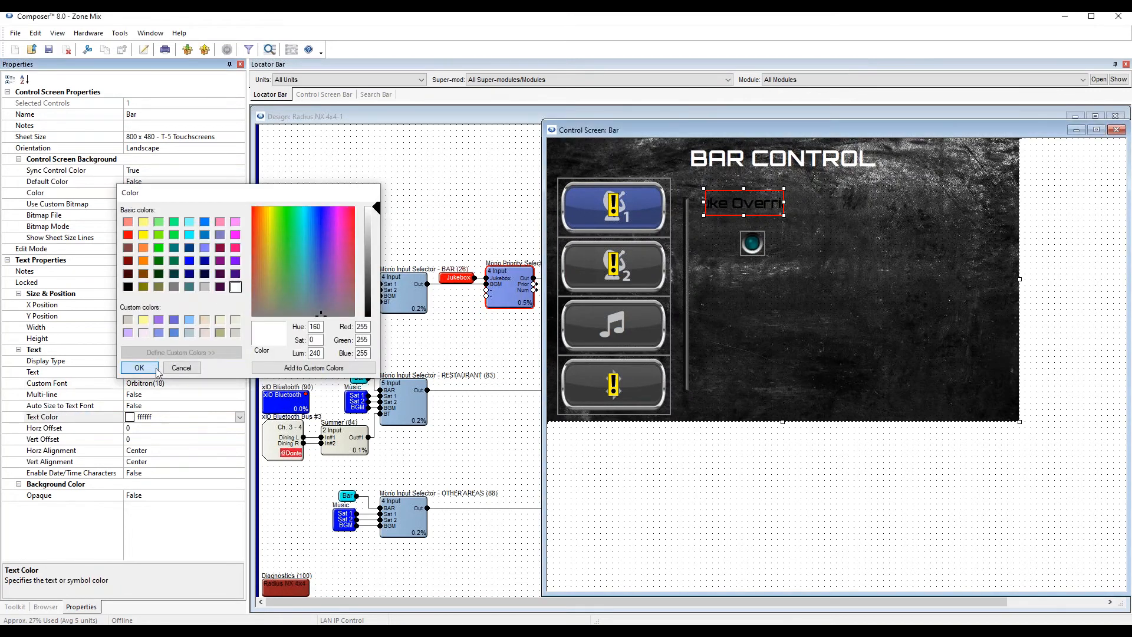
{"action": "left_click", "coordinate": [139, 368]}
Widen the Juke Override text to 190 x 40 at X 250 and move the LED slightly down and to the left.
{"action": "left_click_drag", "start_coordinate": [784, 216], "coordinate": [762, 208]}
{"action": "left_click", "coordinate": [798, 250]}
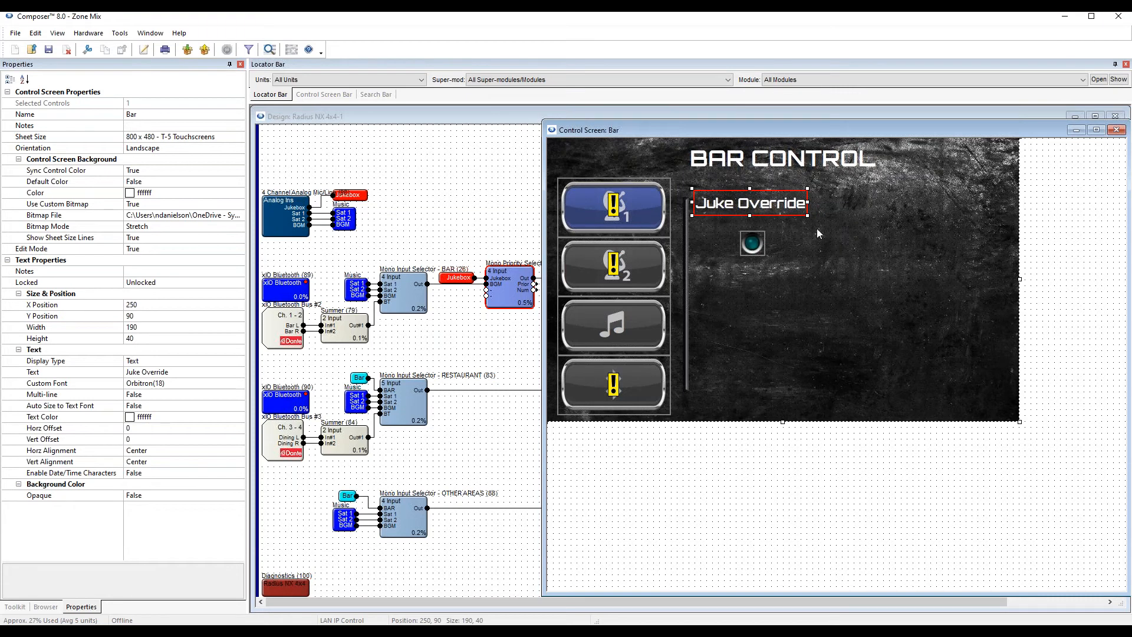
{"action": "left_click_drag", "start_coordinate": [756, 250], "coordinate": [744, 261]}
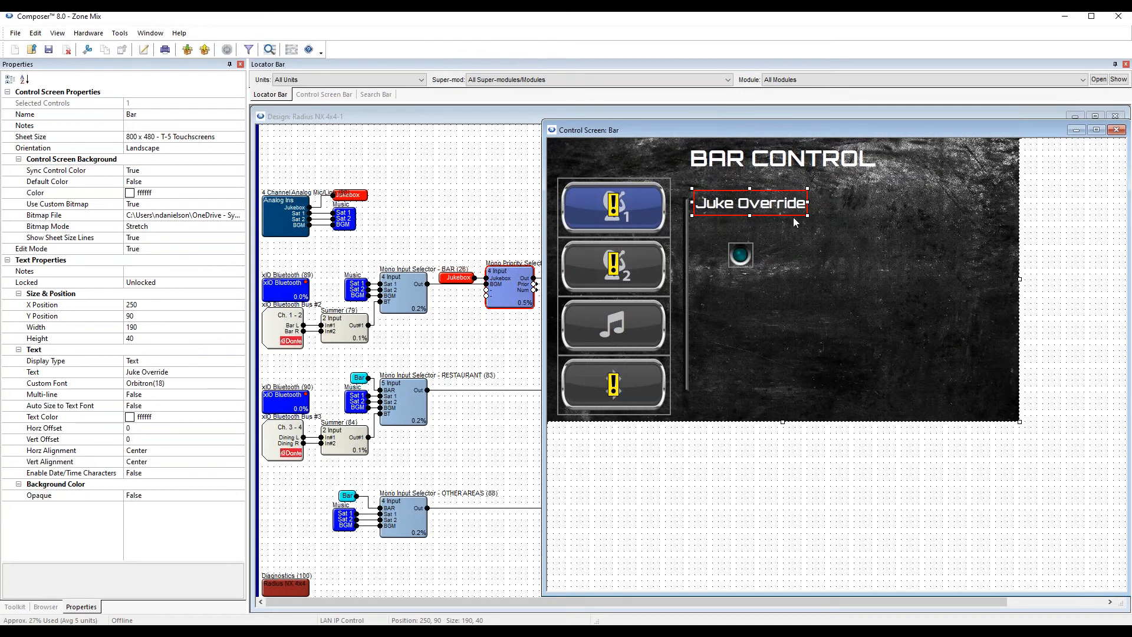
Enlarge the Juke Override text box to about 220 x 190 and set Multi-line to True.
{"action": "left_click", "coordinate": [65, 394]}
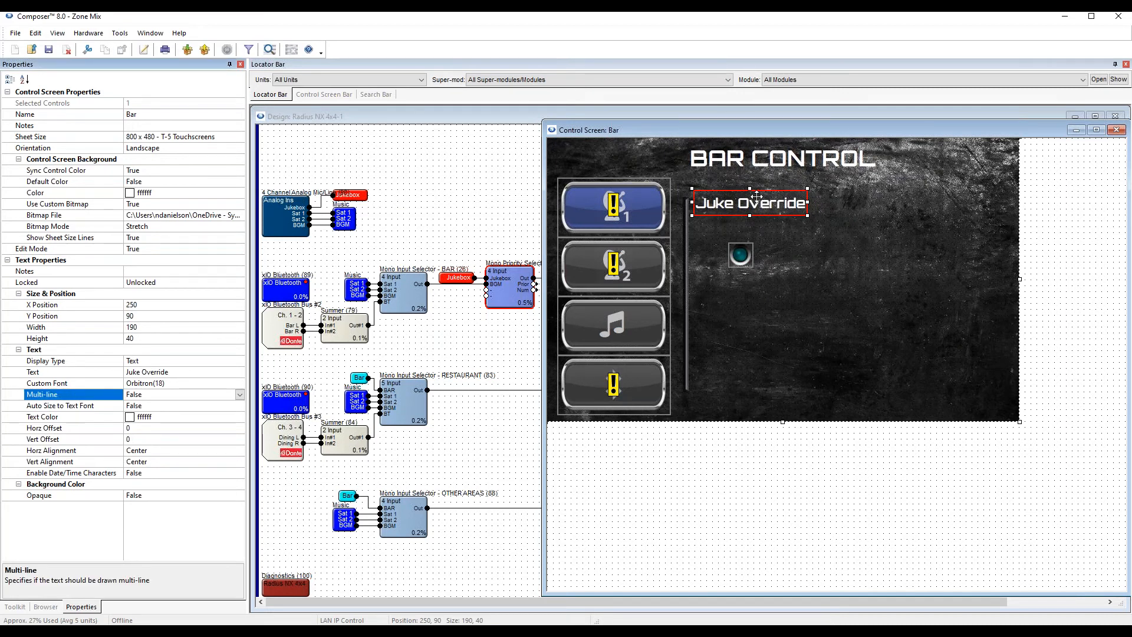
{"action": "left_click", "coordinate": [823, 242]}
{"action": "left_click", "coordinate": [795, 209]}
{"action": "left_click_drag", "start_coordinate": [807, 216], "coordinate": [732, 304]}
{"action": "left_click_drag", "start_coordinate": [726, 249], "coordinate": [903, 209]}
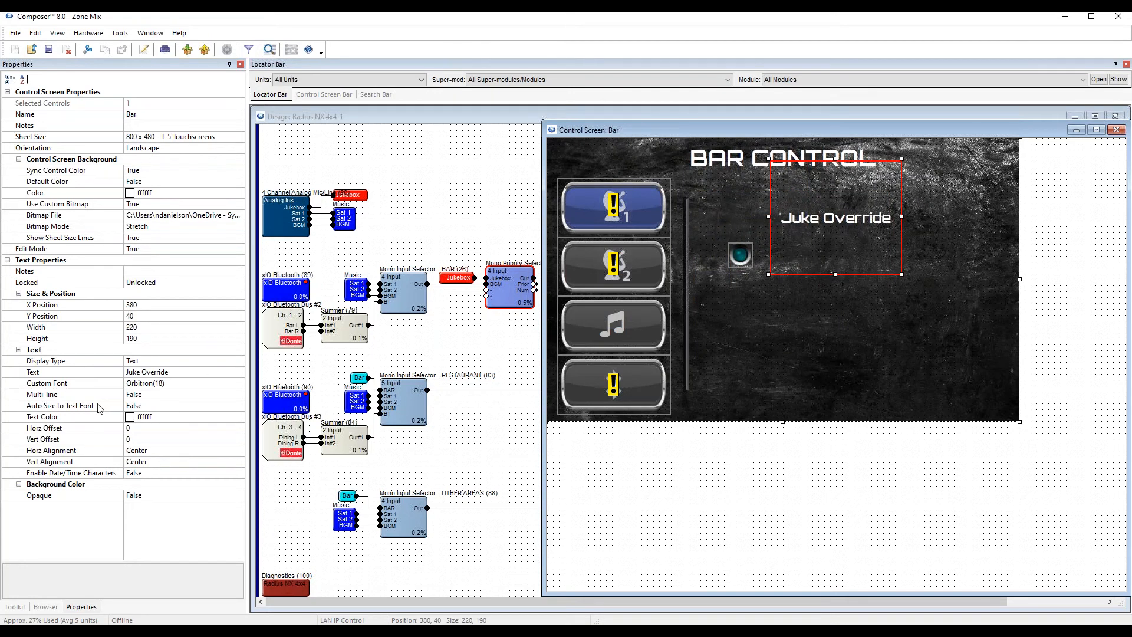
{"action": "left_click", "coordinate": [142, 394]}
{"action": "left_click", "coordinate": [240, 394]}
{"action": "left_click", "coordinate": [205, 415]}
Shrink the two-line Juke Override text box to 150 x 60 and position it at X 250, Y 70.
{"action": "left_click_drag", "start_coordinate": [895, 280], "coordinate": [717, 222]}
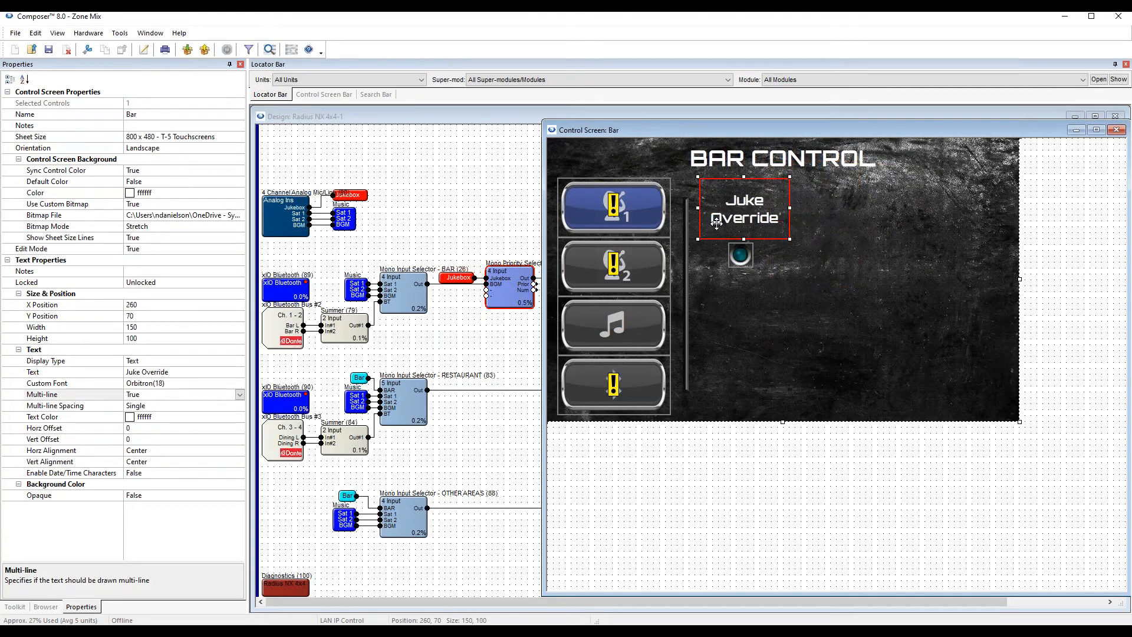
{"action": "key", "text": "shift+Up"}
{"action": "key", "text": "shift+Up"}
{"action": "key", "text": "shift+Up"}
{"action": "key", "text": "shift+Up"}
{"action": "key", "text": "Down"}
{"action": "key", "text": "Left"}
{"action": "key", "text": "Down"}
{"action": "key", "text": "Up"}
{"action": "key", "text": "Up"}
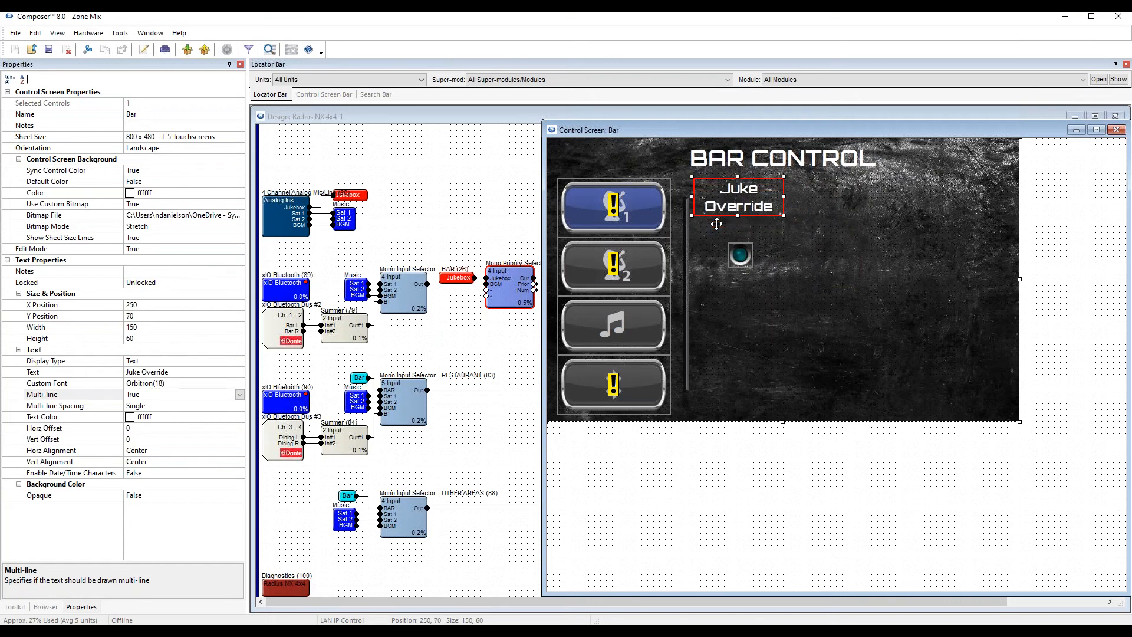
Move the LED directly beneath the Juke Override text, to about X 300, Y 140.
{"action": "left_click_drag", "start_coordinate": [742, 254], "coordinate": [742, 231]}
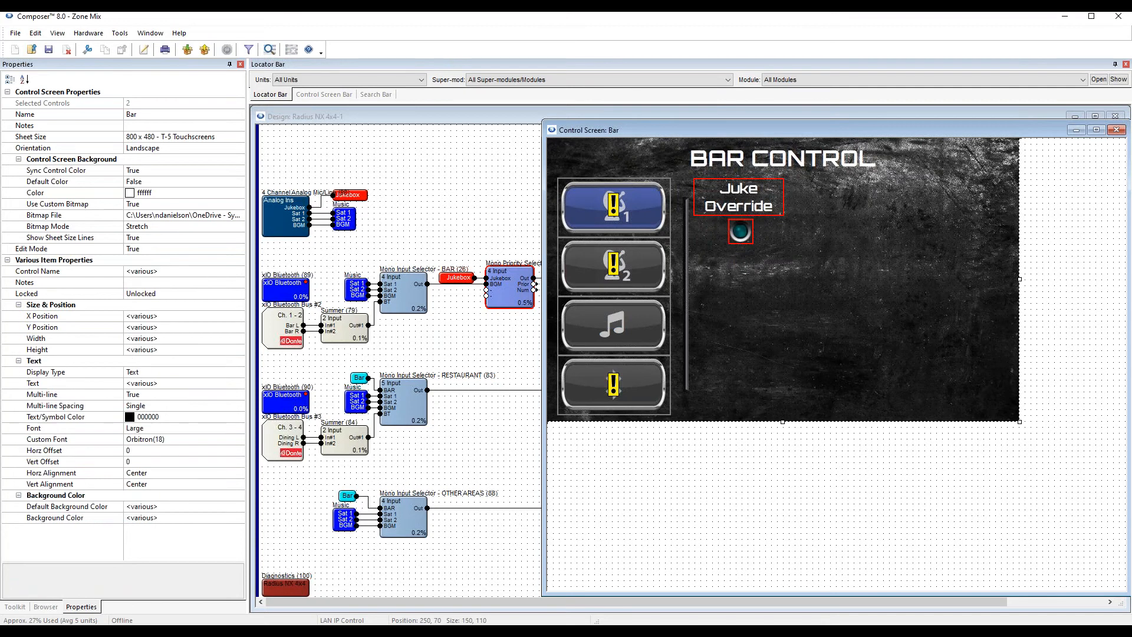
{"action": "left_click", "coordinate": [735, 225]}
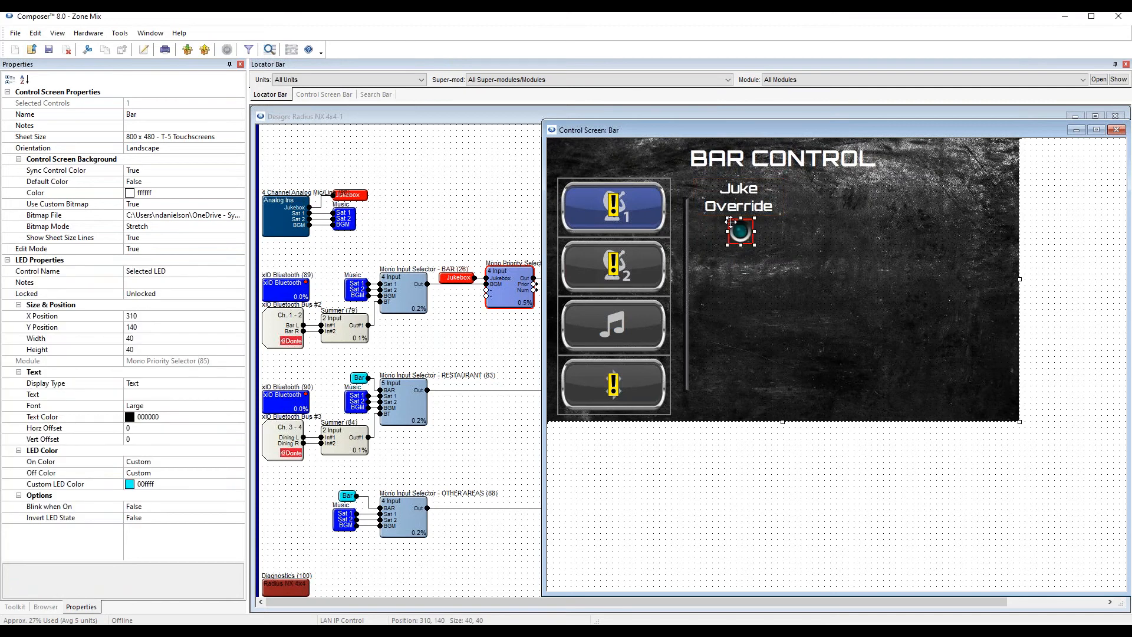
{"action": "left_click", "coordinate": [740, 206]}
{"action": "left_click", "coordinate": [743, 231]}
{"action": "key", "text": "Left"}
Set the Juke Override text's width to 140 to center it over the LED, and check both items together.
{"action": "left_click", "coordinate": [732, 205]}
{"action": "key", "text": "shift+Right"}
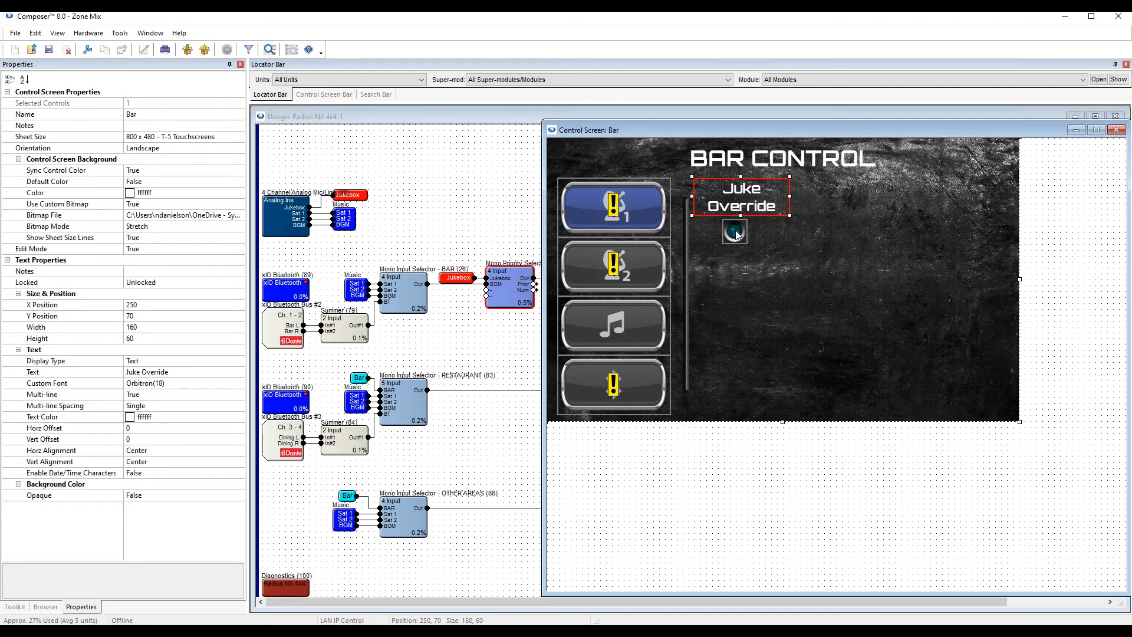
{"action": "key", "text": "shift+Left"}
{"action": "key", "text": "shift+Left"}
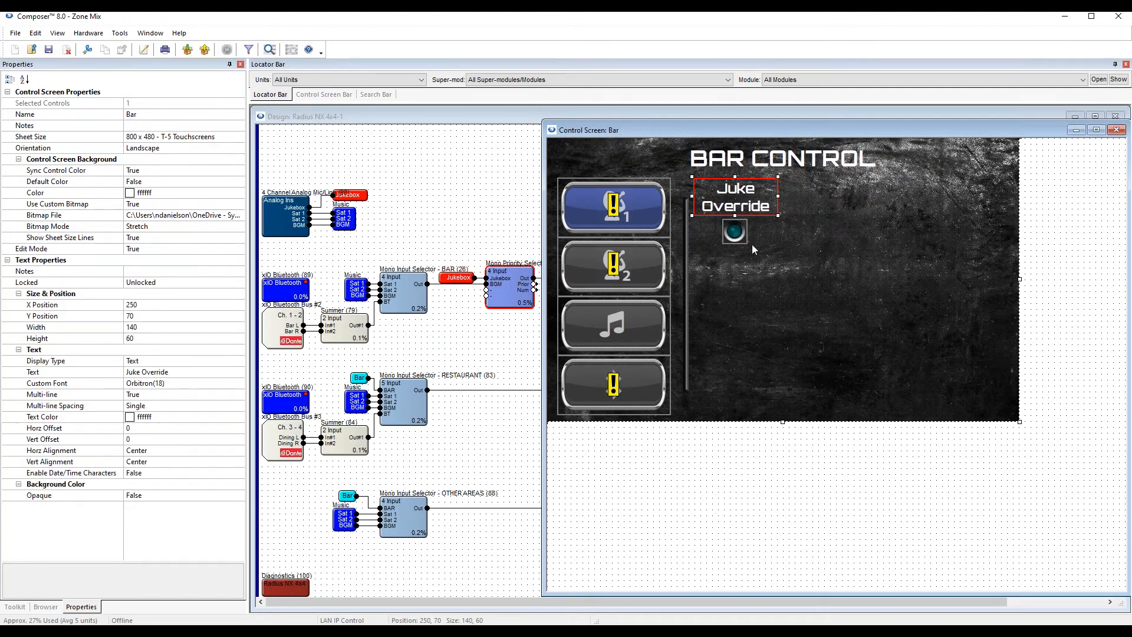
{"action": "left_click", "coordinate": [734, 234], "text": "ctrl"}
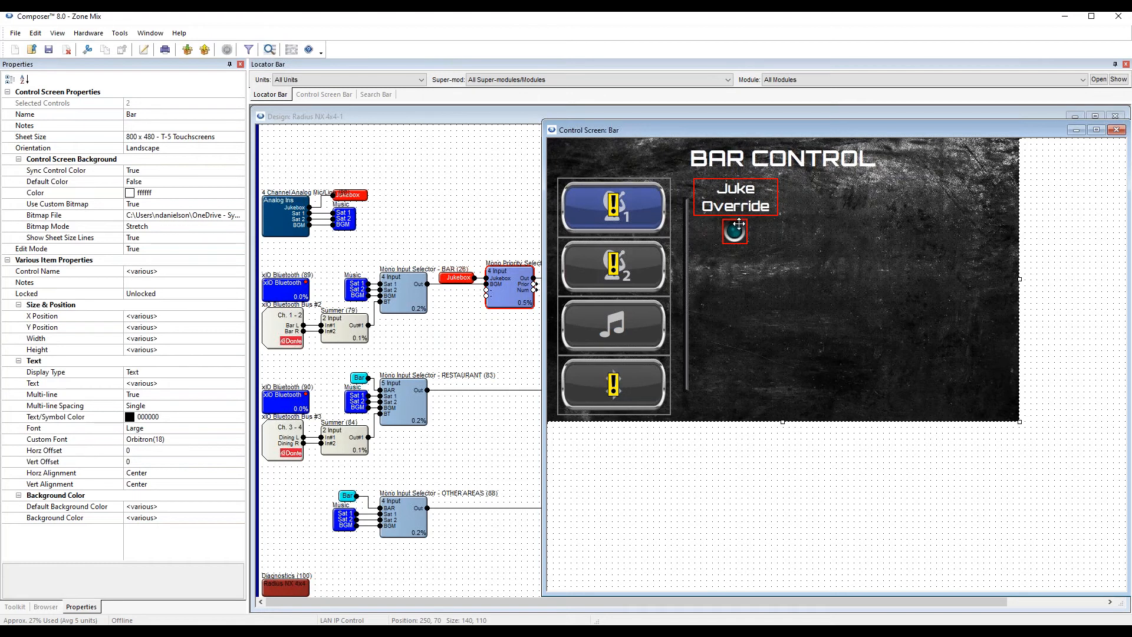
{"action": "left_click", "coordinate": [739, 261]}
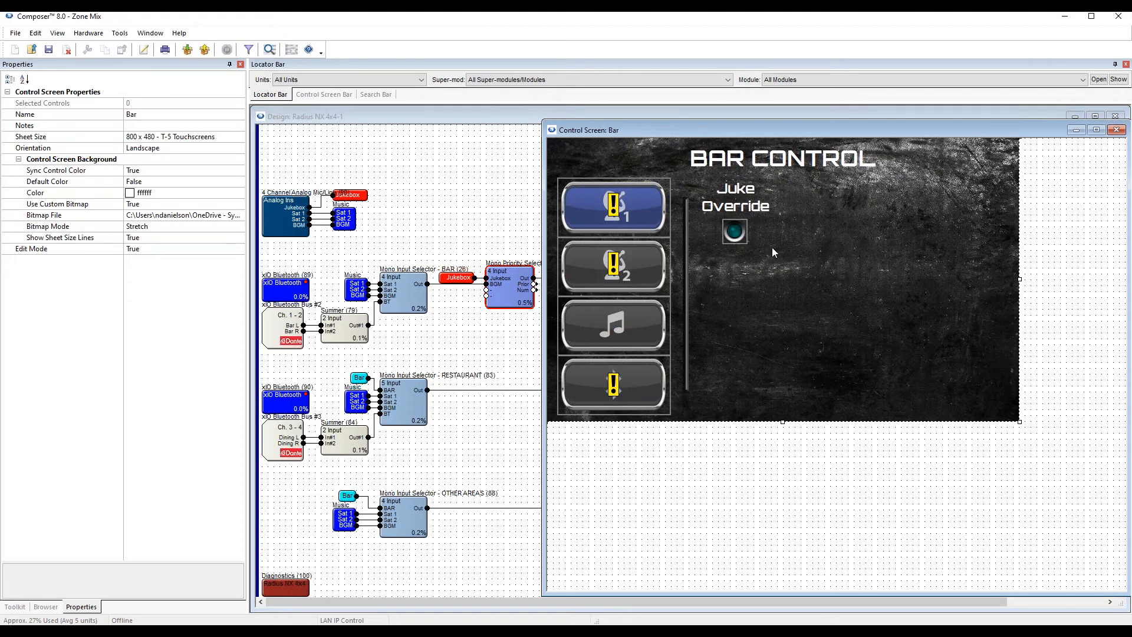
Duplicate the Juke Override text and place the copy below the LED at X 250, Y 210.
{"action": "left_click", "coordinate": [740, 212]}
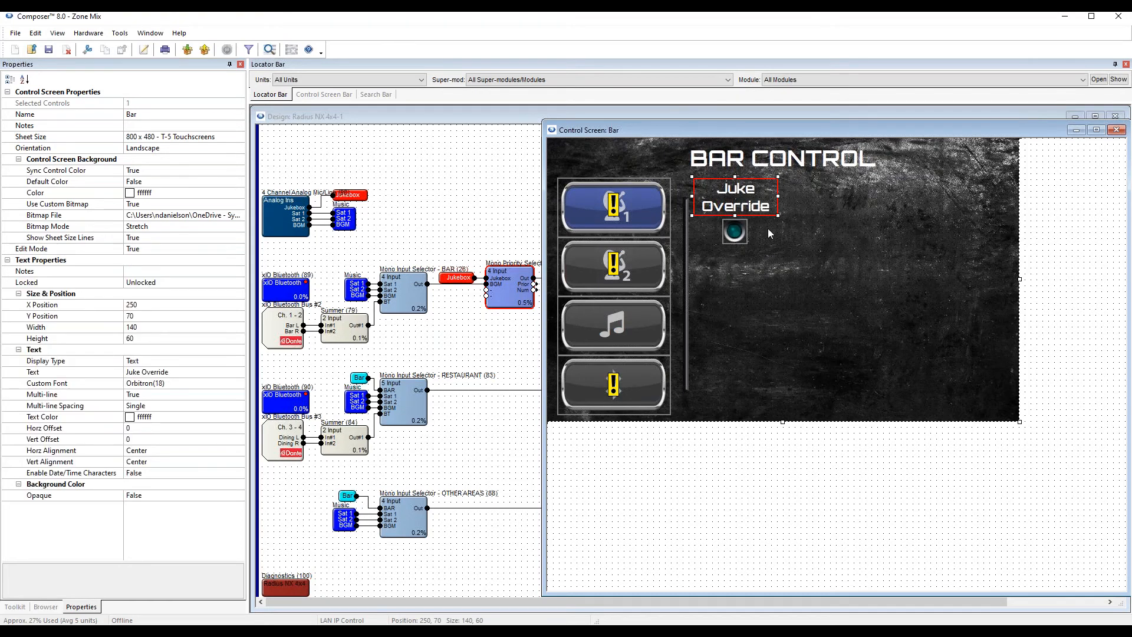
{"action": "right_click", "coordinate": [743, 211]}
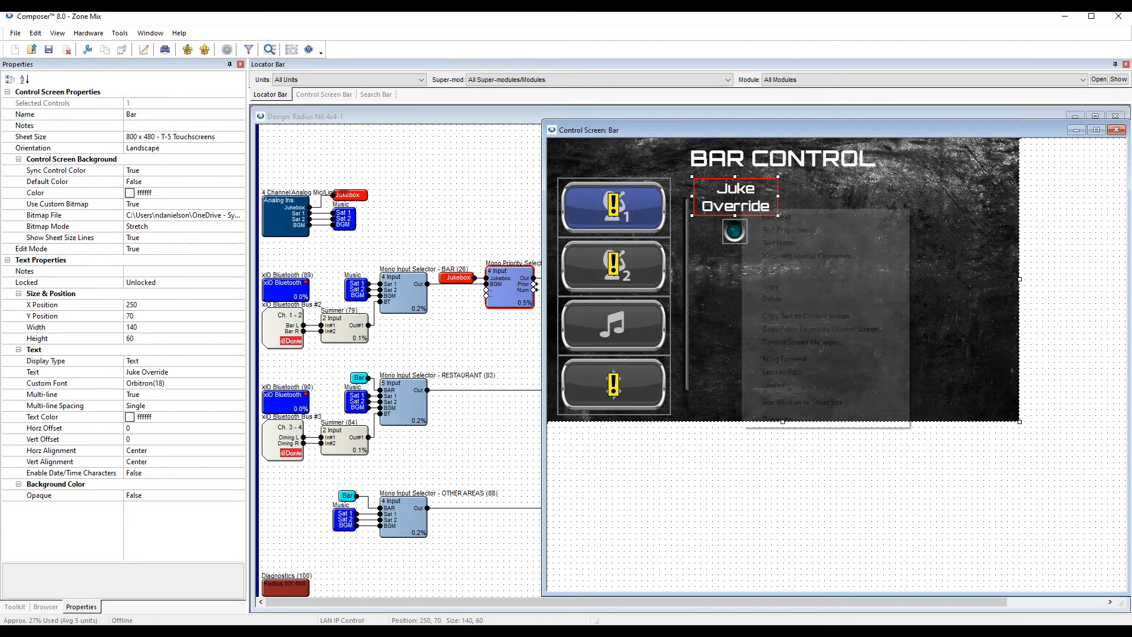
{"action": "left_click", "coordinate": [801, 417]}
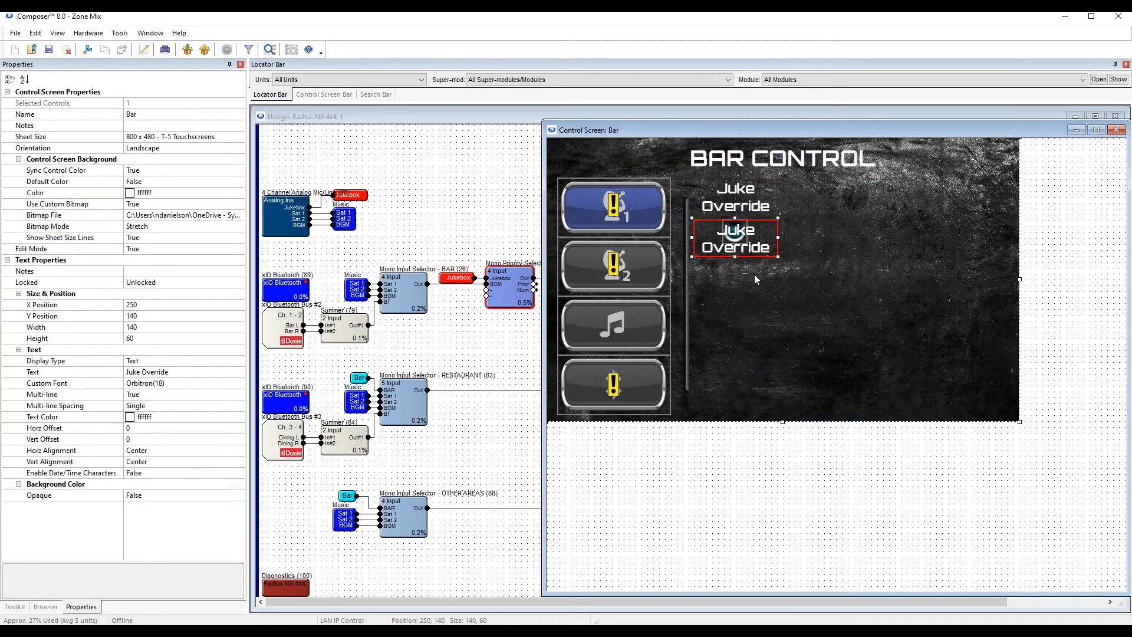
{"action": "left_click_drag", "start_coordinate": [749, 249], "coordinate": [749, 290]}
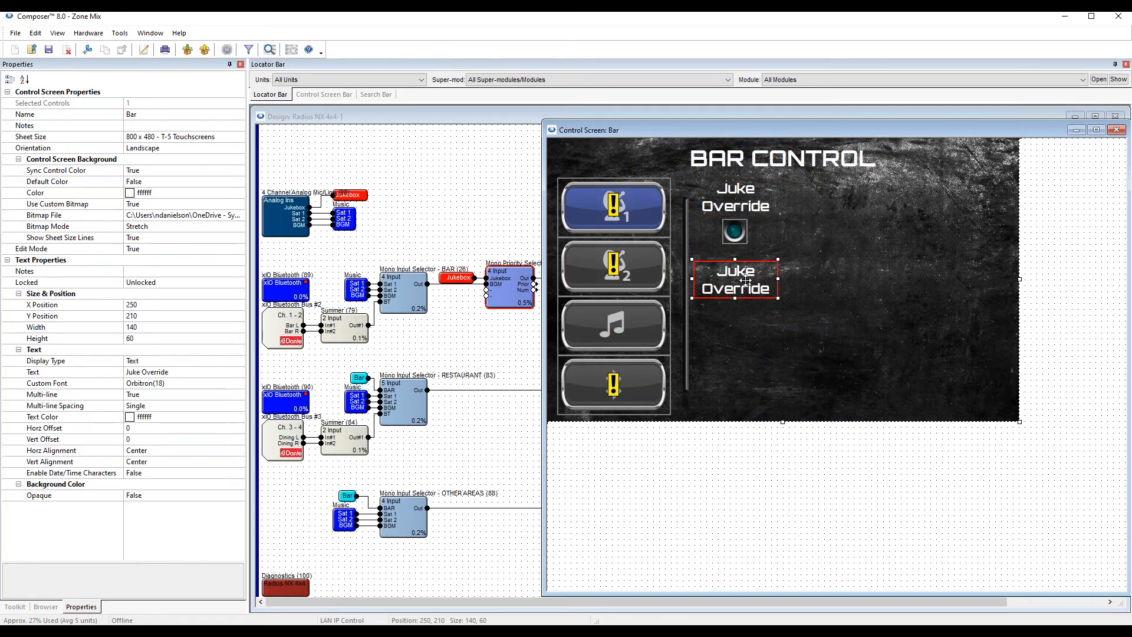
Change the wording of the copied text below the LED to "Pair".
{"action": "double_click", "coordinate": [738, 280]}
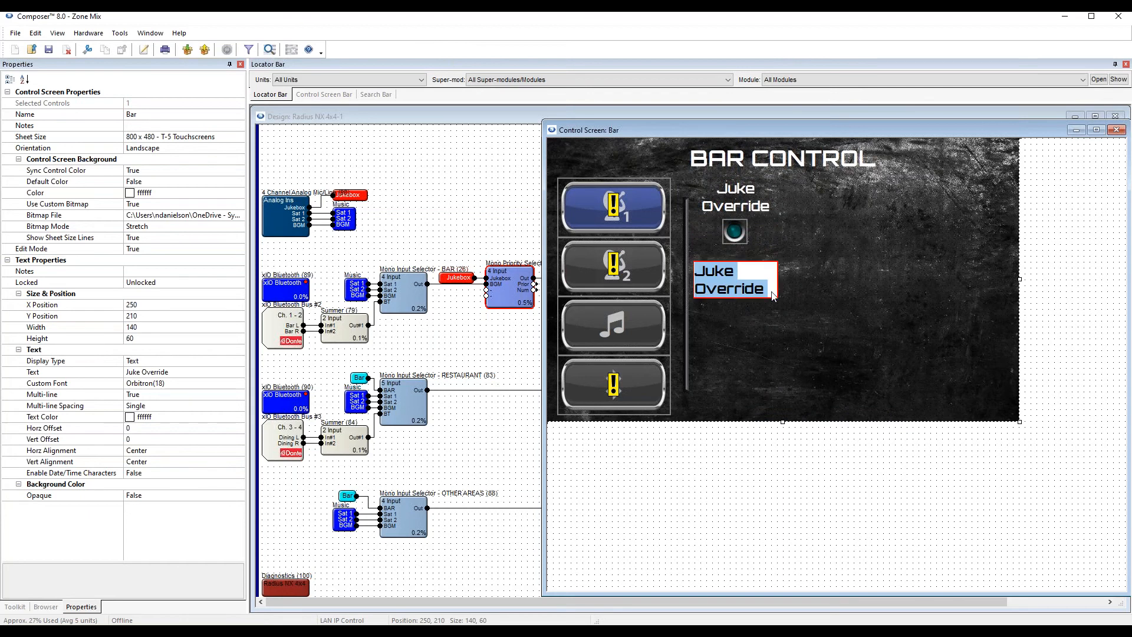
{"action": "type", "text": "Pair"}
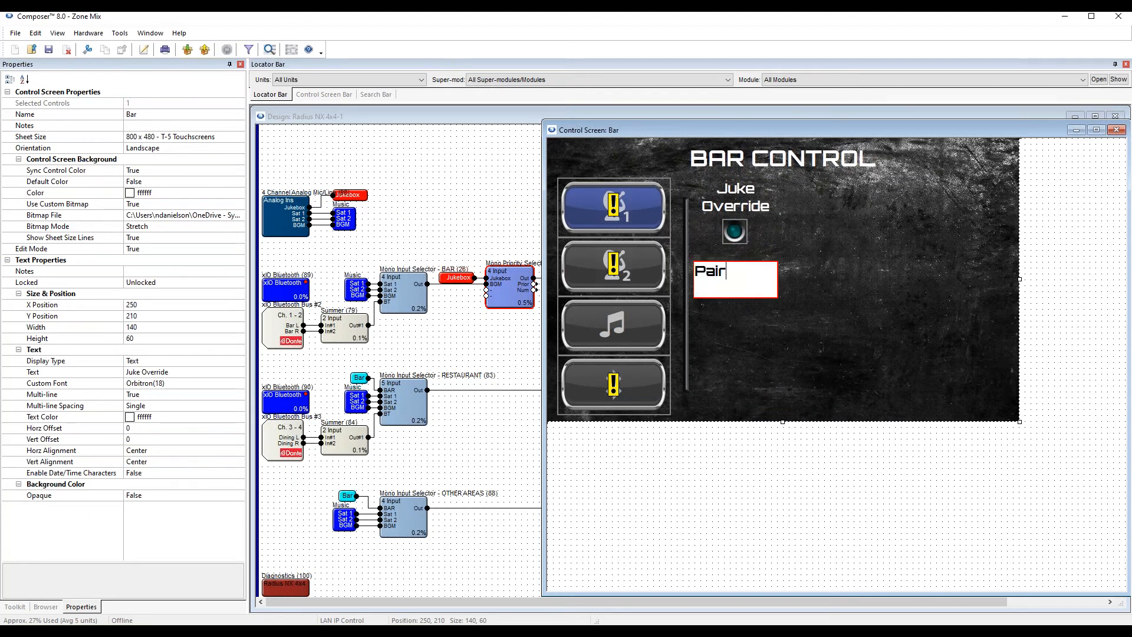
{"action": "key", "text": "Return"}
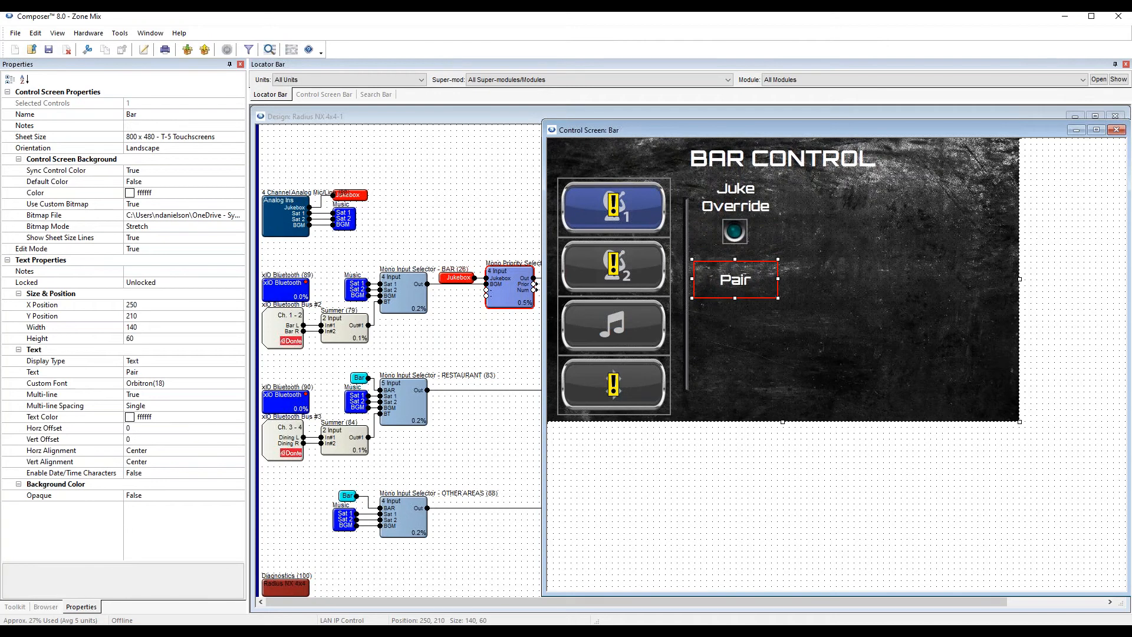
Reduce the Pair text's height to 40 and position it at X 250, Y 220.
{"action": "key", "text": "Up"}
{"action": "key", "text": "Up"}
{"action": "key", "text": "Down"}
{"action": "key", "text": "Down"}
{"action": "key", "text": "shift+Up"}
{"action": "key", "text": "shift+Up"}
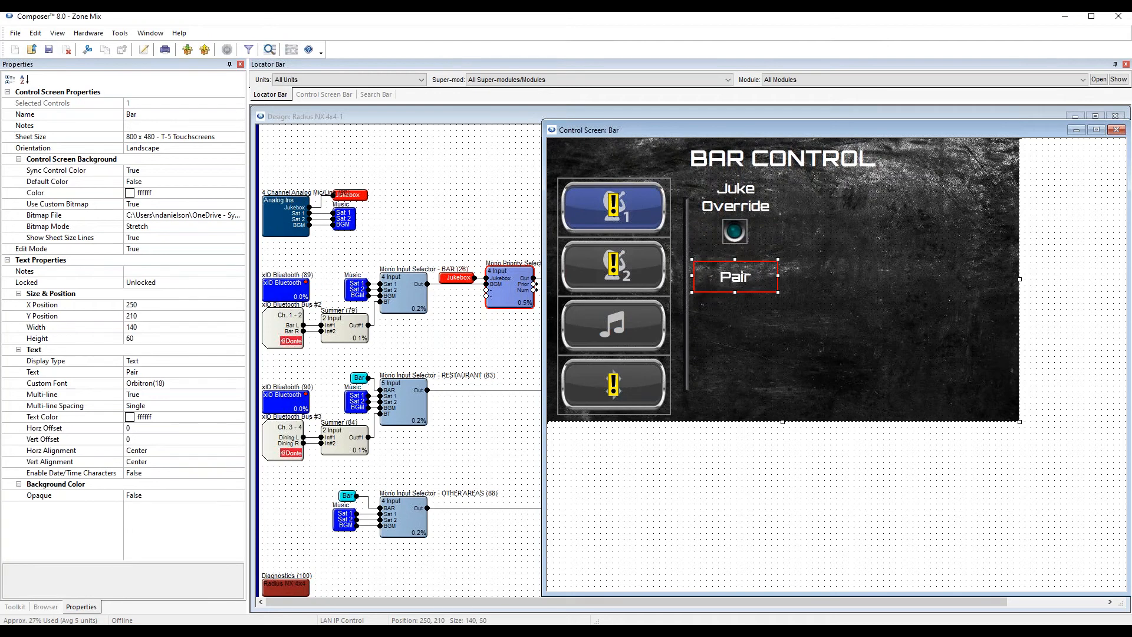
{"action": "key", "text": "Down"}
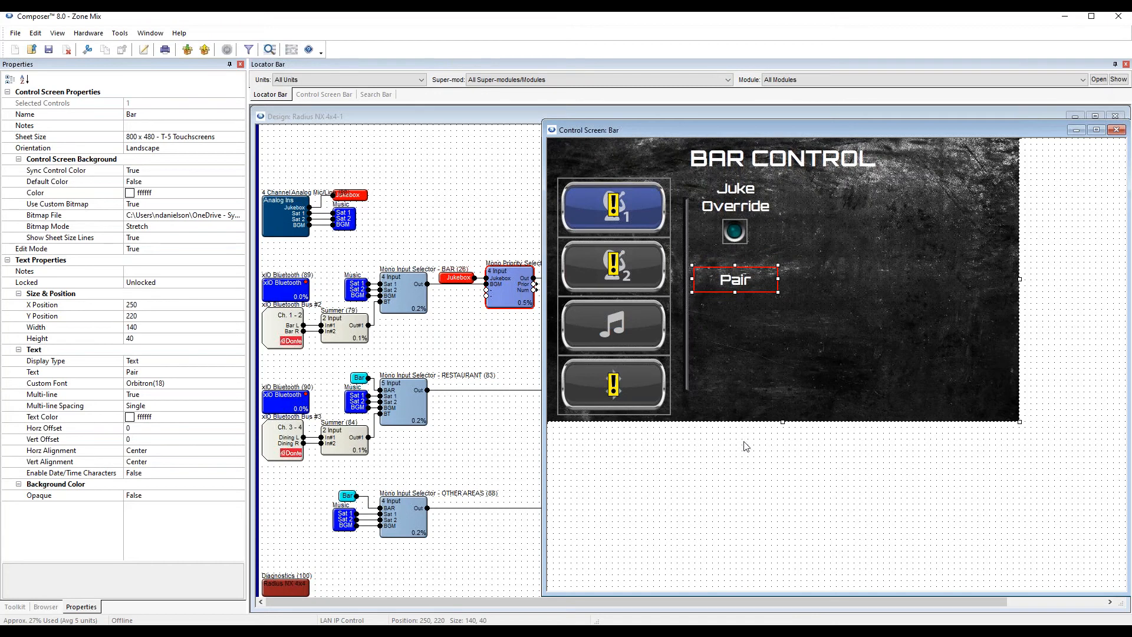
Open the bar's xIO Bluetooth (89) module and copy its Pair Now button to the Bar control screen.
{"action": "left_click", "coordinate": [287, 288]}
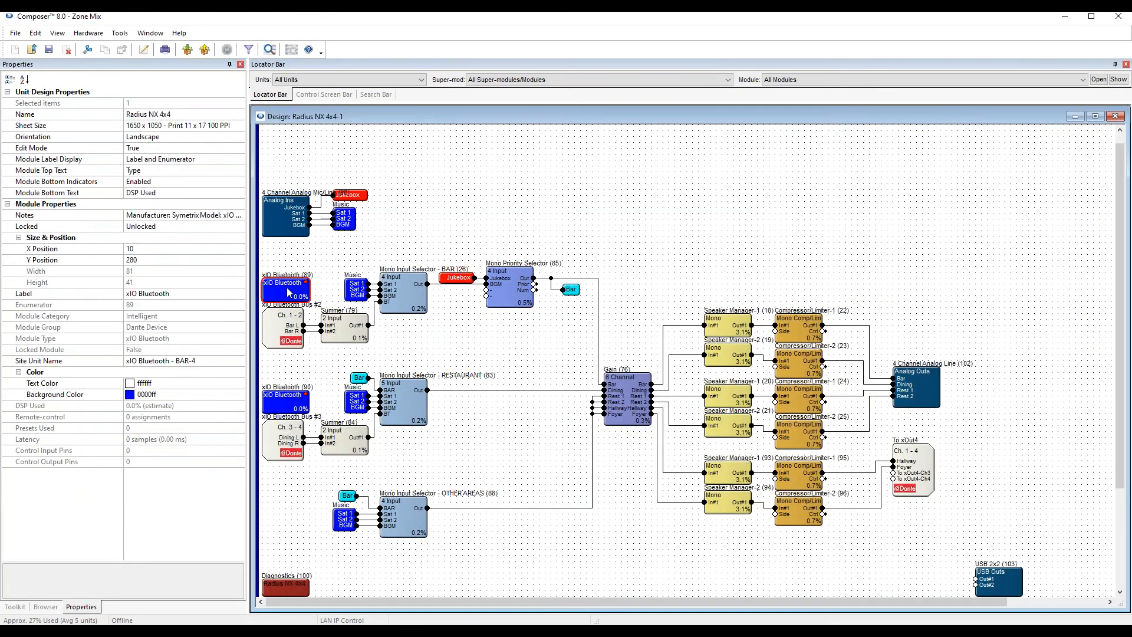
{"action": "double_click", "coordinate": [287, 288]}
{"action": "left_click_drag", "start_coordinate": [547, 257], "coordinate": [446, 170]}
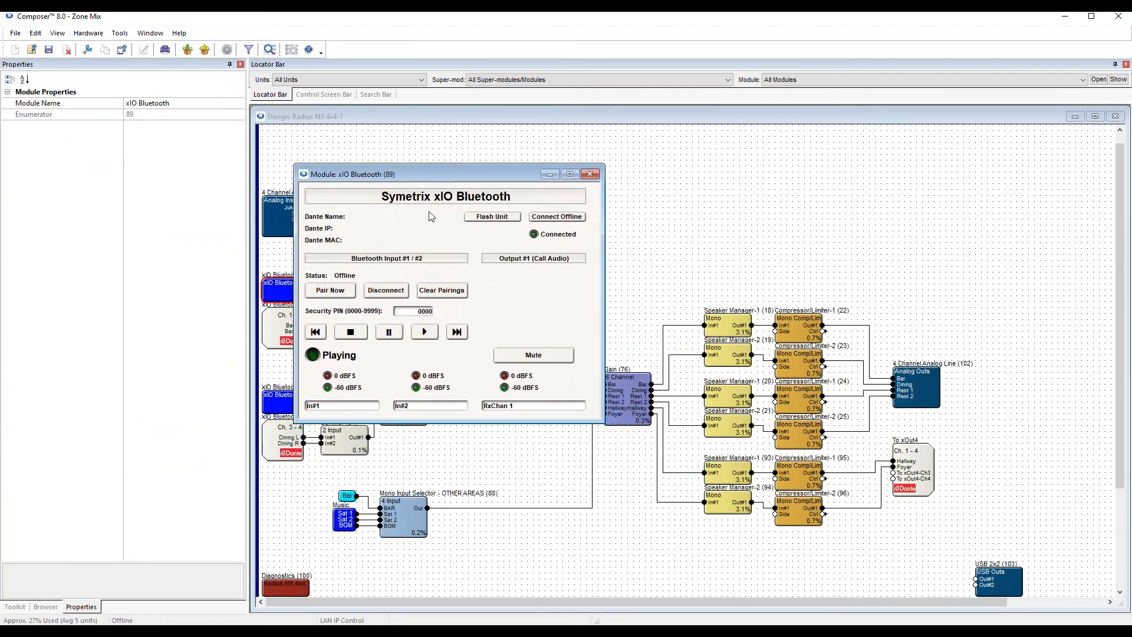
{"action": "right_click", "coordinate": [331, 293]}
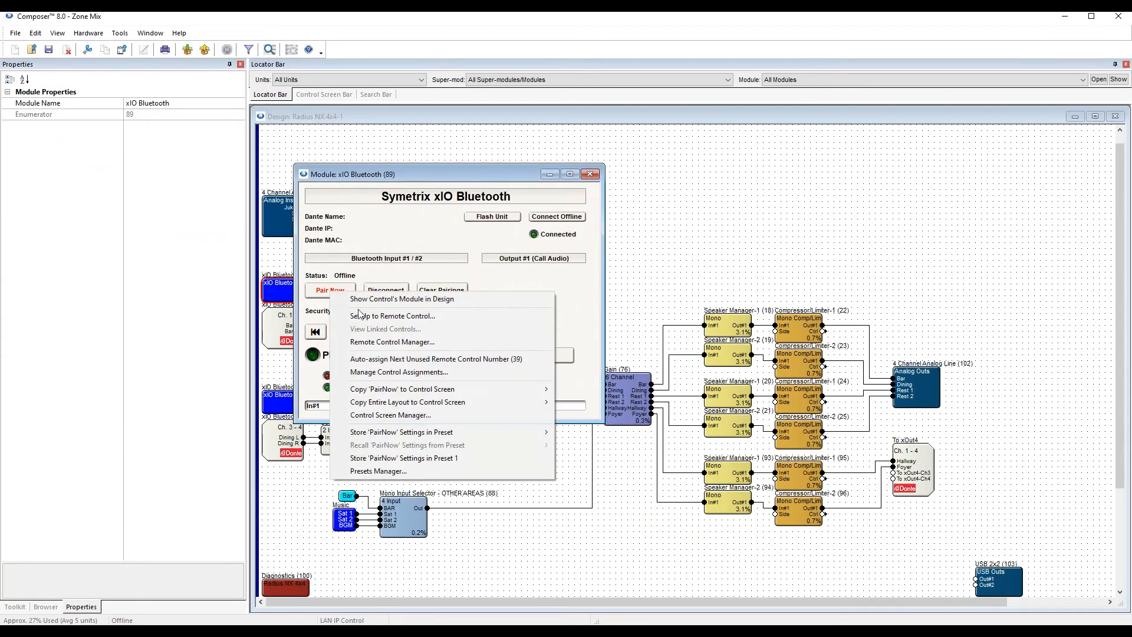
{"action": "mouse_move", "coordinate": [525, 392]}
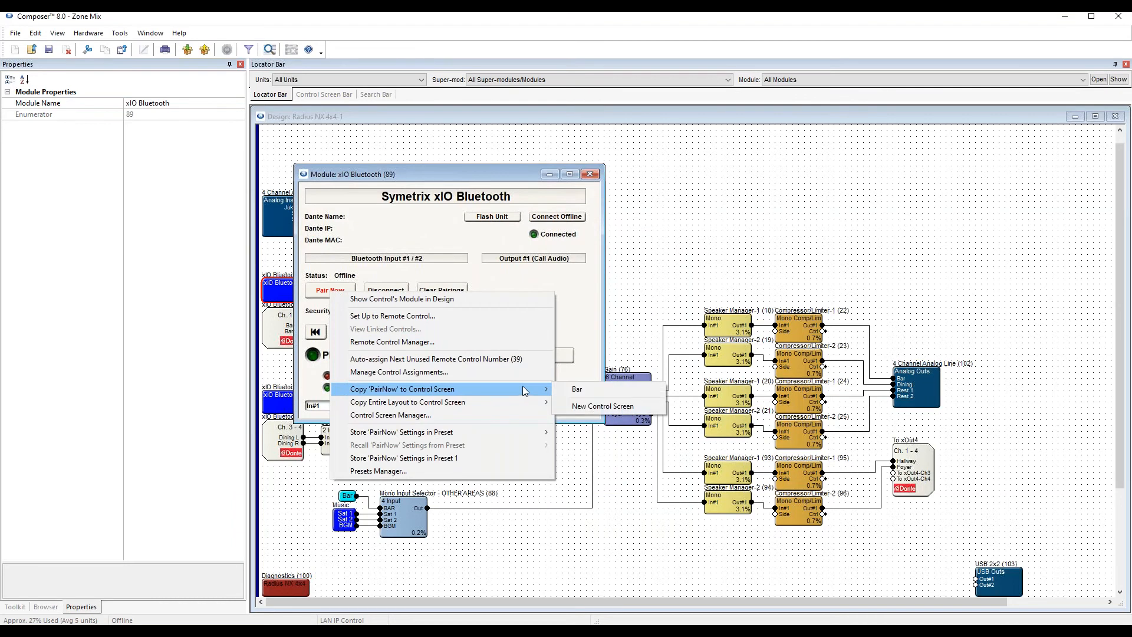
{"action": "left_click", "coordinate": [585, 394]}
Place the Pair Now button under the Pair text at X 260, Y 260 and size it to 140 by 130.
{"action": "left_click_drag", "start_coordinate": [499, 171], "coordinate": [430, 128]}
{"action": "left_click_drag", "start_coordinate": [615, 185], "coordinate": [779, 354]}
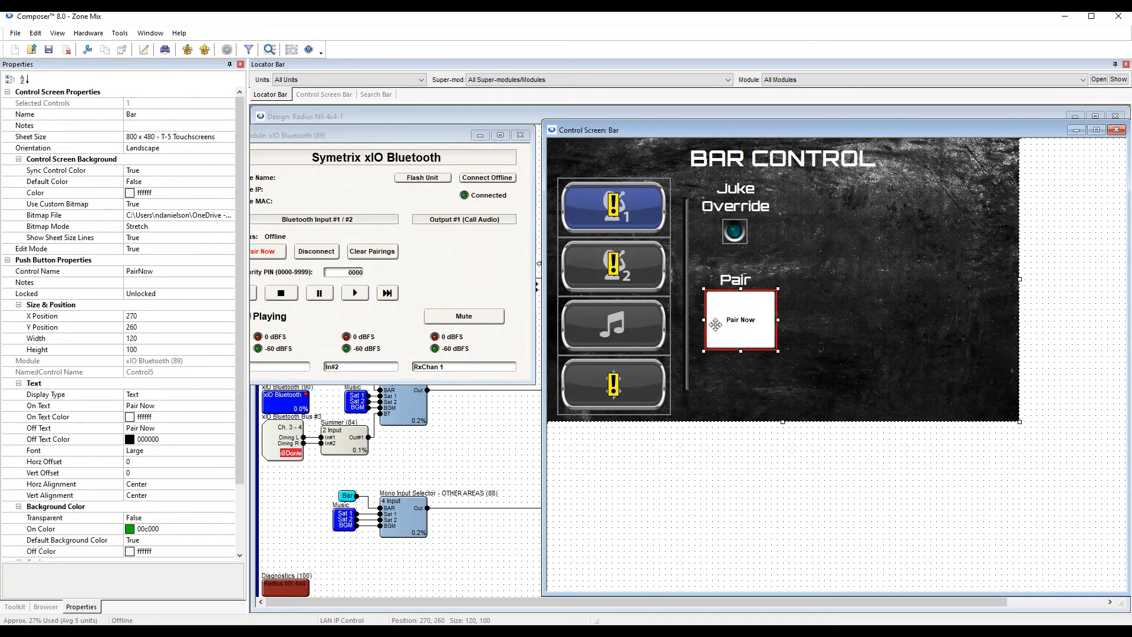
{"action": "key", "text": "shift+Right"}
{"action": "key", "text": "shift+Right"}
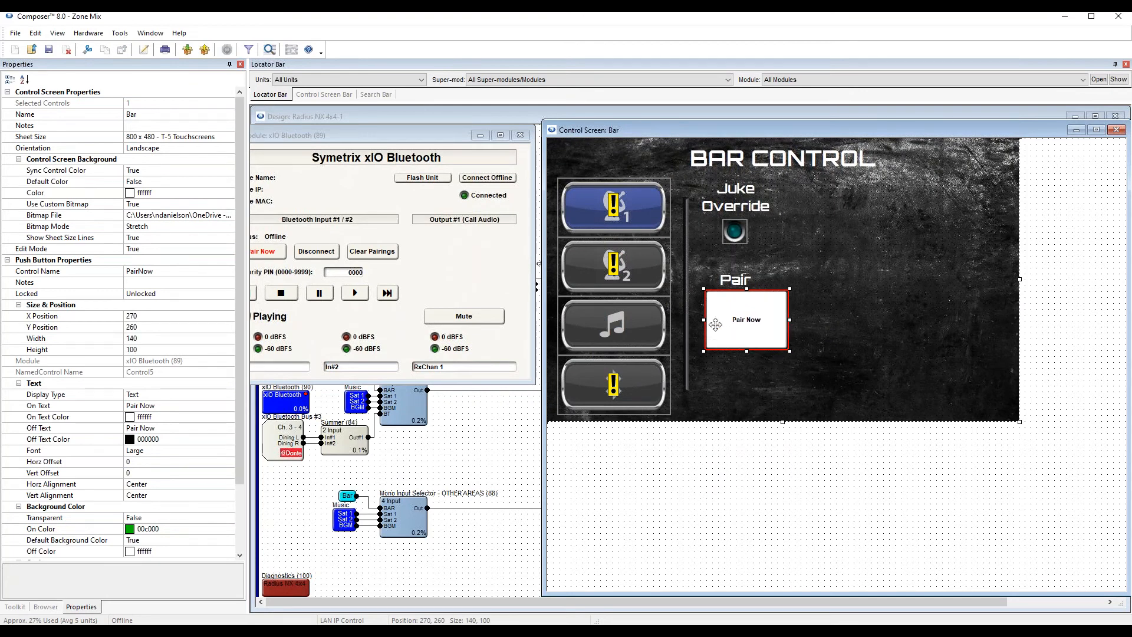
{"action": "key", "text": "shift+Down"}
{"action": "key", "text": "shift+Down"}
{"action": "key", "text": "shift+Down"}
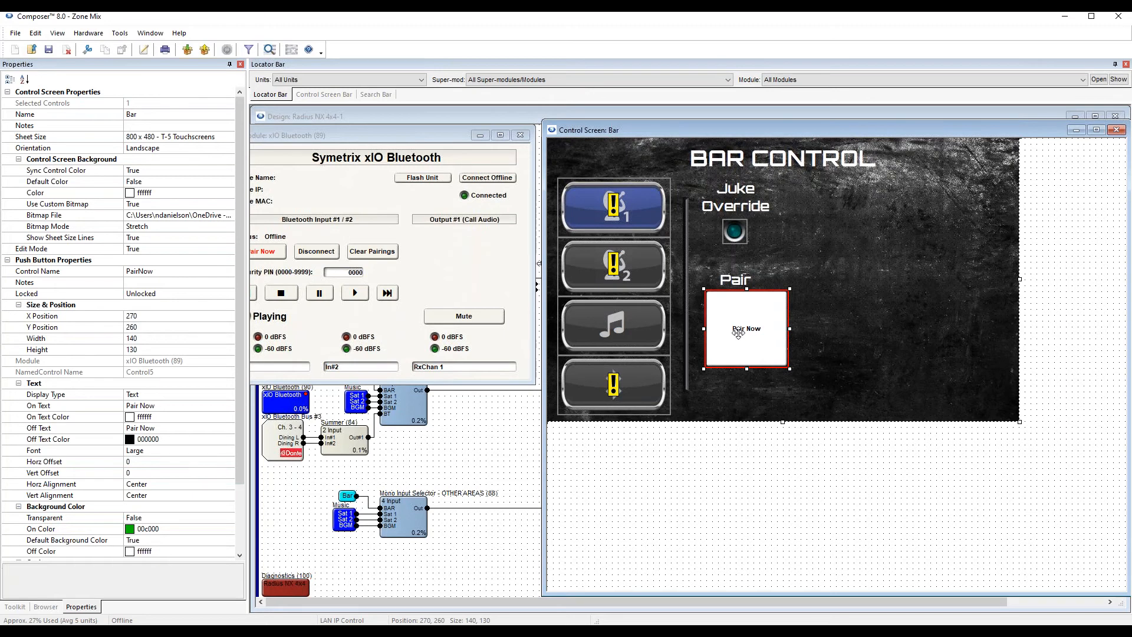
{"action": "key", "text": "Left"}
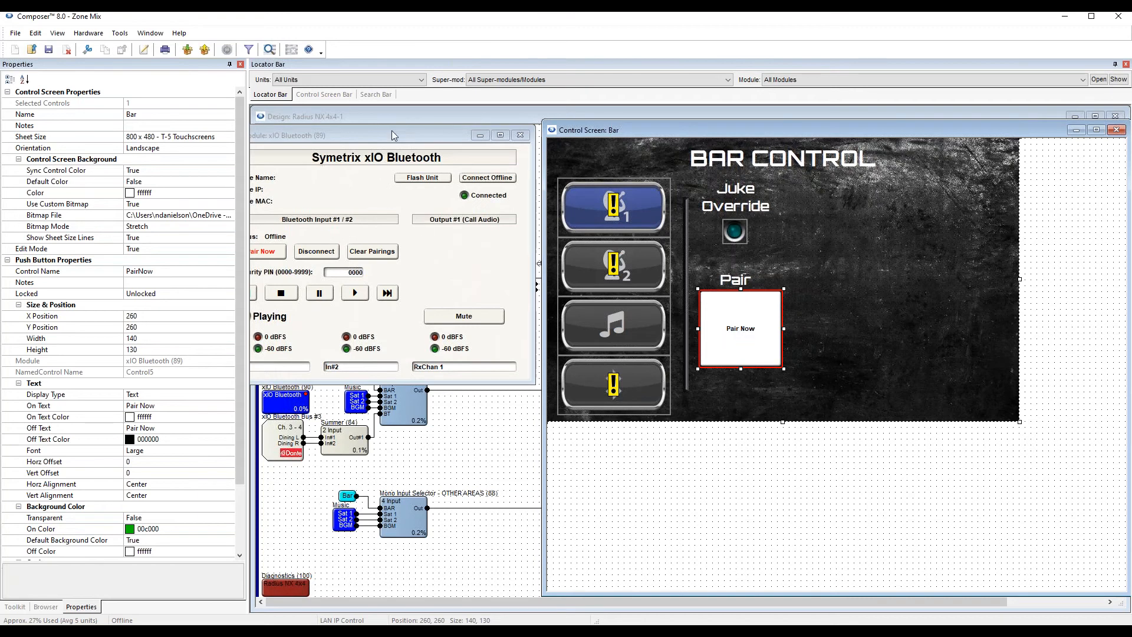
Change the Pair Now button's display type to Symbol.
{"action": "left_click_drag", "start_coordinate": [391, 129], "coordinate": [397, 126]}
{"action": "left_click", "coordinate": [741, 336]}
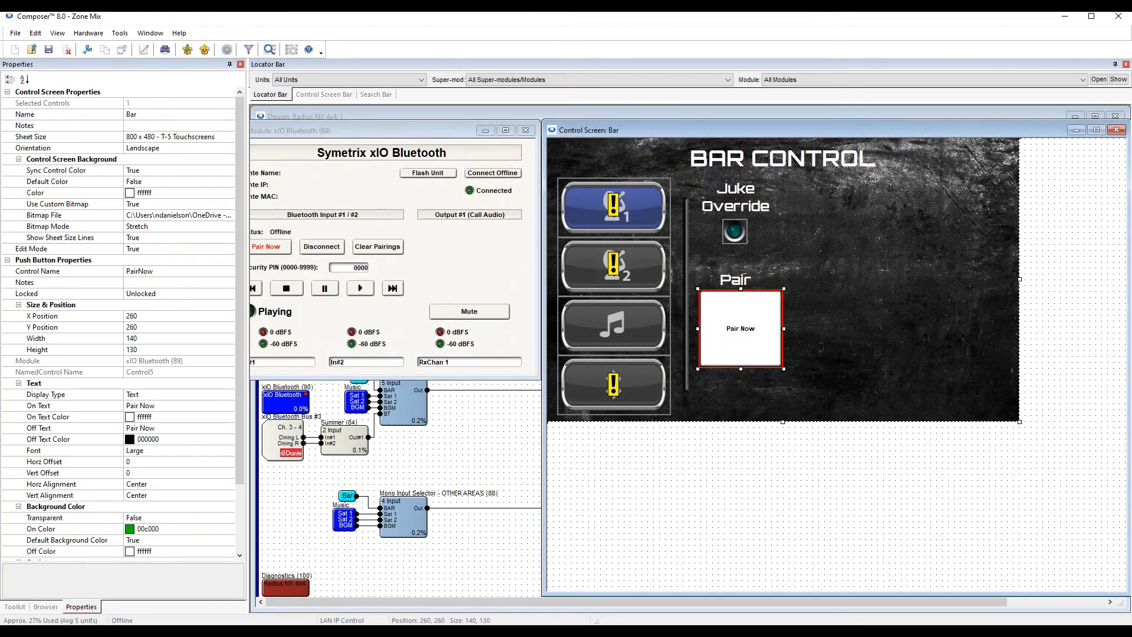
{"action": "left_click", "coordinate": [148, 399]}
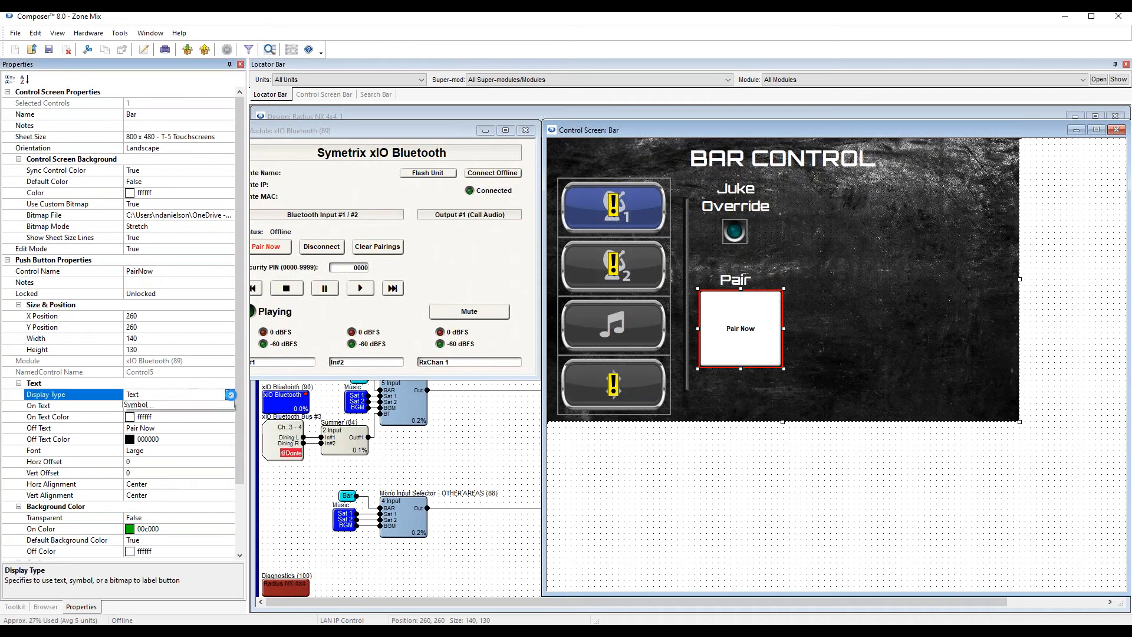
{"action": "left_click", "coordinate": [189, 416]}
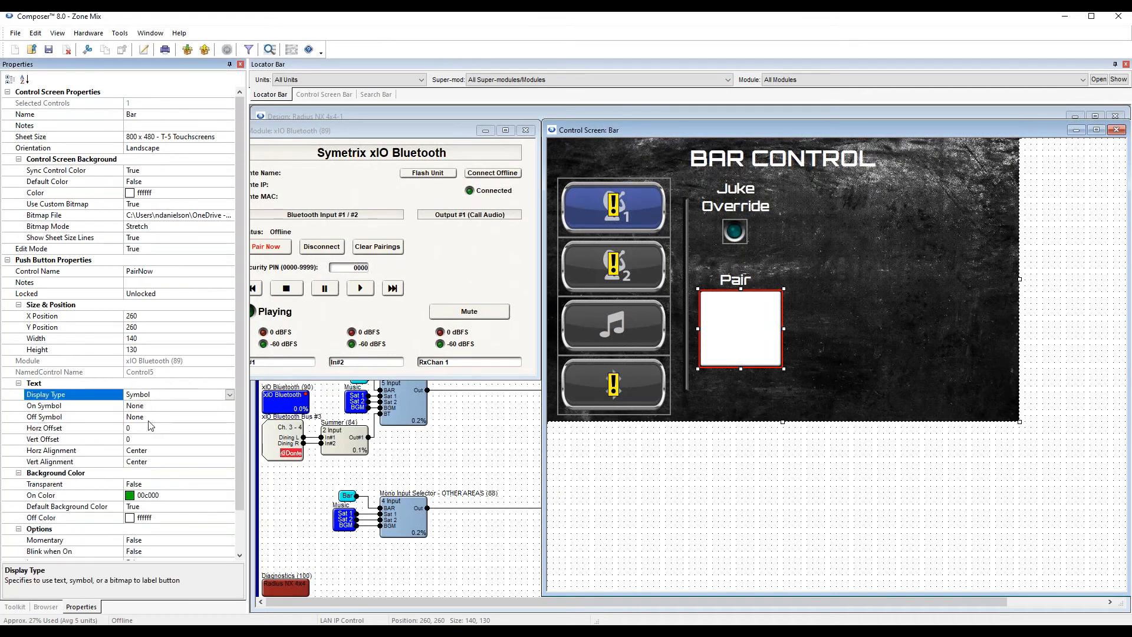
Start importing an image file into custom symbol slot 6 for the Pair Now button's On Symbol.
{"action": "left_click", "coordinate": [91, 407]}
{"action": "left_click", "coordinate": [229, 407]}
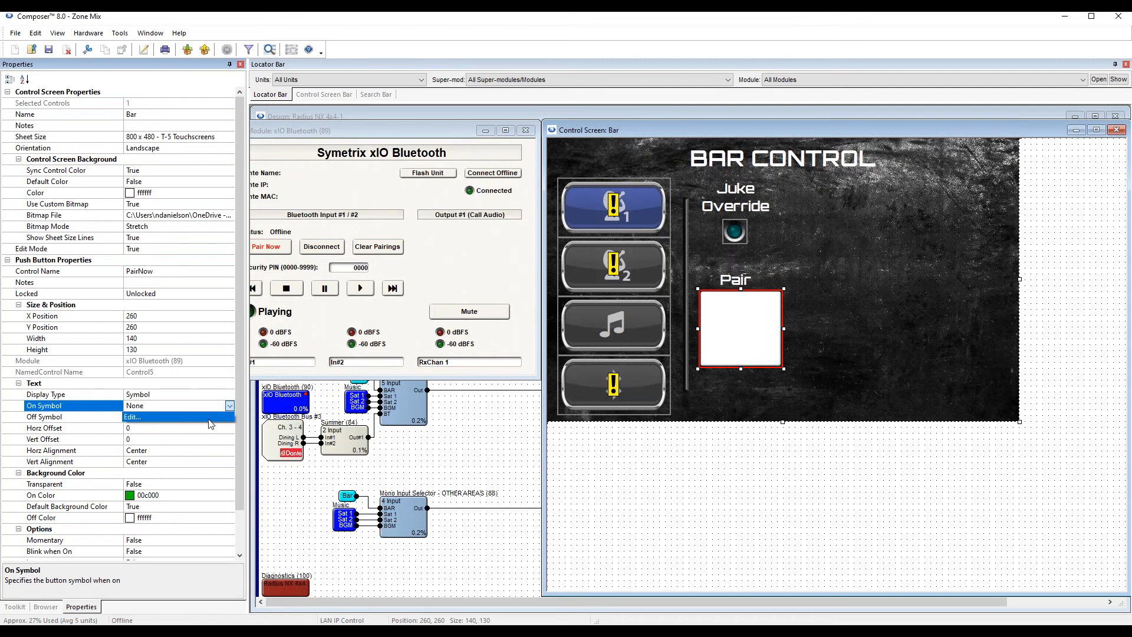
{"action": "left_click", "coordinate": [194, 418]}
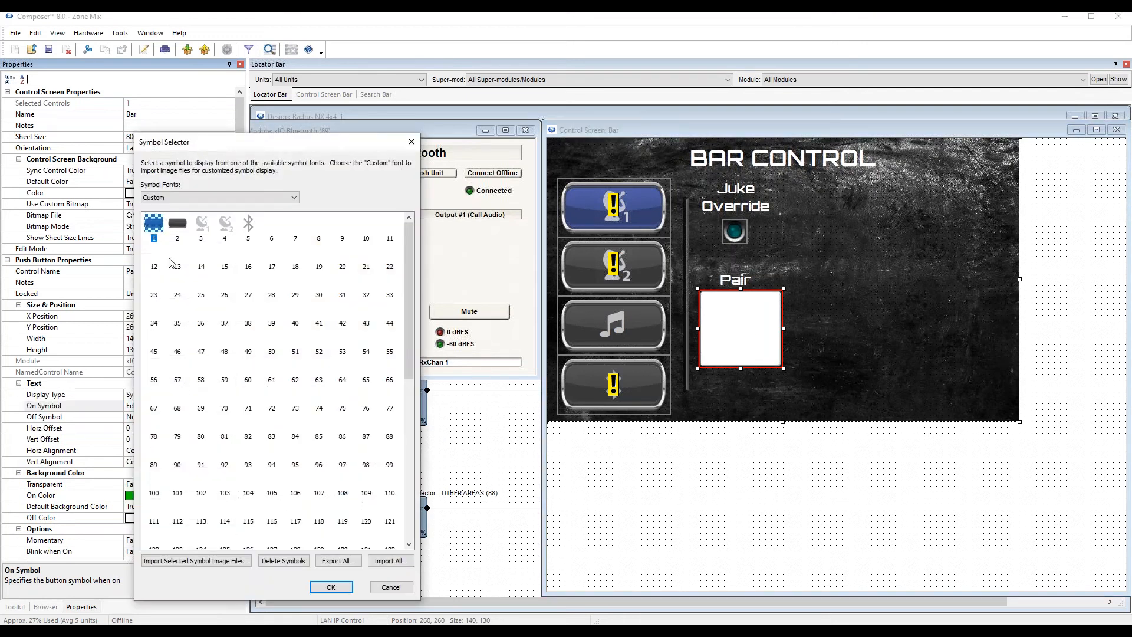
{"action": "left_click", "coordinate": [274, 229]}
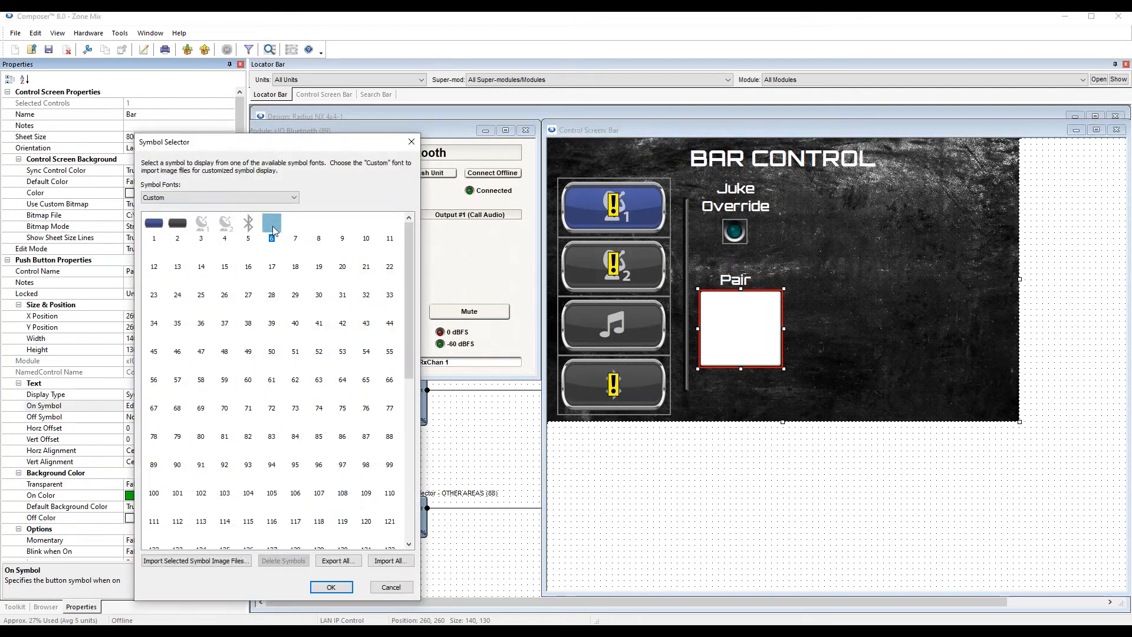
{"action": "left_click", "coordinate": [194, 561]}
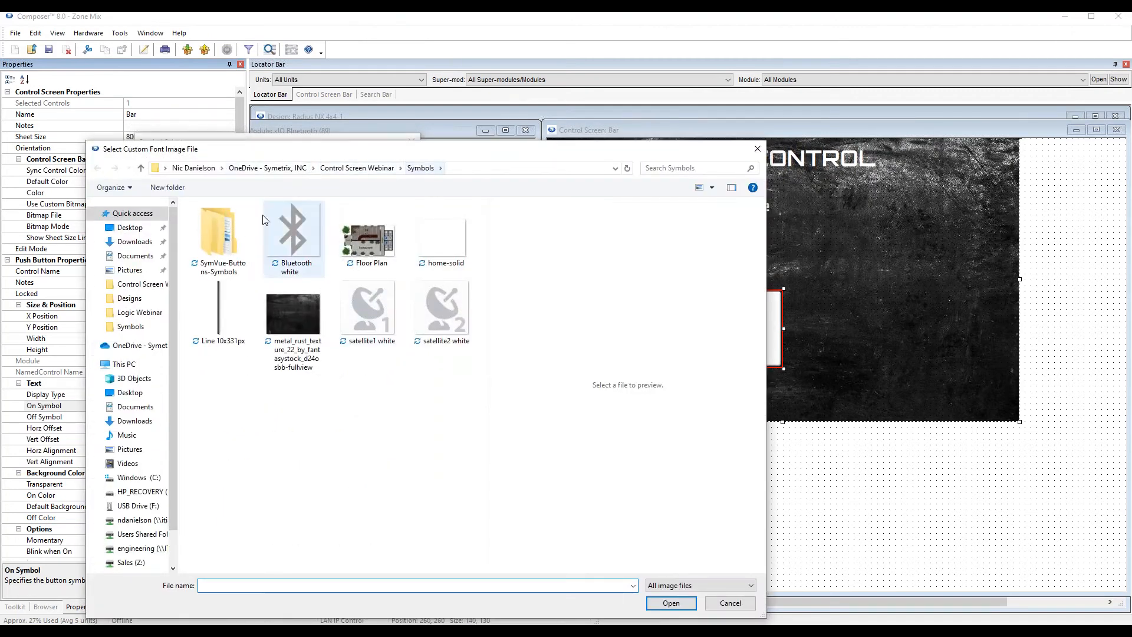
Browse to the Bluetooth folder of Buttons_Aluminum_Round within the SymVue Buttons & Symbols library.
{"action": "double_click", "coordinate": [224, 230]}
{"action": "double_click", "coordinate": [227, 230]}
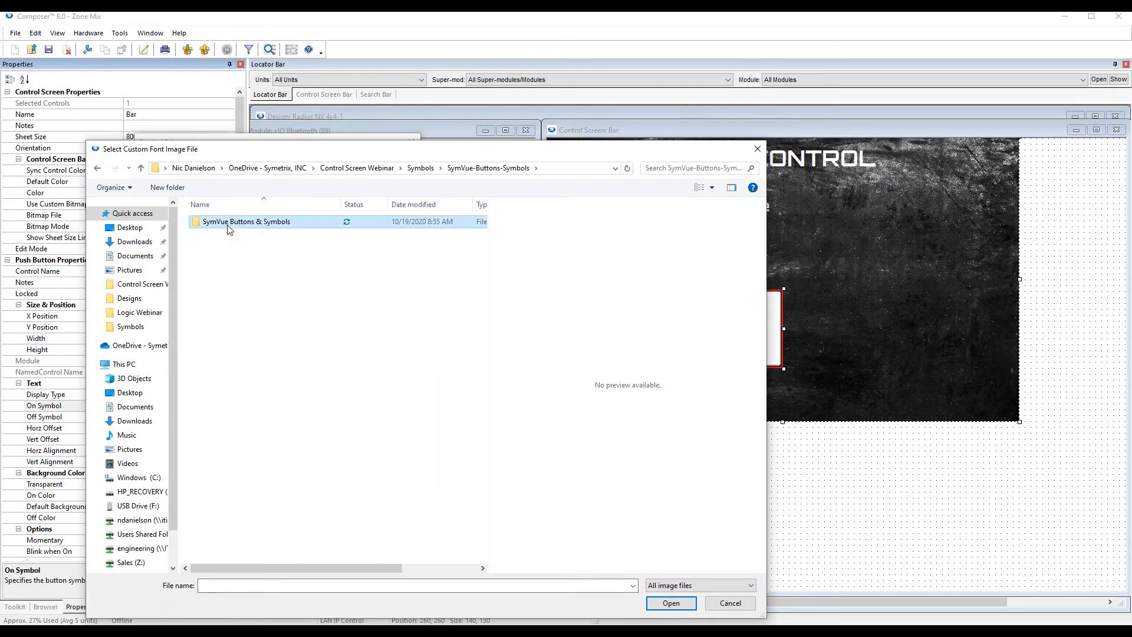
{"action": "double_click", "coordinate": [227, 222]}
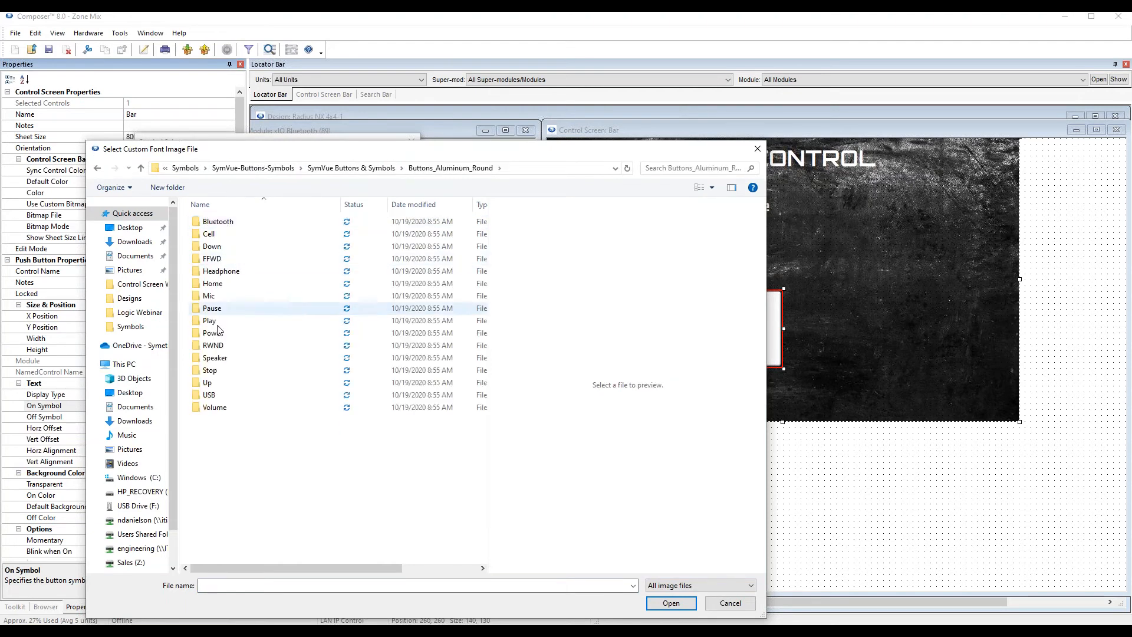
{"action": "left_click", "coordinate": [220, 225]}
{"action": "double_click", "coordinate": [221, 225]}
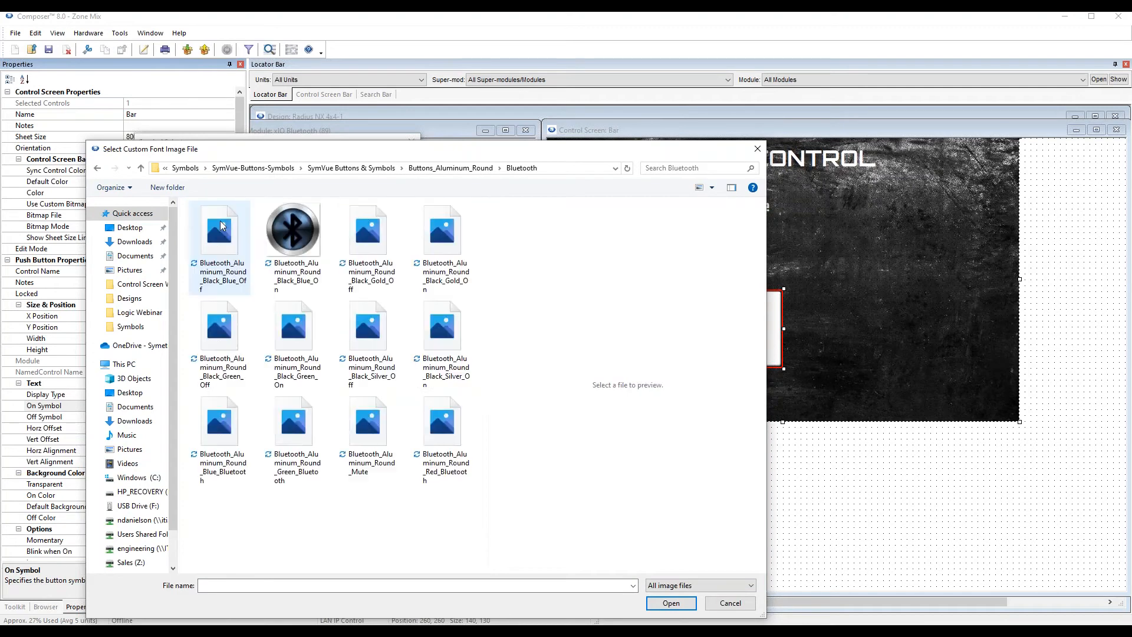
Examine the aluminum round Bluetooth images in the gold, green and silver variants, including the available icon view options.
{"action": "left_click_drag", "start_coordinate": [280, 153], "coordinate": [382, 105]}
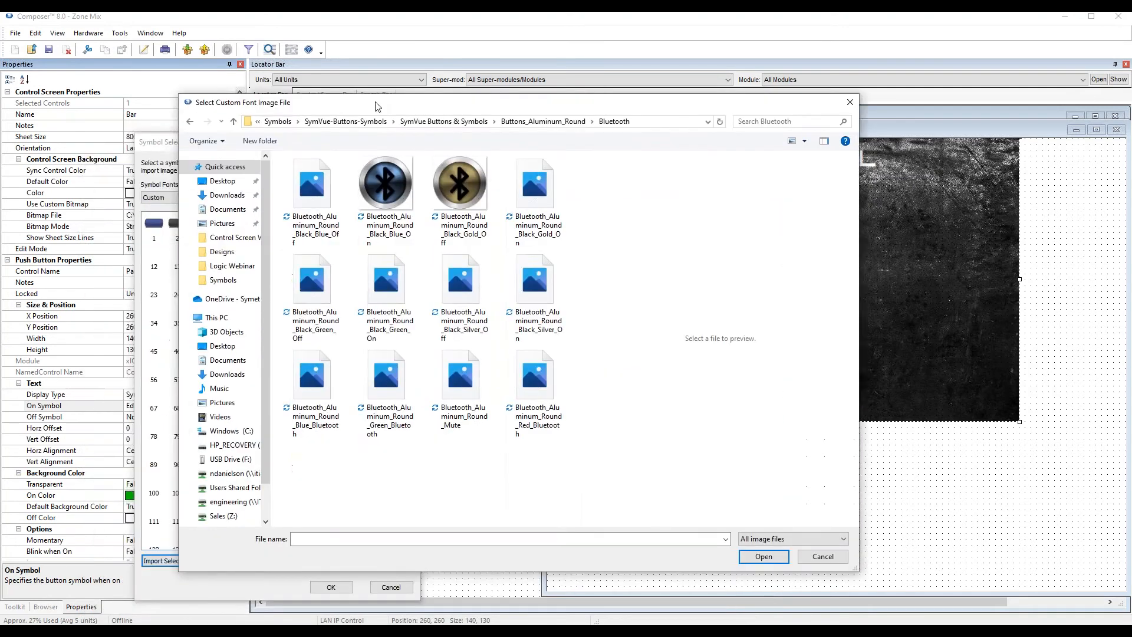
{"action": "left_click", "coordinate": [553, 206]}
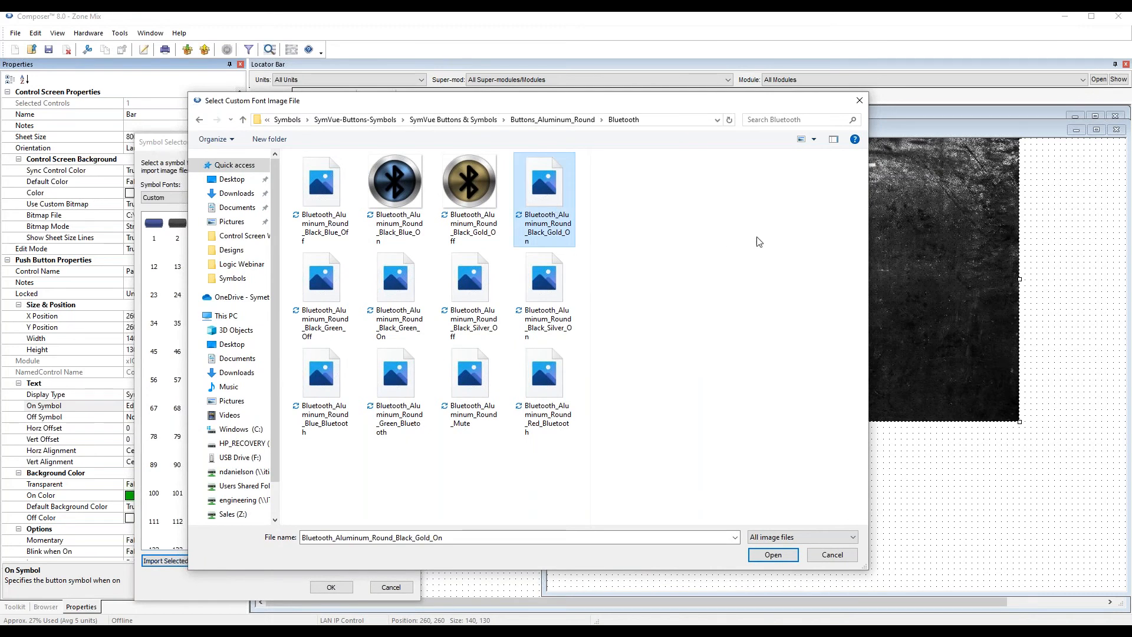
{"action": "left_click", "coordinate": [814, 139]}
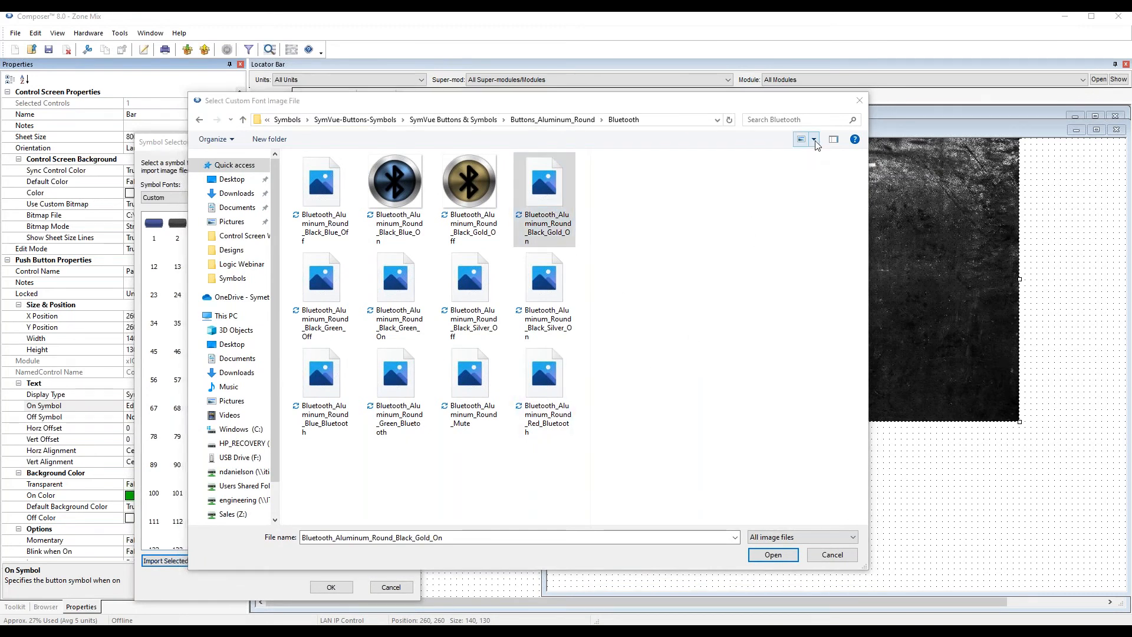
{"action": "left_click", "coordinate": [849, 144]}
{"action": "left_click", "coordinate": [814, 139]}
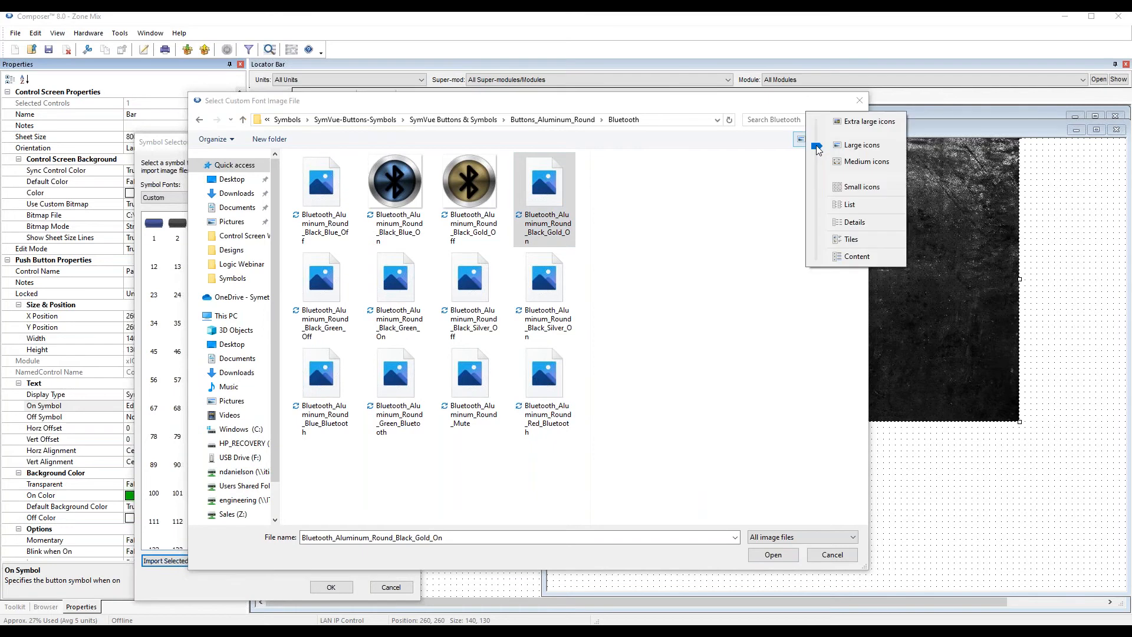
{"action": "left_click", "coordinate": [705, 245]}
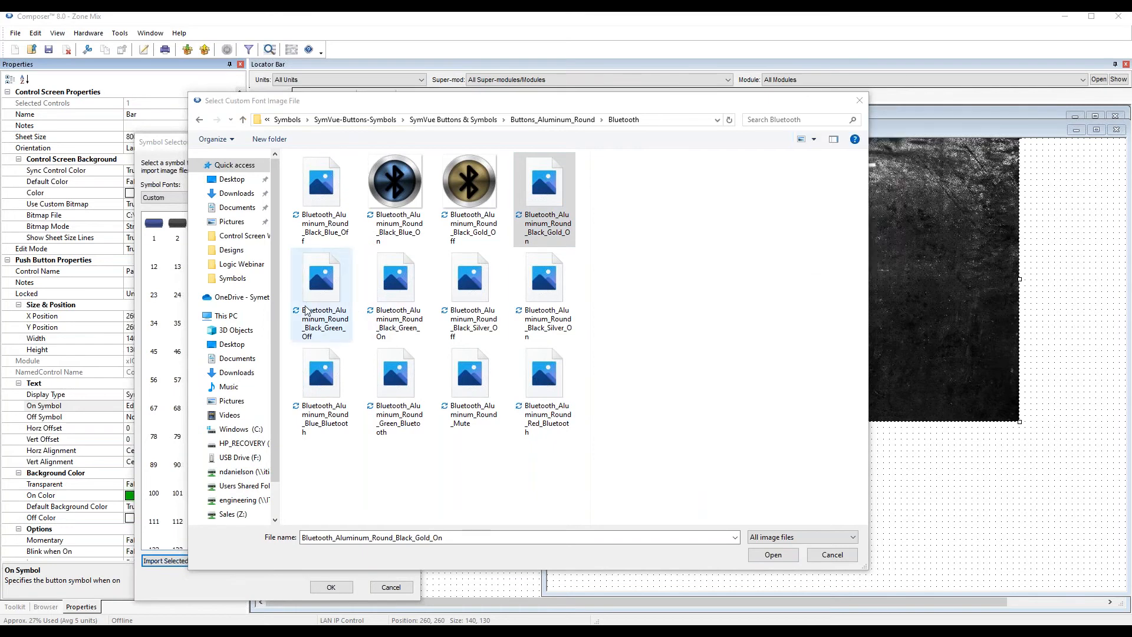
{"action": "left_click", "coordinate": [393, 294]}
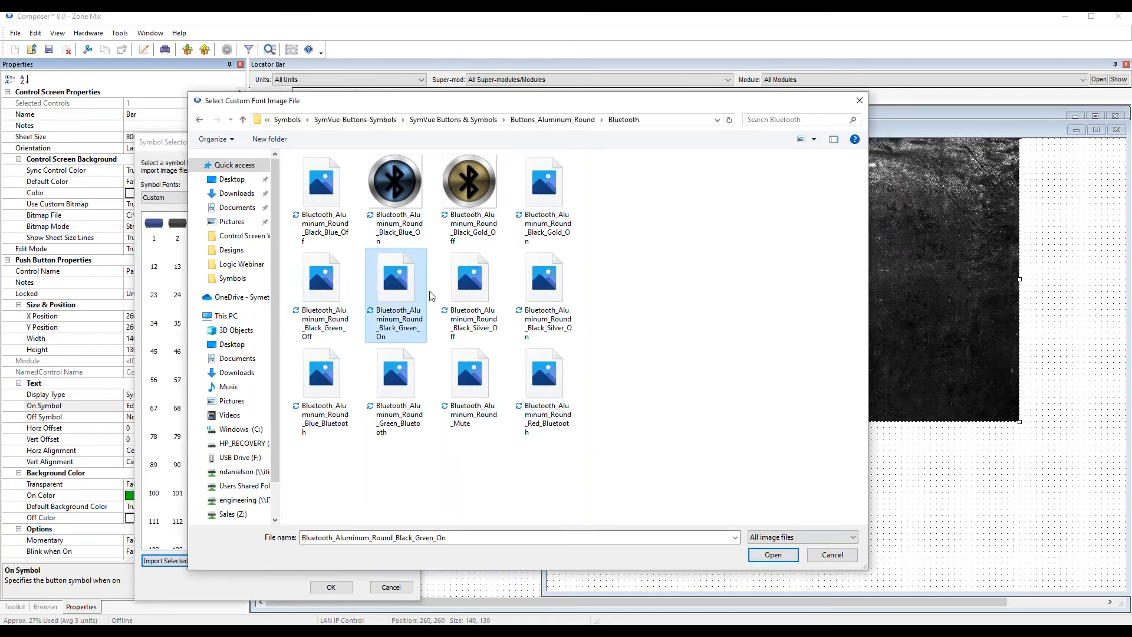
{"action": "left_click", "coordinate": [478, 289]}
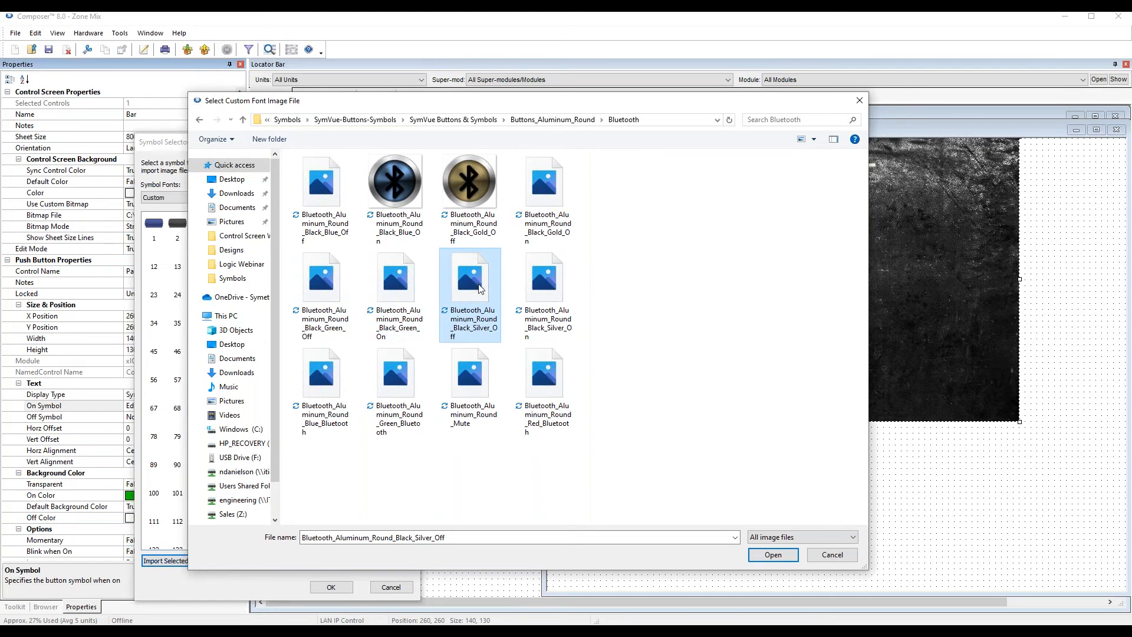
{"action": "left_click", "coordinate": [554, 284]}
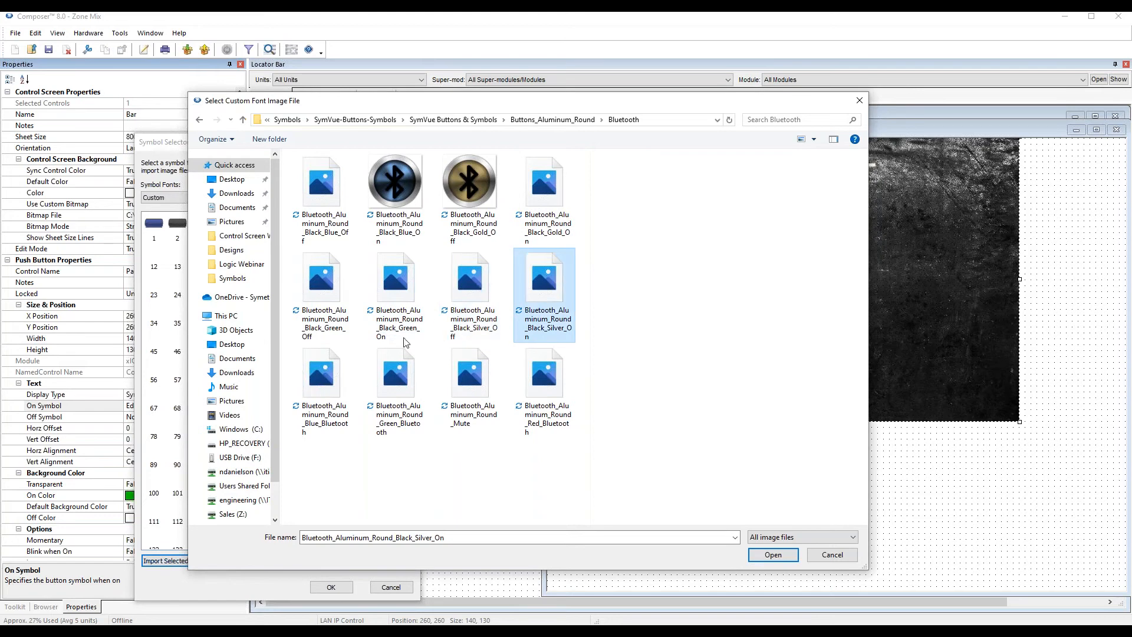
Import Bluetooth_Aluminum_Round_Blue_Bluetooth as custom symbol 6 and accept its folder as the new default location.
{"action": "left_click", "coordinate": [320, 381]}
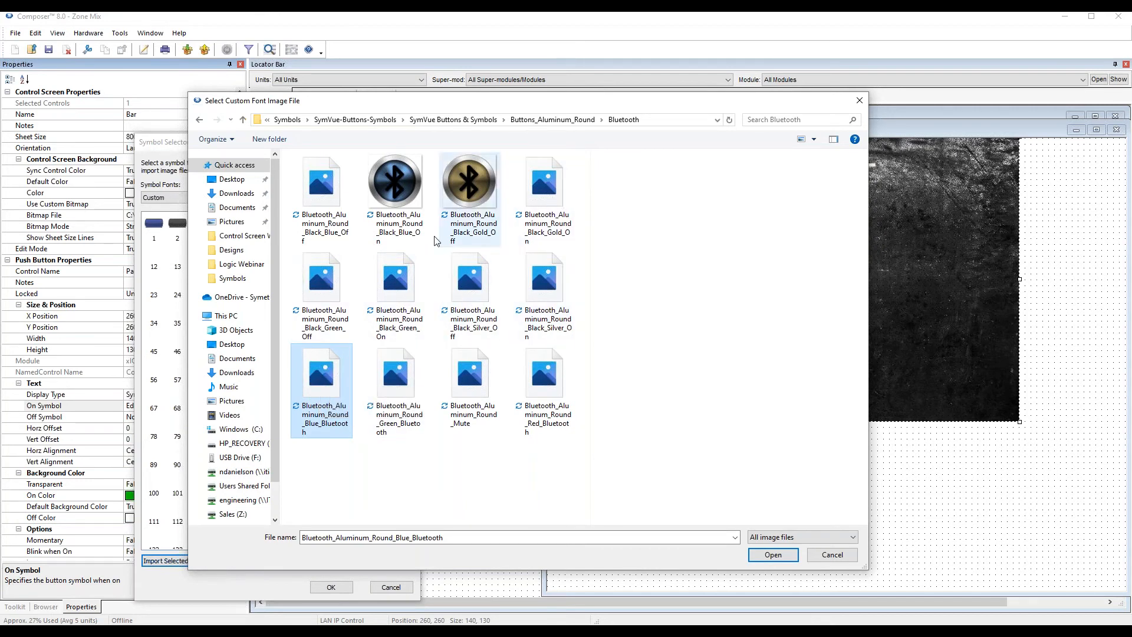
{"action": "double_click", "coordinate": [330, 369]}
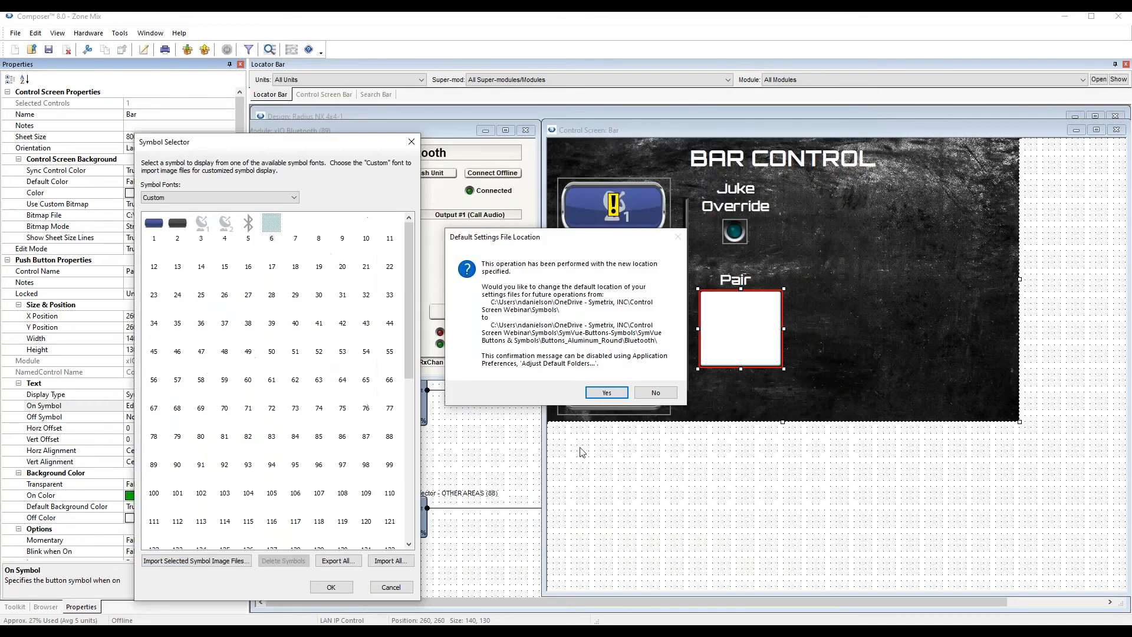
{"action": "left_click", "coordinate": [607, 398]}
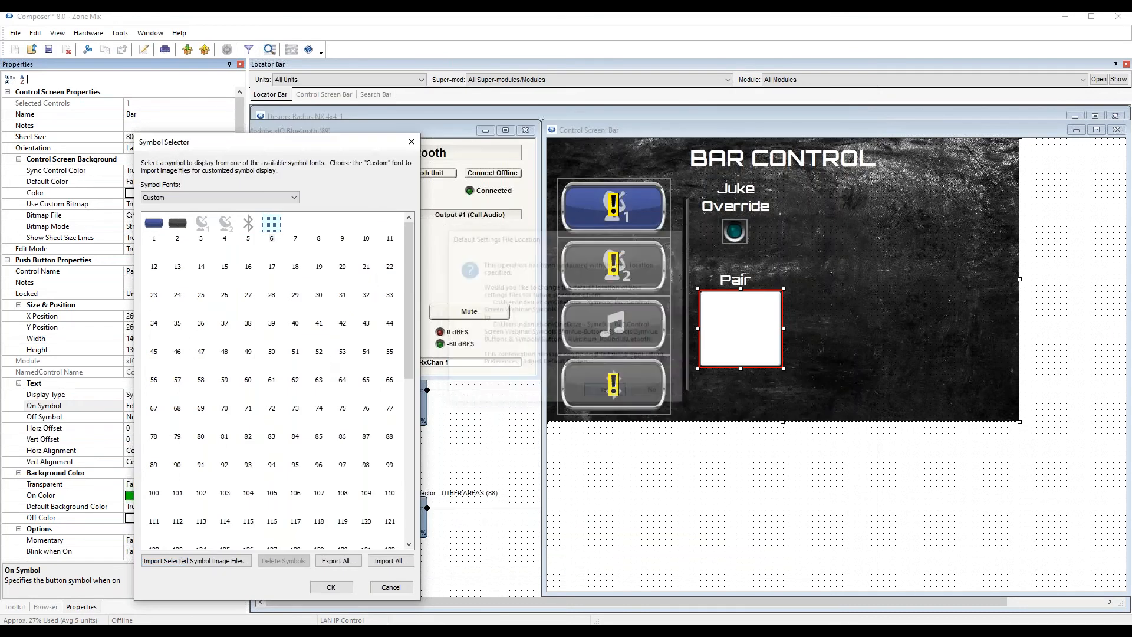
Import Bluetooth_Aluminum_Round_Black_Blue_Off as custom symbol 7 and select that symbol.
{"action": "left_click", "coordinate": [297, 227]}
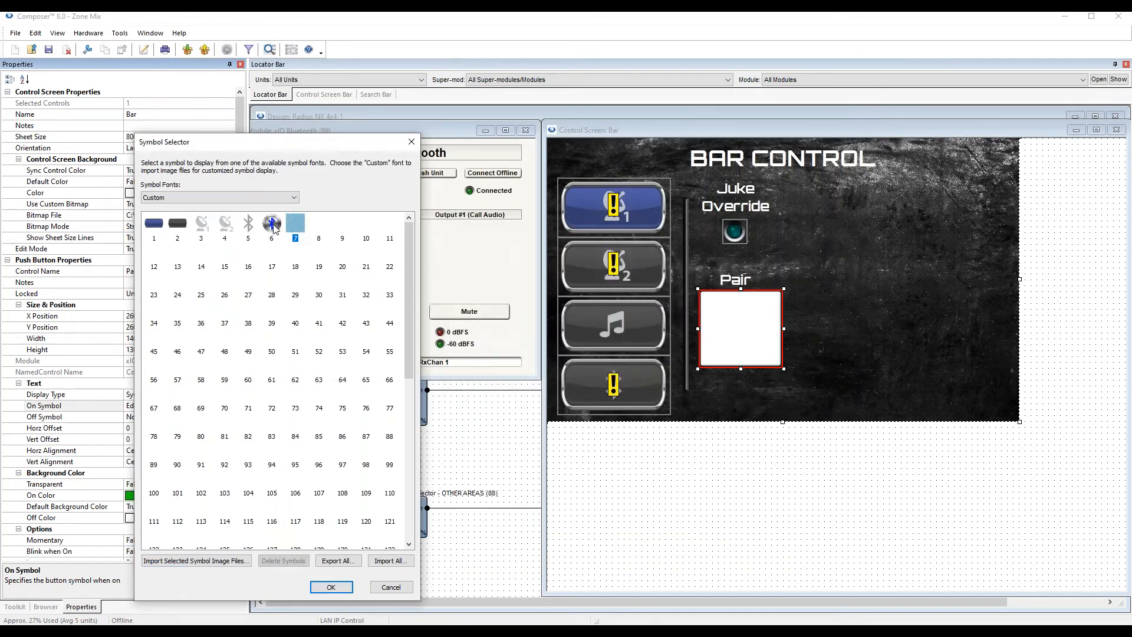
{"action": "left_click", "coordinate": [177, 561]}
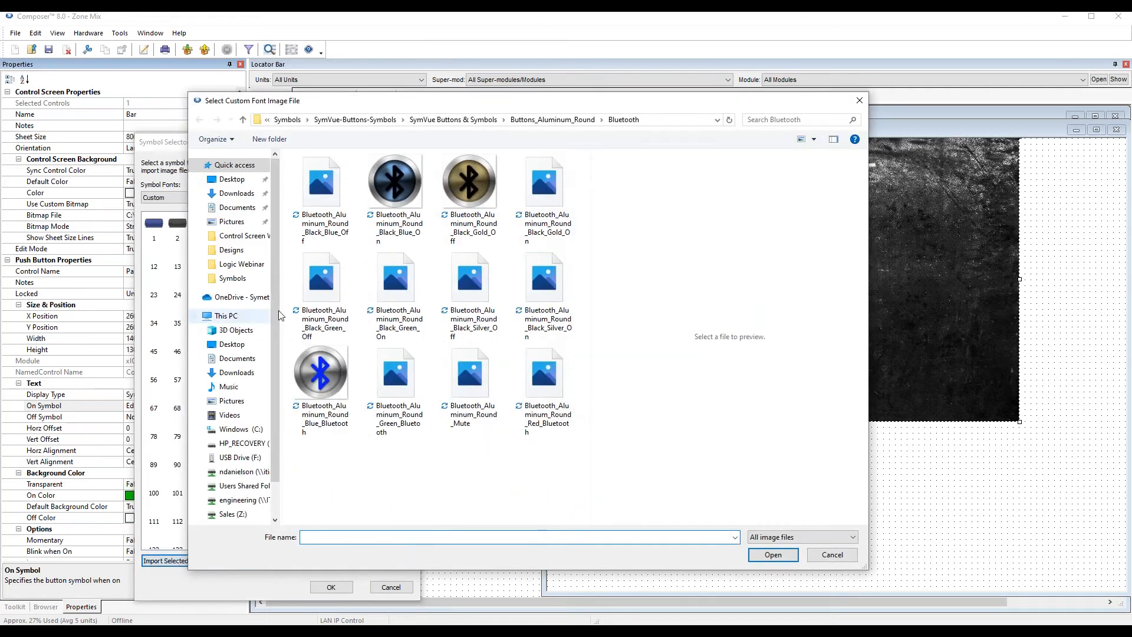
{"action": "left_click", "coordinate": [547, 179]}
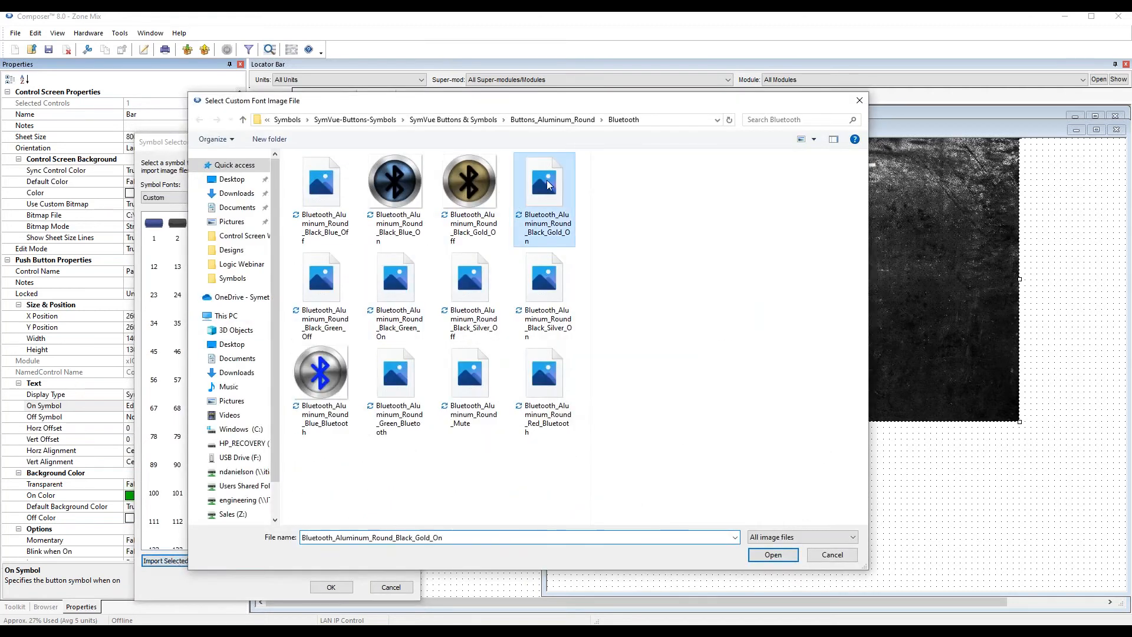
{"action": "left_click", "coordinate": [323, 193]}
{"action": "double_click", "coordinate": [324, 193]}
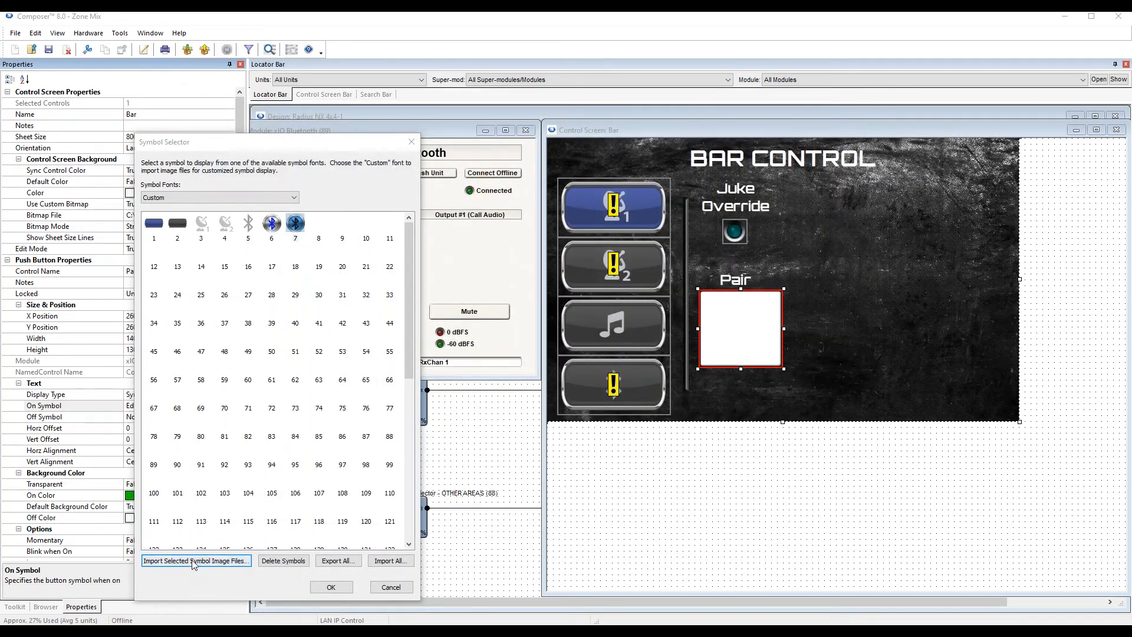
{"action": "left_click", "coordinate": [323, 231]}
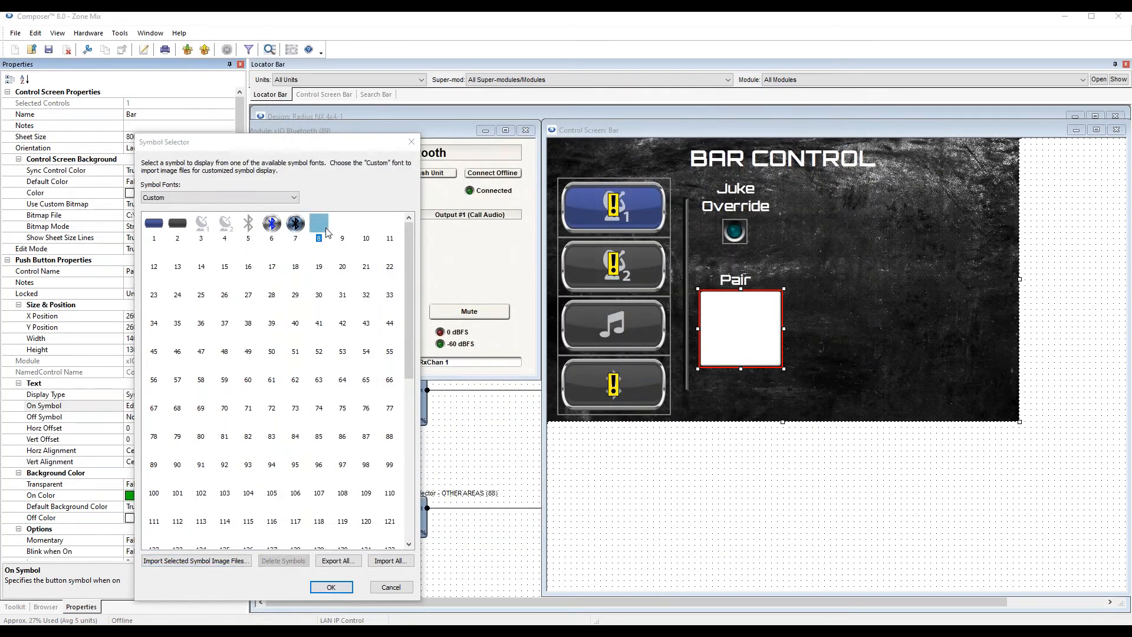
{"action": "left_click", "coordinate": [295, 228]}
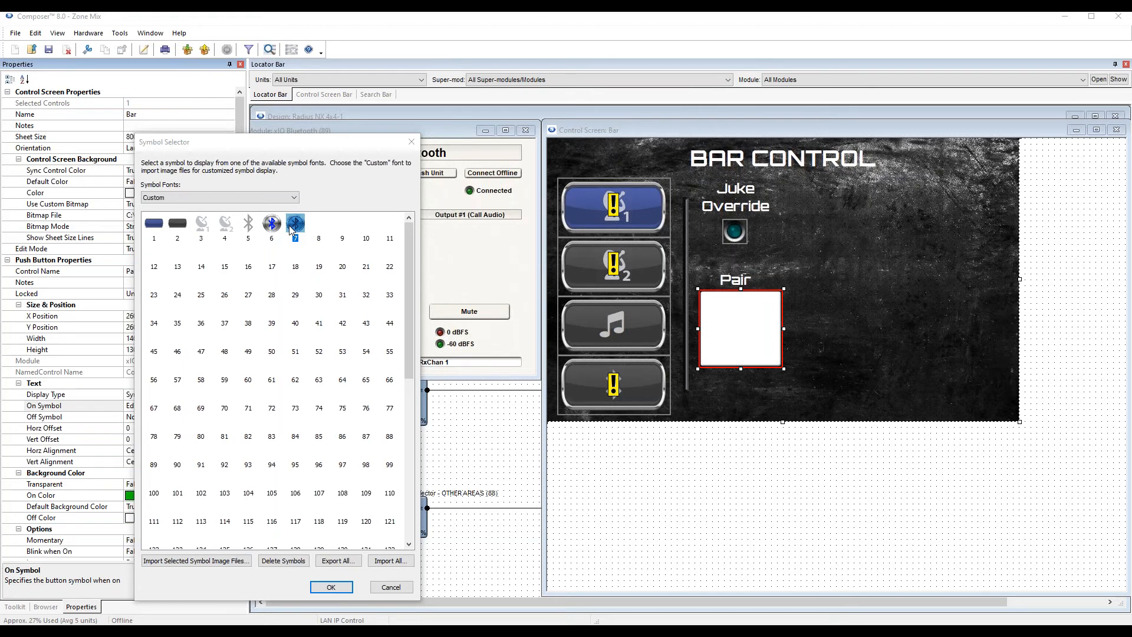
Assign custom symbol 7 as the On Symbol of the Pair button.
{"action": "double_click", "coordinate": [1120, 185]}
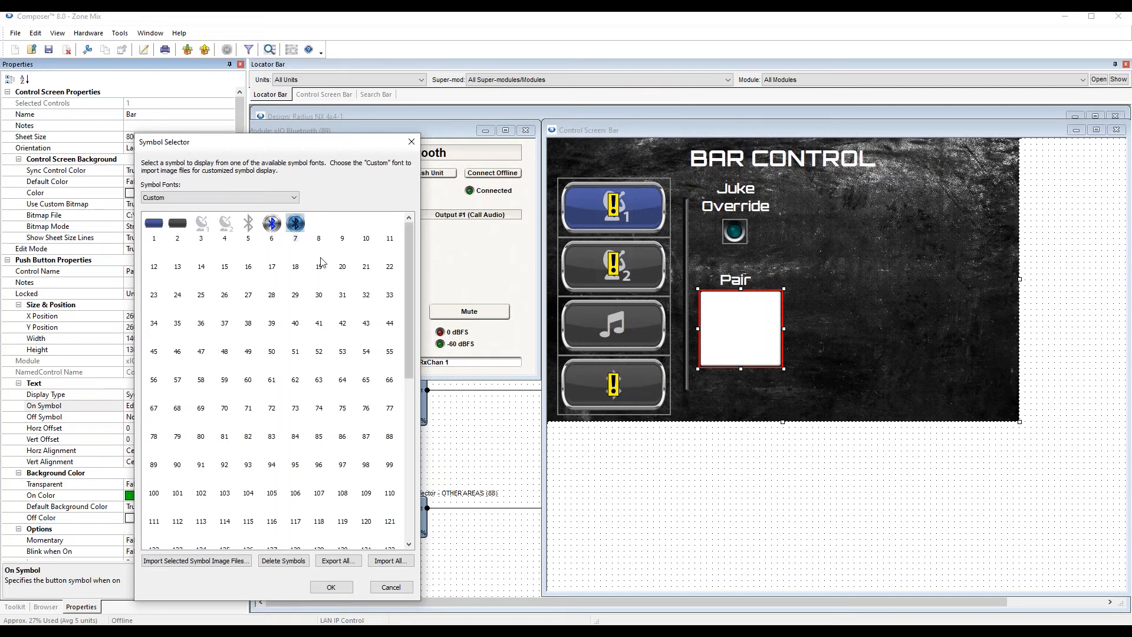
{"action": "left_click", "coordinate": [271, 224]}
{"action": "left_click_drag", "start_coordinate": [246, 142], "coordinate": [324, 105]}
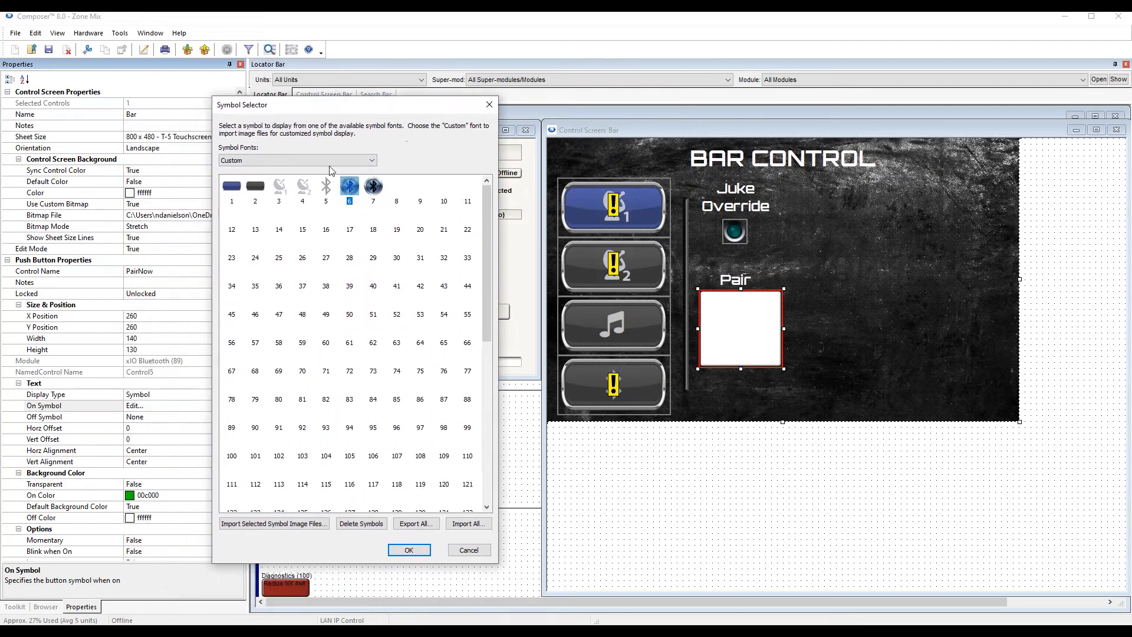
{"action": "left_click", "coordinate": [372, 186]}
{"action": "left_click", "coordinate": [410, 550]}
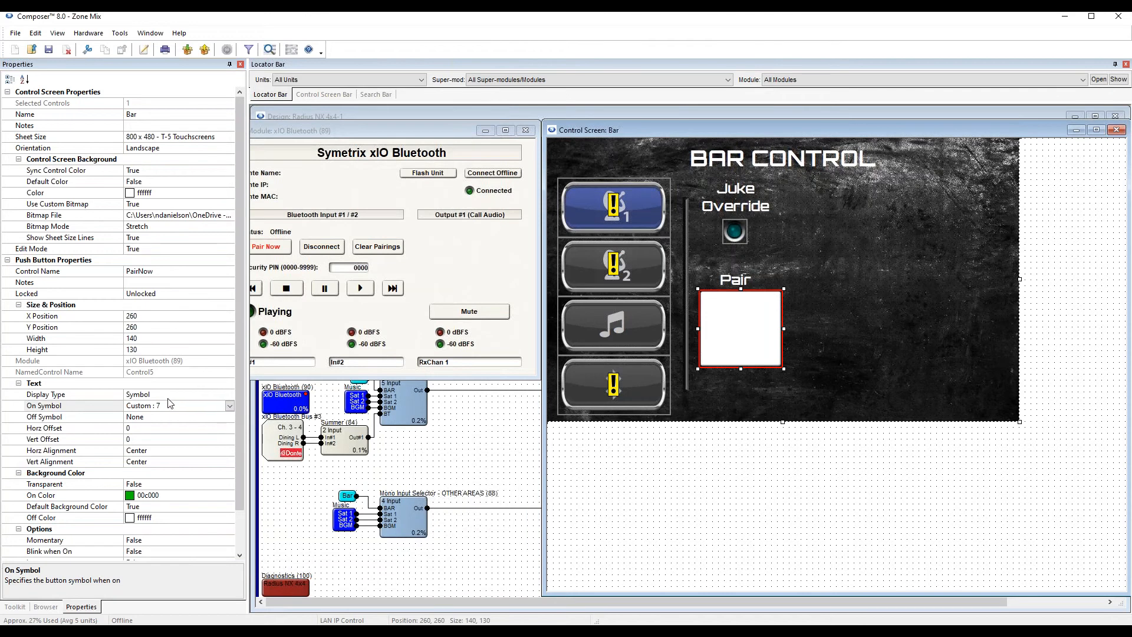
Assign custom symbol 6 as the Off Symbol of the Pair button.
{"action": "left_click", "coordinate": [158, 419]}
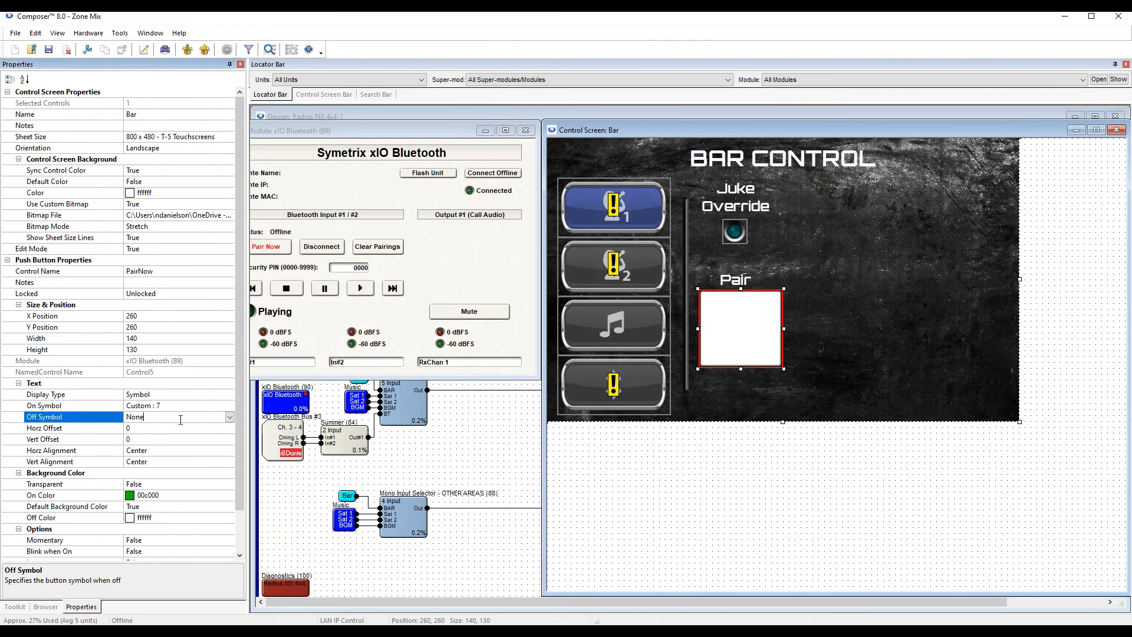
{"action": "left_click", "coordinate": [229, 417]}
{"action": "left_click", "coordinate": [227, 429]}
{"action": "left_click", "coordinate": [349, 190]}
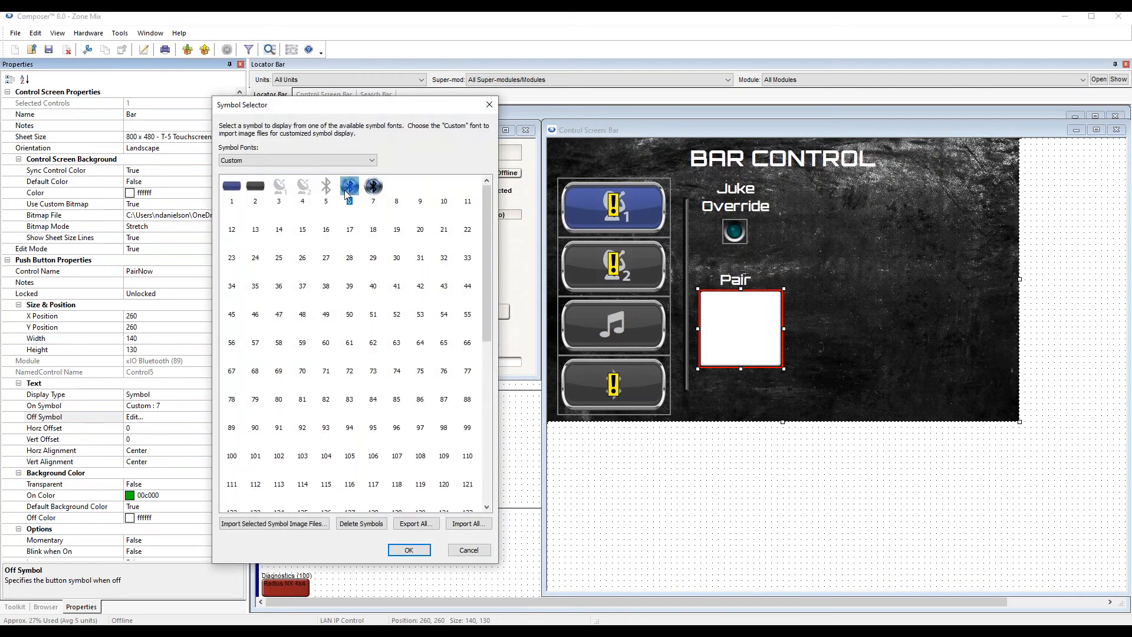
{"action": "left_click", "coordinate": [406, 550]}
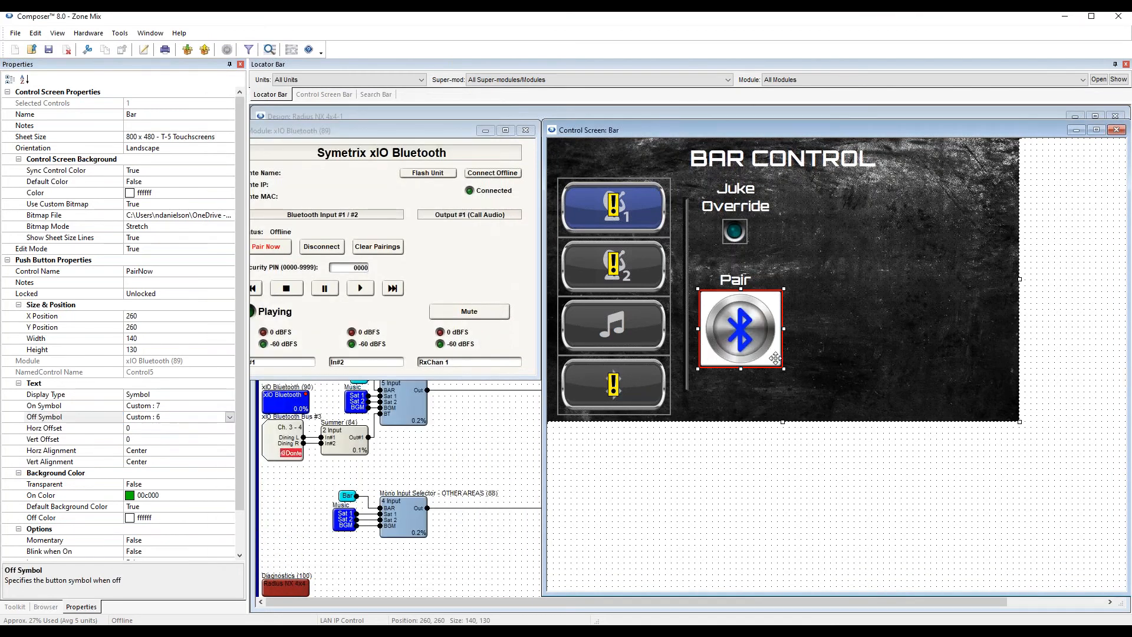
Make the background of the Pair button transparent.
{"action": "left_click", "coordinate": [90, 483]}
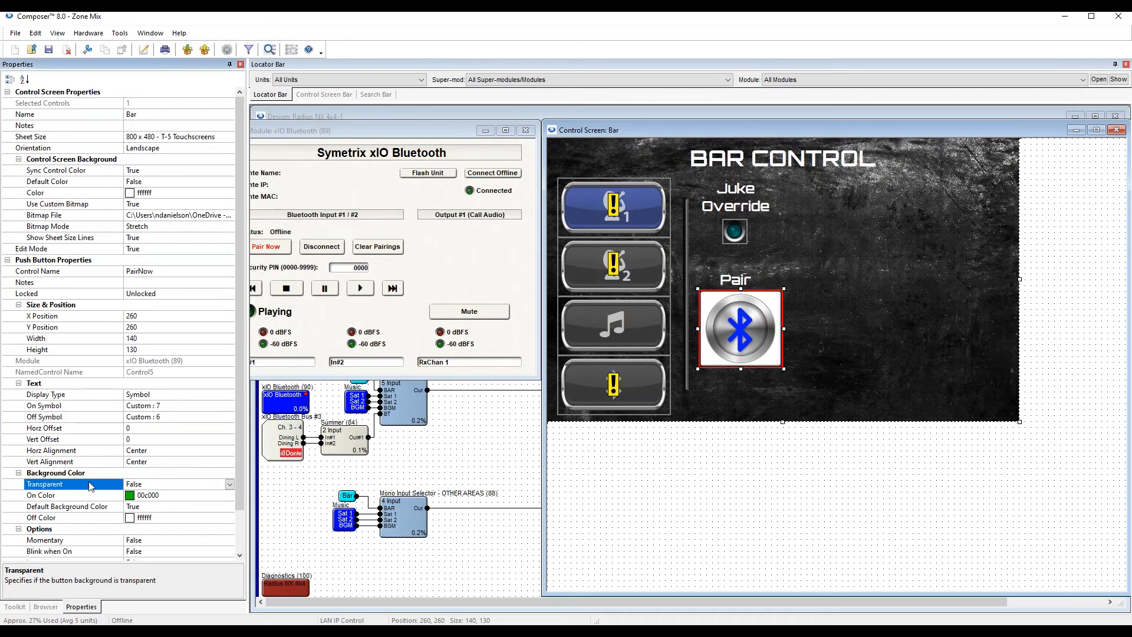
{"action": "left_click", "coordinate": [230, 484]}
{"action": "left_click", "coordinate": [204, 505]}
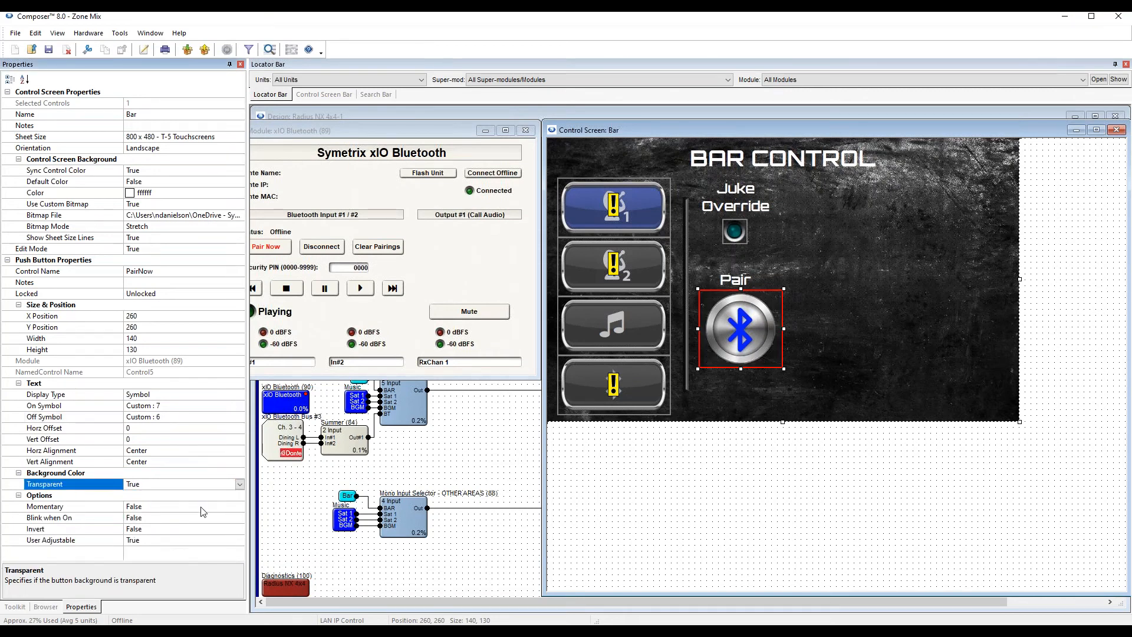
Leave edit mode and toggle the Pair button on and off, with the xIO Bluetooth module window moved fully into view, then resume editing.
{"action": "key", "text": "F4"}
{"action": "left_click", "coordinate": [733, 328]}
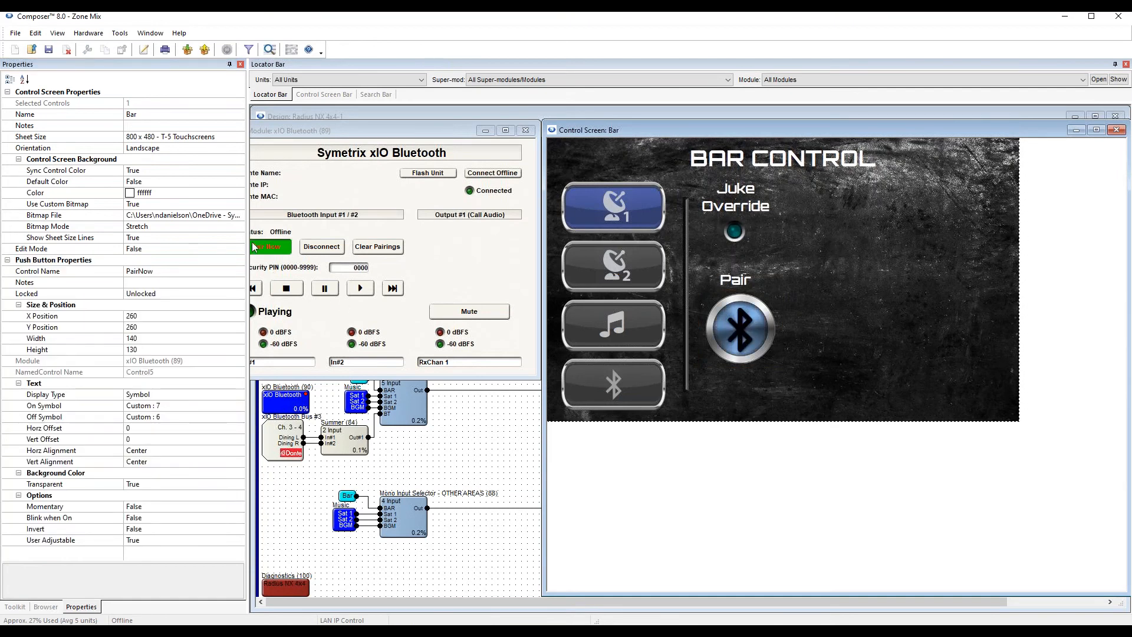
{"action": "left_click_drag", "start_coordinate": [373, 130], "coordinate": [388, 125]}
{"action": "left_click", "coordinate": [742, 342]}
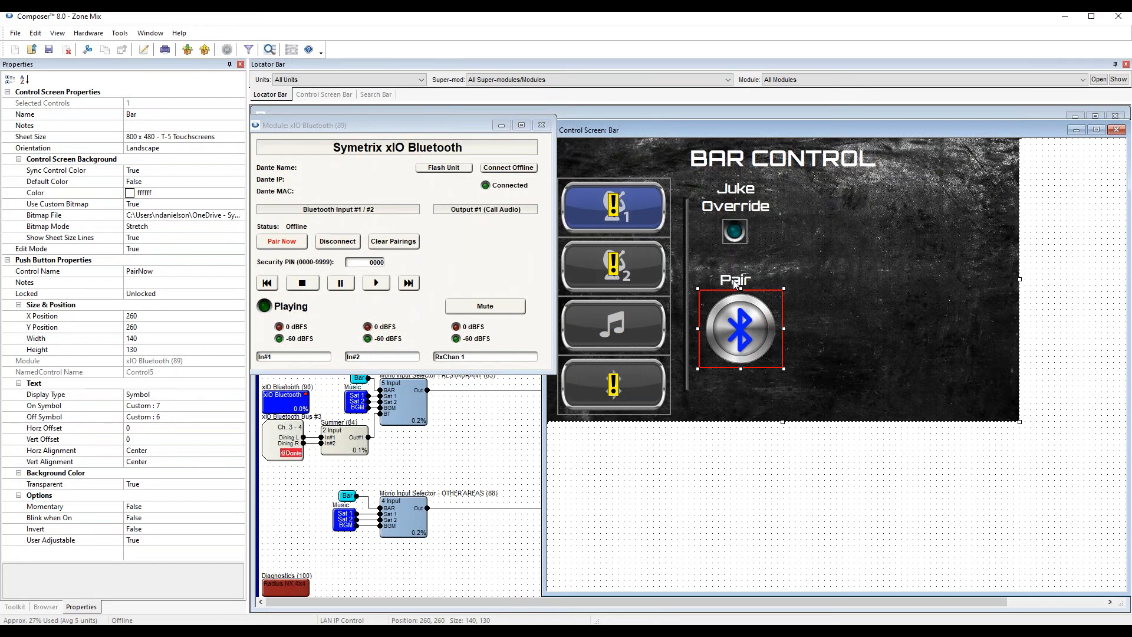
Shift the Juke Override label and its LED together 10 pixels to the right, putting the label at X position 260.
{"action": "left_click", "coordinate": [736, 211]}
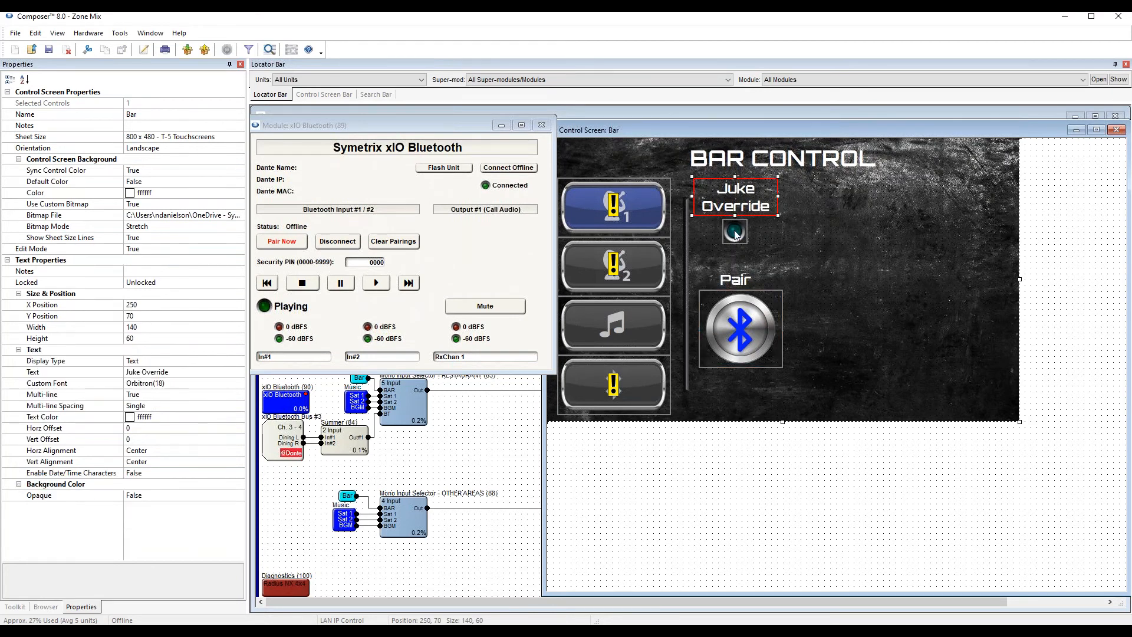
{"action": "left_click", "coordinate": [734, 232], "text": "shift"}
{"action": "key", "text": "Right"}
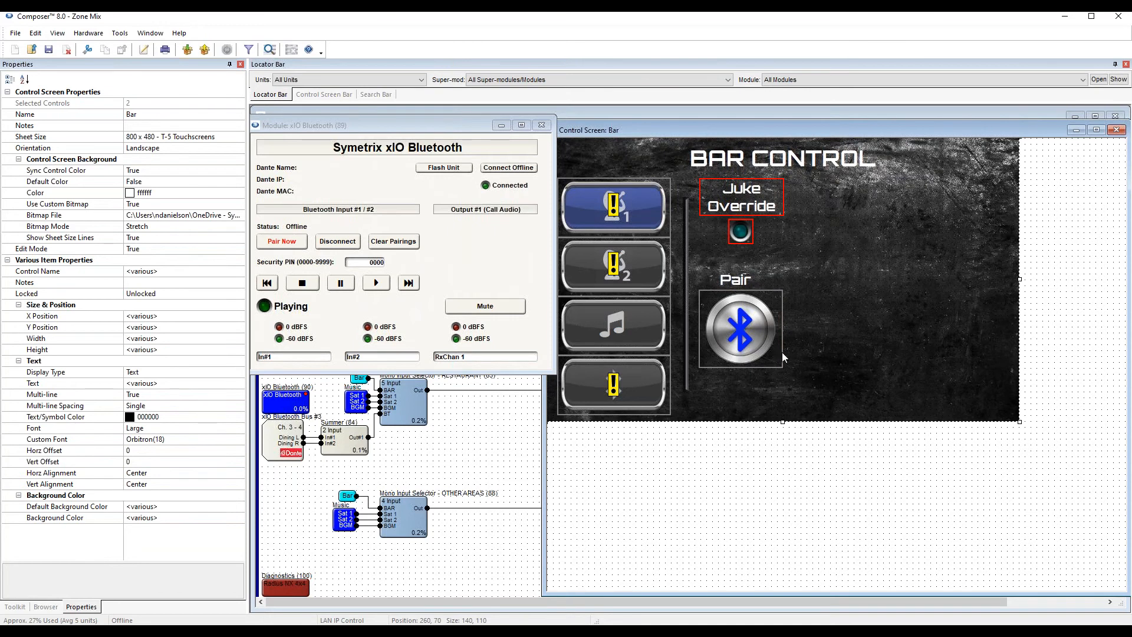
Move the Pair label right to X position 260, and select it with the Bluetooth button, the LED and the Juke Override label.
{"action": "left_click", "coordinate": [743, 282]}
{"action": "left_click", "coordinate": [743, 284]}
{"action": "key", "text": "Right"}
{"action": "left_click", "coordinate": [750, 335], "text": "shift"}
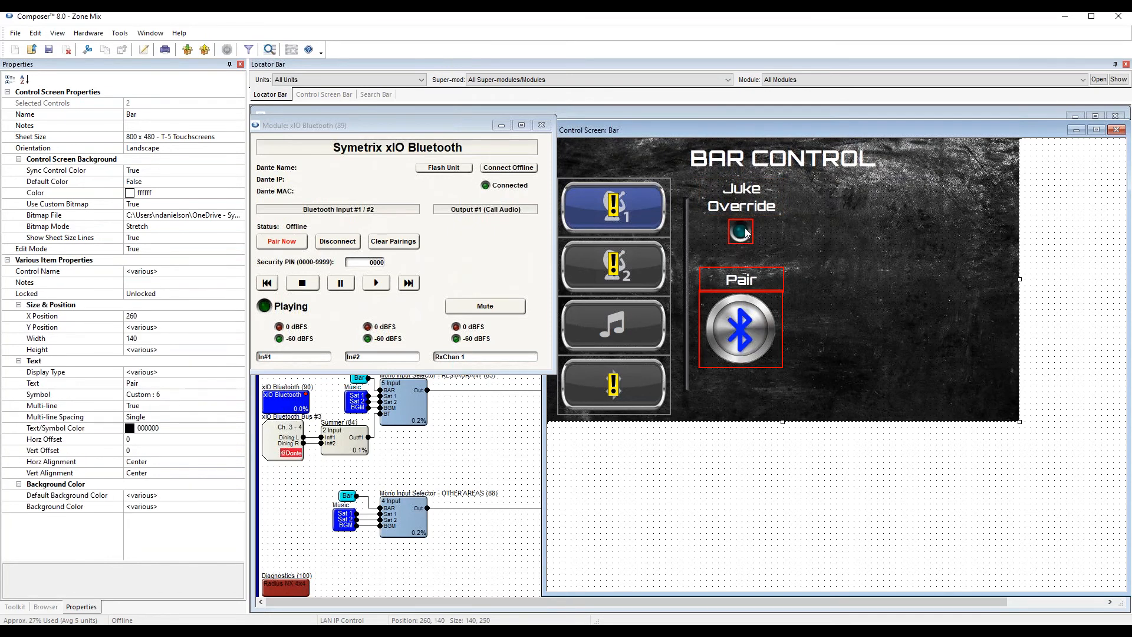
{"action": "left_click", "coordinate": [742, 205], "text": "shift"}
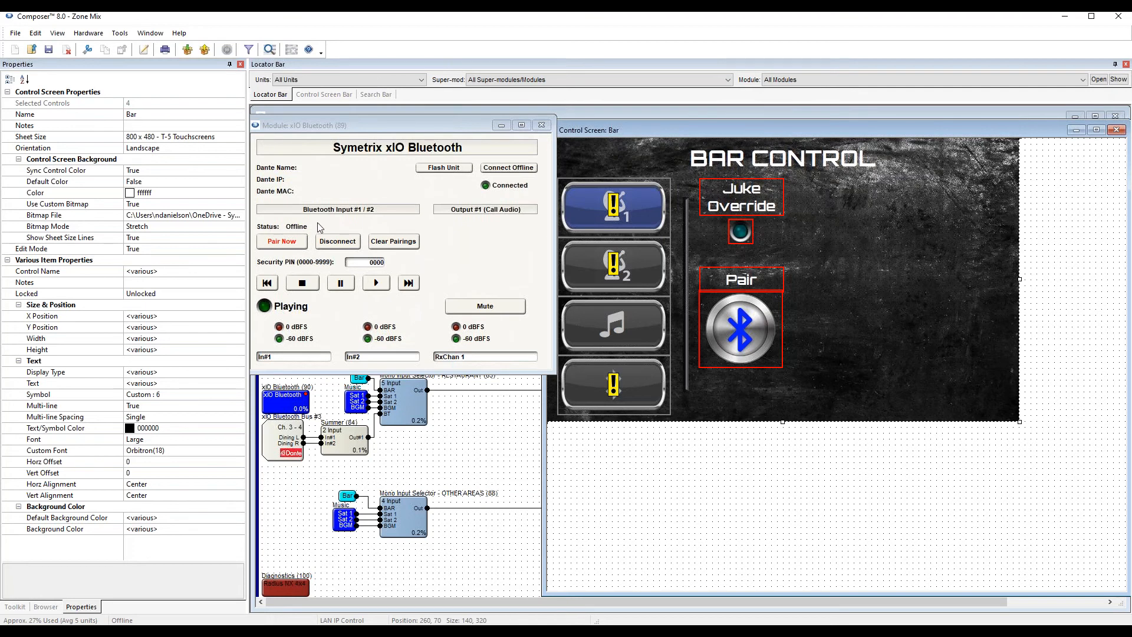
Copy the Bluetooth Status Label from the xIO Bluetooth module to the Bar control screen and place it below the Pair button at 260, 390.
{"action": "right_click", "coordinate": [272, 232]}
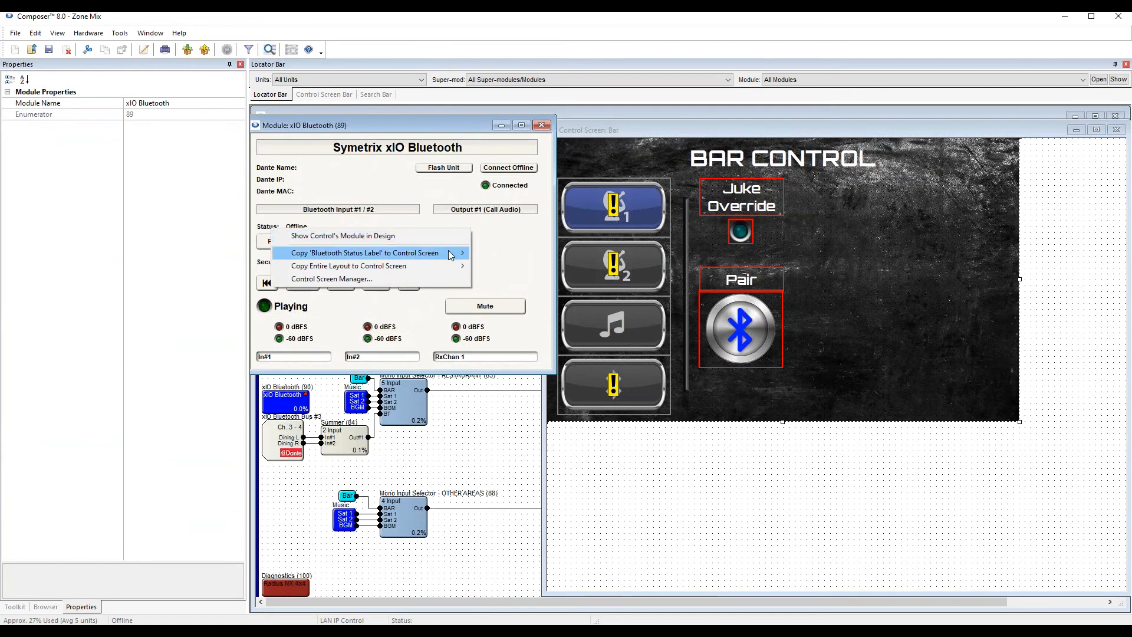
{"action": "mouse_move", "coordinate": [451, 254]}
{"action": "left_click", "coordinate": [493, 253]}
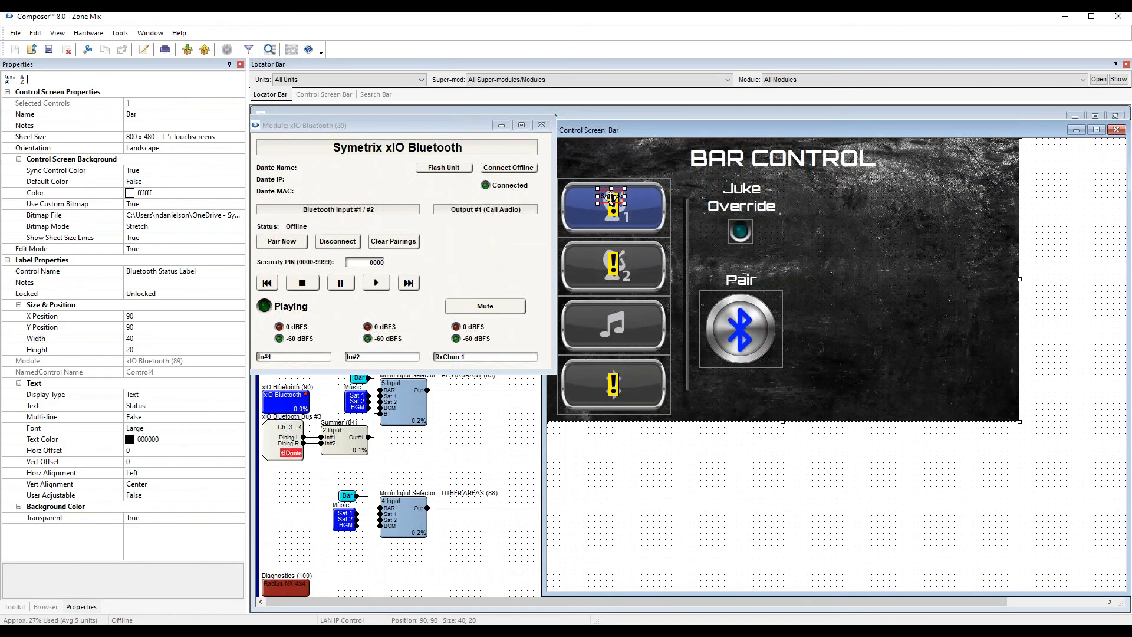
{"action": "left_click_drag", "start_coordinate": [622, 226], "coordinate": [712, 374]}
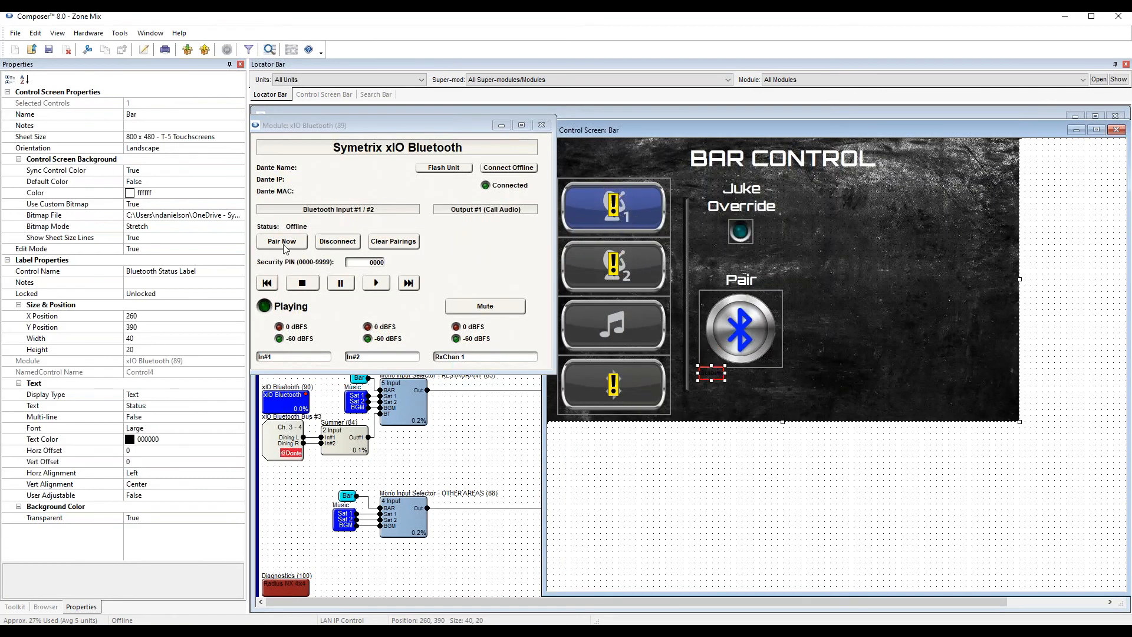
Copy the xIO Bluetooth module's connection status readout to the Bar control screen and place it beside the Status: label at 310, 390.
{"action": "right_click", "coordinate": [298, 231]}
{"action": "mouse_move", "coordinate": [446, 253]}
{"action": "left_click", "coordinate": [486, 253]}
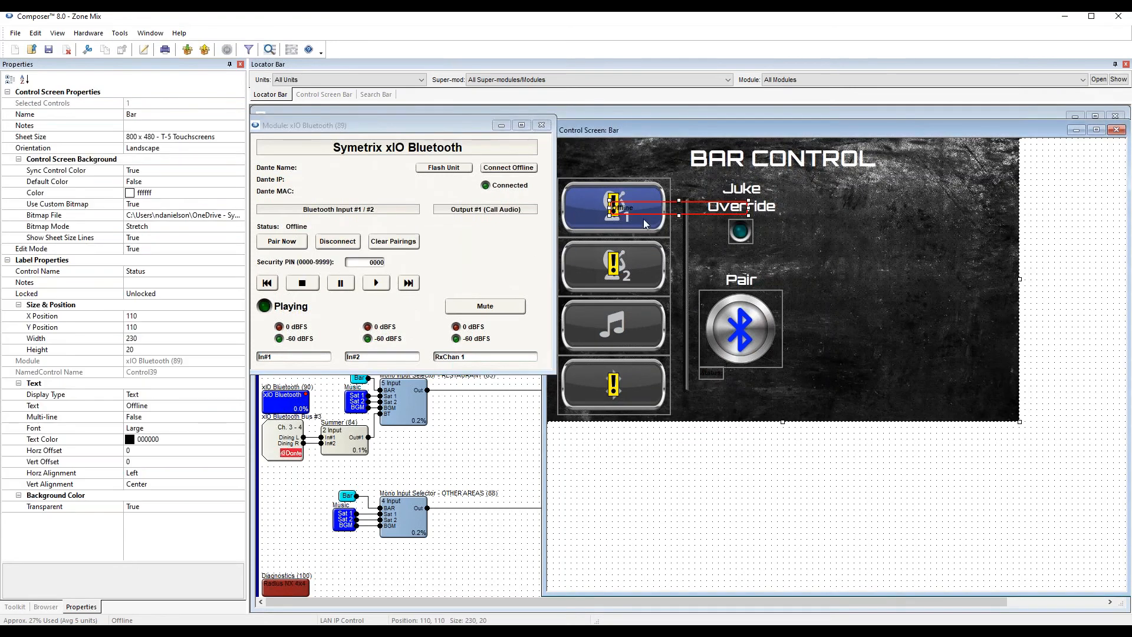
{"action": "left_click_drag", "start_coordinate": [685, 215], "coordinate": [778, 373]}
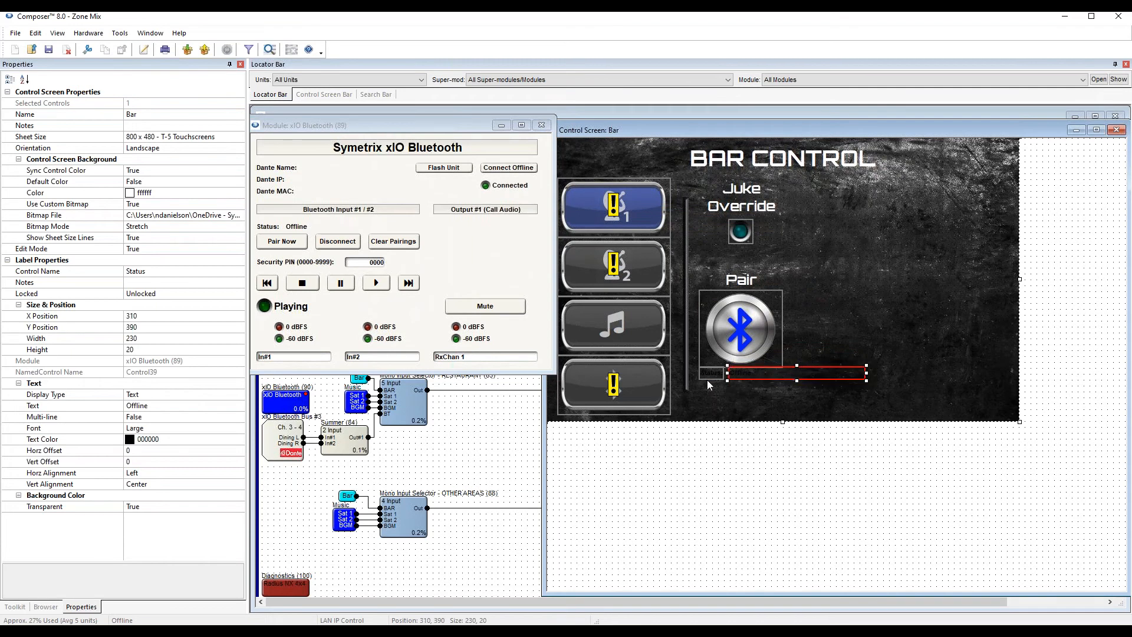
Increase the height of both the Status: label and the connection status readout to 40.
{"action": "left_click_drag", "start_coordinate": [697, 386], "coordinate": [733, 374]}
{"action": "key", "text": "shift+Down"}
{"action": "key", "text": "shift+Down"}
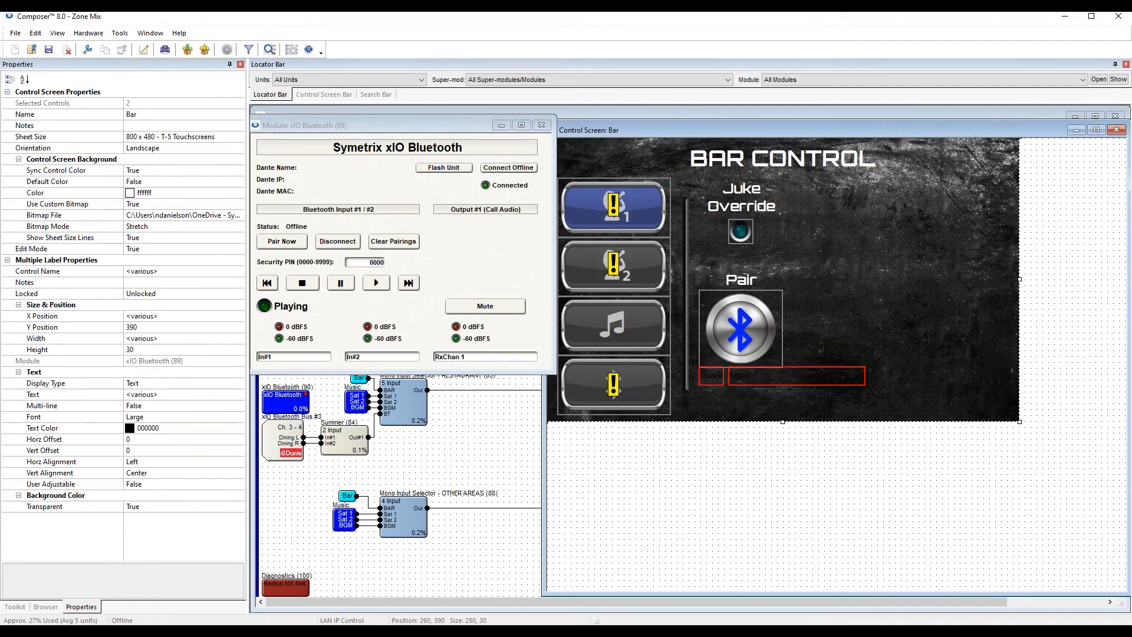
Narrow the connection status readout to a width of 100.
{"action": "left_click", "coordinate": [816, 378]}
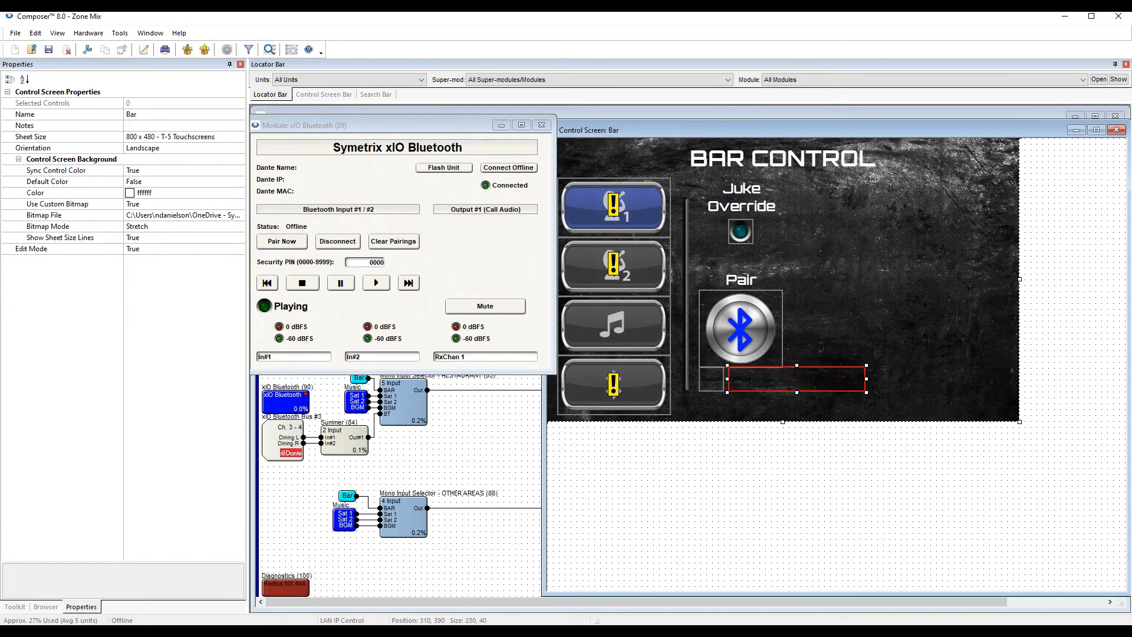
{"action": "key", "text": "shift+Left"}
{"action": "key", "text": "shift+Left"}
{"action": "key", "text": "shift+Left"}
{"action": "key", "text": "shift+Left"}
{"action": "key", "text": "shift+Left"}
{"action": "key", "text": "shift+Left"}
{"action": "key", "text": "shift+Left"}
{"action": "key", "text": "shift+Left"}
{"action": "key", "text": "shift+Left"}
{"action": "key", "text": "shift+Left"}
{"action": "key", "text": "shift+Left"}
{"action": "key", "text": "shift+Left"}
{"action": "key", "text": "shift+Left"}
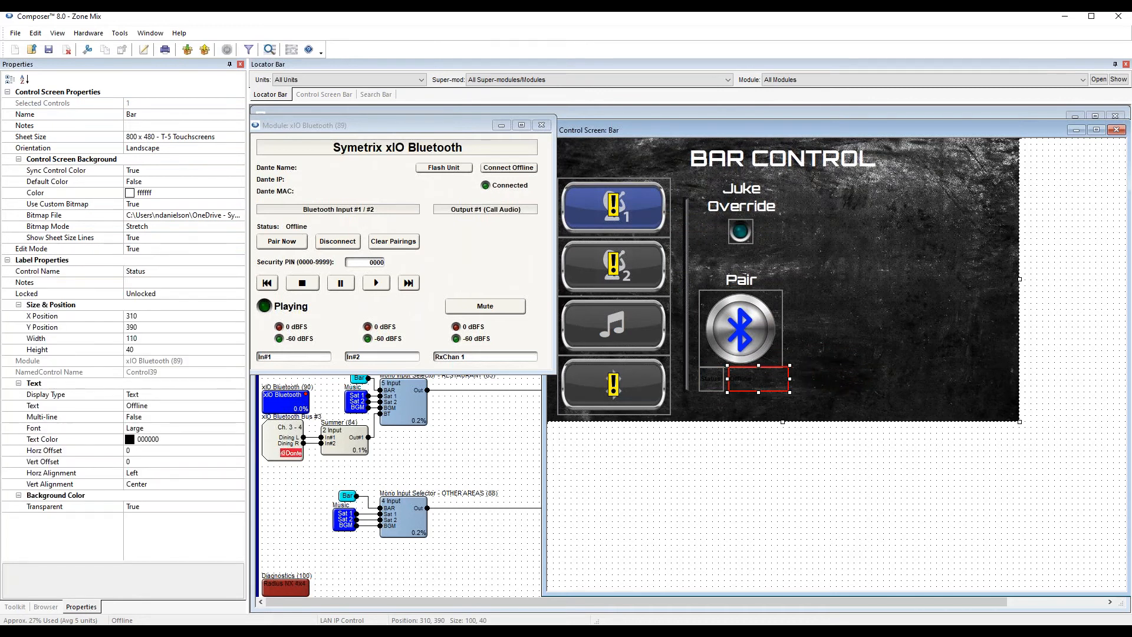
Set the text color of both the Status: label and the status readout to white (ffffff).
{"action": "left_click", "coordinate": [715, 379], "text": "shift"}
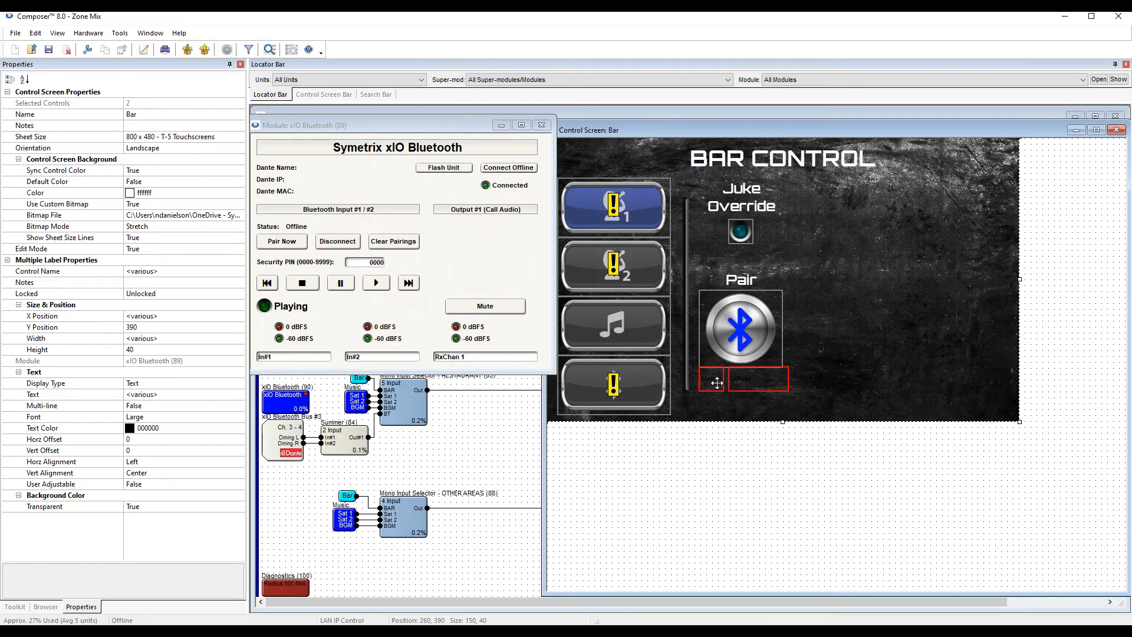
{"action": "left_click", "coordinate": [167, 428]}
{"action": "left_click", "coordinate": [240, 429]}
{"action": "left_click", "coordinate": [235, 287]}
{"action": "left_click", "coordinate": [140, 368]}
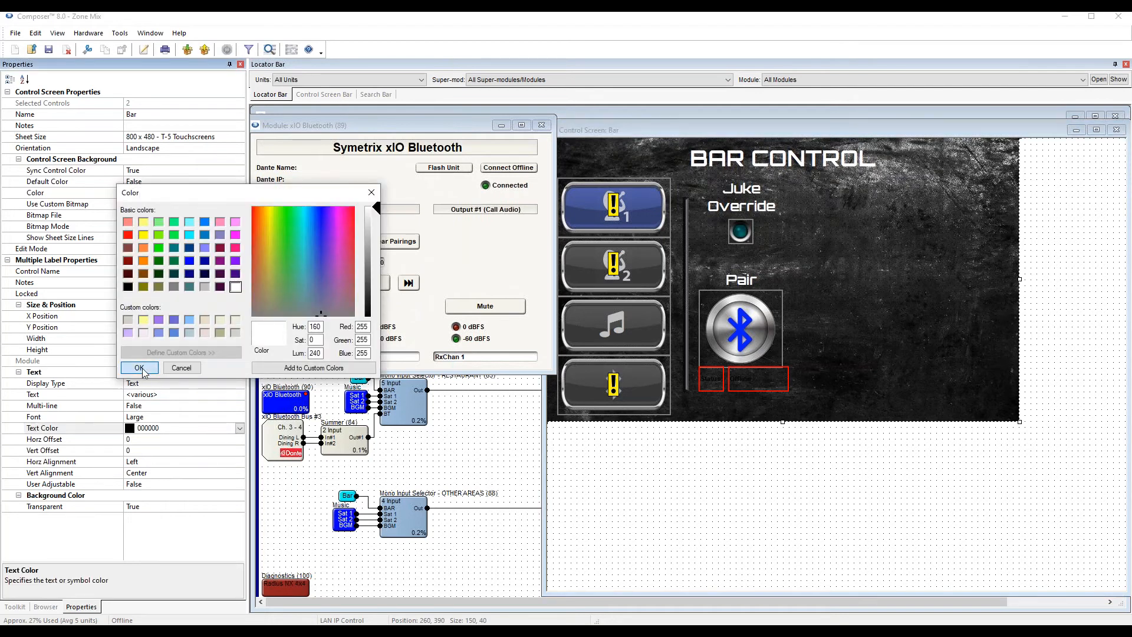
Set both status labels' font to Custom with Auto-size and widen the Status: label to 50.
{"action": "left_click", "coordinate": [162, 418]}
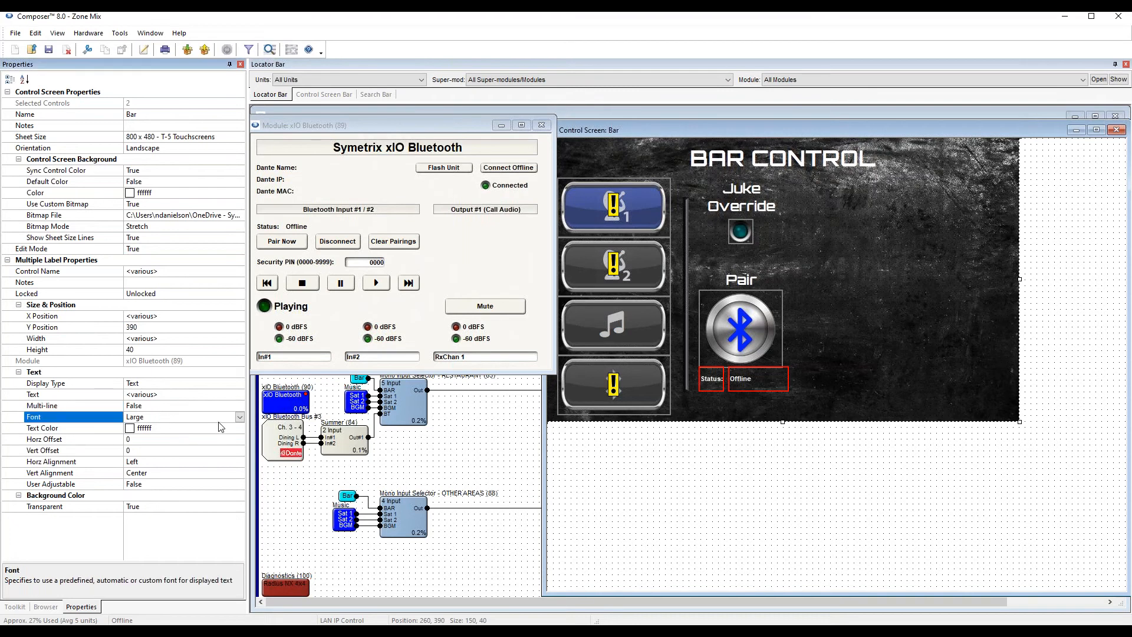
{"action": "left_click", "coordinate": [239, 417]}
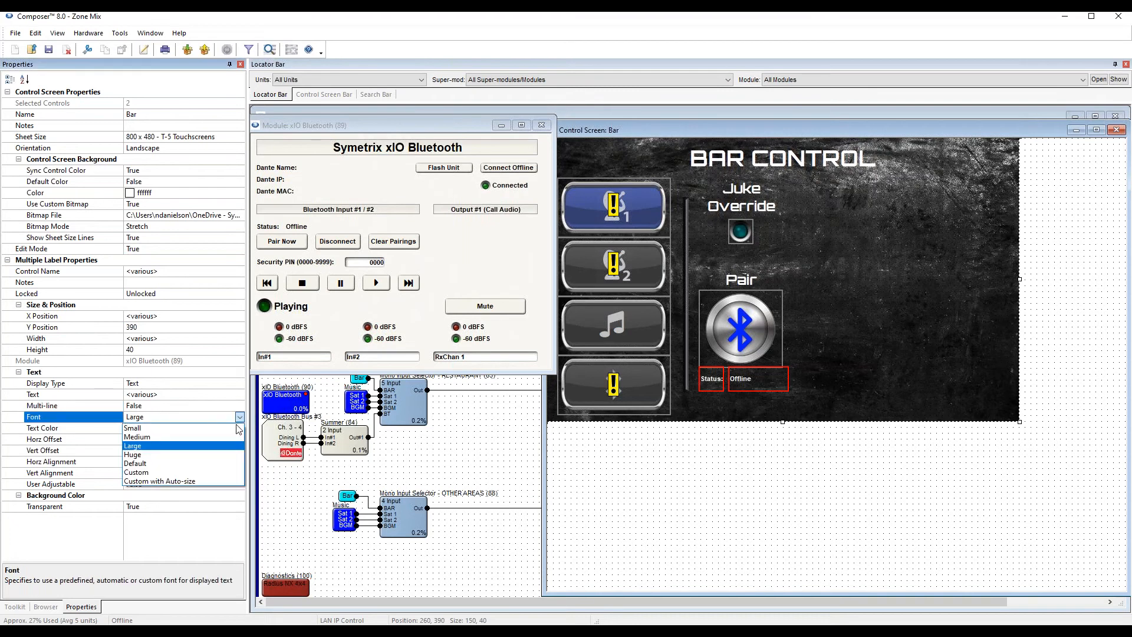
{"action": "left_click", "coordinate": [188, 481]}
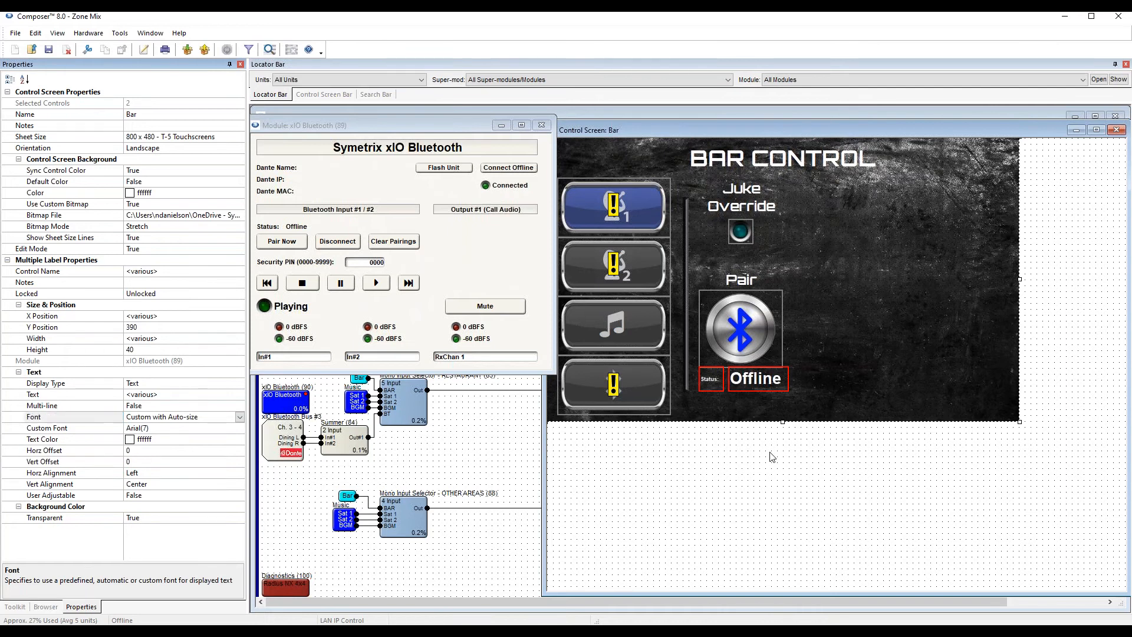
{"action": "left_click", "coordinate": [711, 383]}
{"action": "key", "text": "shift+Right"}
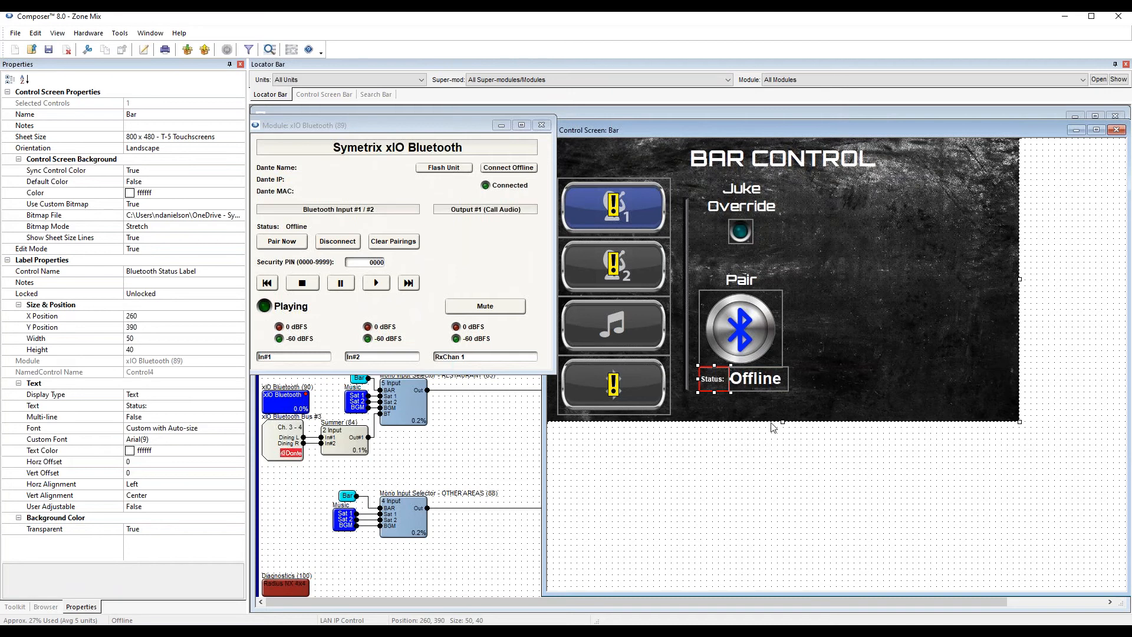
Test the Pair button and the source selection buttons outside edit mode, ending on source 1, and return to edit mode.
{"action": "key", "text": "F4"}
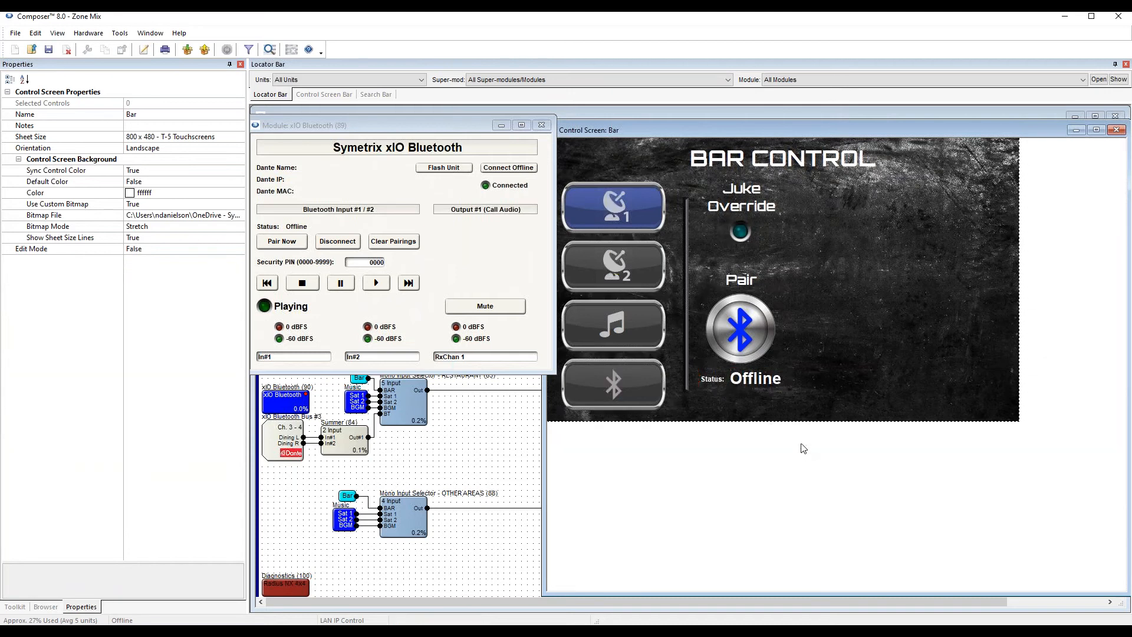
{"action": "left_click", "coordinate": [735, 331]}
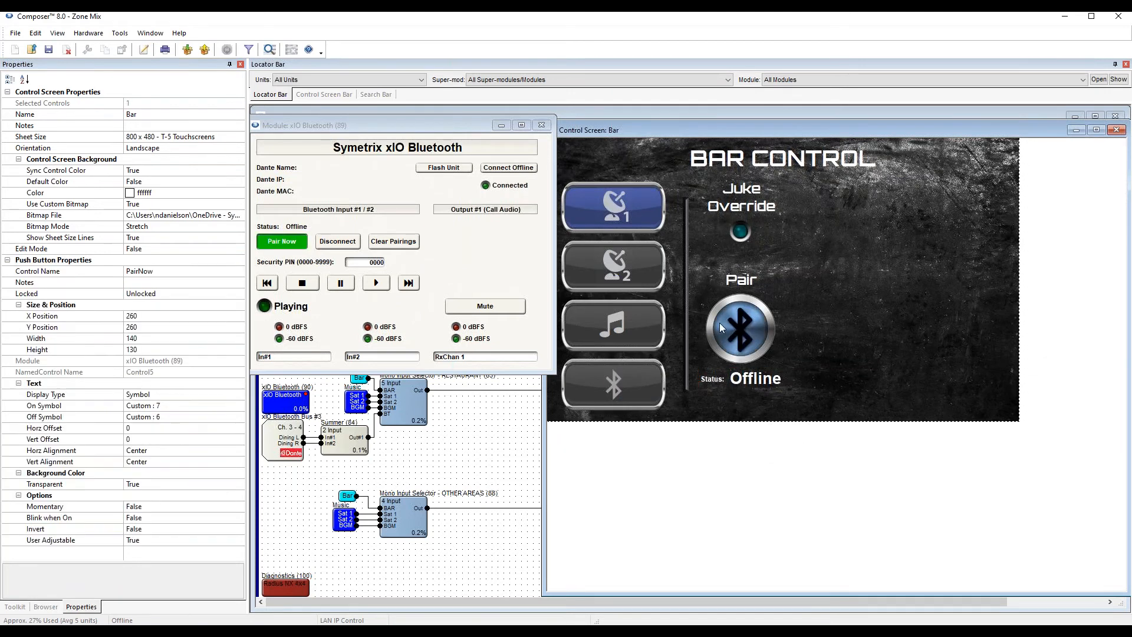
{"action": "left_click", "coordinate": [614, 283]}
{"action": "left_click", "coordinate": [653, 335]}
{"action": "left_click", "coordinate": [657, 378]}
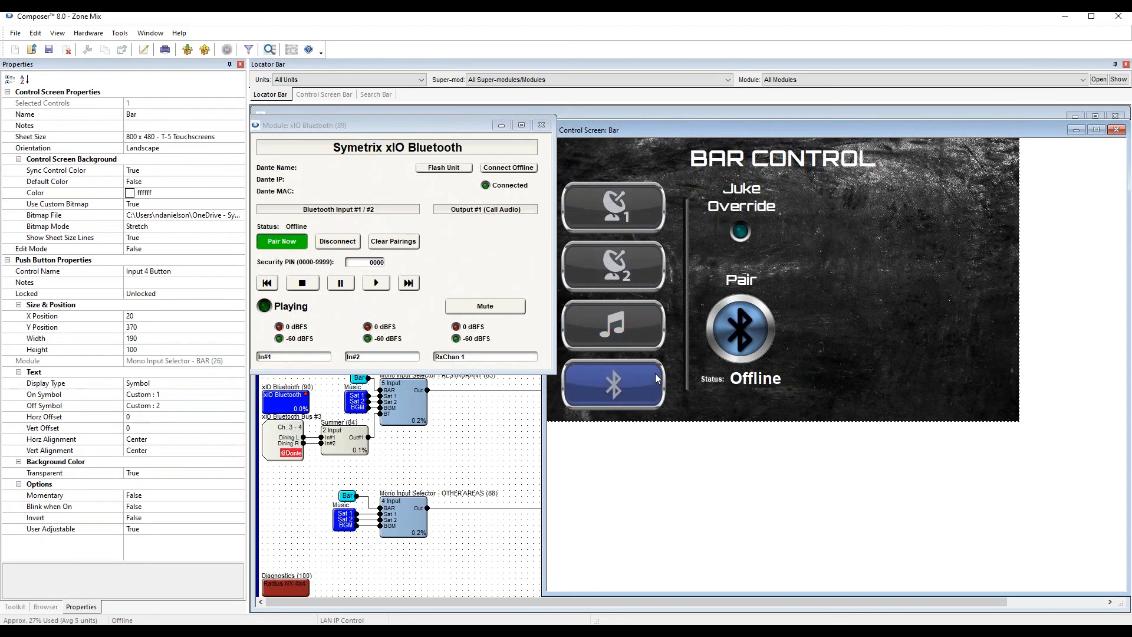
{"action": "left_click", "coordinate": [657, 224]}
{"action": "key", "text": "F4"}
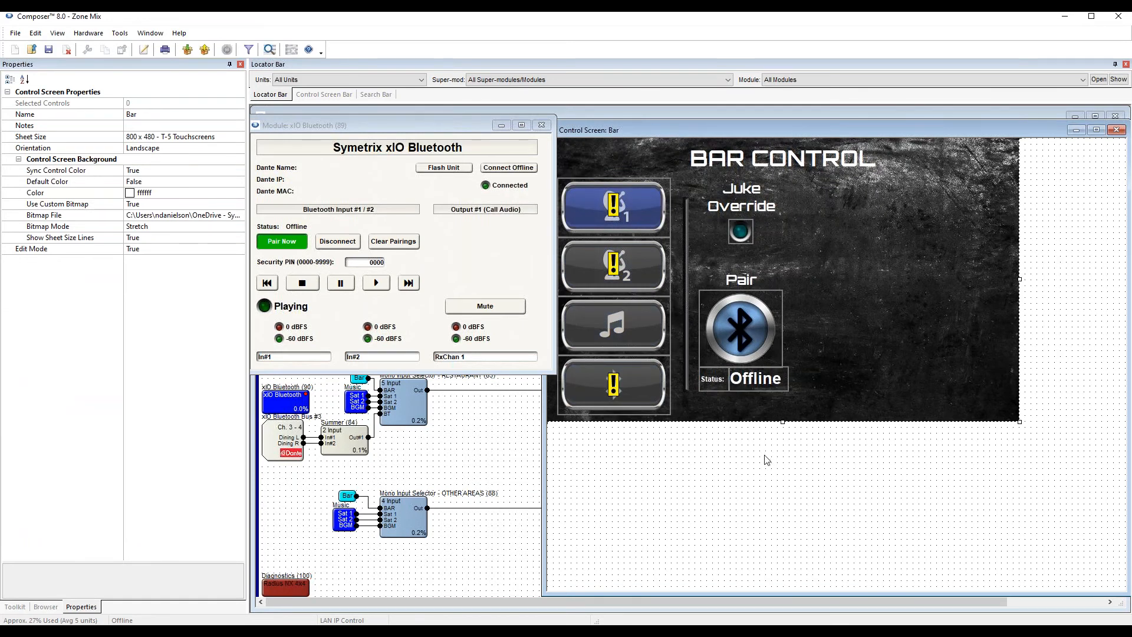
Duplicate the vertical divider line and place the copy beyond the Bluetooth controls at X 430, Y 100.
{"action": "left_click", "coordinate": [684, 270]}
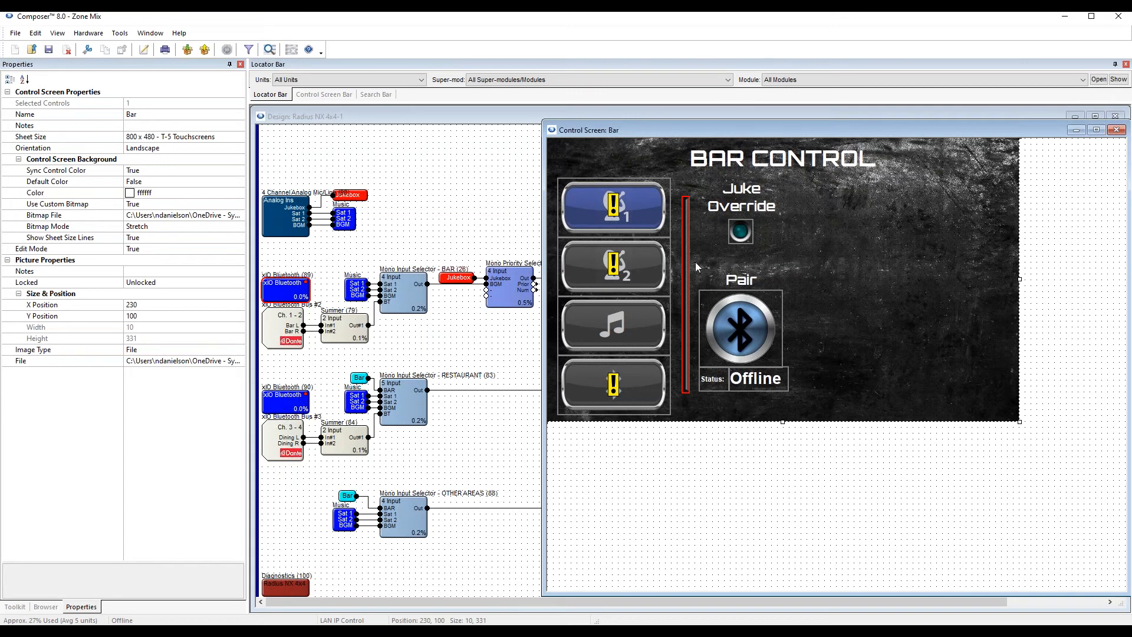
{"action": "key", "text": "Right"}
{"action": "key", "text": "Right"}
{"action": "key", "text": "Right"}
{"action": "key", "text": "Right"}
{"action": "key", "text": "Right"}
{"action": "key", "text": "Right"}
{"action": "key", "text": "Right"}
{"action": "key", "text": "Right"}
{"action": "key", "text": "Right"}
{"action": "key", "text": "Right"}
{"action": "key", "text": "Right"}
{"action": "key", "text": "Right"}
{"action": "key", "text": "Right"}
{"action": "key", "text": "Right"}
{"action": "key", "text": "Right"}
{"action": "key", "text": "Right"}
{"action": "key", "text": "Right"}
{"action": "key", "text": "Right"}
{"action": "key", "text": "Right"}
{"action": "key", "text": "Right"}
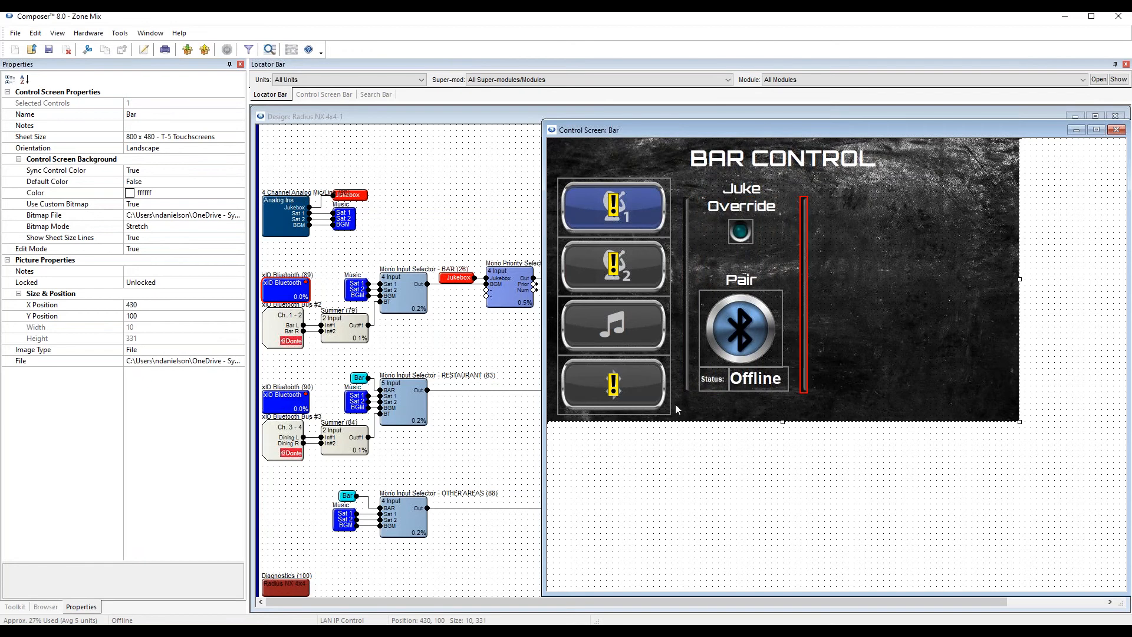
{"action": "left_click", "coordinate": [675, 404]}
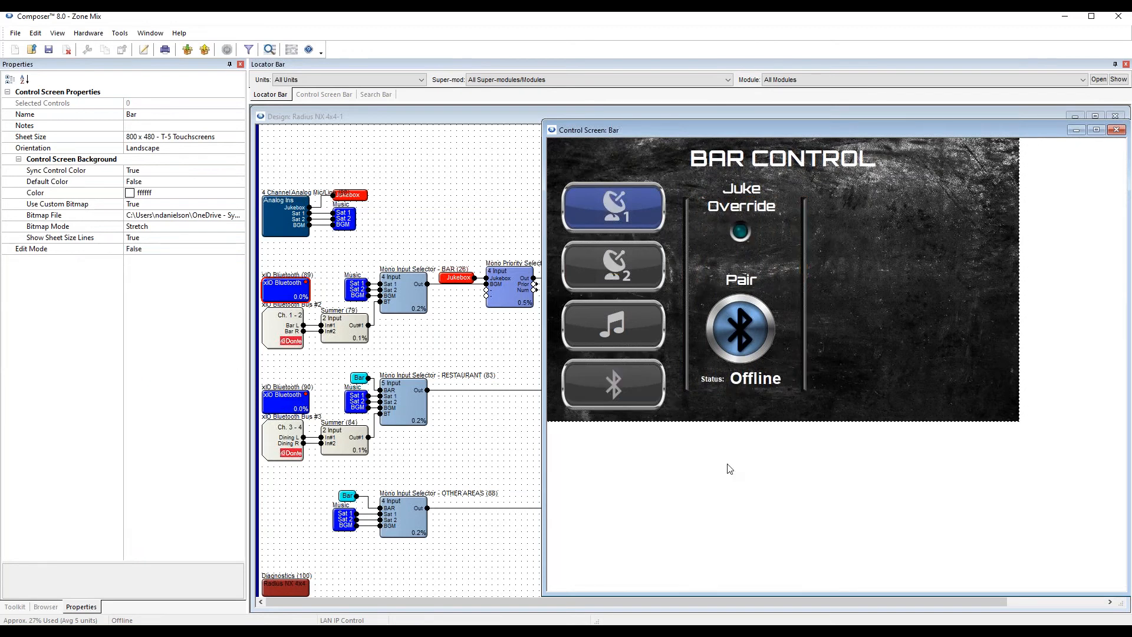
Nudge the new divider one grid step back toward the Bluetooth controls and preview the layout outside edit mode.
{"action": "left_click", "coordinate": [804, 286]}
{"action": "key", "text": "Left"}
{"action": "key", "text": "F4"}
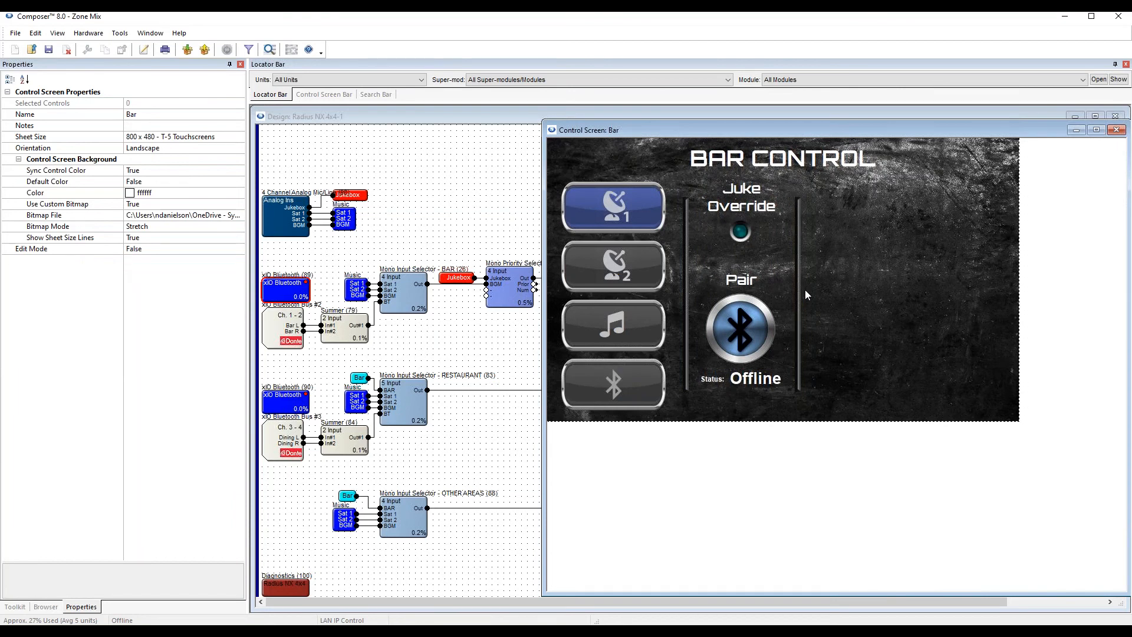
{"action": "key", "text": "F4"}
Duplicate the Juke Override text and place the copy beside the second divider at 430, 70.
{"action": "left_click", "coordinate": [744, 197]}
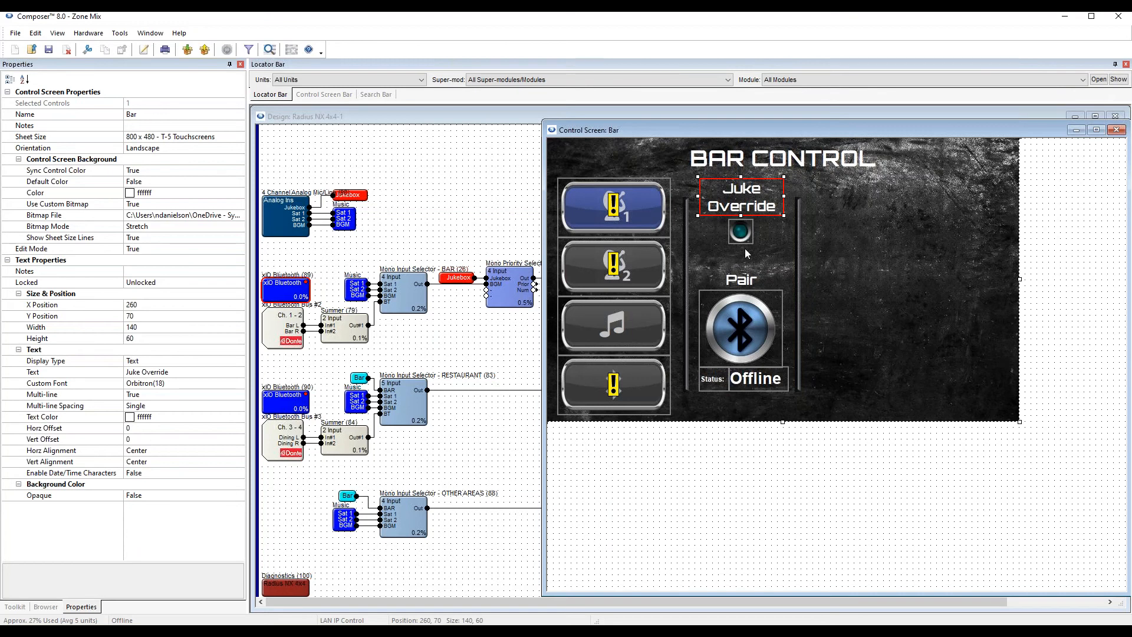
{"action": "right_click", "coordinate": [741, 194]}
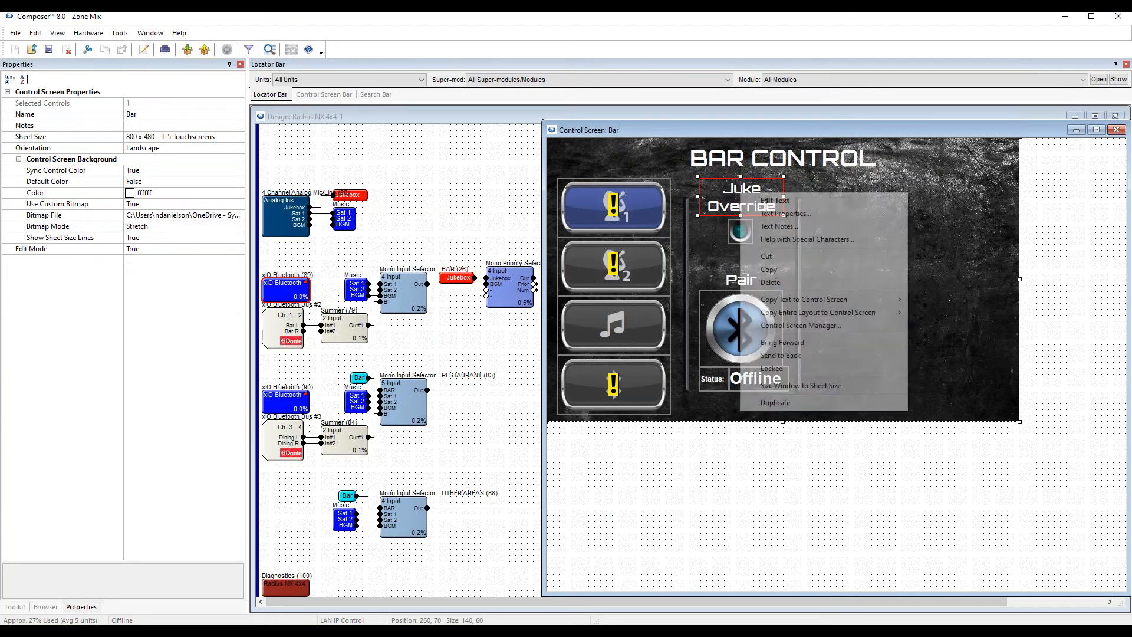
{"action": "left_click", "coordinate": [809, 401]}
{"action": "left_click_drag", "start_coordinate": [761, 250], "coordinate": [861, 209]}
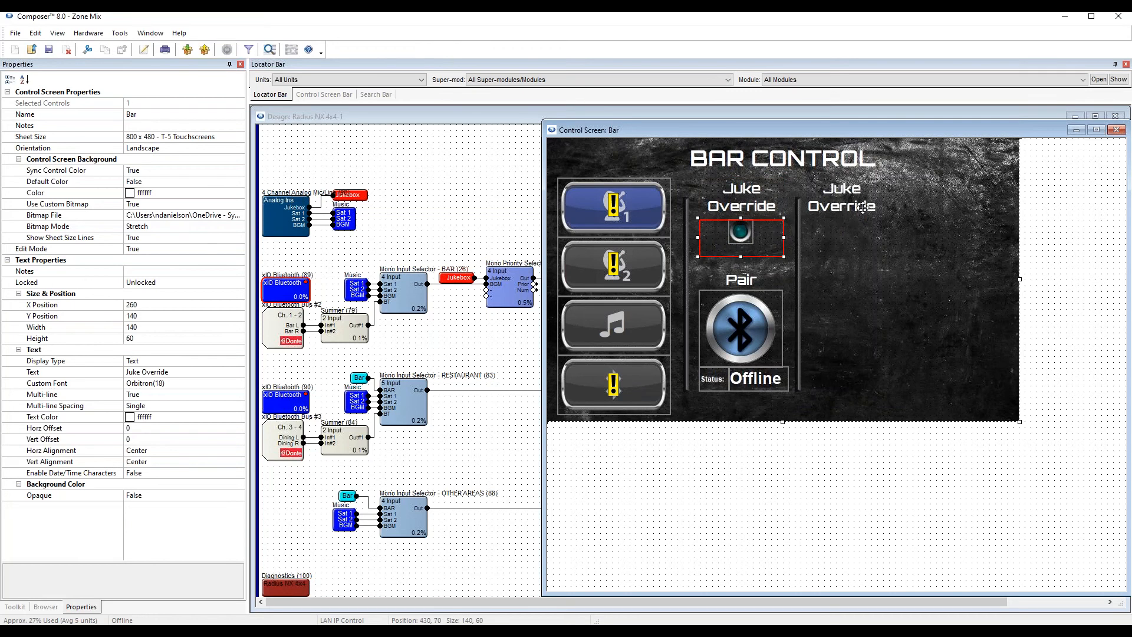
Change the duplicated heading's text to "Volume".
{"action": "double_click", "coordinate": [860, 208]}
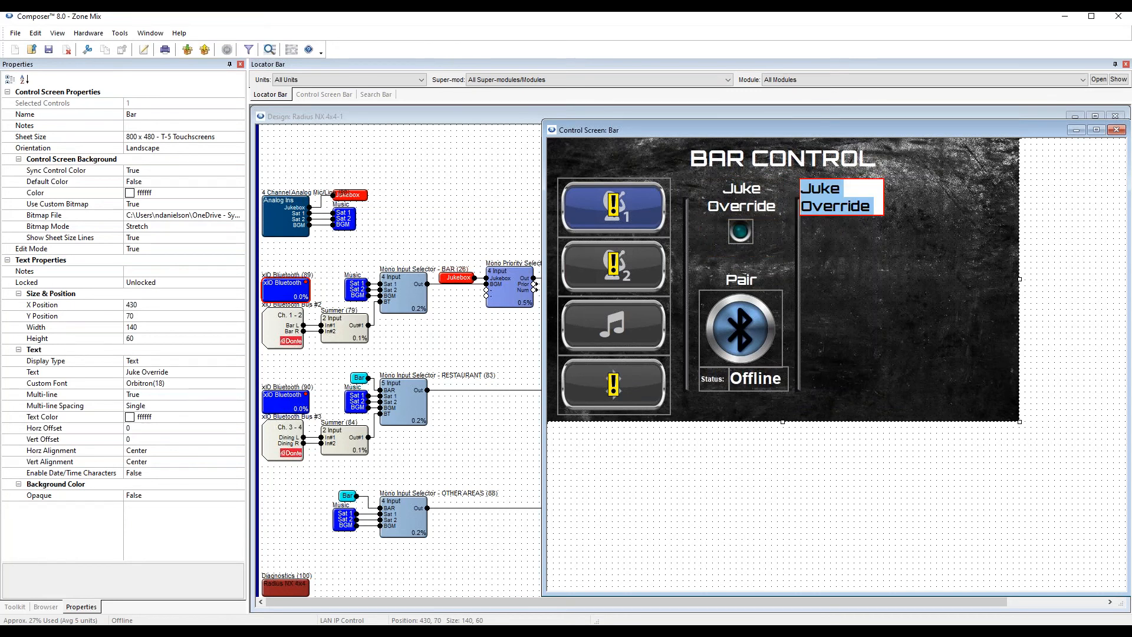
{"action": "type", "text": "VOLUME"}
{"action": "key", "text": "BackSpace"}
{"action": "key", "text": "BackSpace"}
{"action": "key", "text": "BackSpace"}
{"action": "key", "text": "BackSpace"}
{"action": "key", "text": "BackSpace"}
{"action": "key", "text": "BackSpace"}
{"action": "type", "text": "Volum"}
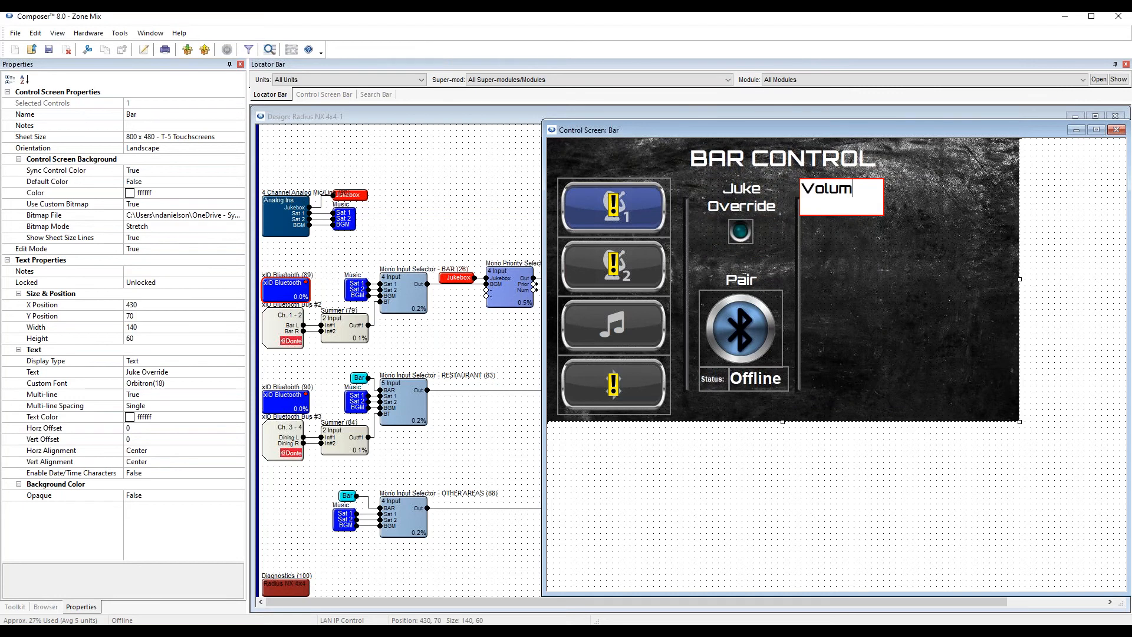
{"action": "type", "text": "e"}
{"action": "key", "text": "Return"}
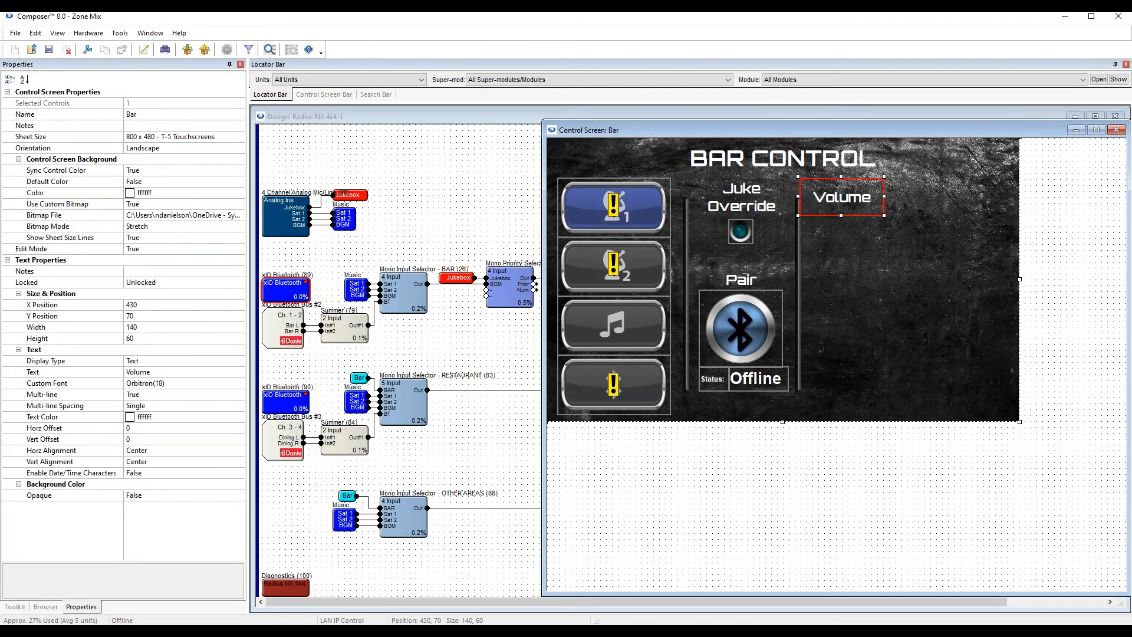
{"action": "left_click", "coordinate": [790, 452]}
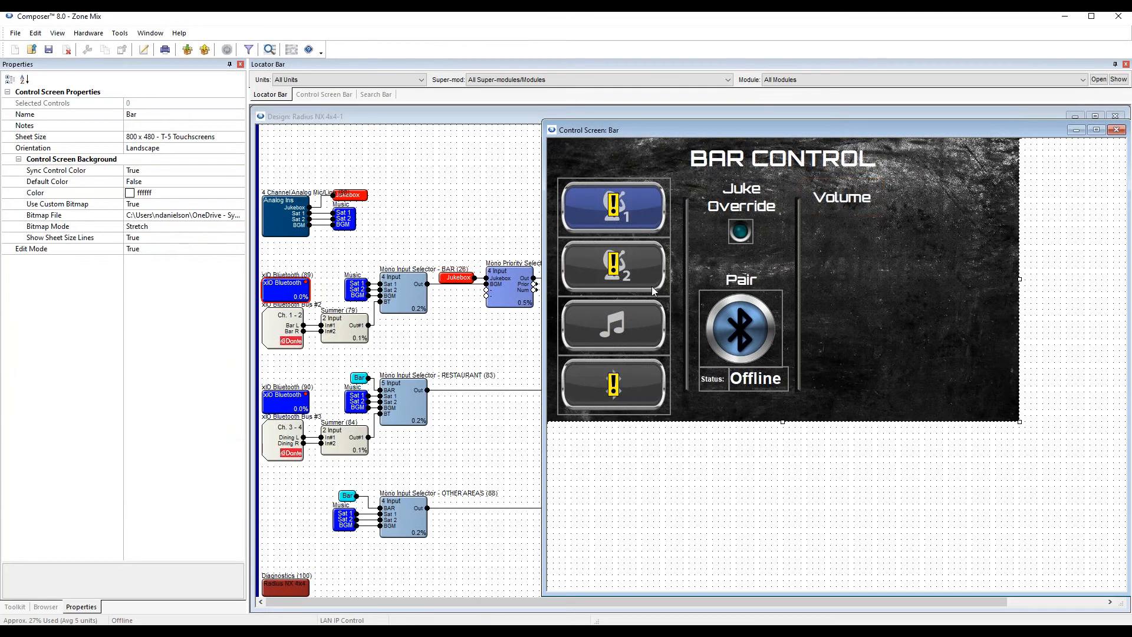
Move the Bar control screen aside and open the 6-channel Gain module from the design.
{"action": "left_click_drag", "start_coordinate": [720, 133], "coordinate": [845, 133]}
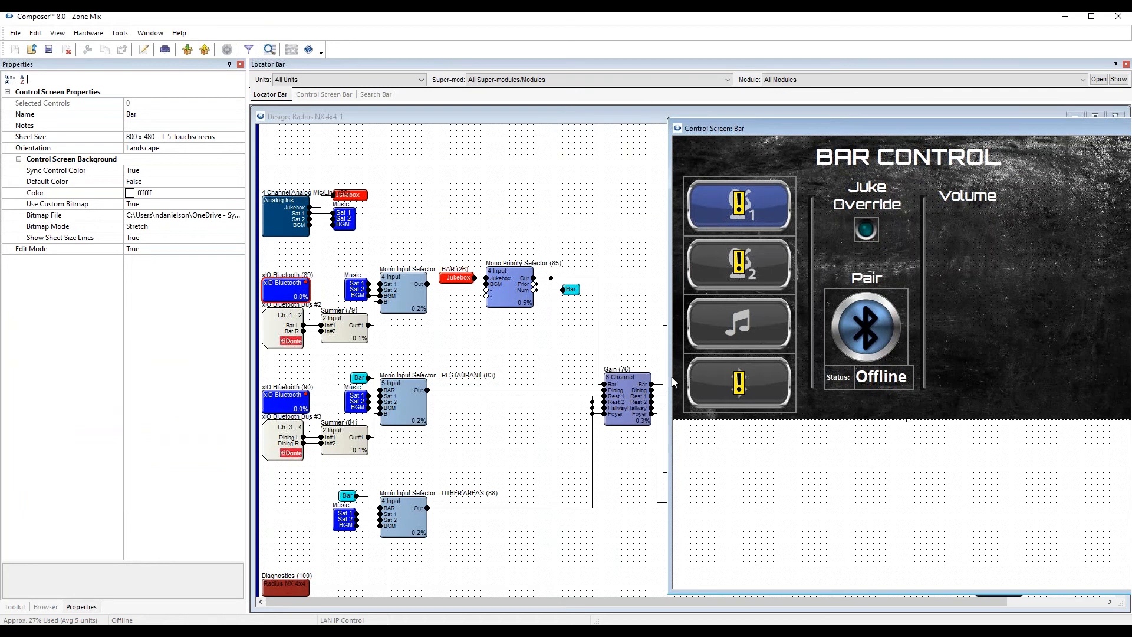
{"action": "left_click", "coordinate": [599, 329]}
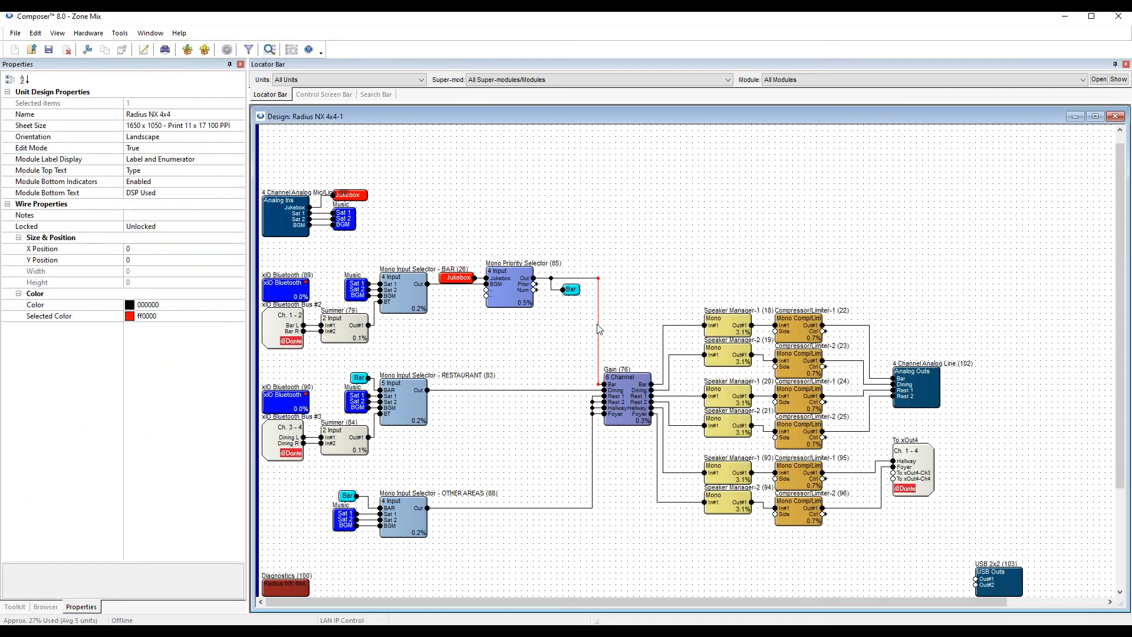
{"action": "left_click", "coordinate": [623, 388]}
{"action": "double_click", "coordinate": [621, 391]}
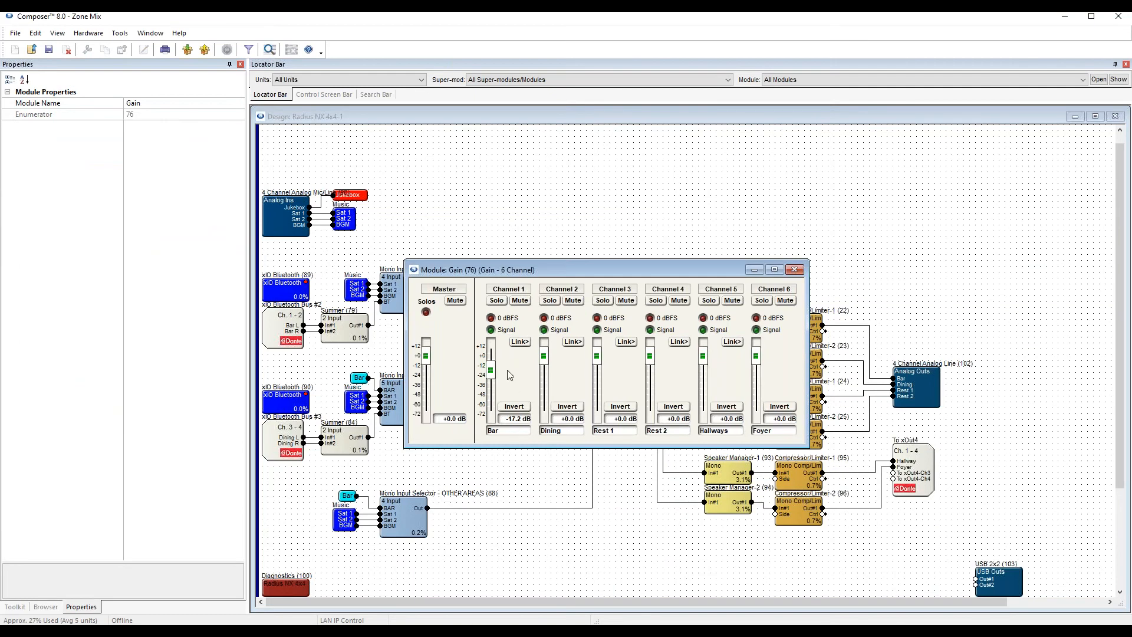
Copy the Input 1 Gain Fader to the Bar control screen and place it beneath the Volume heading.
{"action": "right_click", "coordinate": [492, 374]}
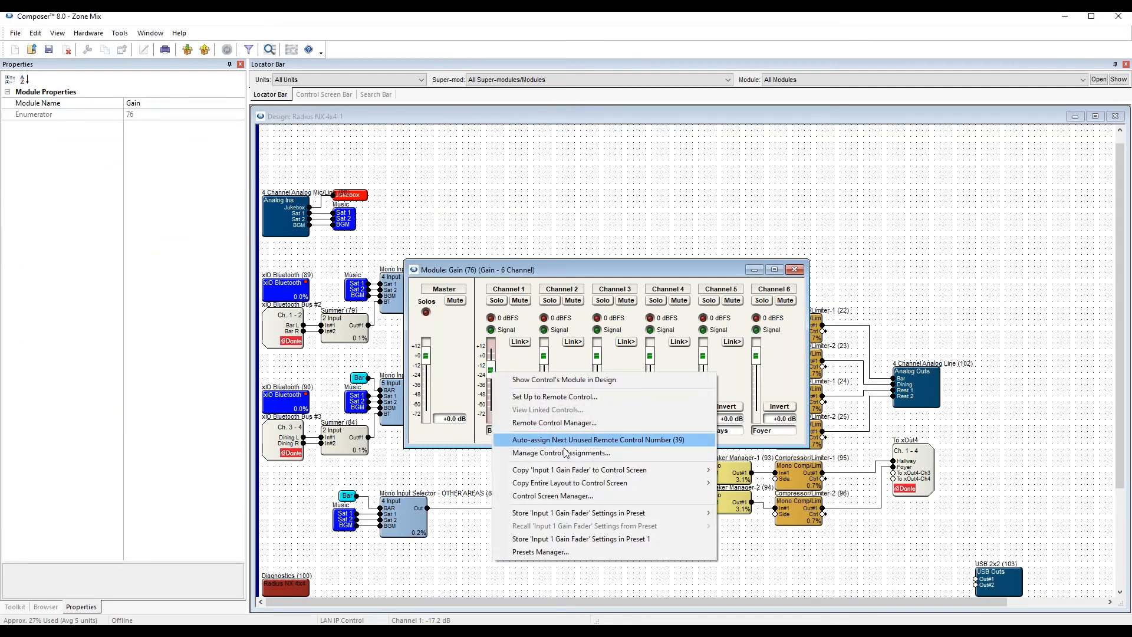
{"action": "mouse_move", "coordinate": [664, 513]}
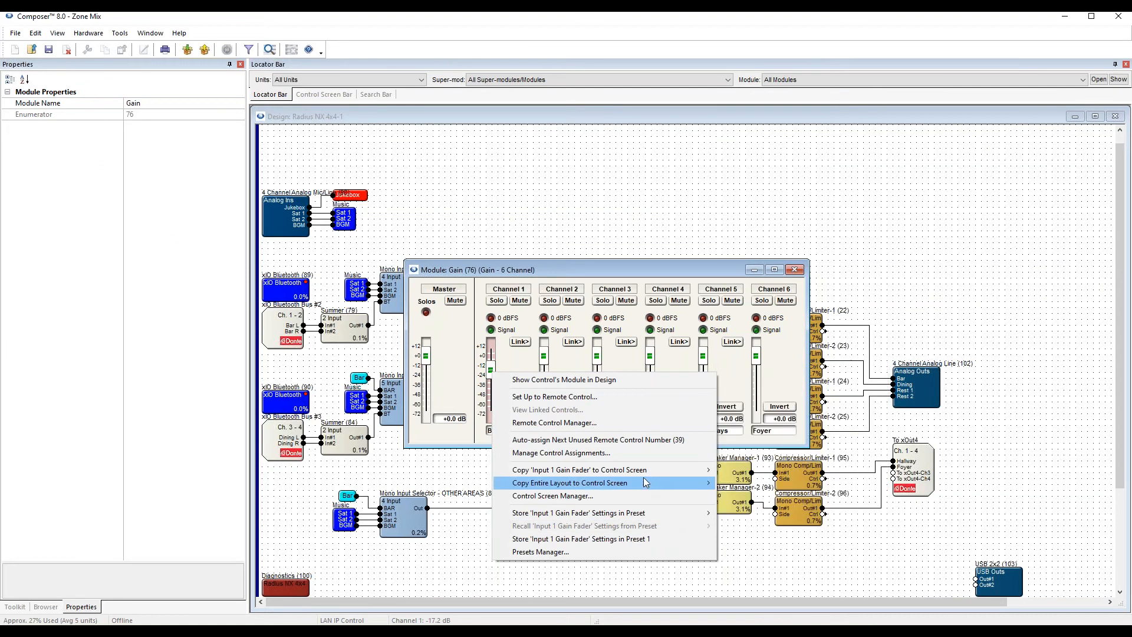
{"action": "mouse_move", "coordinate": [656, 475]}
{"action": "left_click", "coordinate": [738, 470]}
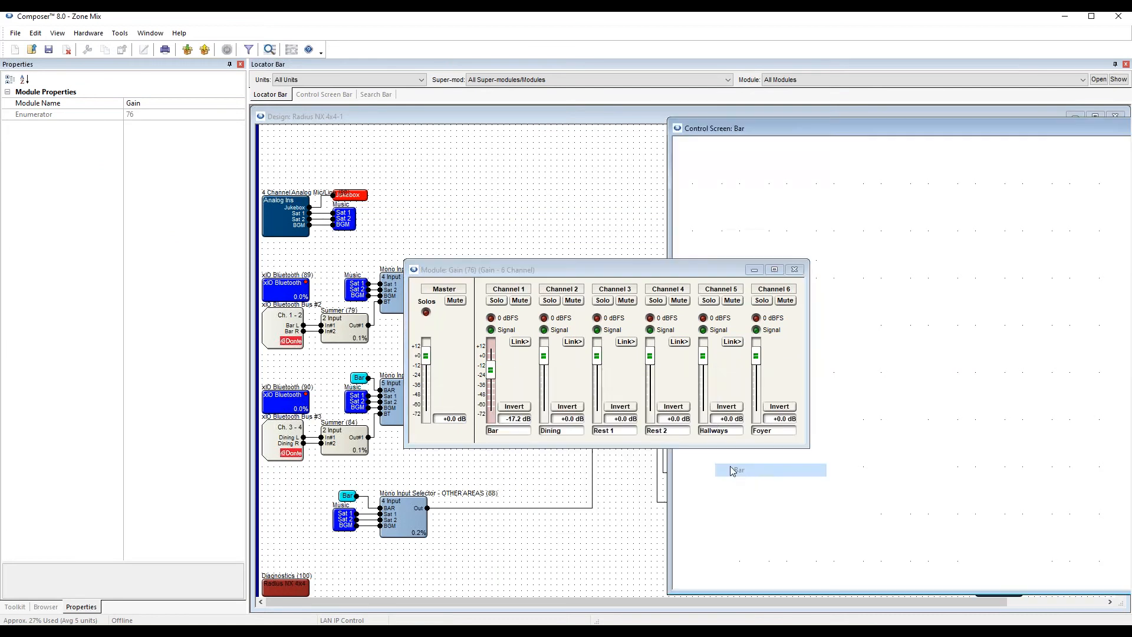
{"action": "left_click_drag", "start_coordinate": [761, 236], "coordinate": [980, 259]}
Move the Gain module window clear of the Bar control screen and delete the gain fader beneath the Volume heading.
{"action": "left_click_drag", "start_coordinate": [685, 271], "coordinate": [544, 130]}
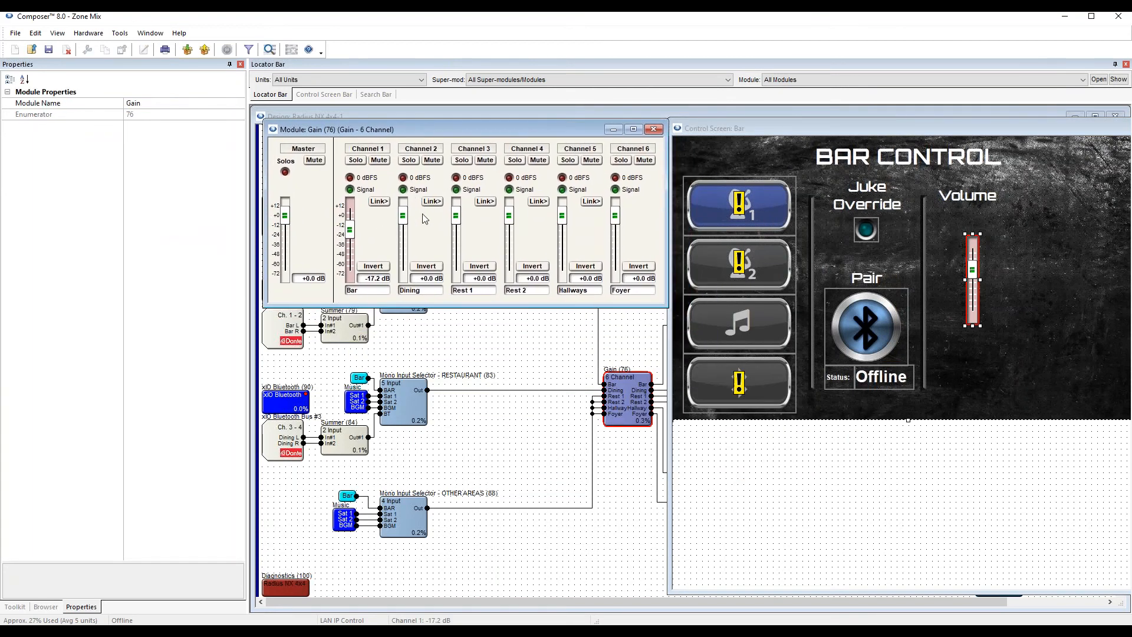
{"action": "right_click", "coordinate": [379, 161]}
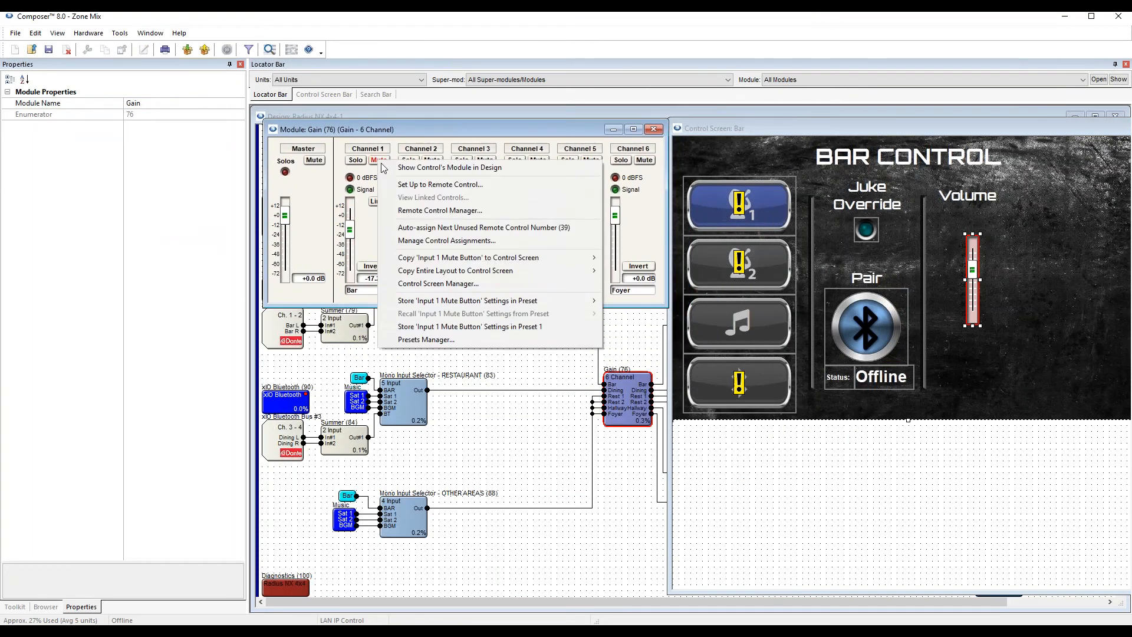
{"action": "key", "text": "Escape"}
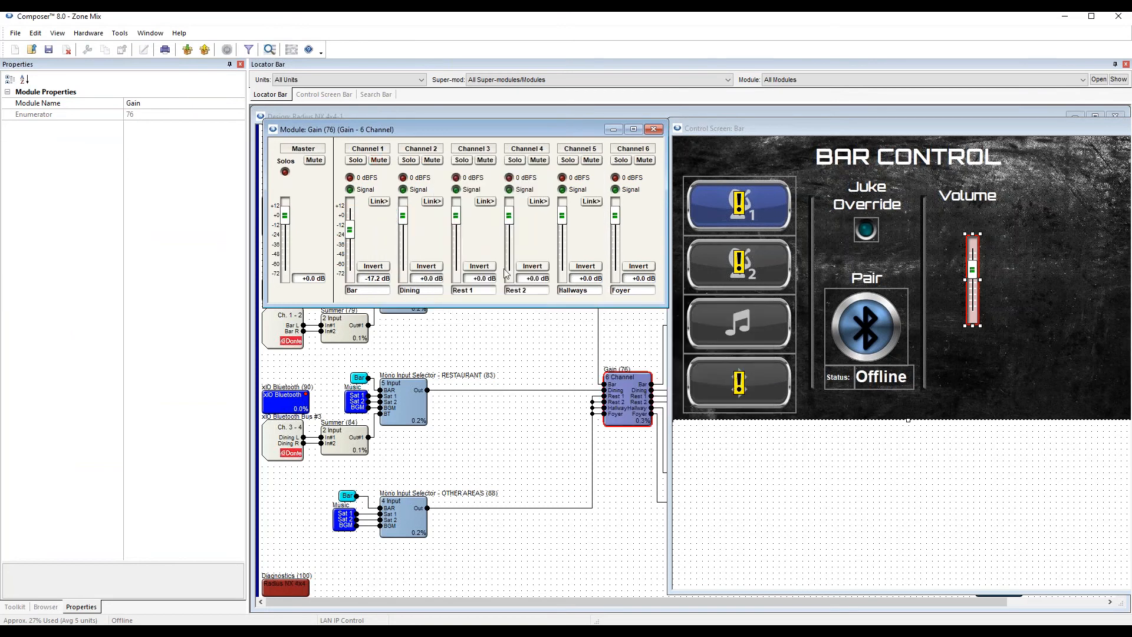
{"action": "left_click", "coordinate": [972, 252]}
{"action": "key", "text": "Delete"}
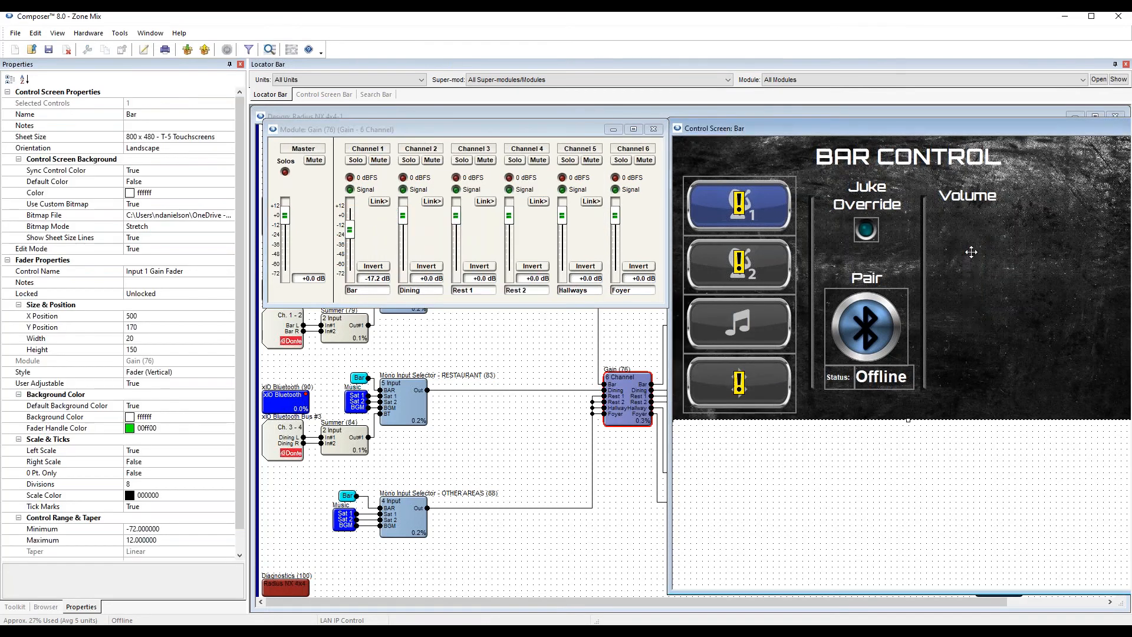
Copy the Gain module's Channel 1 Controls group to the Bar control screen and place it beneath the Volume heading at 490, 140.
{"action": "right_click", "coordinate": [367, 227]}
{"action": "right_click", "coordinate": [365, 219]}
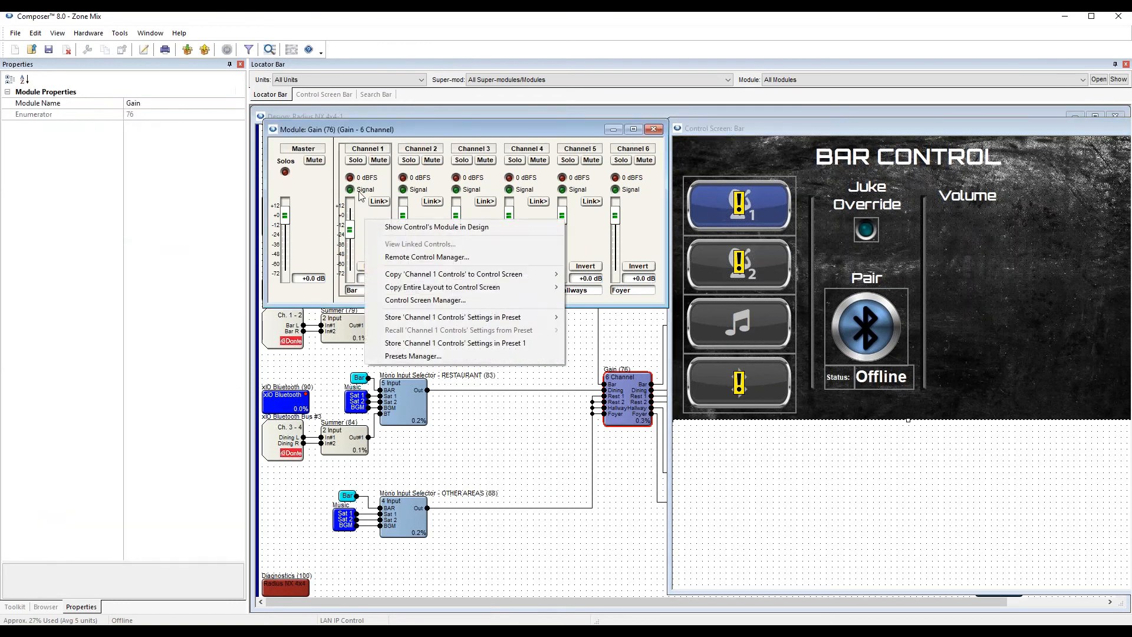
{"action": "right_click", "coordinate": [373, 211]}
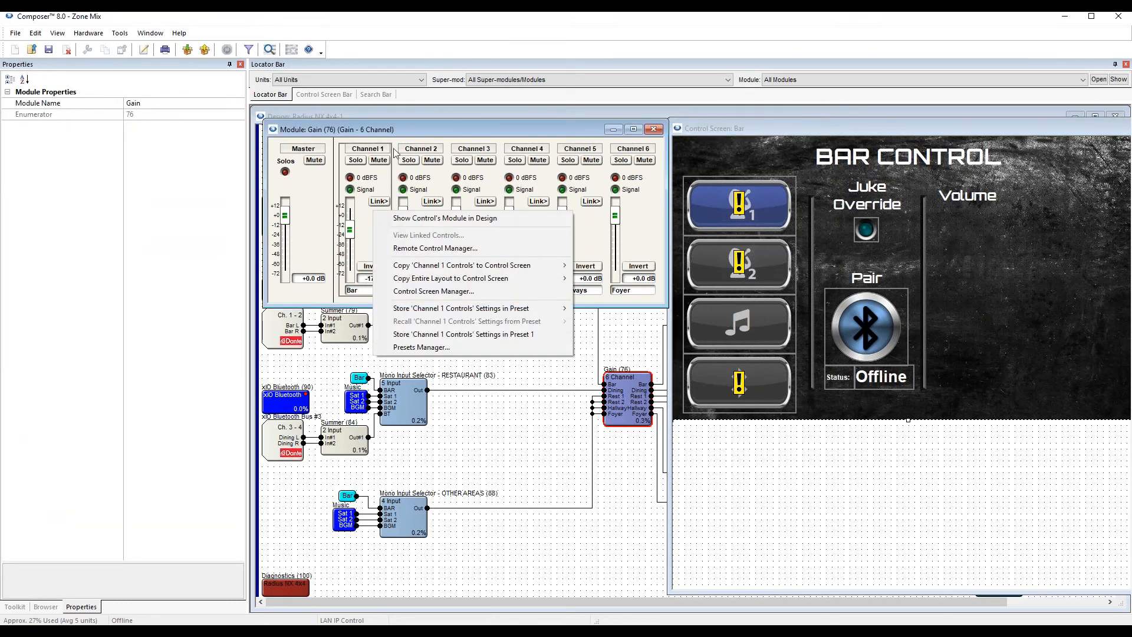
{"action": "right_click", "coordinate": [364, 231]}
{"action": "mouse_move", "coordinate": [531, 288]}
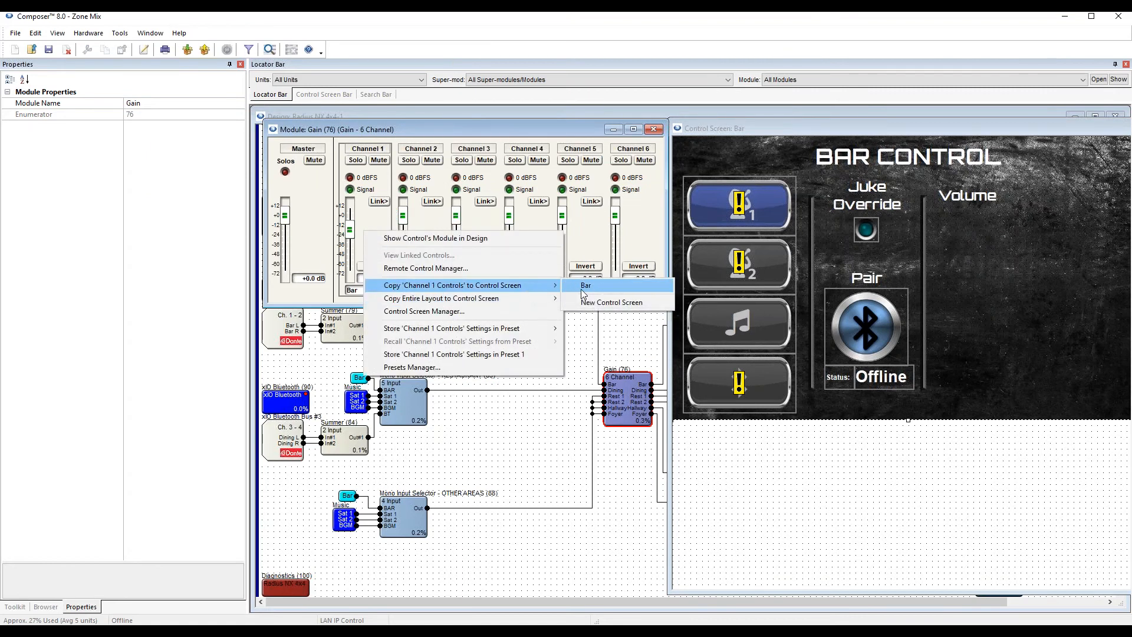
{"action": "left_click", "coordinate": [583, 287]}
{"action": "left_click_drag", "start_coordinate": [792, 299], "coordinate": [991, 287]}
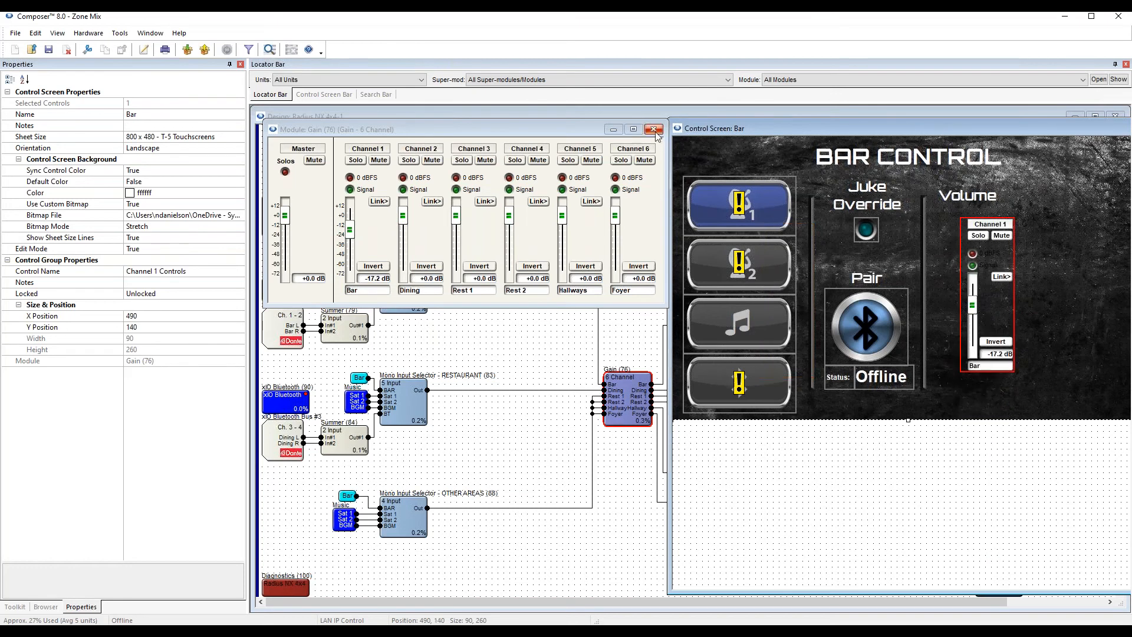
Close the Gain module, bring the whole Bar control screen back into view and reposition the Channel 1 group at 470, 150.
{"action": "left_click", "coordinate": [654, 129]}
{"action": "left_click_drag", "start_coordinate": [802, 129], "coordinate": [517, 116]}
{"action": "left_click_drag", "start_coordinate": [732, 258], "coordinate": [706, 281]}
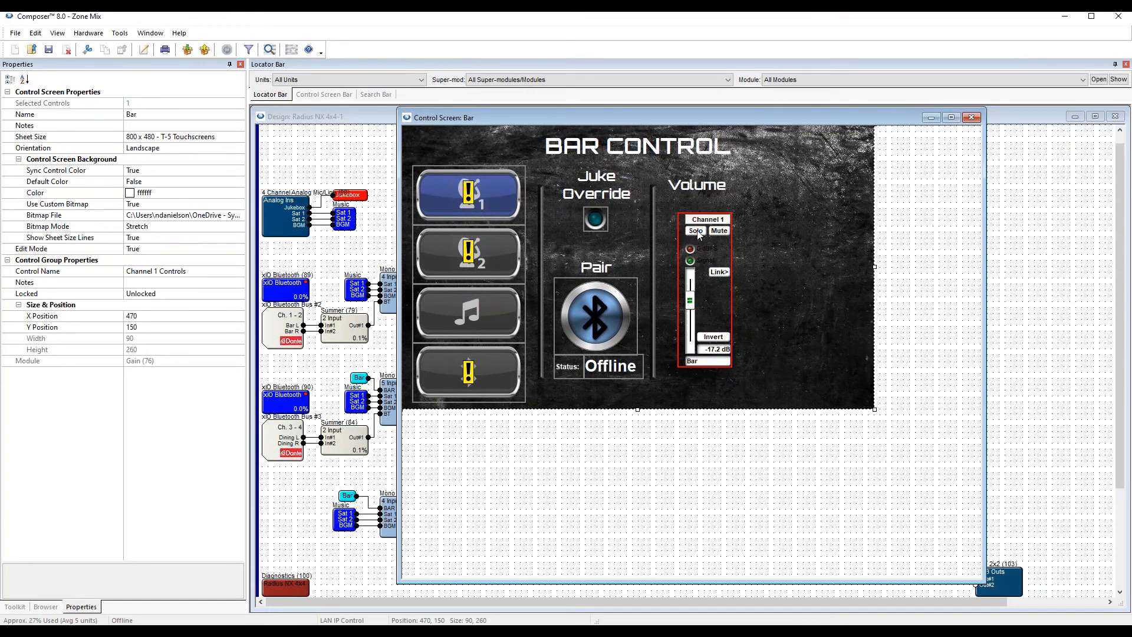
Ungroup the Channel 1 controls and delete everything except the gain fader, the level readout and the Mute button.
{"action": "right_click", "coordinate": [709, 301]}
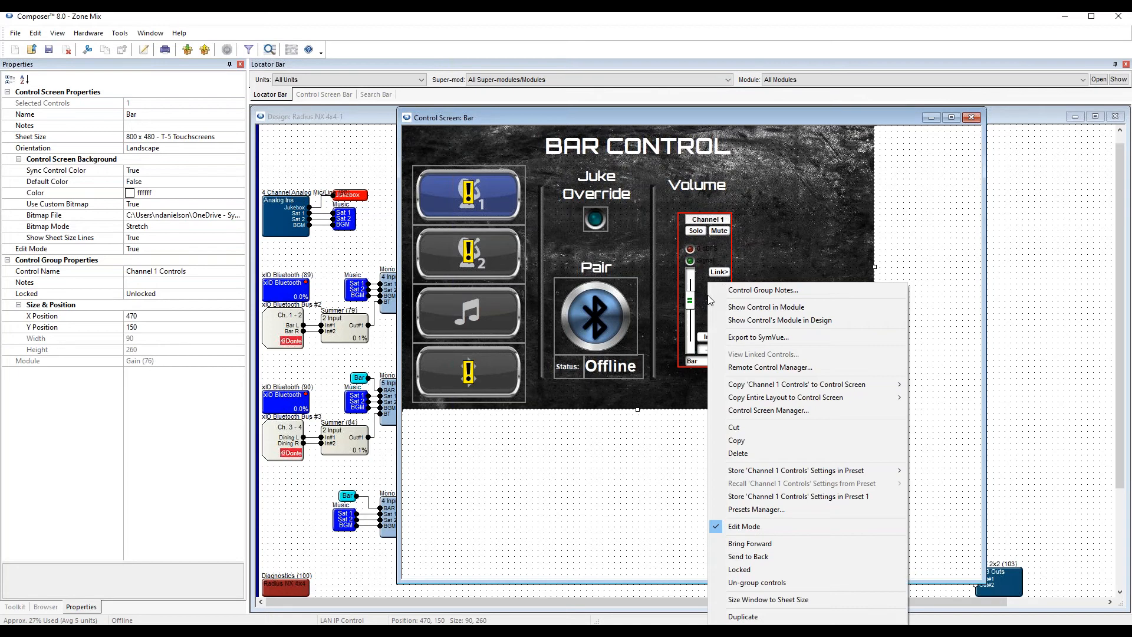
{"action": "left_click", "coordinate": [799, 583]}
{"action": "left_click", "coordinate": [714, 360]}
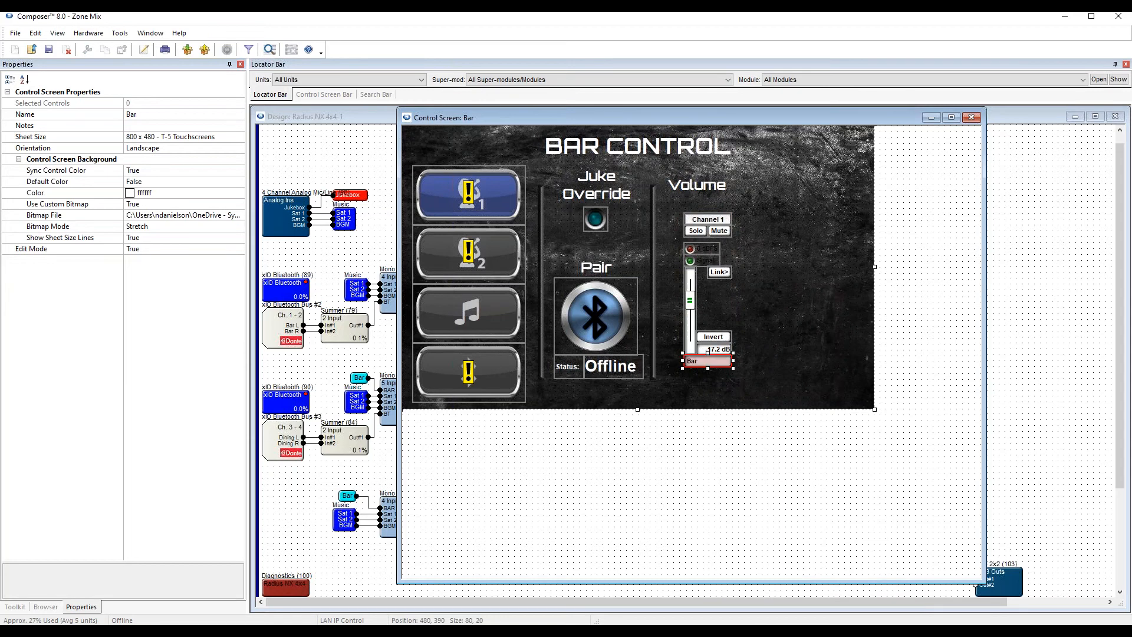
{"action": "left_click", "coordinate": [714, 351]}
{"action": "left_click", "coordinate": [718, 361]}
{"action": "key", "text": "Delete"}
{"action": "left_click", "coordinate": [718, 339]}
{"action": "key", "text": "Delete"}
{"action": "left_click", "coordinate": [717, 273]}
{"action": "key", "text": "Delete"}
{"action": "left_click", "coordinate": [700, 264]}
{"action": "key", "text": "Delete"}
{"action": "left_click", "coordinate": [699, 249]}
{"action": "key", "text": "Delete"}
{"action": "left_click", "coordinate": [698, 231]}
{"action": "key", "text": "Delete"}
{"action": "left_click", "coordinate": [702, 221]}
{"action": "key", "text": "Delete"}
Spread out the remaining controls: fader at 450, 130 under Volume, level readout near the page bottom, Mute button to the right.
{"action": "left_click", "coordinate": [694, 279]}
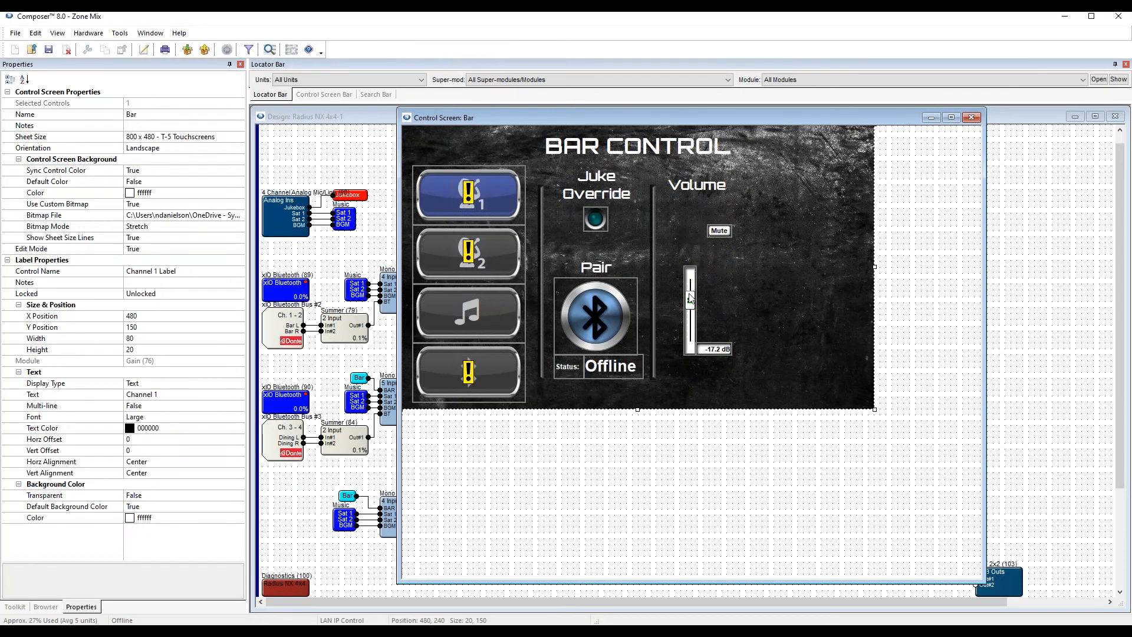
{"action": "left_click", "coordinate": [718, 228]}
{"action": "left_click_drag", "start_coordinate": [723, 350], "coordinate": [691, 383]}
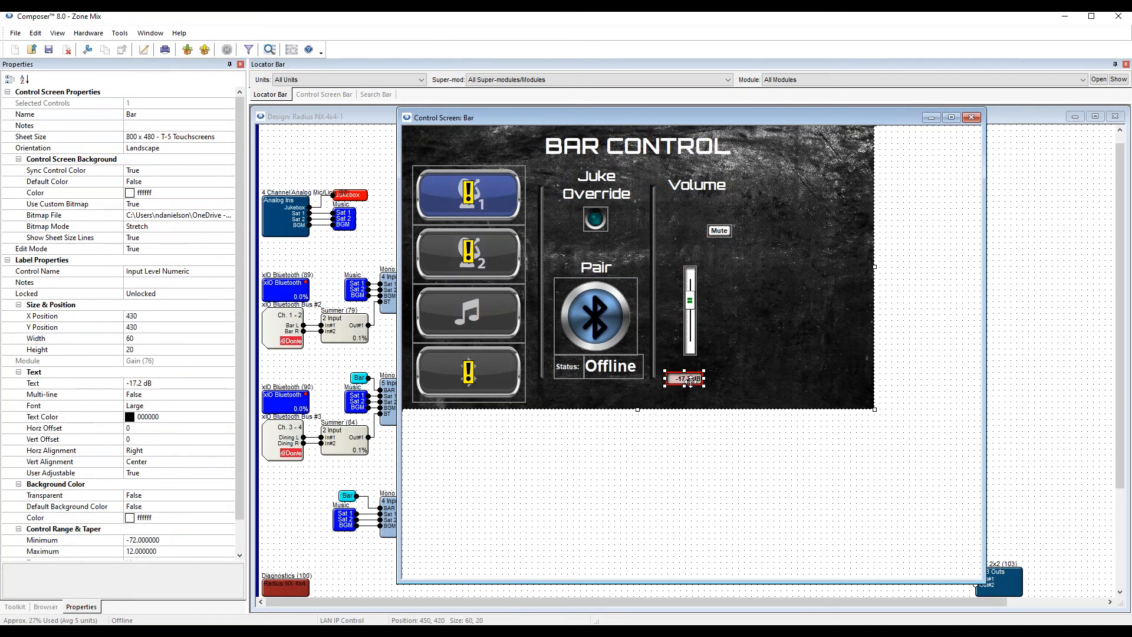
{"action": "left_click_drag", "start_coordinate": [720, 233], "coordinate": [762, 286]}
{"action": "left_click_drag", "start_coordinate": [690, 309], "coordinate": [672, 245]}
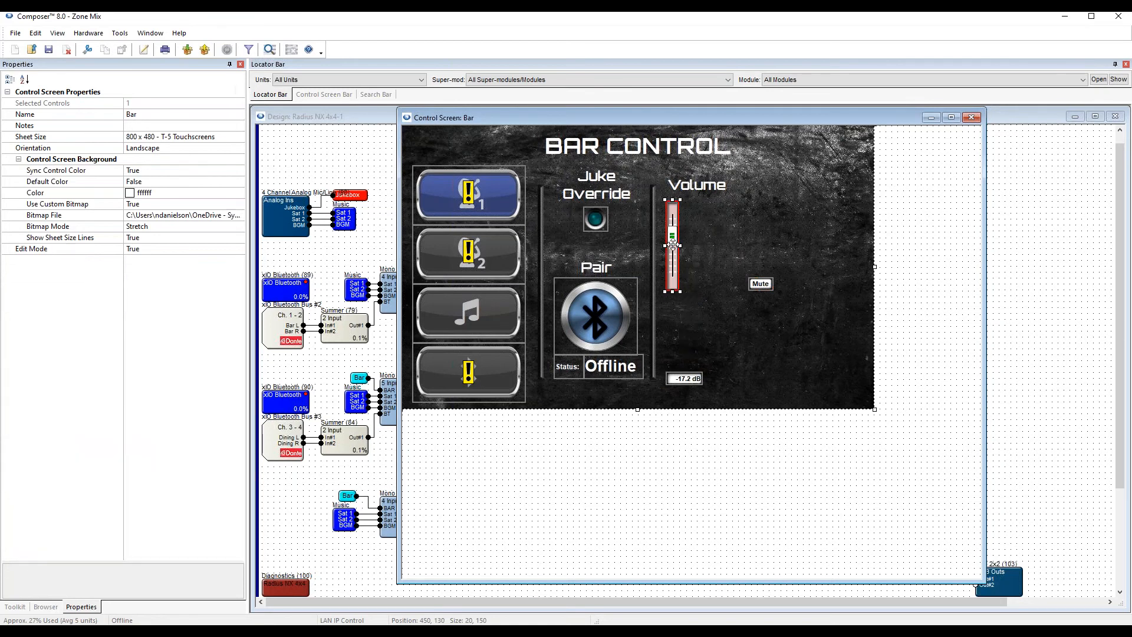
{"action": "left_click_drag", "start_coordinate": [760, 285], "coordinate": [790, 273]}
Enlarge the gain fader to 120 by 300 and place the level readout beneath it at 460, 430.
{"action": "left_click", "coordinate": [678, 287]}
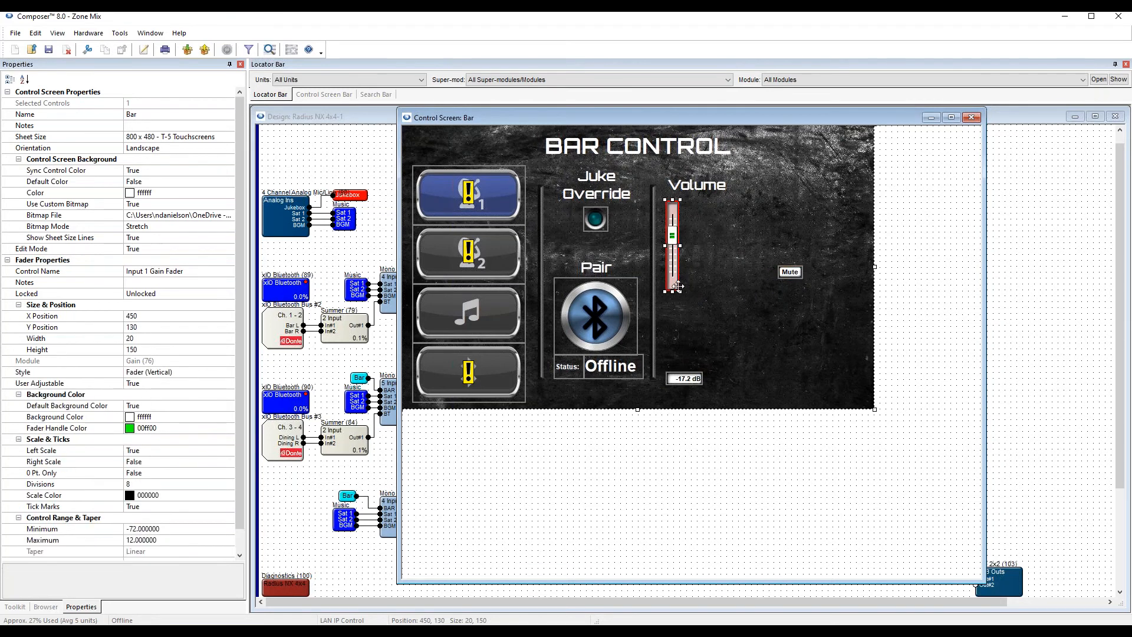
{"action": "left_click_drag", "start_coordinate": [678, 293], "coordinate": [688, 385]}
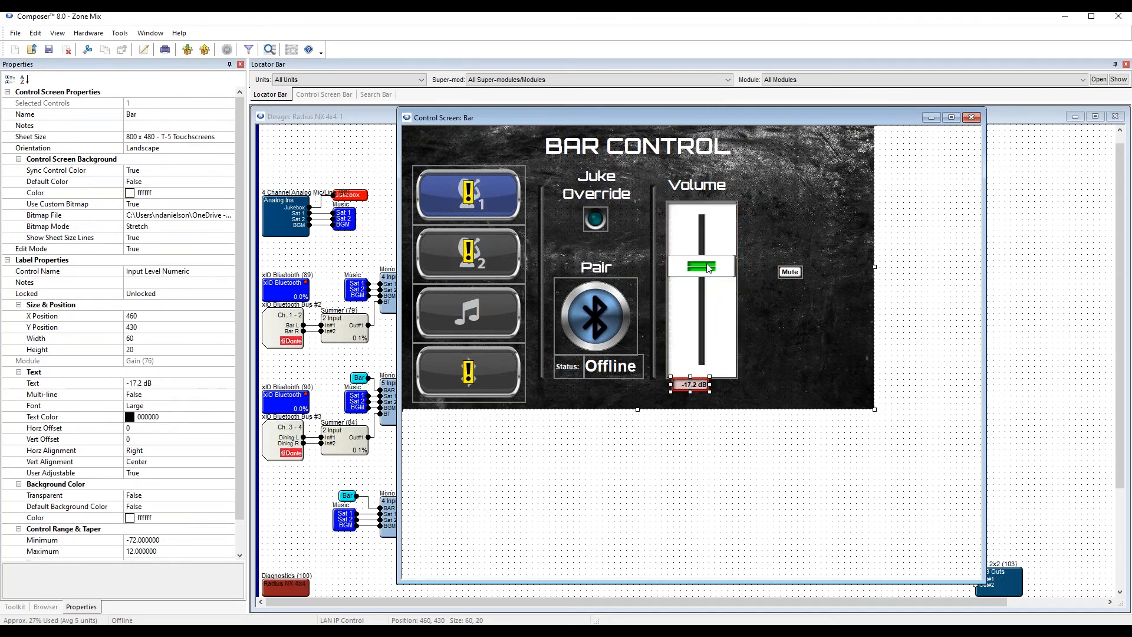
{"action": "left_click", "coordinate": [710, 240]}
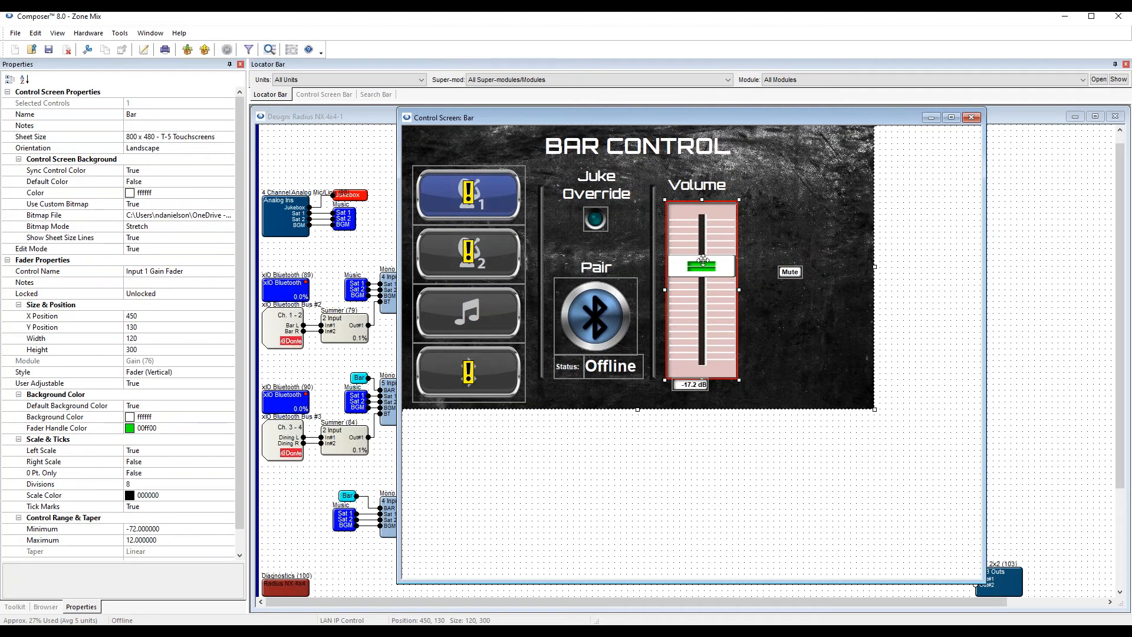
Test the enlarged gain fader outside edit mode, then return to editing with the fader selected.
{"action": "key", "text": "F4"}
{"action": "mouse_move", "coordinate": [714, 264]}
{"action": "left_mouse_down"}
{"action": "mouse_move", "coordinate": [712, 309]}
{"action": "mouse_move", "coordinate": [706, 237]}
{"action": "mouse_move", "coordinate": [699, 267]}
{"action": "left_mouse_up"}
{"action": "key", "text": "F4"}
{"action": "left_click", "coordinate": [796, 454]}
{"action": "left_click", "coordinate": [727, 298]}
Try the Fader (Horizontal) and Knob styles on the gain fader.
{"action": "left_click", "coordinate": [171, 379]}
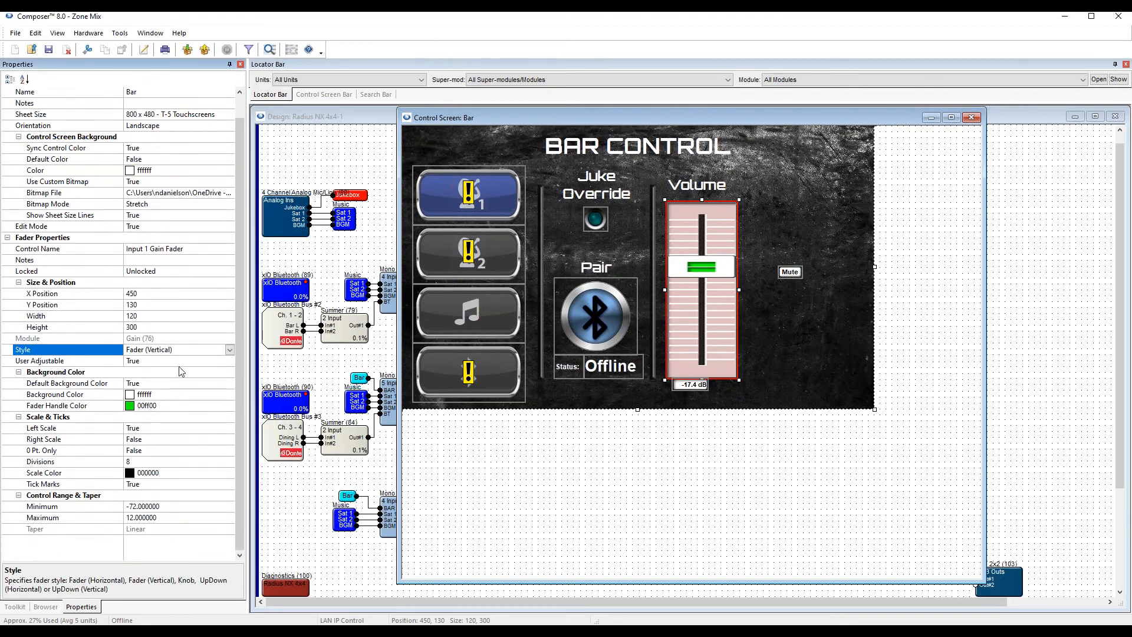
{"action": "left_click", "coordinate": [230, 350]}
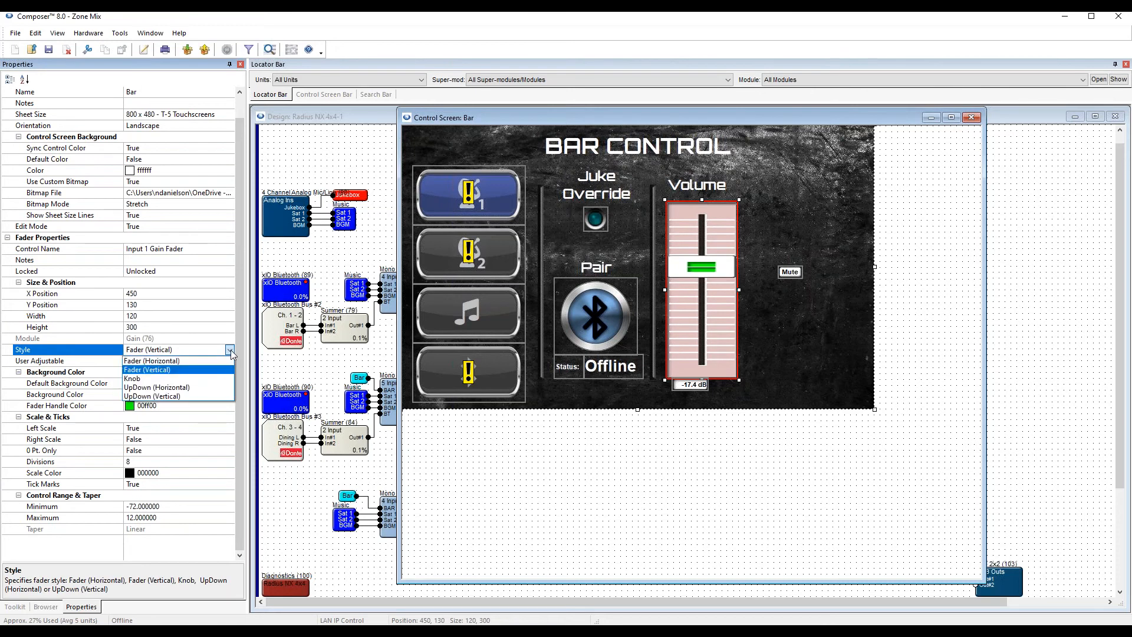
{"action": "left_click", "coordinate": [165, 361]}
{"action": "left_click", "coordinate": [230, 372]}
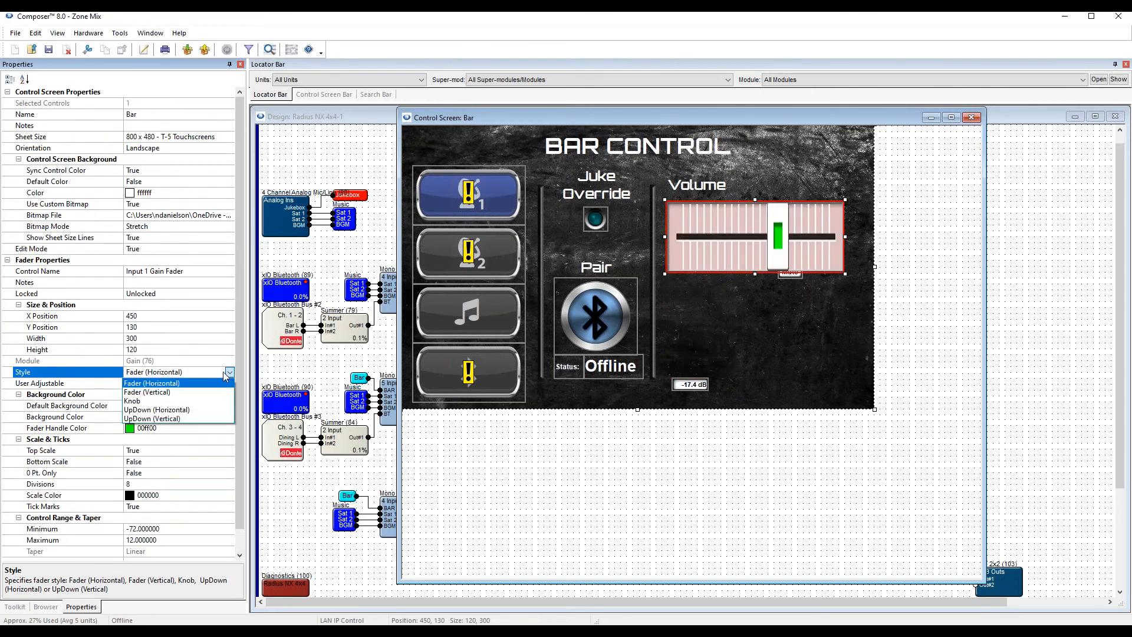
{"action": "left_click", "coordinate": [159, 402]}
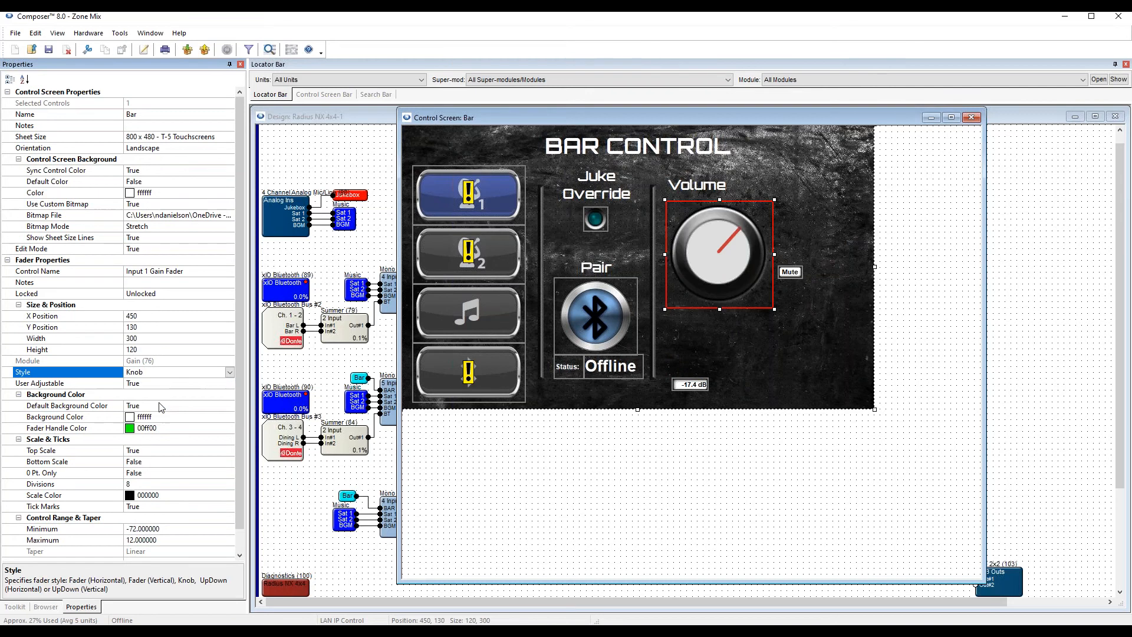
Change the gain control's style to UpDown (Vertical), size it 140 by 290 and place the level readout beneath it at 470, 430.
{"action": "left_click", "coordinate": [228, 373]}
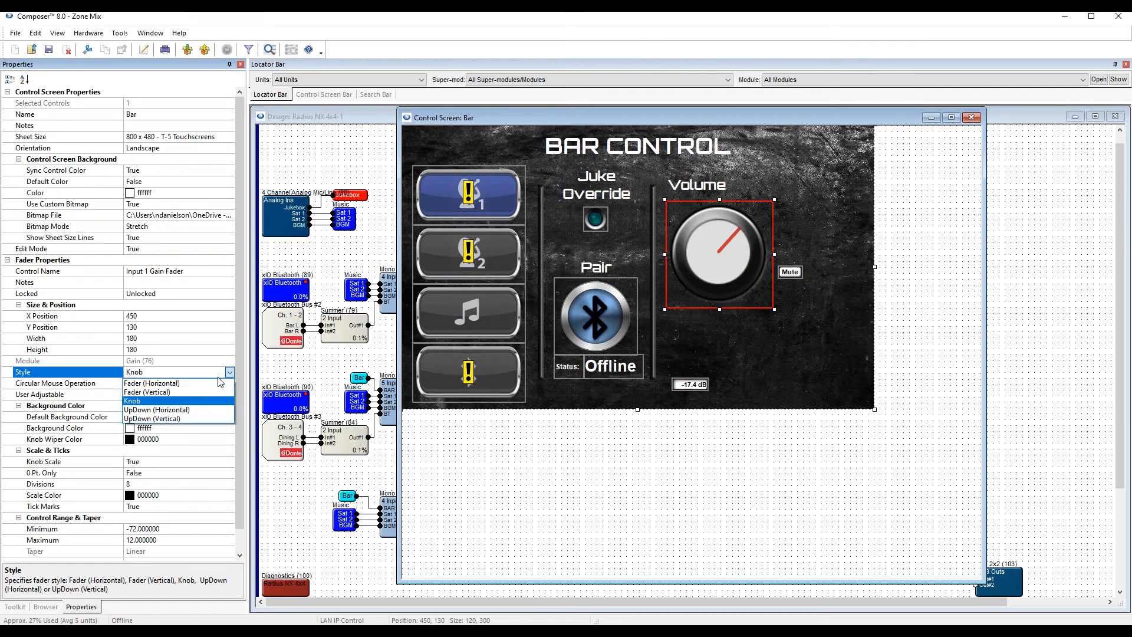
{"action": "left_click", "coordinate": [179, 418]}
{"action": "left_click_drag", "start_coordinate": [678, 313], "coordinate": [704, 385]}
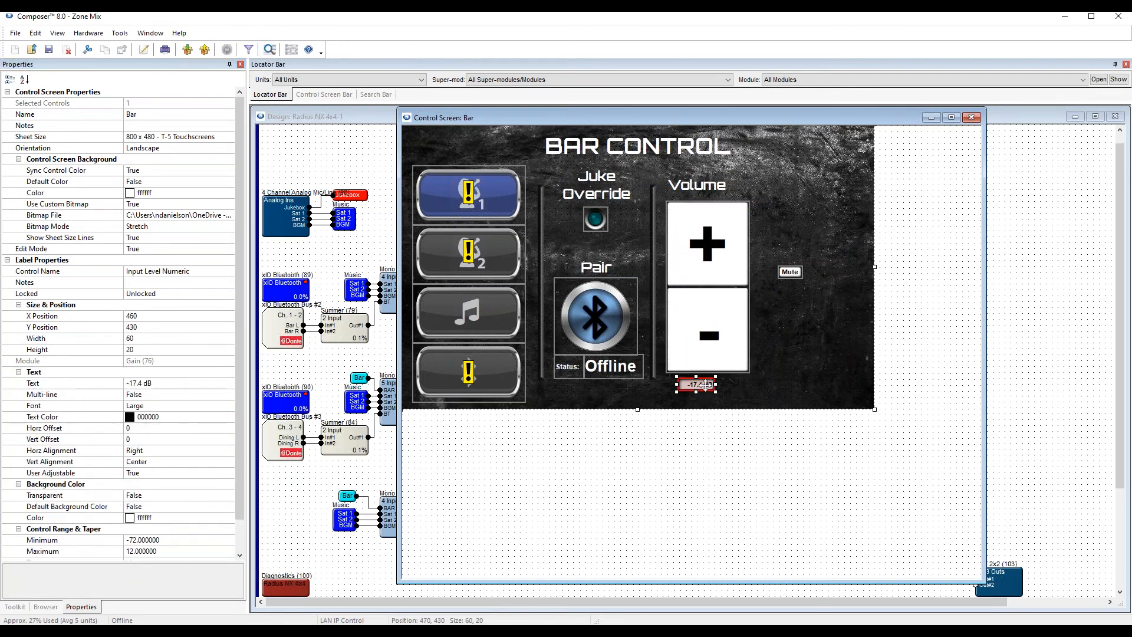
Test the plus and minus volume buttons outside edit mode, then return to edit mode.
{"action": "key", "text": "ctrl+e"}
{"action": "left_click", "coordinate": [706, 263]}
{"action": "left_click", "coordinate": [704, 315]}
{"action": "left_click", "coordinate": [704, 315]}
{"action": "left_click", "coordinate": [704, 314]}
{"action": "left_click", "coordinate": [709, 243]}
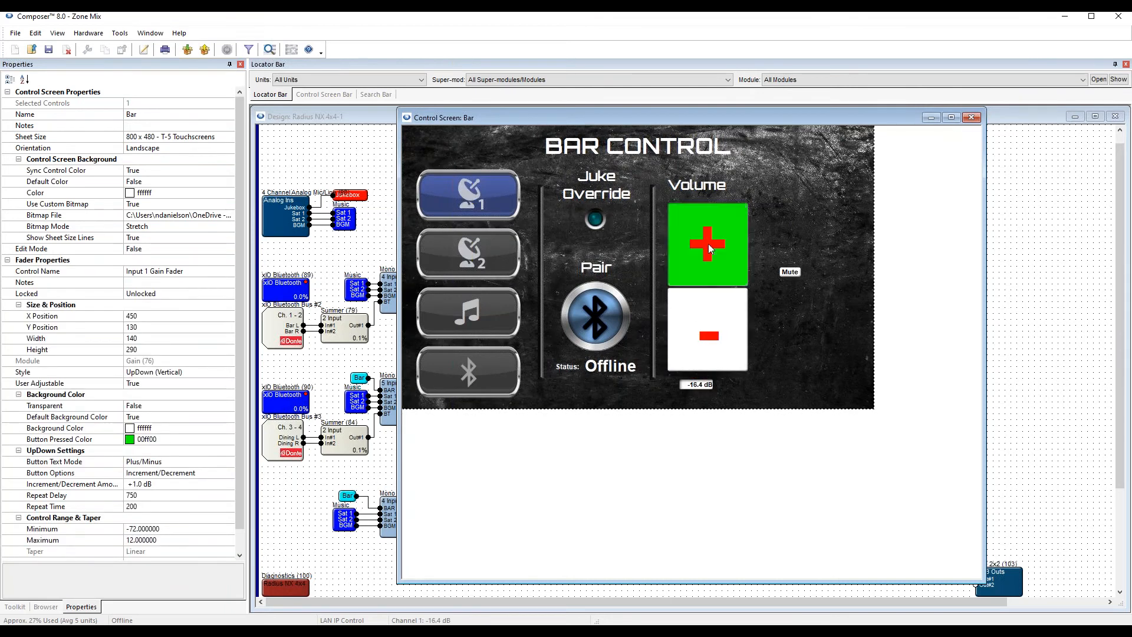
{"action": "left_click", "coordinate": [714, 332]}
{"action": "left_click", "coordinate": [710, 264]}
{"action": "left_click", "coordinate": [708, 320]}
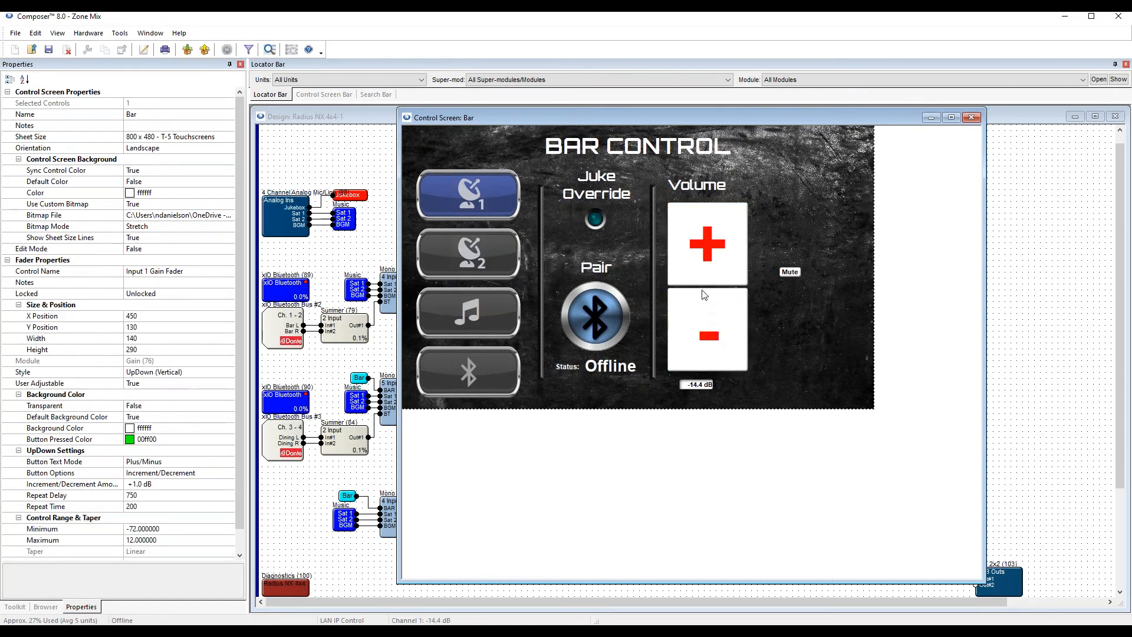
{"action": "left_click", "coordinate": [707, 247]}
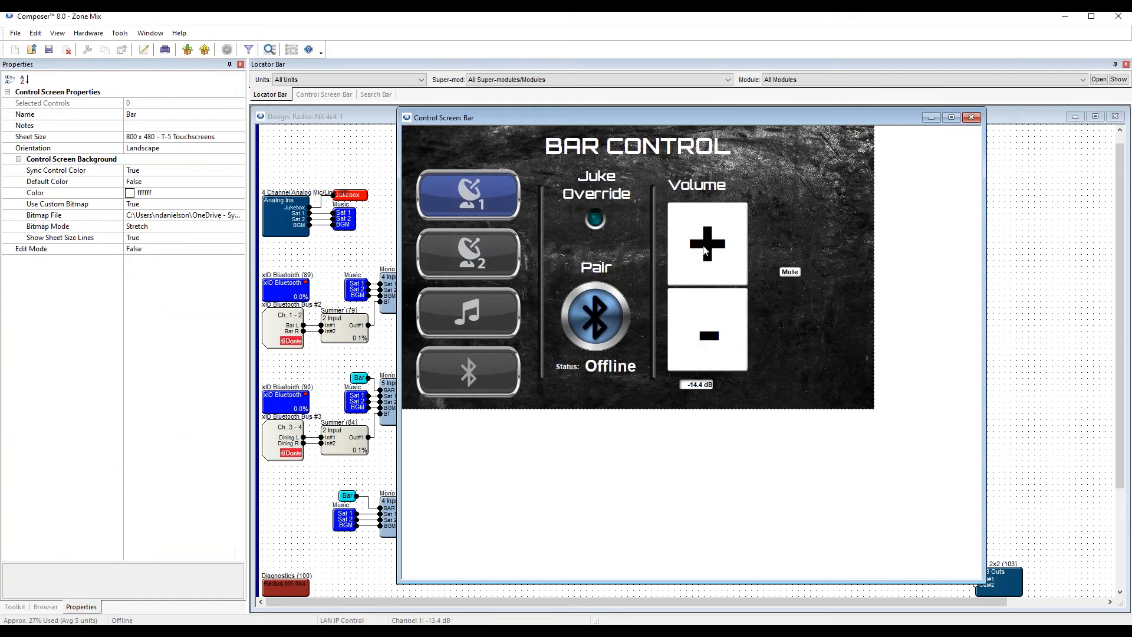
{"action": "key", "text": "F4"}
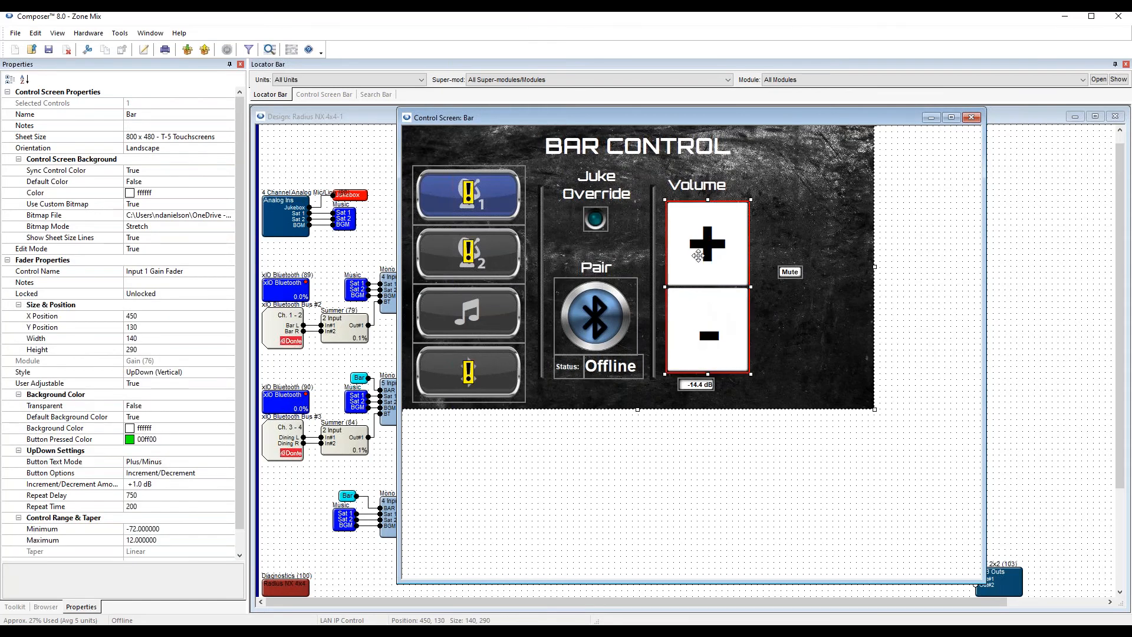
Move the plus/minus volume control to 450, 120 and set its increment/decrement amount to 3 dB.
{"action": "left_click_drag", "start_coordinate": [712, 253], "coordinate": [716, 249]}
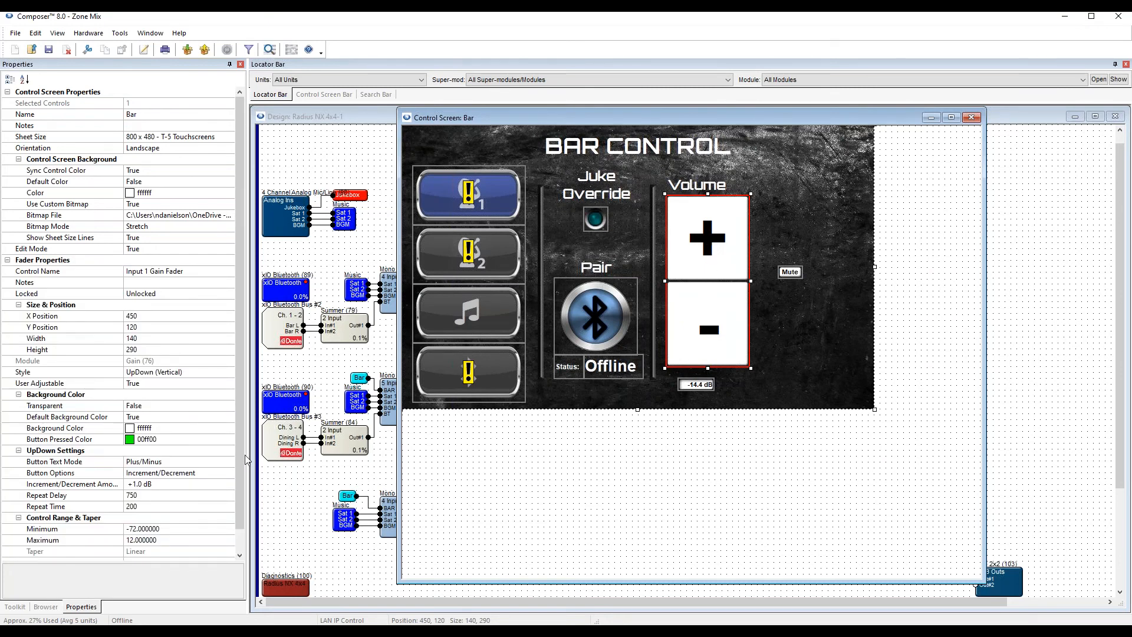
{"action": "left_click_drag", "start_coordinate": [239, 393], "coordinate": [238, 439]}
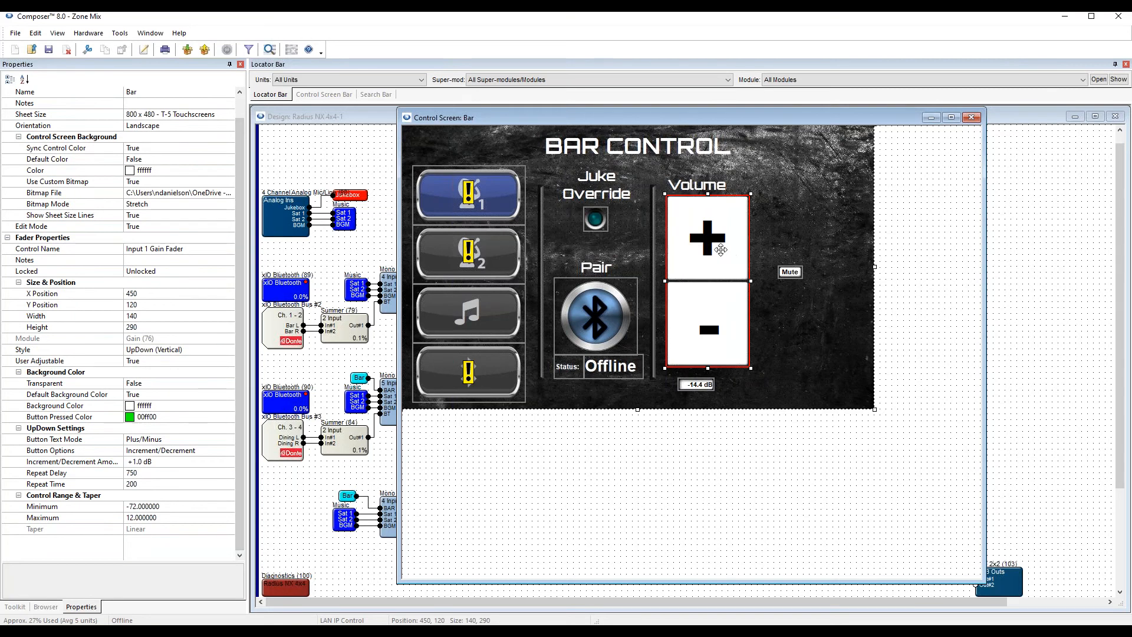
{"action": "left_click", "coordinate": [159, 441]}
{"action": "left_click", "coordinate": [137, 476]}
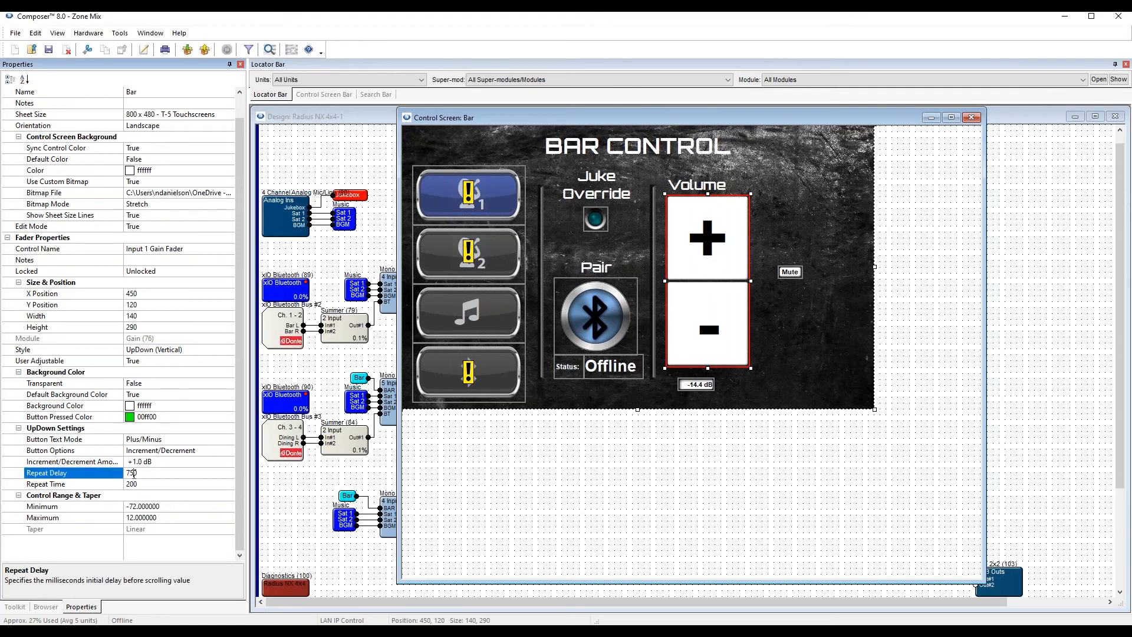
{"action": "left_click", "coordinate": [149, 463]}
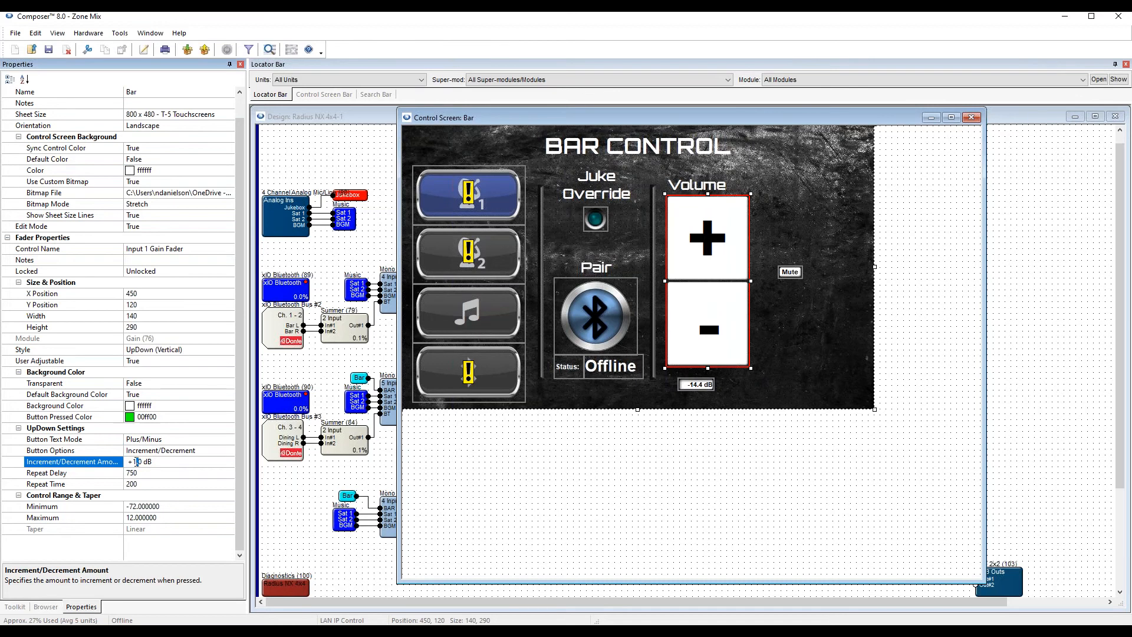
{"action": "type", "text": "3"}
{"action": "key", "text": "Return"}
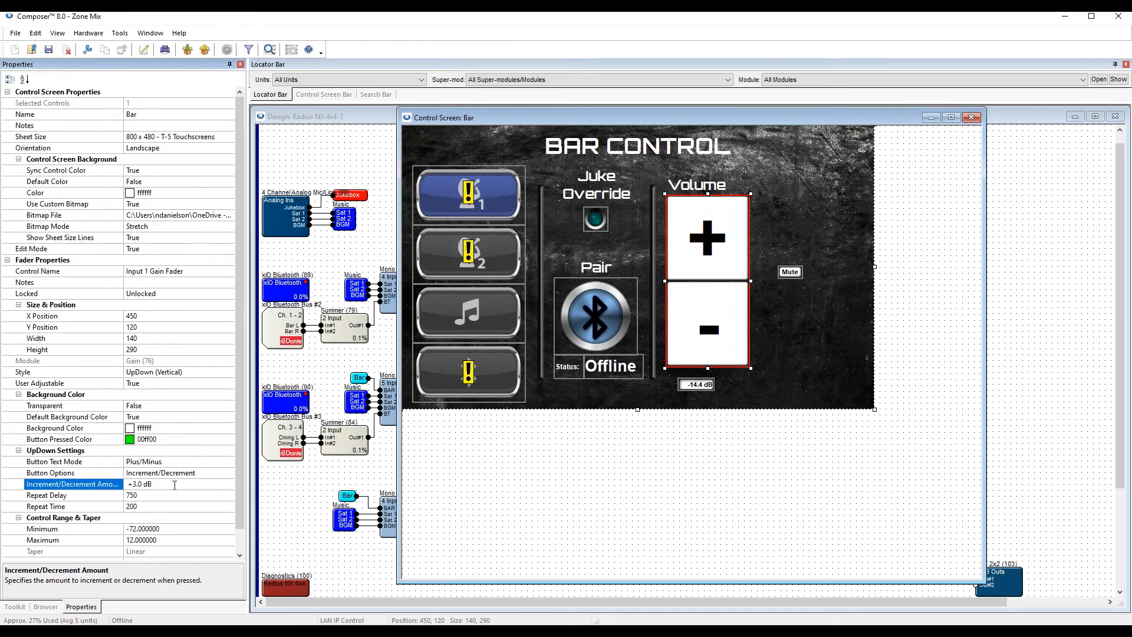
Test the new volume increment with the plus and minus buttons outside edit mode, then resume editing.
{"action": "key", "text": "F4"}
{"action": "left_click", "coordinate": [724, 249]}
{"action": "left_click", "coordinate": [724, 249]}
{"action": "left_click", "coordinate": [724, 250]}
{"action": "left_click", "coordinate": [713, 325]}
{"action": "left_click", "coordinate": [713, 325]}
{"action": "left_click", "coordinate": [713, 326]}
{"action": "left_click", "coordinate": [713, 326]}
{"action": "key", "text": "F4"}
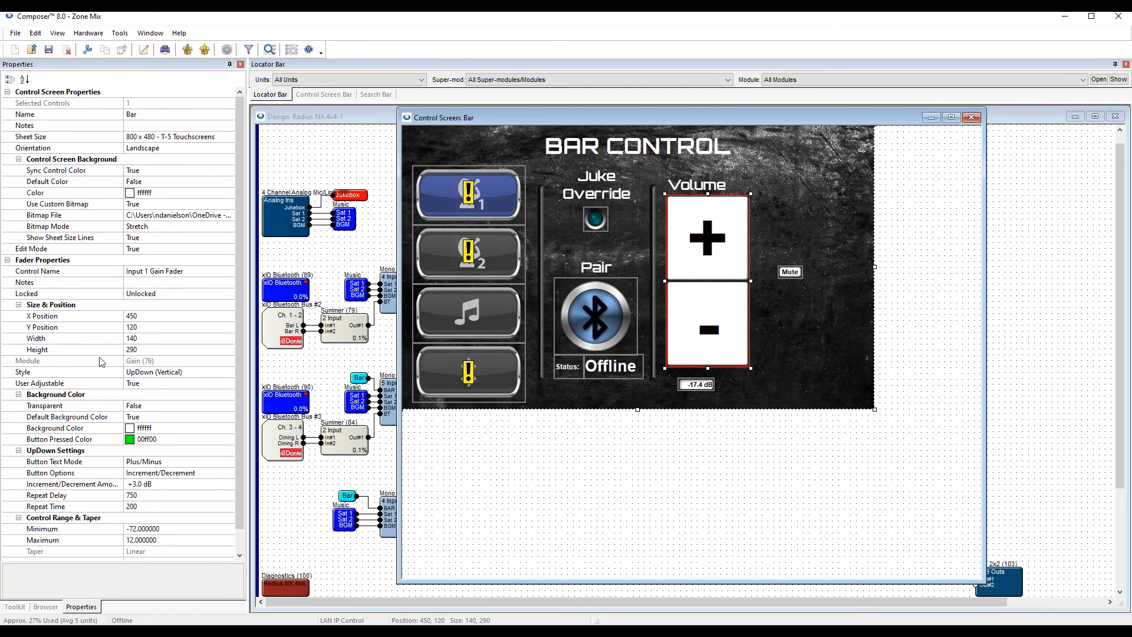
Set the Volume plus/minus control's Button Text Mode to Bitmap.
{"action": "scroll", "coordinate": [204, 483], "scroll_direction": "down", "scroll_amount": 1}
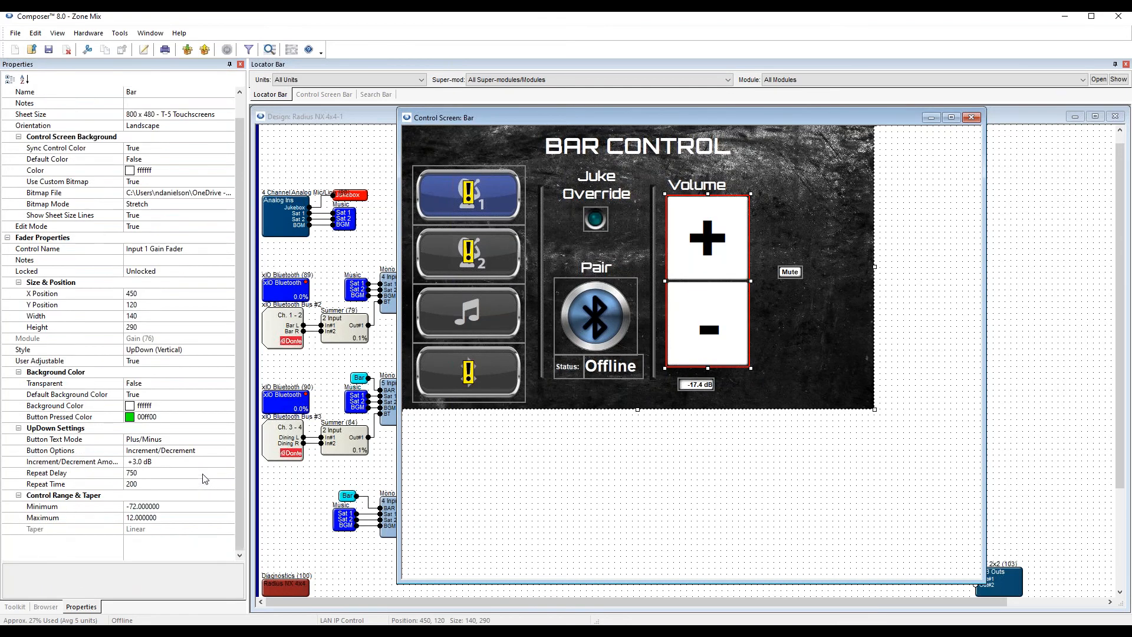
{"action": "left_click", "coordinate": [192, 453]}
{"action": "left_click", "coordinate": [182, 442]}
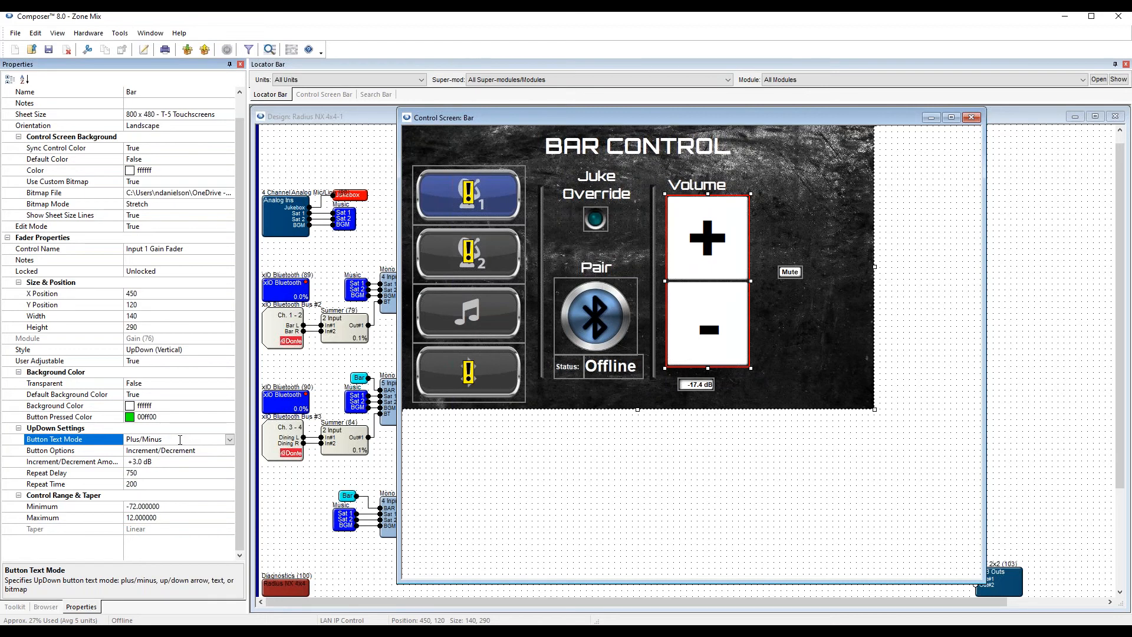
{"action": "left_click", "coordinate": [229, 441]}
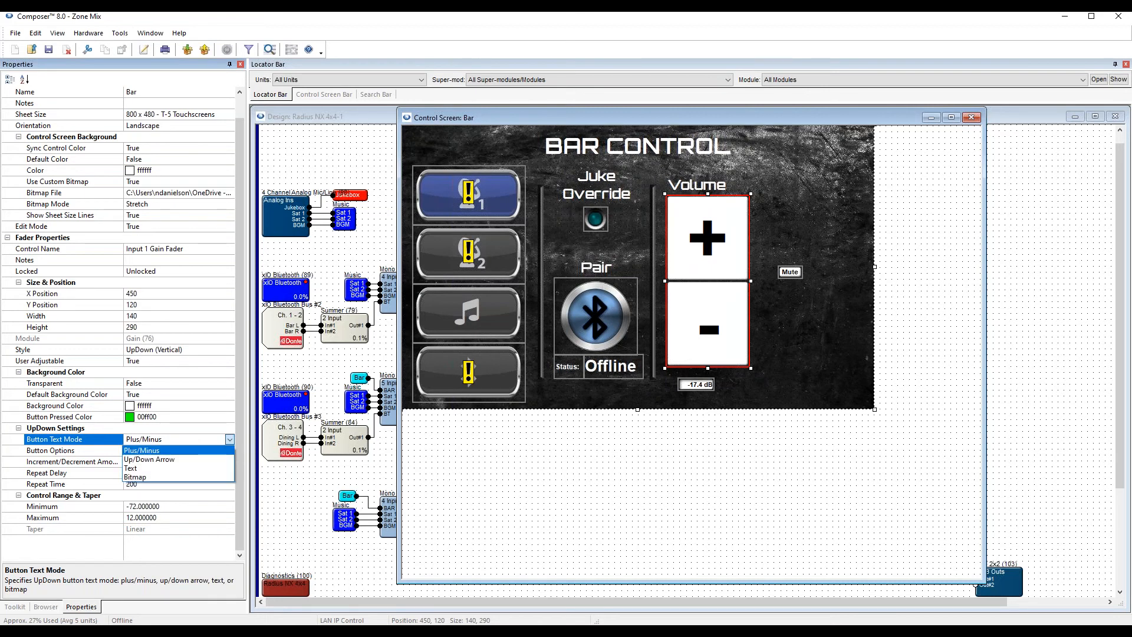
{"action": "left_click", "coordinate": [196, 478]}
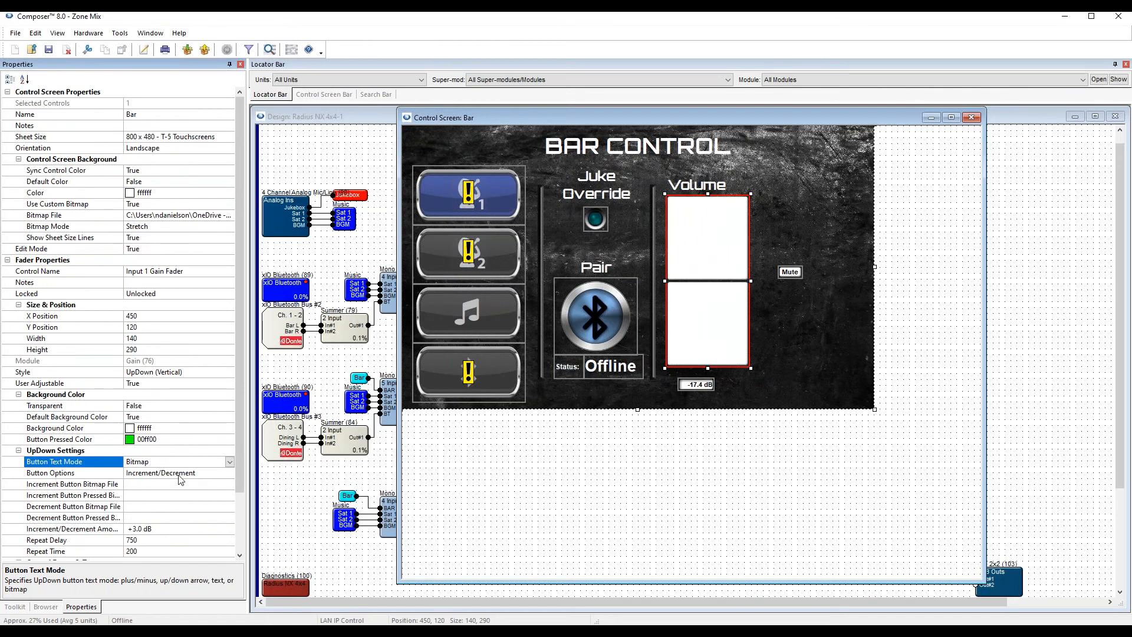
Widen the properties area until the full bitmap property names fit, and reopen the Bar control screen.
{"action": "left_click_drag", "start_coordinate": [248, 491], "coordinate": [276, 491]}
{"action": "left_click", "coordinate": [179, 482]}
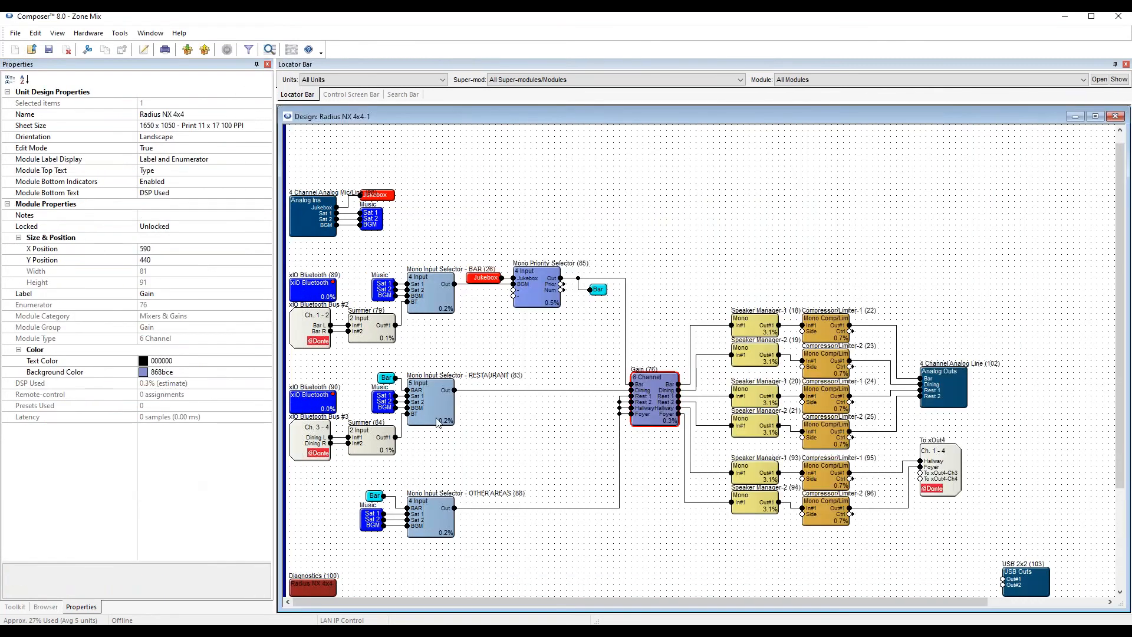
{"action": "key", "text": "F6"}
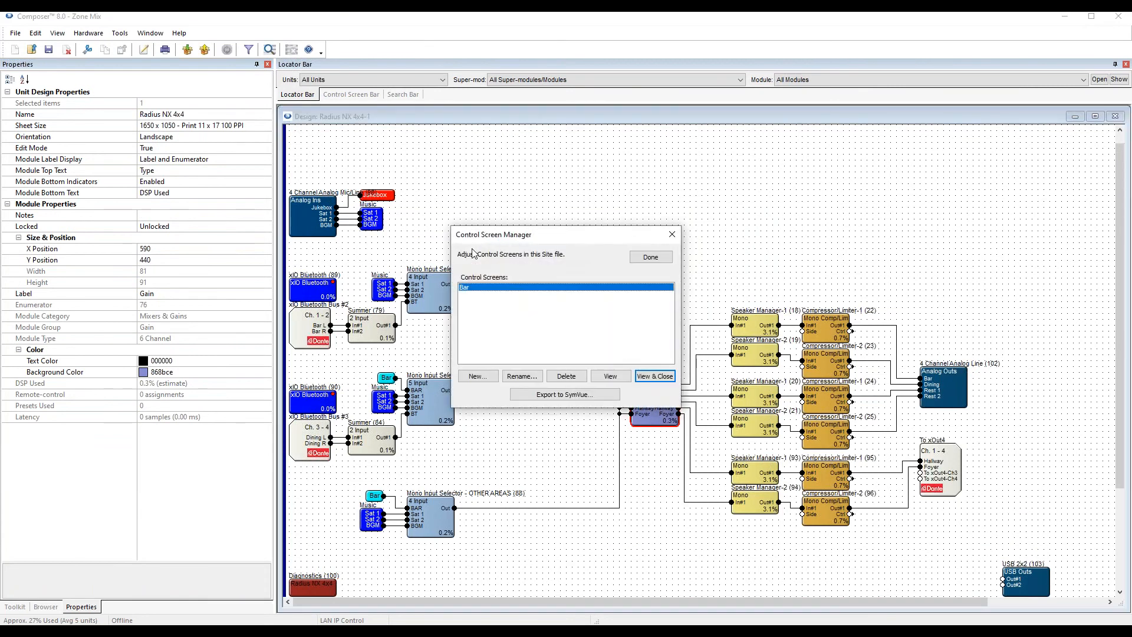
{"action": "key", "text": "Return"}
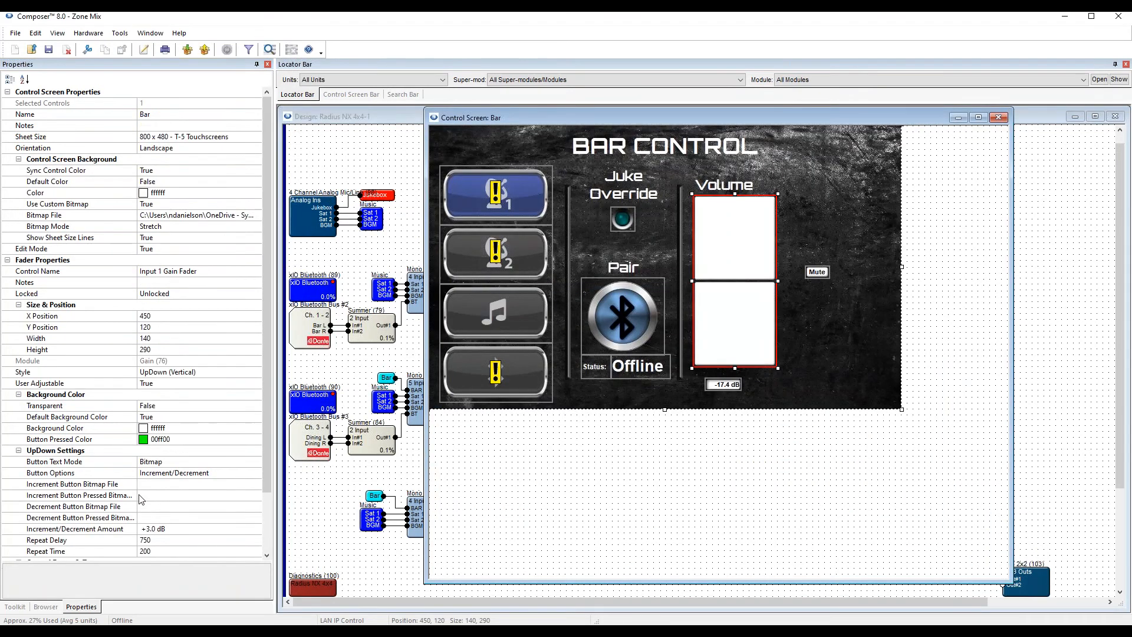
{"action": "left_click", "coordinate": [153, 485]}
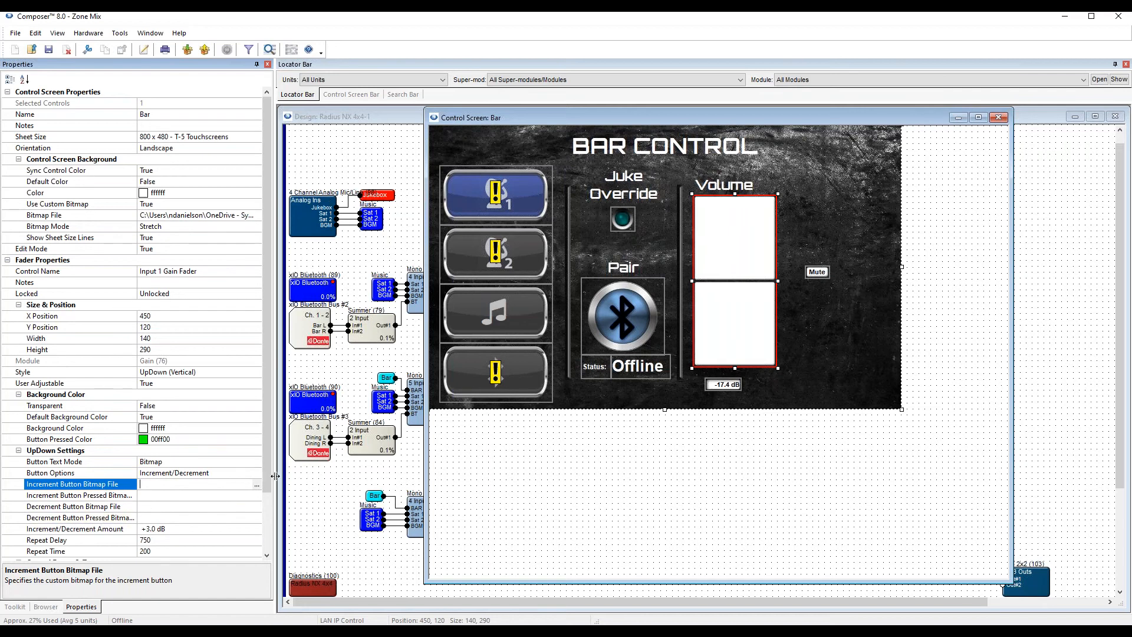
{"action": "left_click_drag", "start_coordinate": [276, 476], "coordinate": [325, 476]}
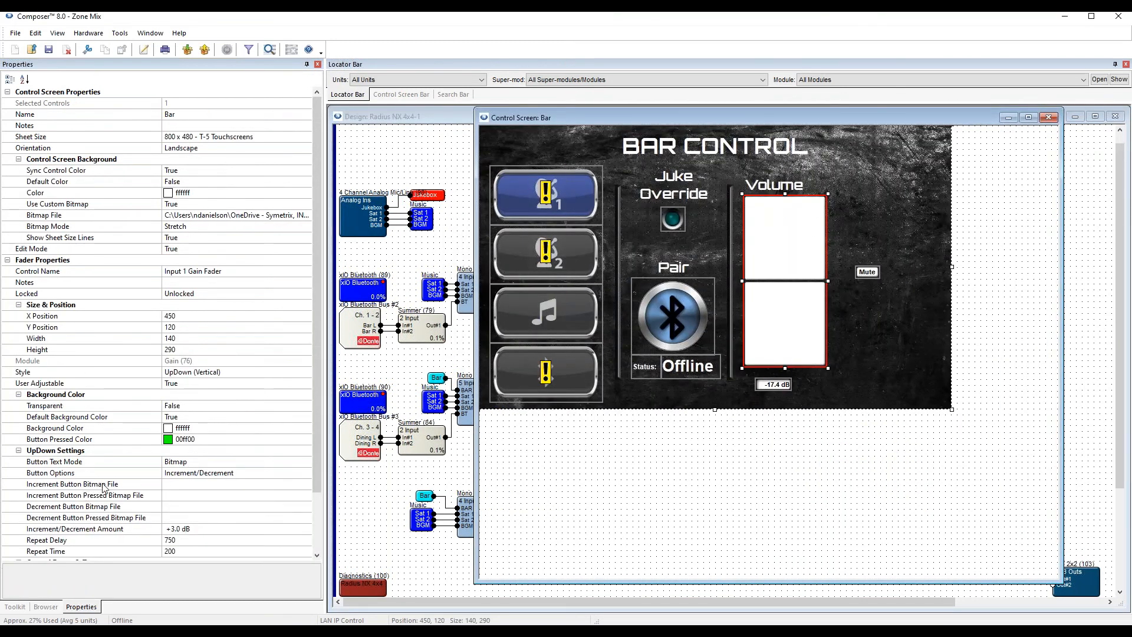
Assign Up_Chevron_Aluminum_Black_Silver_Off from the Buttons_Aluminum_Round Up folder as the increment button bitmap and accept that folder as default.
{"action": "left_click", "coordinate": [206, 485]}
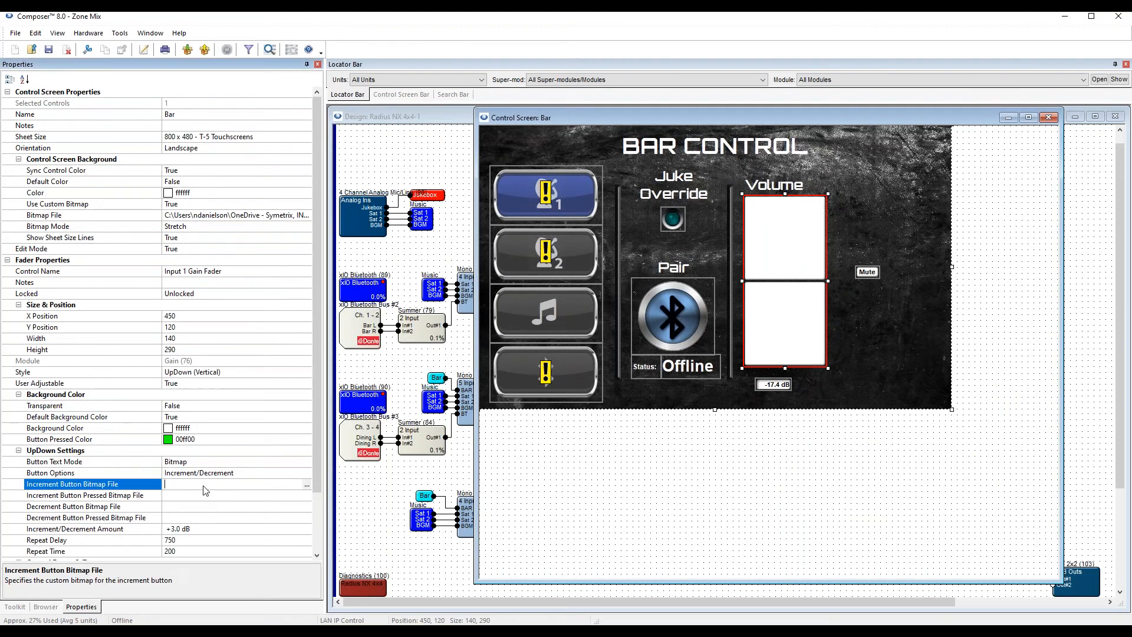
{"action": "left_click", "coordinate": [307, 485]}
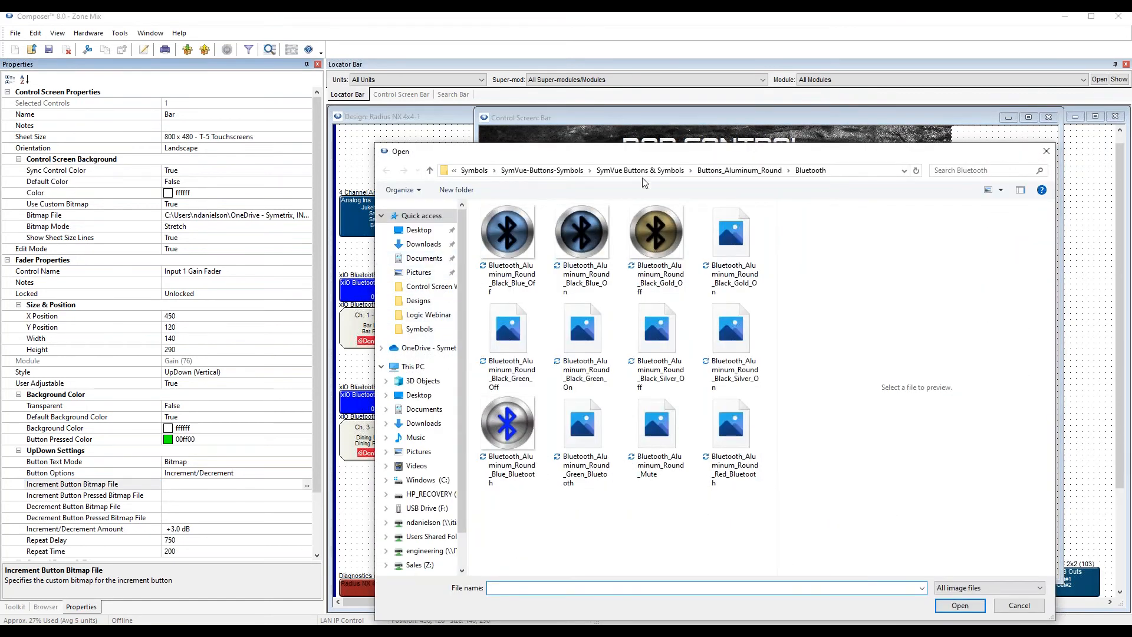
{"action": "left_click", "coordinate": [730, 170]}
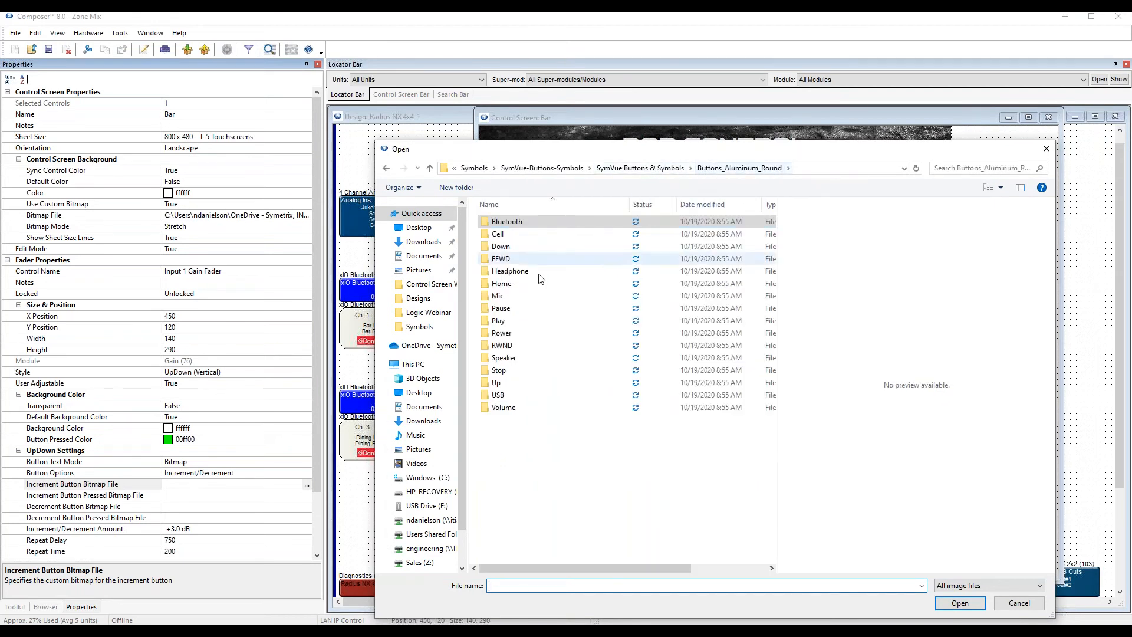
{"action": "left_click", "coordinate": [499, 385]}
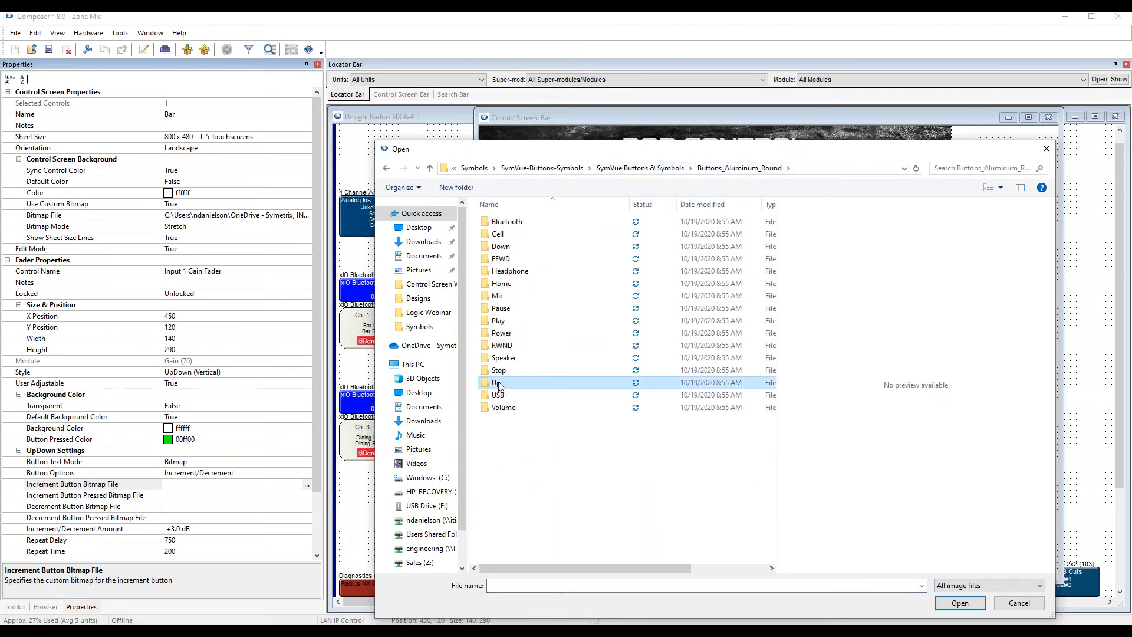
{"action": "double_click", "coordinate": [498, 385]}
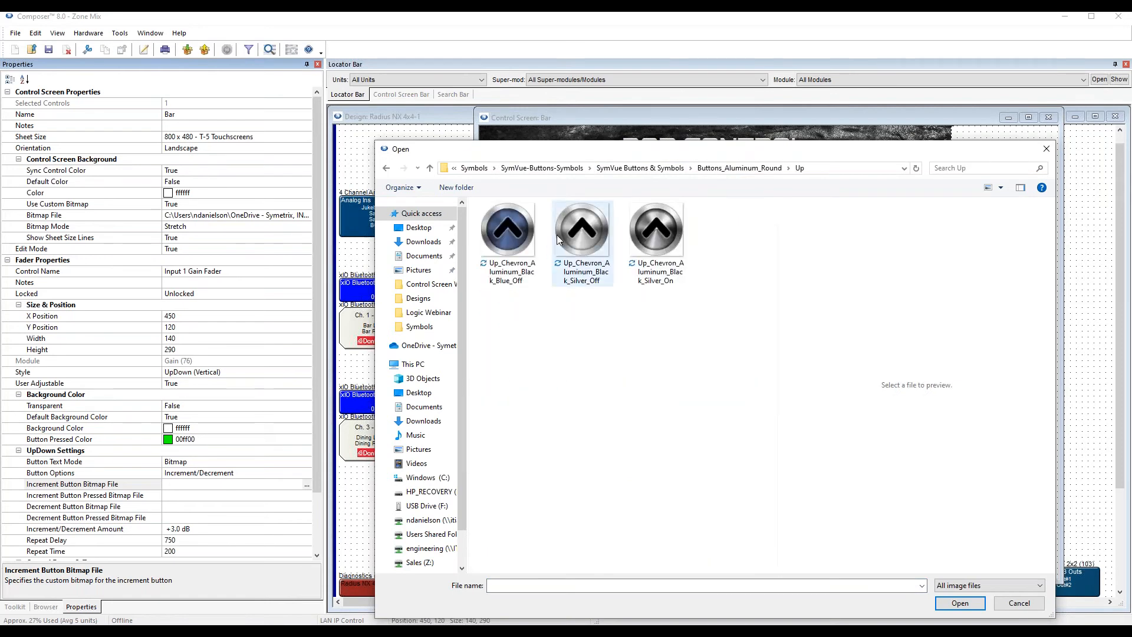
{"action": "left_click", "coordinate": [594, 223]}
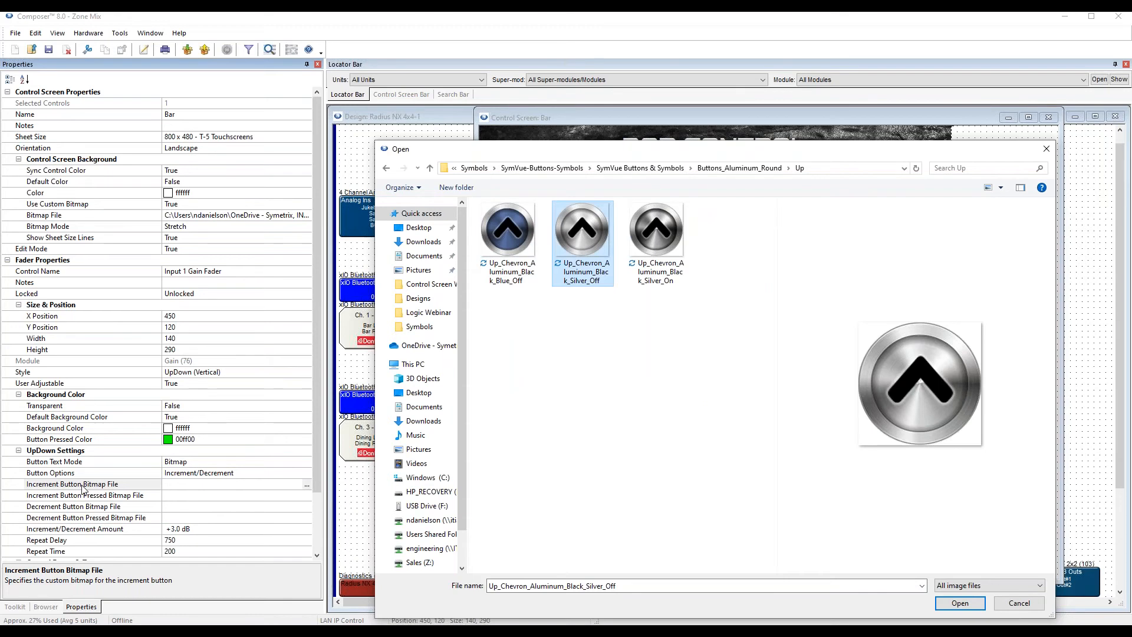
{"action": "double_click", "coordinate": [590, 235]}
{"action": "left_click", "coordinate": [607, 395]}
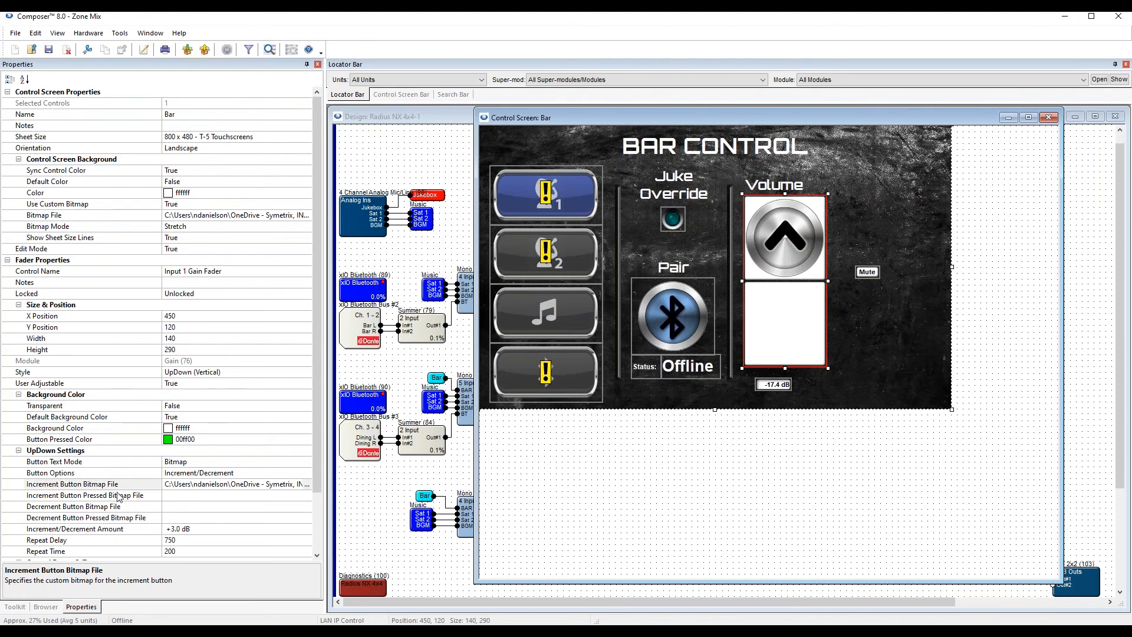
Assign Up_Chevron_Aluminum_Black_Silver_On as the increment button's pressed bitmap.
{"action": "left_click", "coordinate": [200, 497]}
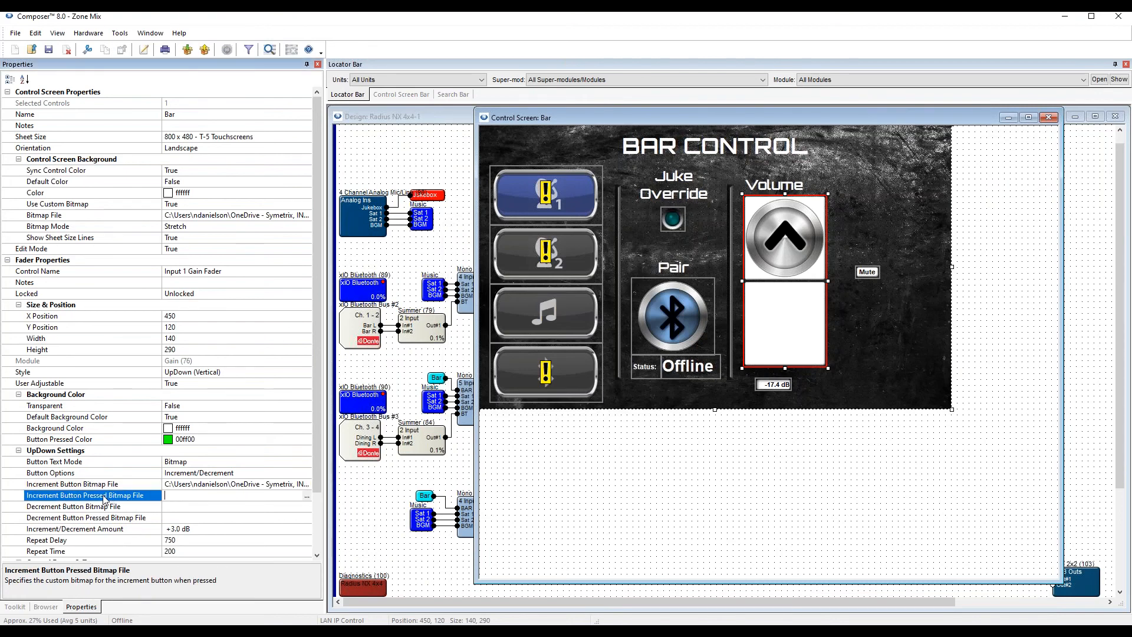
{"action": "left_click", "coordinate": [307, 497]}
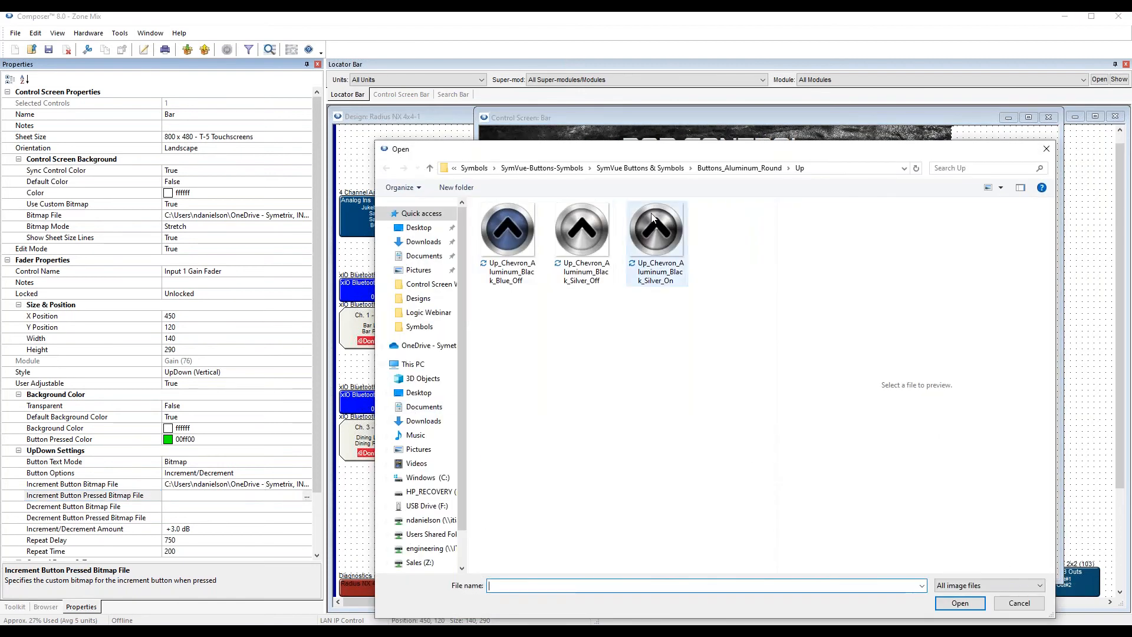
{"action": "left_click", "coordinate": [656, 220]}
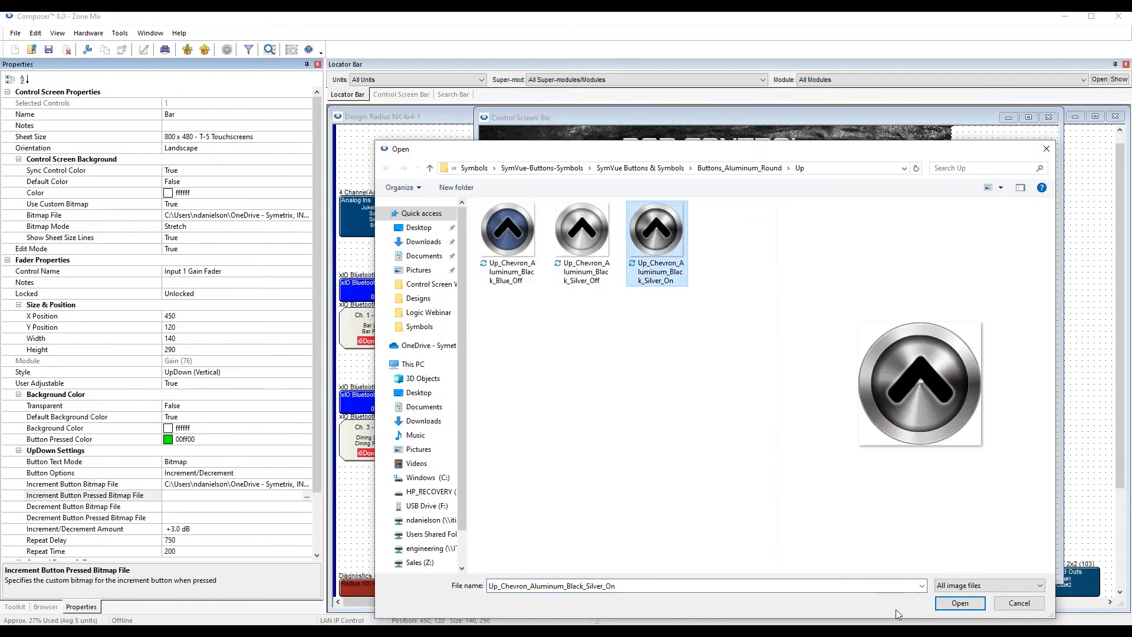
{"action": "left_click", "coordinate": [960, 602]}
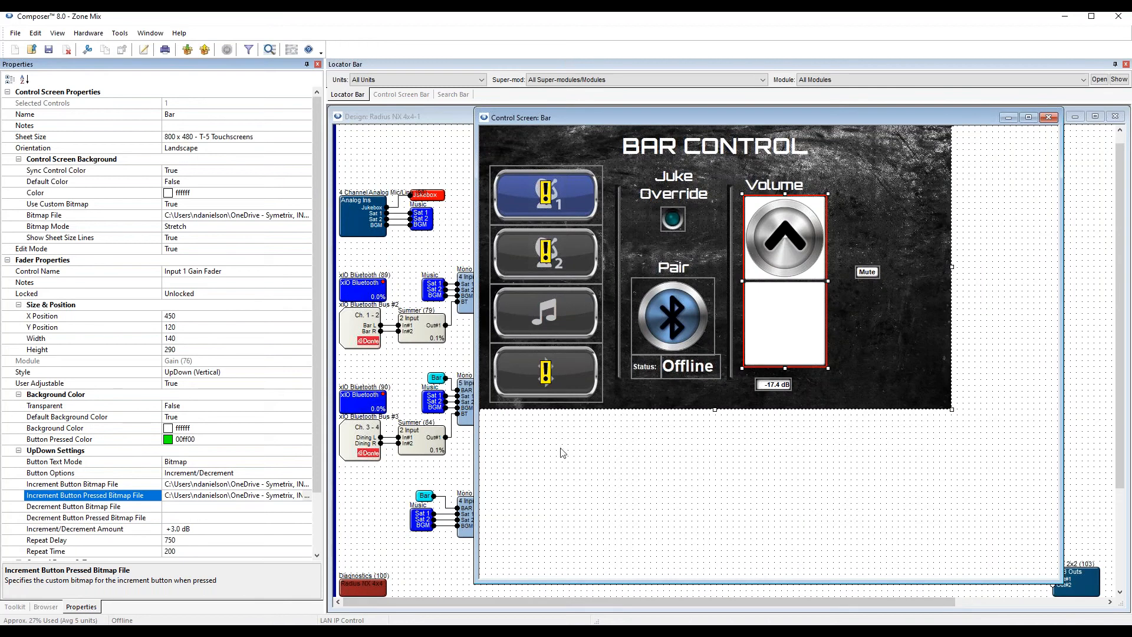
Assign Down_Chevron_Aluminum_Black_Silver_Off from the Buttons_Aluminum_Round Down folder as the decrement button bitmap and accept that folder as default.
{"action": "left_click", "coordinate": [272, 507]}
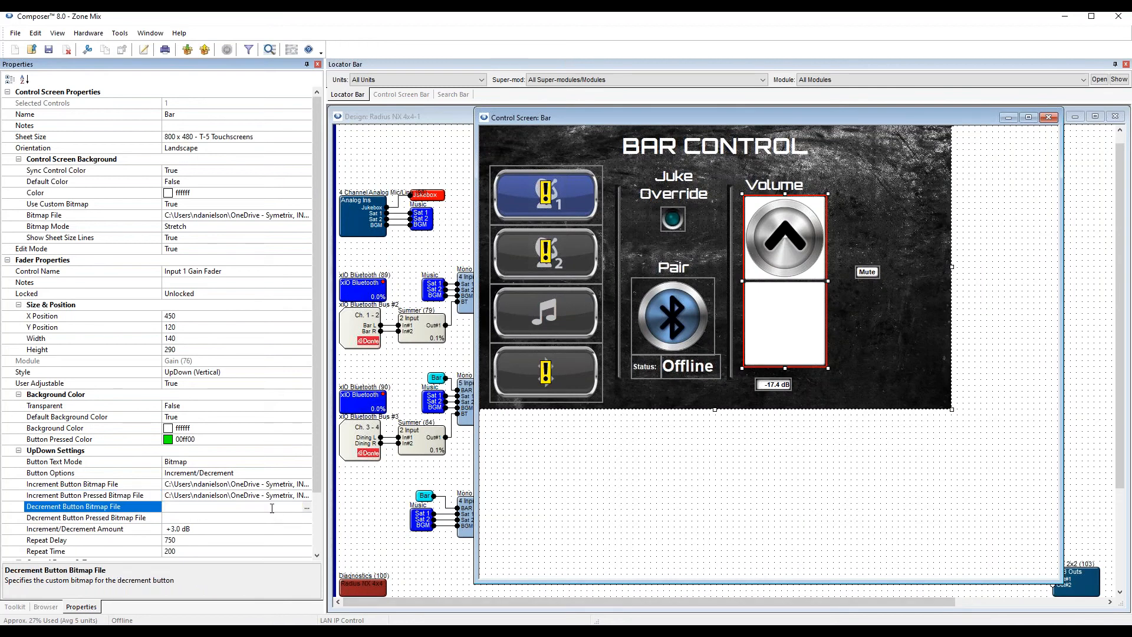
{"action": "left_click", "coordinate": [306, 508]}
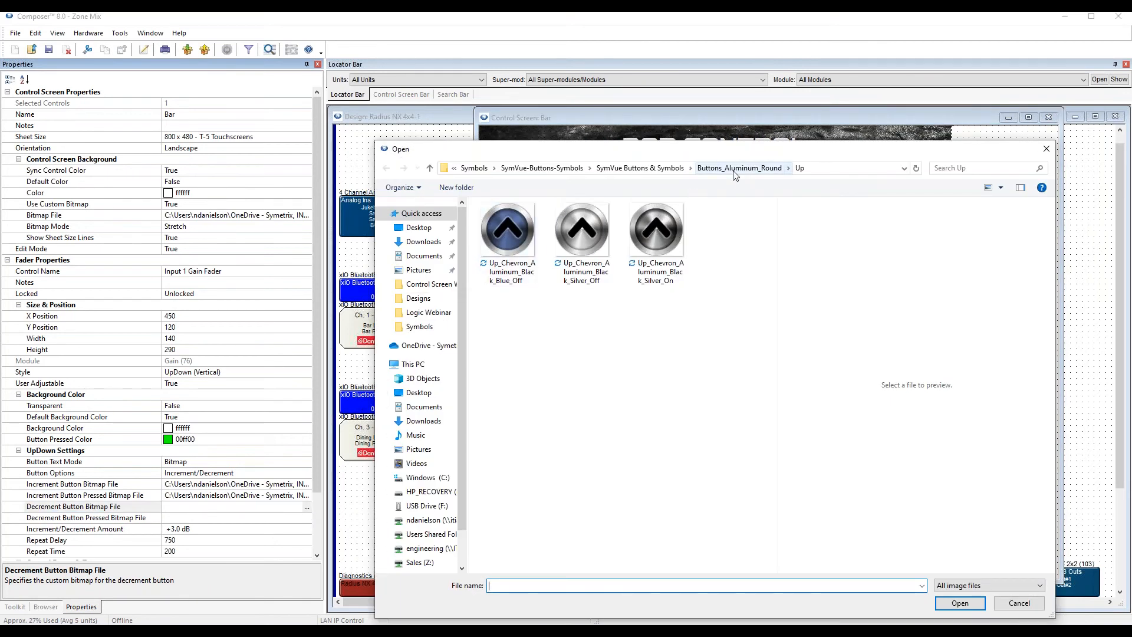
{"action": "left_click", "coordinate": [734, 171]}
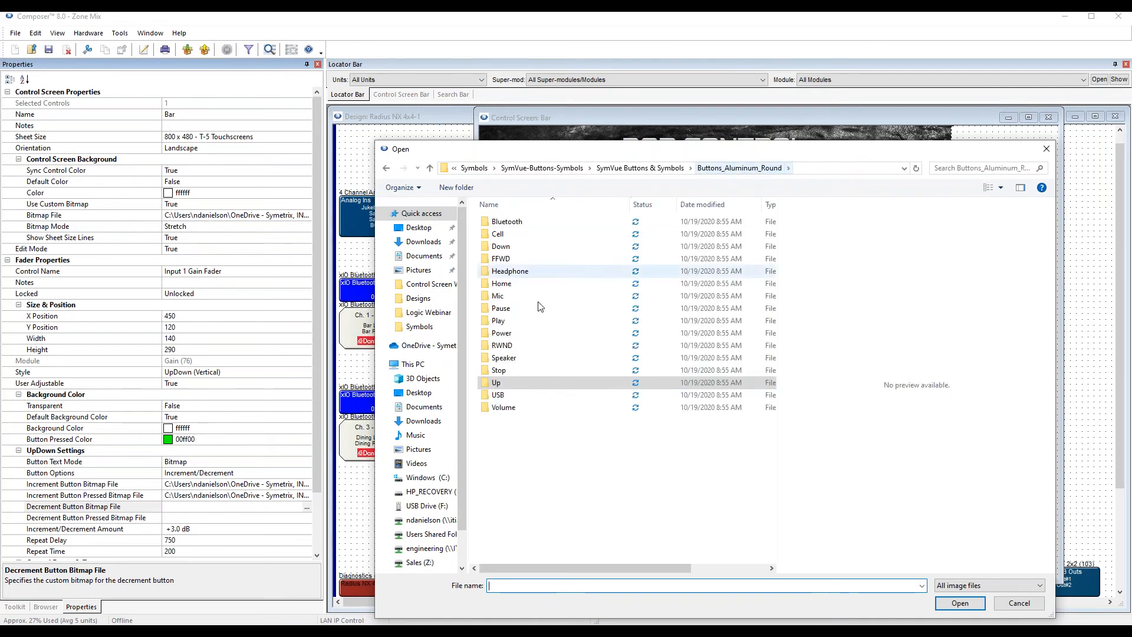
{"action": "double_click", "coordinate": [503, 247]}
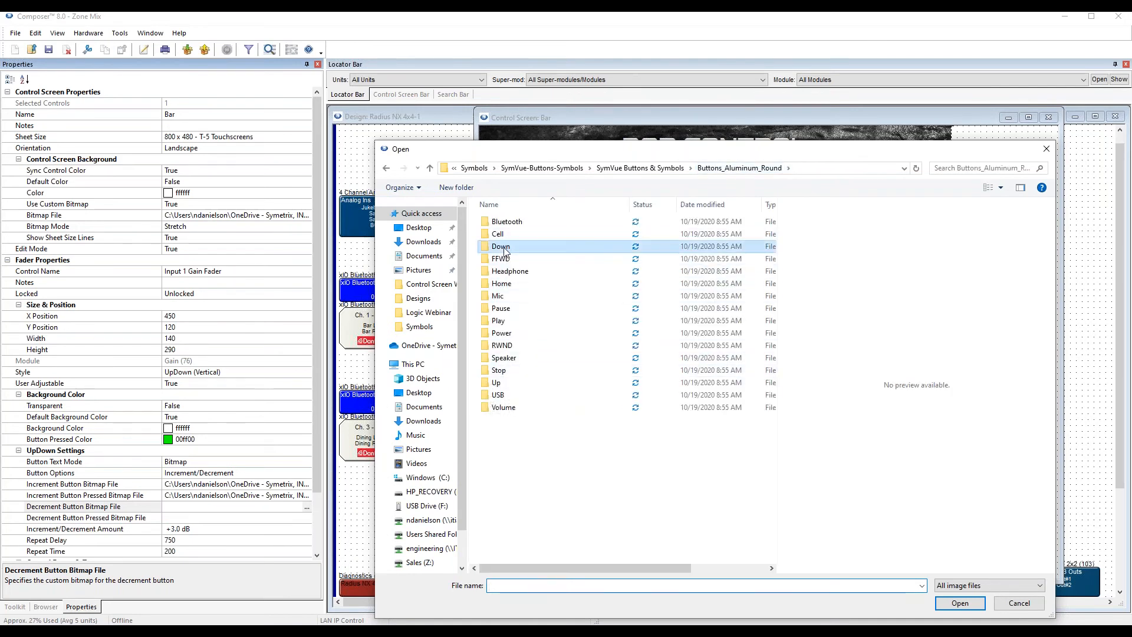
{"action": "left_click", "coordinate": [561, 230]}
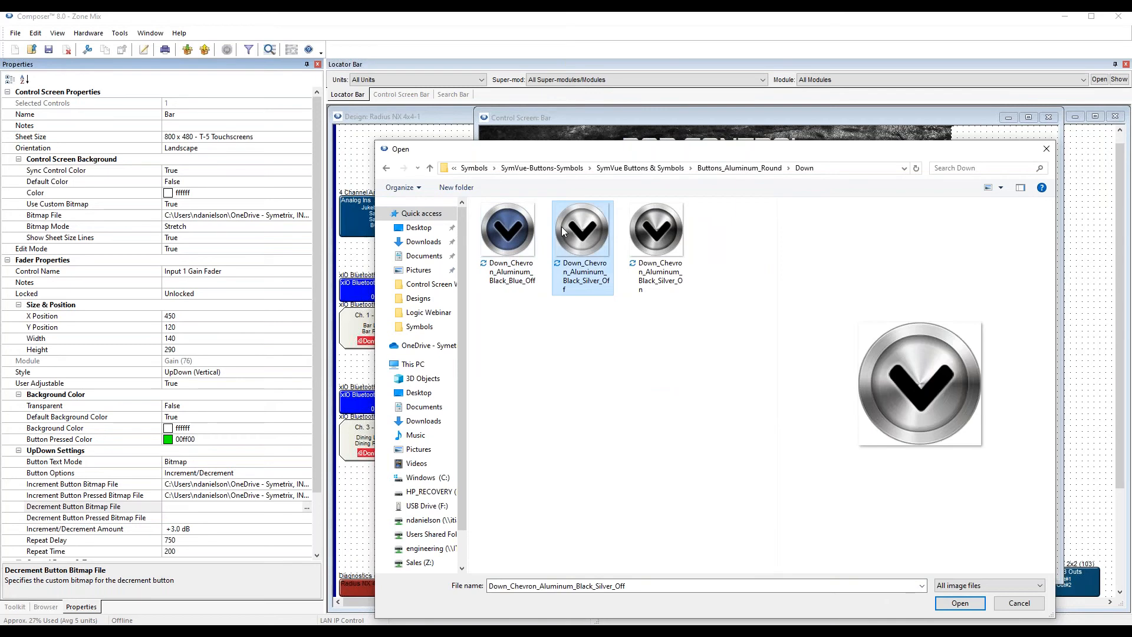
{"action": "left_click", "coordinate": [959, 607]}
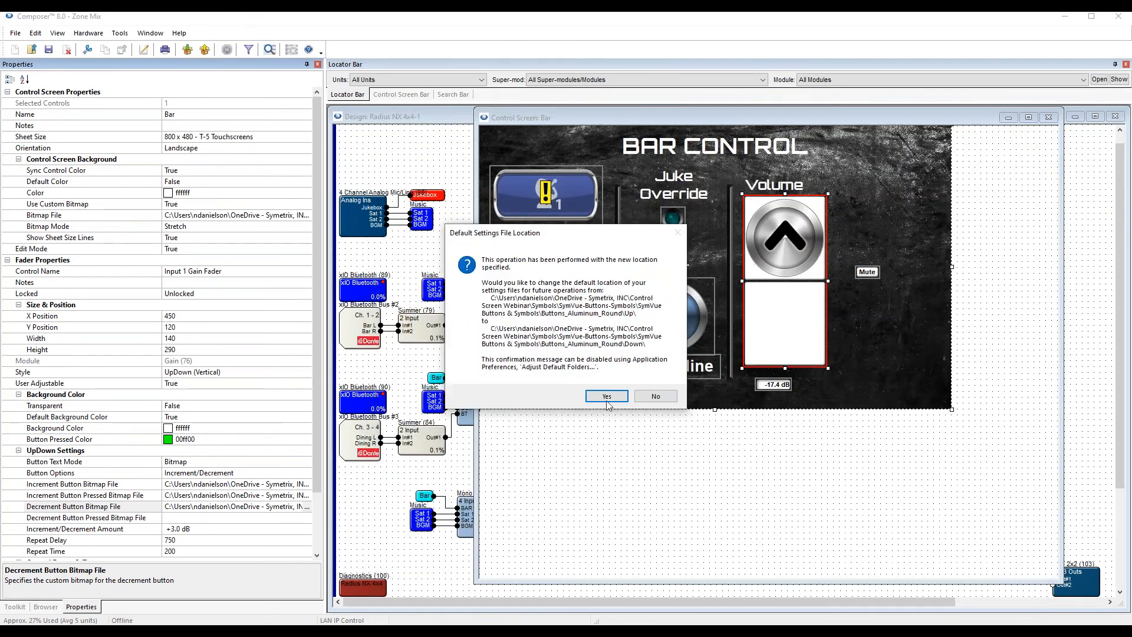
{"action": "left_click", "coordinate": [608, 402]}
Assign Down_Chevron_Aluminum_Black_Silver_On as the decrement button's pressed bitmap.
{"action": "left_click", "coordinate": [187, 518]}
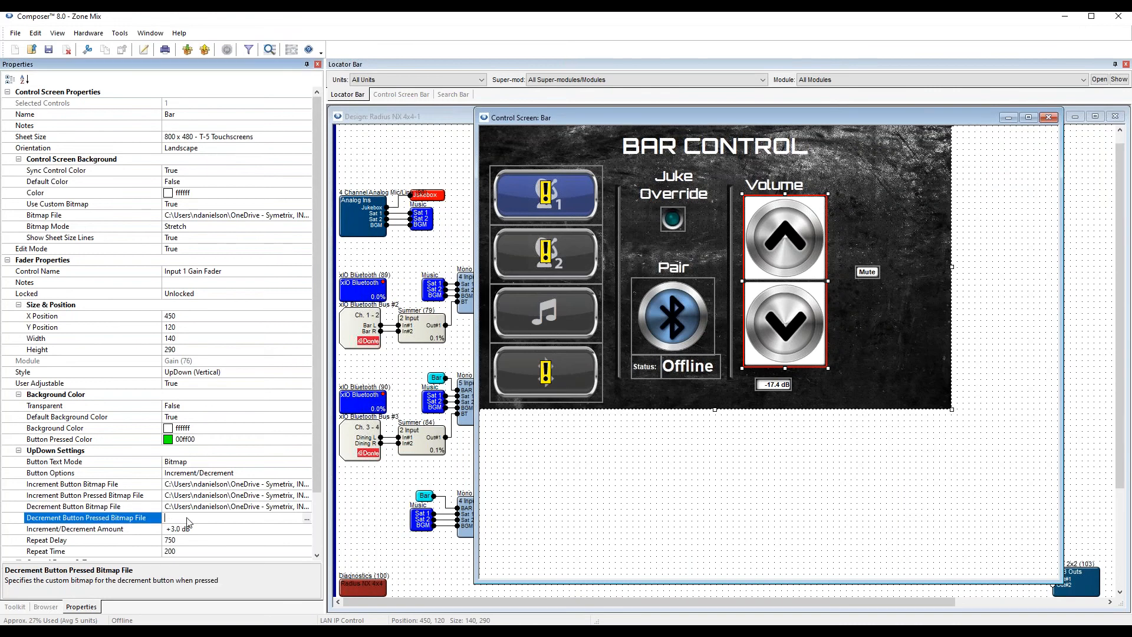
{"action": "left_click", "coordinate": [308, 520]}
{"action": "left_click", "coordinate": [658, 239]}
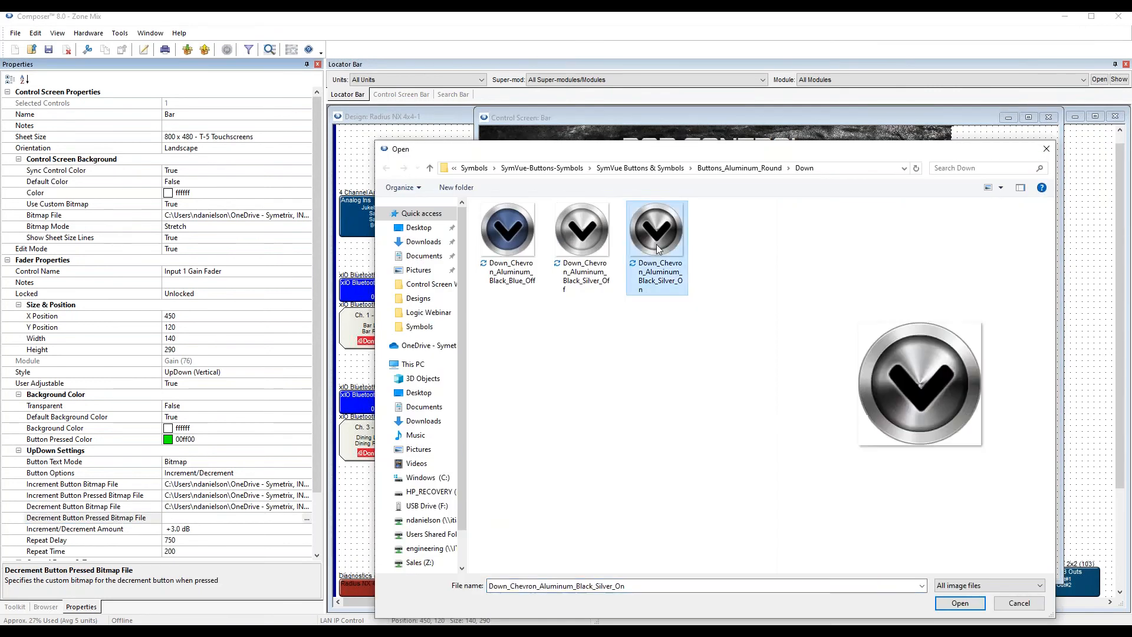
{"action": "left_click", "coordinate": [960, 604]}
Make the background of the Volume up/down control transparent.
{"action": "scroll", "coordinate": [260, 428], "scroll_direction": "down", "scroll_amount": 2}
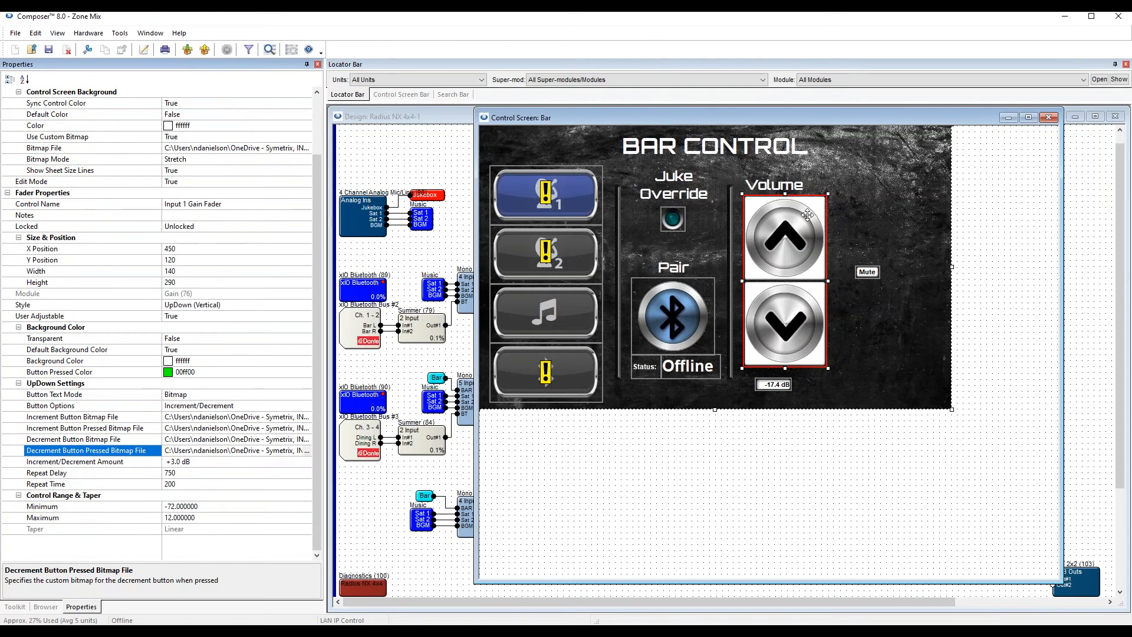
{"action": "left_click", "coordinate": [92, 340]}
{"action": "left_click", "coordinate": [307, 338]}
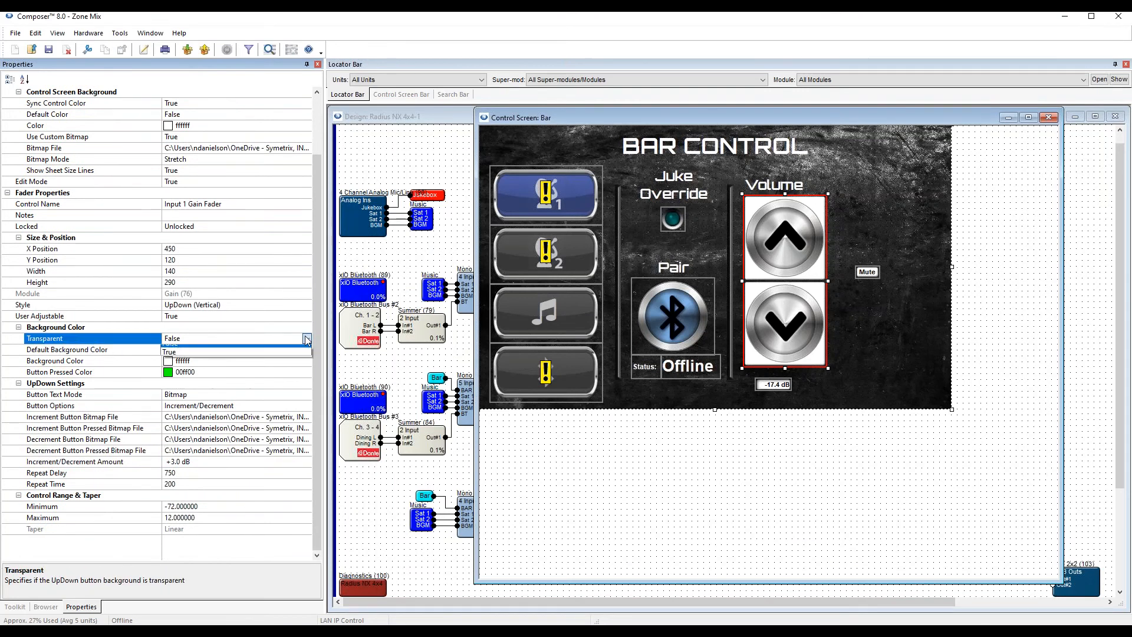
{"action": "left_click", "coordinate": [287, 358]}
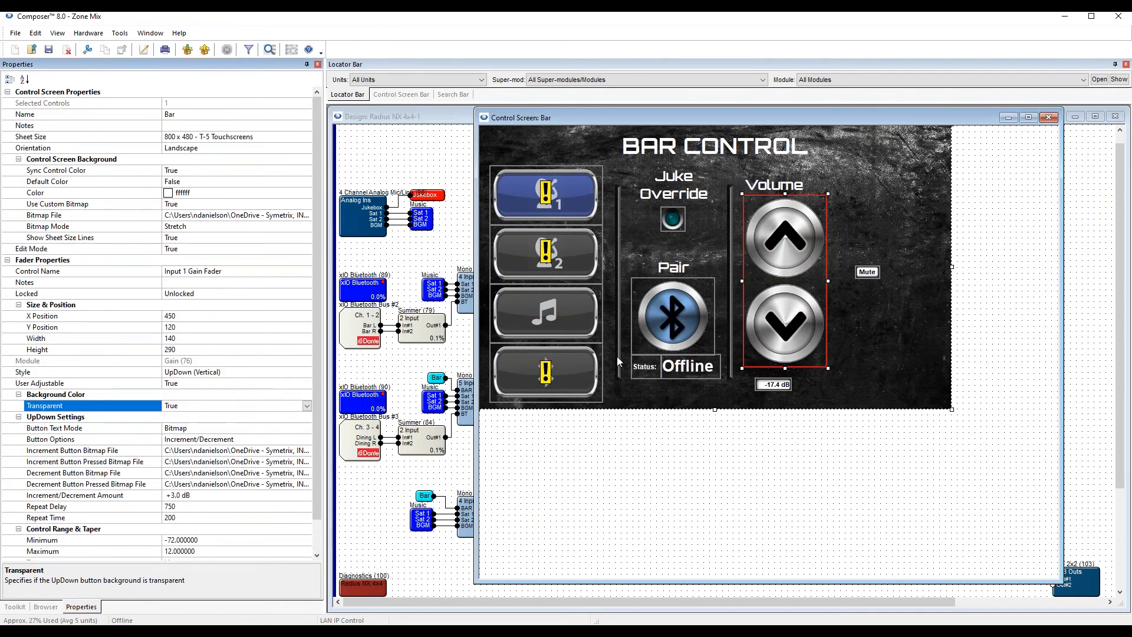
Widen the Volume up/down control to 170, keeping its X position at 450.
{"action": "left_click", "coordinate": [789, 323]}
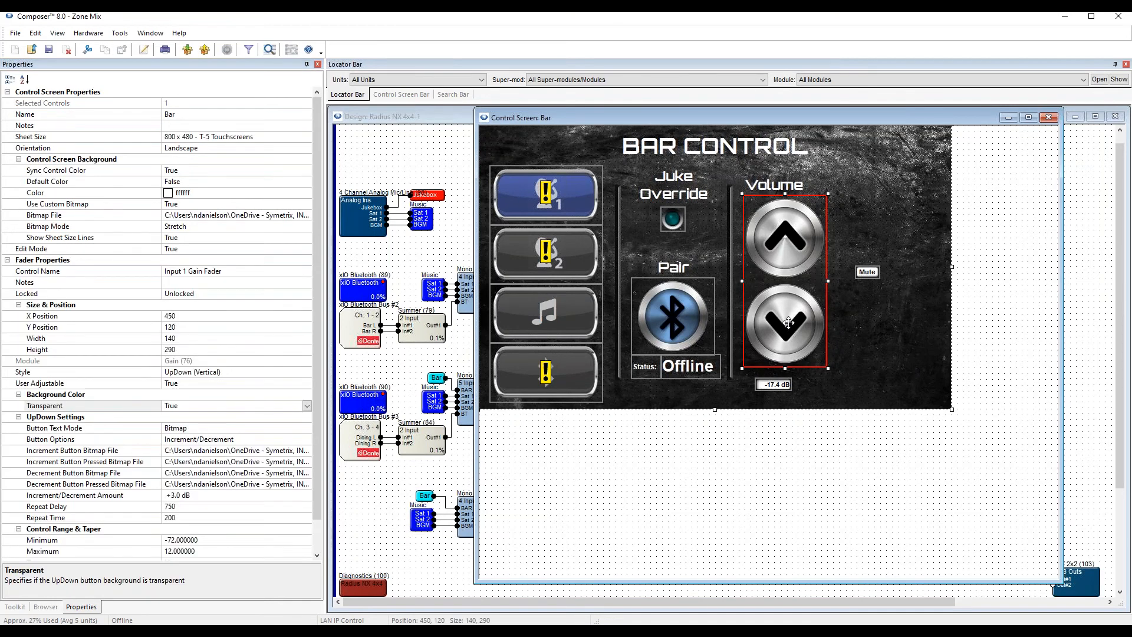
{"action": "key", "text": "shift+Right"}
{"action": "key", "text": "shift+Right"}
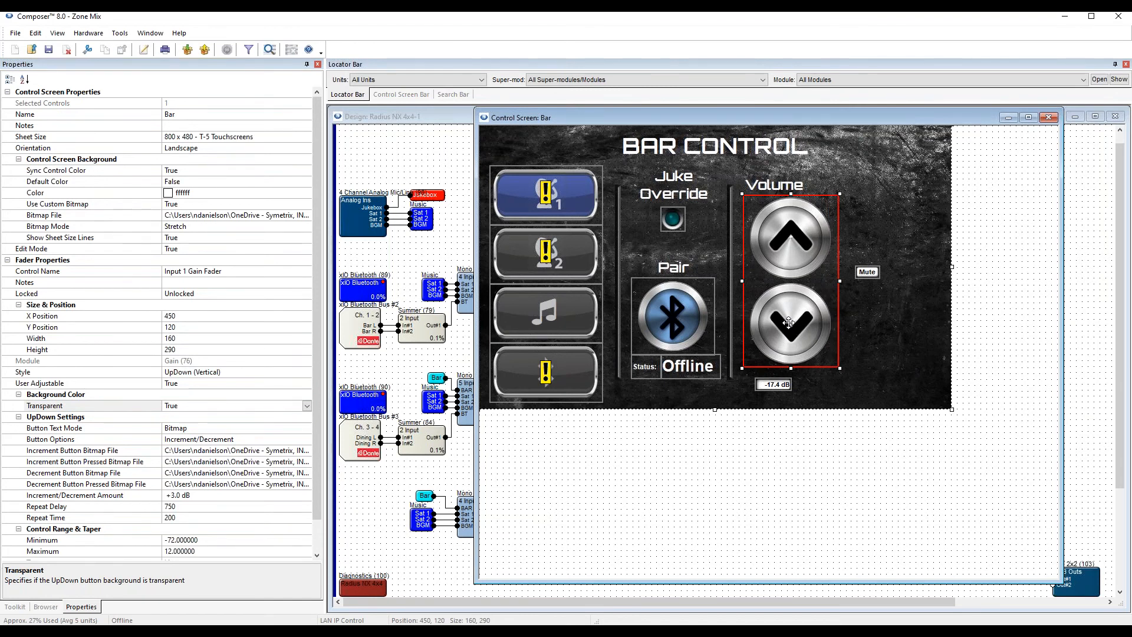
{"action": "key", "text": "shift+Right"}
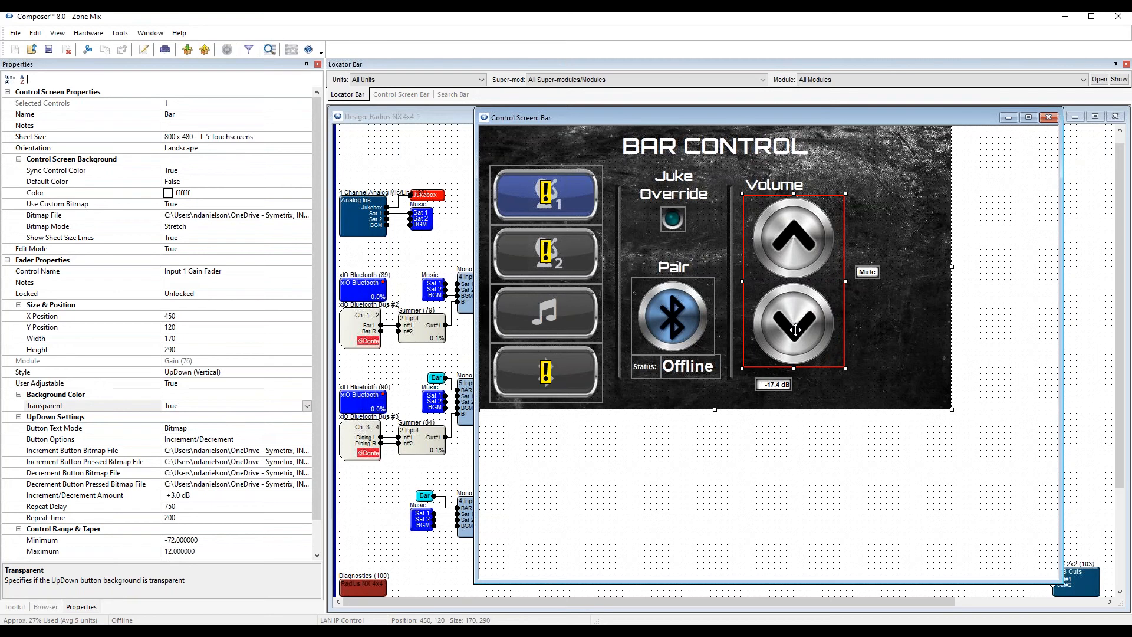
{"action": "key", "text": "Left"}
{"action": "key", "text": "Right"}
Leave edit mode and test the new chevron volume-up button.
{"action": "key", "text": "ctrl+e"}
{"action": "left_click", "coordinate": [779, 225]}
{"action": "left_click", "coordinate": [778, 224]}
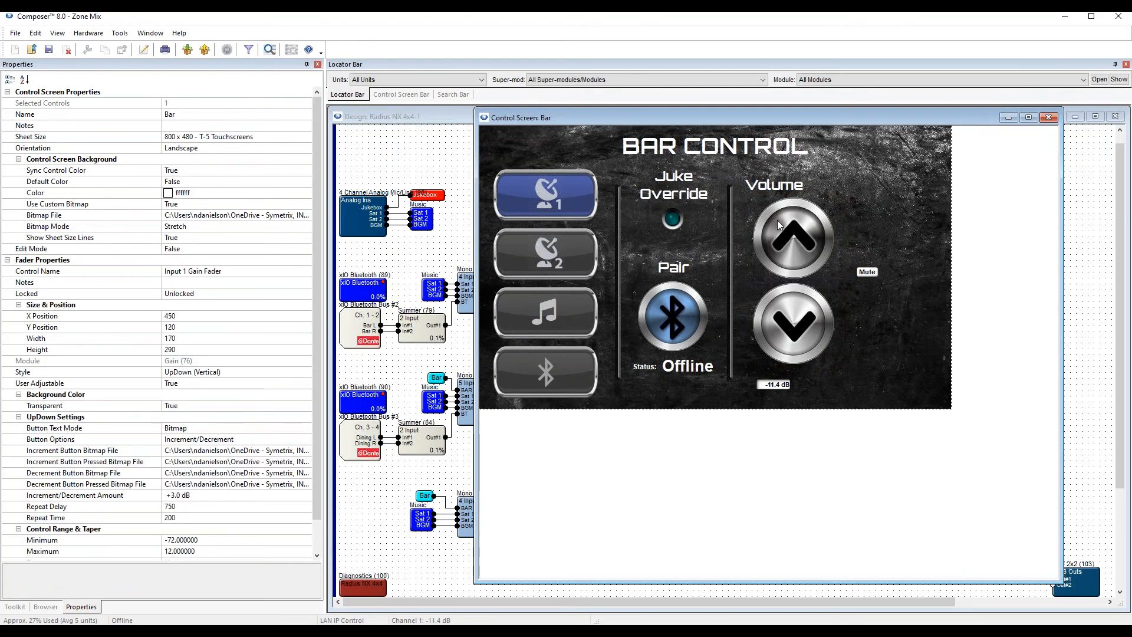
Test the Volume up and down chevron buttons by raising and lowering the level several times.
{"action": "left_click", "coordinate": [778, 224]}
{"action": "left_click", "coordinate": [782, 344]}
{"action": "left_click", "coordinate": [772, 243]}
{"action": "left_click", "coordinate": [779, 331]}
{"action": "left_click", "coordinate": [784, 250]}
{"action": "left_click", "coordinate": [795, 319]}
{"action": "left_click", "coordinate": [796, 320]}
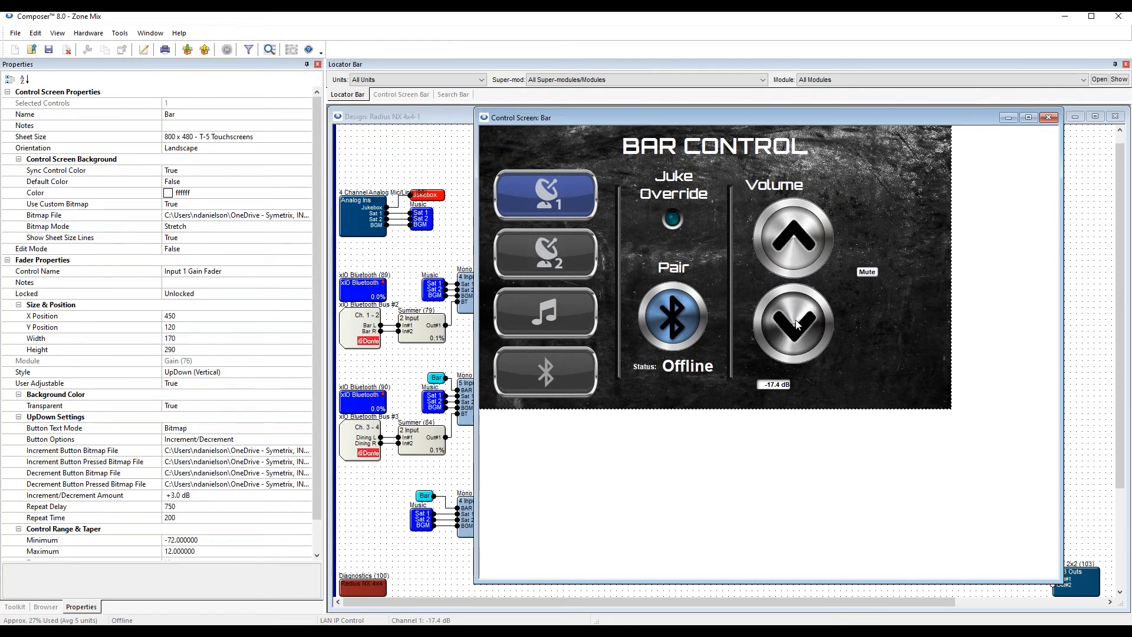
{"action": "left_click", "coordinate": [797, 326]}
{"action": "left_click", "coordinate": [788, 236]}
{"action": "left_click", "coordinate": [798, 342]}
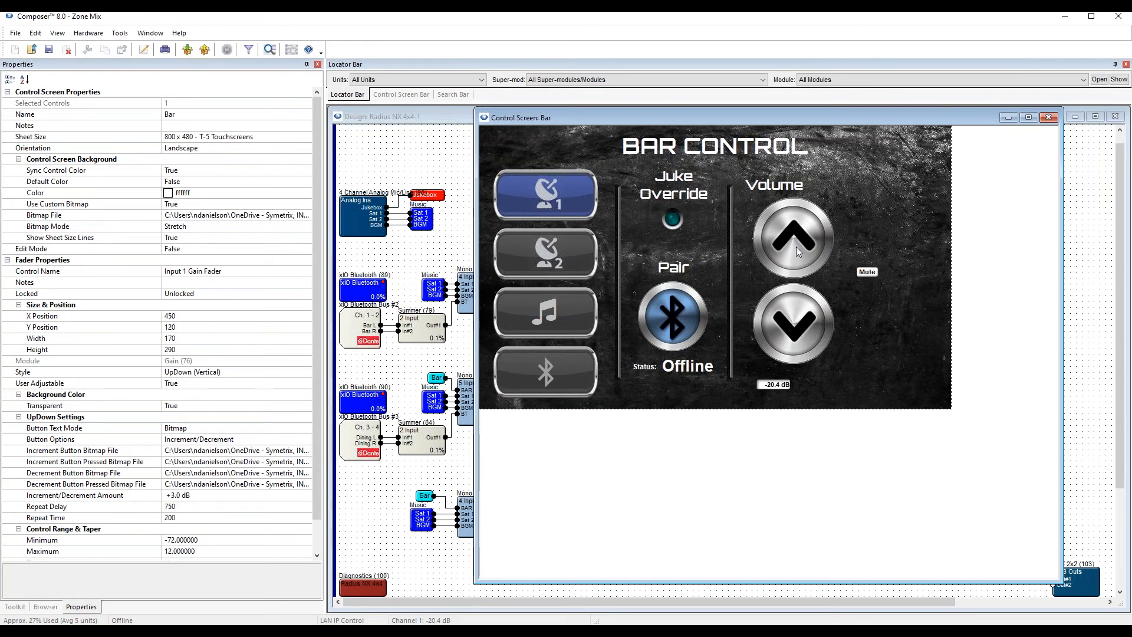
Return to edit mode and widen the Volume label to 170, keeping its X position at 450.
{"action": "key", "text": "ctrl+e"}
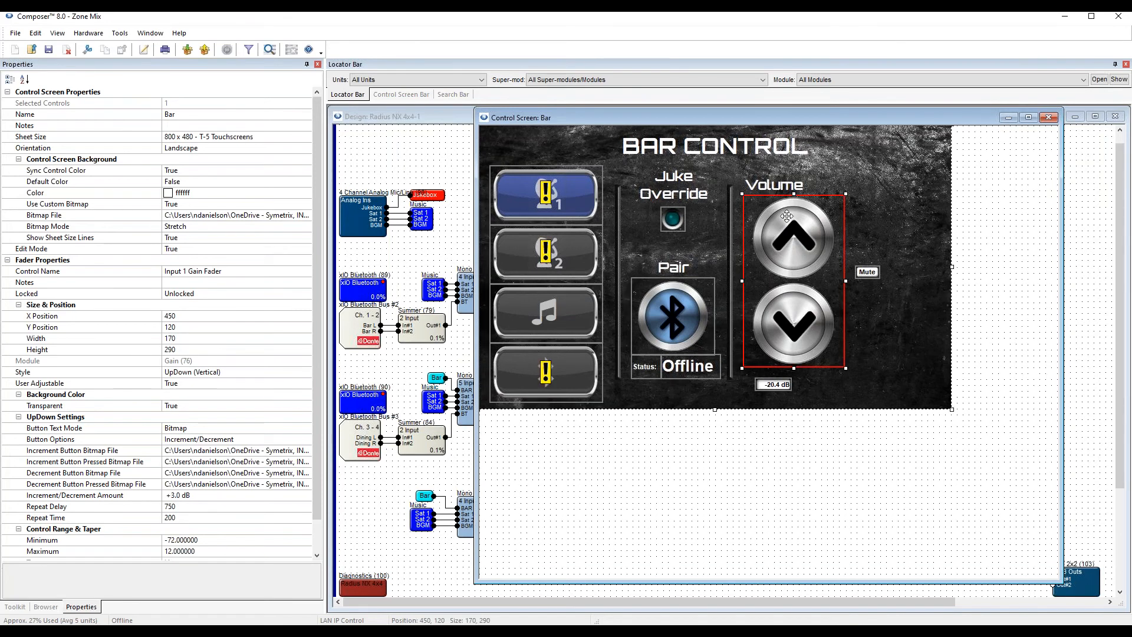
{"action": "left_click_drag", "start_coordinate": [774, 188], "coordinate": [784, 185]}
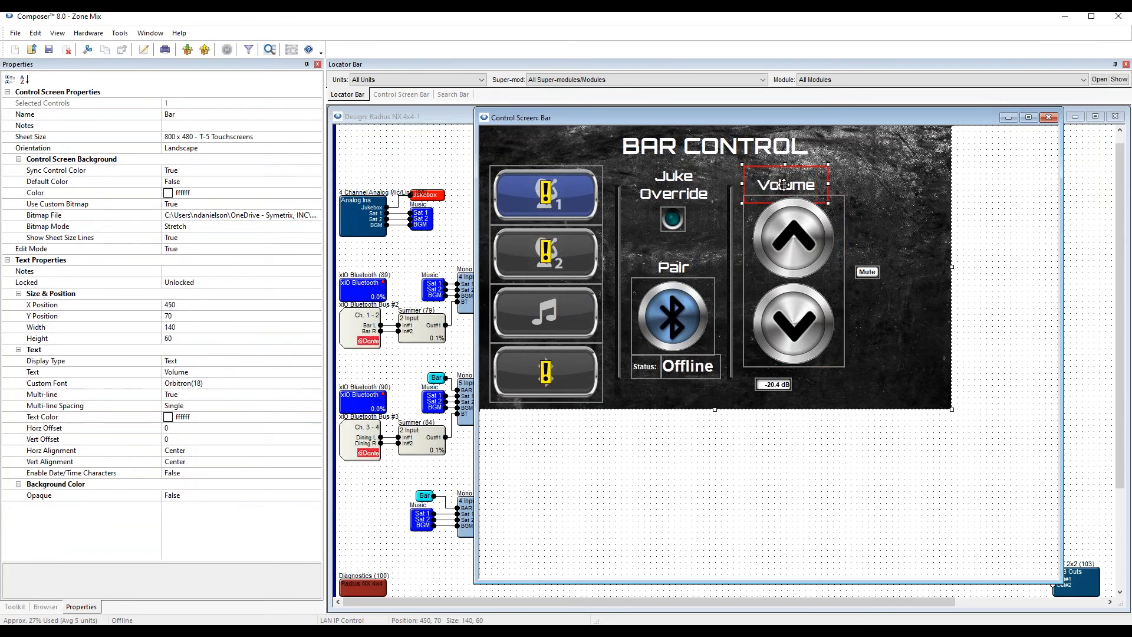
{"action": "key", "text": "shift+Right"}
{"action": "key", "text": "shift+Right"}
{"action": "key", "text": "shift+Right"}
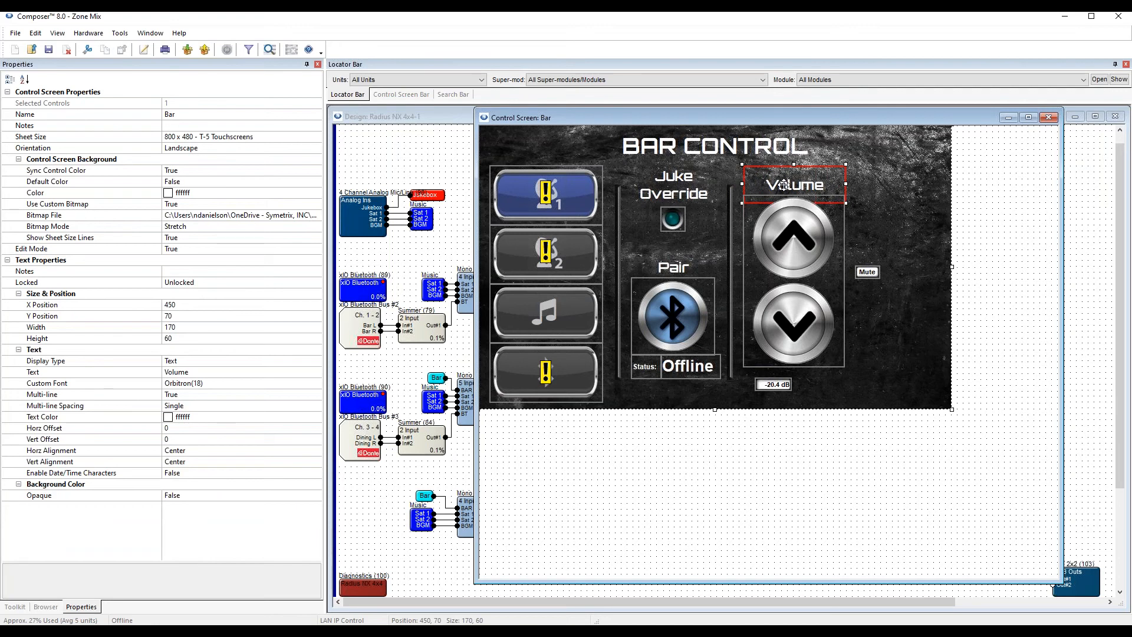
Resize the level readout below the down button to 170 by 50 and center its text horizontally.
{"action": "left_click_drag", "start_coordinate": [784, 384], "coordinate": [846, 398]}
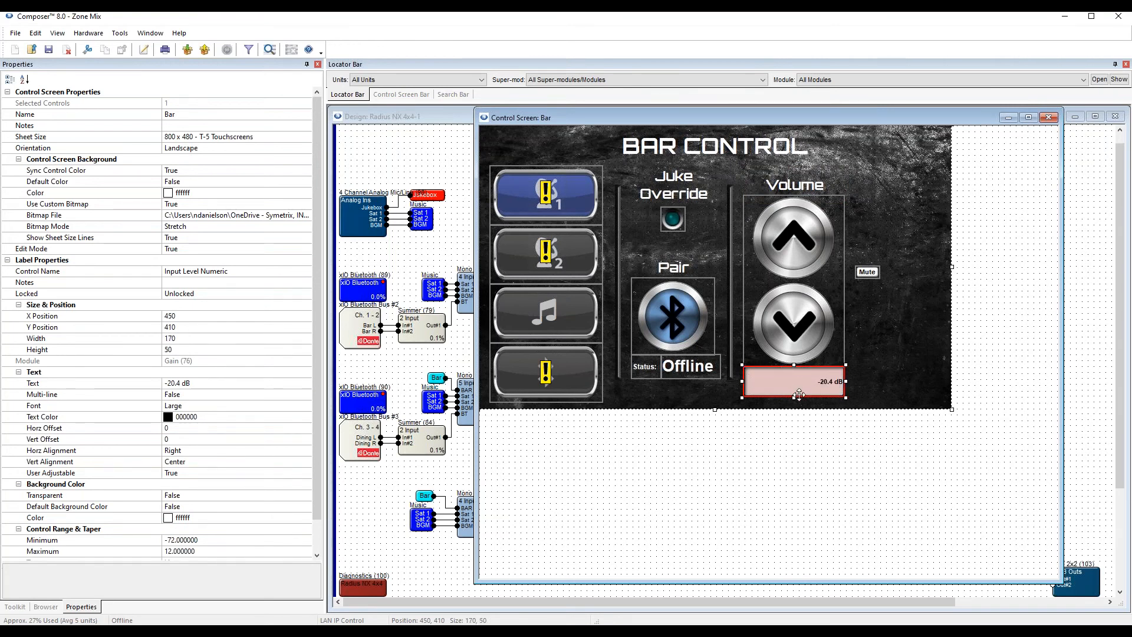
{"action": "left_click", "coordinate": [814, 433]}
{"action": "left_click", "coordinate": [809, 393]}
{"action": "scroll", "coordinate": [176, 413], "scroll_direction": "down", "scroll_amount": 1}
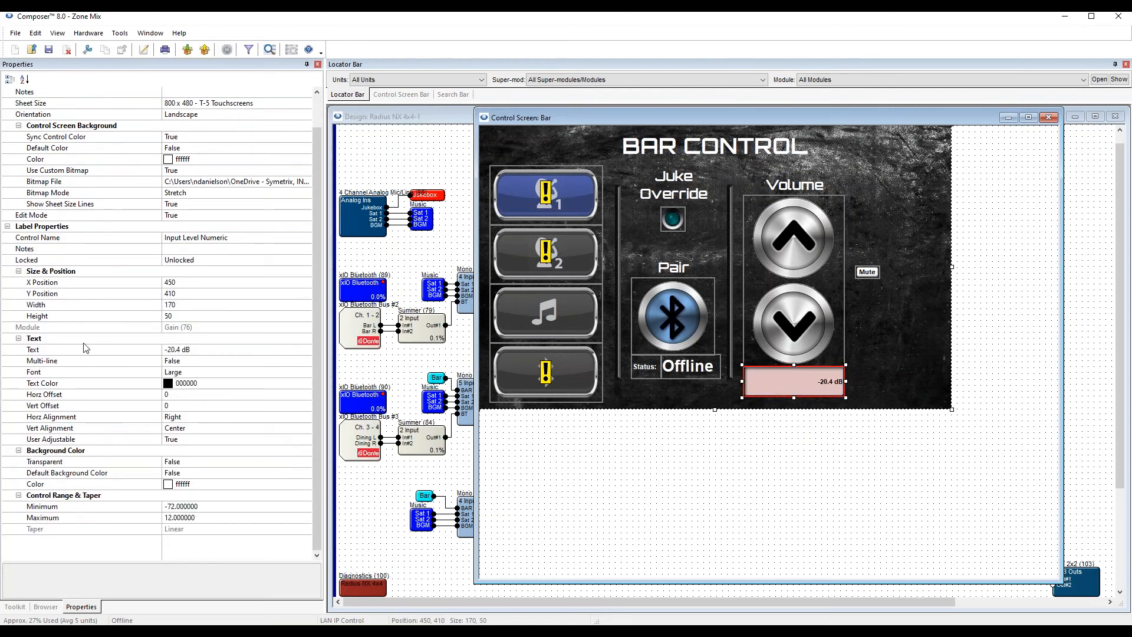
{"action": "left_click", "coordinate": [201, 417]}
{"action": "left_click", "coordinate": [306, 417]}
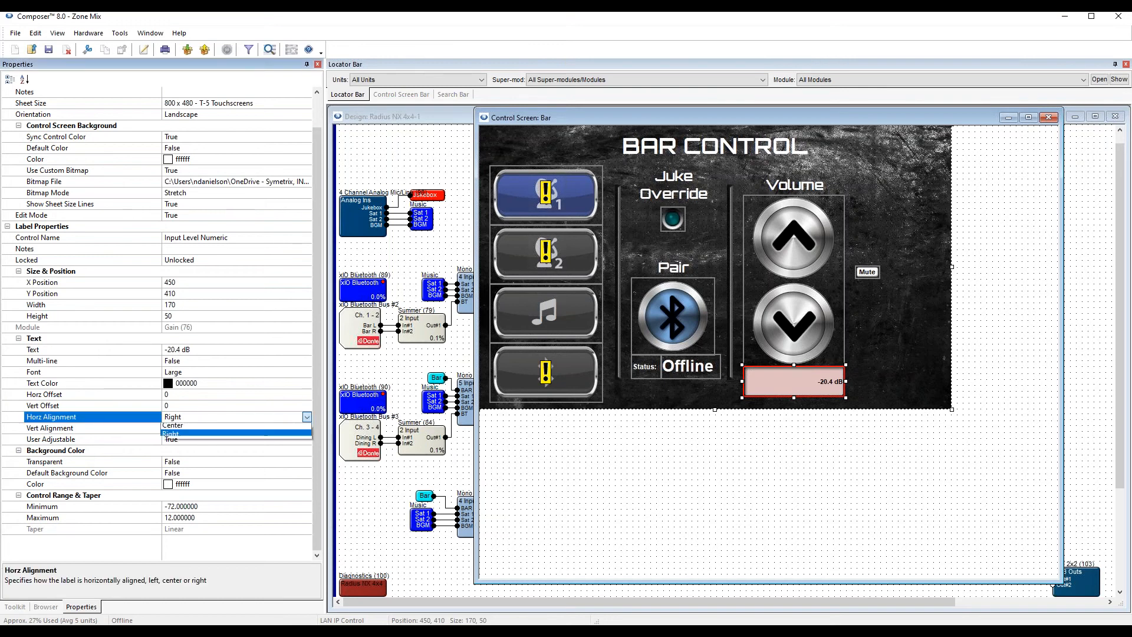
{"action": "left_click", "coordinate": [264, 439]}
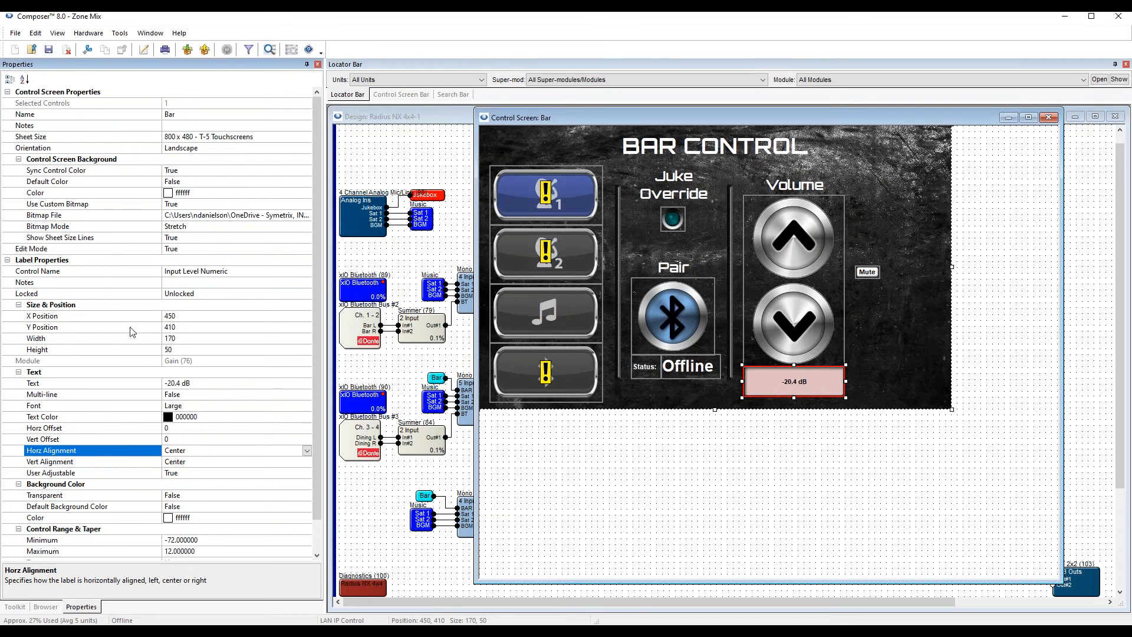
Set the level readout's font to Custom with Auto-size.
{"action": "scroll", "coordinate": [151, 348], "scroll_direction": "down", "scroll_amount": 1}
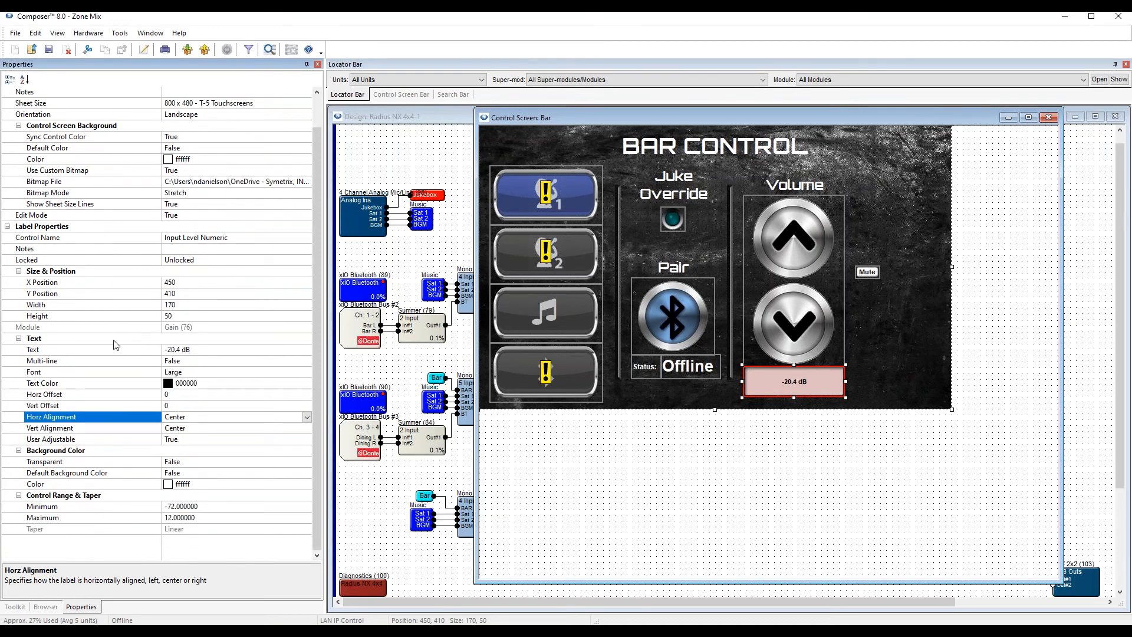
{"action": "left_click", "coordinate": [190, 372]}
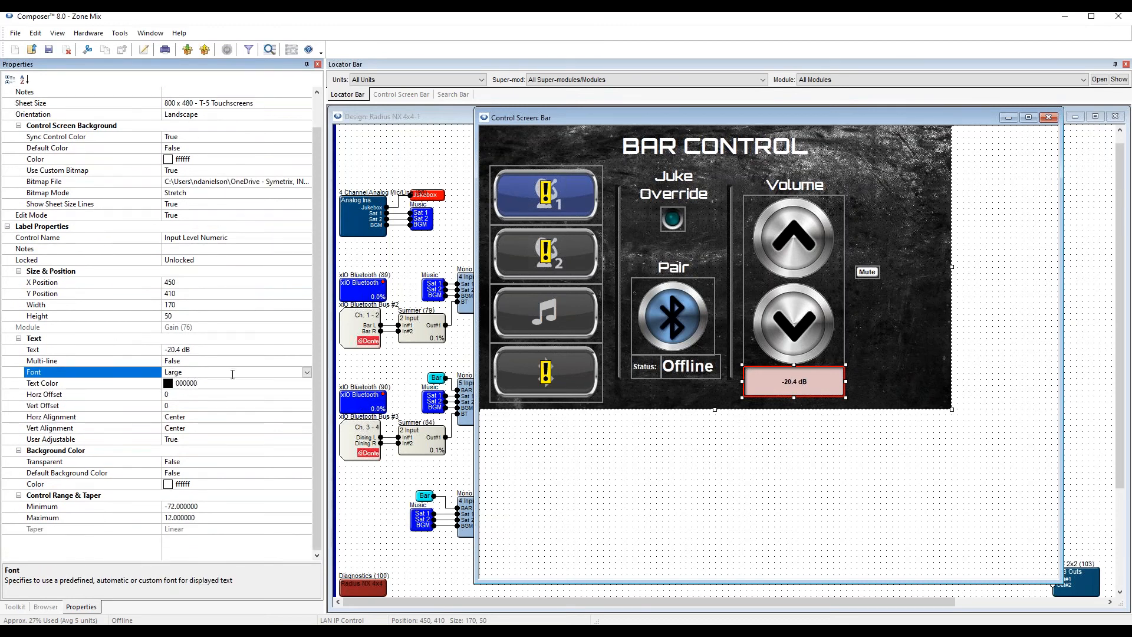
{"action": "left_click", "coordinate": [307, 372]}
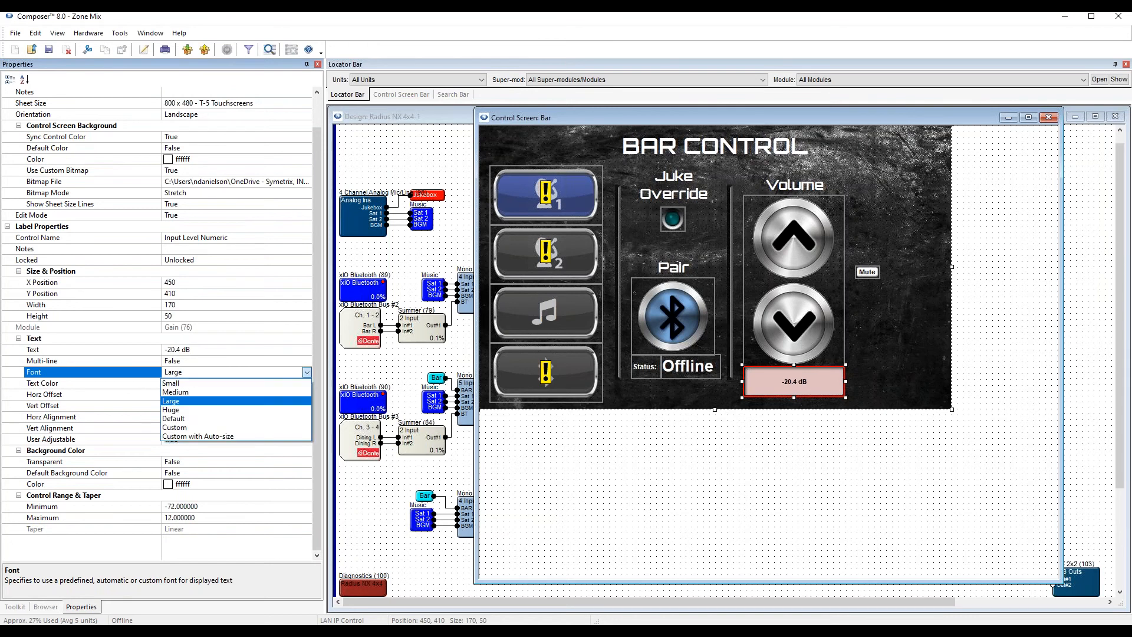
{"action": "left_click", "coordinate": [228, 437]}
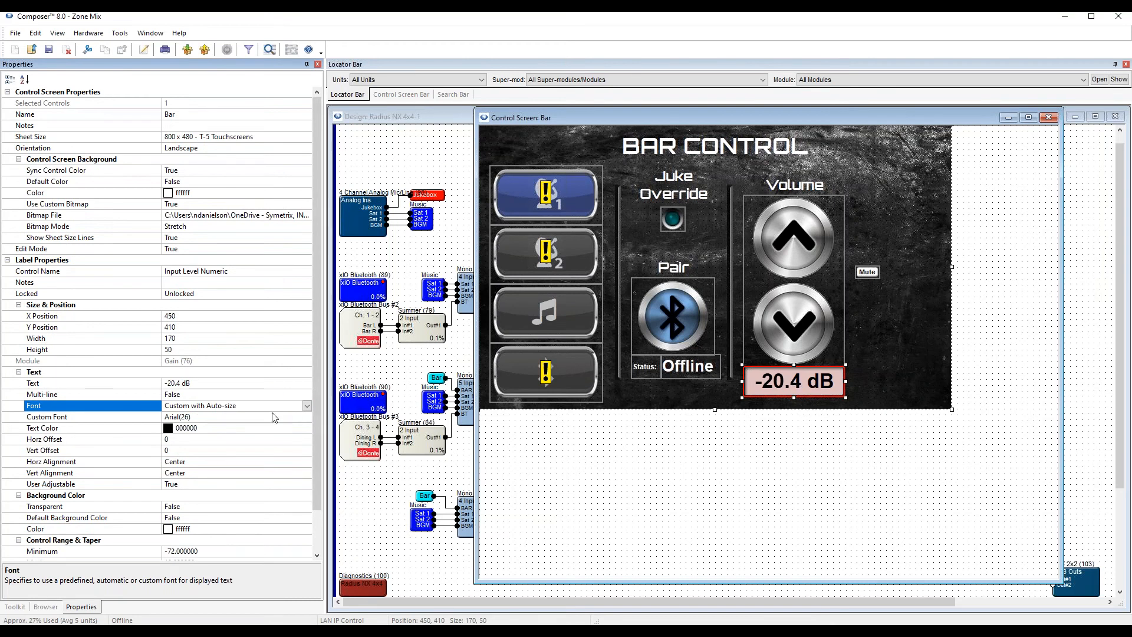
Leave edit mode and check how the enlarged level readout looks and responds.
{"action": "left_click", "coordinate": [706, 436]}
{"action": "key", "text": "ctrl+e"}
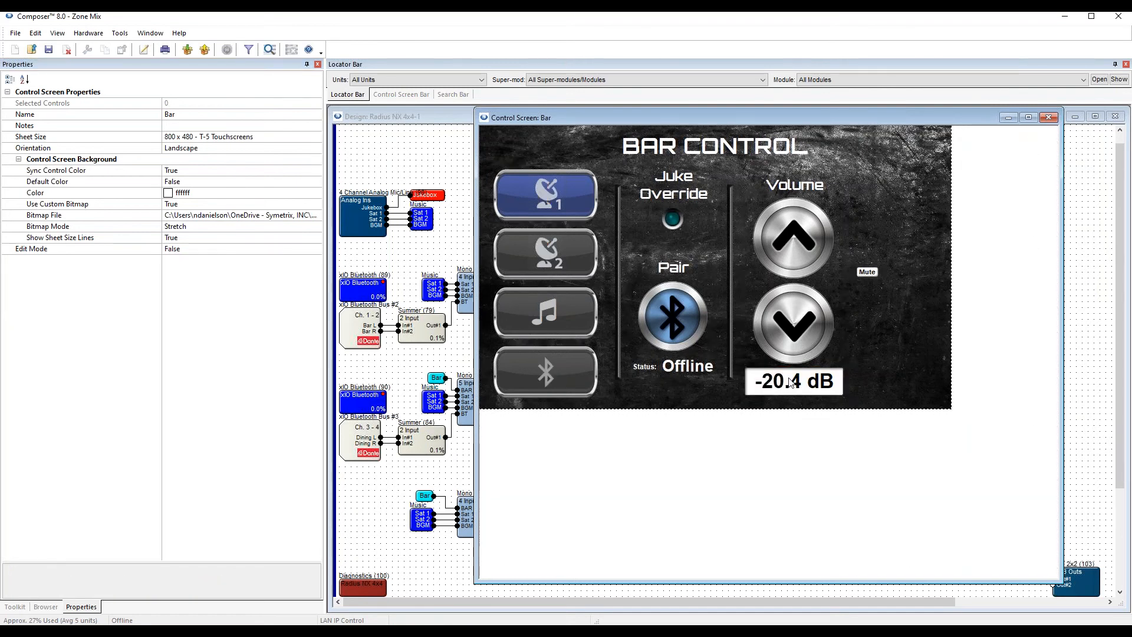
{"action": "left_click", "coordinate": [791, 382]}
{"action": "left_click", "coordinate": [811, 437]}
{"action": "left_click", "coordinate": [811, 385]}
{"action": "left_click", "coordinate": [800, 441]}
Return to edit mode and make the level readout's background transparent.
{"action": "key", "text": "F4"}
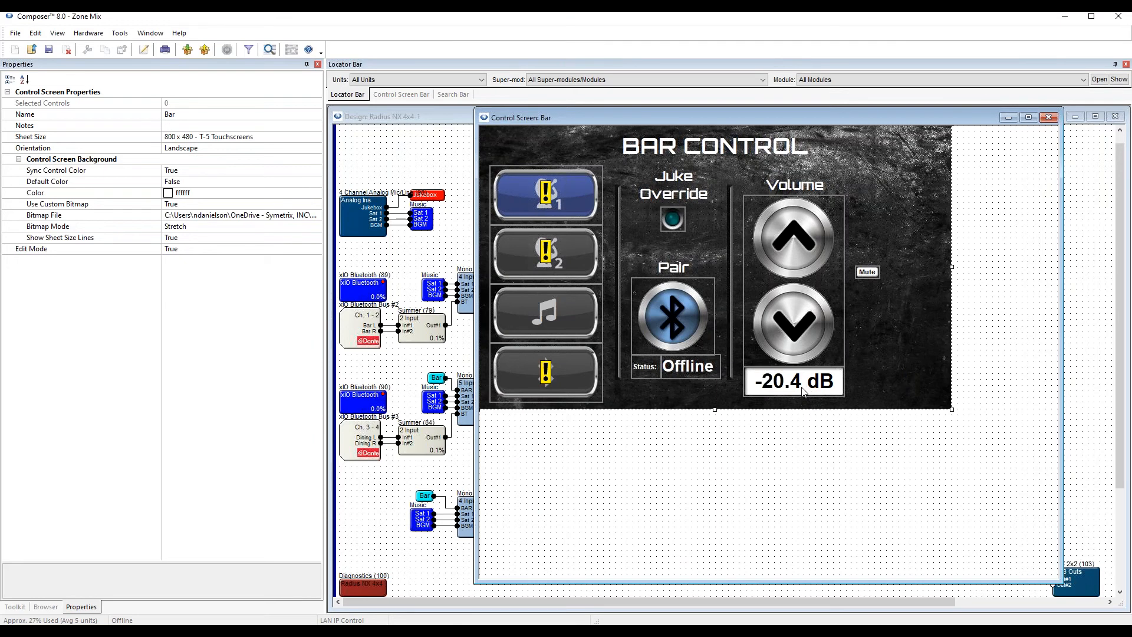
{"action": "left_click", "coordinate": [803, 389]}
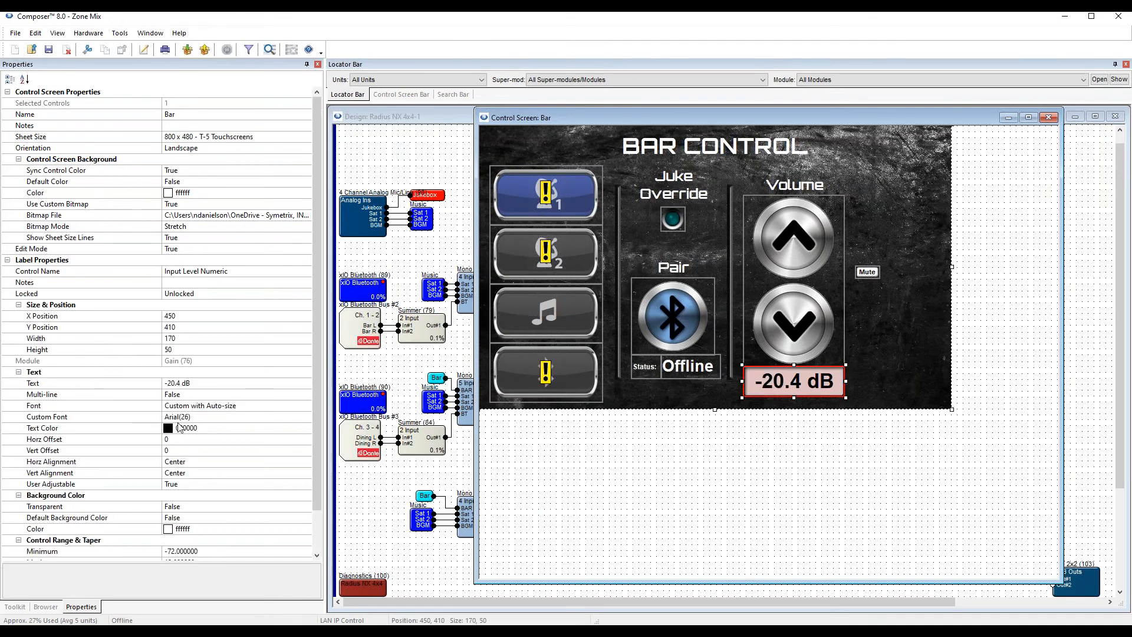
{"action": "left_click", "coordinate": [89, 509]}
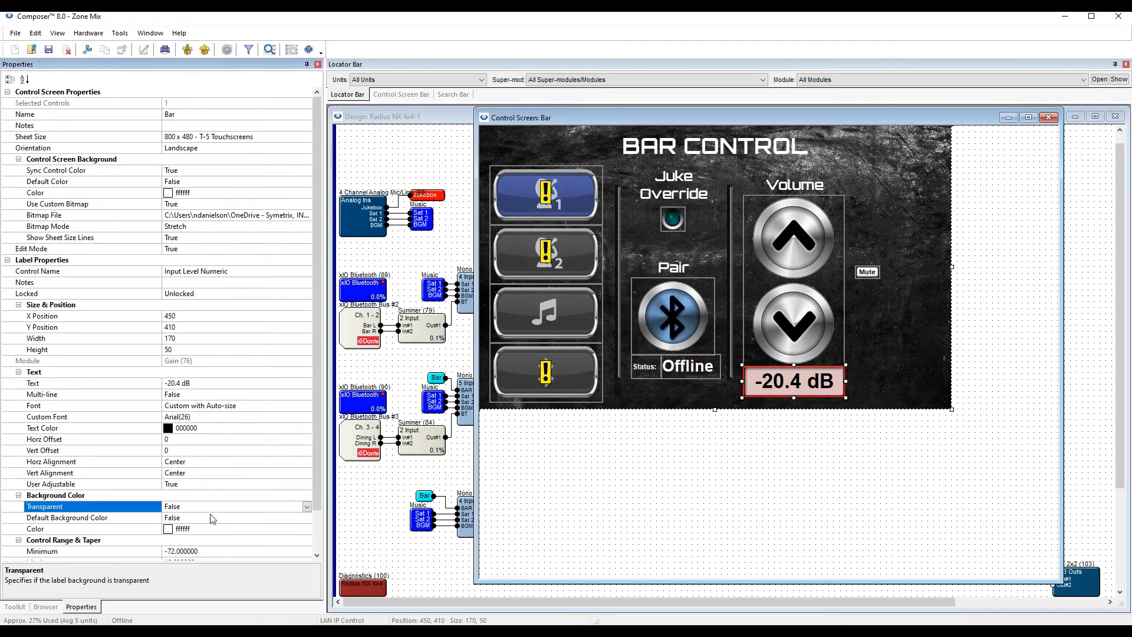
{"action": "left_click", "coordinate": [308, 506]}
{"action": "left_click", "coordinate": [210, 529]}
Set the level readout's text color to white (ffffff).
{"action": "left_click", "coordinate": [198, 429]}
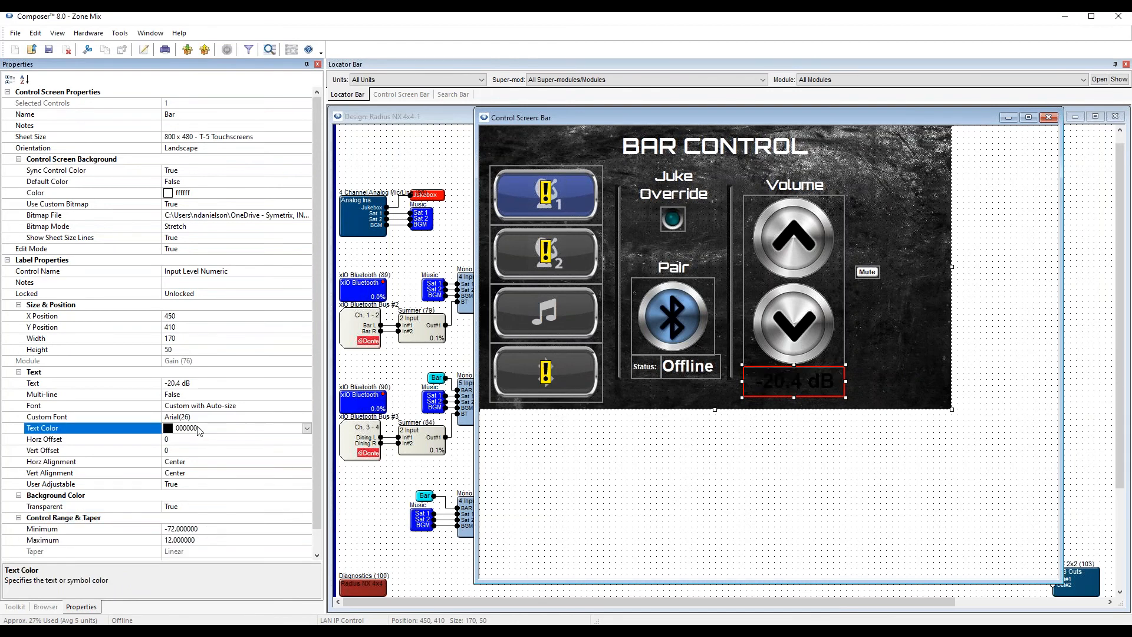
{"action": "left_click", "coordinate": [308, 430]}
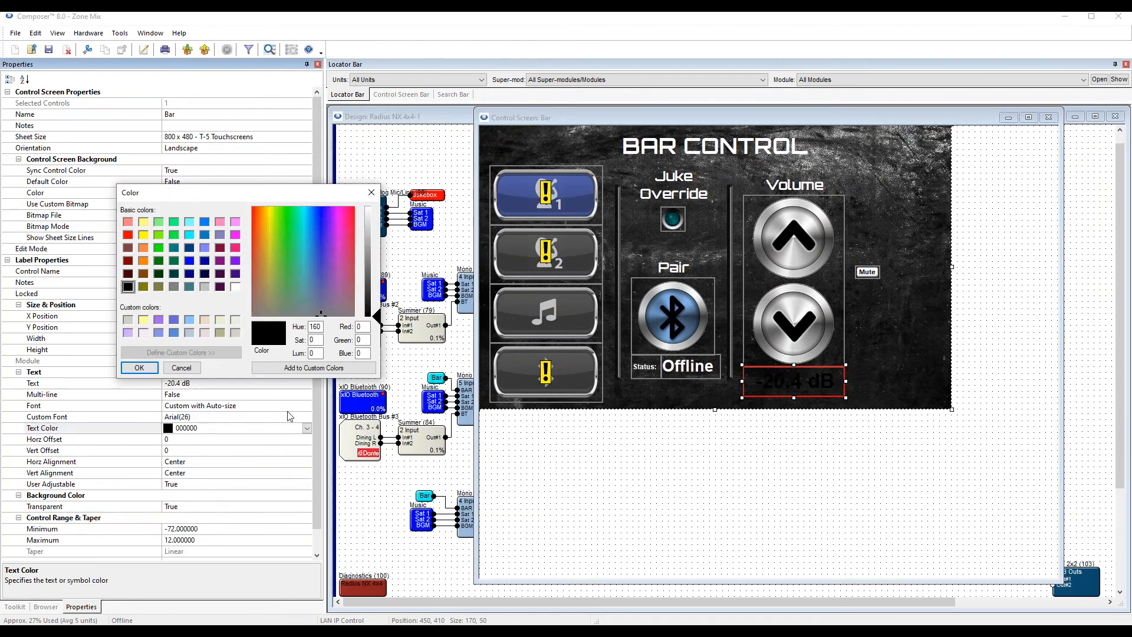
{"action": "left_click", "coordinate": [235, 286]}
{"action": "left_click", "coordinate": [141, 366]}
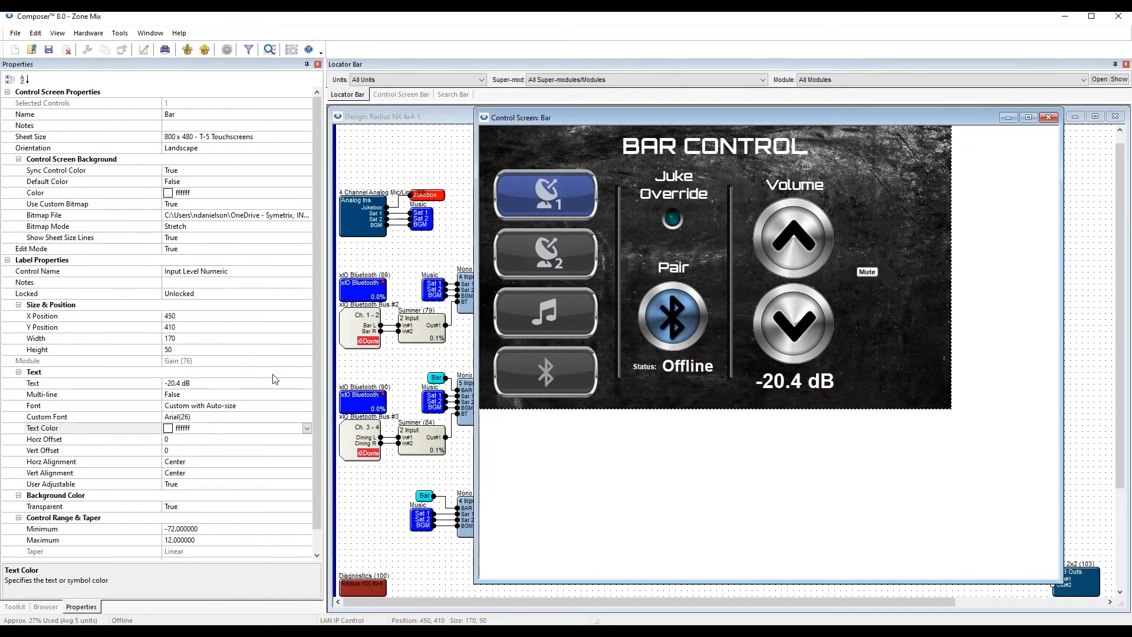
Leave edit mode and test the Volume up and down buttons together with the restyled level readout.
{"action": "key", "text": "F4"}
{"action": "left_click", "coordinate": [794, 323]}
{"action": "left_click", "coordinate": [800, 240]}
{"action": "left_click", "coordinate": [800, 240]}
{"action": "double_click", "coordinate": [774, 342]}
{"action": "left_click", "coordinate": [786, 252]}
{"action": "left_click", "coordinate": [793, 267]}
{"action": "left_click", "coordinate": [800, 339]}
{"action": "left_click", "coordinate": [812, 219]}
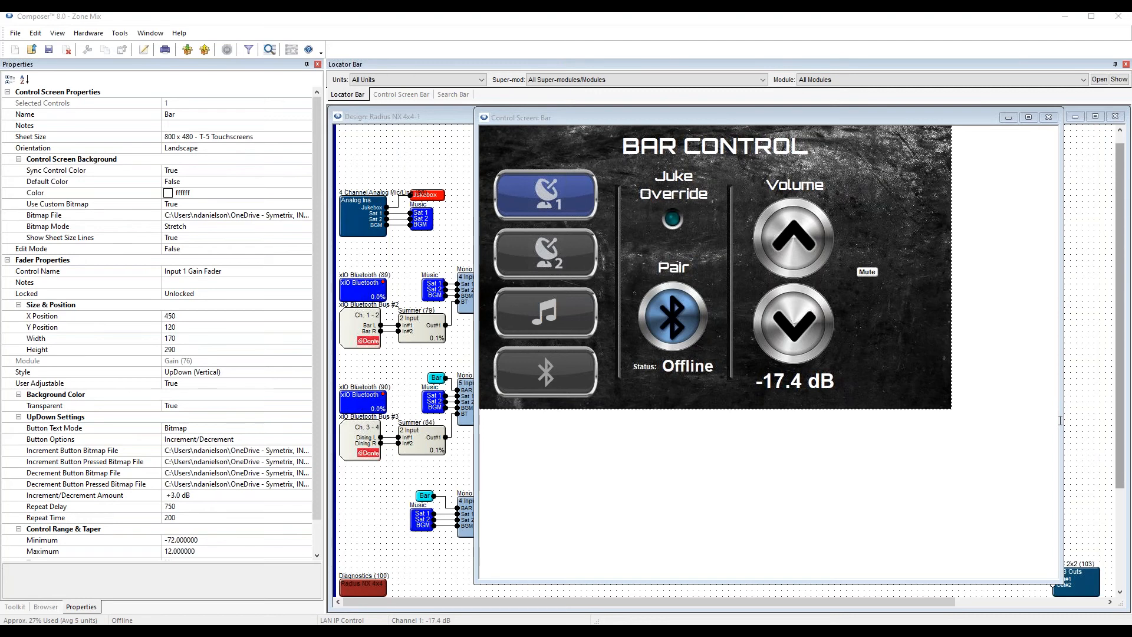
{"action": "left_click", "coordinate": [844, 455]}
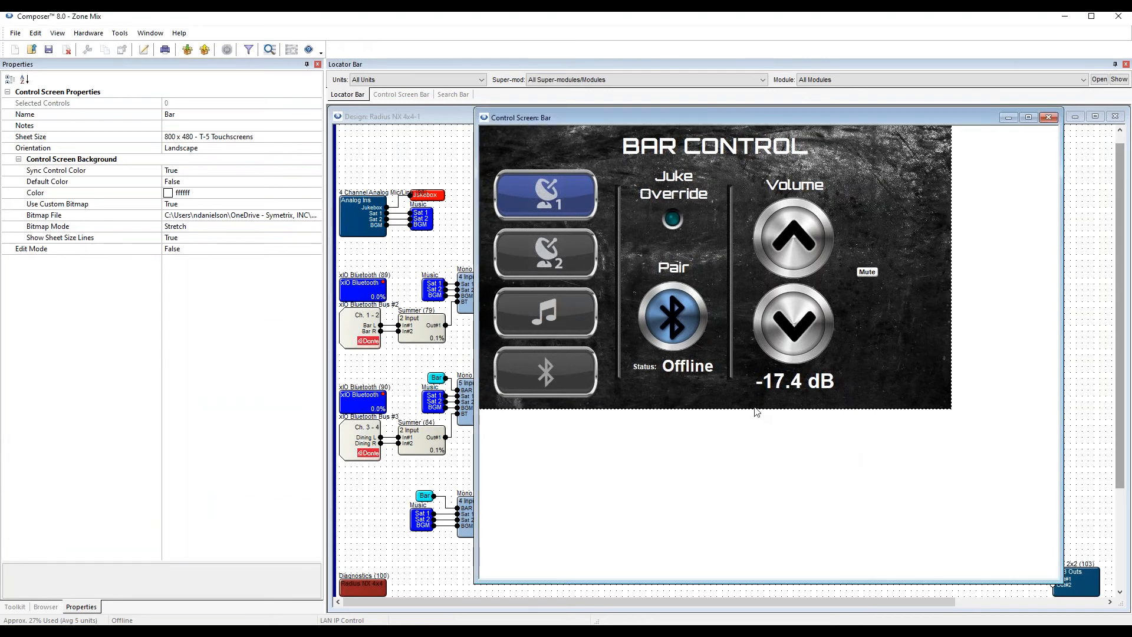
Copy the Master Fader from the Gain module to the Bar control screen and place it below the page at X 370, Y 520.
{"action": "key", "text": "F4"}
{"action": "left_click", "coordinate": [812, 320]}
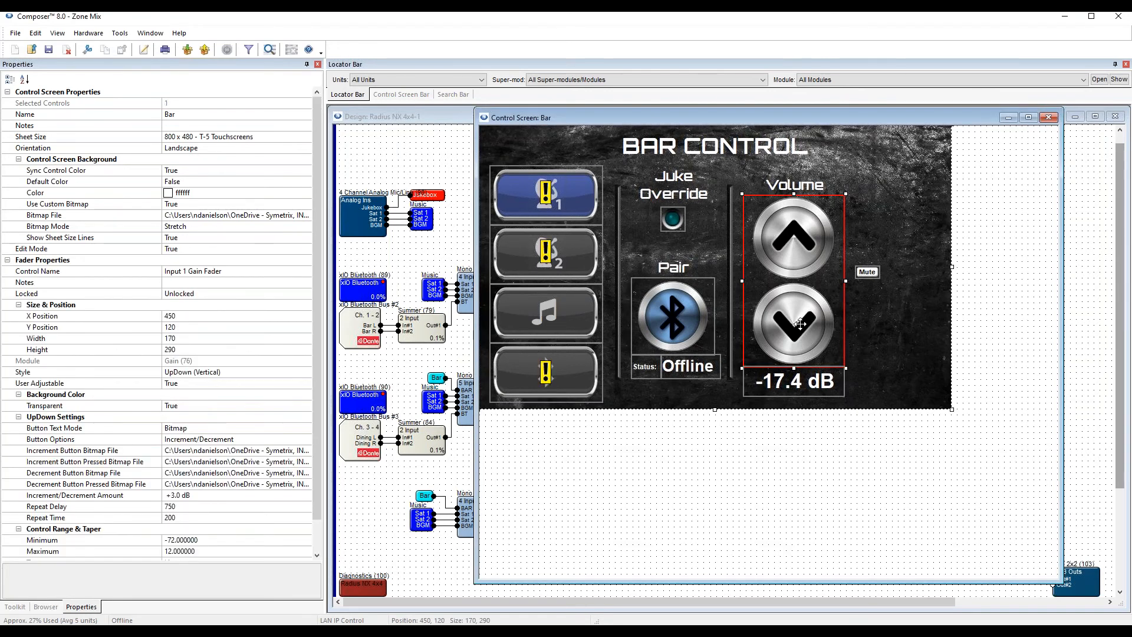
{"action": "left_click", "coordinate": [458, 349]}
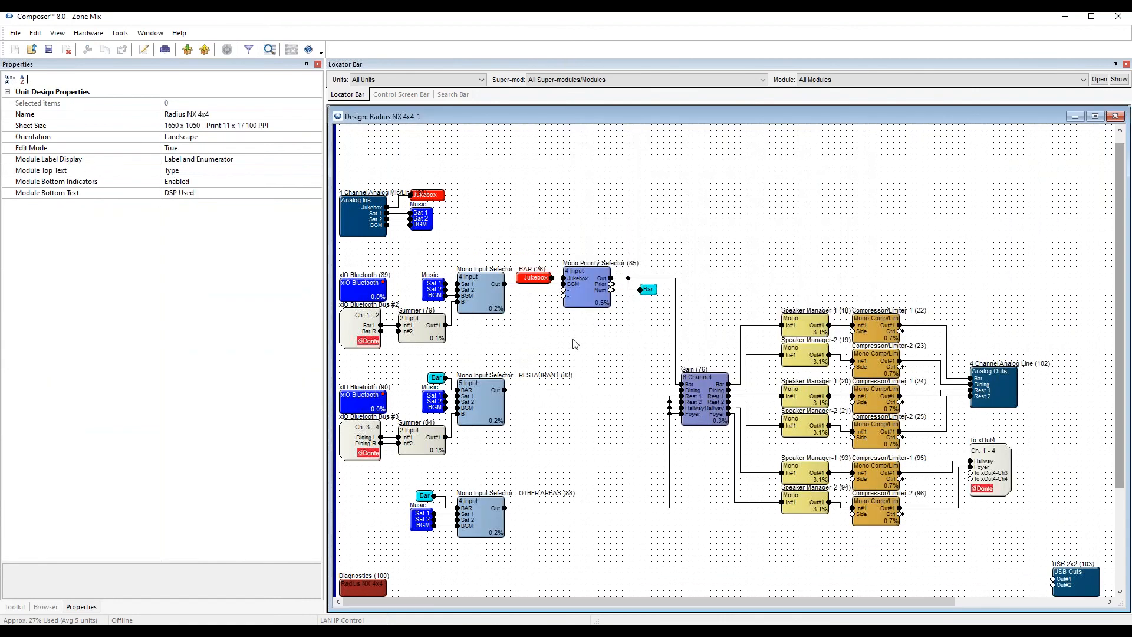
{"action": "double_click", "coordinate": [703, 401]}
{"action": "right_click", "coordinate": [520, 373]}
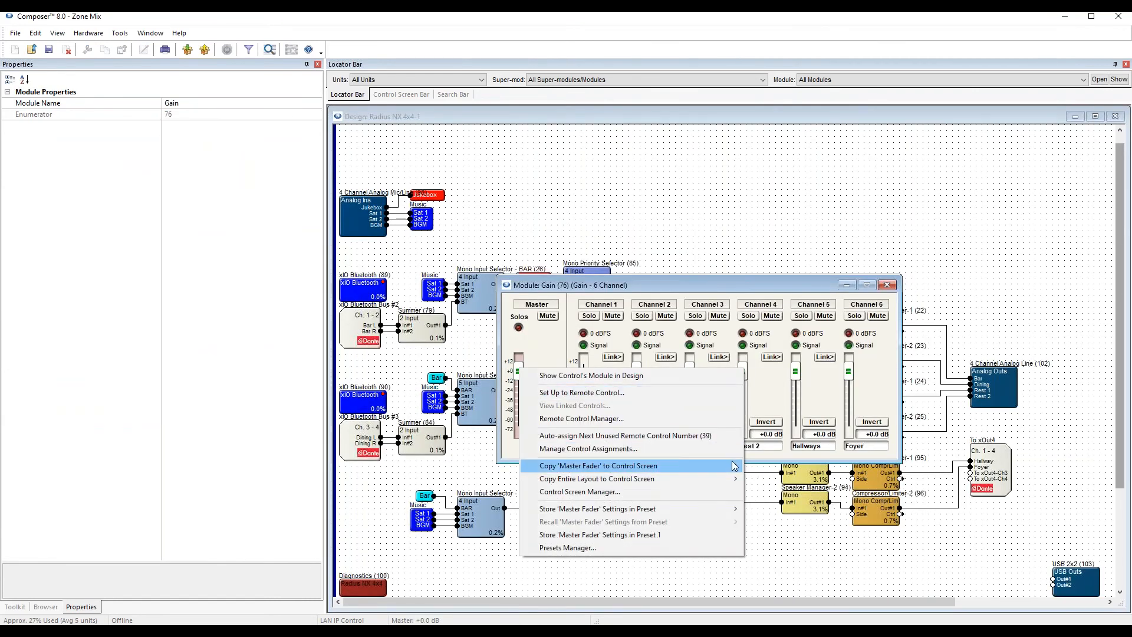
{"action": "mouse_move", "coordinate": [733, 465]}
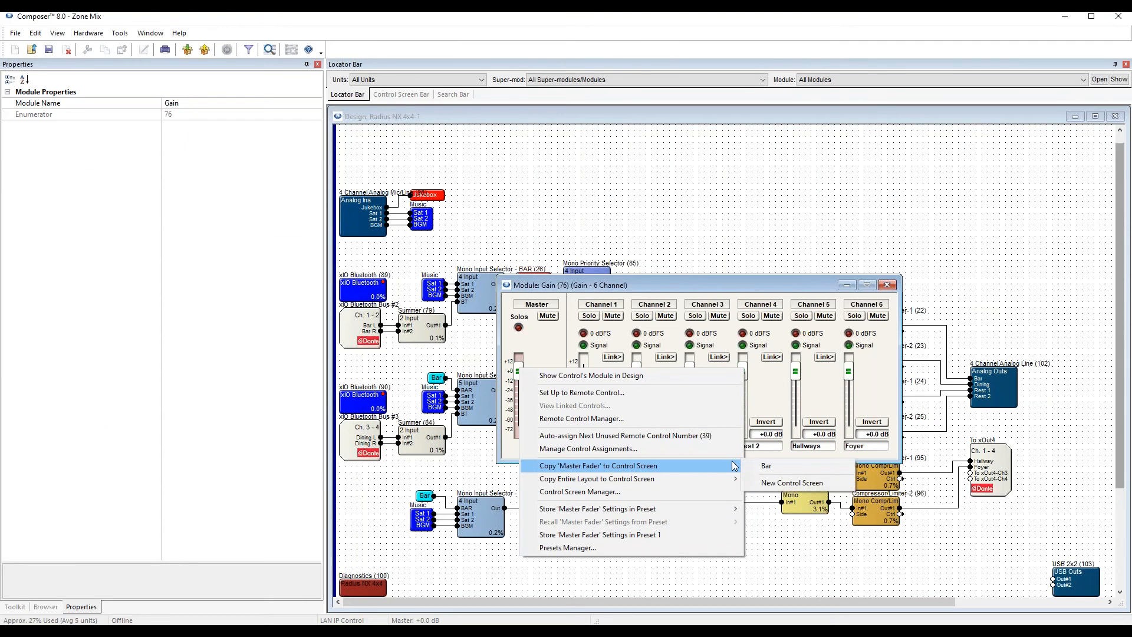
{"action": "left_click", "coordinate": [775, 470]}
{"action": "left_click", "coordinate": [583, 263]}
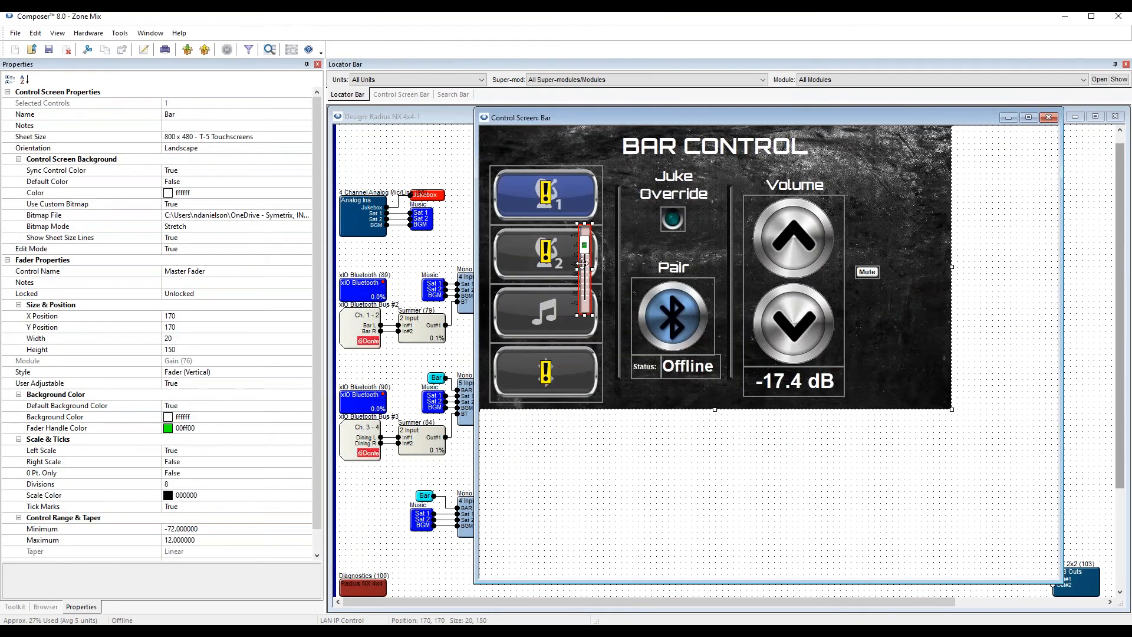
{"action": "left_click_drag", "start_coordinate": [582, 264], "coordinate": [700, 470]}
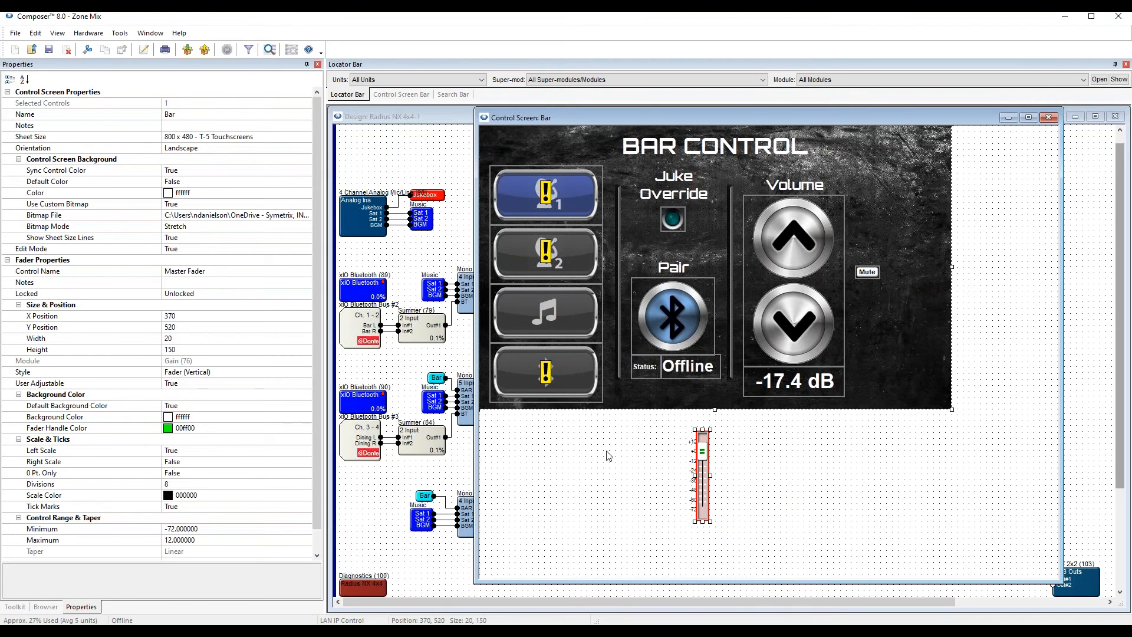
Try the Fader (Horizontal) and Knob styles on the Master Fader.
{"action": "left_click", "coordinate": [127, 372]}
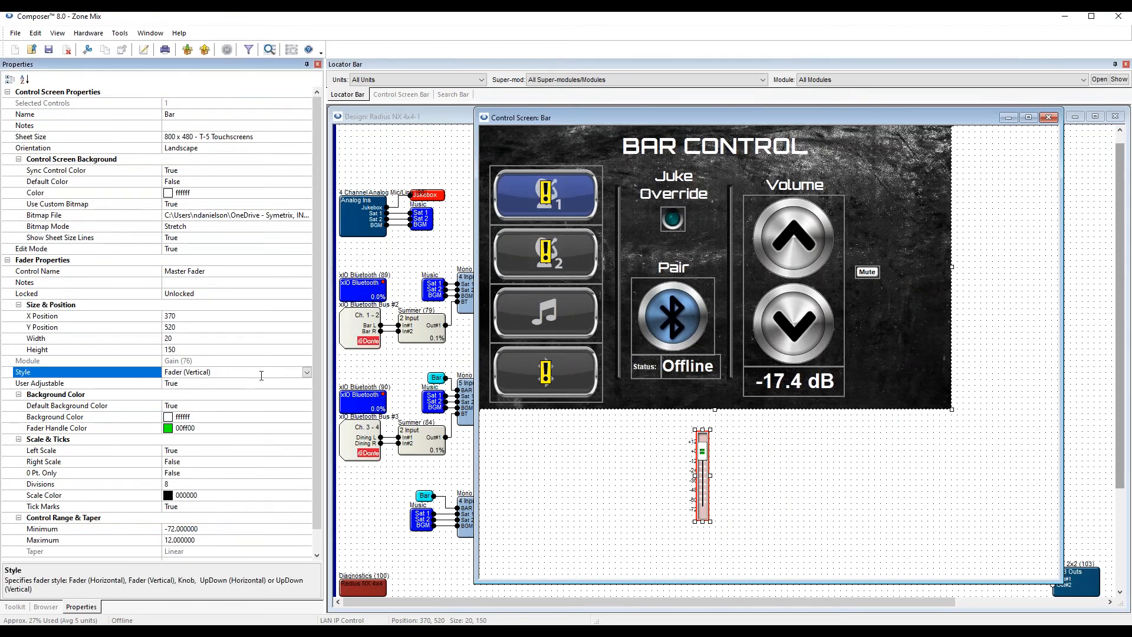
{"action": "left_click", "coordinate": [306, 373]}
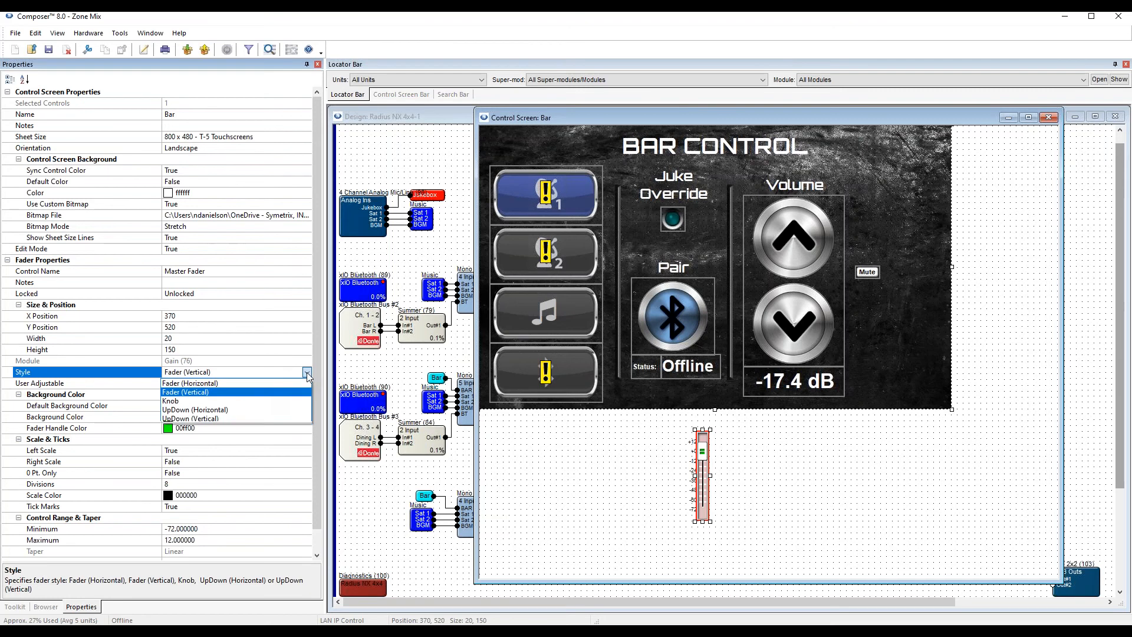
{"action": "left_click", "coordinate": [273, 384]}
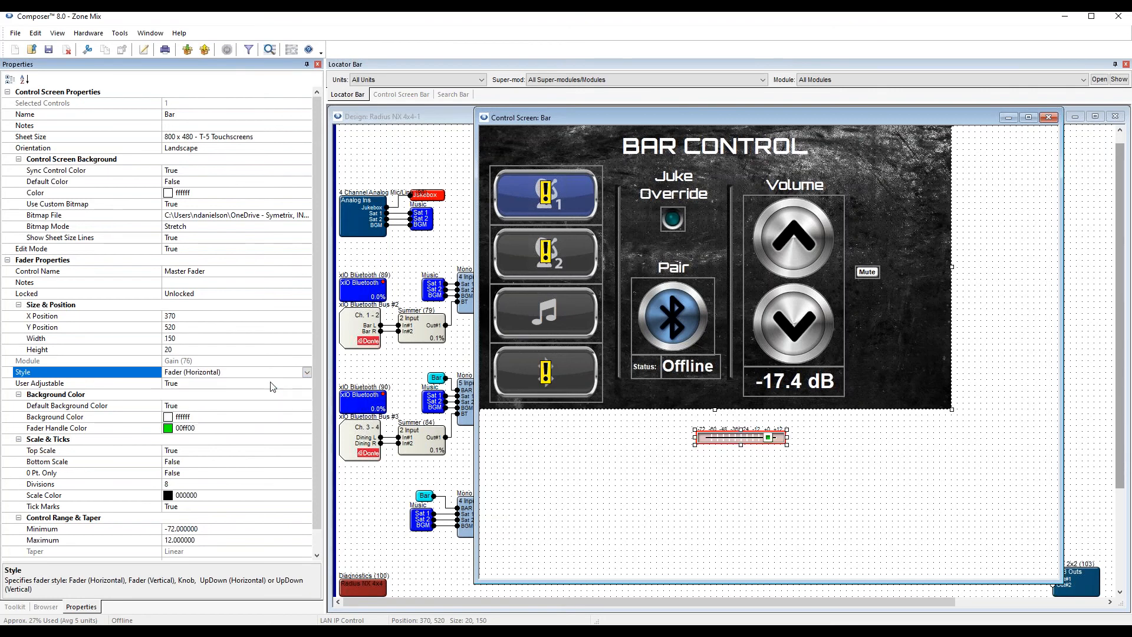
{"action": "left_click", "coordinate": [307, 373]}
{"action": "left_click", "coordinate": [219, 399]}
Set the Master Fader's style to UpDown (Horizontal) and enlarge it to 390 by 180.
{"action": "left_click", "coordinate": [307, 374]}
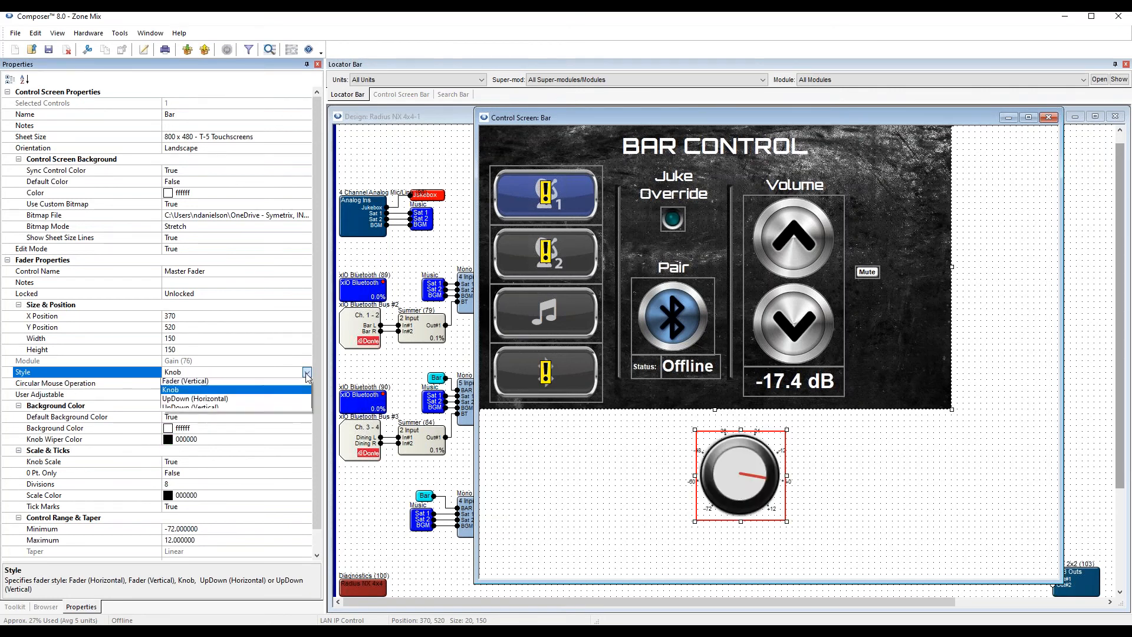
{"action": "left_click", "coordinate": [216, 400]}
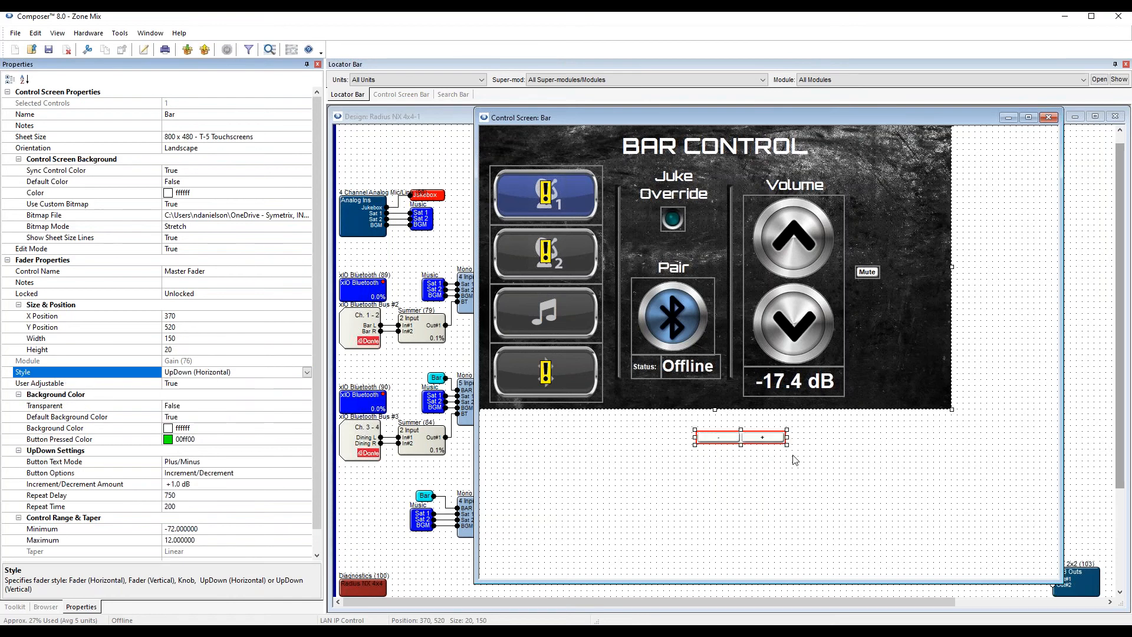
{"action": "left_click_drag", "start_coordinate": [788, 445], "coordinate": [929, 539]}
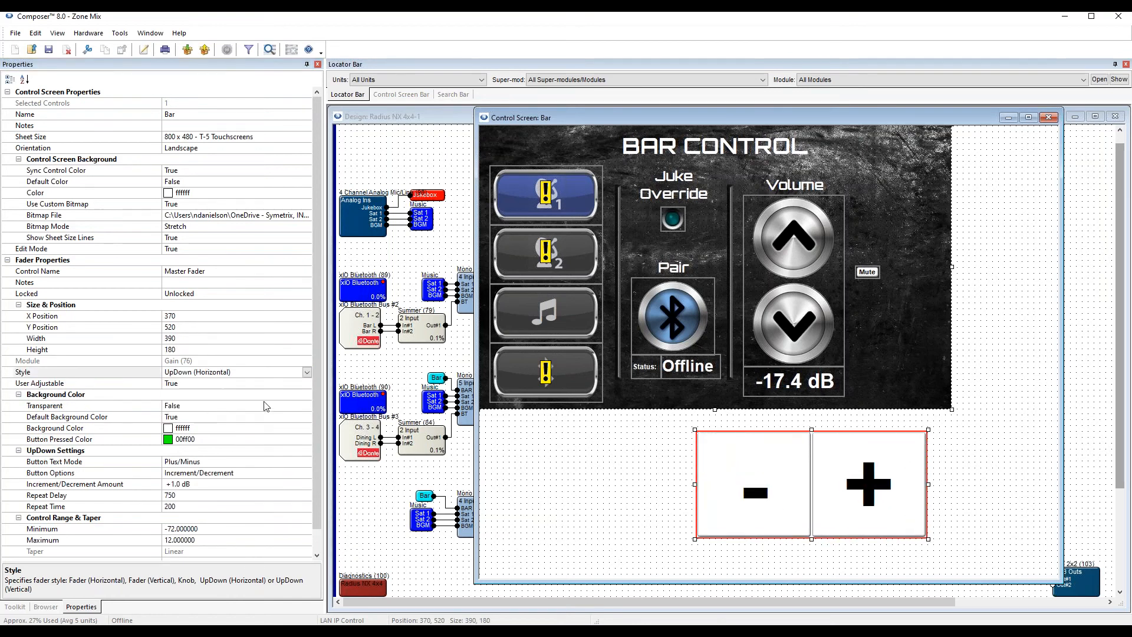
Try the UpDown (Vertical) style on the Master Fader at X 180, Y 330, and delete the fader from the Bar screen.
{"action": "left_click", "coordinate": [308, 374]}
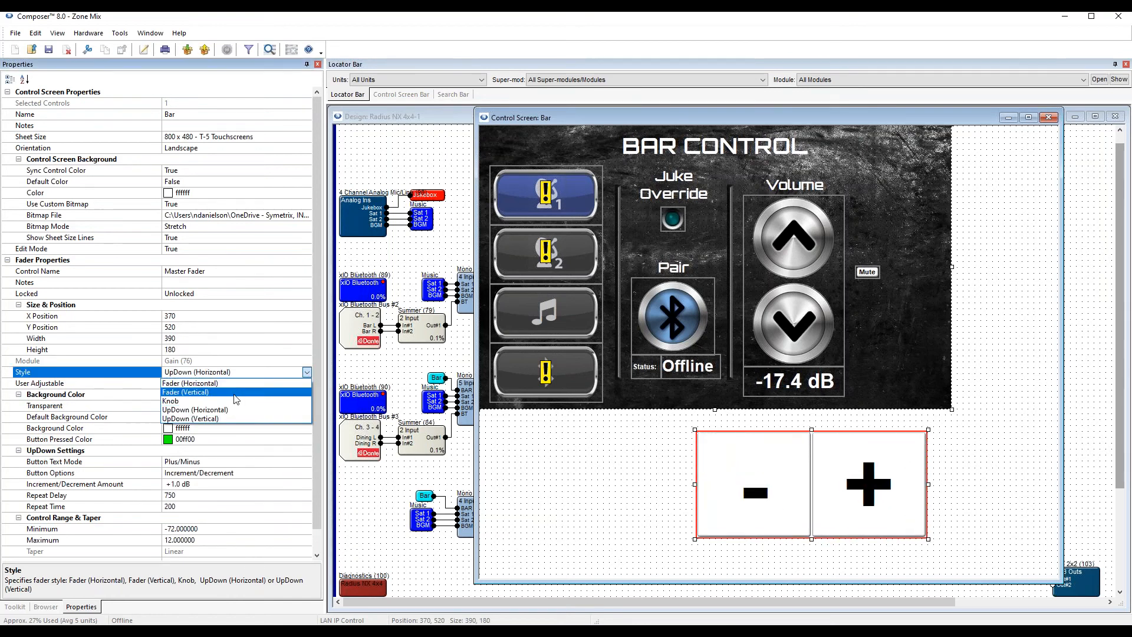
{"action": "left_click", "coordinate": [215, 420]}
{"action": "left_click_drag", "start_coordinate": [743, 527], "coordinate": [596, 383]}
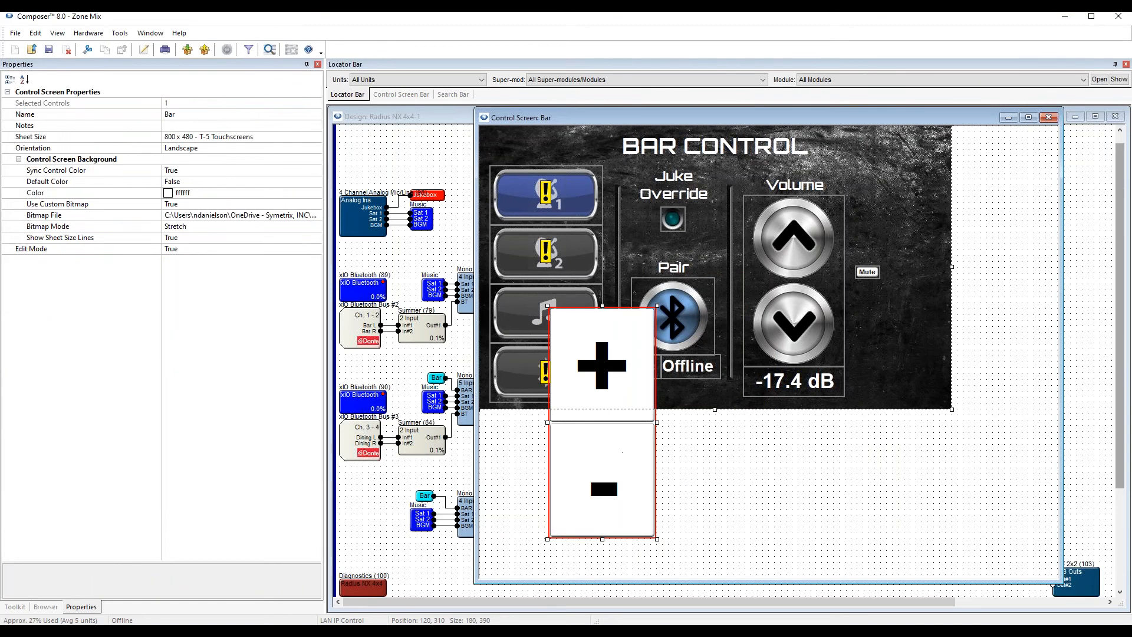
{"action": "left_click_drag", "start_coordinate": [612, 454], "coordinate": [648, 466]}
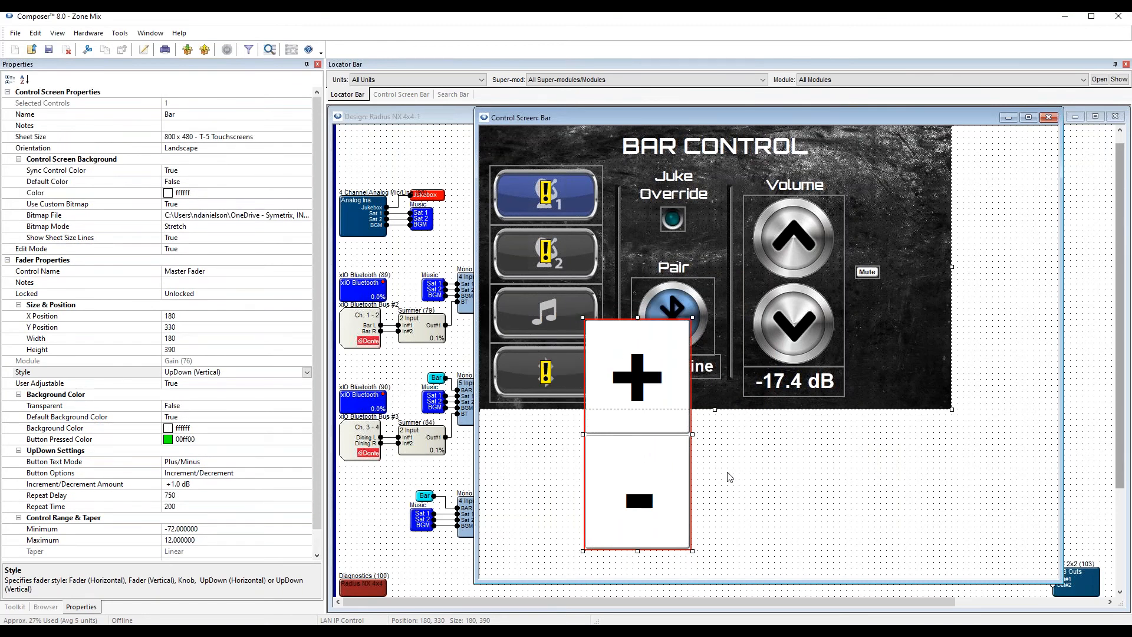
{"action": "key", "text": "Delete"}
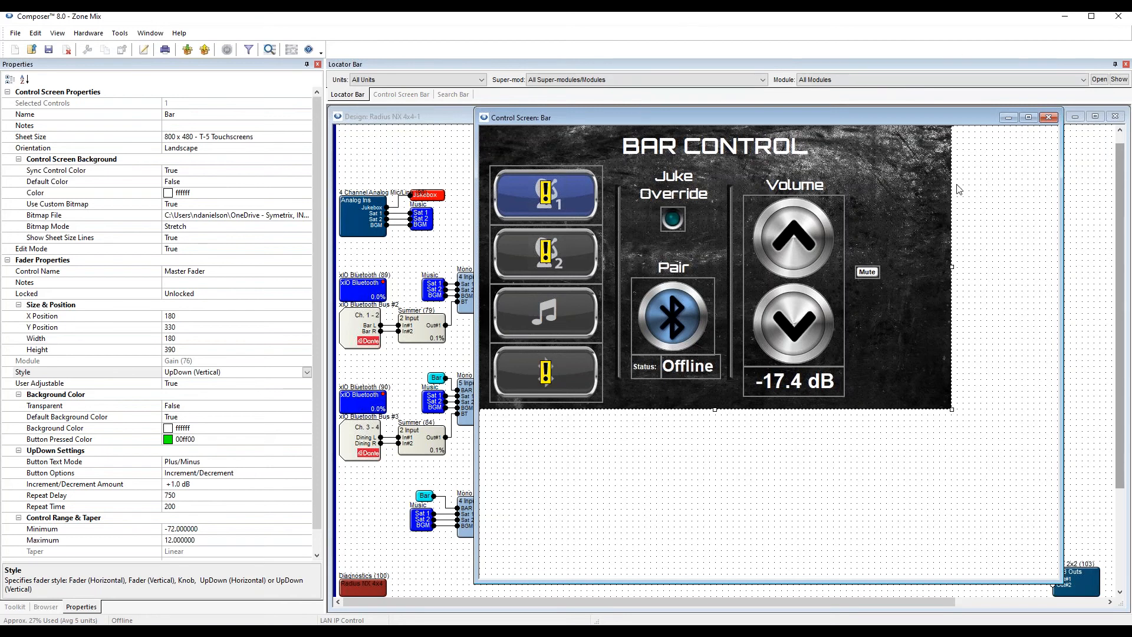
{"action": "key", "text": "alt+Tab"}
Enlarge the Mute button to 90 by 80 at X 610, Y 230, and set its display type to Symbol.
{"action": "mouse_move", "coordinate": [867, 272]}
{"action": "left_mouse_down"}
{"action": "mouse_move", "coordinate": [851, 272]}
{"action": "mouse_move", "coordinate": [889, 313]}
{"action": "mouse_move", "coordinate": [865, 288]}
{"action": "left_mouse_up"}
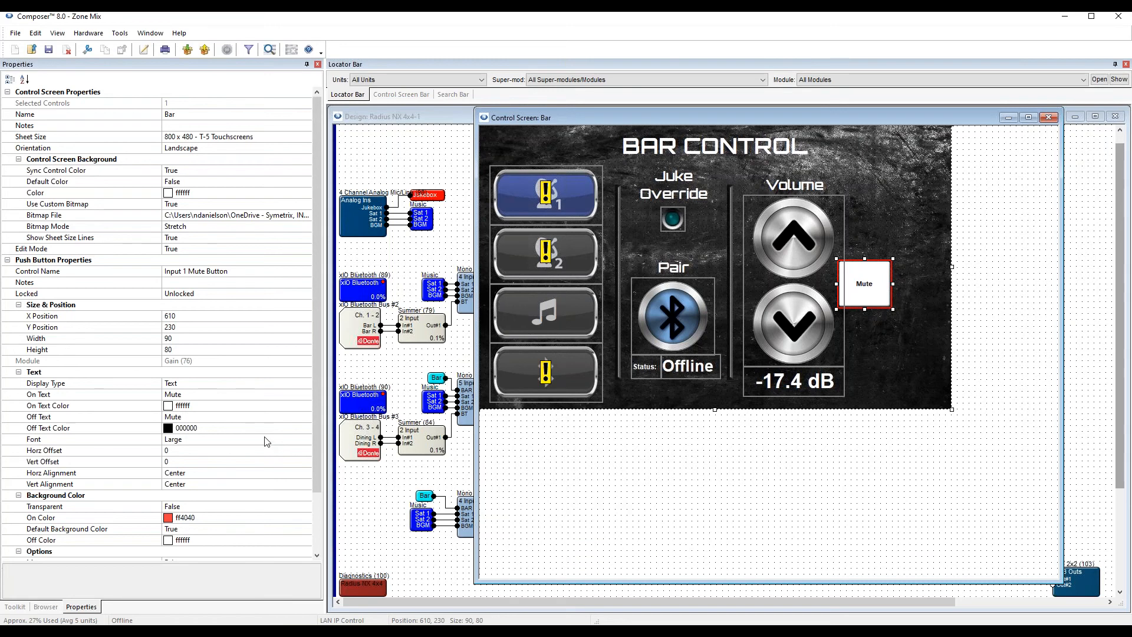
{"action": "left_click", "coordinate": [120, 385]}
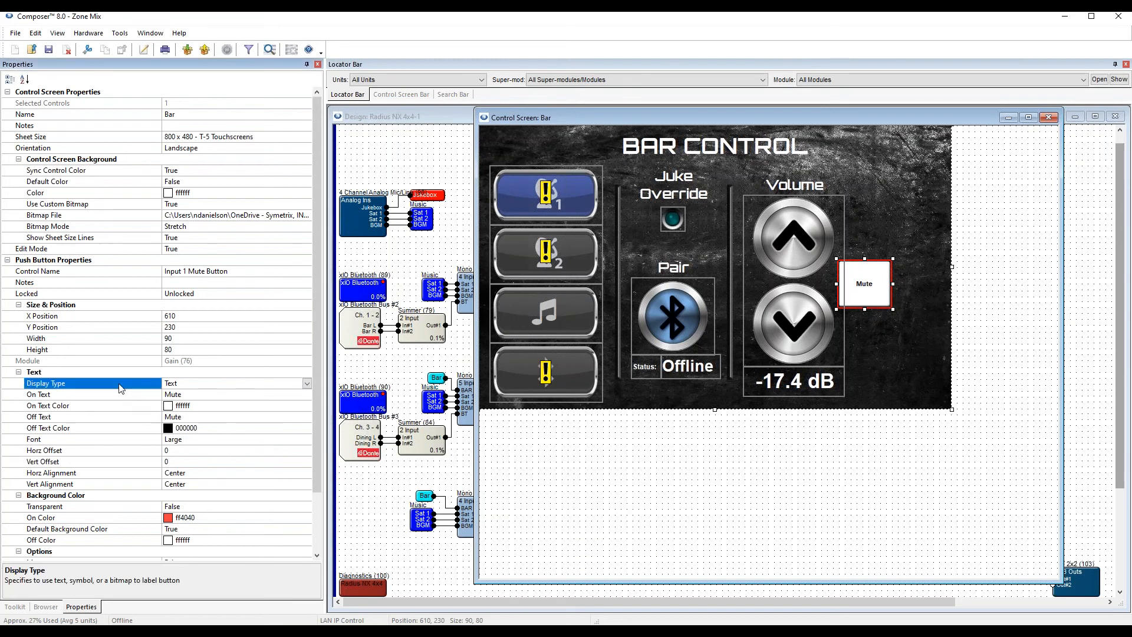
{"action": "left_click", "coordinate": [307, 384]}
{"action": "left_click", "coordinate": [255, 405]}
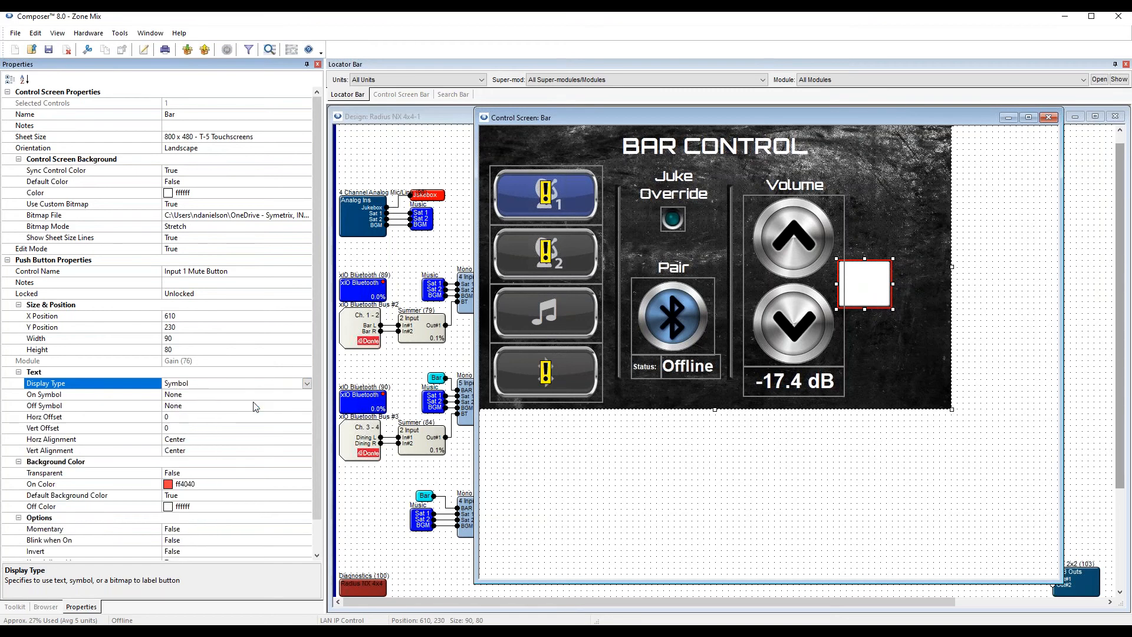
Begin an image import into custom symbol slot 8 for the Mute button's On Symbol, browsing to the Speaker folder in Buttons_Aluminum_Round.
{"action": "left_click", "coordinate": [113, 397]}
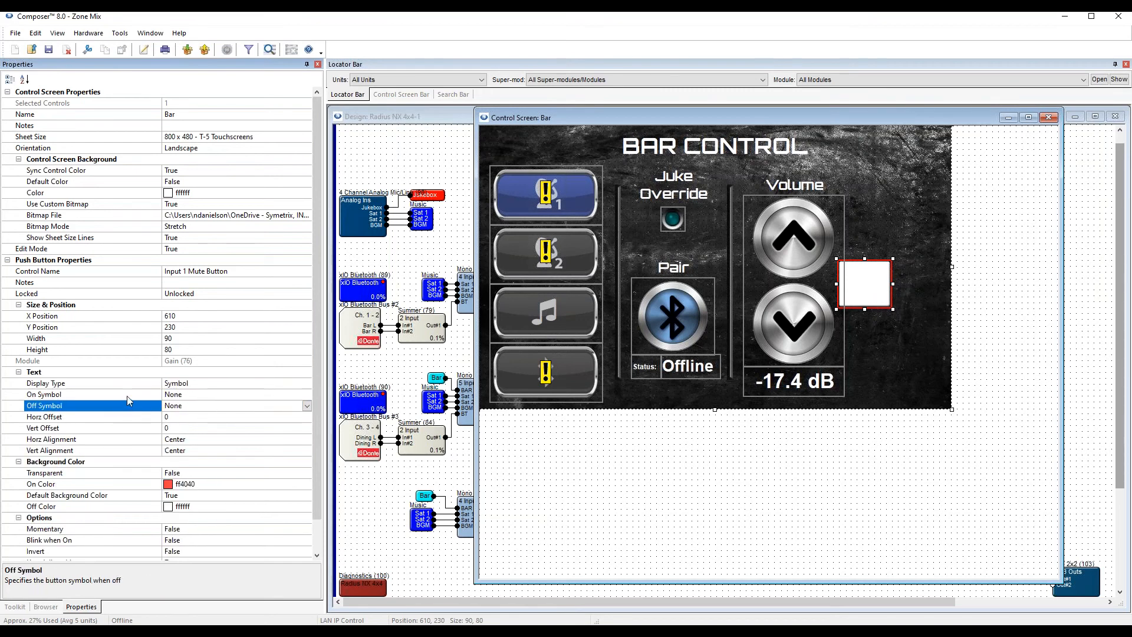
{"action": "left_click", "coordinate": [307, 394]}
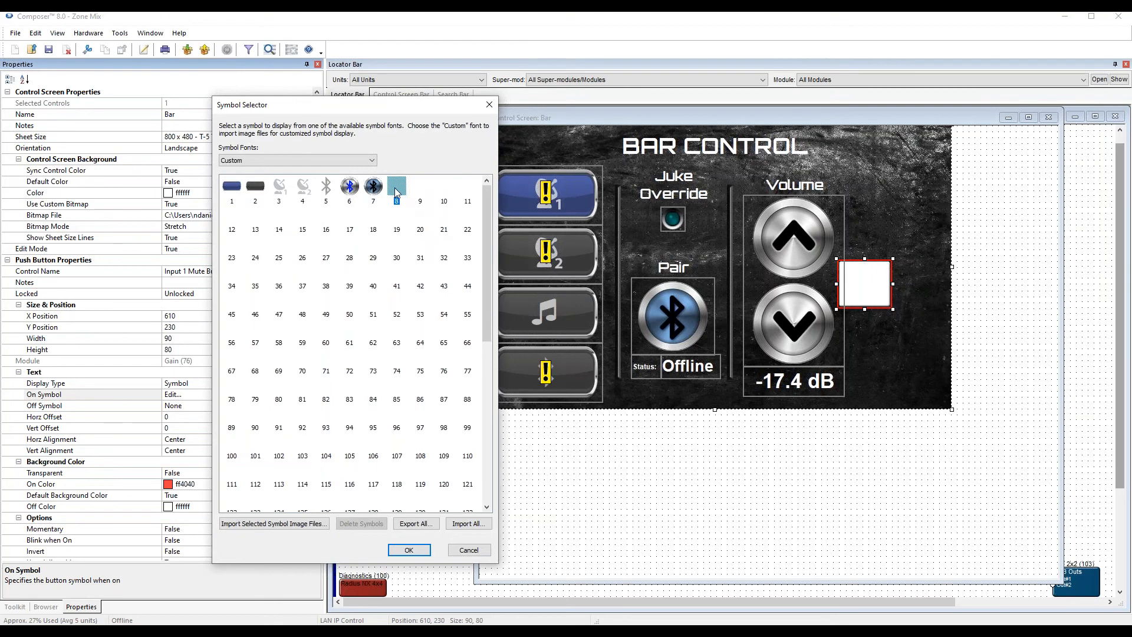
{"action": "left_click", "coordinate": [283, 525]}
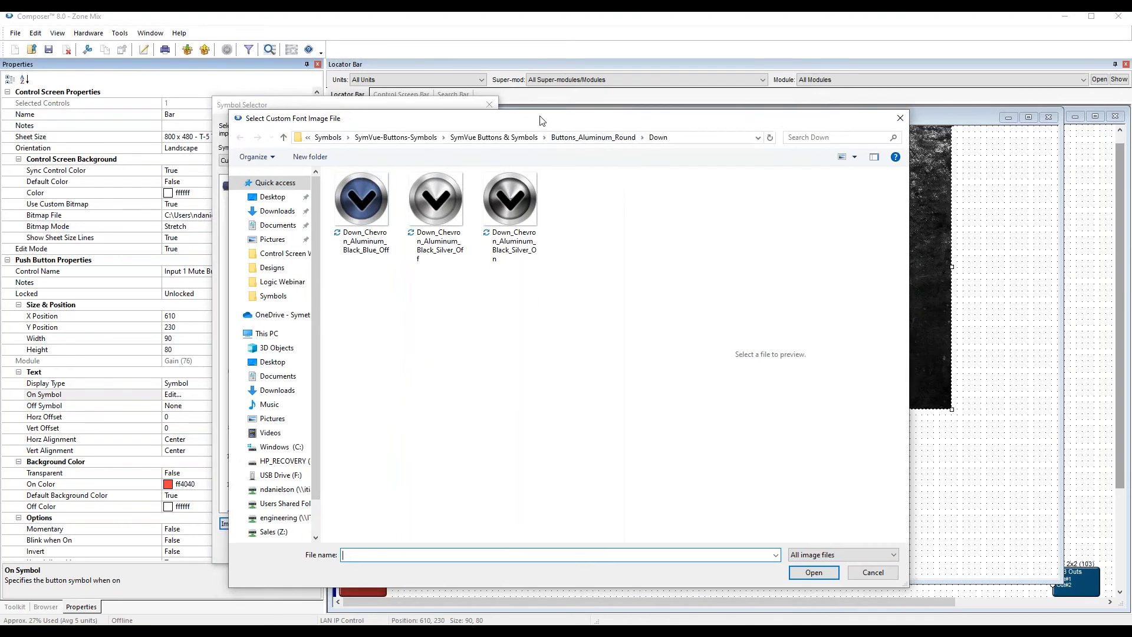
{"action": "left_click", "coordinate": [525, 134]}
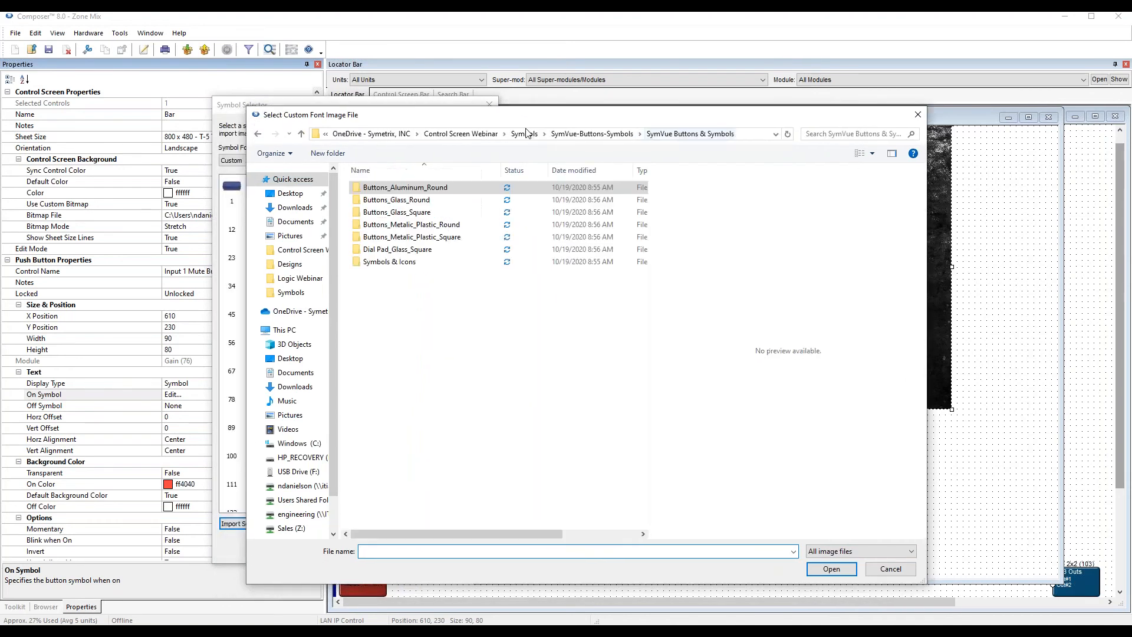
{"action": "double_click", "coordinate": [406, 188]}
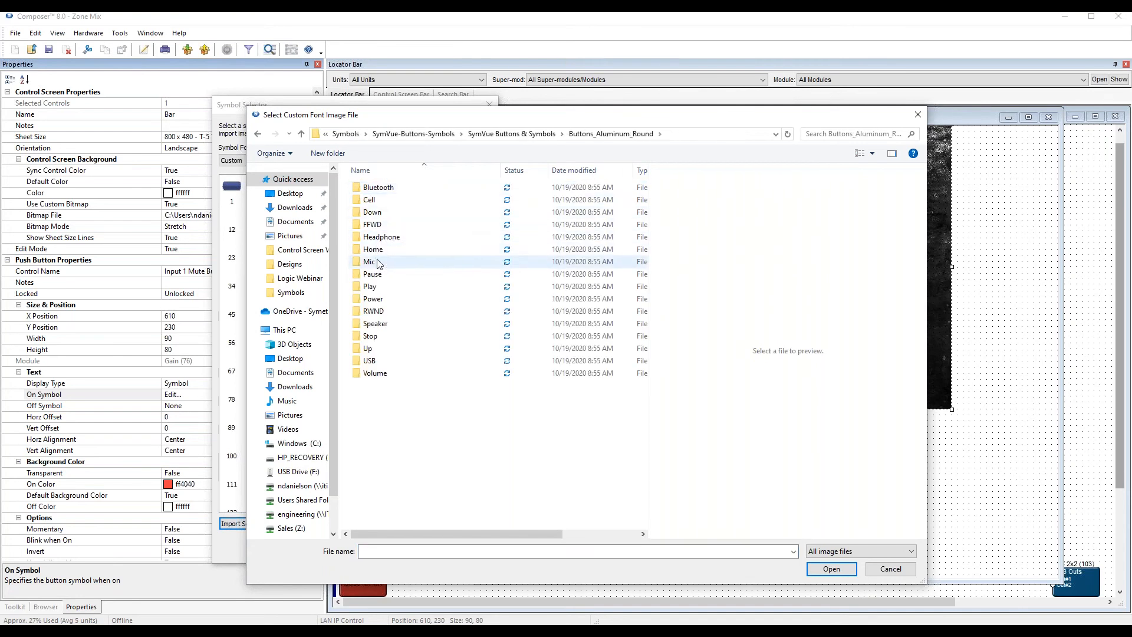
{"action": "double_click", "coordinate": [374, 324]}
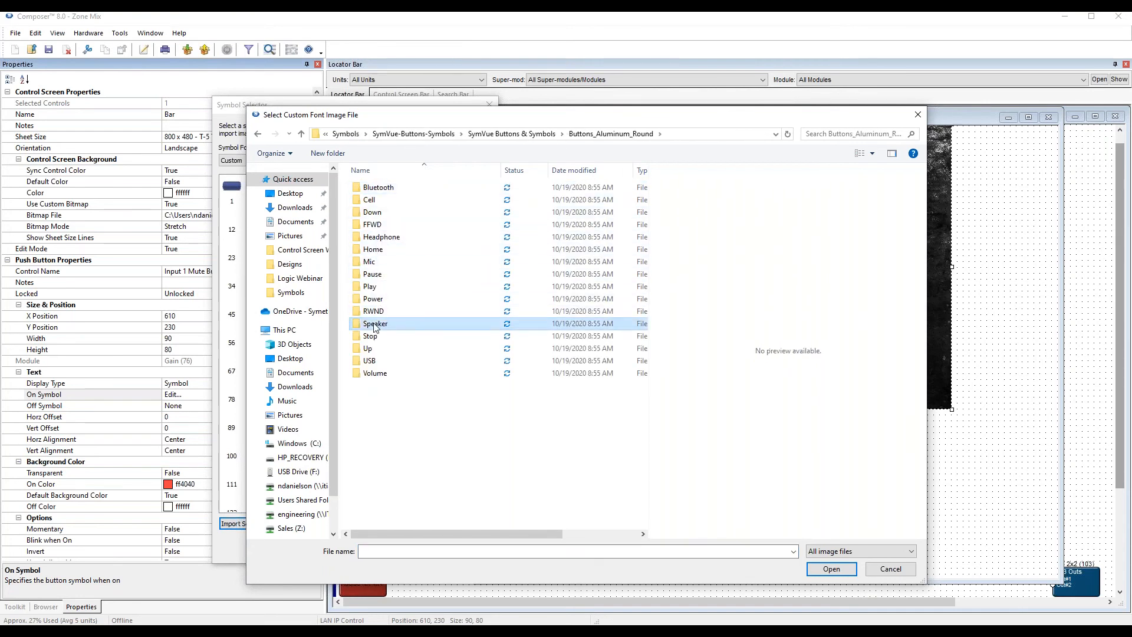
Examine the Speaker image files and try different icon sizes to preview the available button images.
{"action": "left_click", "coordinate": [447, 194]}
{"action": "left_click", "coordinate": [451, 284]}
{"action": "left_click", "coordinate": [461, 205]}
{"action": "left_click", "coordinate": [528, 202]}
{"action": "left_click", "coordinate": [614, 209]}
{"action": "left_click", "coordinate": [603, 292]}
{"action": "left_click", "coordinate": [386, 375]}
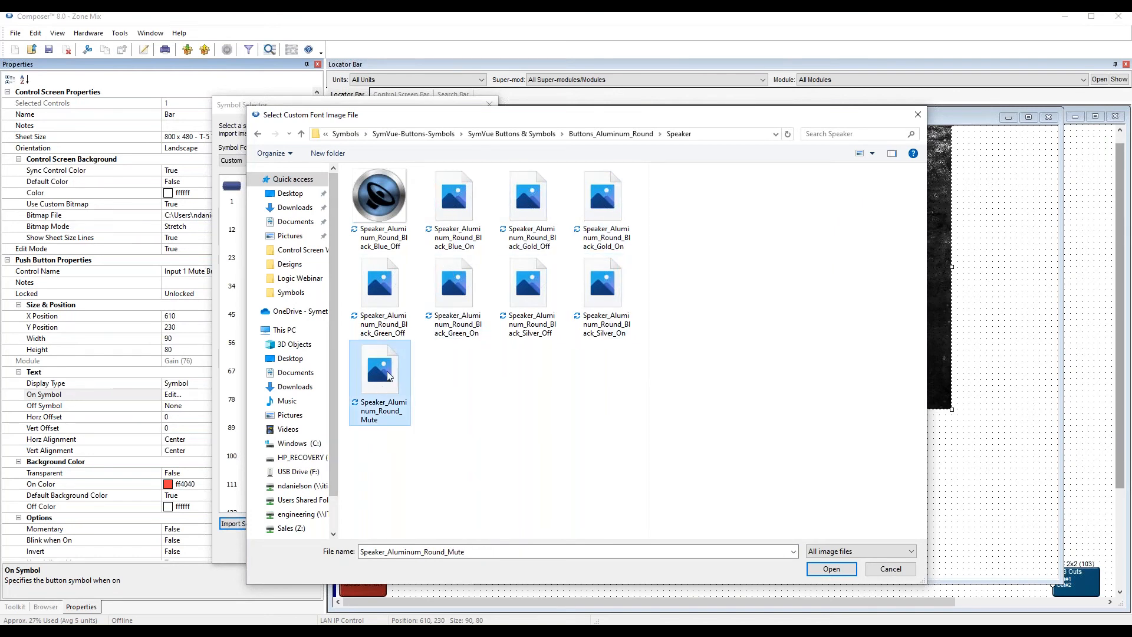
{"action": "left_click", "coordinate": [873, 153]}
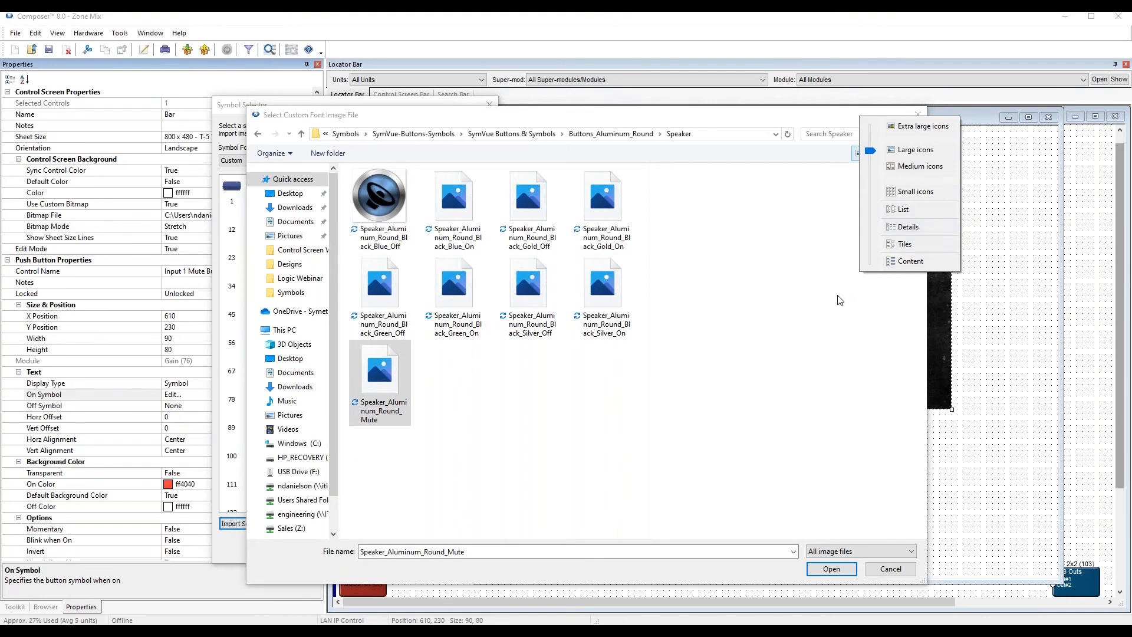
{"action": "left_click", "coordinate": [908, 126]}
{"action": "left_click", "coordinate": [872, 153]}
{"action": "left_click", "coordinate": [896, 177]}
{"action": "left_click", "coordinate": [896, 160]}
{"action": "left_click", "coordinate": [896, 160]}
{"action": "left_click", "coordinate": [472, 223]}
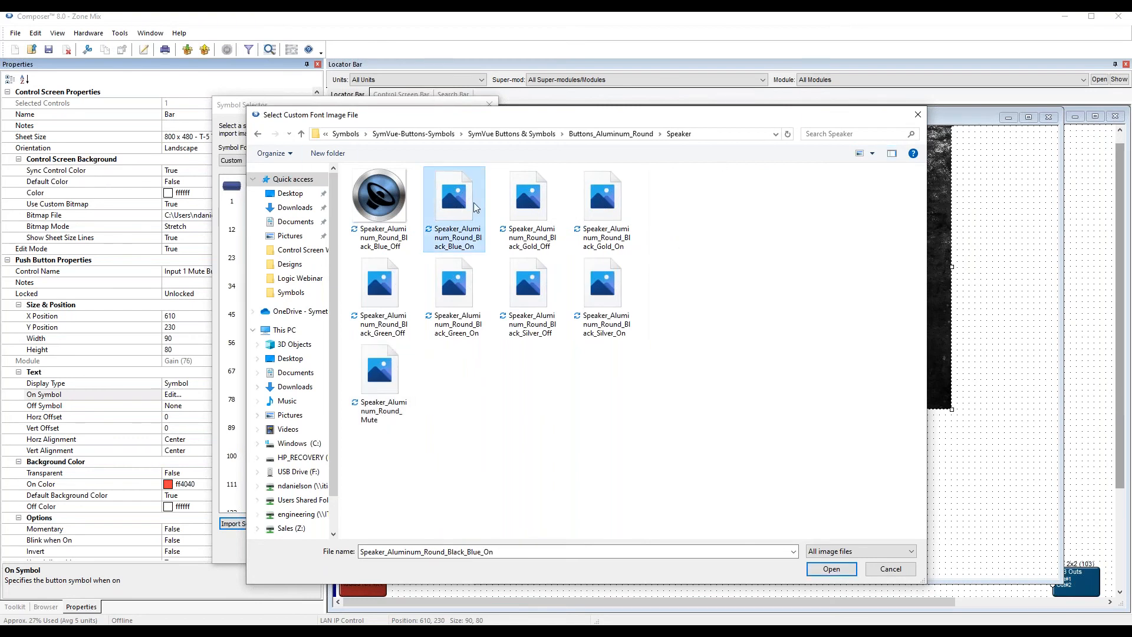
{"action": "left_click", "coordinate": [542, 213]}
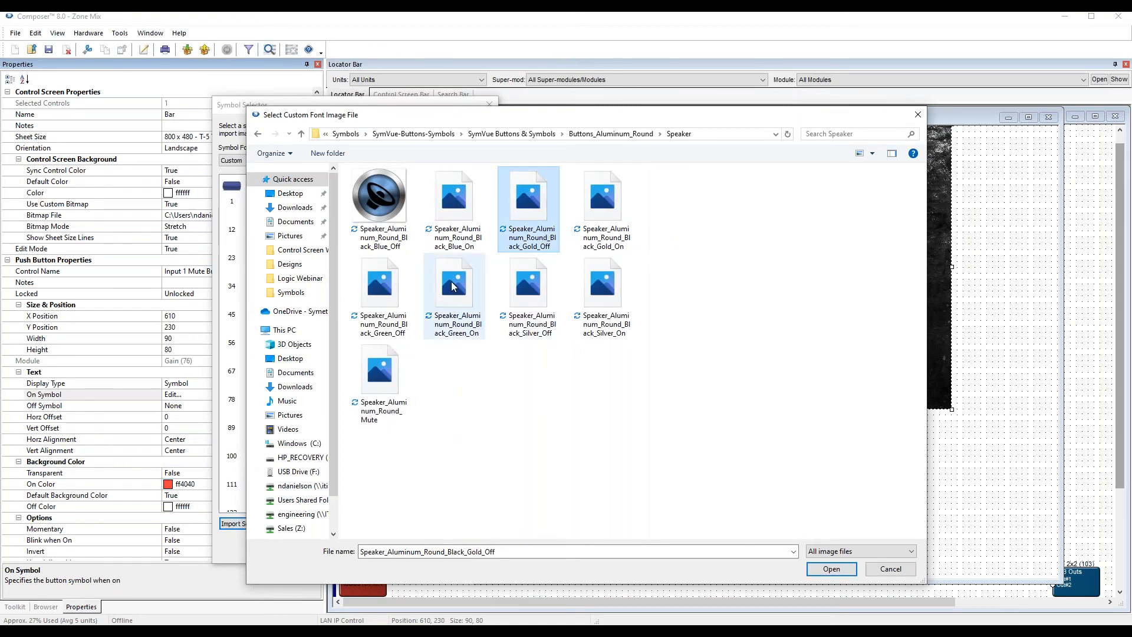
{"action": "left_click", "coordinate": [453, 287]}
{"action": "left_click", "coordinate": [463, 239]}
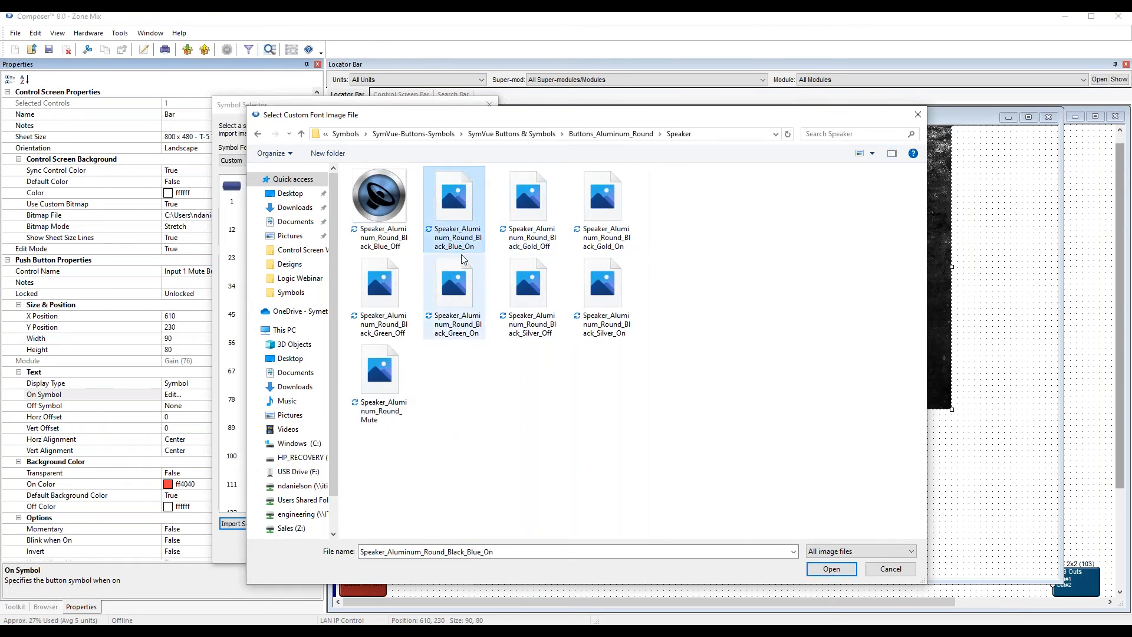
{"action": "left_click", "coordinate": [375, 277]}
Import Speaker_Aluminum_Round_Mute into custom symbol slot 8 and accept the Speaker folder as the default location.
{"action": "left_click", "coordinate": [378, 387]}
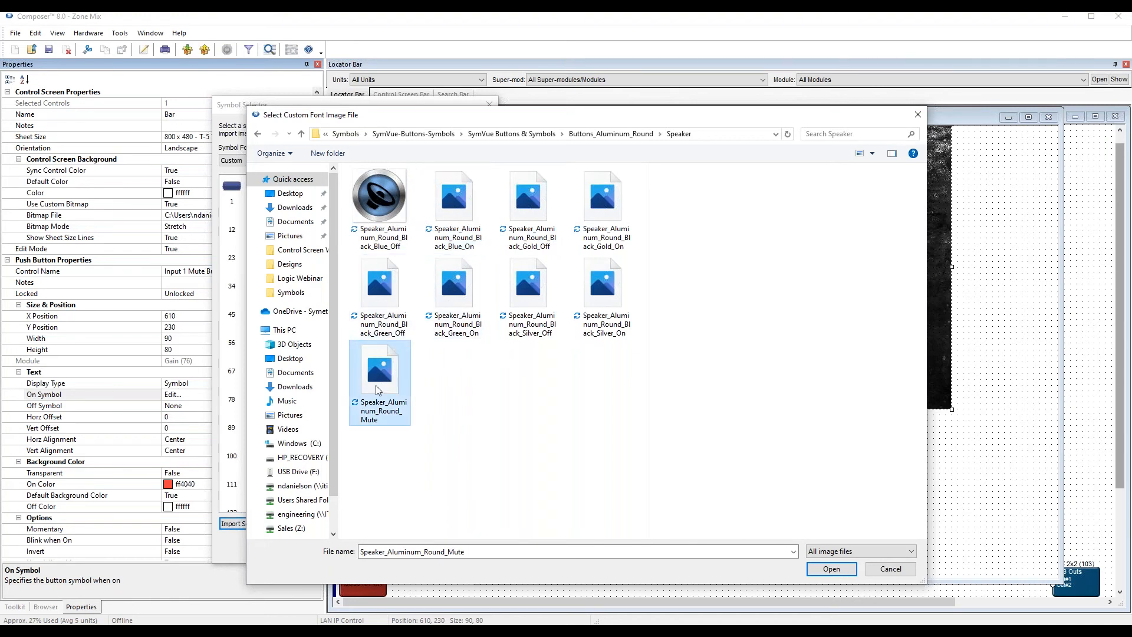
{"action": "double_click", "coordinate": [389, 420]}
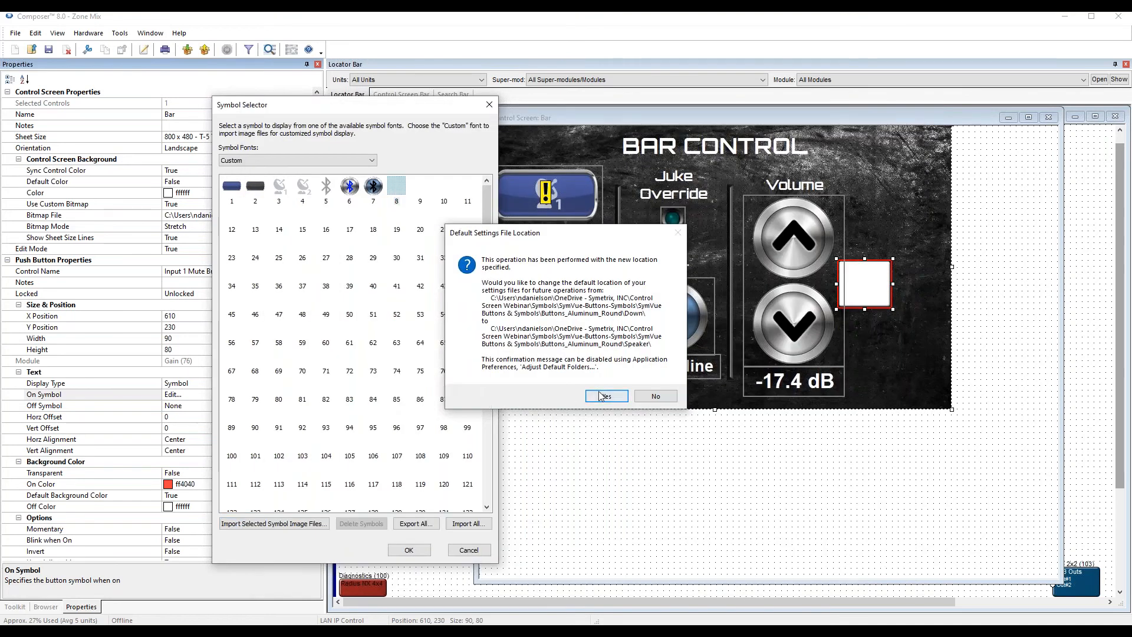
{"action": "left_click", "coordinate": [602, 396]}
Import Speaker_Aluminum_Round_Black_Silver_Off into custom symbol slot 9.
{"action": "left_click", "coordinate": [425, 188]}
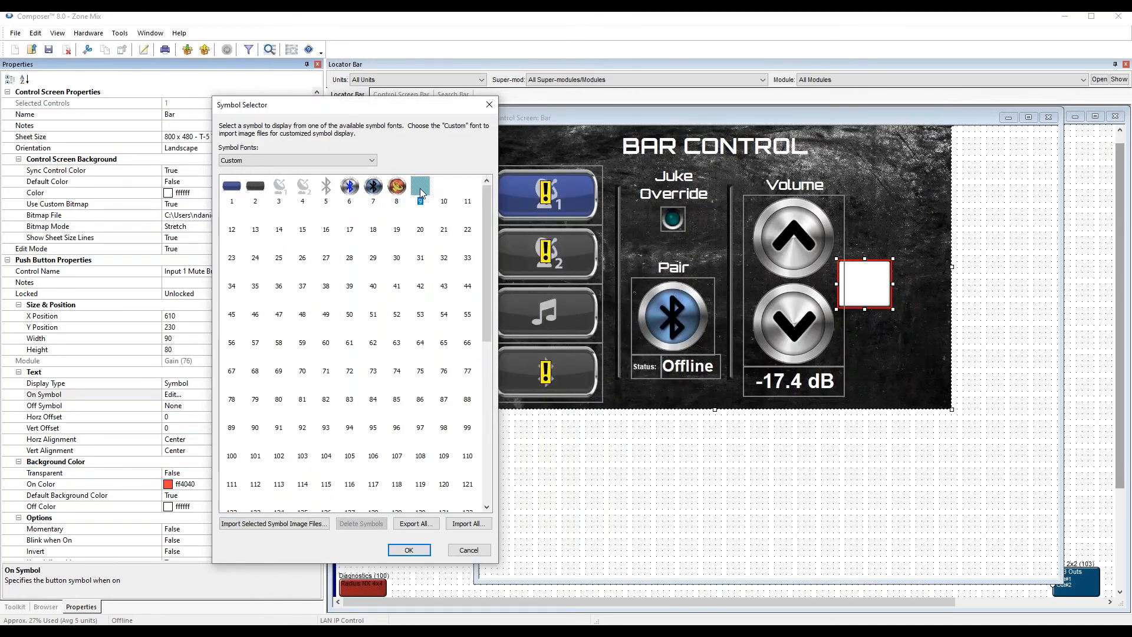
{"action": "left_click", "coordinate": [247, 524]}
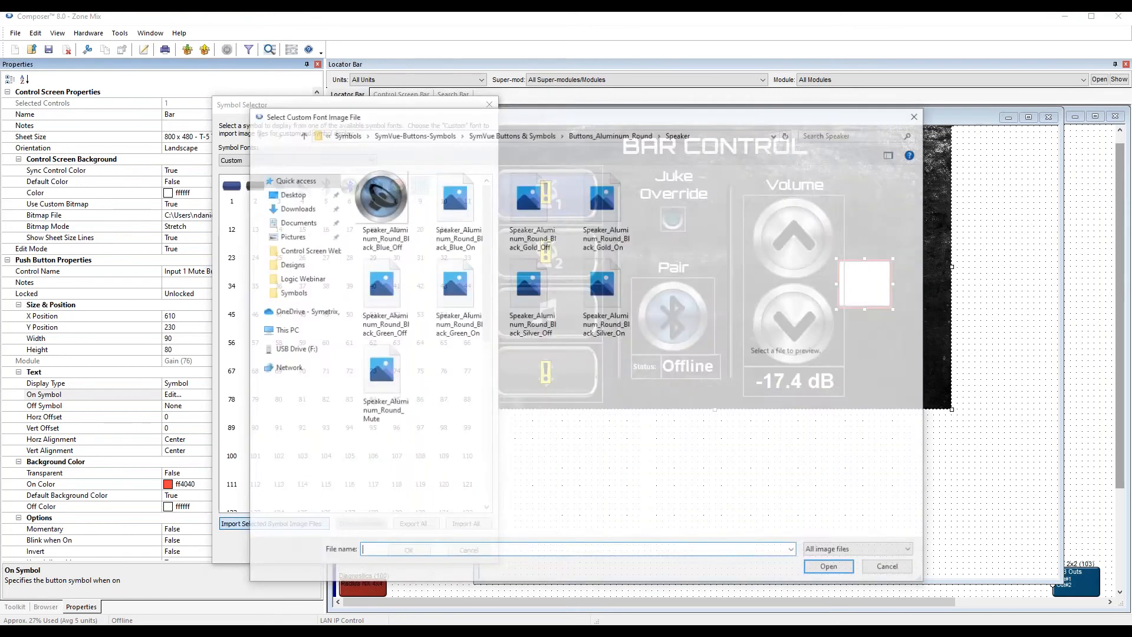
{"action": "left_click", "coordinate": [460, 199]}
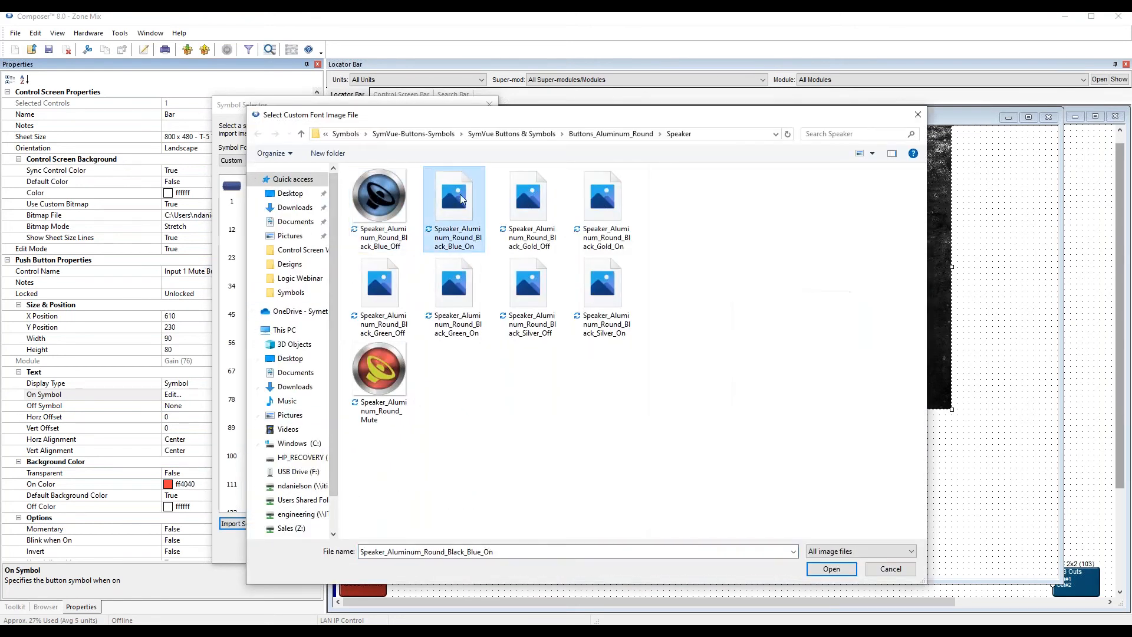
{"action": "left_click", "coordinate": [531, 208]}
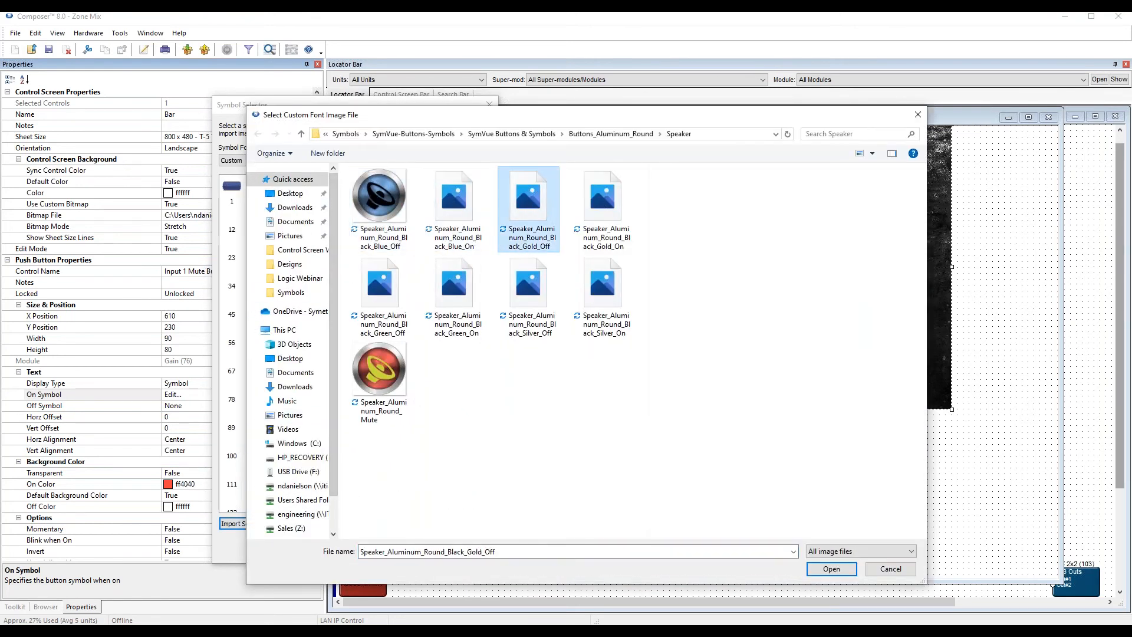
{"action": "left_click", "coordinate": [612, 214]}
{"action": "left_click", "coordinate": [607, 301]}
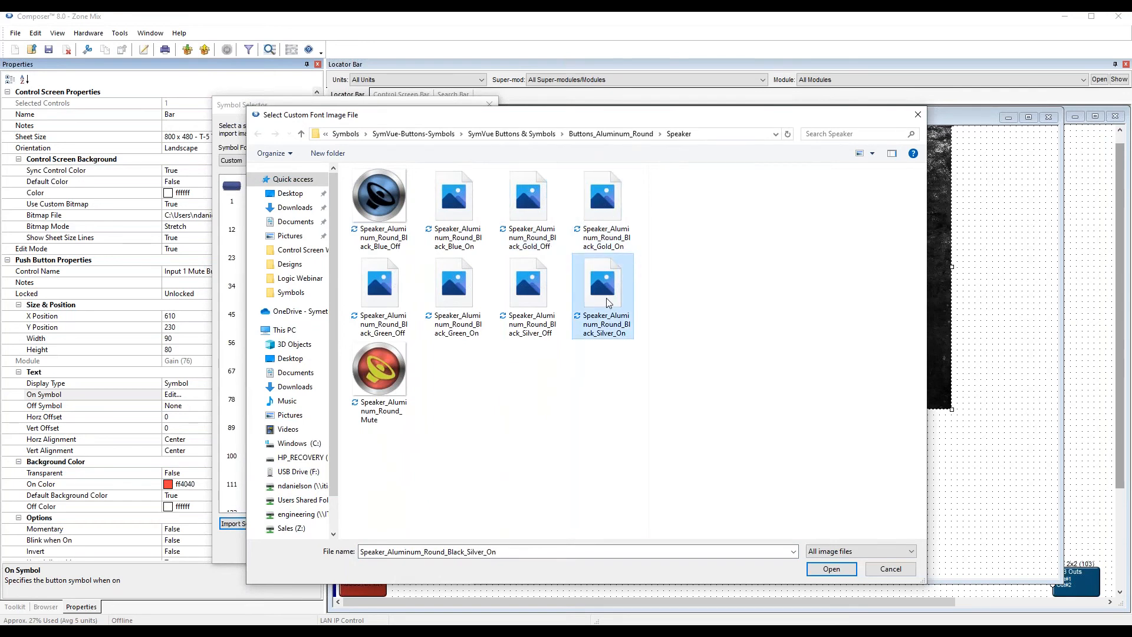
{"action": "left_click", "coordinate": [541, 294]}
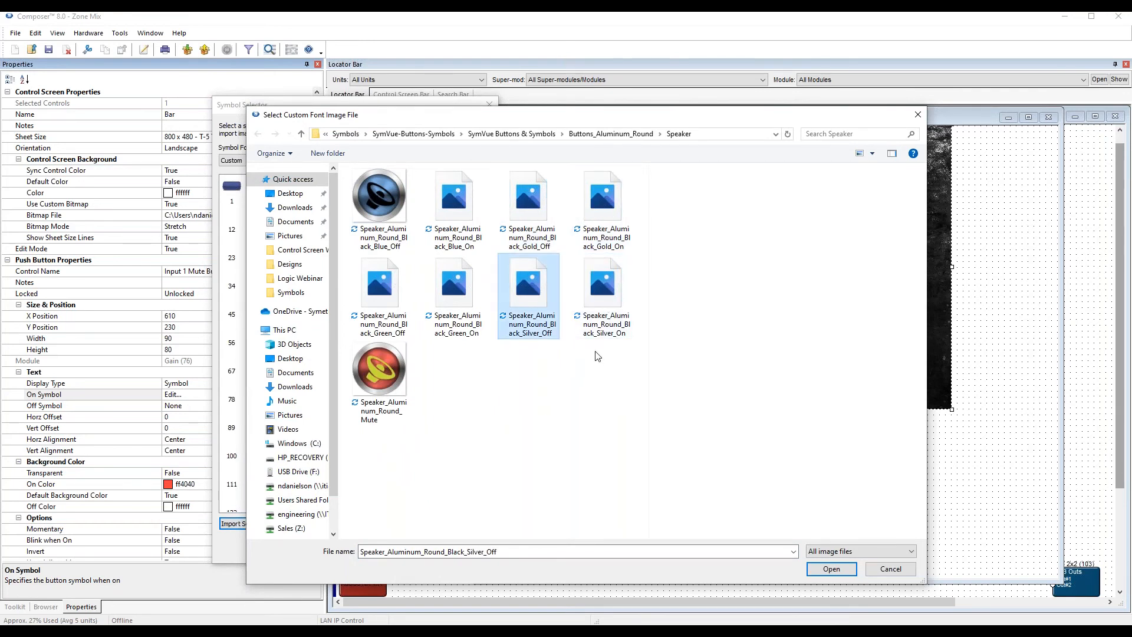
{"action": "left_click", "coordinate": [830, 569]}
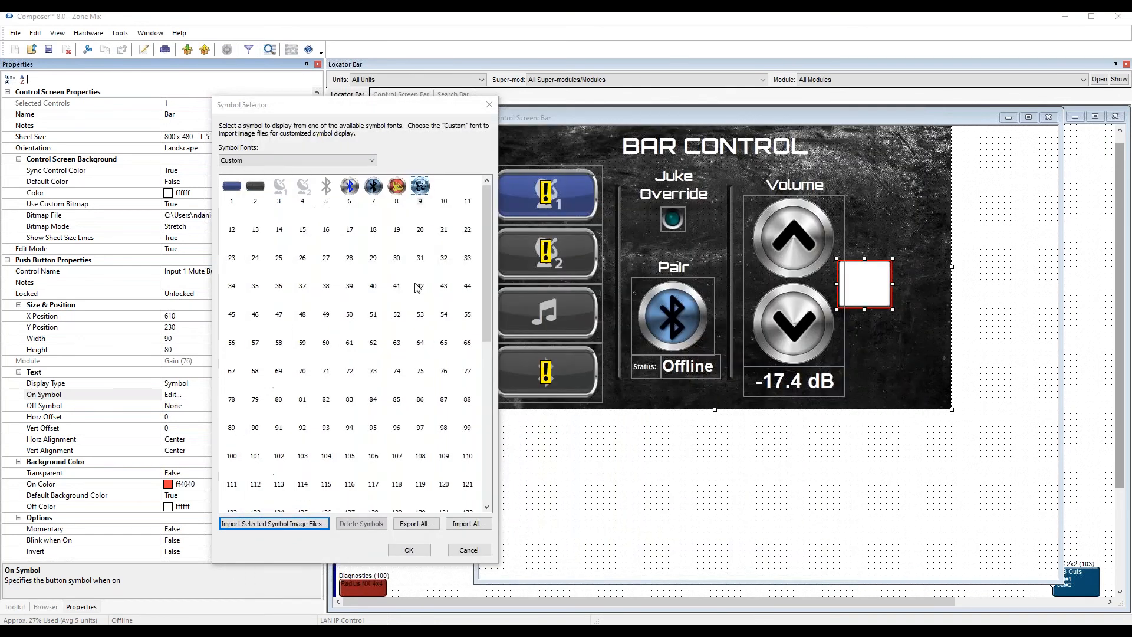
Assign the red speaker mute image, custom symbol 8, as the Mute button's On Symbol.
{"action": "left_click", "coordinate": [422, 190]}
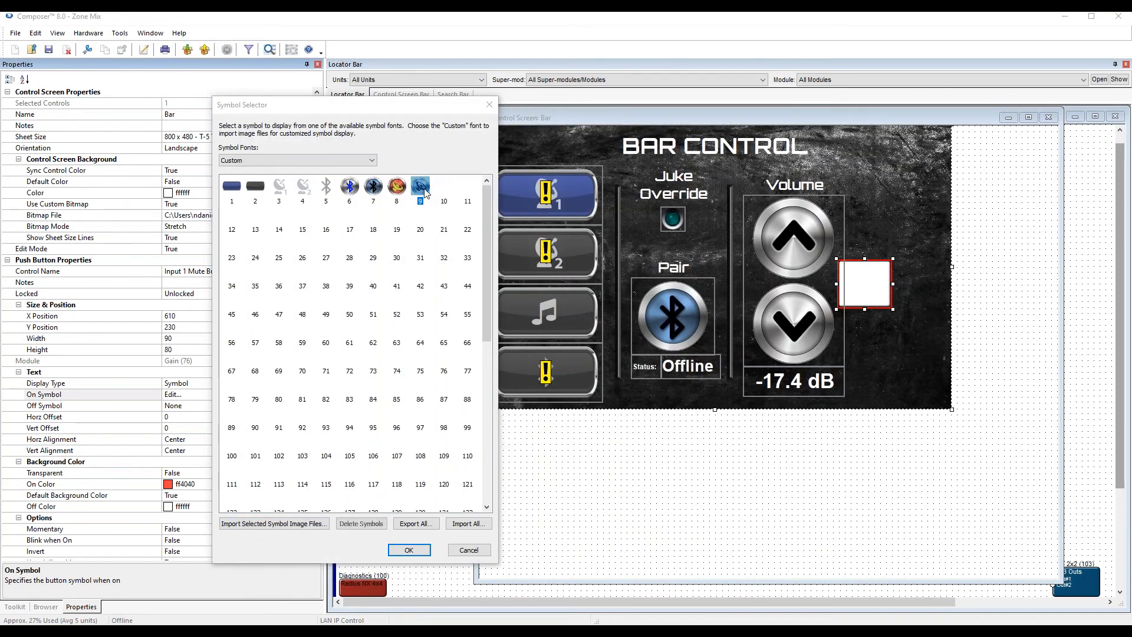
{"action": "left_click", "coordinate": [396, 187]}
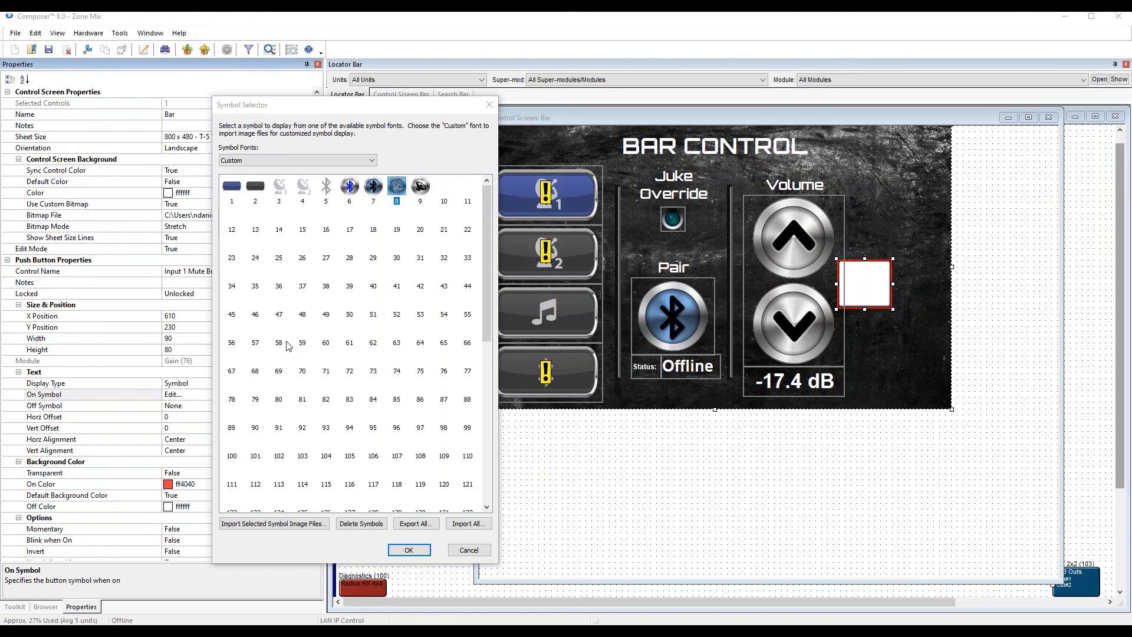
{"action": "left_click", "coordinate": [409, 549]}
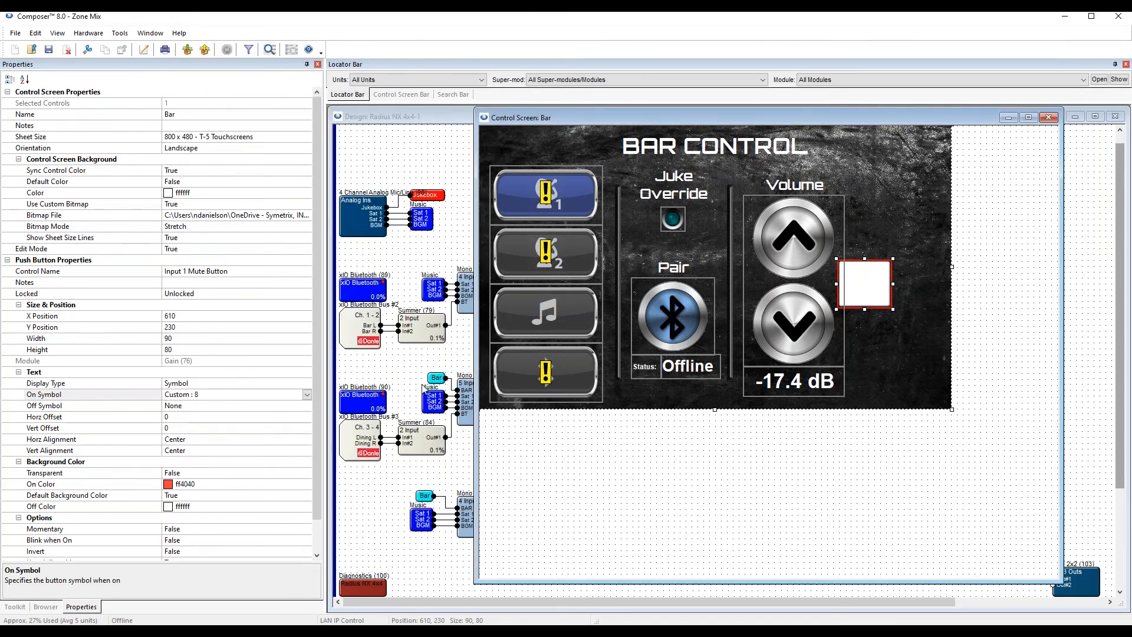
Leave edit mode to test the Mute button's on state, and return to edit mode.
{"action": "key", "text": "ctrl+e"}
{"action": "left_click", "coordinate": [867, 288]}
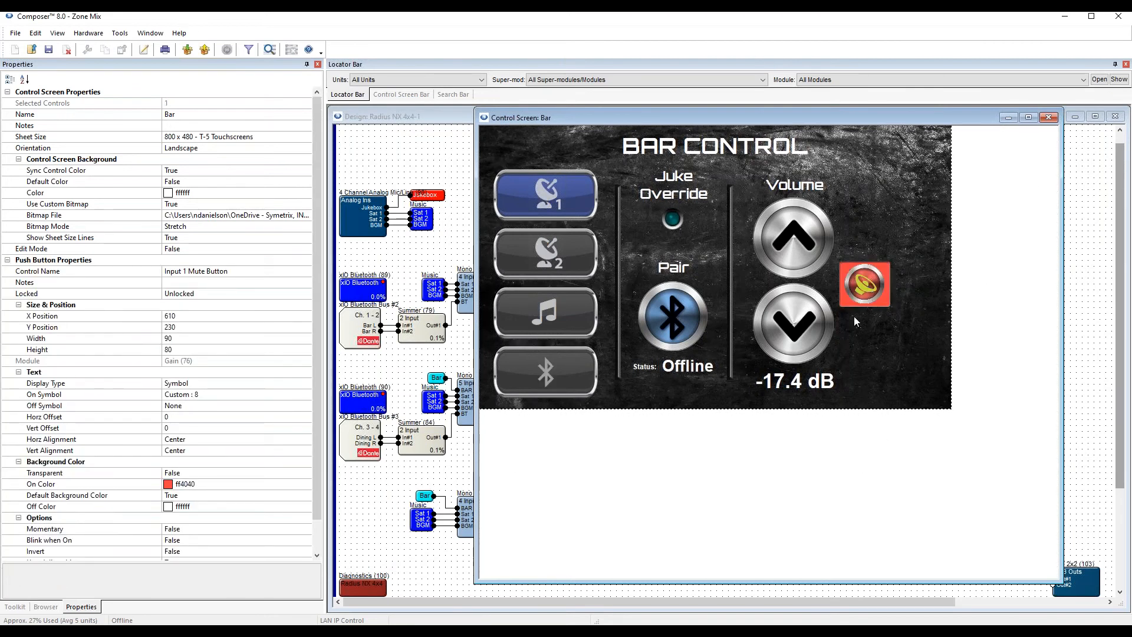
{"action": "key", "text": "ctrl+e"}
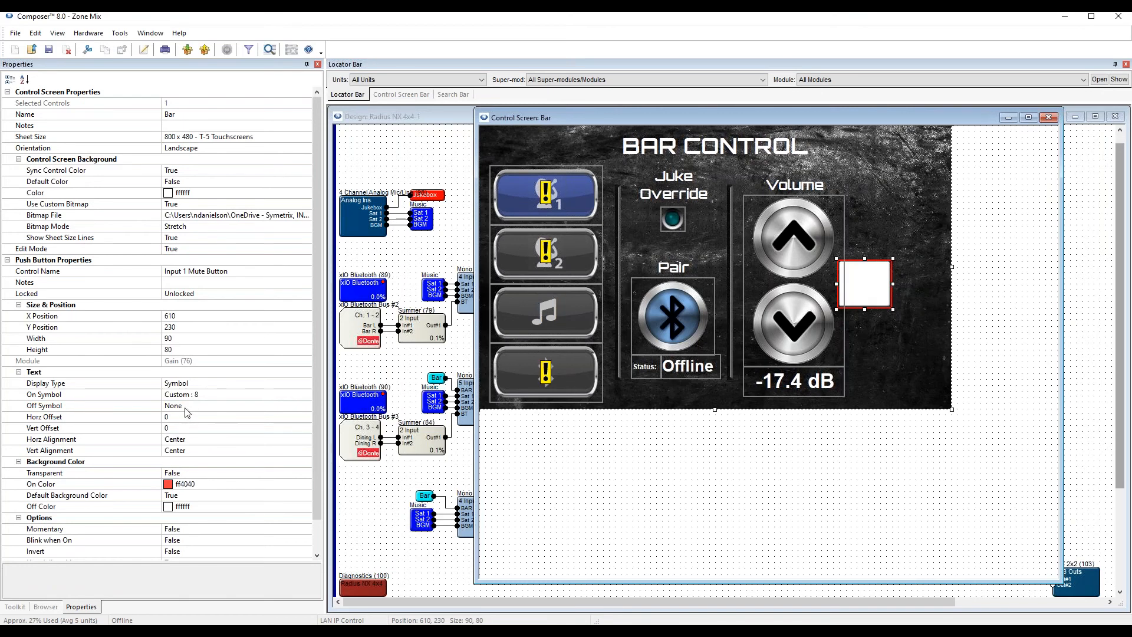
Assign the black and silver speaker image, custom symbol 9, as the Mute button's Off Symbol.
{"action": "left_click", "coordinate": [186, 407]}
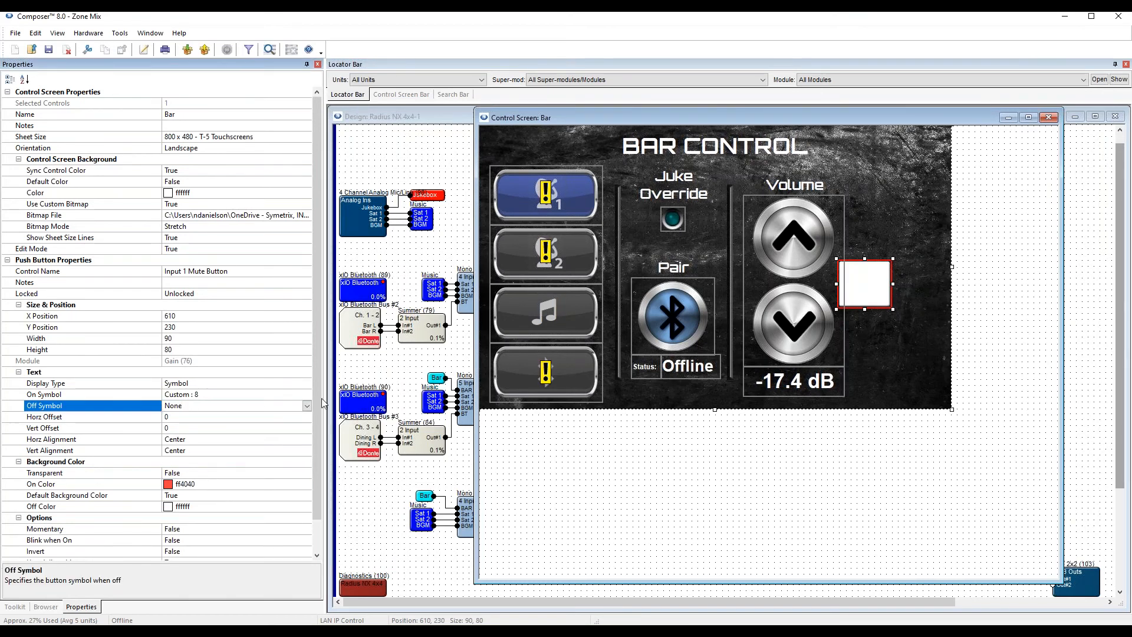
{"action": "left_click", "coordinate": [307, 405]}
{"action": "left_click", "coordinate": [273, 417]}
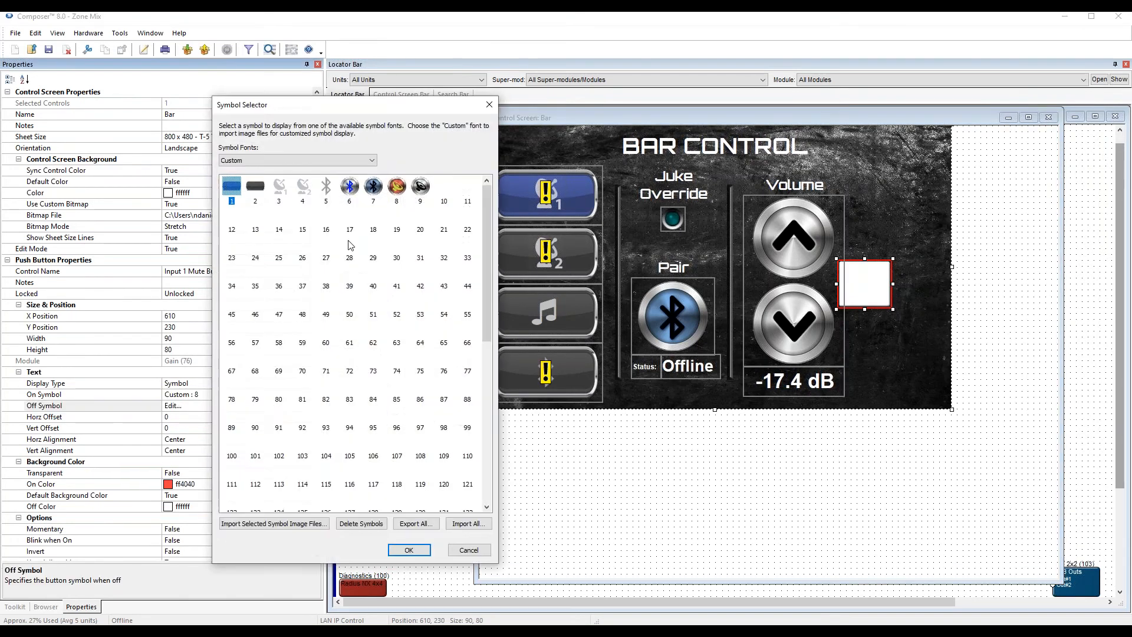
{"action": "left_click", "coordinate": [421, 188]}
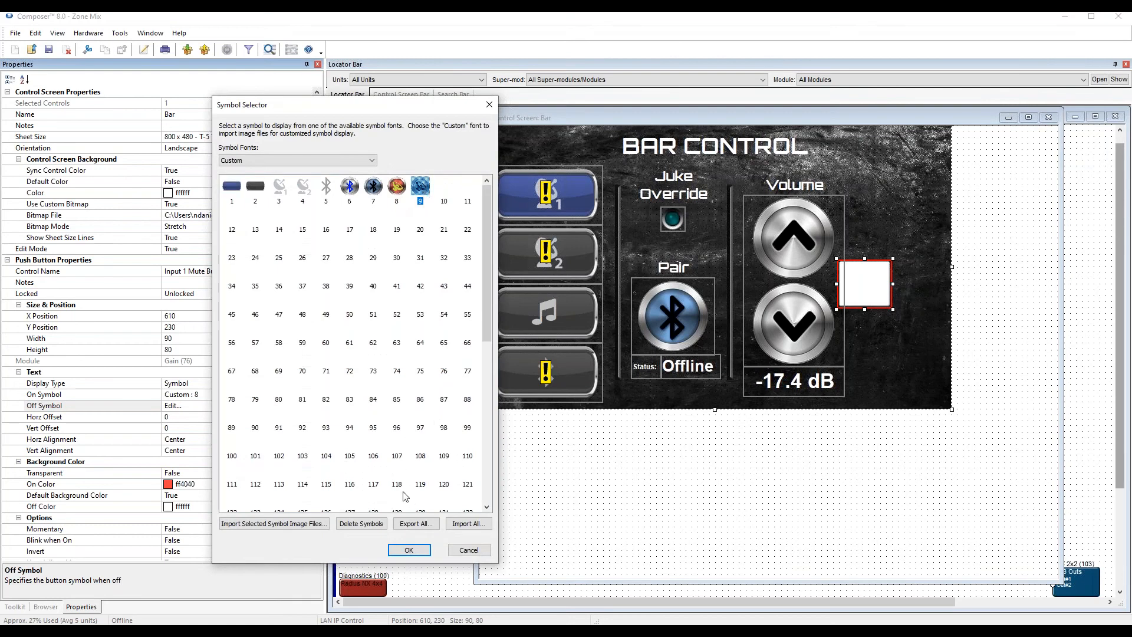
{"action": "left_click", "coordinate": [407, 552]}
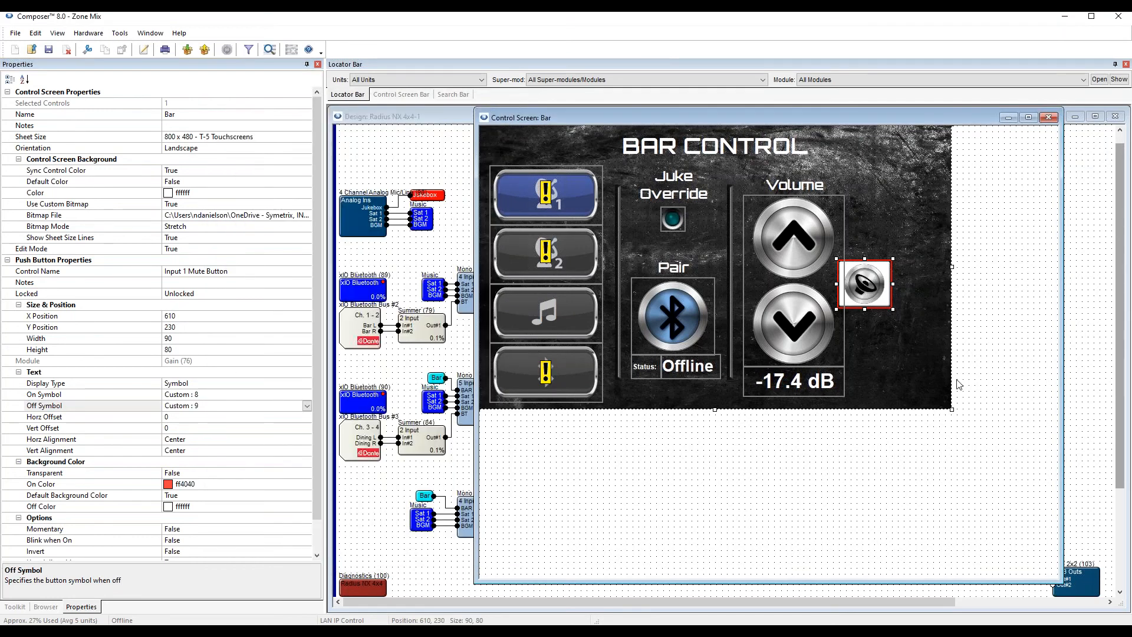
Make the Mute button's background transparent and fit it to 90 x 90 at position 610, 220, beside the volume arrows.
{"action": "left_click_drag", "start_coordinate": [892, 311], "coordinate": [893, 316]}
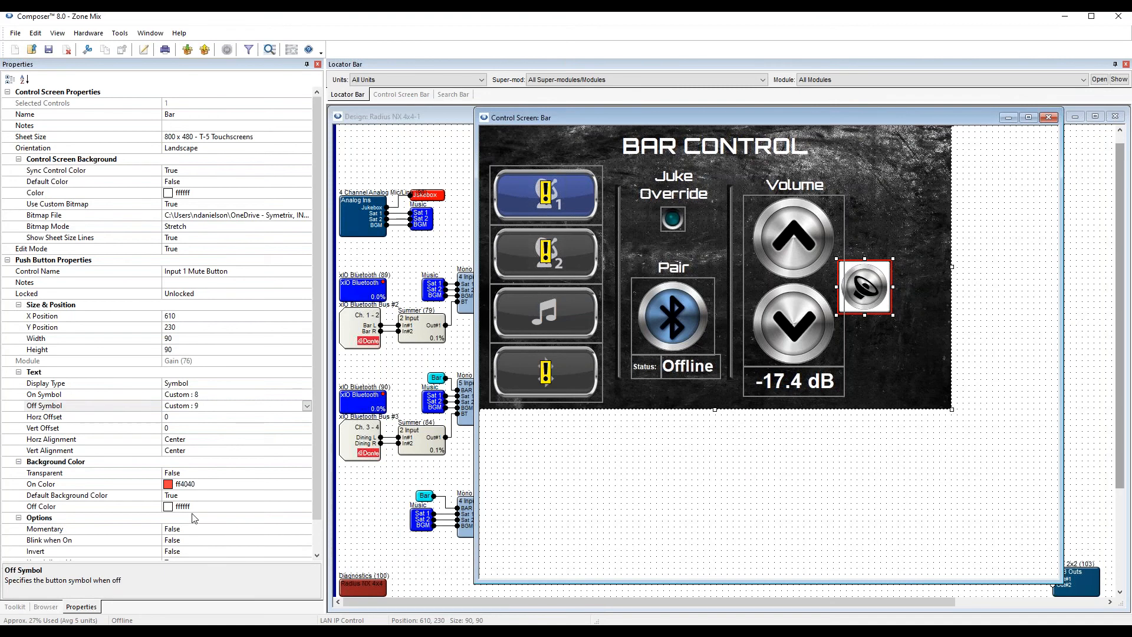
{"action": "scroll", "coordinate": [99, 465], "scroll_direction": "down", "scroll_amount": 2}
{"action": "left_click", "coordinate": [95, 451]}
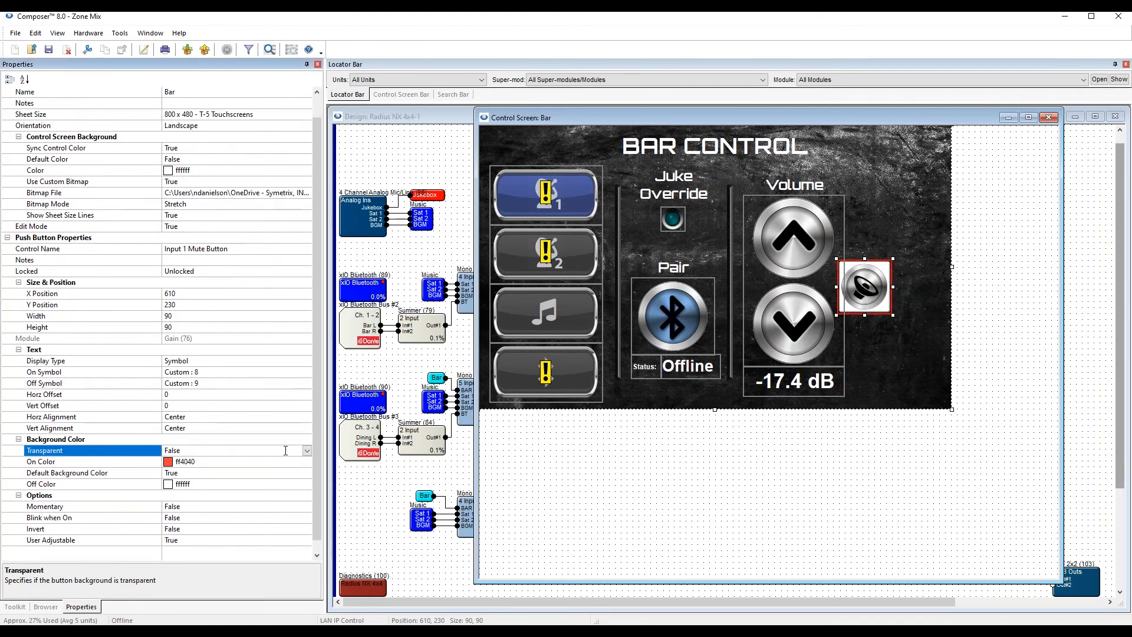
{"action": "left_click", "coordinate": [307, 451]}
{"action": "left_click", "coordinate": [280, 470]}
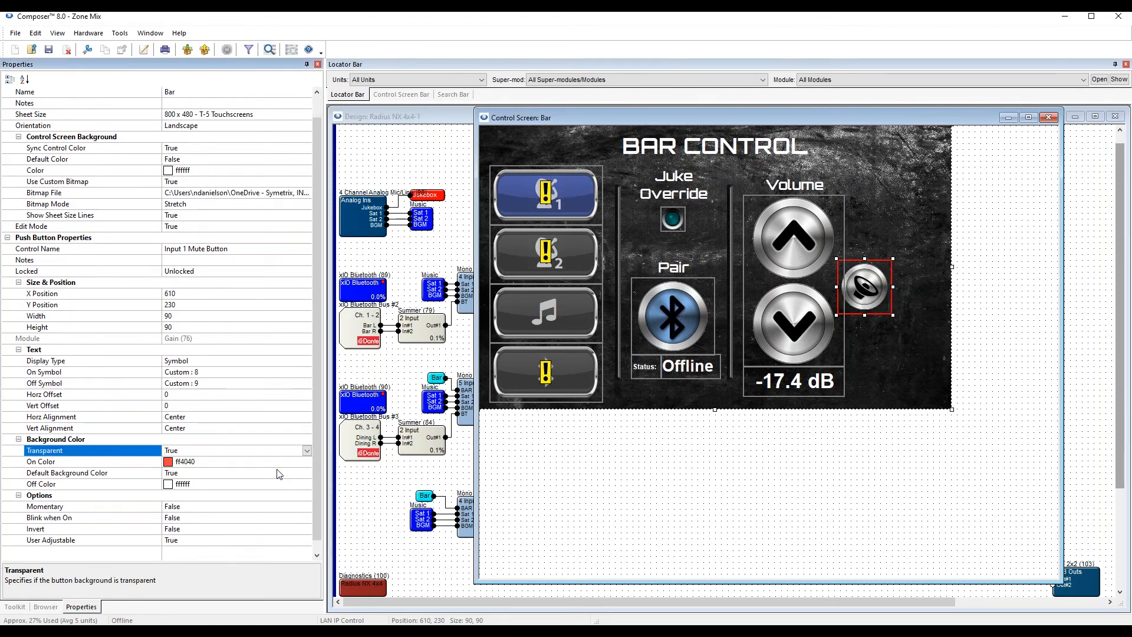
{"action": "left_click_drag", "start_coordinate": [862, 288], "coordinate": [863, 281]}
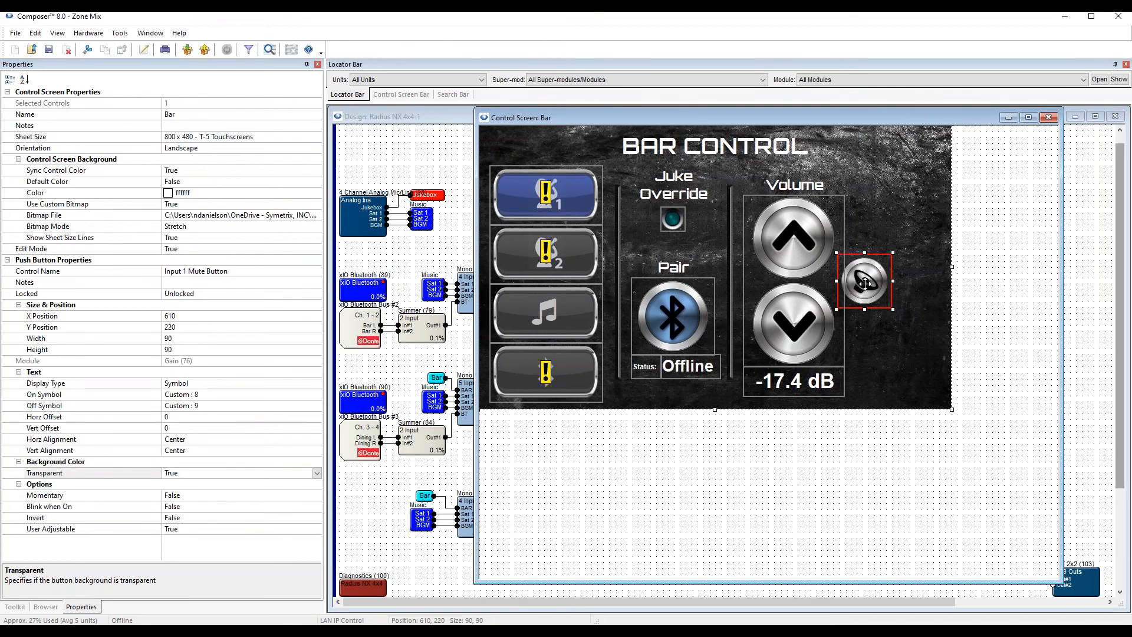
Leave edit mode and test the Mute button's on and off states and the volume down arrow.
{"action": "key", "text": "ctrl+e"}
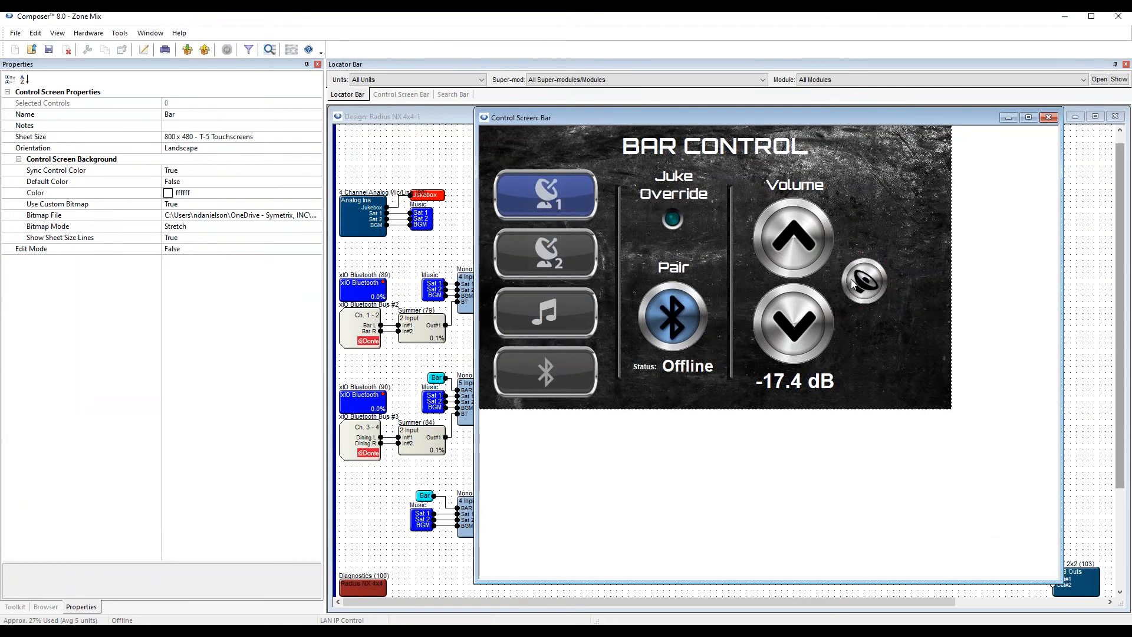
{"action": "left_click", "coordinate": [863, 288]}
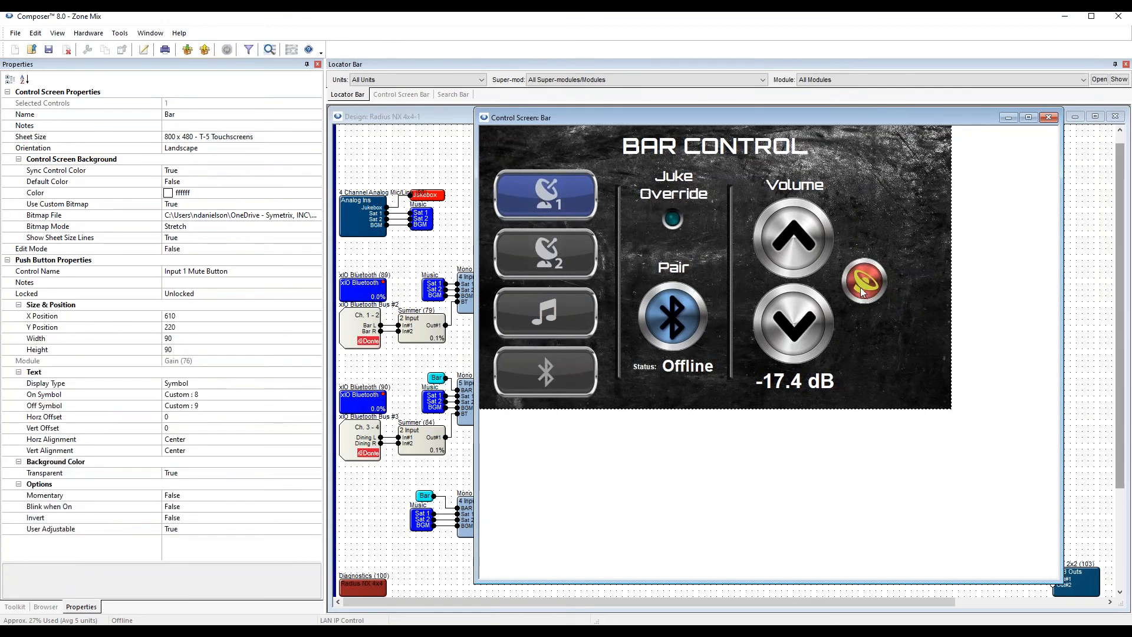
{"action": "left_click", "coordinate": [861, 288]}
{"action": "left_click", "coordinate": [784, 333]}
{"action": "left_click", "coordinate": [796, 337]}
{"action": "left_click", "coordinate": [864, 284]}
{"action": "left_click", "coordinate": [864, 279]}
{"action": "left_click", "coordinate": [866, 283]}
Copy the Output 1 Meter of the 4 Channel Analog Line output module to the Bar control screen.
{"action": "left_click", "coordinate": [437, 259]}
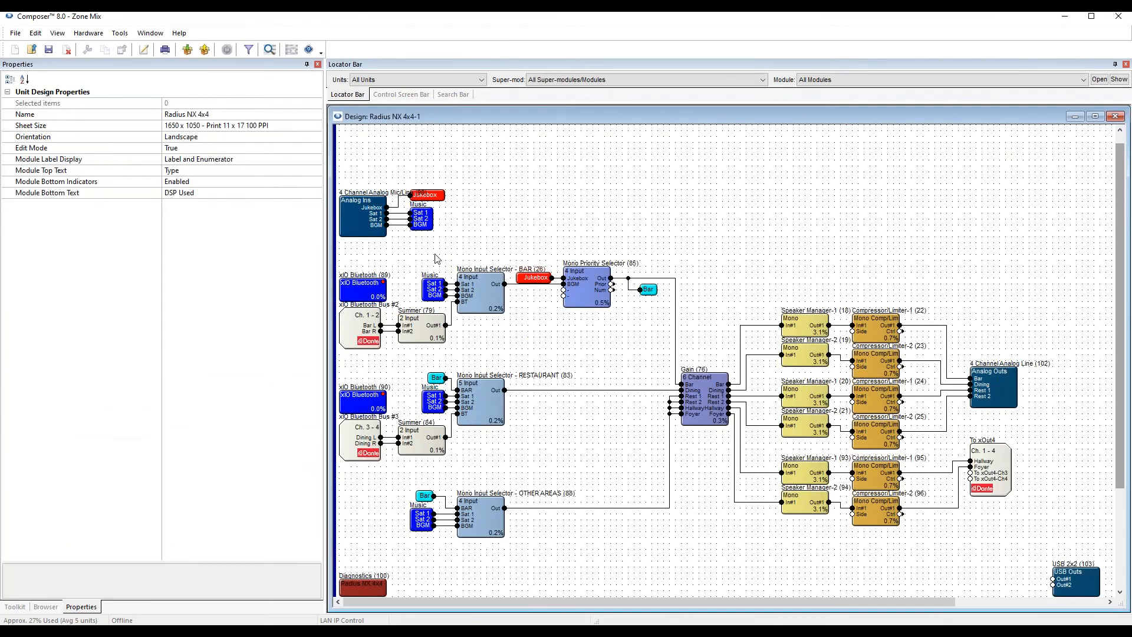
{"action": "double_click", "coordinate": [706, 401]}
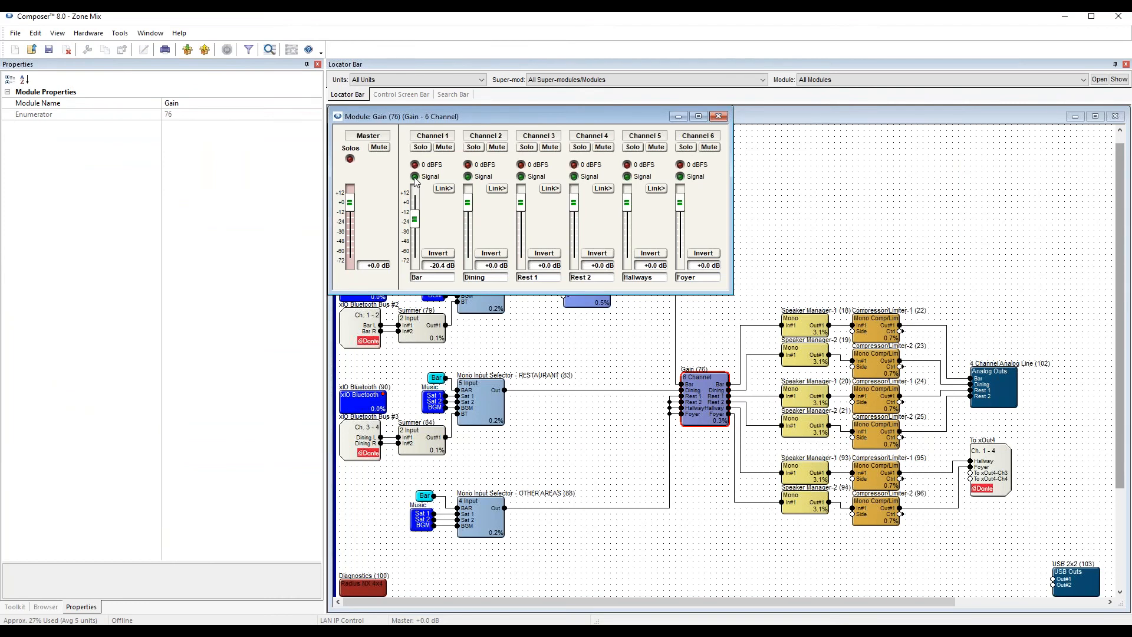
{"action": "left_click", "coordinate": [718, 116]}
{"action": "double_click", "coordinate": [1003, 383]}
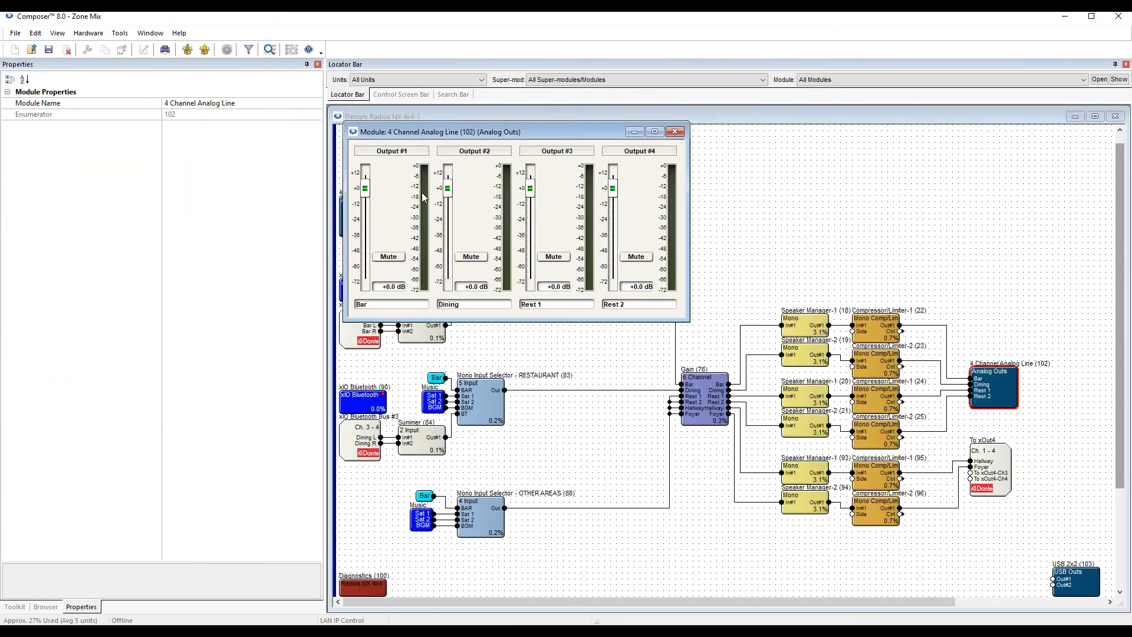
{"action": "right_click", "coordinate": [423, 199]}
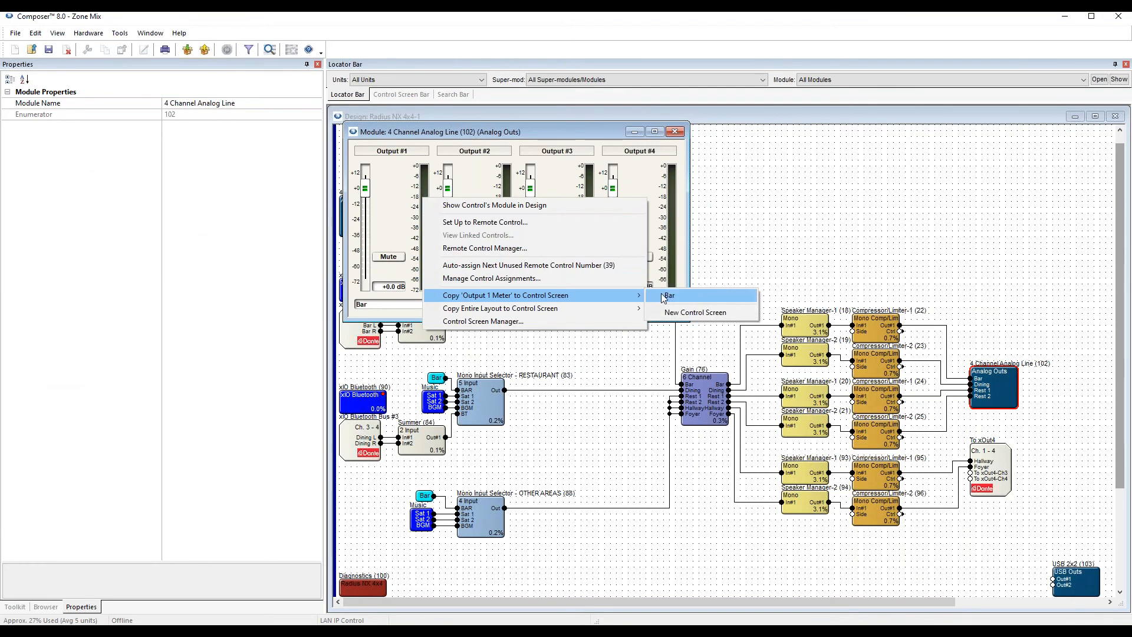
{"action": "left_click", "coordinate": [665, 296]}
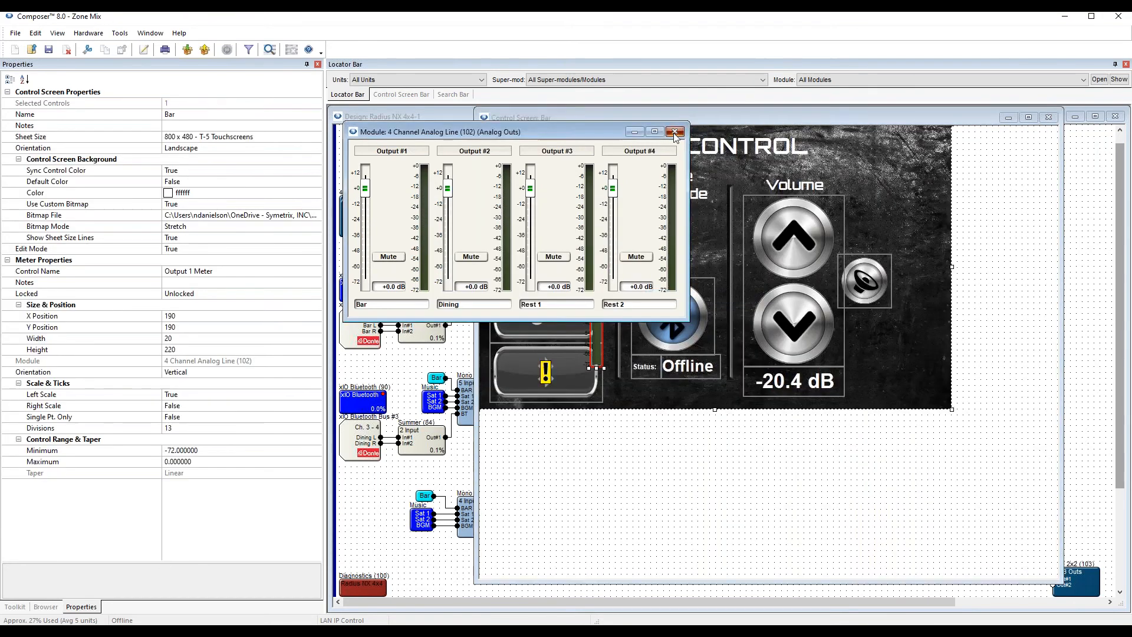
{"action": "left_click", "coordinate": [675, 132]}
Place the output meter beyond the Mute button at 730, 120, enlarge it to 50 x 280, and leave edit mode.
{"action": "left_click_drag", "start_coordinate": [597, 301], "coordinate": [915, 260]}
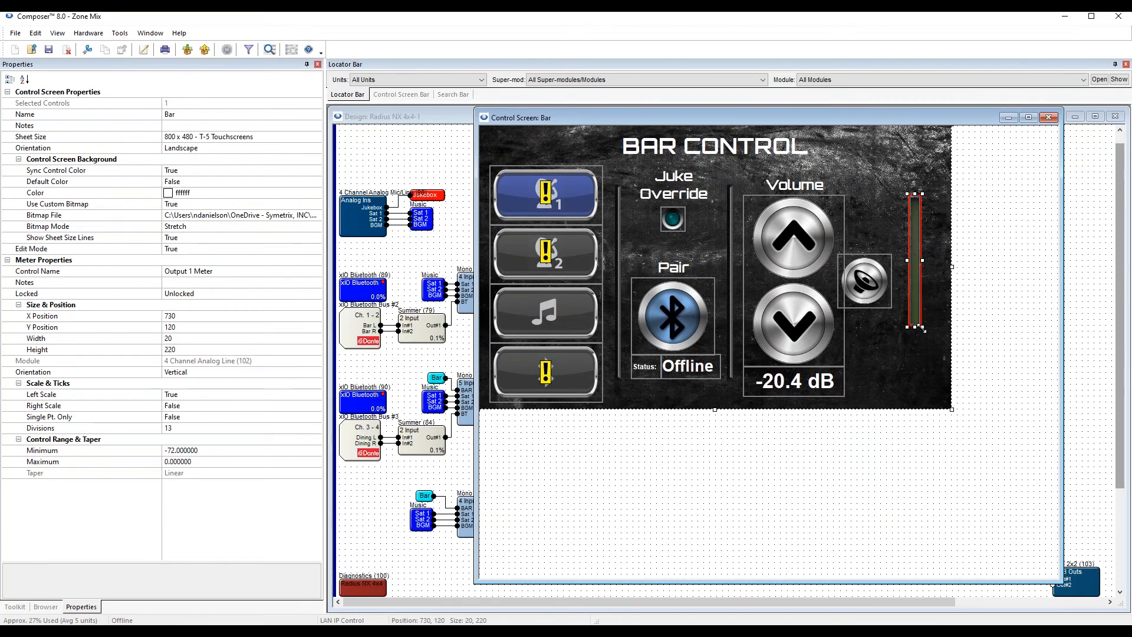
{"action": "left_click_drag", "start_coordinate": [923, 332], "coordinate": [938, 366]}
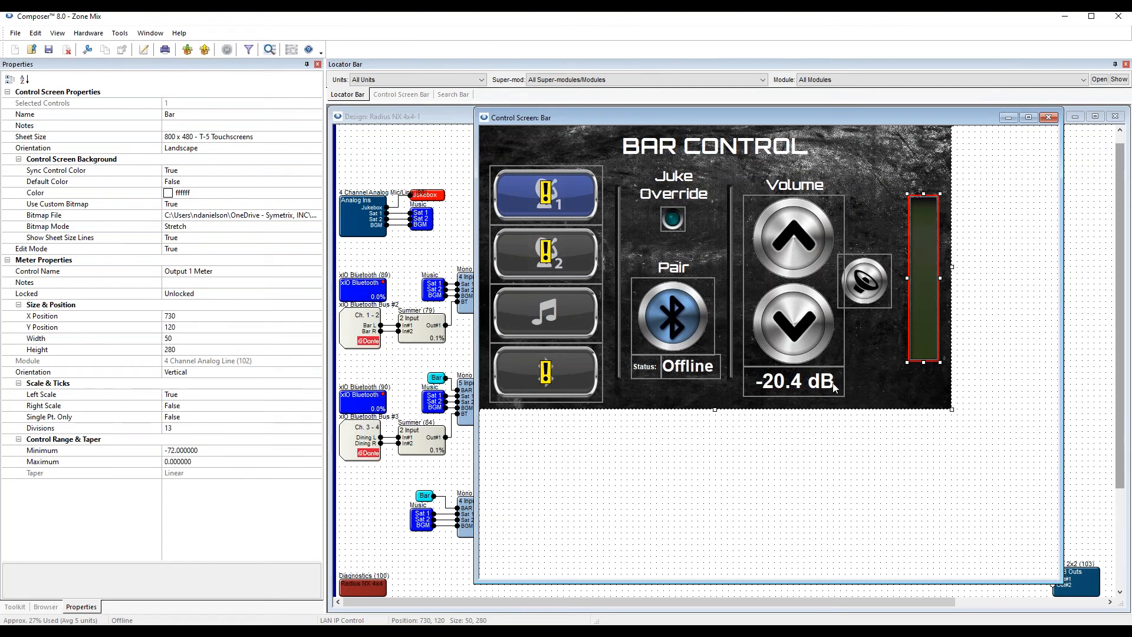
{"action": "double_click", "coordinate": [921, 478]}
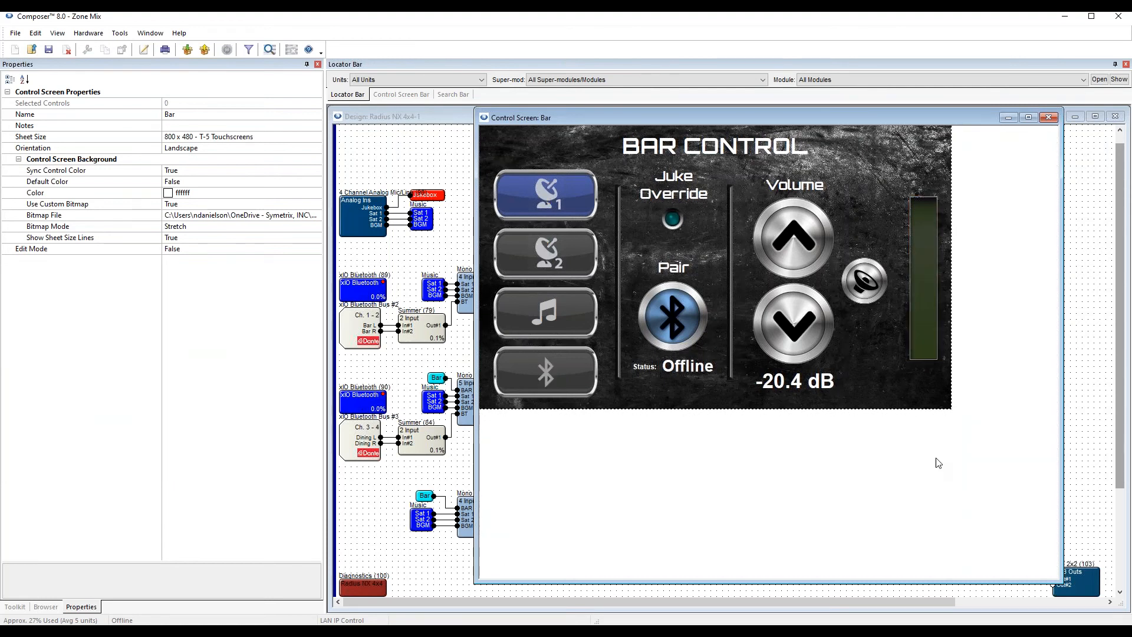
Test the volume up and down arrows on the Bar control screen by stepping the level repeatedly in both directions.
{"action": "left_click", "coordinate": [1125, 331]}
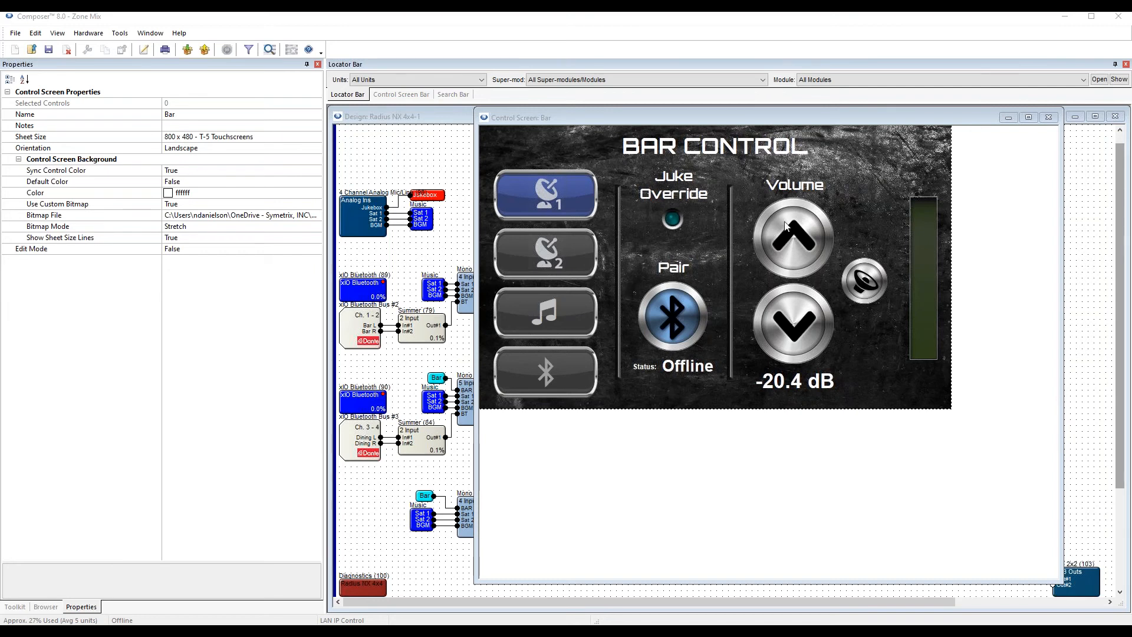
{"action": "left_click", "coordinate": [798, 232]}
{"action": "triple_click", "coordinate": [798, 232]}
{"action": "left_click", "coordinate": [810, 323]}
{"action": "left_click", "coordinate": [810, 323]}
{"action": "left_click", "coordinate": [810, 323]}
{"action": "left_click", "coordinate": [811, 323]}
{"action": "left_click", "coordinate": [805, 233]}
{"action": "left_click", "coordinate": [805, 234]}
{"action": "left_click", "coordinate": [806, 233]}
{"action": "left_click", "coordinate": [806, 233]}
{"action": "left_click", "coordinate": [806, 322]}
{"action": "left_click", "coordinate": [806, 321]}
{"action": "left_click", "coordinate": [806, 321]}
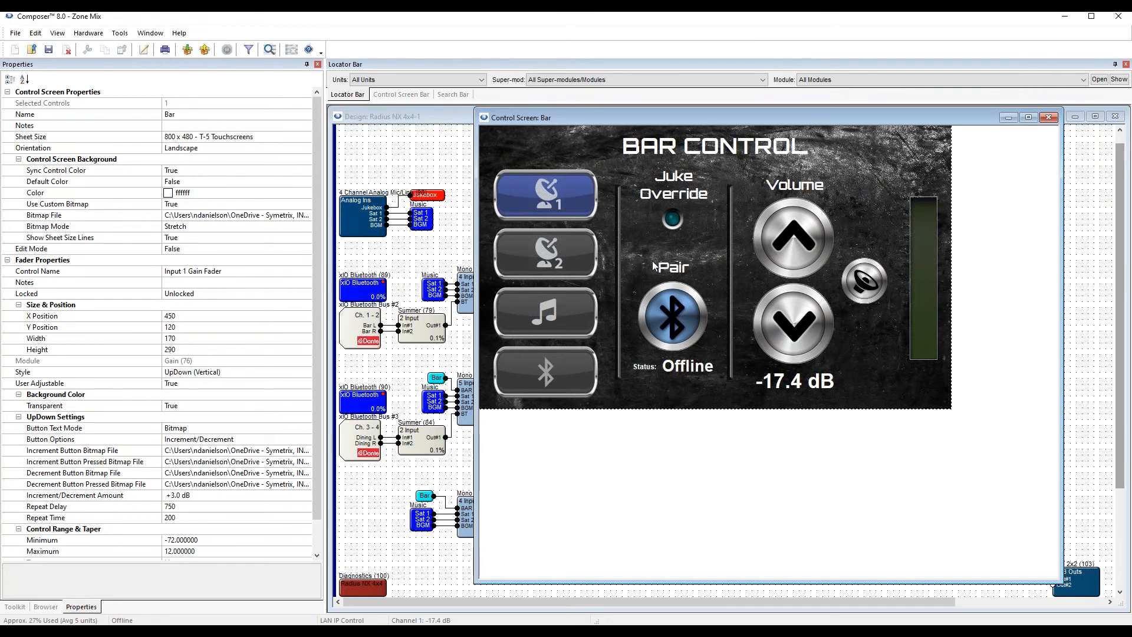
Auto-assign the next unused remote control number, 39, to the Gain module's Channel 1 (Bar) fader.
{"action": "left_click", "coordinate": [443, 242]}
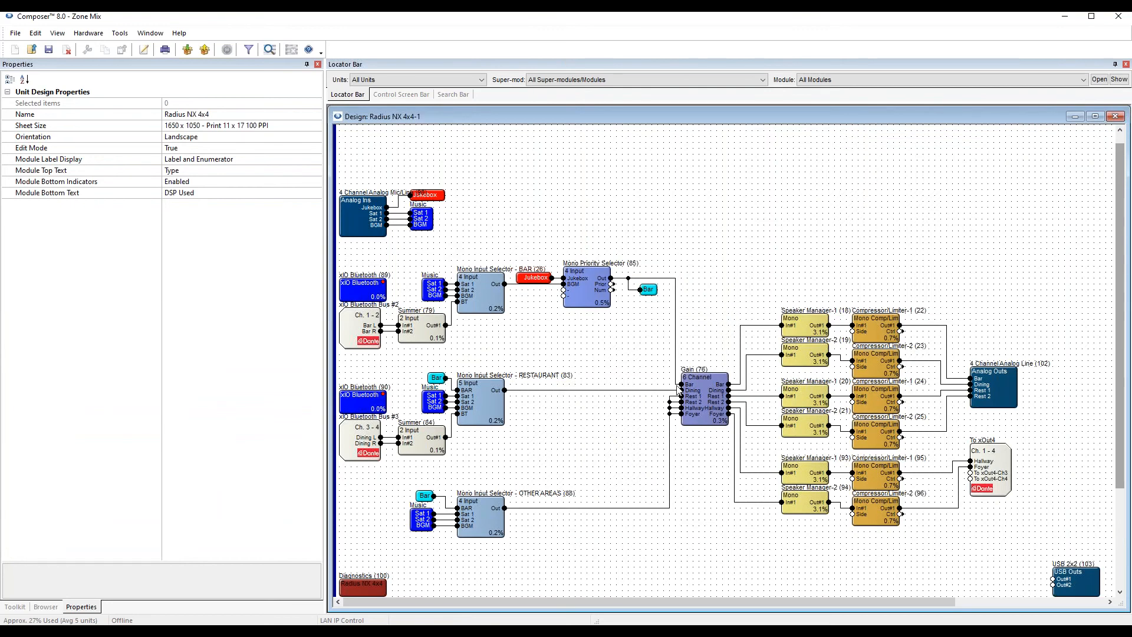
{"action": "double_click", "coordinate": [695, 395]}
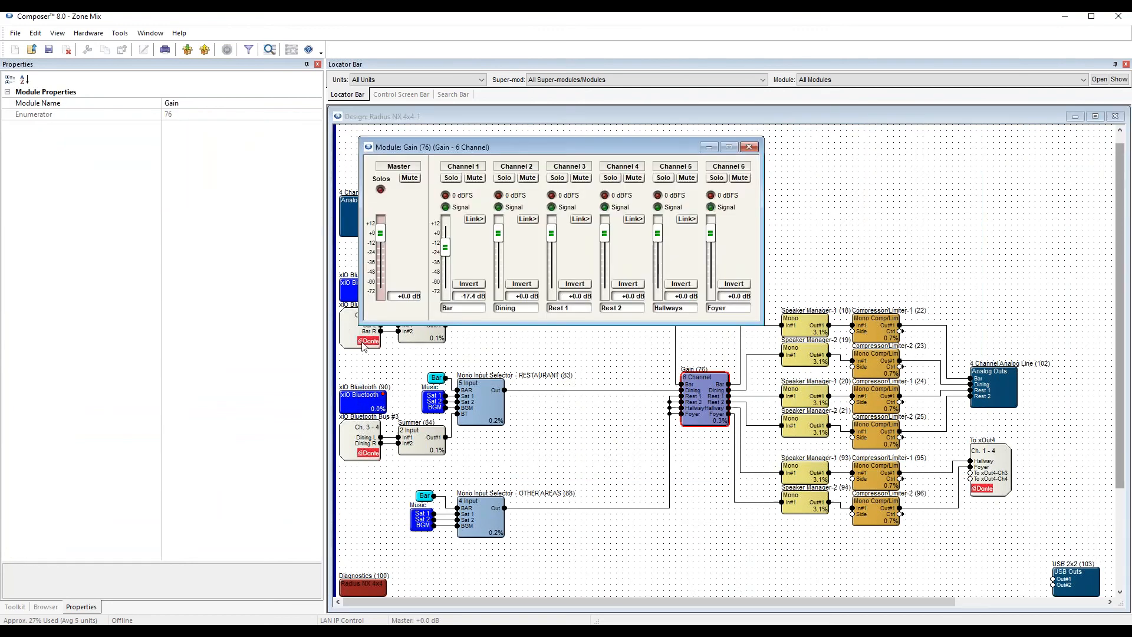
{"action": "right_click", "coordinate": [447, 249]}
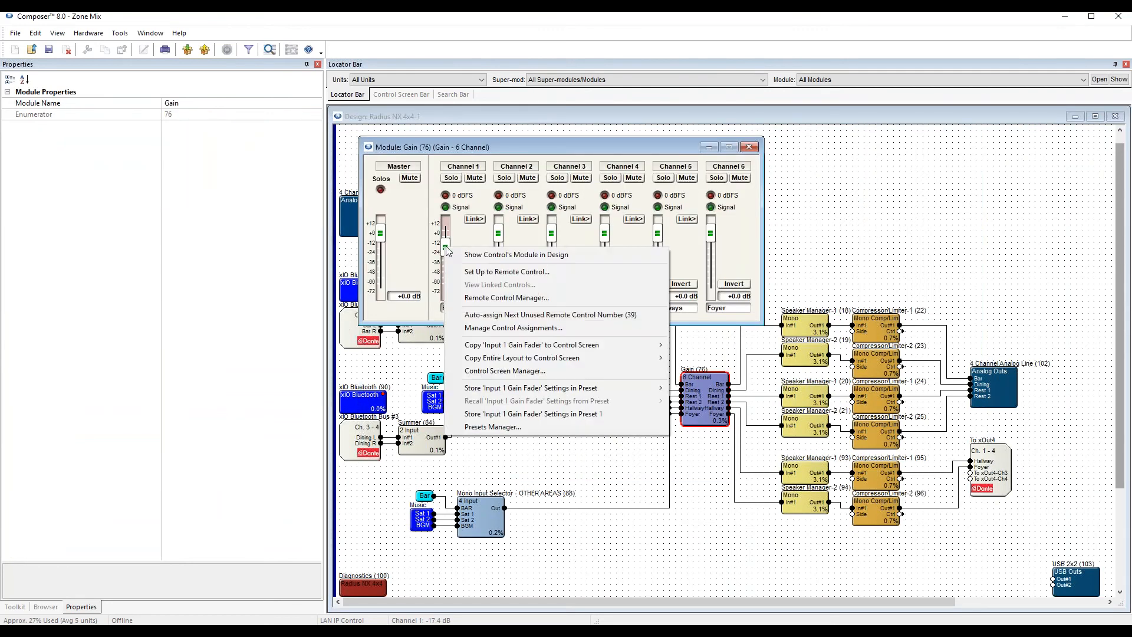
{"action": "left_click", "coordinate": [528, 316]}
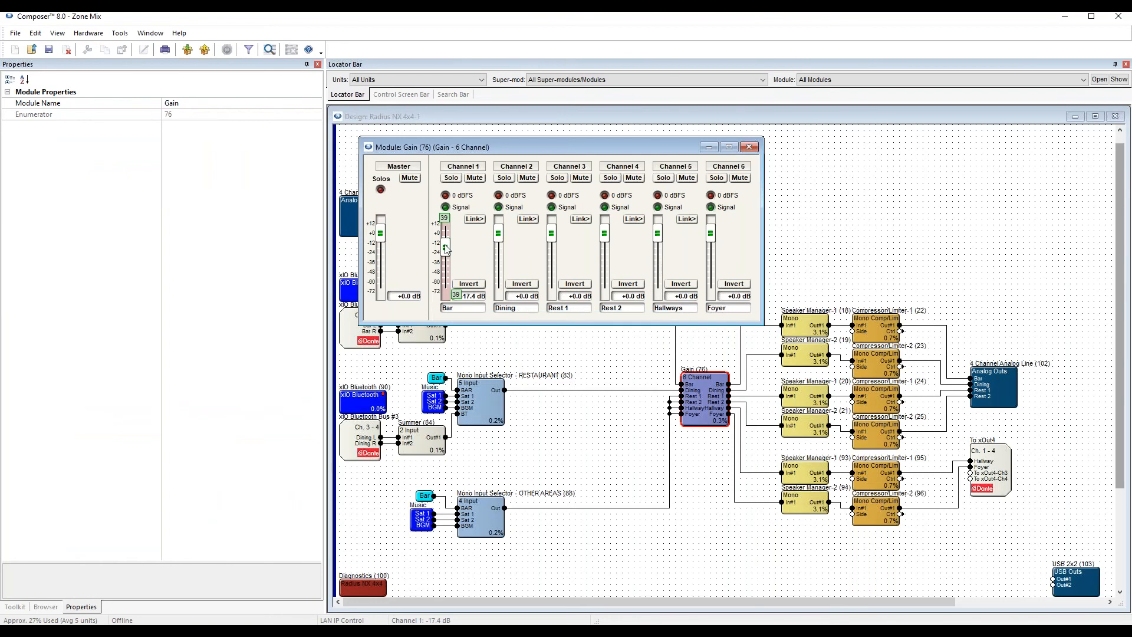
Add a 1 Input Remote Control Number control input module to the empty area below the Gain module in the design.
{"action": "left_click", "coordinate": [570, 341]}
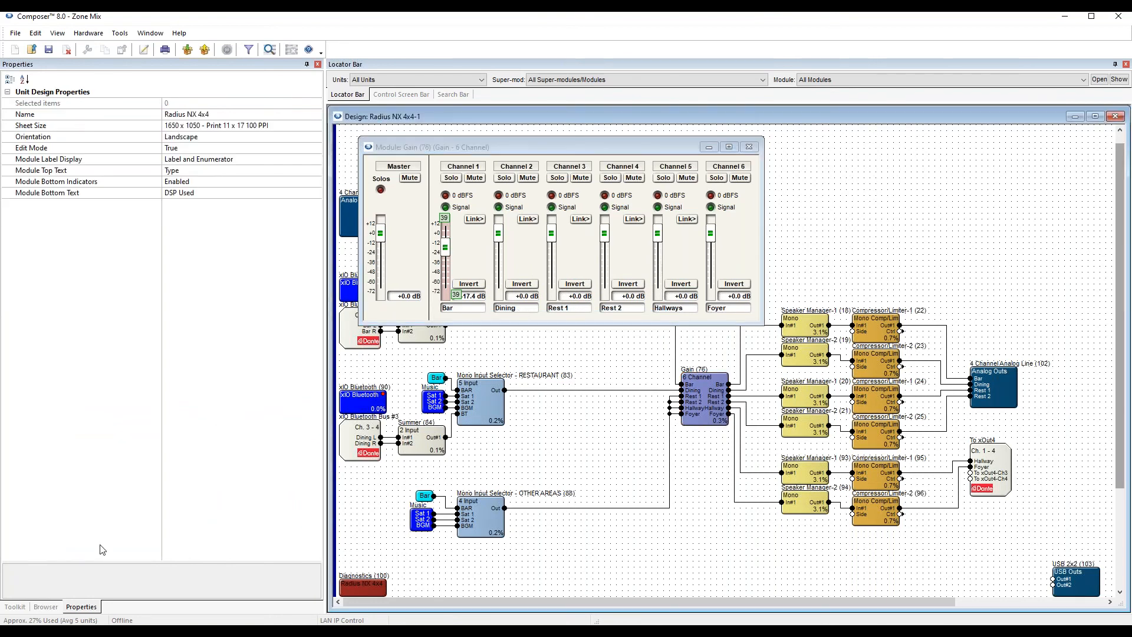
{"action": "left_click", "coordinate": [14, 607]}
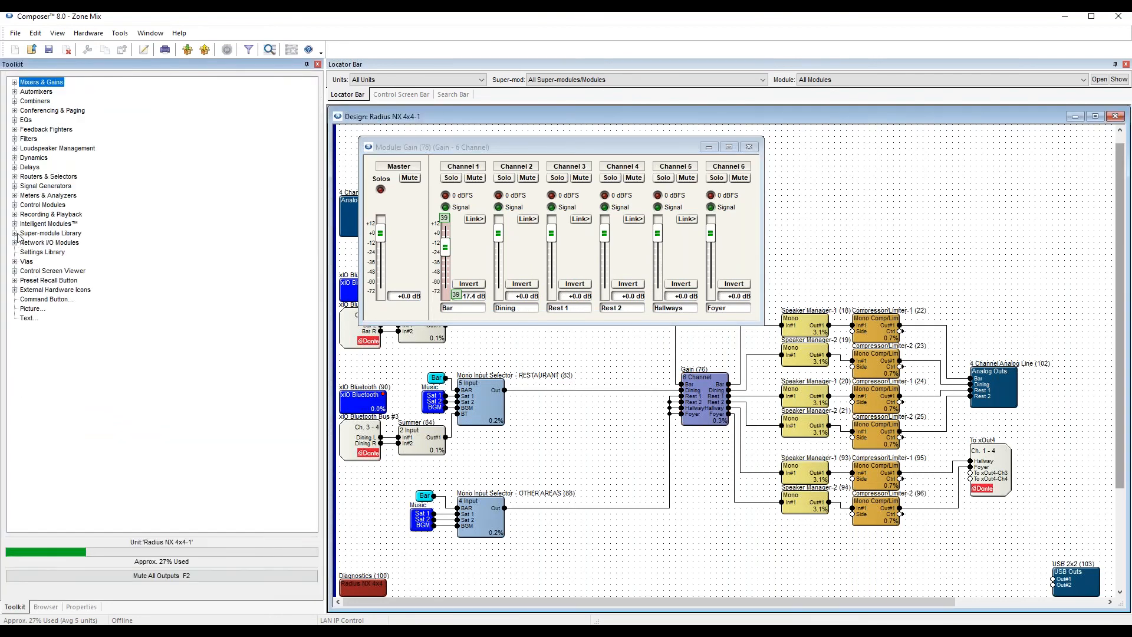
{"action": "left_click", "coordinate": [15, 205]}
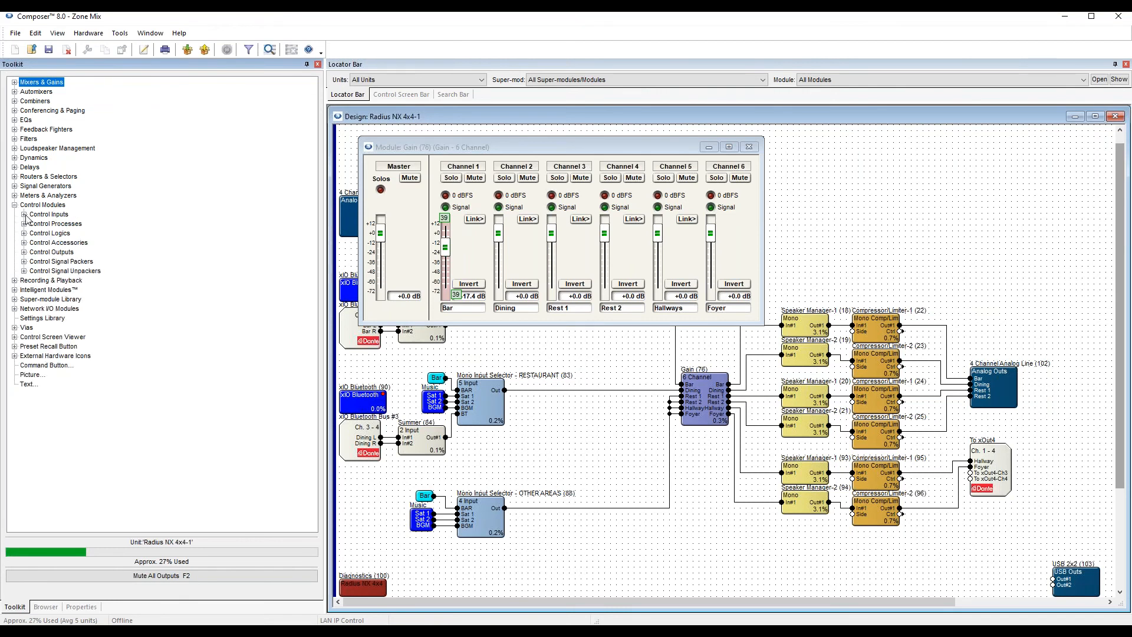
{"action": "left_click", "coordinate": [24, 215]}
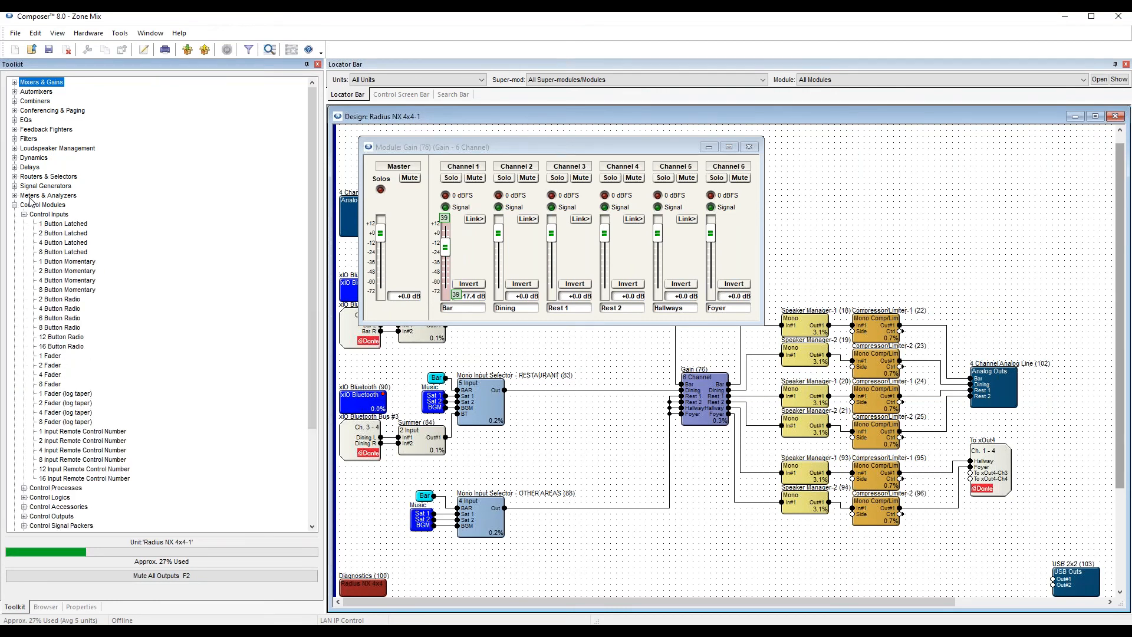
{"action": "left_click", "coordinate": [50, 214]}
{"action": "left_click_drag", "start_coordinate": [61, 436], "coordinate": [620, 554]}
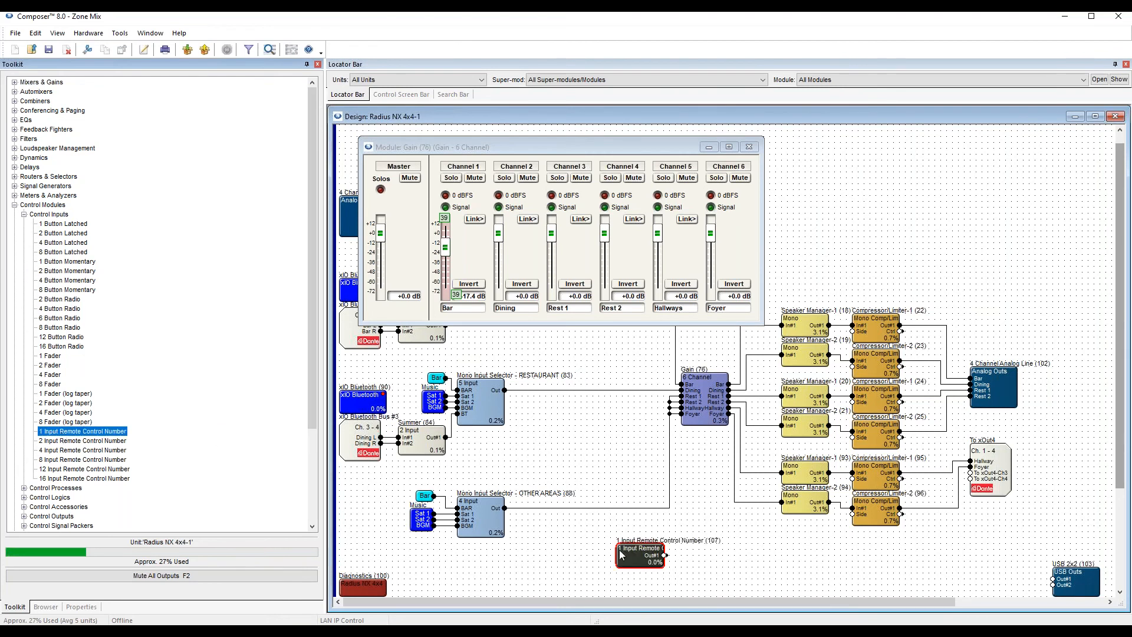
Set the new input module's Remote Control Number to 39 and move its window down beside the module.
{"action": "double_click", "coordinate": [632, 557]}
{"action": "type", "text": "40"}
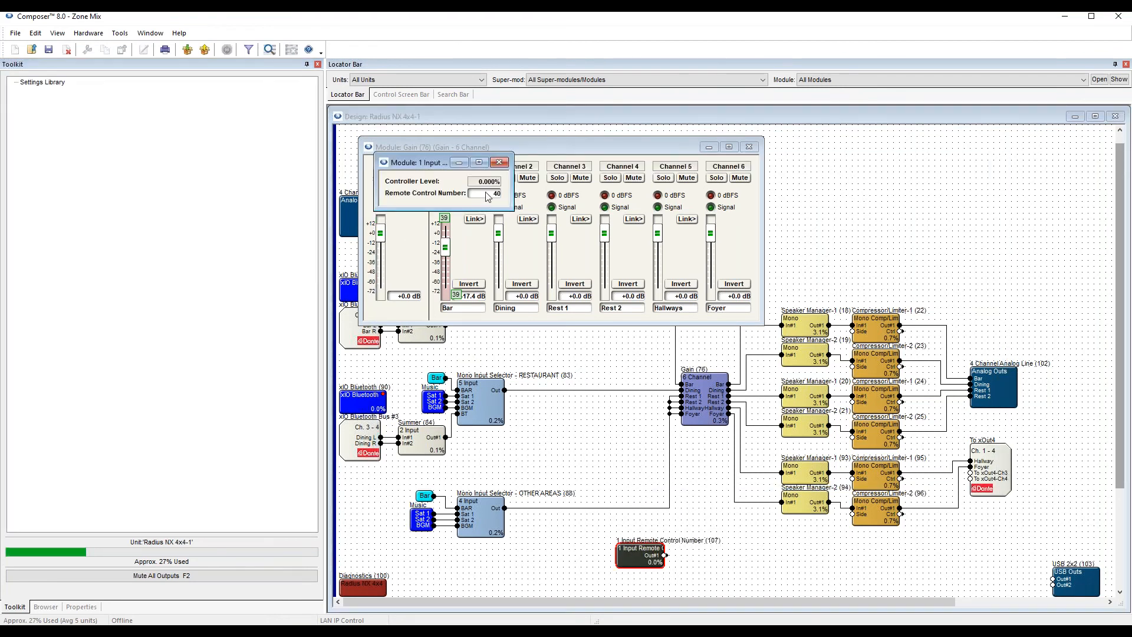
{"action": "type", "text": "39"}
{"action": "left_click_drag", "start_coordinate": [437, 164], "coordinate": [603, 565]}
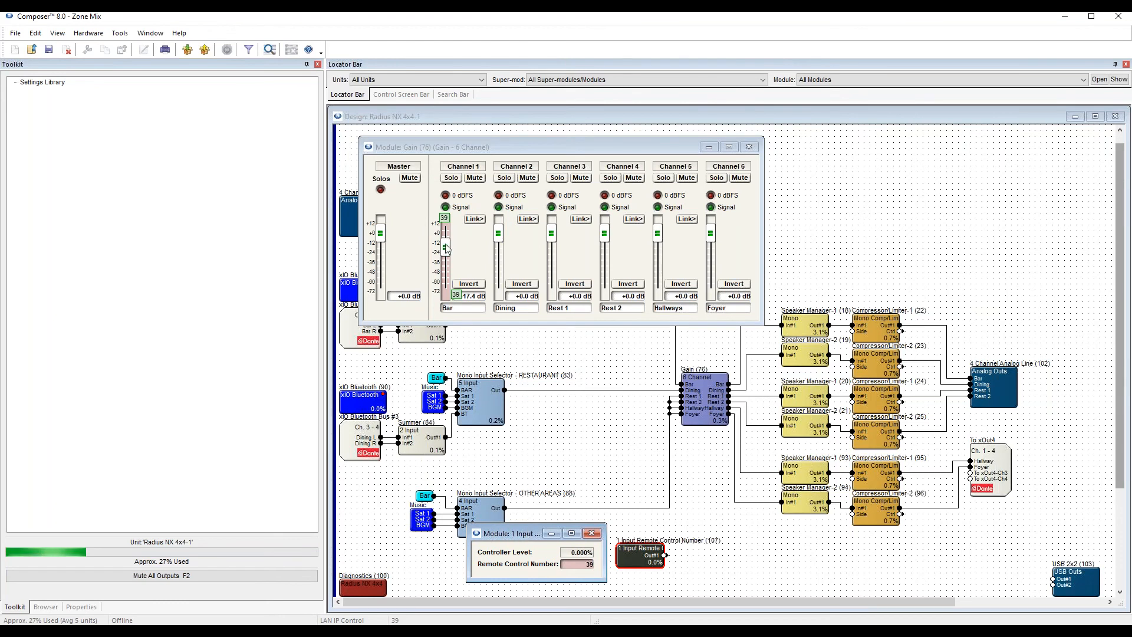
Add a 1 Control Meter accessory module next to the remote control number module, wired to its output.
{"action": "left_click", "coordinate": [697, 572]}
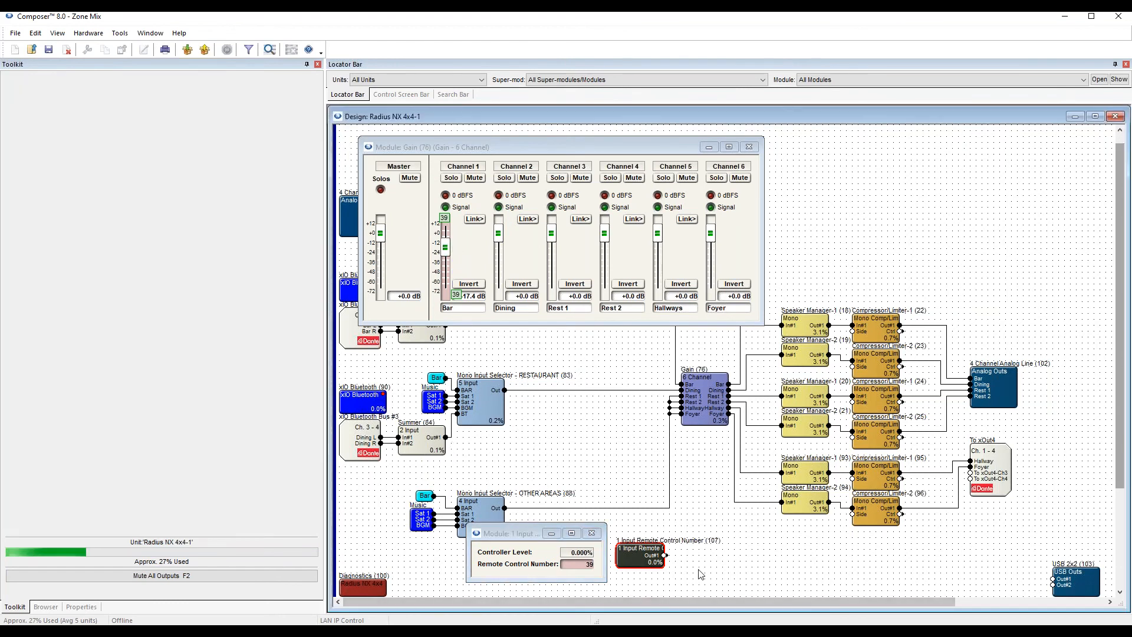
{"action": "left_click_drag", "start_coordinate": [693, 550], "coordinate": [689, 559]}
{"action": "left_click", "coordinate": [24, 215]}
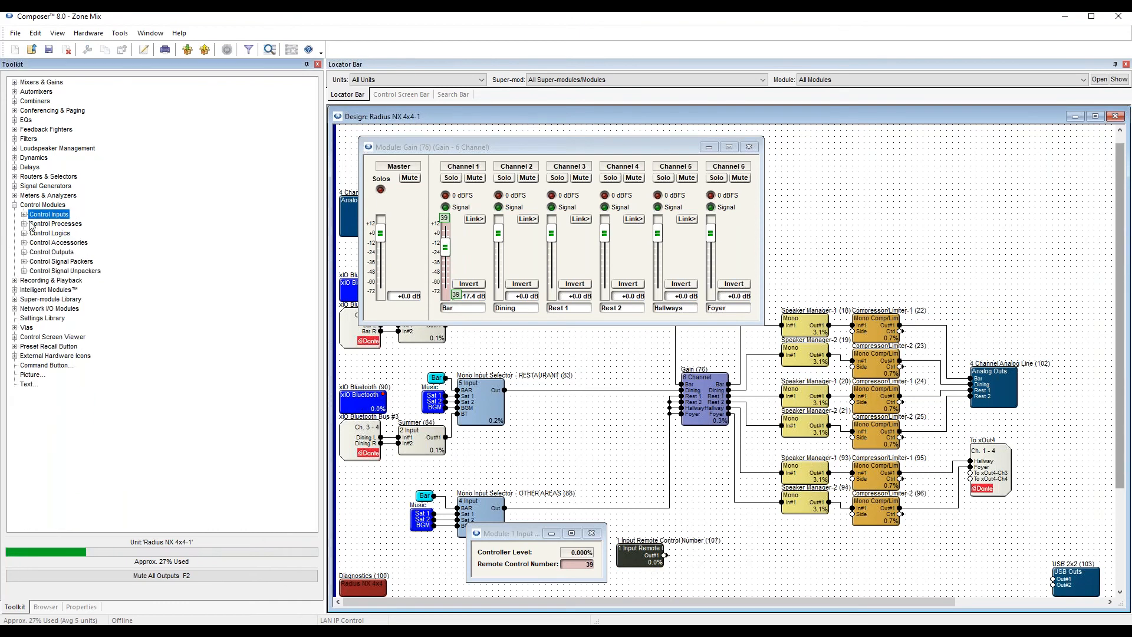
{"action": "left_click", "coordinate": [24, 243]}
{"action": "mouse_move", "coordinate": [52, 255]}
{"action": "left_mouse_down"}
{"action": "mouse_move", "coordinate": [719, 560]}
{"action": "mouse_move", "coordinate": [661, 561]}
{"action": "left_mouse_up"}
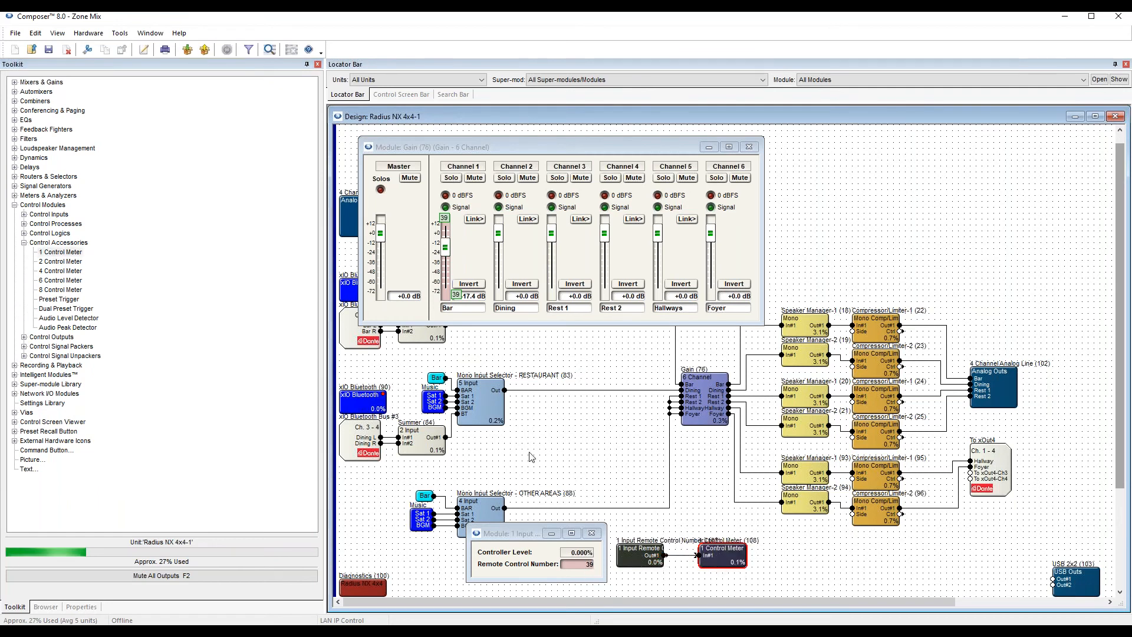
Copy Meter #1 from the 1 Control Meter module to the Bar control screen.
{"action": "double_click", "coordinate": [724, 557]}
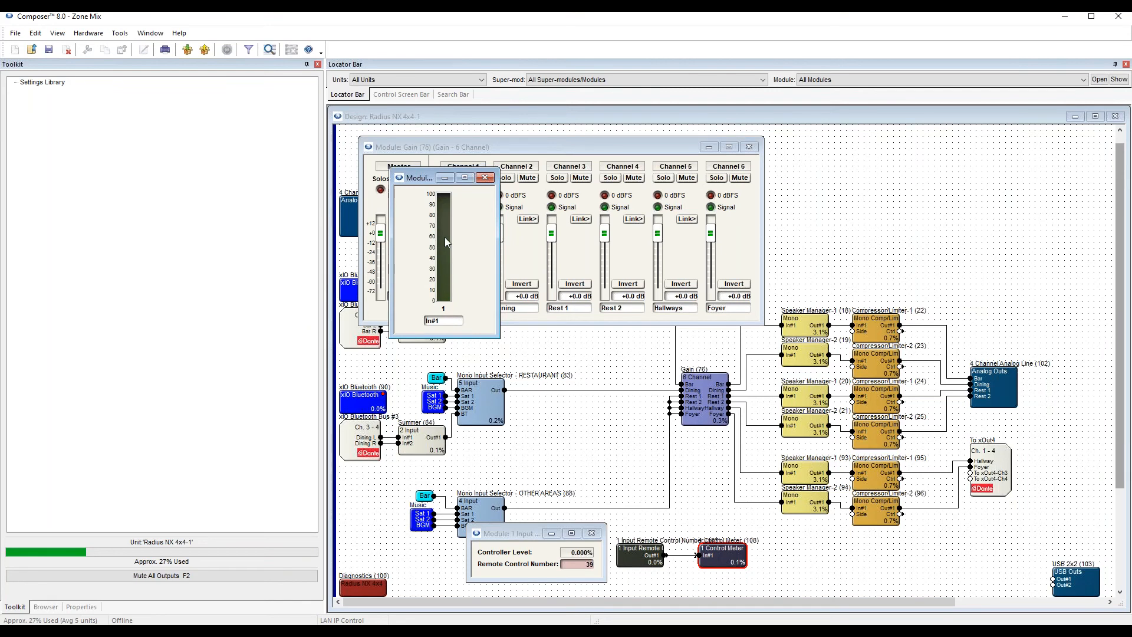
{"action": "right_click", "coordinate": [443, 215]}
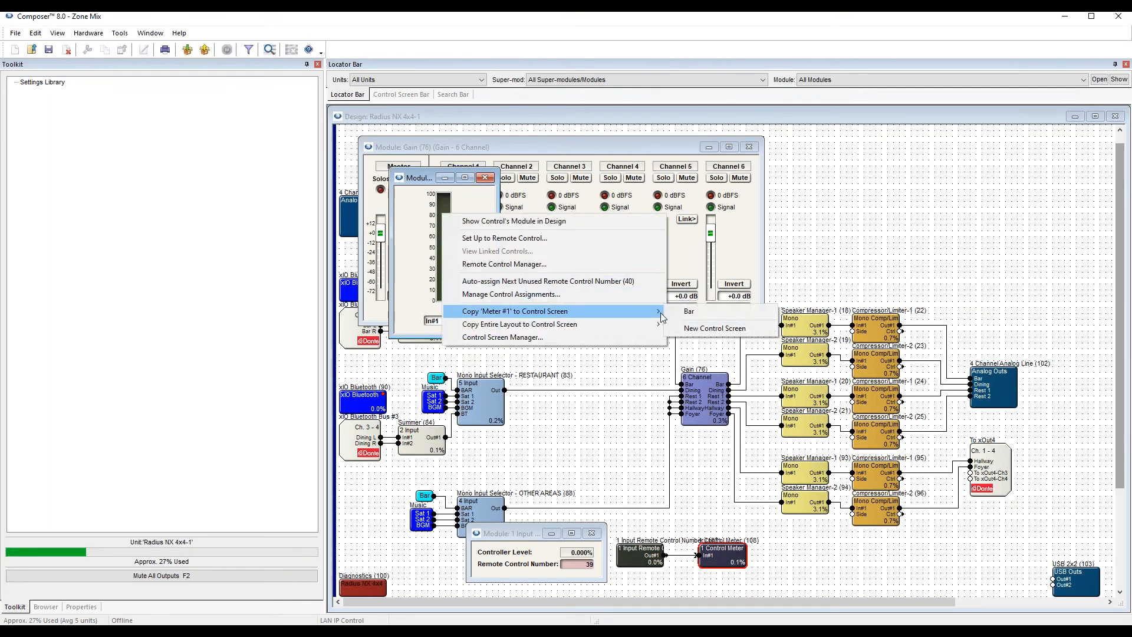
{"action": "left_click", "coordinate": [679, 305]}
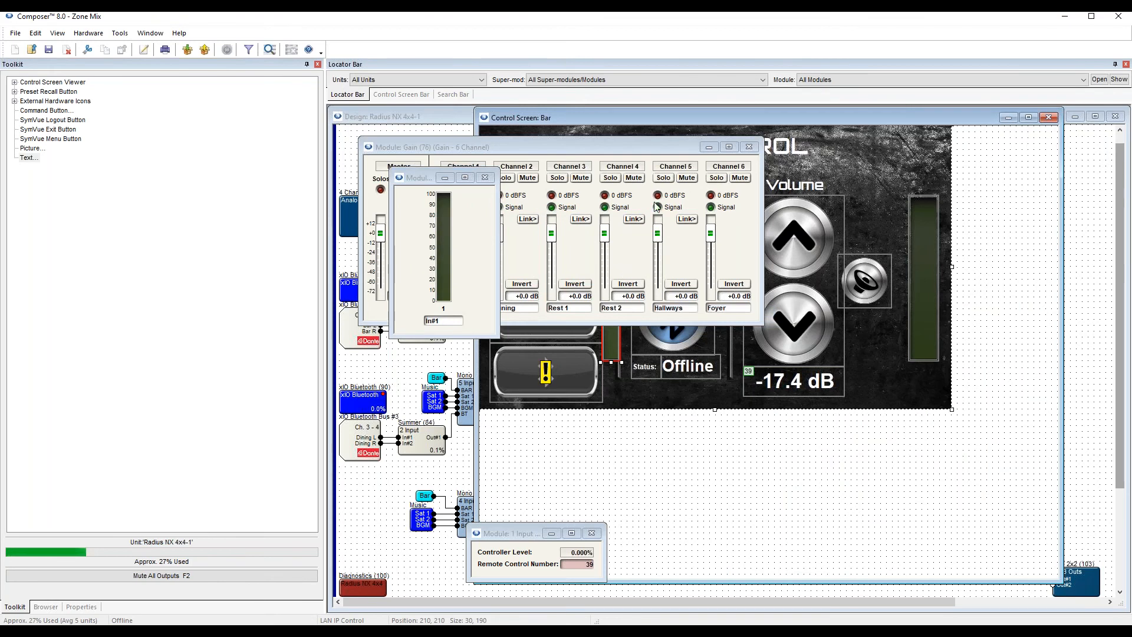
Resize the copied meter to 10 by 290, place it at 450, 120 beside the volume arrows, and preview the Bar page outside edit mode.
{"action": "left_click", "coordinate": [749, 147]}
{"action": "left_click_drag", "start_coordinate": [612, 295], "coordinate": [741, 219]}
{"action": "left_click_drag", "start_coordinate": [751, 309], "coordinate": [739, 368]}
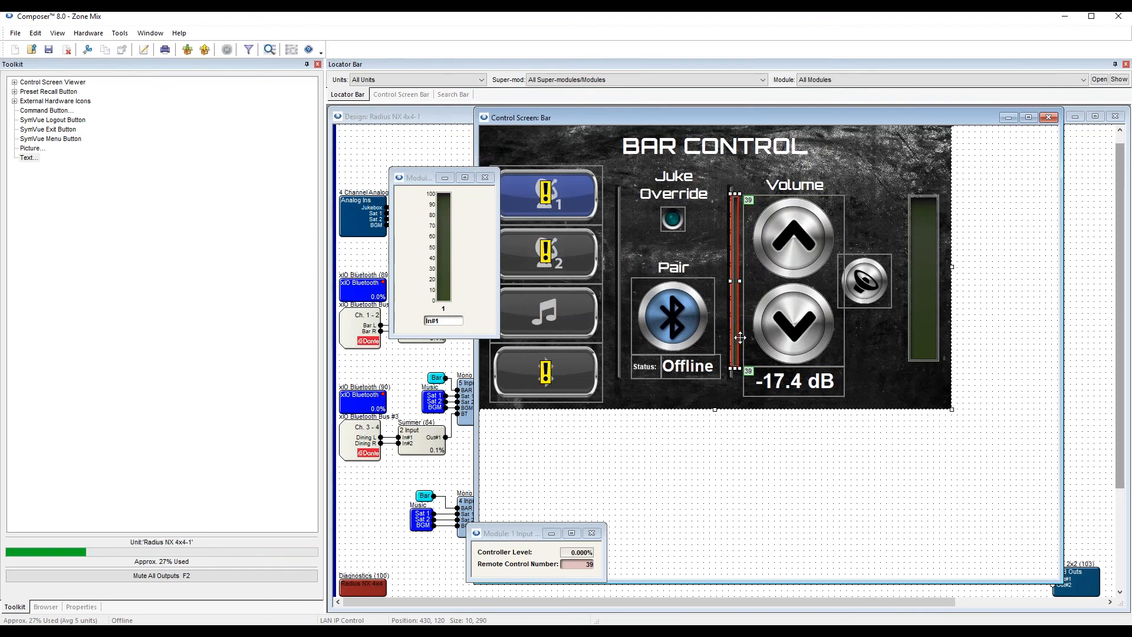
{"action": "left_click_drag", "start_coordinate": [735, 319], "coordinate": [747, 319]}
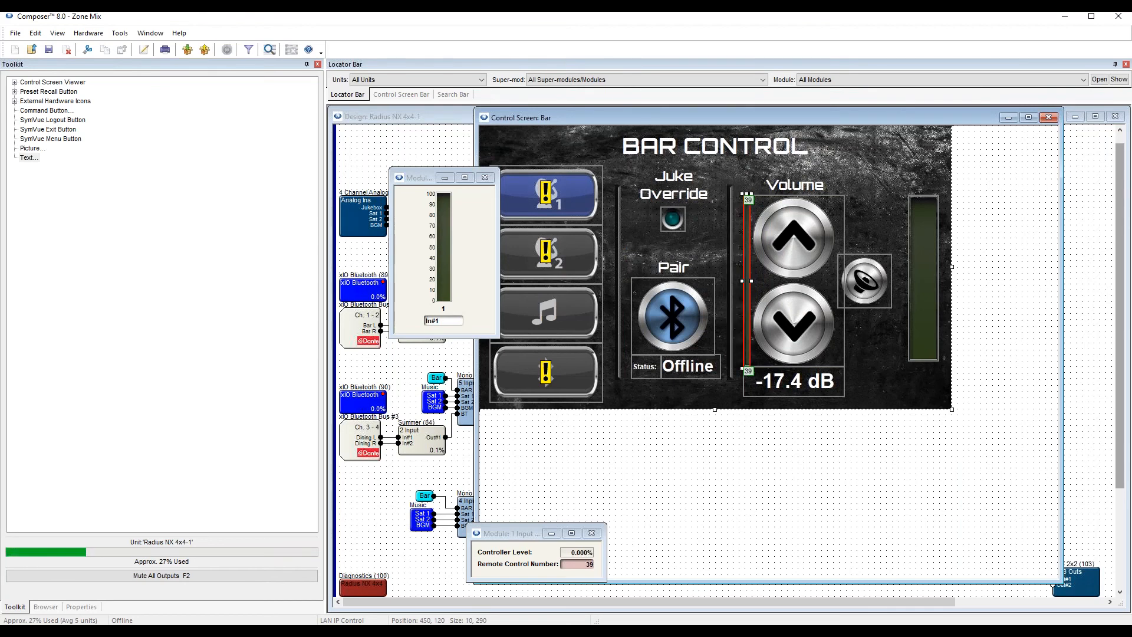
{"action": "key", "text": "F4"}
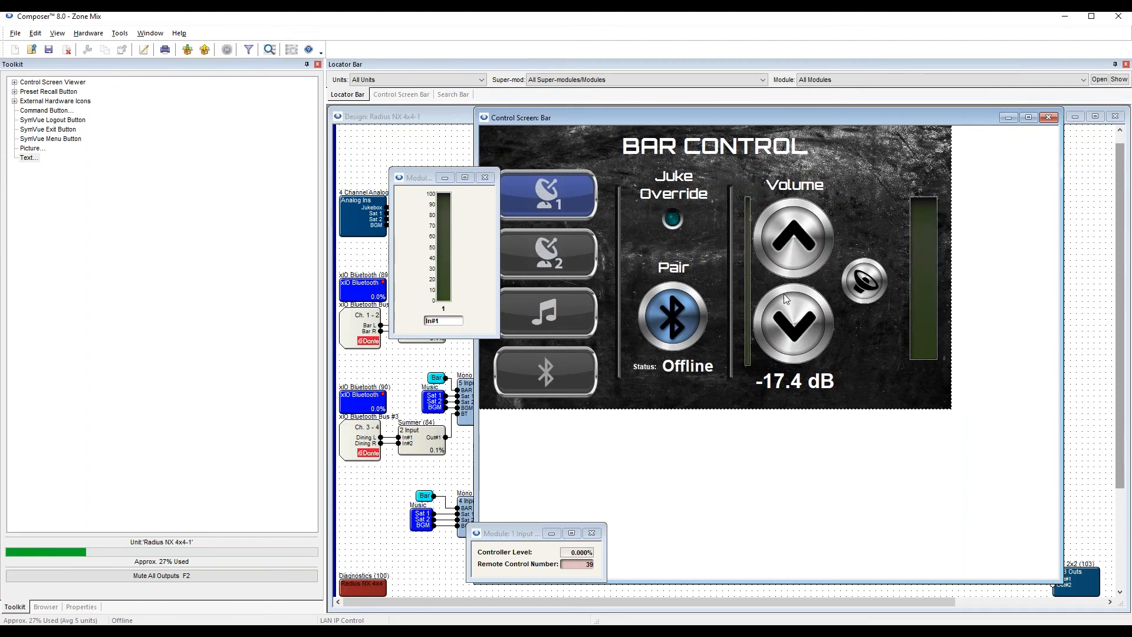
{"action": "key", "text": "F4"}
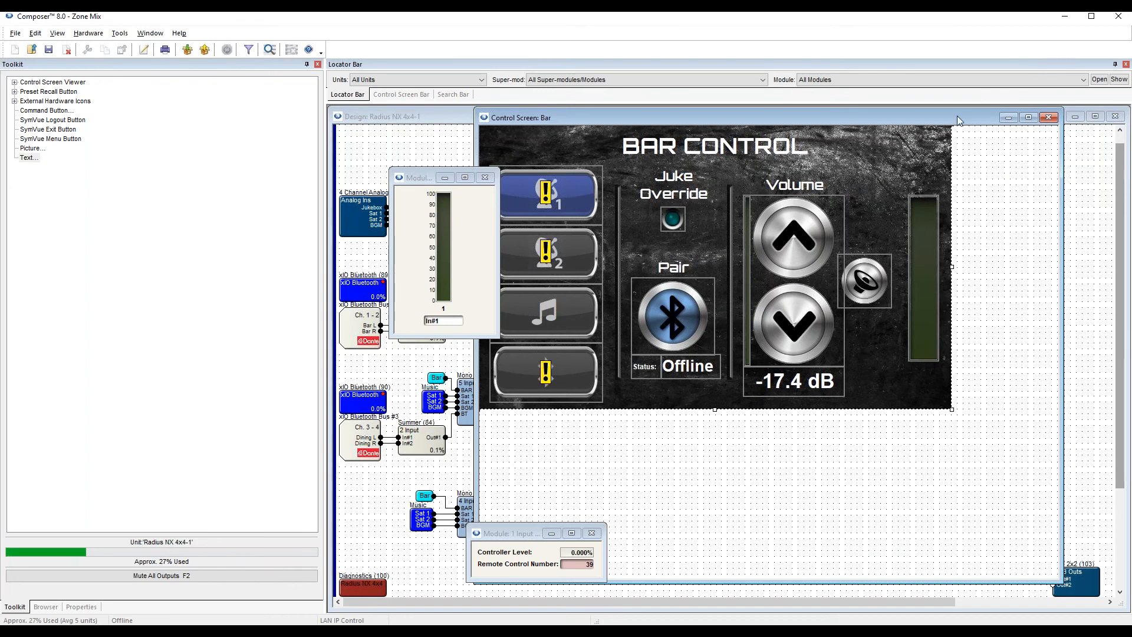
Delete the narrow meter beside the volume arrows and close the meter and remote control number module windows.
{"action": "left_click", "coordinate": [748, 279]}
{"action": "key", "text": "Delete"}
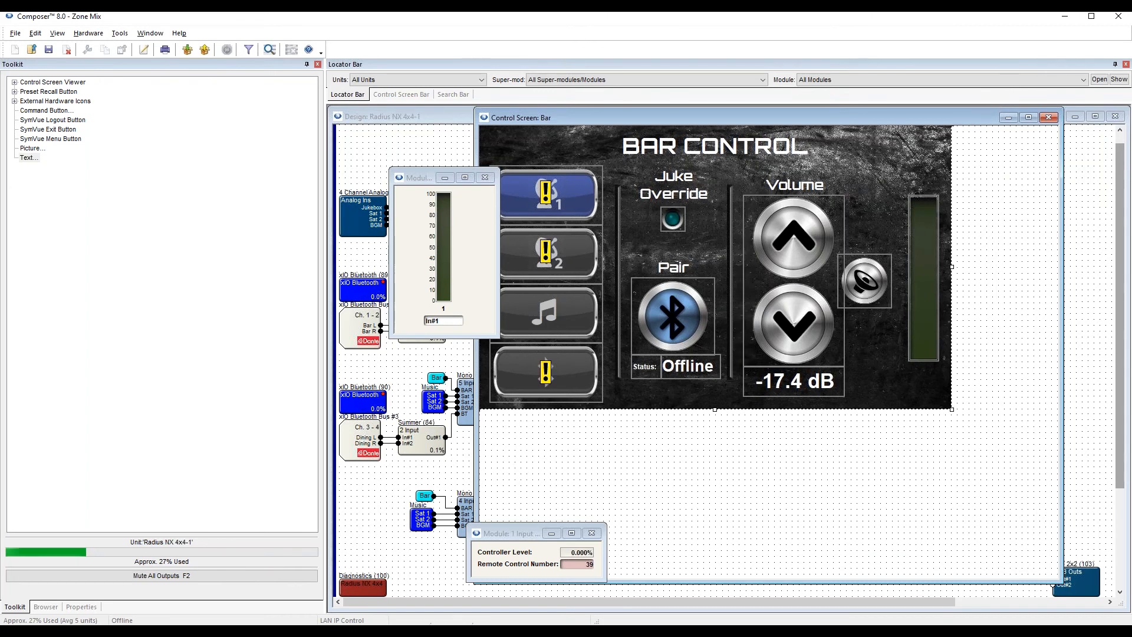
{"action": "left_click", "coordinate": [485, 176]}
{"action": "left_click", "coordinate": [651, 454]}
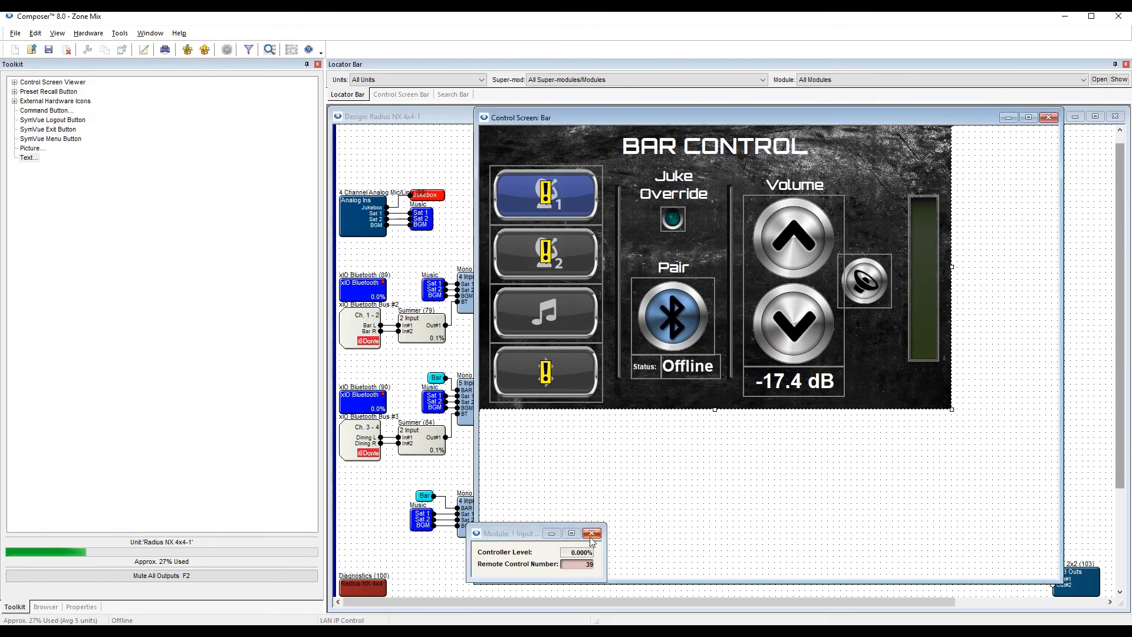
{"action": "left_click", "coordinate": [591, 534]}
Close the Bar control screen and the Zone Mix site file.
{"action": "left_click_drag", "start_coordinate": [720, 119], "coordinate": [628, 122]}
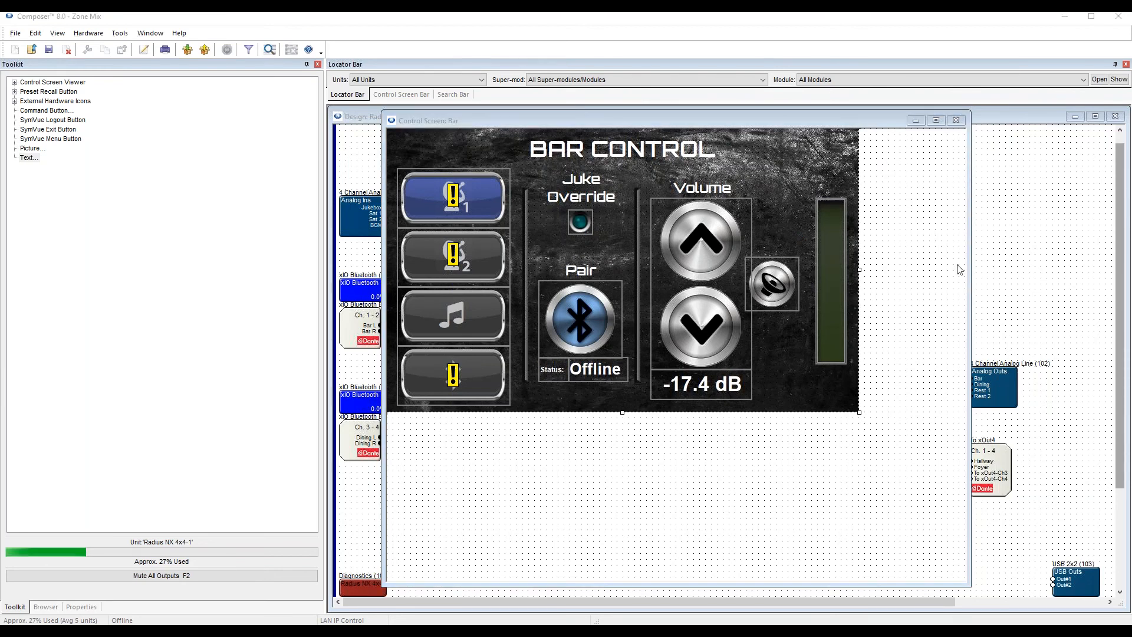
{"action": "left_click", "coordinate": [900, 245]}
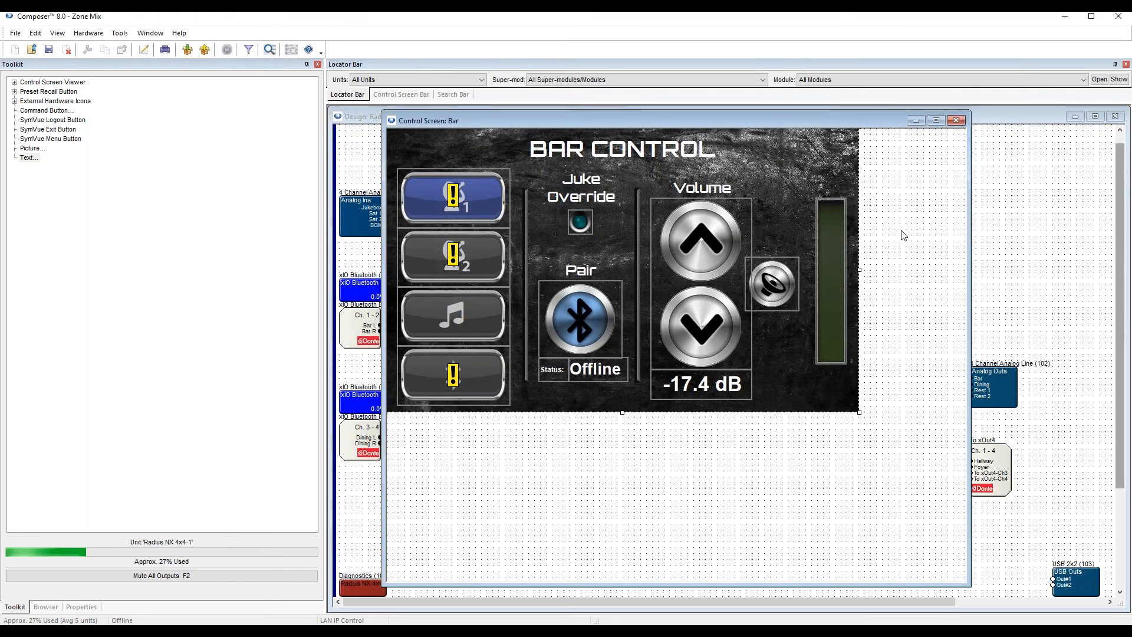
{"action": "left_click", "coordinate": [956, 120]}
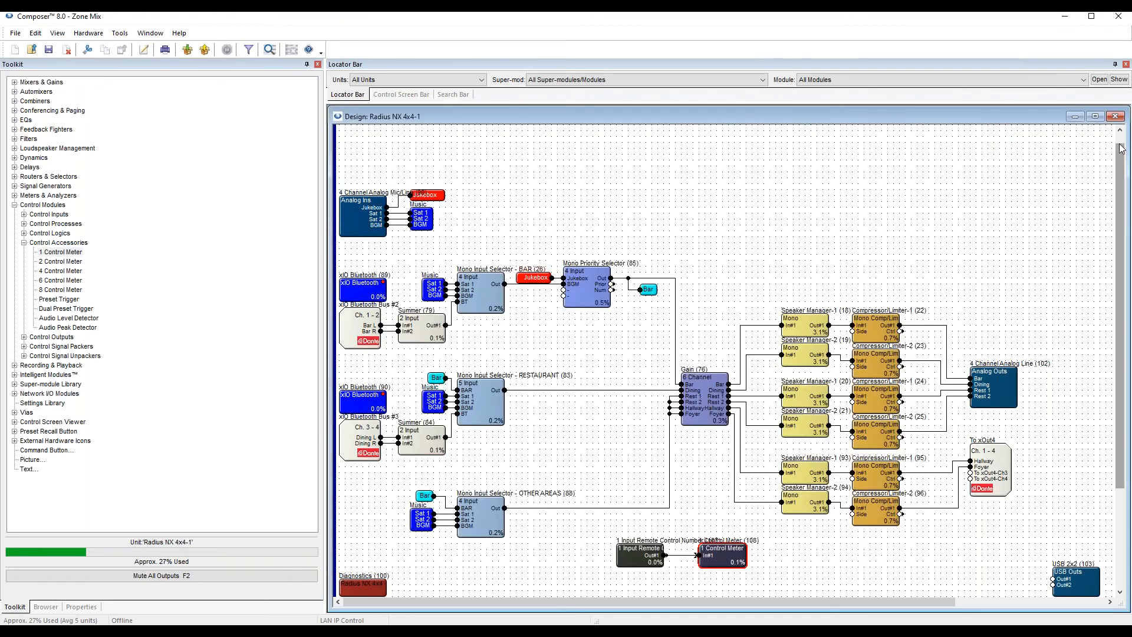
{"action": "left_click", "coordinate": [1116, 117]}
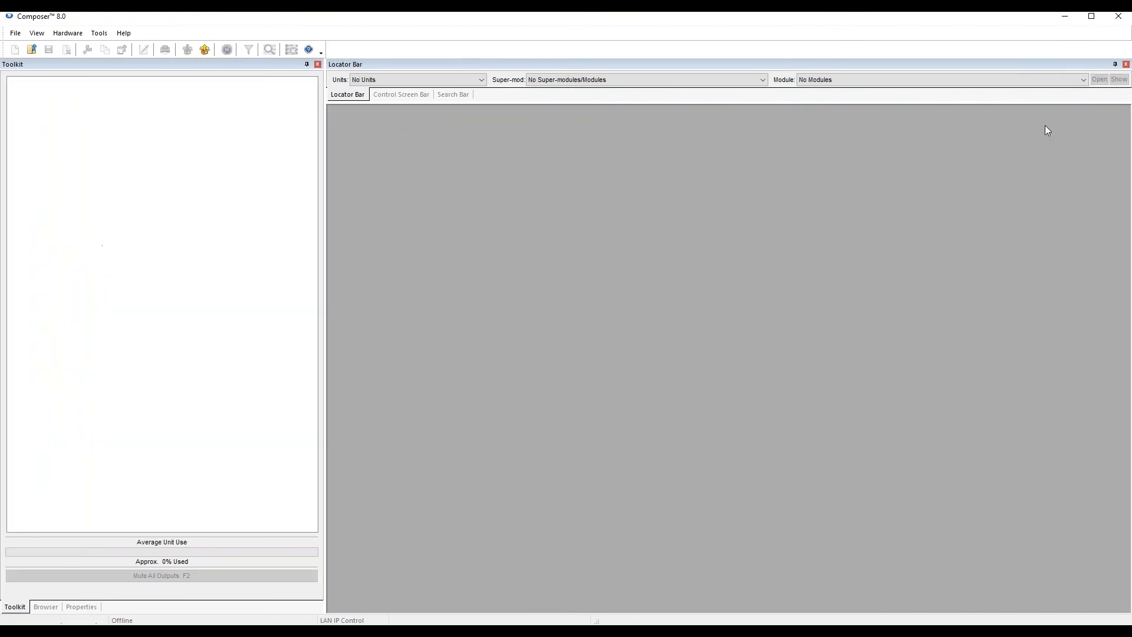
Open the recent Zone Mix (Complete) site file and show the design of its Radius NX 4x4 unit.
{"action": "left_click", "coordinate": [32, 50]}
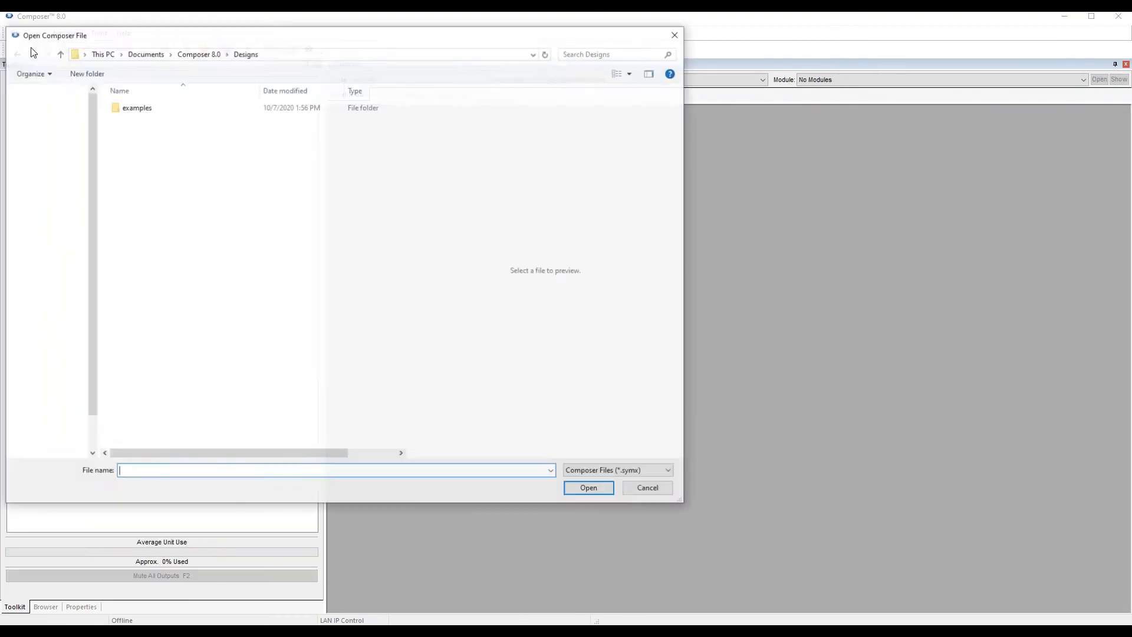
{"action": "key", "text": "Escape"}
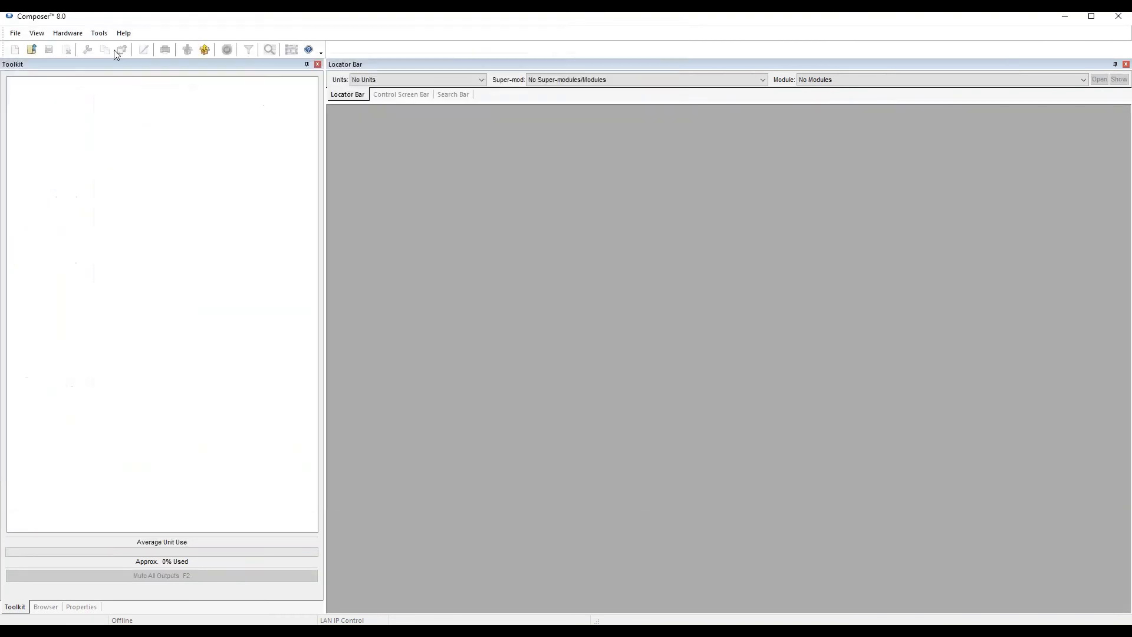
{"action": "left_click", "coordinate": [15, 34]}
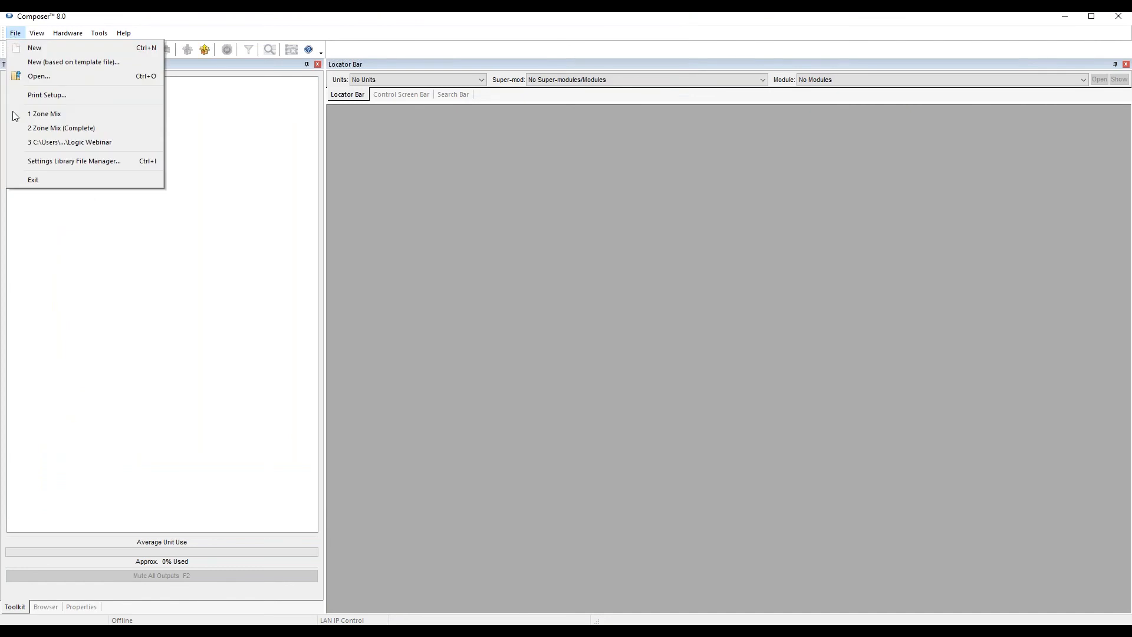
{"action": "left_click", "coordinate": [55, 131]}
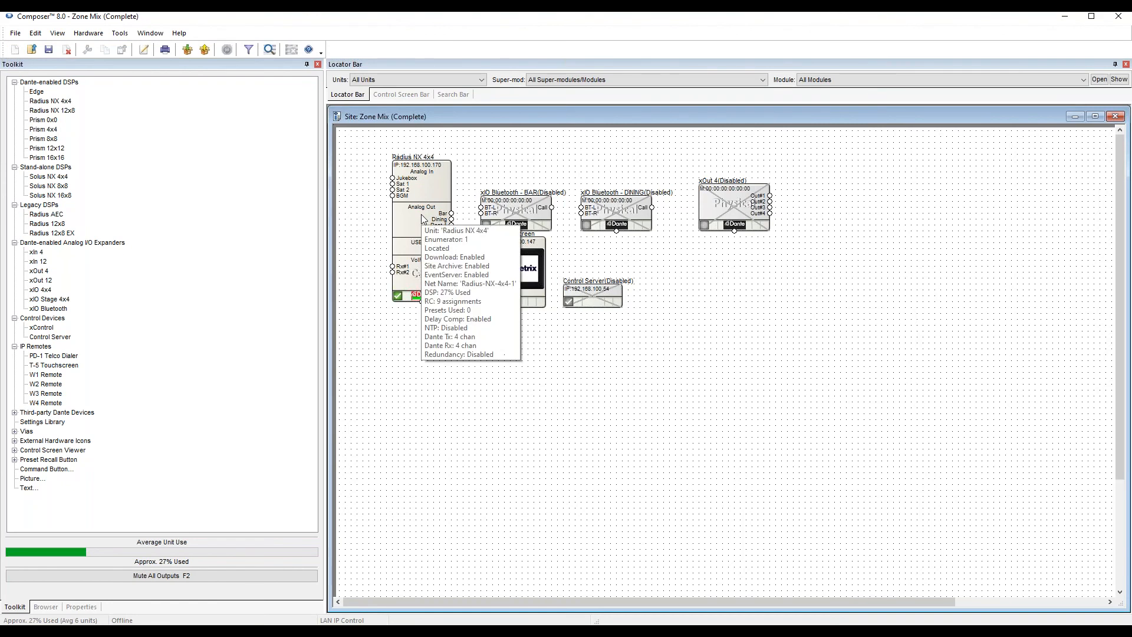
{"action": "double_click", "coordinate": [420, 216]}
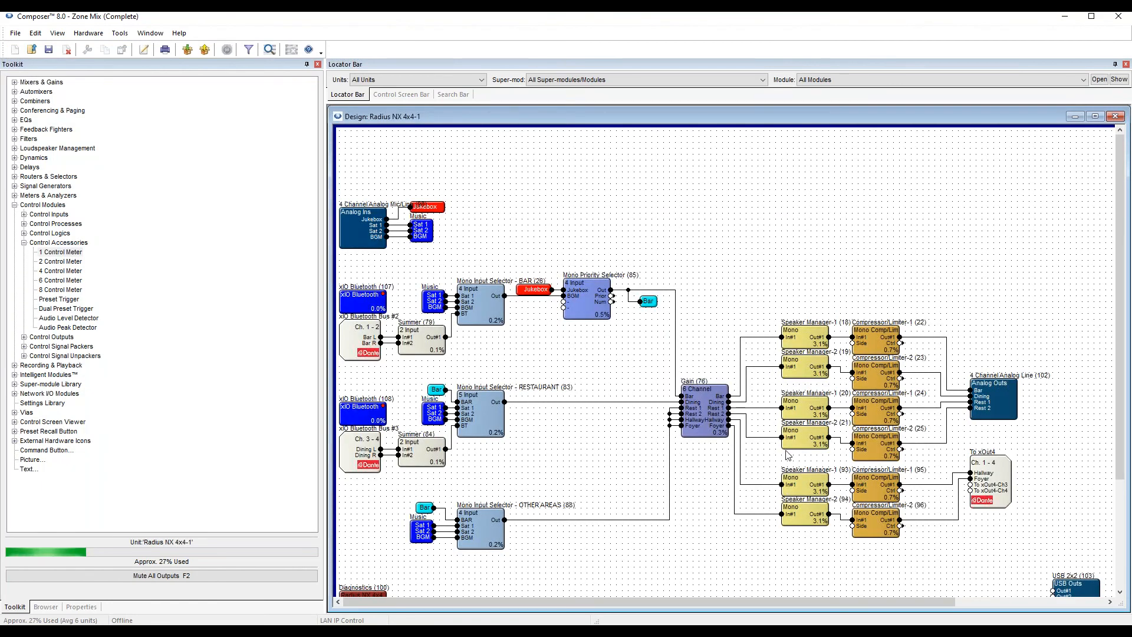
View the Bar control screen from the Control Screen Manager and toggle its mute button.
{"action": "left_click", "coordinate": [120, 33]}
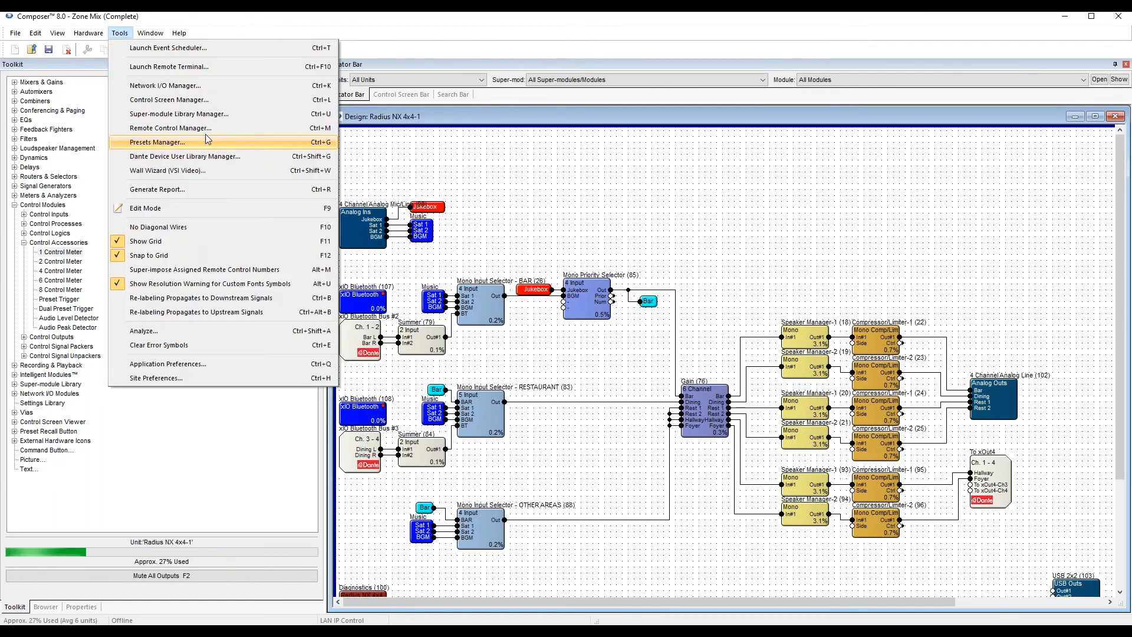
{"action": "left_click", "coordinate": [212, 101]}
{"action": "left_click_drag", "start_coordinate": [572, 241], "coordinate": [764, 152]}
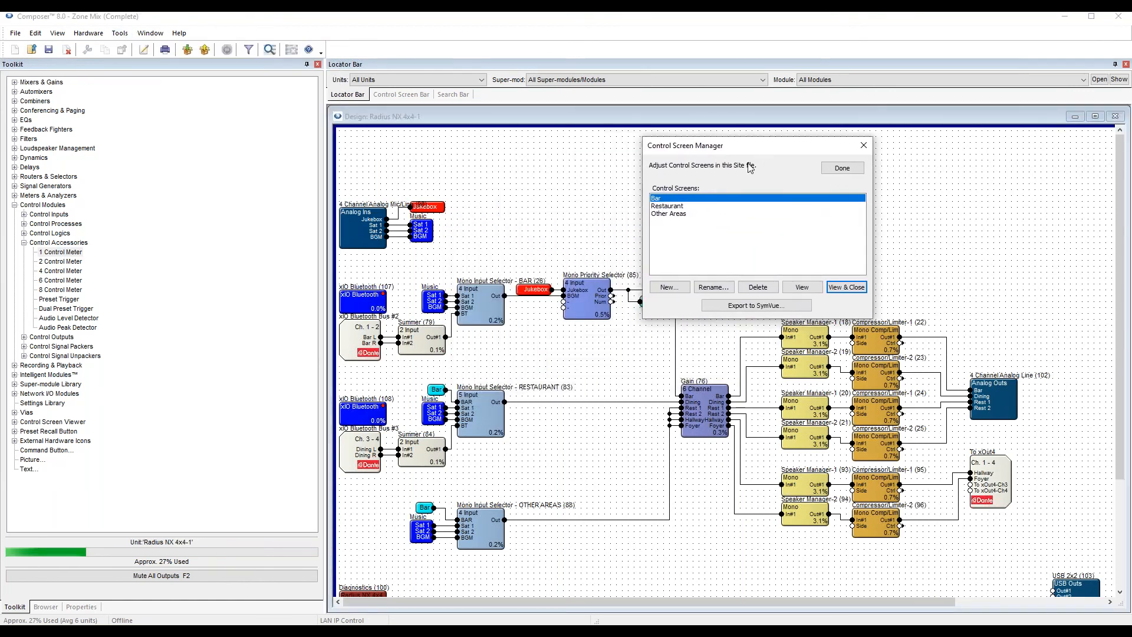
{"action": "left_click", "coordinate": [847, 287]}
{"action": "left_click_drag", "start_coordinate": [663, 224], "coordinate": [754, 113]}
{"action": "left_click", "coordinate": [933, 280]}
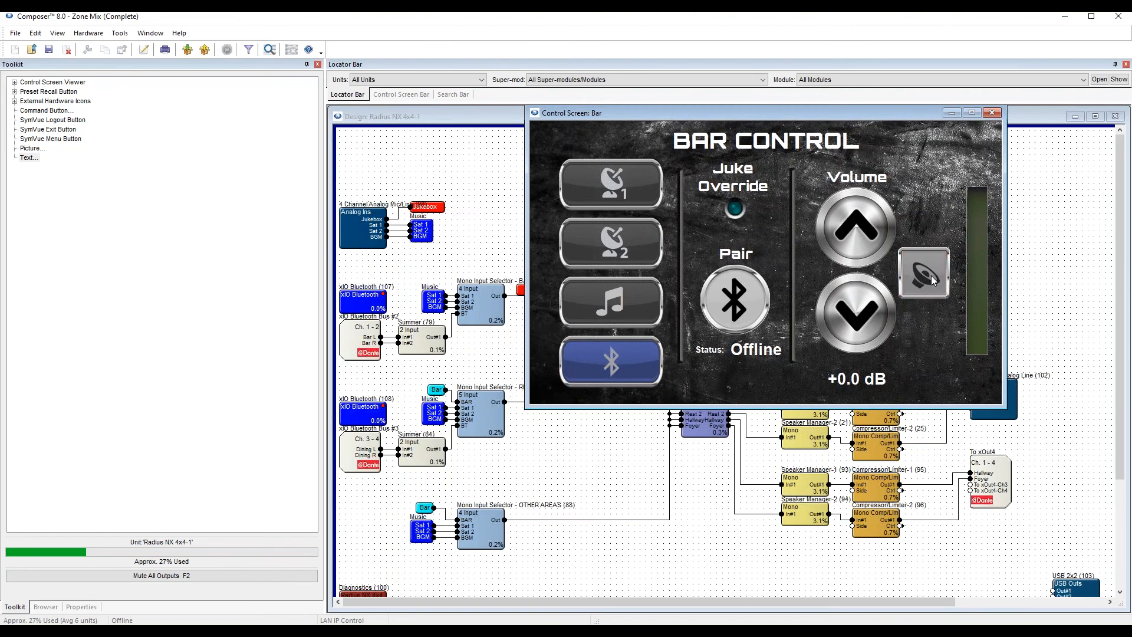
{"action": "left_click", "coordinate": [924, 273]}
{"action": "left_click", "coordinate": [941, 266]}
View the Restaurant control screen from the Control Screen Manager.
{"action": "key", "text": "F6"}
{"action": "left_click", "coordinate": [478, 296]}
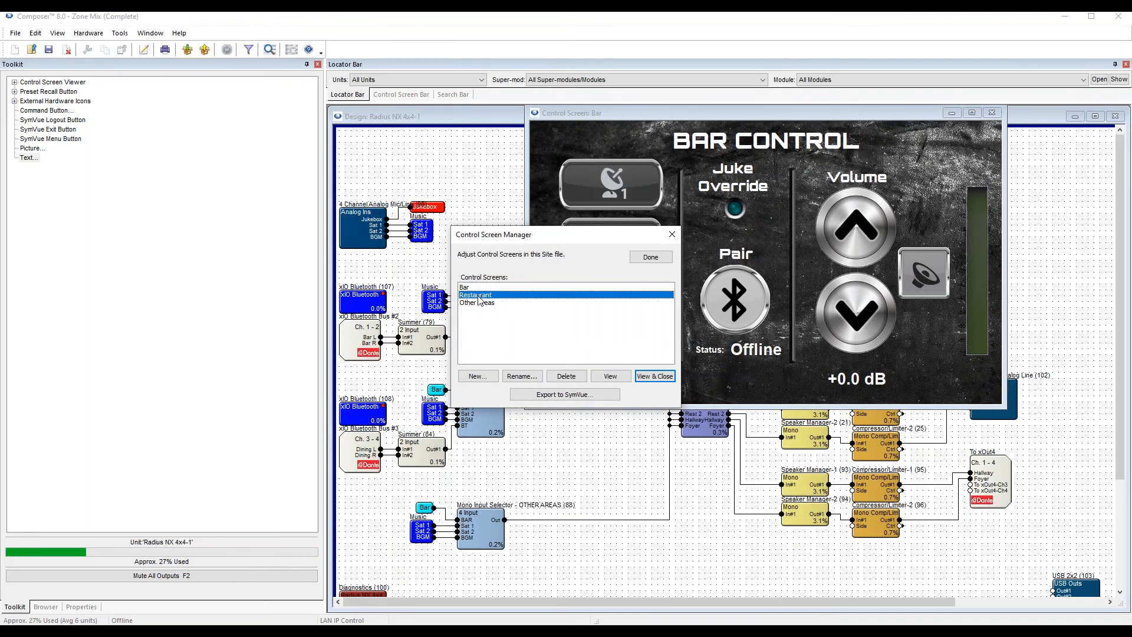
{"action": "left_click", "coordinate": [654, 376]}
{"action": "left_click_drag", "start_coordinate": [599, 239], "coordinate": [628, 142]}
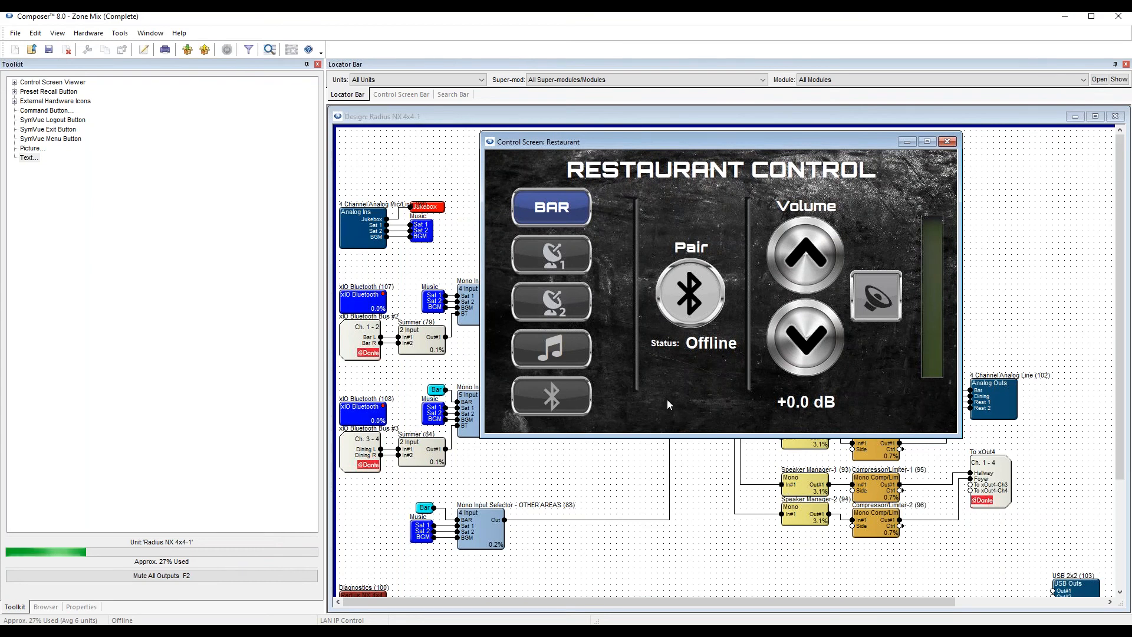
View the Other Areas control screen from the Control Screen Manager.
{"action": "key", "text": "F7"}
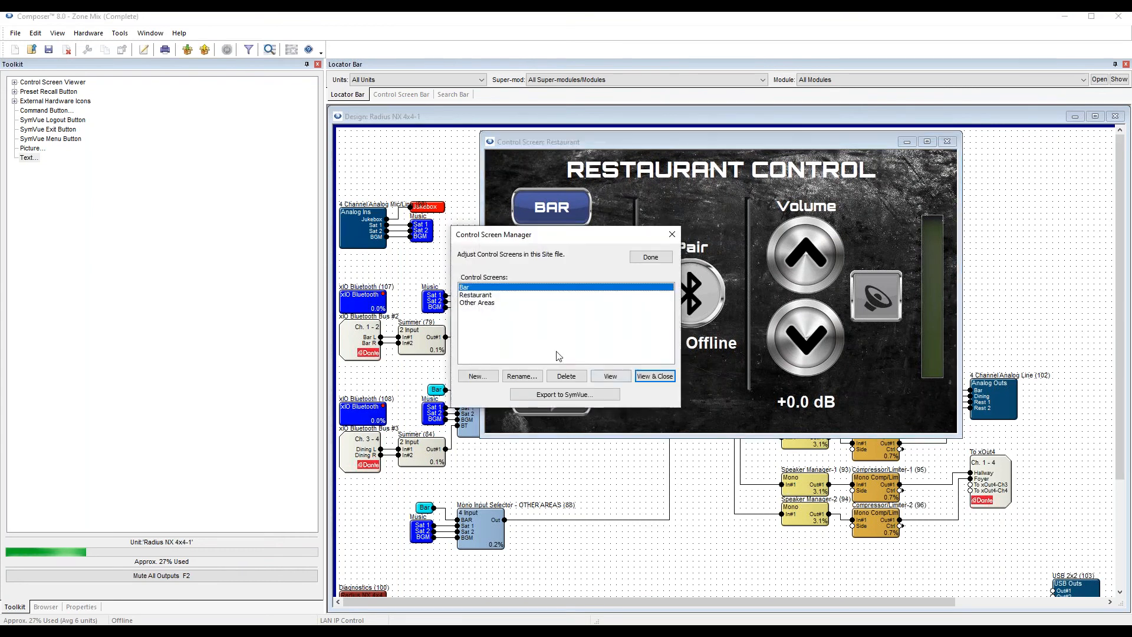
{"action": "double_click", "coordinate": [480, 302]}
{"action": "left_click_drag", "start_coordinate": [665, 242], "coordinate": [713, 149]}
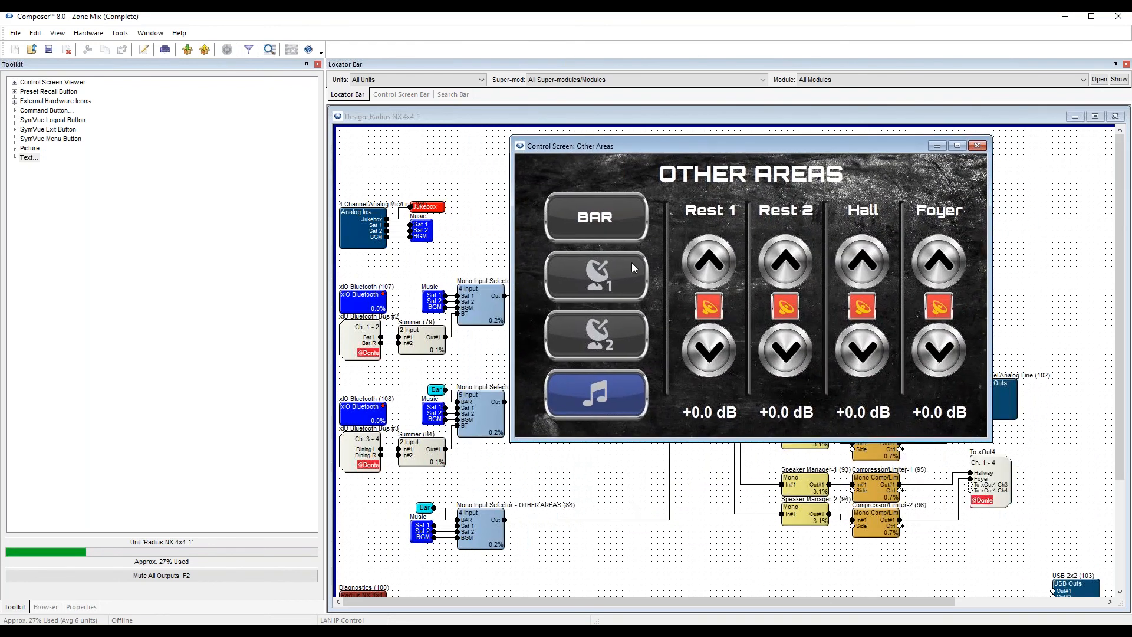
Try the source buttons on the Other Areas screen one after another, finishing with BAR selected.
{"action": "left_click", "coordinate": [643, 265]}
{"action": "left_click", "coordinate": [642, 337]}
{"action": "left_click", "coordinate": [646, 378]}
{"action": "left_click", "coordinate": [645, 353]}
{"action": "left_click", "coordinate": [646, 277]}
{"action": "left_click", "coordinate": [646, 236]}
Unmute the Rest 1, Rest 2, Hall and Foyer zones on the Other Areas screen.
{"action": "left_click", "coordinate": [710, 306]}
{"action": "left_click", "coordinate": [785, 307]}
{"action": "left_click", "coordinate": [862, 306]}
{"action": "left_click", "coordinate": [939, 306]}
Raise and lower the Rest 2 volume by one increment each, and lower Rest 1 to -1.0 dB.
{"action": "left_click", "coordinate": [785, 261]}
{"action": "left_click", "coordinate": [785, 351]}
{"action": "left_click", "coordinate": [710, 351]}
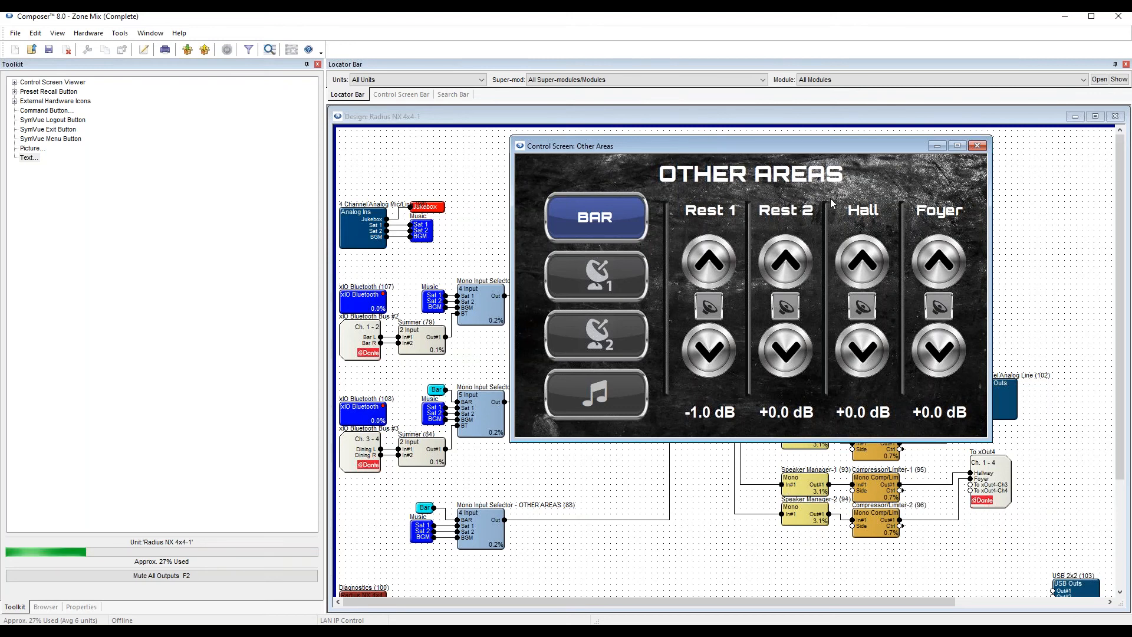
Create a new control screen named Home in the Control Screen Manager.
{"action": "left_click", "coordinate": [121, 34]}
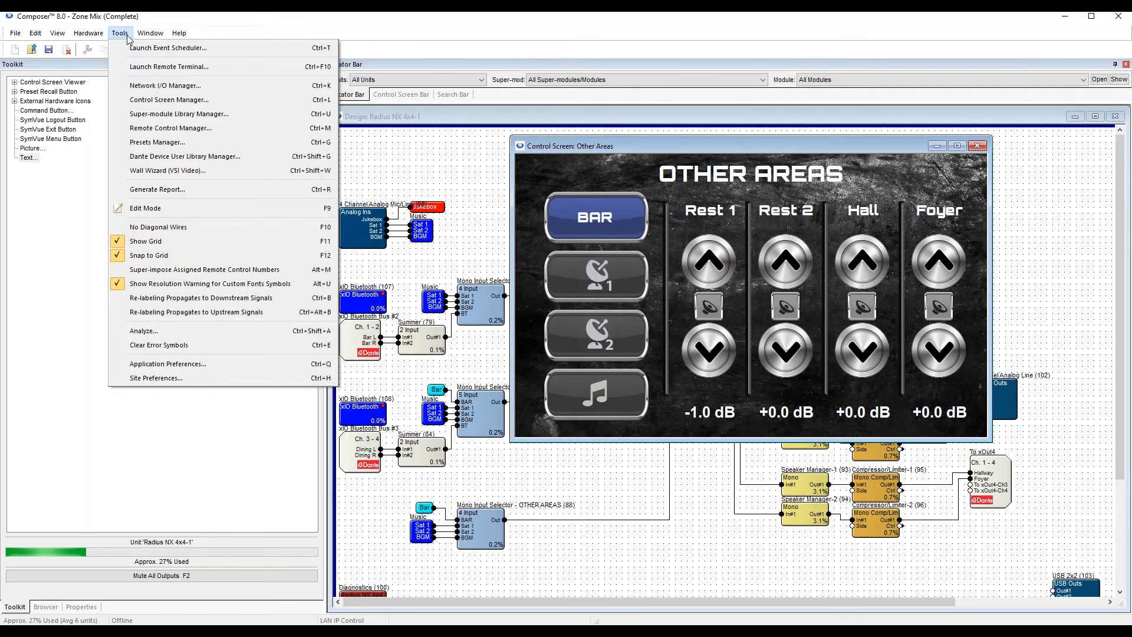
{"action": "left_click", "coordinate": [174, 101]}
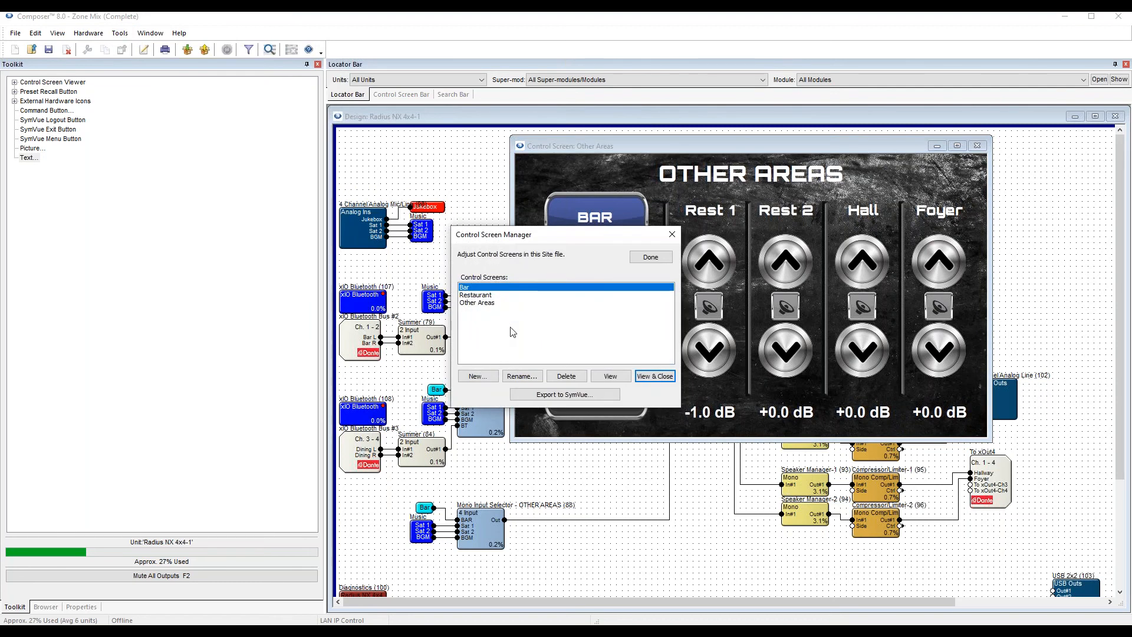
{"action": "left_click", "coordinate": [477, 376]}
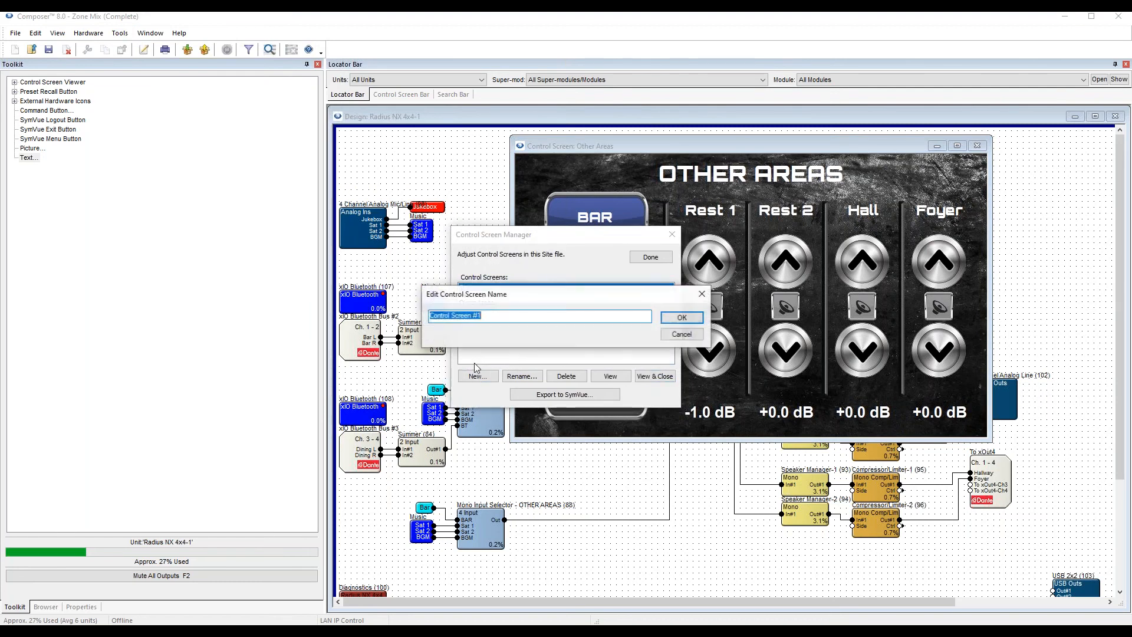
{"action": "type", "text": "Home"}
{"action": "key", "text": "Return"}
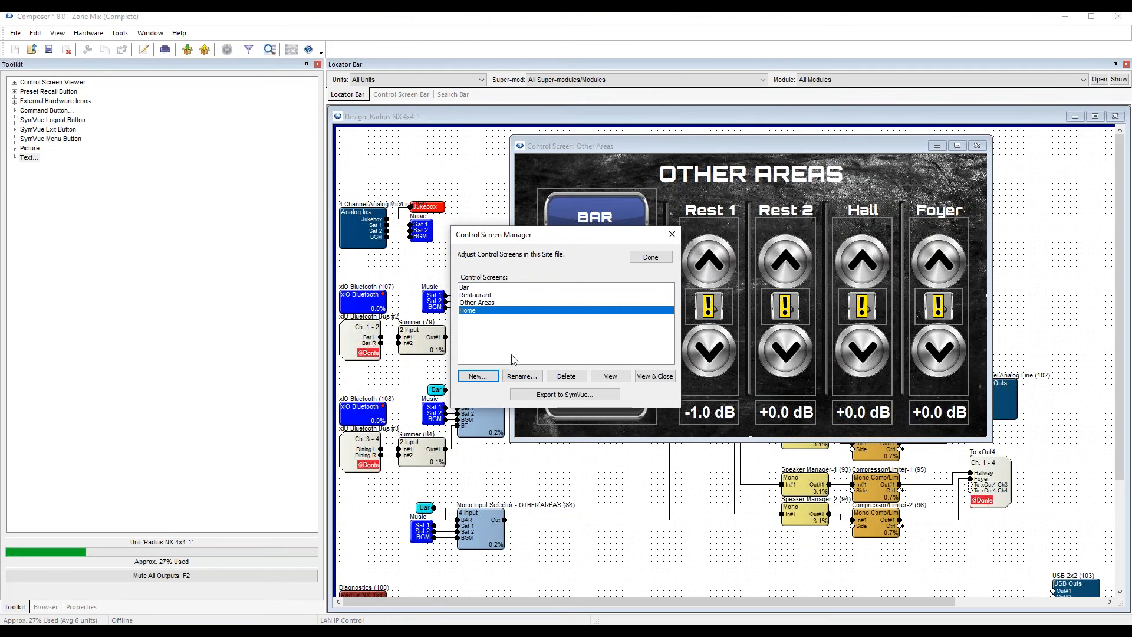
Open the Home control screen and set its sheet size to 800 x 480 - T-5 Touchscreens.
{"action": "left_click", "coordinate": [663, 380]}
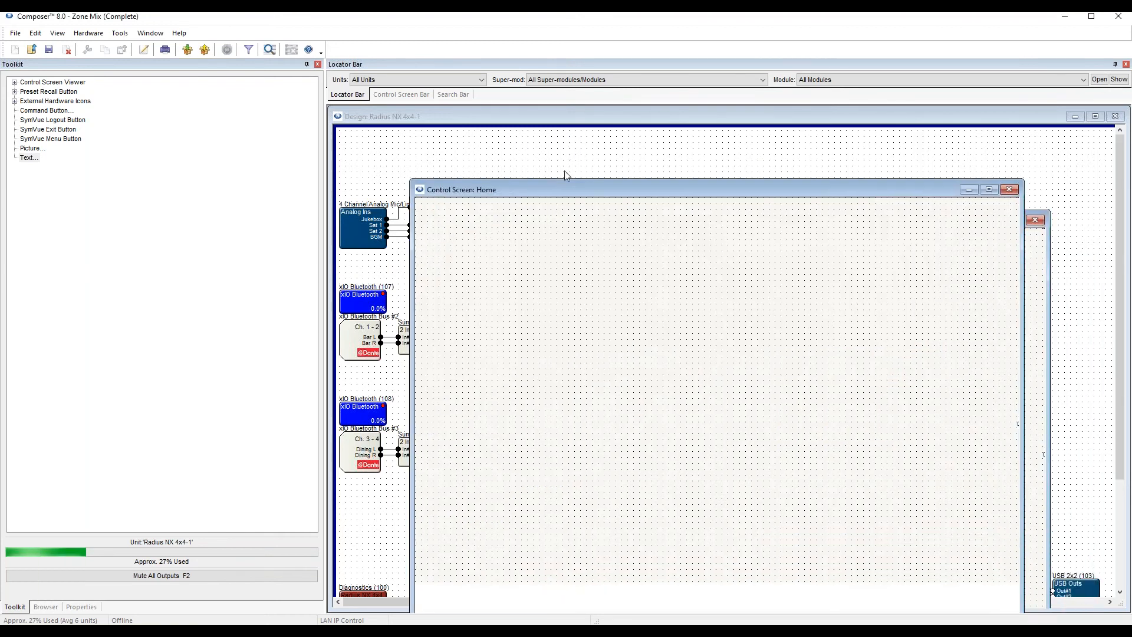
{"action": "left_click_drag", "start_coordinate": [580, 190], "coordinate": [501, 142]}
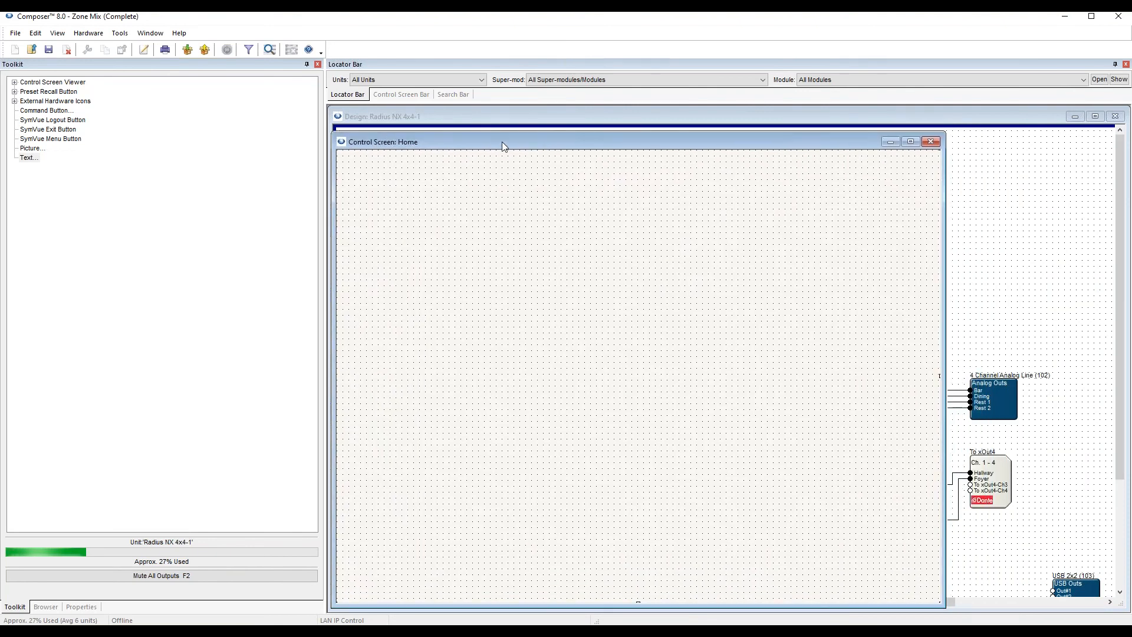
{"action": "left_click", "coordinate": [82, 607]}
{"action": "left_click", "coordinate": [234, 138]}
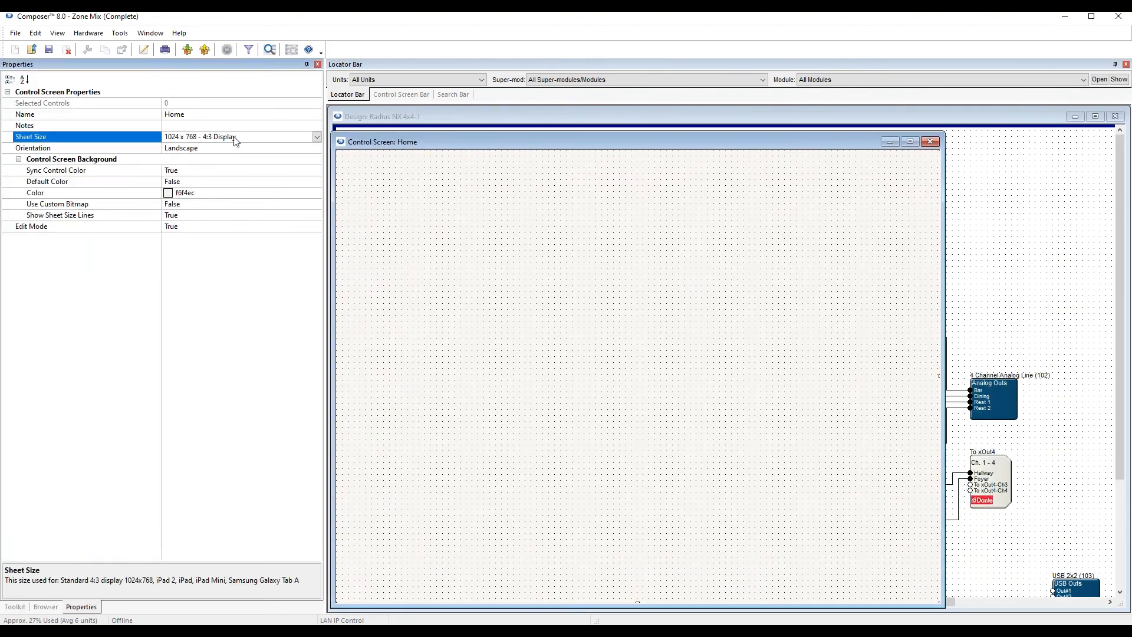
{"action": "left_click", "coordinate": [316, 136]}
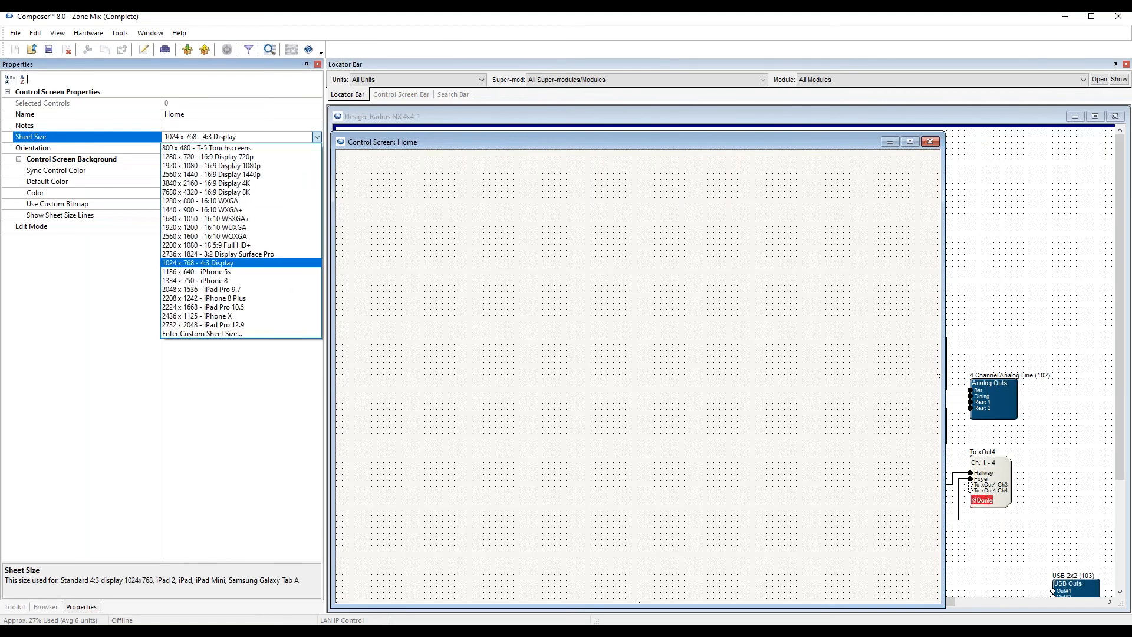
{"action": "left_click", "coordinate": [275, 149]}
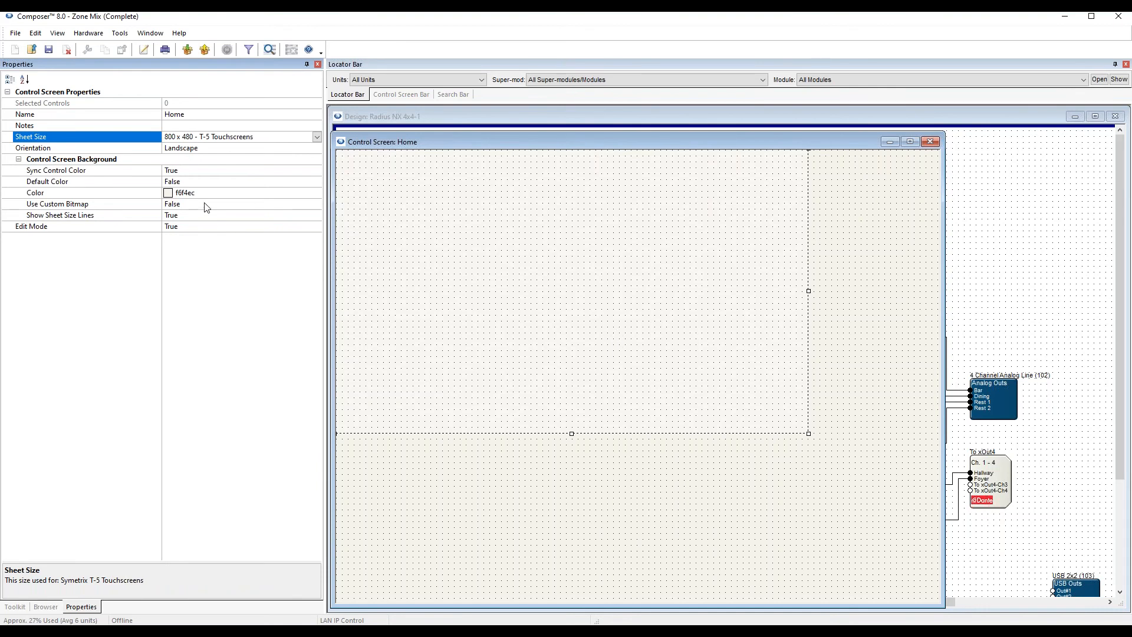
Enable a custom background bitmap on the Home screen, load the Floor Plan image from Symbols and accept that folder as the default location.
{"action": "left_click", "coordinate": [188, 193]}
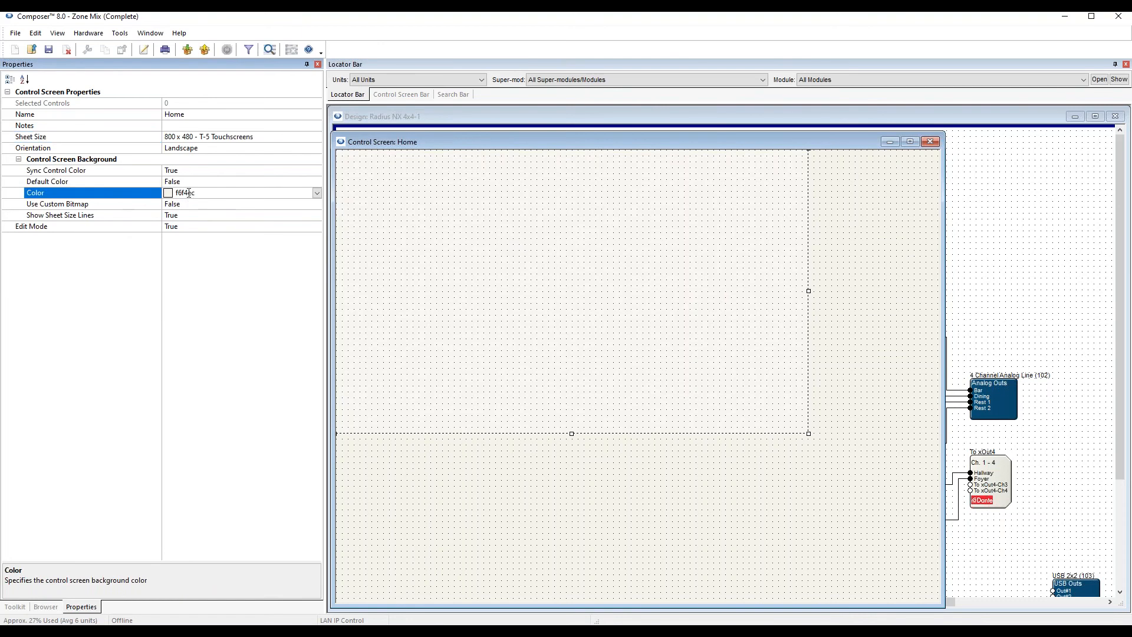
{"action": "left_click", "coordinate": [100, 205]}
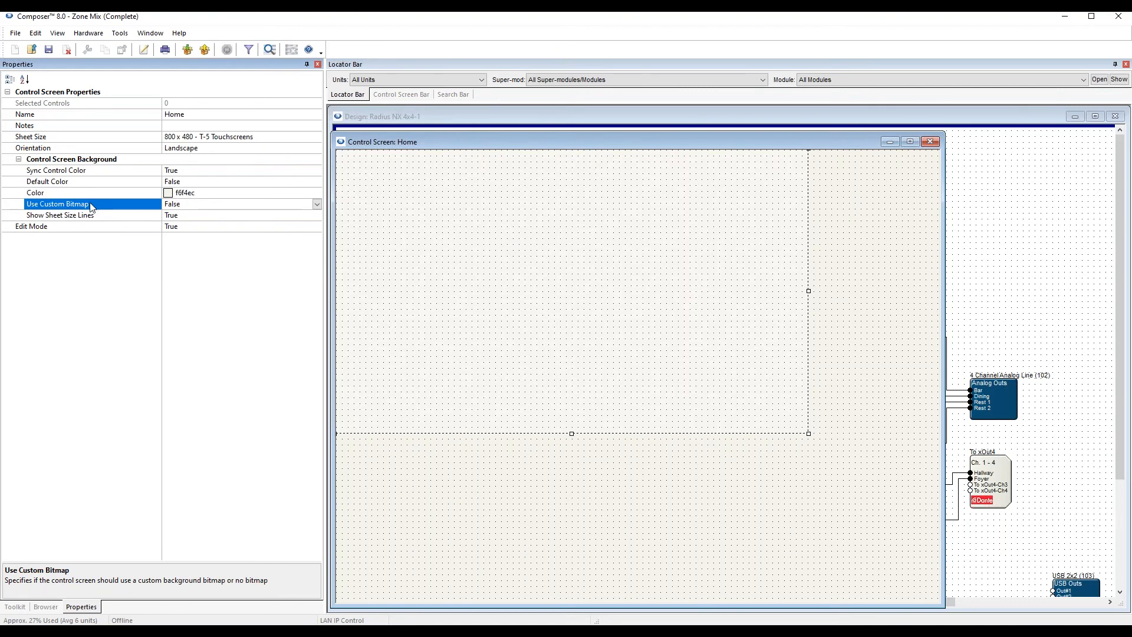
{"action": "double_click", "coordinate": [92, 206]}
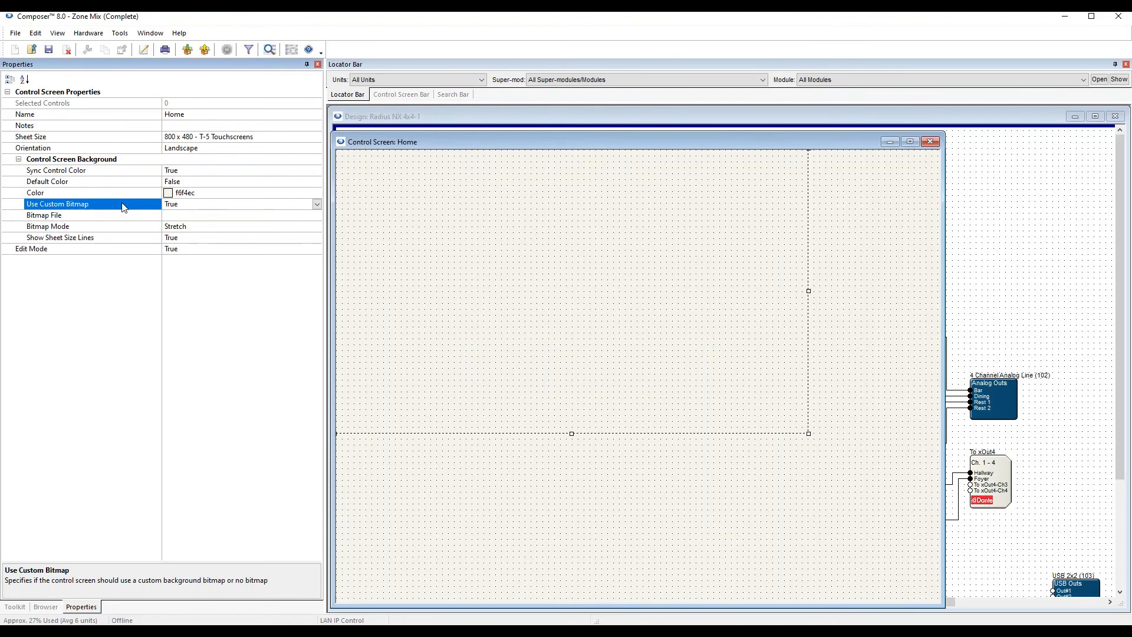
{"action": "left_click", "coordinate": [258, 217]}
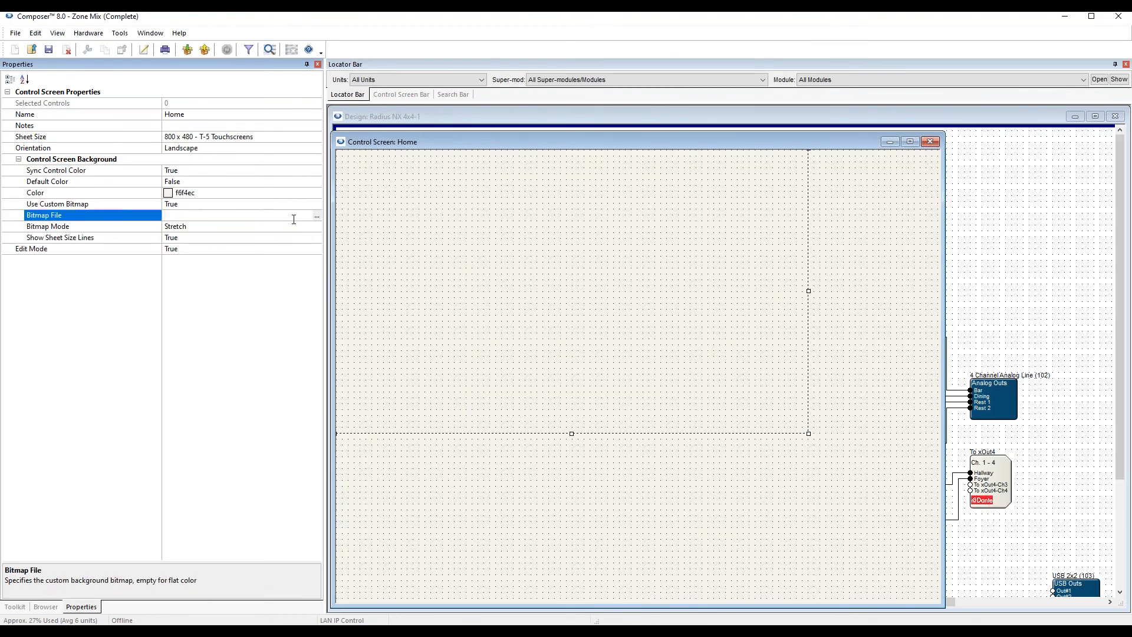
{"action": "left_click", "coordinate": [317, 216]}
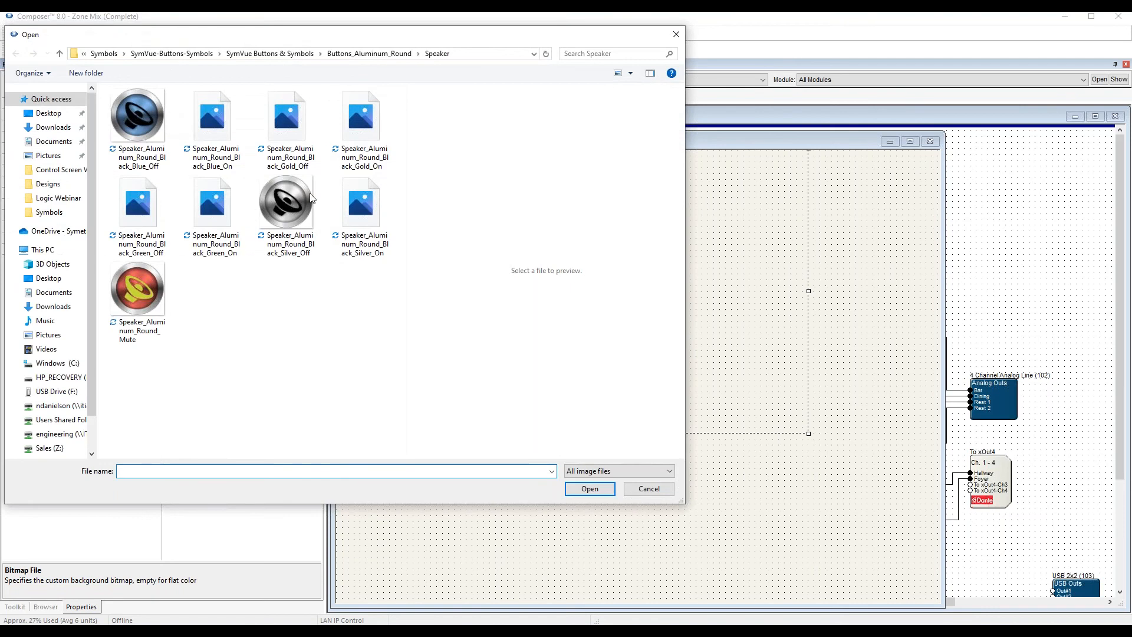
{"action": "left_click", "coordinate": [104, 53]}
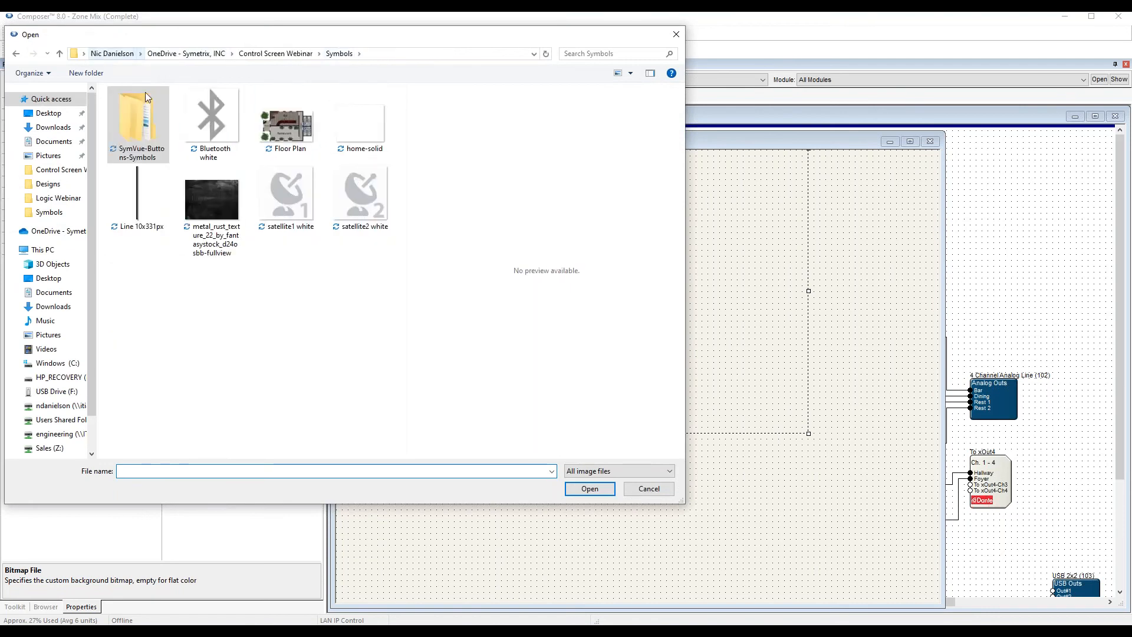
{"action": "left_click", "coordinate": [284, 130]}
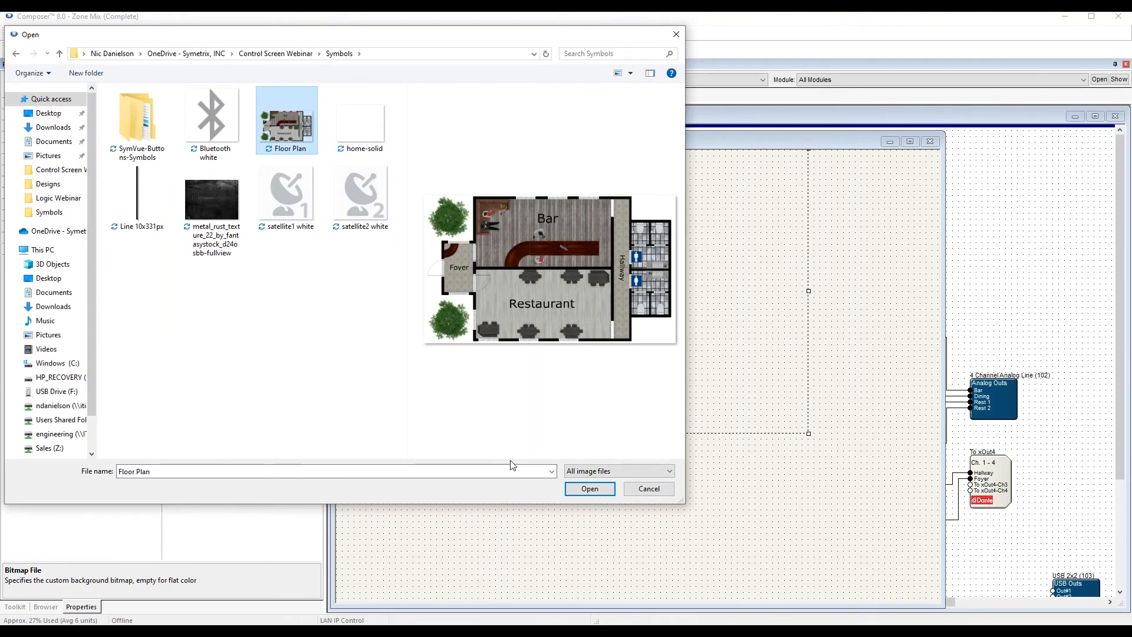
{"action": "left_click", "coordinate": [590, 488]}
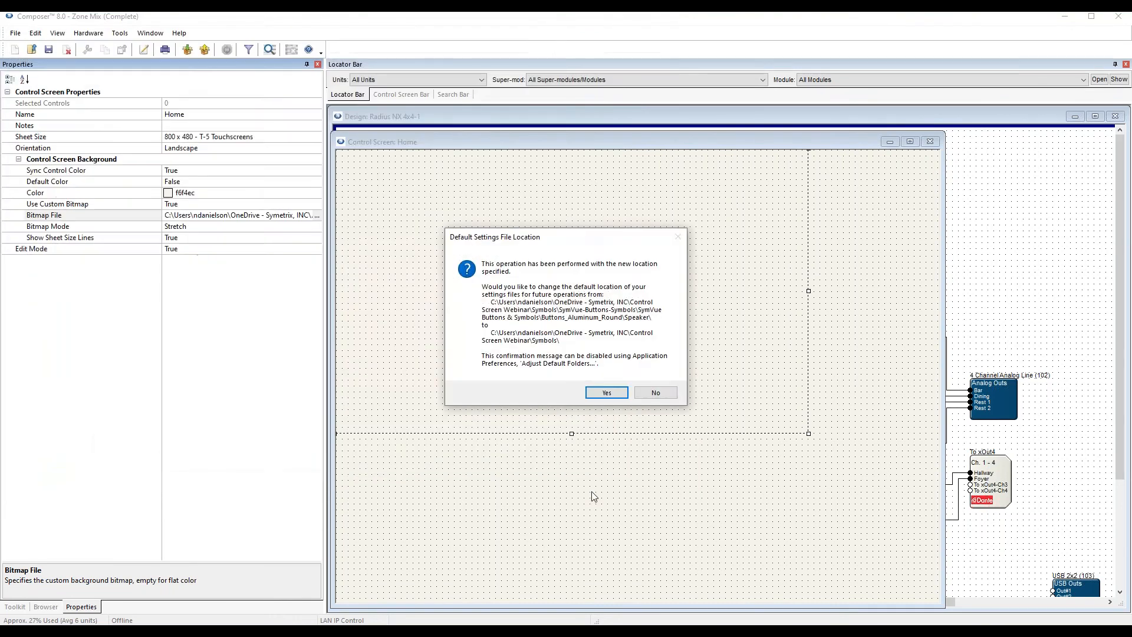
{"action": "left_click", "coordinate": [607, 392]}
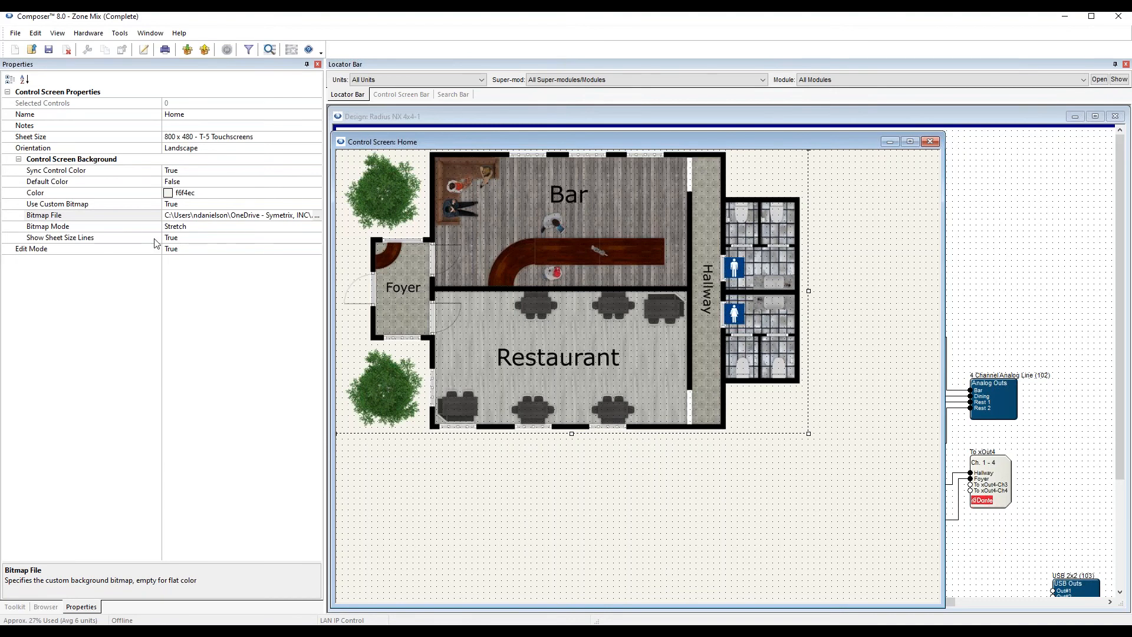
Set the Home control screen's background color to grey c0c0c0.
{"action": "left_click", "coordinate": [191, 185]}
{"action": "left_click", "coordinate": [247, 202]}
{"action": "left_click", "coordinate": [311, 193]}
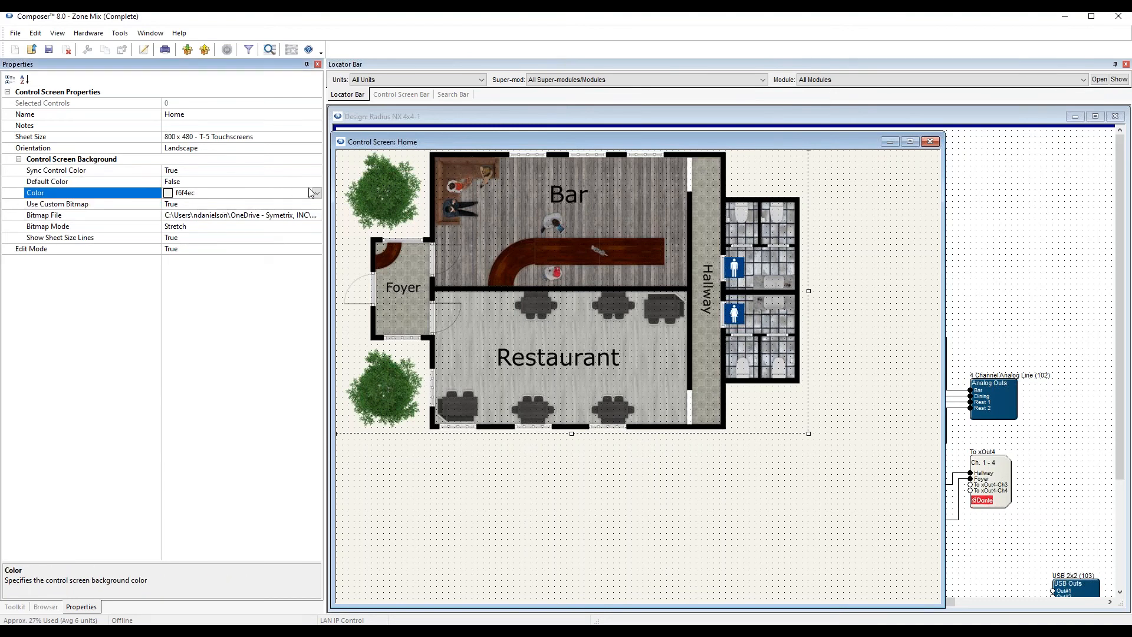
{"action": "left_click", "coordinate": [317, 193]}
{"action": "left_click", "coordinate": [205, 286]}
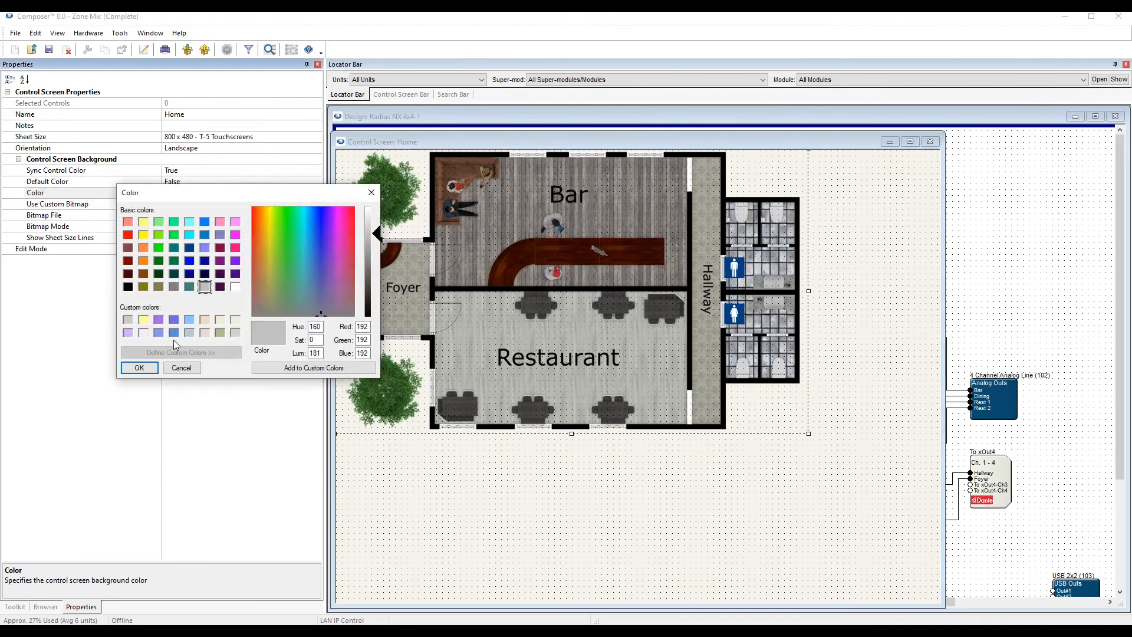
{"action": "left_click", "coordinate": [139, 368]}
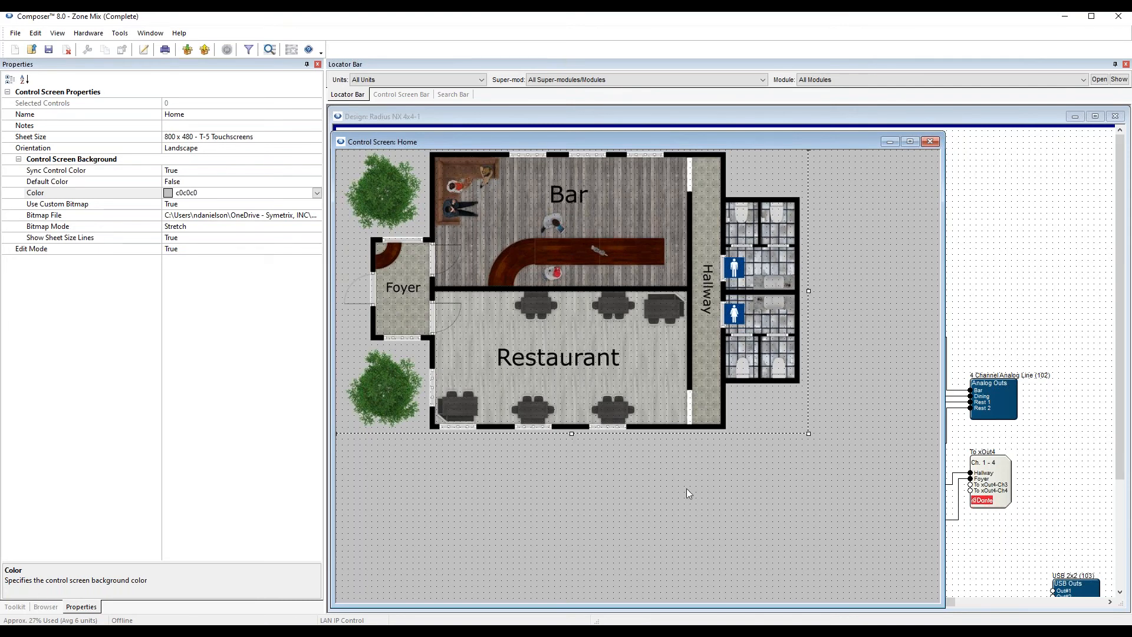
Expand the Control Screen Viewer tools and examine the control screens offered there.
{"action": "left_click", "coordinate": [14, 607]}
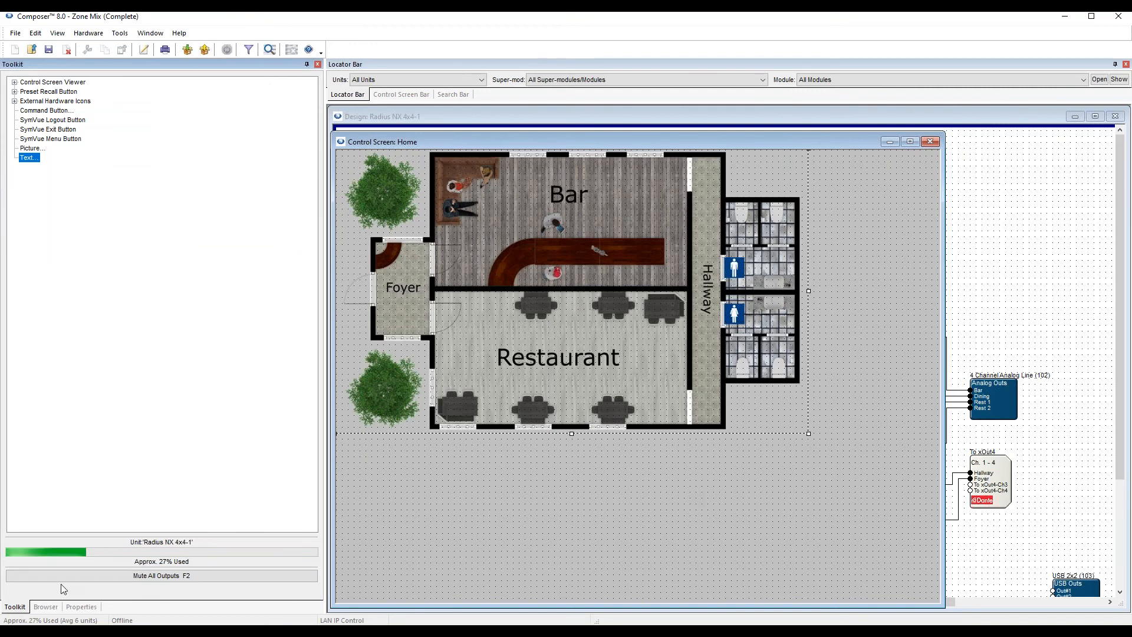
{"action": "left_click", "coordinate": [58, 84]}
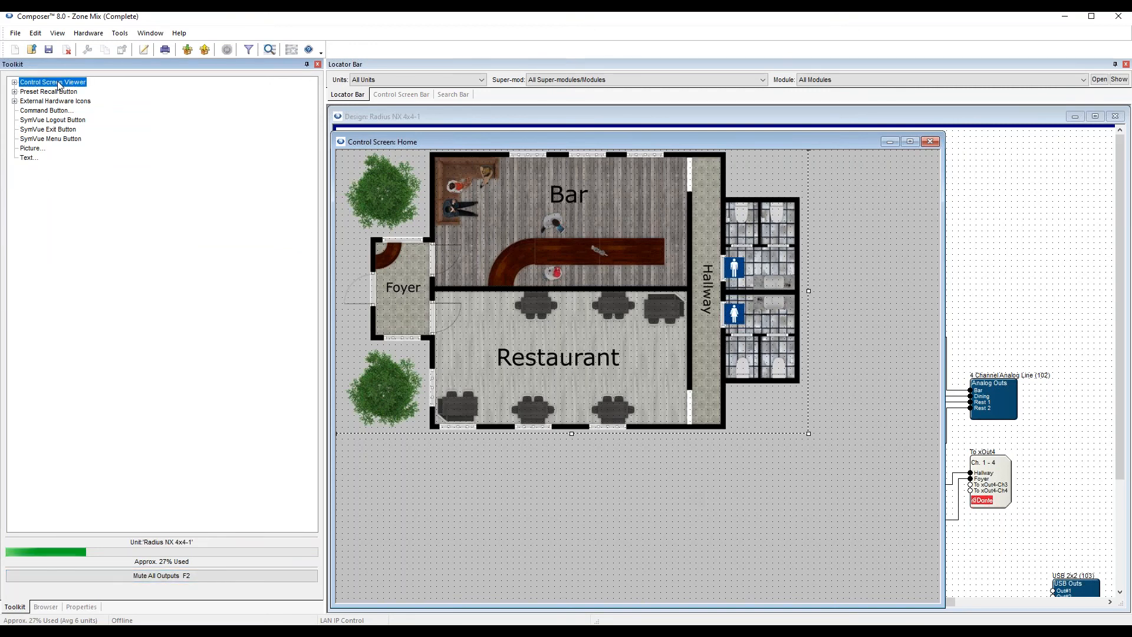
{"action": "left_click", "coordinate": [14, 83]}
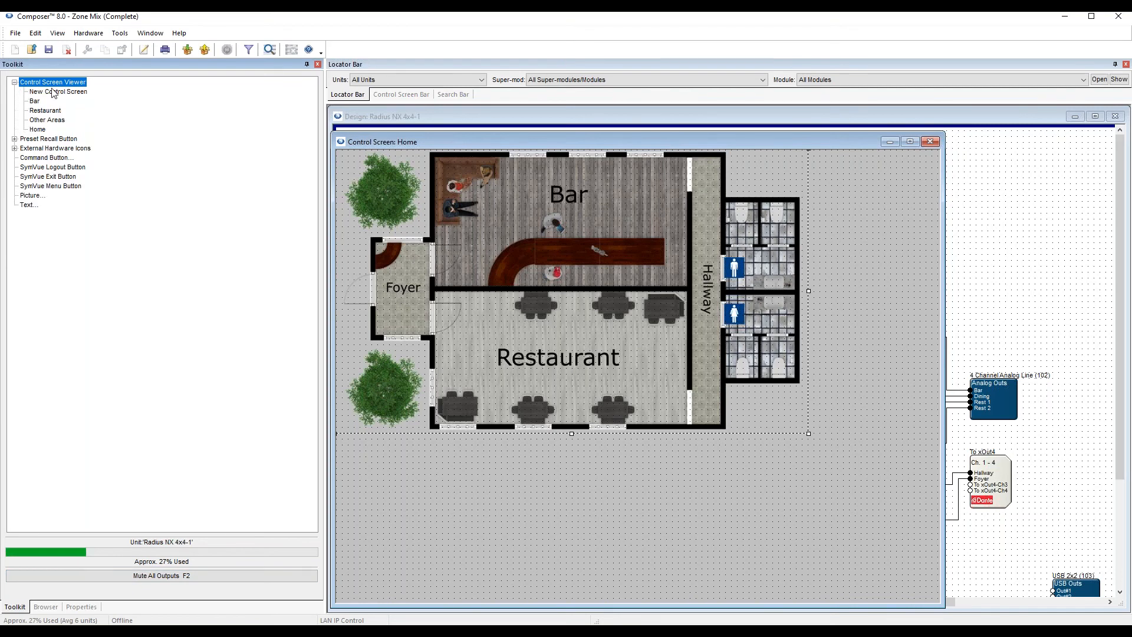
{"action": "left_click", "coordinate": [51, 91]}
{"action": "left_click", "coordinate": [36, 100]}
{"action": "left_click", "coordinate": [43, 110]}
{"action": "left_click", "coordinate": [43, 121]}
{"action": "left_click", "coordinate": [40, 111]}
{"action": "left_click", "coordinate": [36, 100]}
{"action": "left_click", "coordinate": [44, 111]}
{"action": "left_click", "coordinate": [43, 120]}
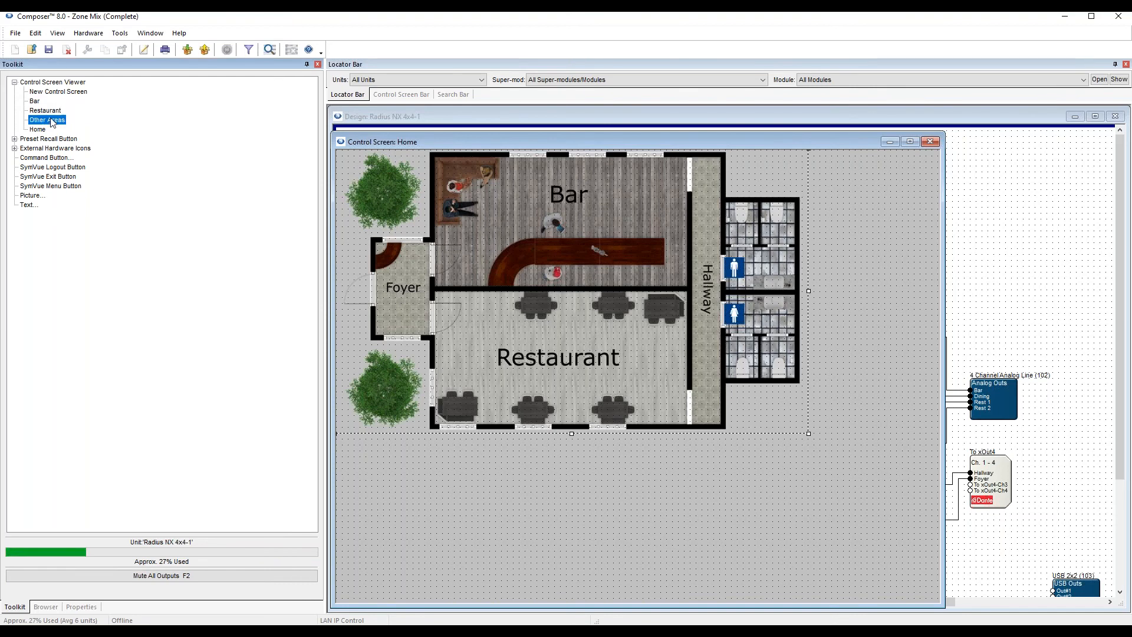
{"action": "left_click", "coordinate": [39, 130]}
{"action": "left_click", "coordinate": [40, 121]}
{"action": "left_click", "coordinate": [43, 111]}
{"action": "left_click", "coordinate": [35, 101]}
{"action": "left_click", "coordinate": [44, 111]}
{"action": "left_click", "coordinate": [52, 121]}
Place a Bar control screen viewer button about 440 x 230 over the Bar area of the floor plan.
{"action": "left_click", "coordinate": [37, 102]}
{"action": "left_click_drag", "start_coordinate": [38, 106], "coordinate": [688, 292]}
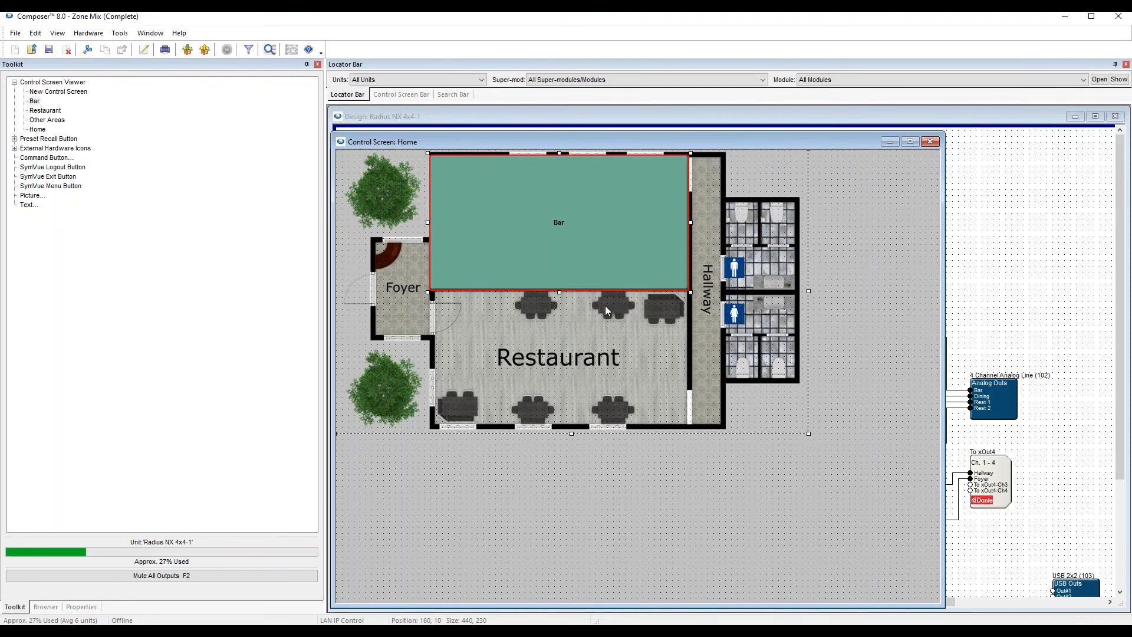
{"action": "key", "text": "F4"}
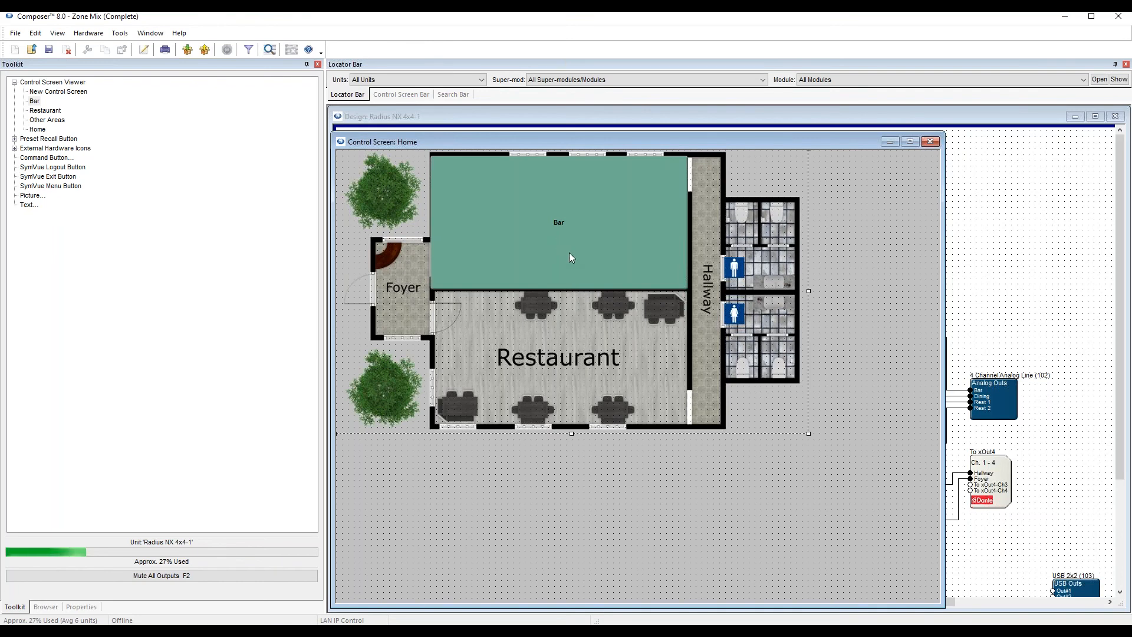
Make the Bar viewer button's background transparent.
{"action": "left_click", "coordinate": [596, 257]}
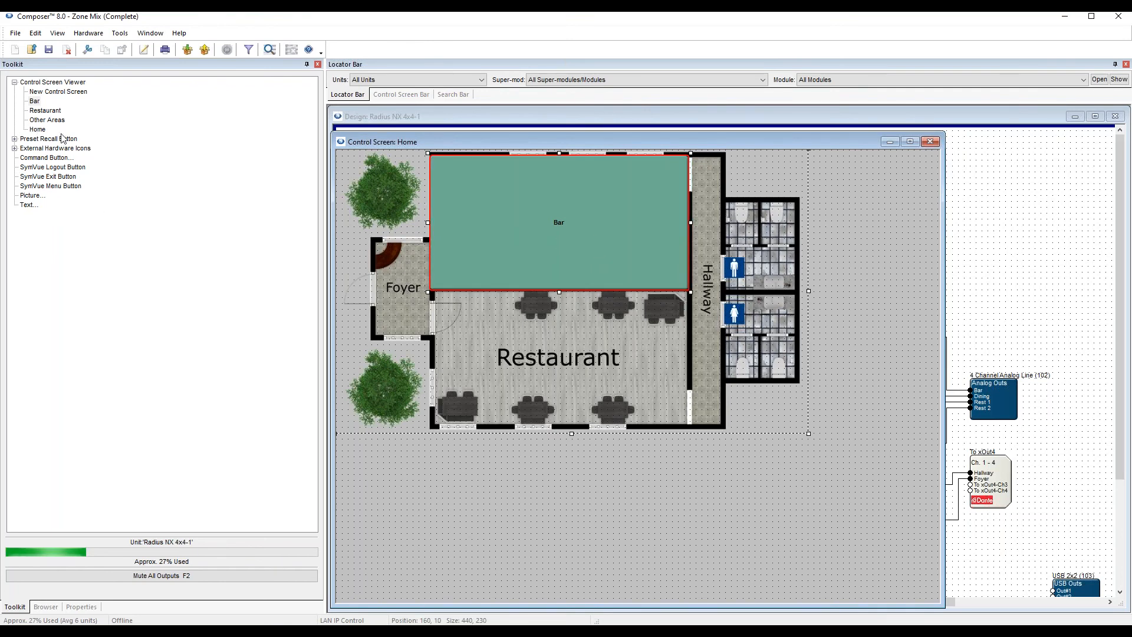
{"action": "left_click", "coordinate": [81, 607]}
{"action": "scroll", "coordinate": [123, 401], "scroll_direction": "down", "scroll_amount": 1}
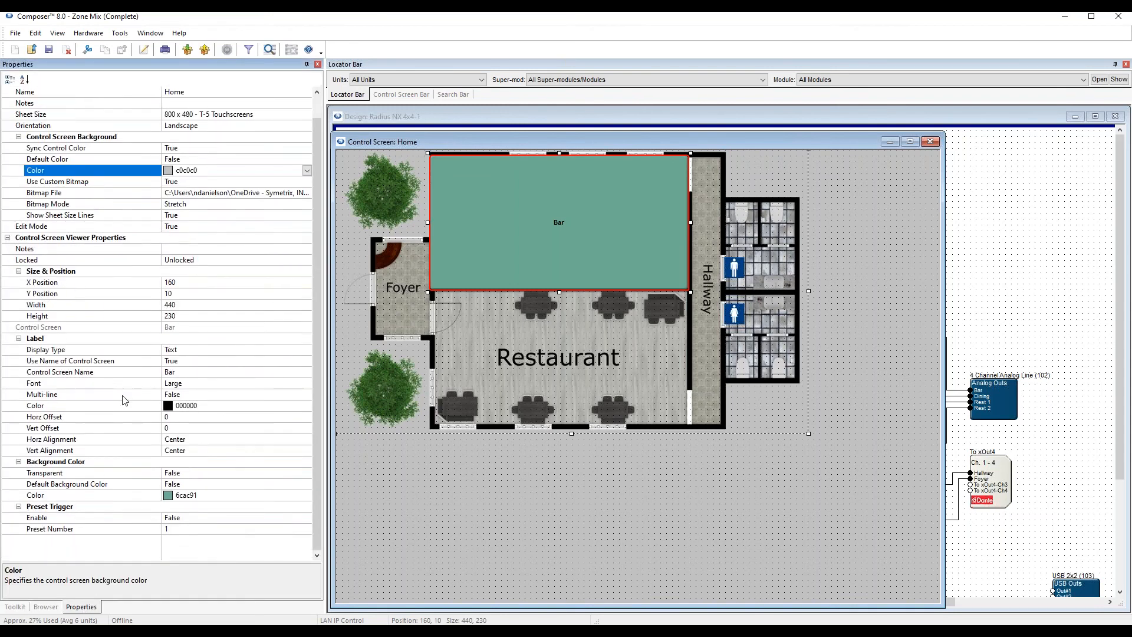
{"action": "left_click", "coordinate": [276, 470]}
{"action": "left_click", "coordinate": [308, 473]}
{"action": "left_click", "coordinate": [177, 484]}
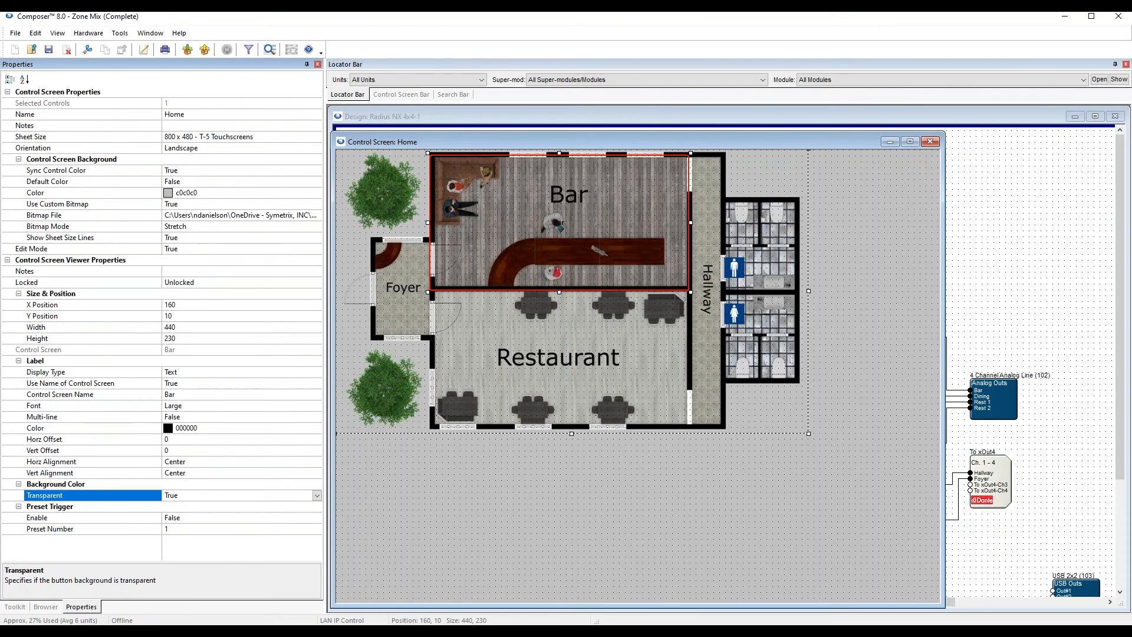
Move the Bar button below the floor plan and set its label display type to Symbol.
{"action": "left_click", "coordinate": [128, 374]}
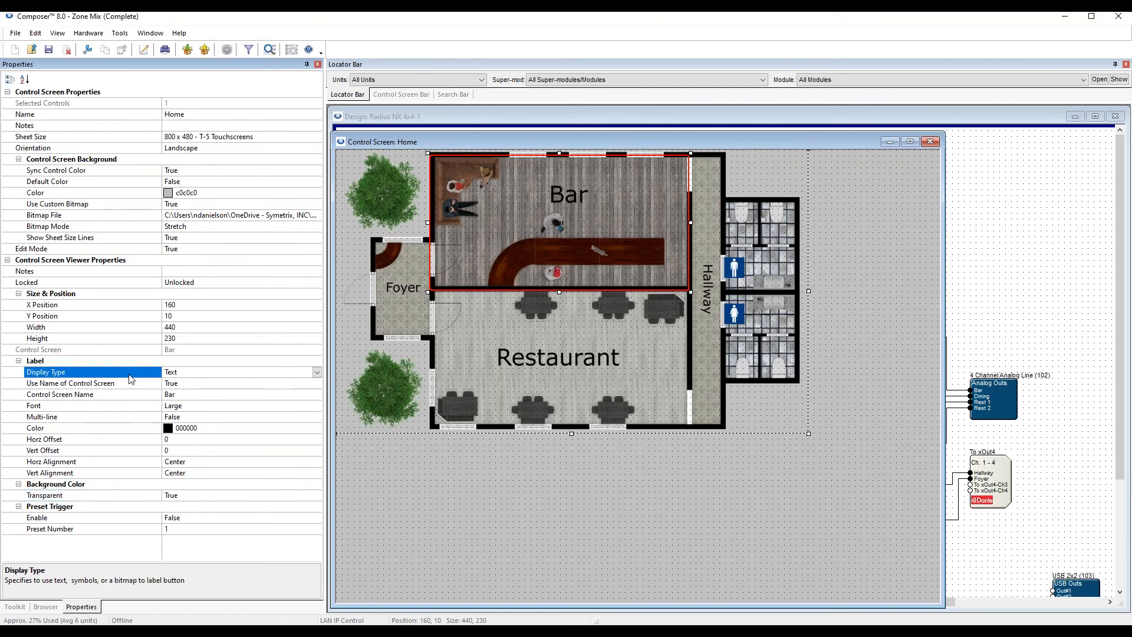
{"action": "left_click_drag", "start_coordinate": [532, 238], "coordinate": [592, 533]}
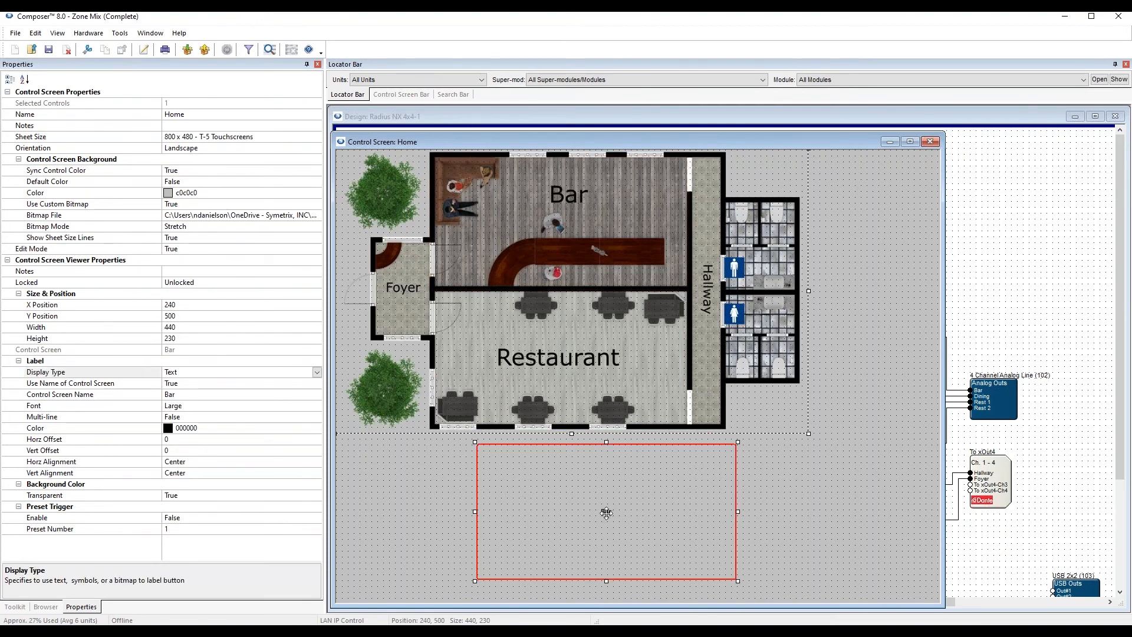
{"action": "left_click", "coordinate": [318, 372]}
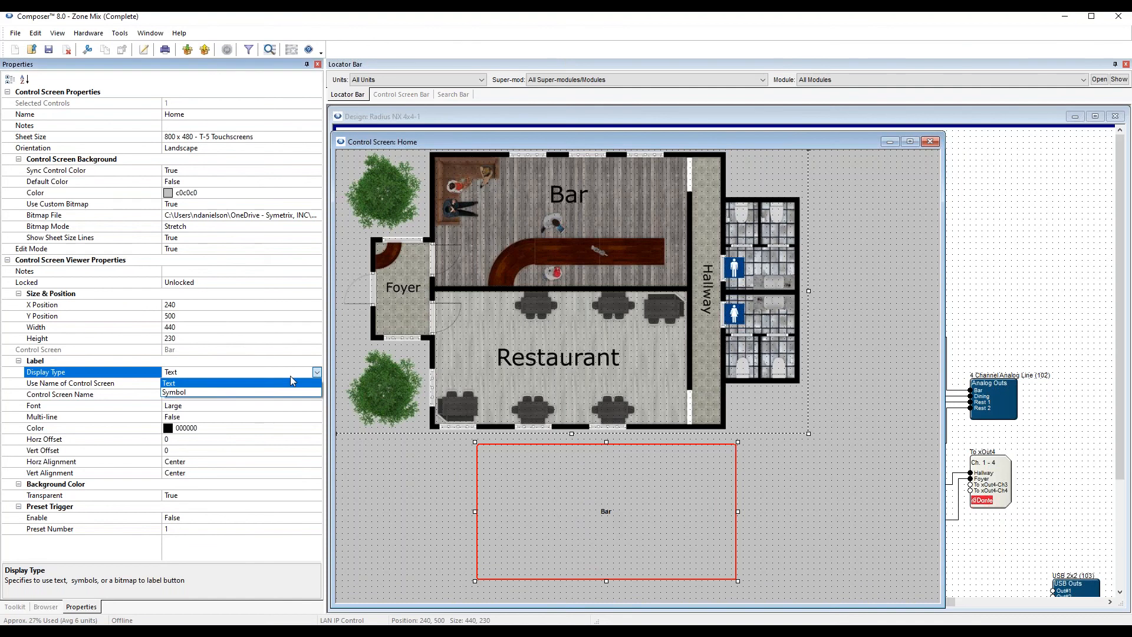
{"action": "left_click", "coordinate": [213, 393]}
Move the Bar button back over the Bar area of the floor plan and deselect it.
{"action": "left_click_drag", "start_coordinate": [545, 252], "coordinate": [545, 251]}
{"action": "key", "text": "Up"}
{"action": "key", "text": "Up"}
{"action": "key", "text": "Up"}
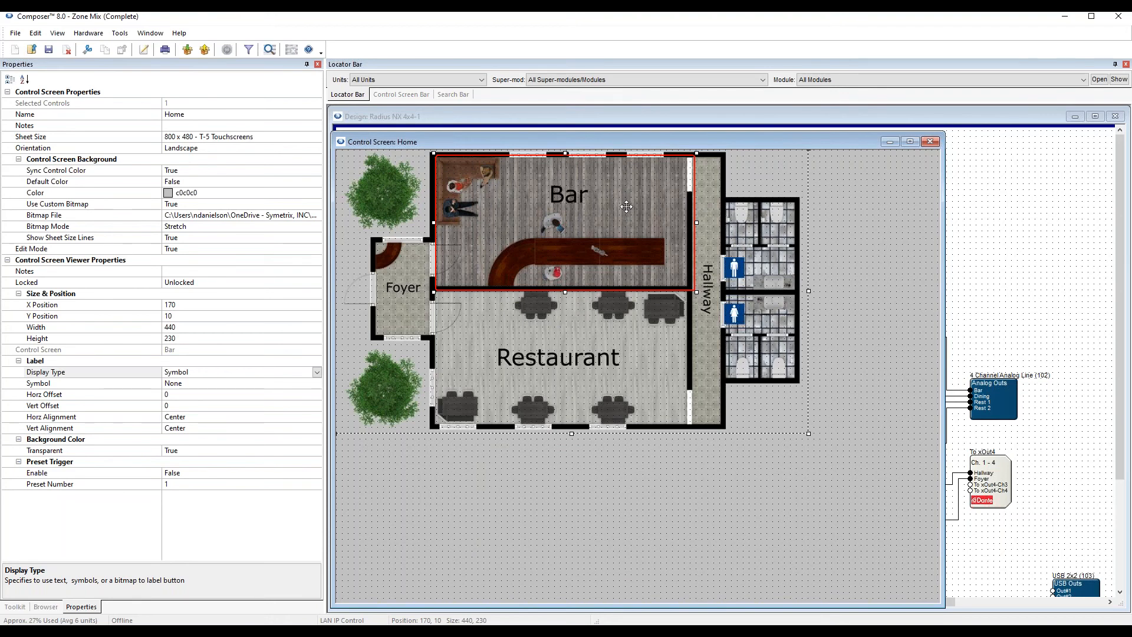
{"action": "left_click", "coordinate": [603, 474]}
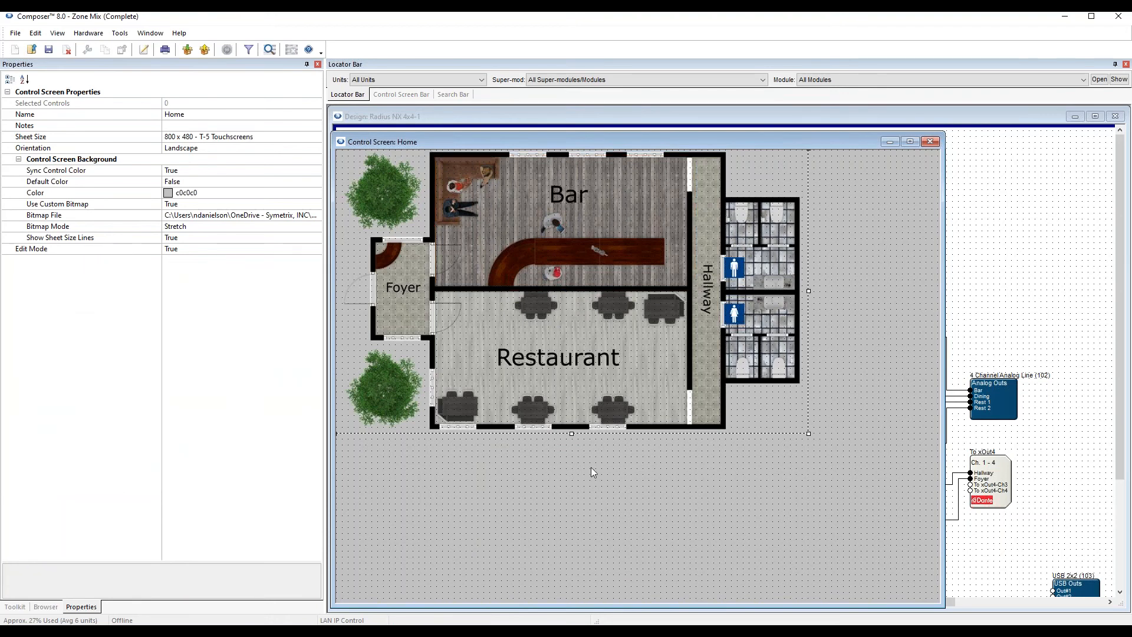
Place a Restaurant viewer button over the restaurant and an Other Areas button, about 190 x 460, over the hallway and restrooms.
{"action": "left_click", "coordinate": [16, 609]}
{"action": "left_click_drag", "start_coordinate": [46, 111], "coordinate": [691, 427]}
{"action": "left_click", "coordinate": [647, 501]}
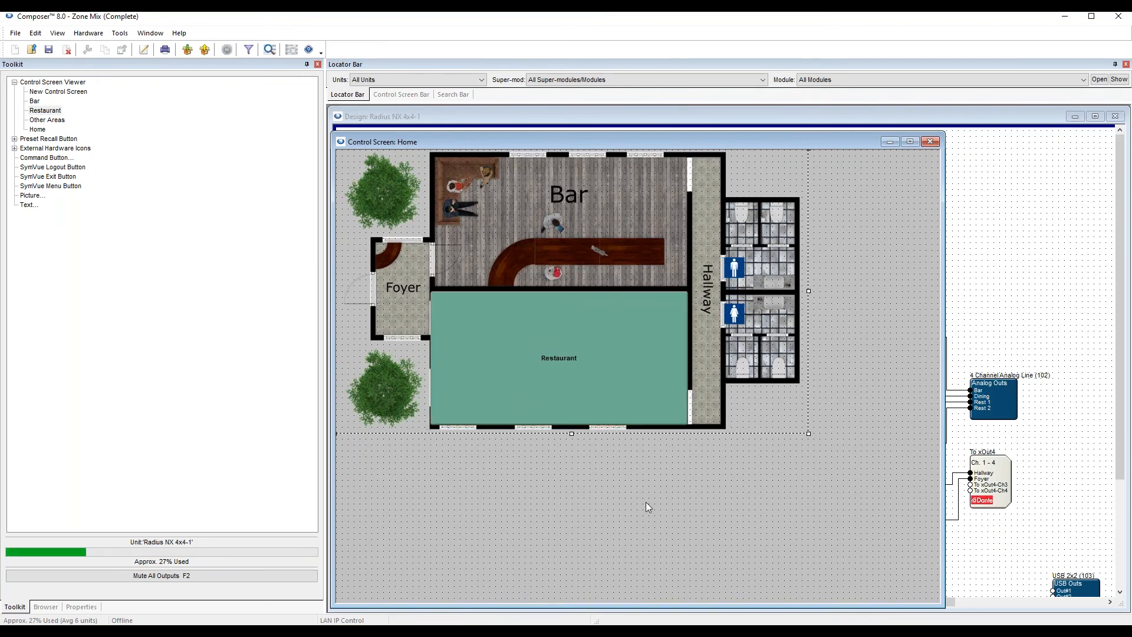
{"action": "mouse_move", "coordinate": [47, 121]}
{"action": "left_mouse_down"}
{"action": "mouse_move", "coordinate": [469, 280]}
{"action": "mouse_move", "coordinate": [731, 194]}
{"action": "mouse_move", "coordinate": [710, 158]}
{"action": "mouse_move", "coordinate": [779, 277]}
{"action": "mouse_move", "coordinate": [807, 432]}
{"action": "left_mouse_up"}
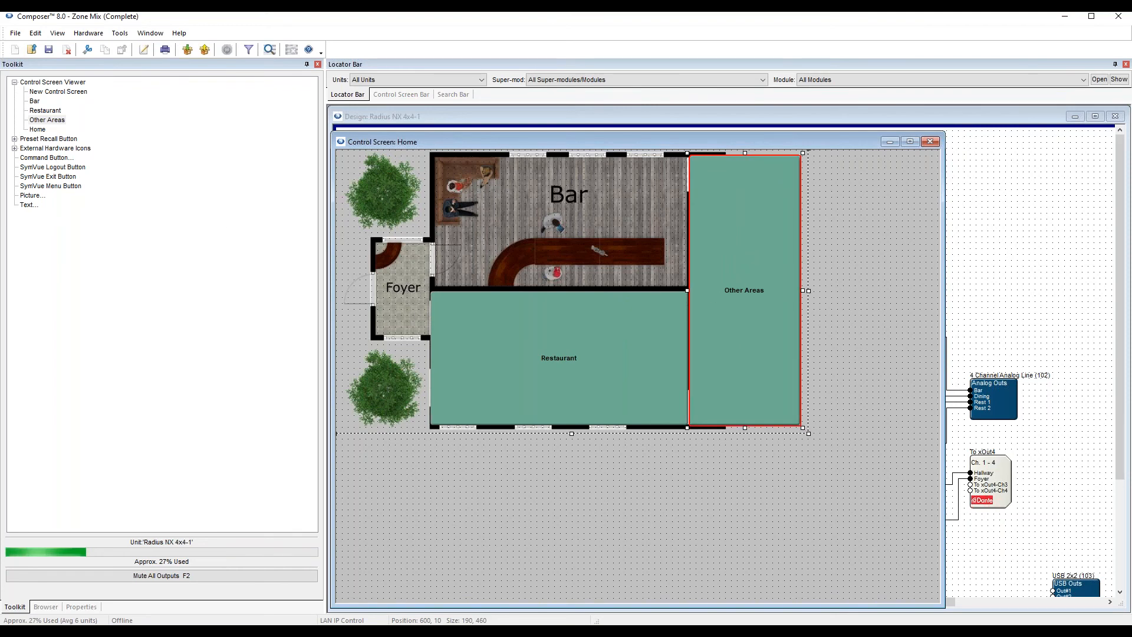
Duplicate the Other Areas button and fit the copy over the Foyer at about 100 x 180.
{"action": "right_click", "coordinate": [761, 254]}
{"action": "left_click", "coordinate": [791, 412]}
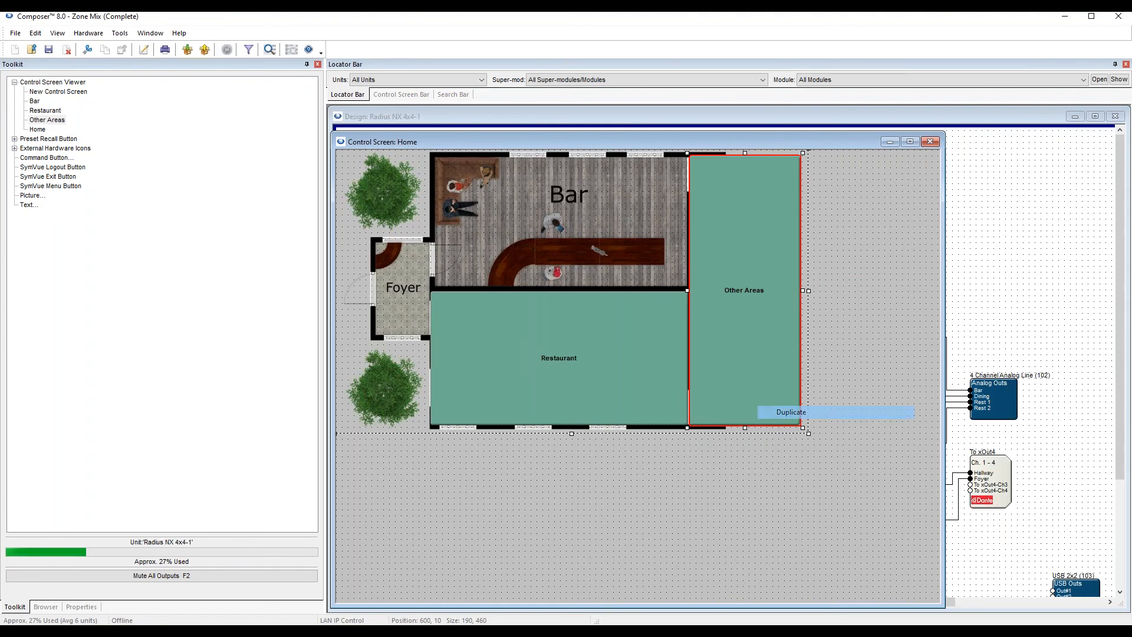
{"action": "left_click_drag", "start_coordinate": [850, 278], "coordinate": [426, 361]}
{"action": "left_click_drag", "start_coordinate": [484, 510], "coordinate": [431, 345]}
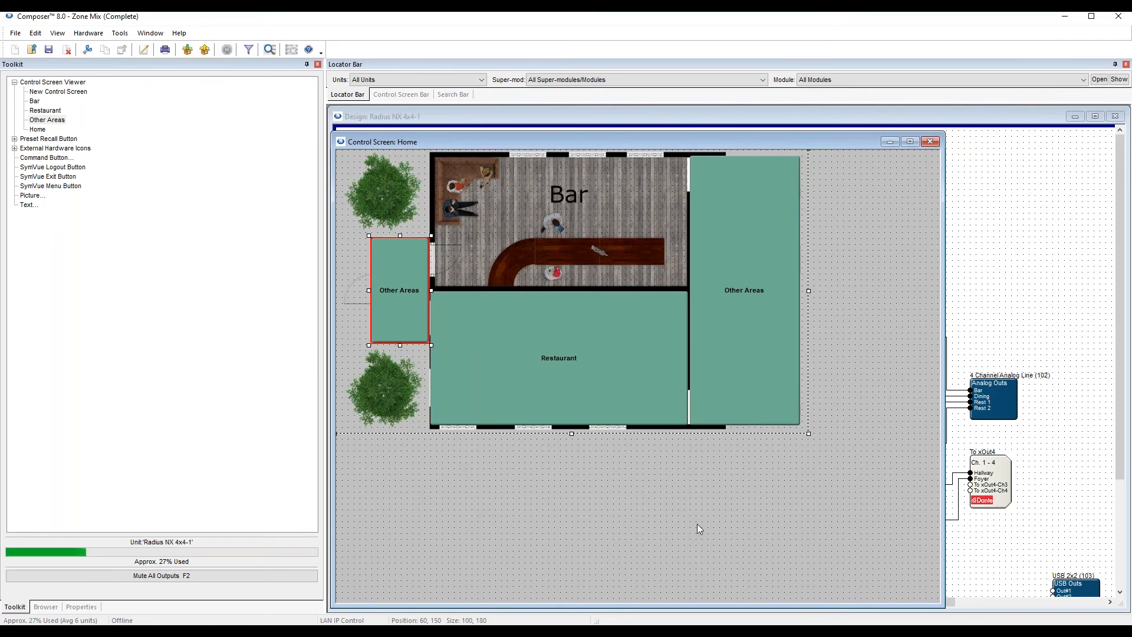
Make the Restaurant and both Other Areas buttons transparent and set their label display type to Symbol.
{"action": "left_click", "coordinate": [527, 373], "text": "ctrl"}
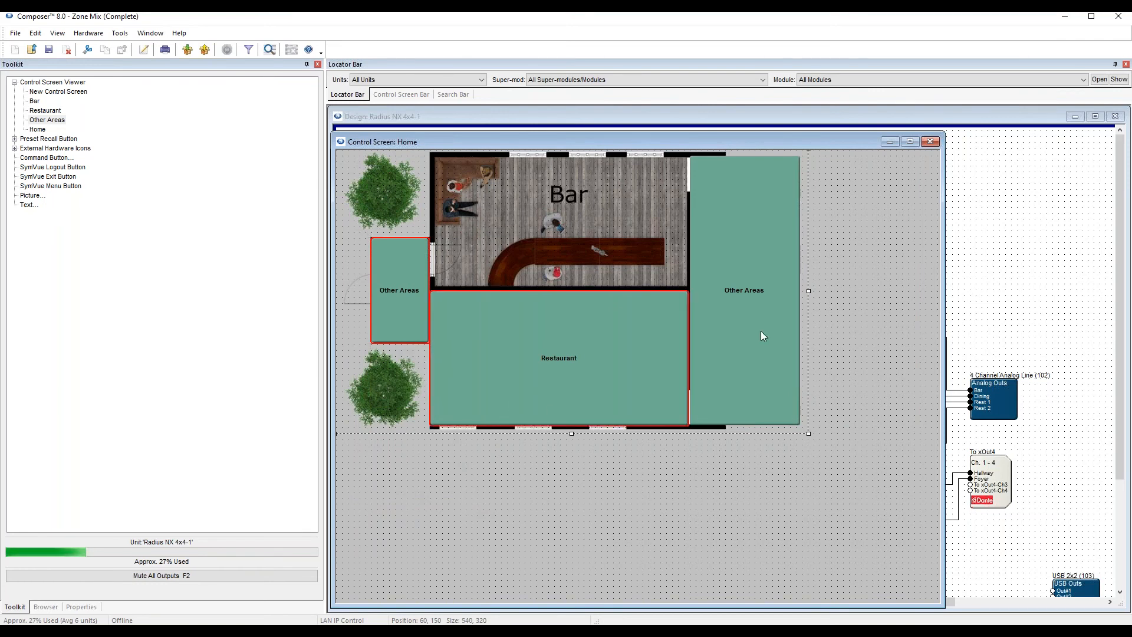
{"action": "left_click", "coordinate": [760, 330], "text": "ctrl"}
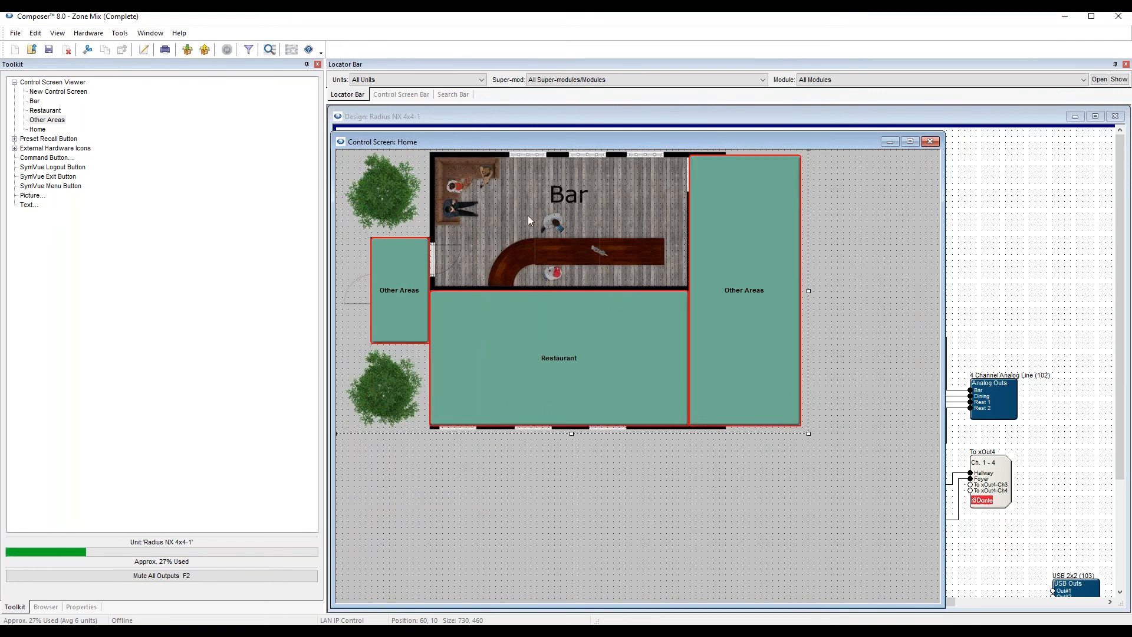
{"action": "left_click", "coordinate": [75, 607]}
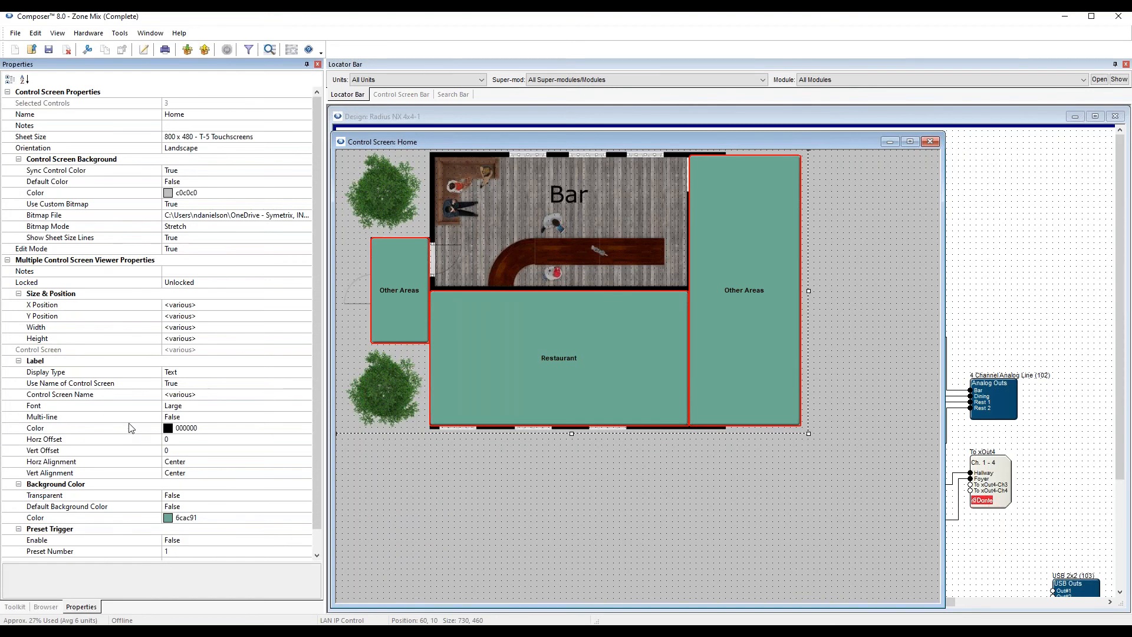
{"action": "scroll", "coordinate": [131, 428], "scroll_direction": "down", "scroll_amount": 1}
{"action": "double_click", "coordinate": [94, 472]}
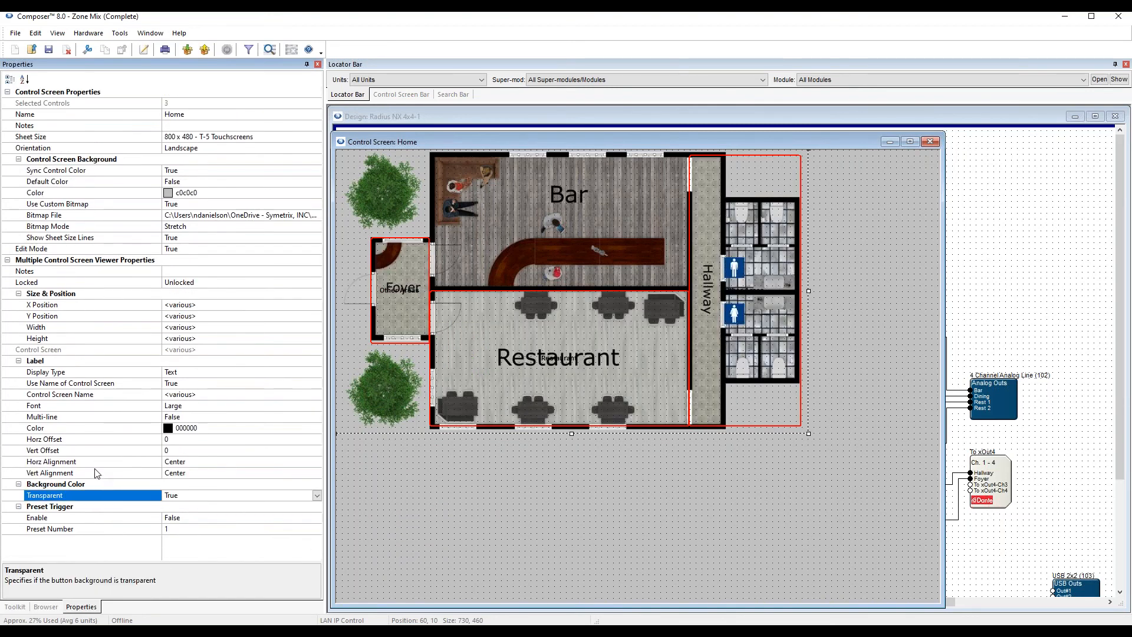
{"action": "double_click", "coordinate": [53, 373]}
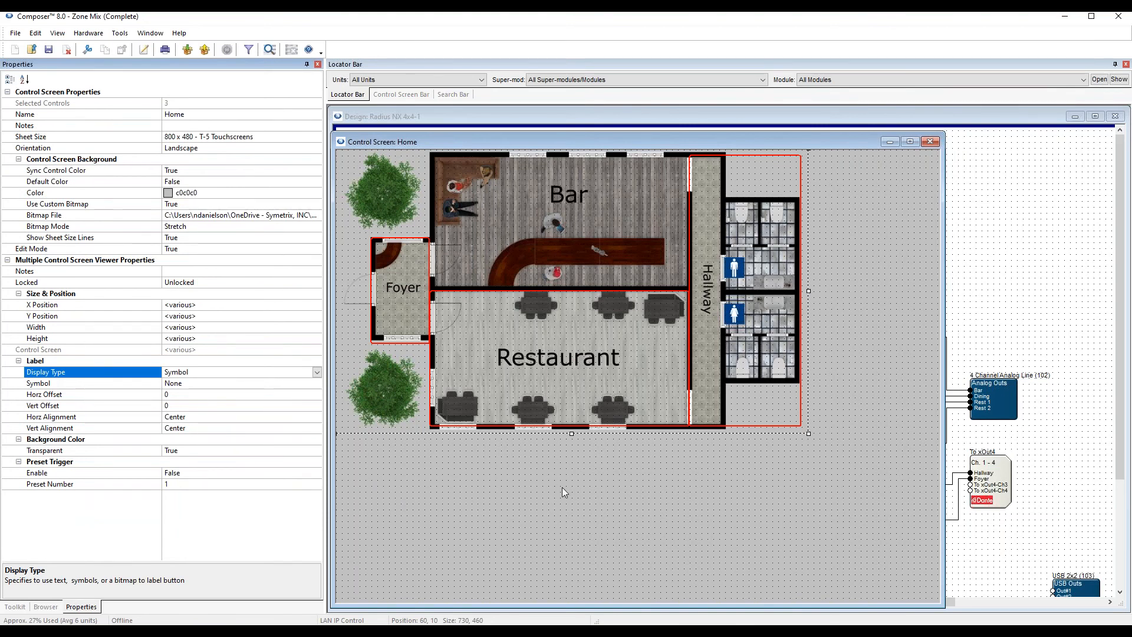
Leave edit mode on the Home page and open the Bar screen through its invisible floor plan button.
{"action": "key", "text": "ctrl+e"}
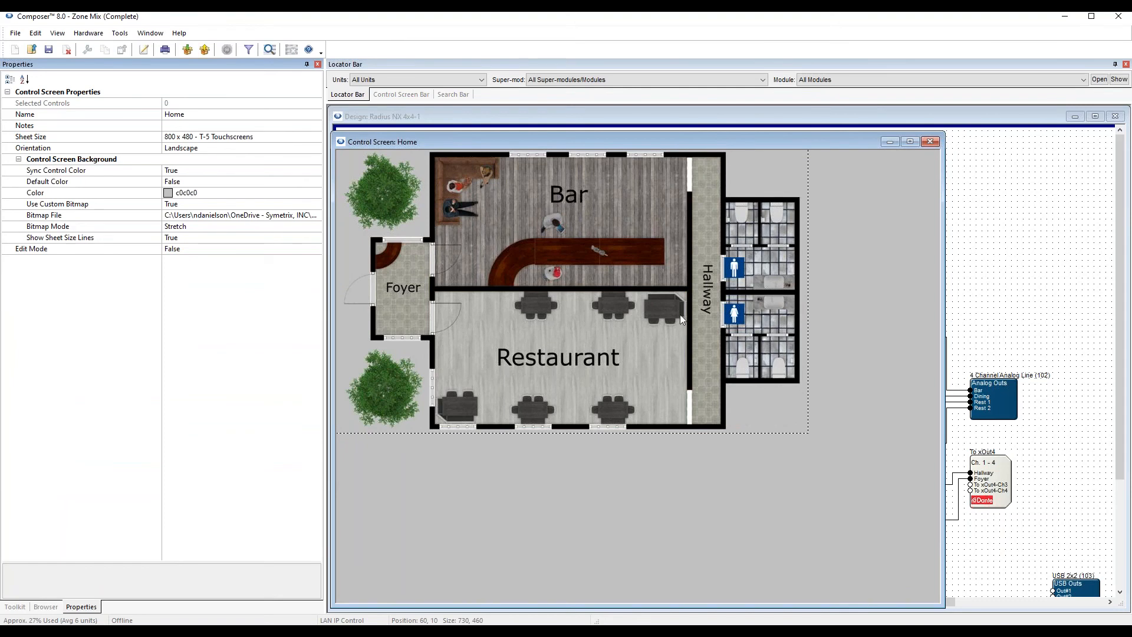
{"action": "left_click", "coordinate": [553, 195]}
{"action": "left_click_drag", "start_coordinate": [560, 145], "coordinate": [596, 148]}
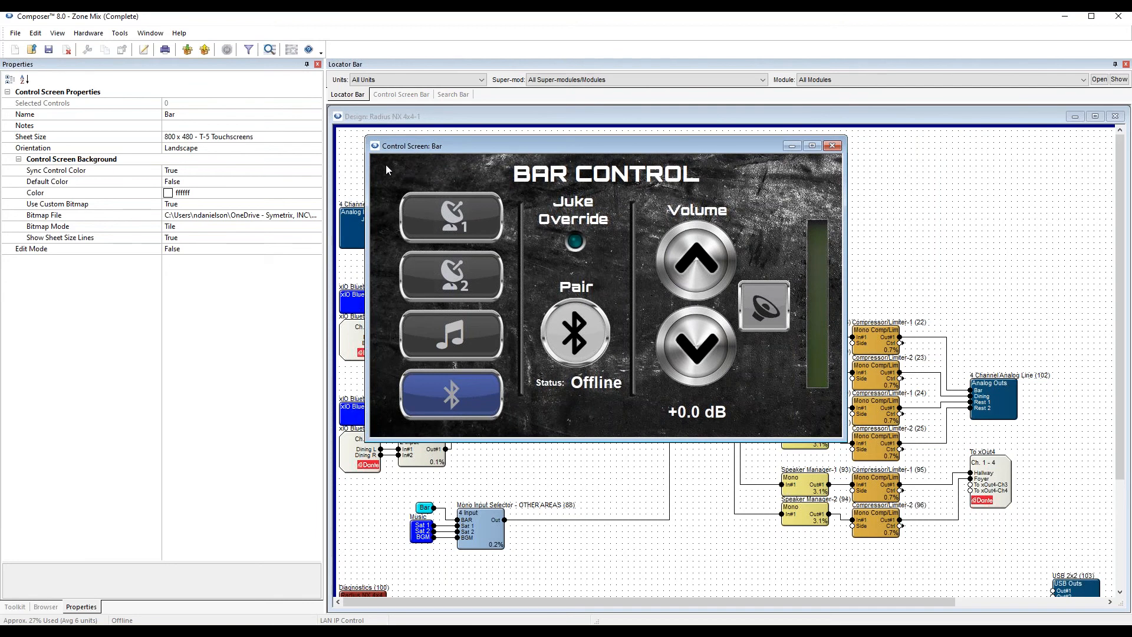
Place a Home viewer button in the upper-left corner of the Bar screen and enlarge it to about 180 x 50.
{"action": "left_click", "coordinate": [18, 611]}
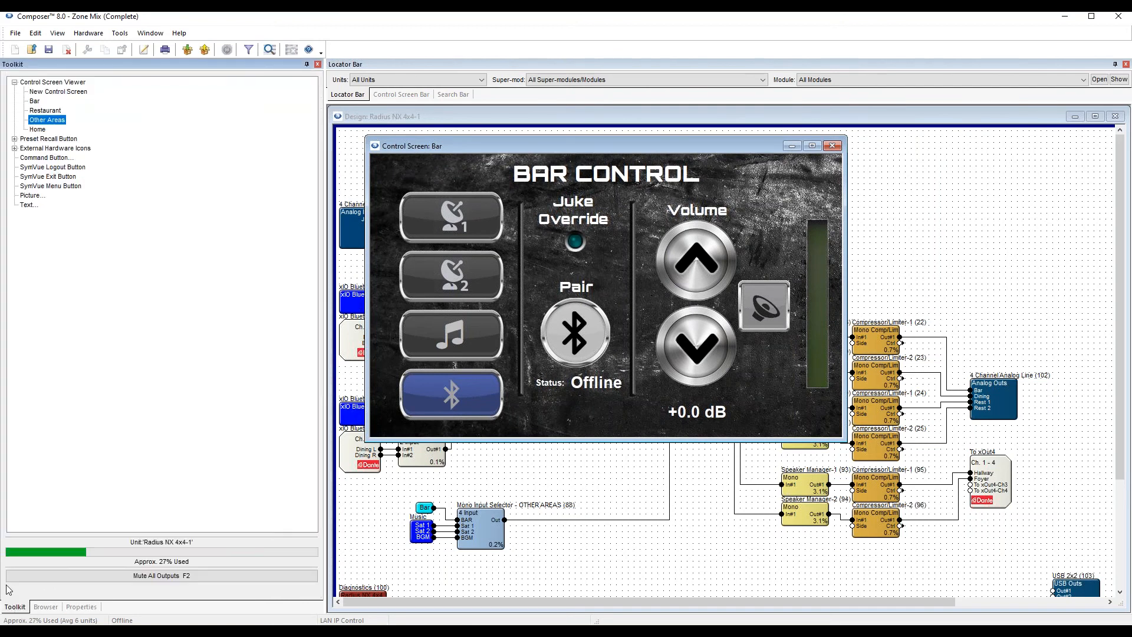
{"action": "left_click", "coordinate": [40, 131]}
{"action": "left_click_drag", "start_coordinate": [38, 134], "coordinate": [392, 166]}
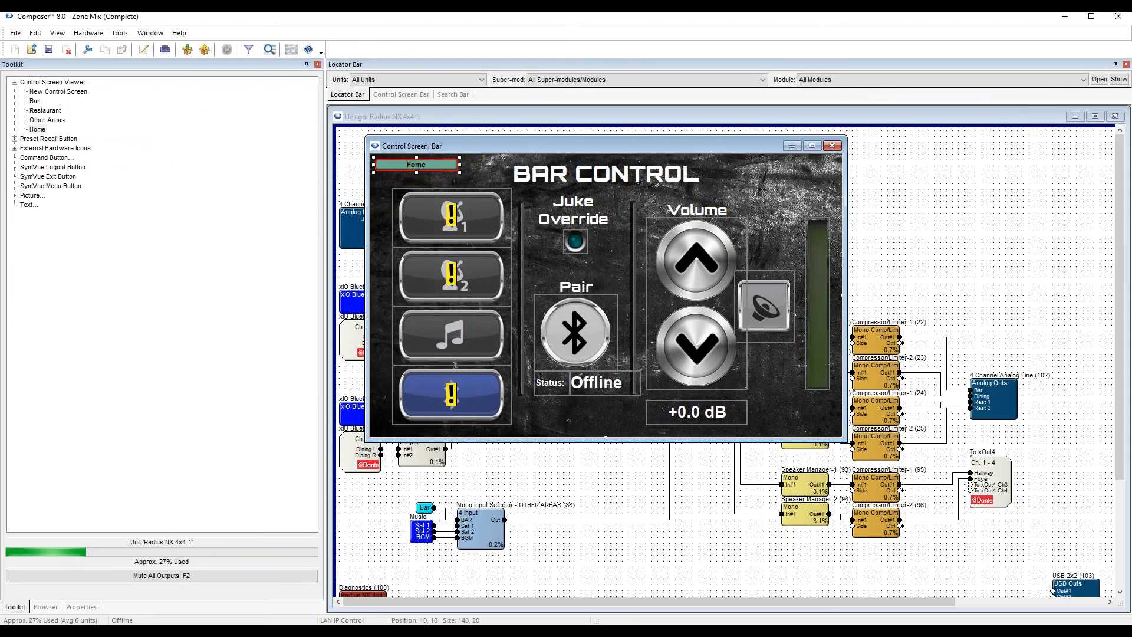
{"action": "left_click_drag", "start_coordinate": [460, 173], "coordinate": [481, 189]}
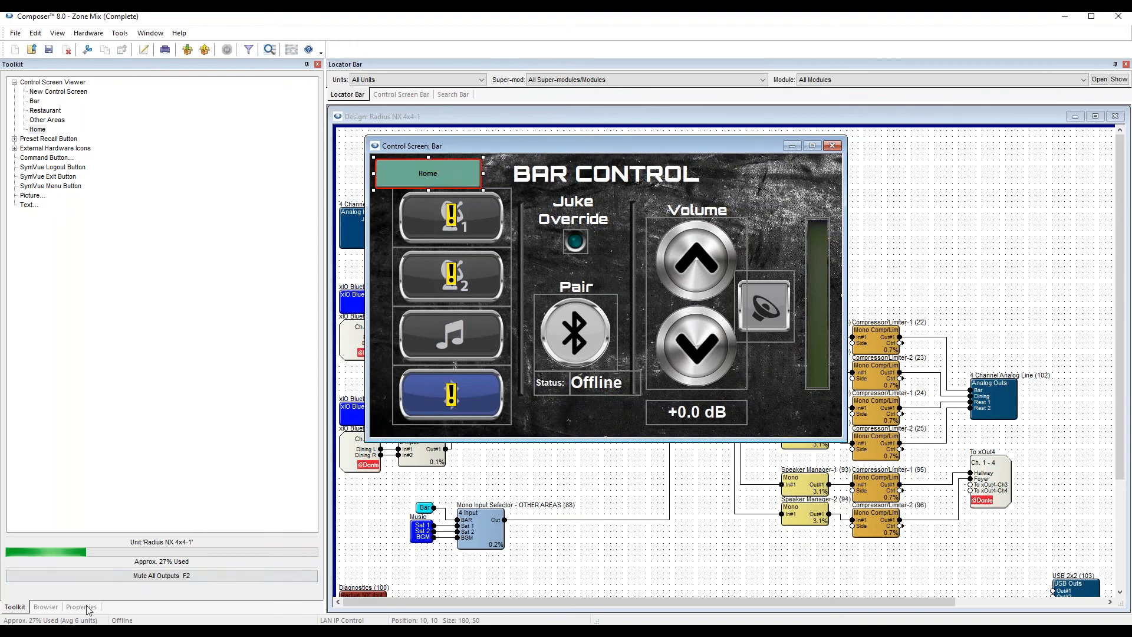
Set the label display type of the Bar screen's Home button to Symbol.
{"action": "left_click", "coordinate": [82, 607]}
{"action": "left_click", "coordinate": [125, 375]}
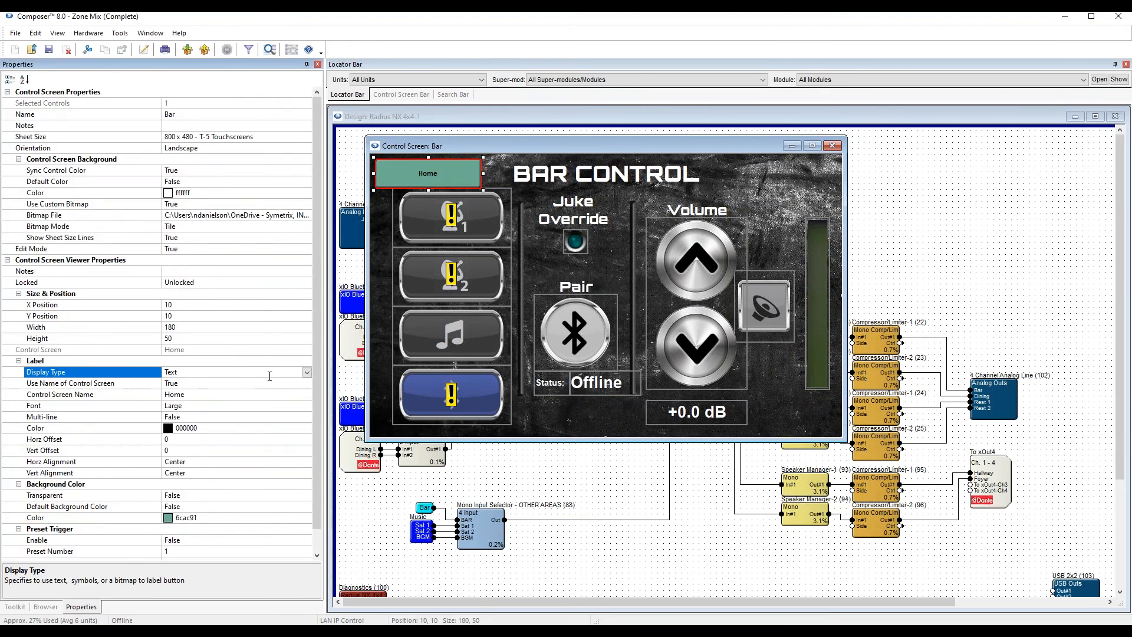
{"action": "left_click", "coordinate": [307, 373]}
{"action": "left_click", "coordinate": [259, 392]}
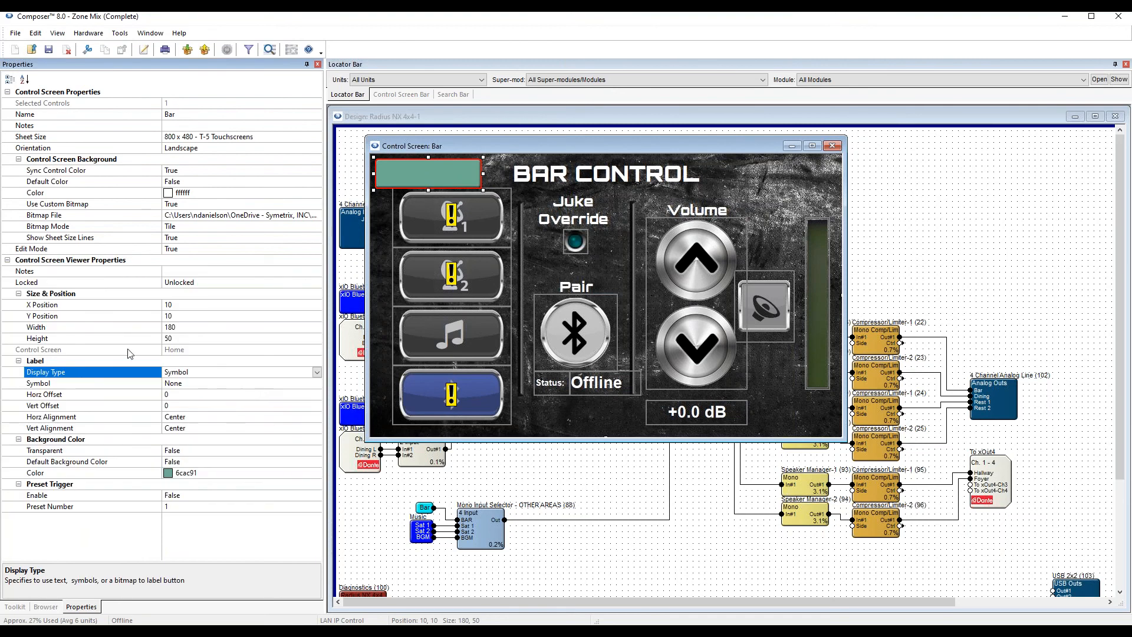
Import the home-solid image into custom symbol slot 13 and assign it to the Home button.
{"action": "left_click", "coordinate": [258, 386]}
{"action": "left_click", "coordinate": [317, 384]}
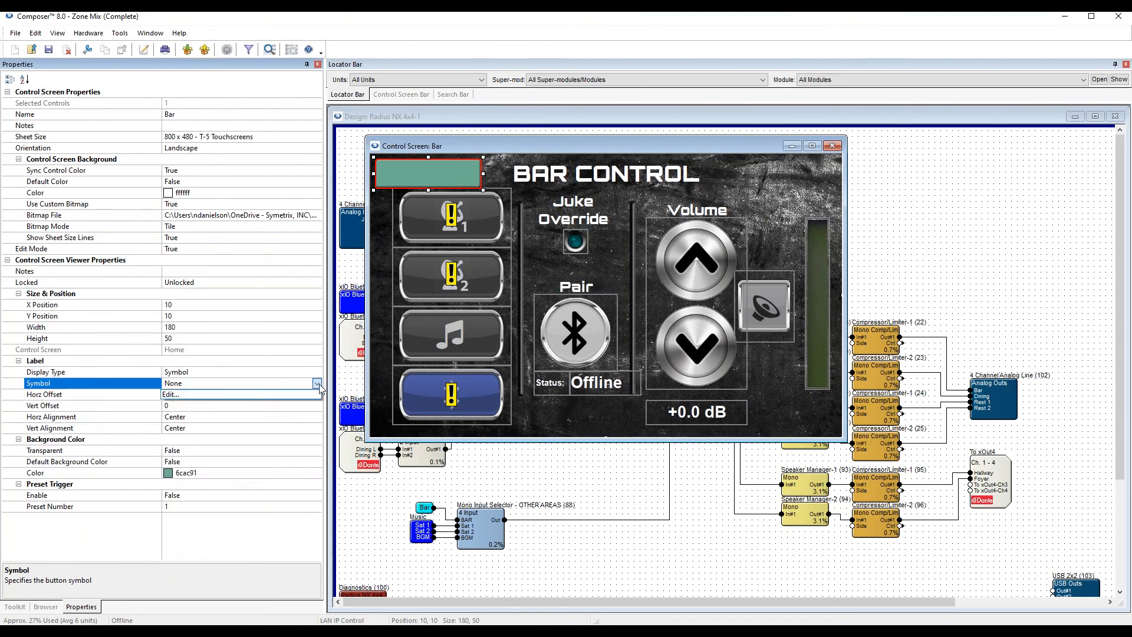
{"action": "left_click", "coordinate": [271, 401]}
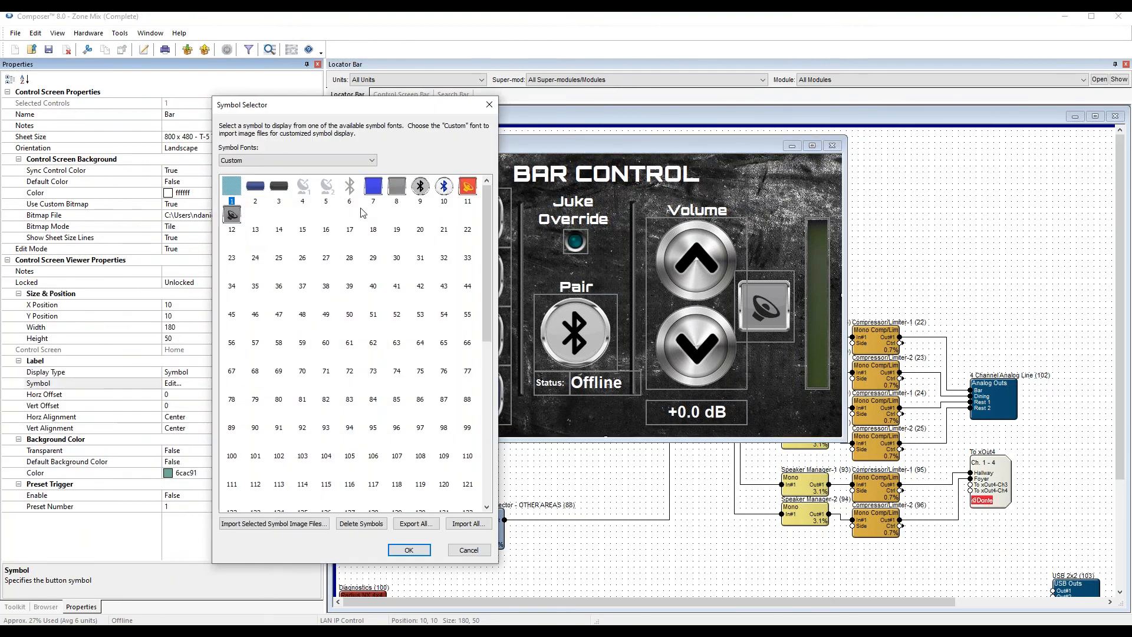
{"action": "left_click", "coordinate": [254, 218]}
{"action": "left_click", "coordinate": [275, 524]}
{"action": "left_click", "coordinate": [519, 239]}
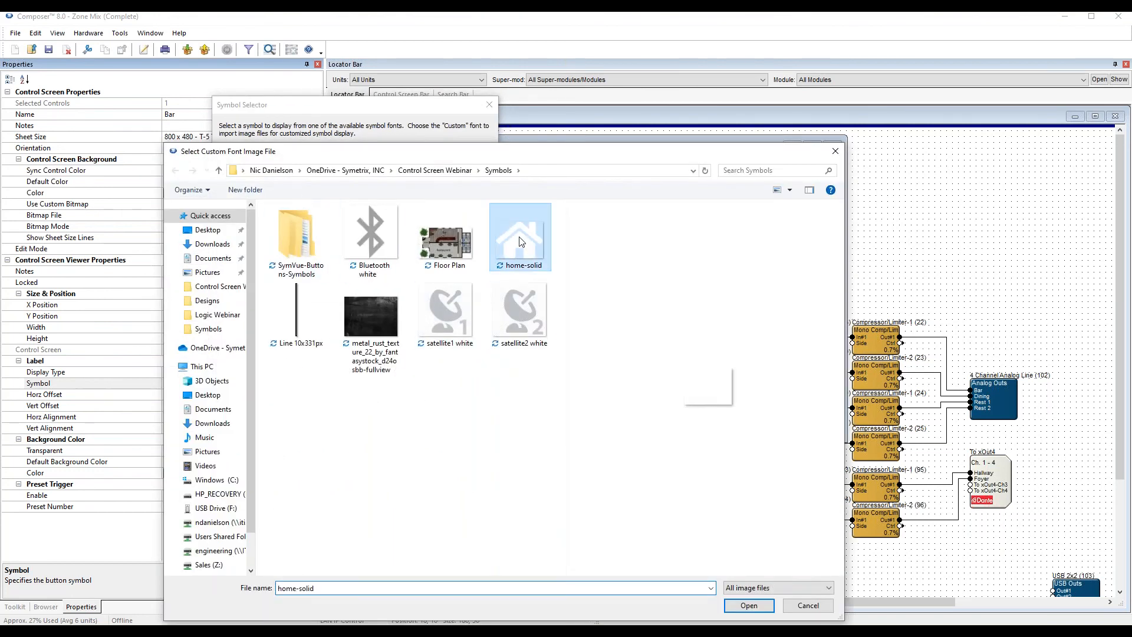
{"action": "left_click", "coordinate": [748, 605]}
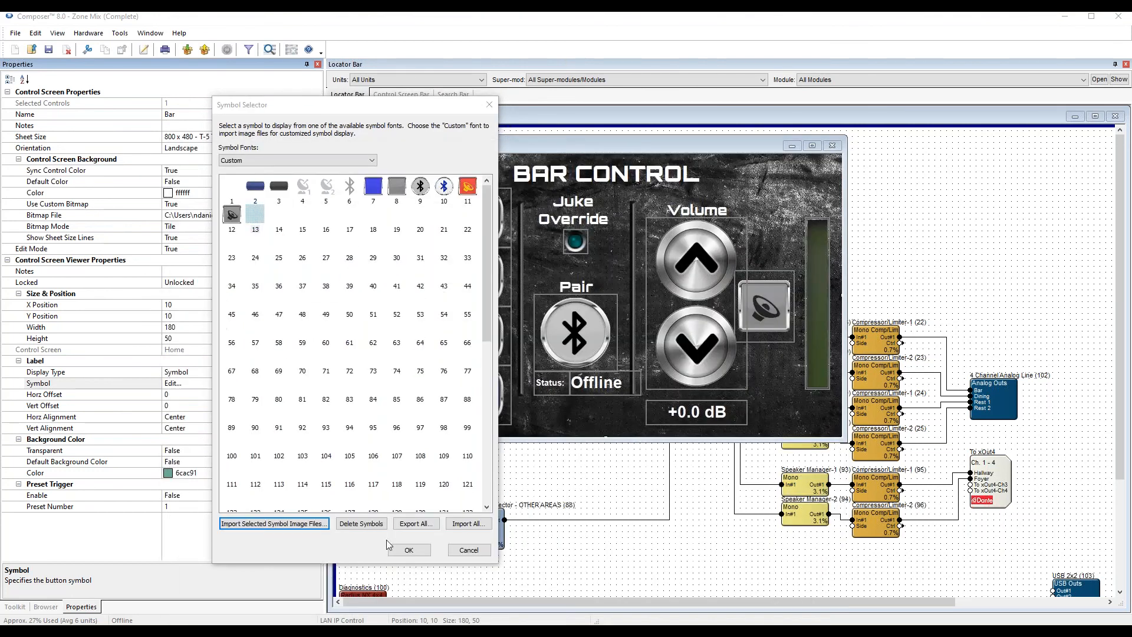
{"action": "left_click", "coordinate": [410, 549]}
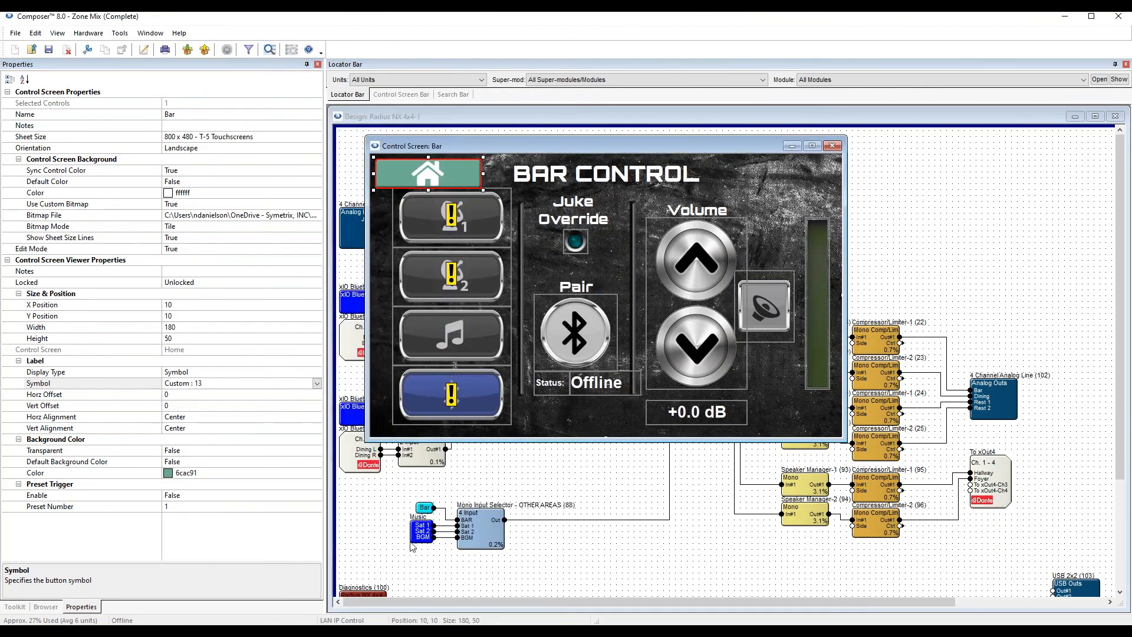
Make the Home button's background transparent and narrow the button to about 80 x 50.
{"action": "left_click", "coordinate": [90, 452]}
{"action": "left_click", "coordinate": [317, 450]}
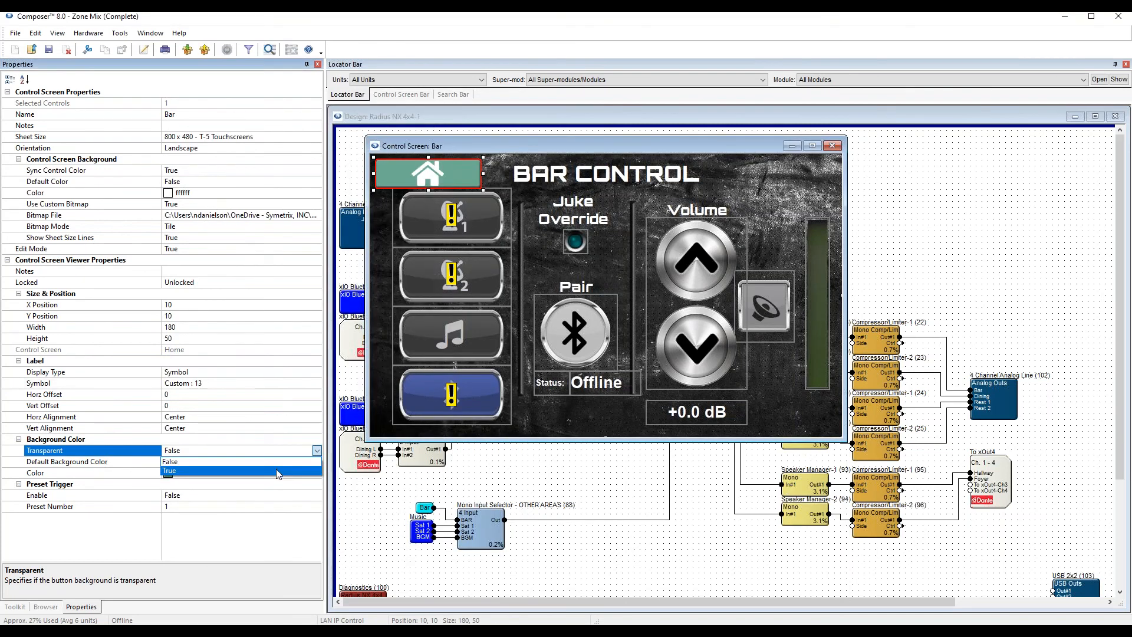
{"action": "left_click", "coordinate": [279, 471]}
{"action": "left_click_drag", "start_coordinate": [482, 187], "coordinate": [424, 189]}
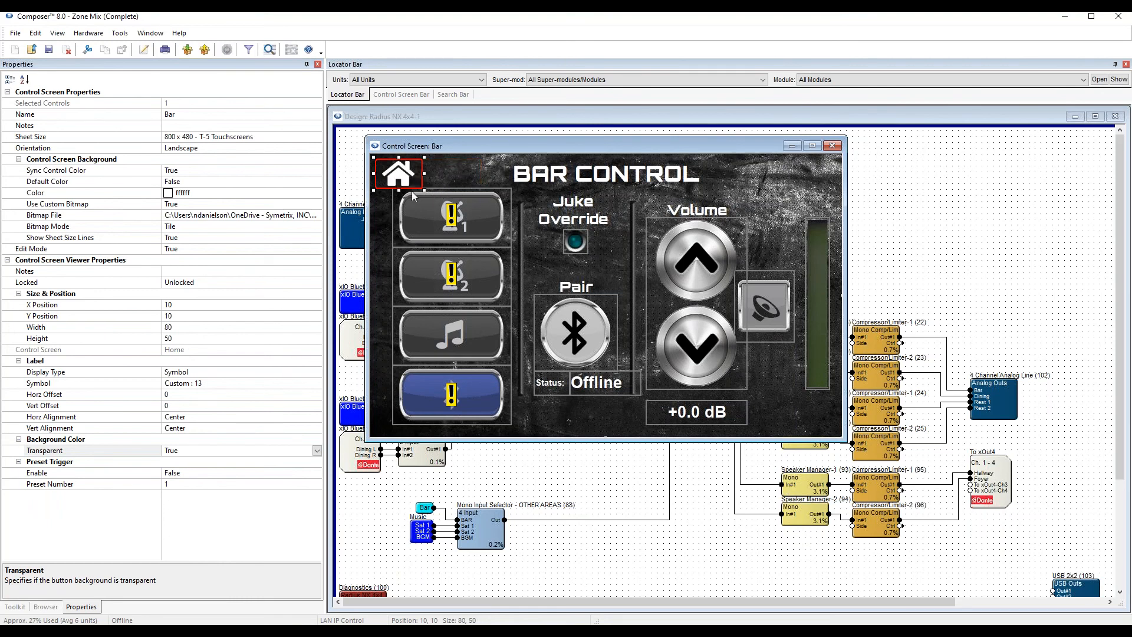
Test the new Home button on the Bar screen and the Bar link on the Home page outside edit mode.
{"action": "key", "text": "F4"}
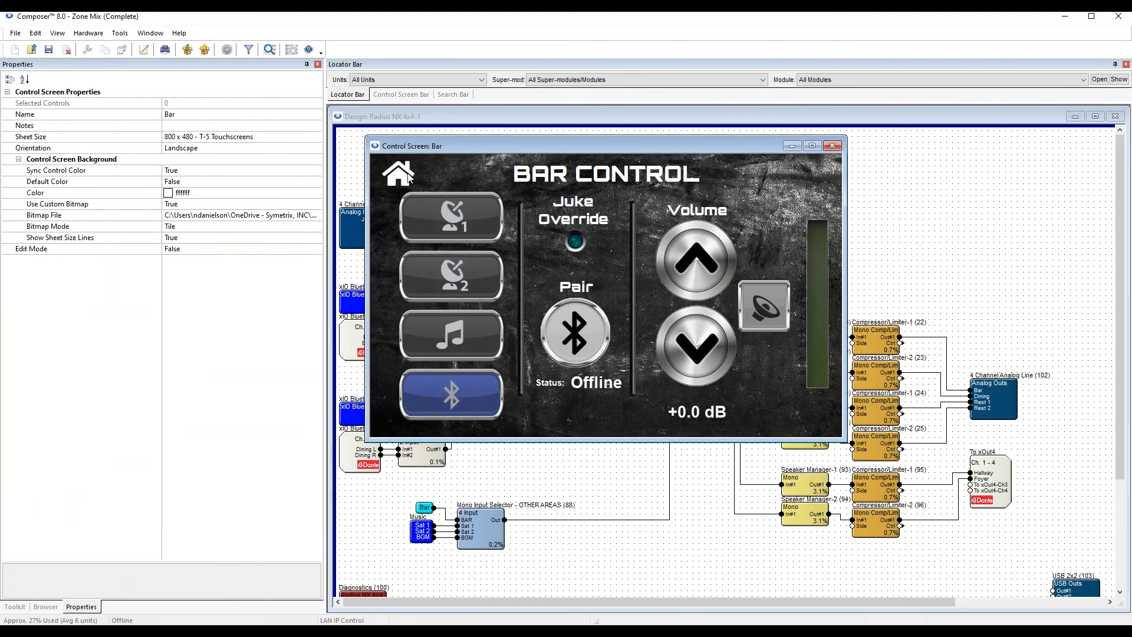
{"action": "left_click", "coordinate": [407, 177]}
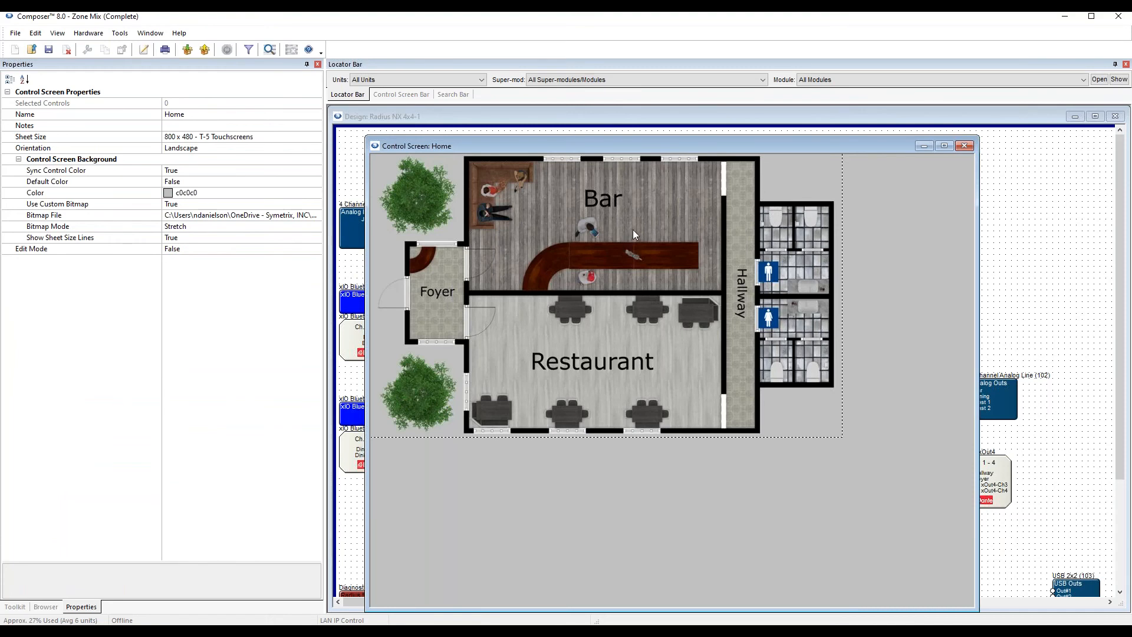
{"action": "left_click", "coordinate": [613, 222]}
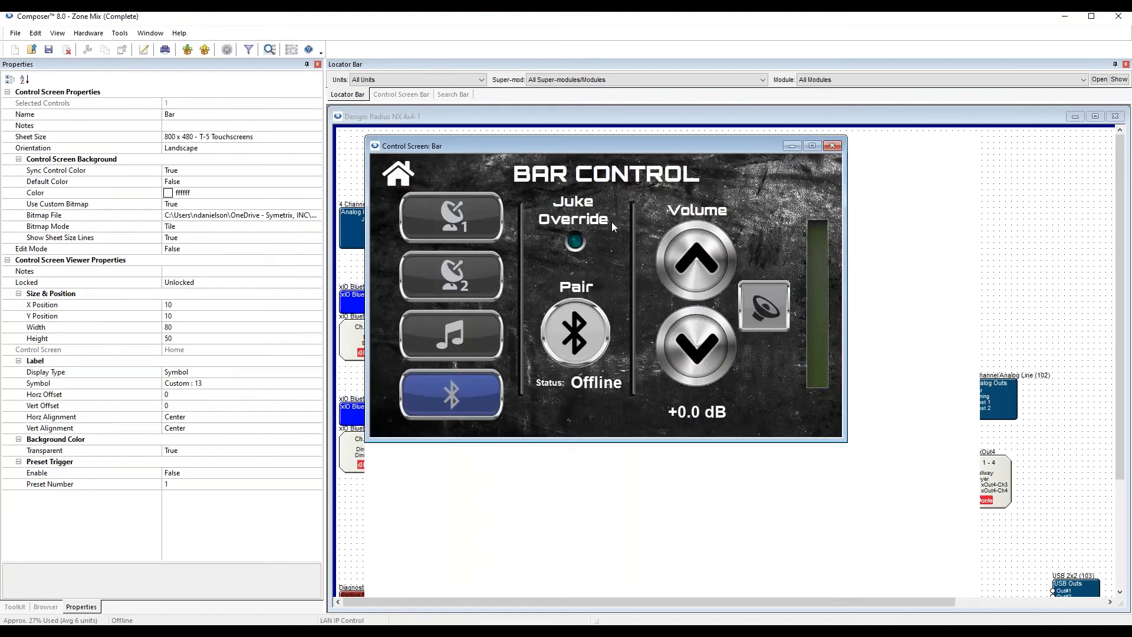
Copy the Home button from the Bar screen and paste it onto the Other Areas screen.
{"action": "key", "text": "F4"}
{"action": "right_click", "coordinate": [398, 172]}
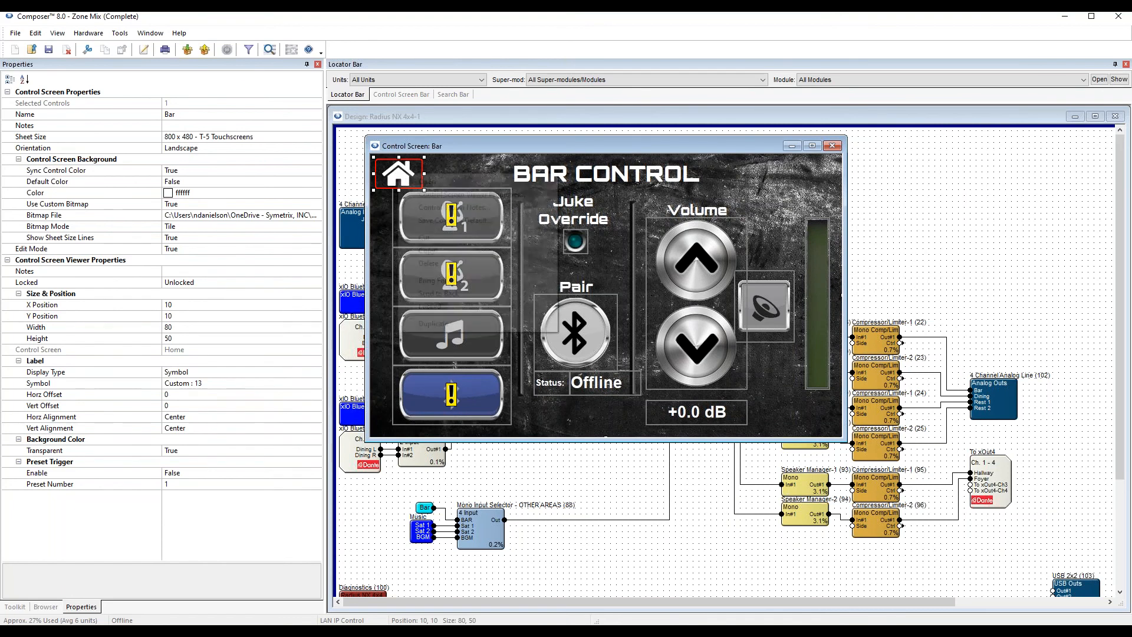
{"action": "left_click", "coordinate": [452, 250]}
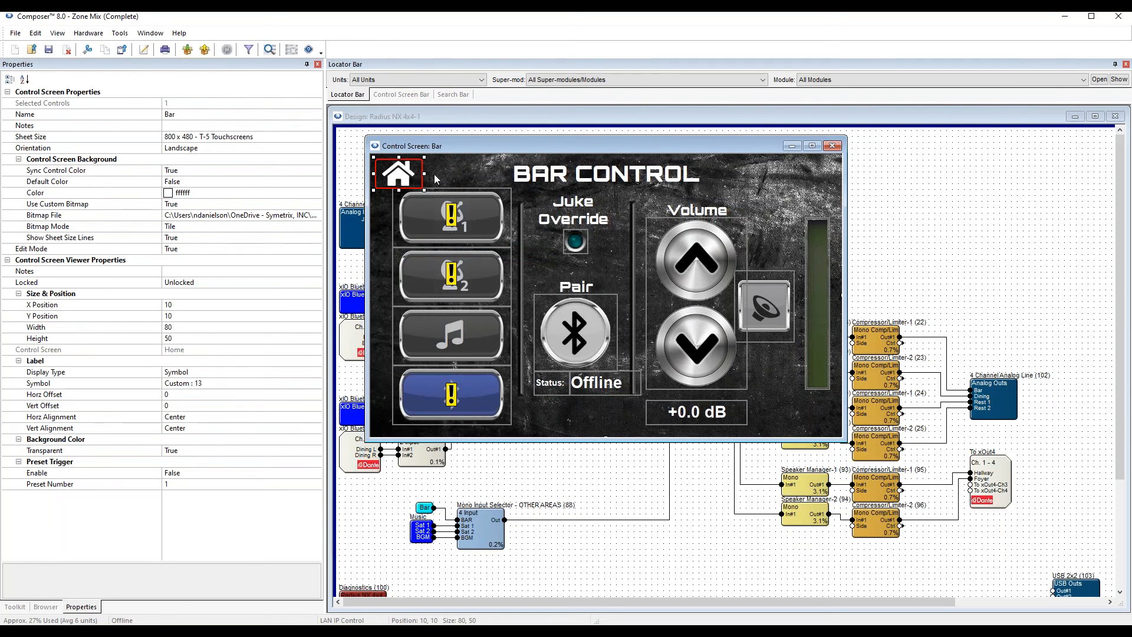
{"action": "key", "text": "F4"}
{"action": "left_click", "coordinate": [403, 173]}
{"action": "left_click", "coordinate": [446, 299]}
{"action": "key", "text": "F4"}
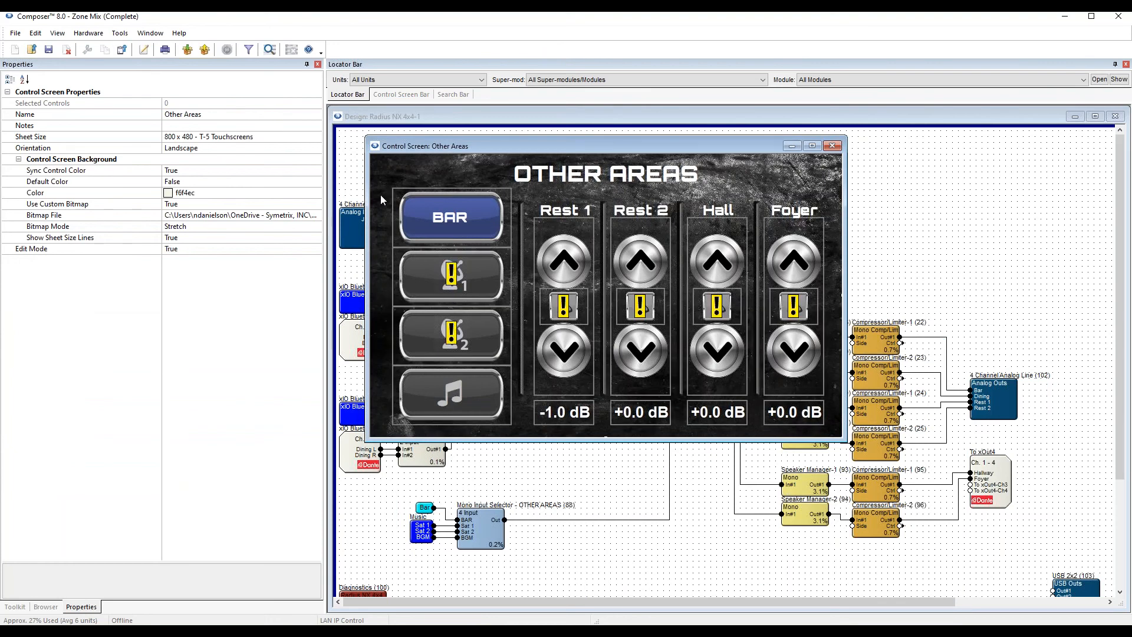
{"action": "right_click", "coordinate": [381, 163]}
{"action": "left_click", "coordinate": [428, 252]}
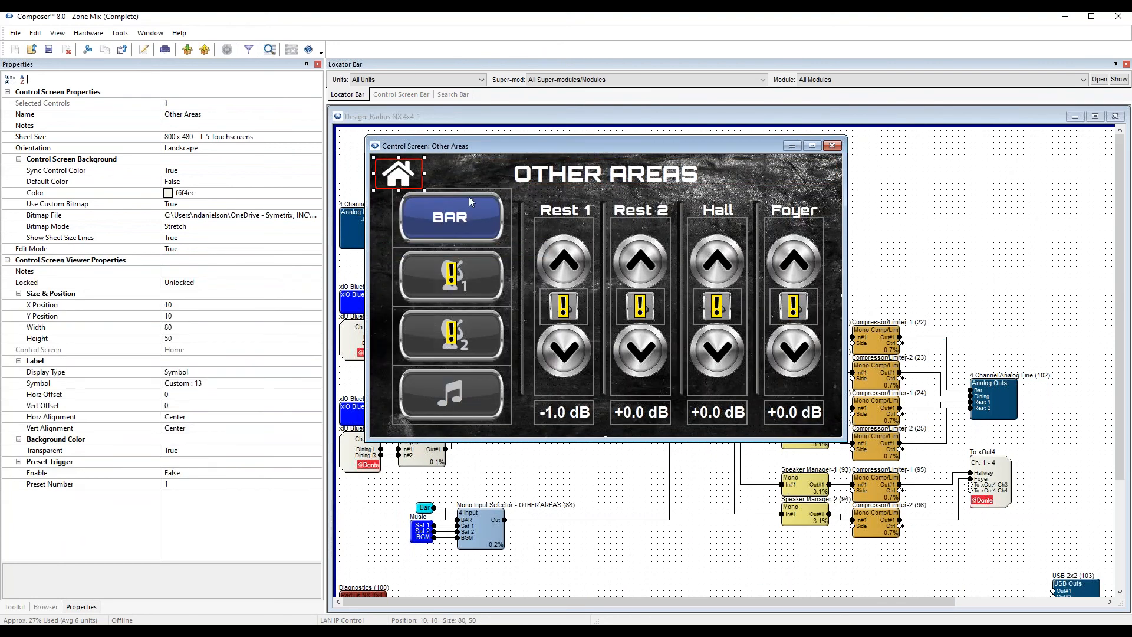
Go through the Home page to the Restaurant screen and paste the Home button there.
{"action": "key", "text": "F4"}
{"action": "left_click", "coordinate": [398, 173]}
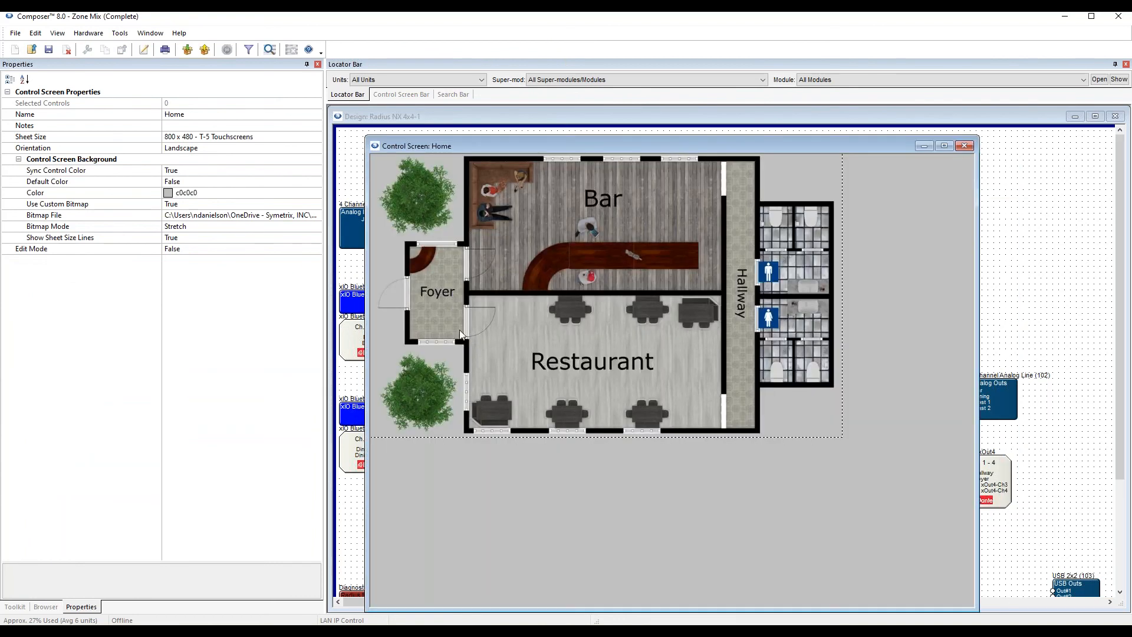
{"action": "left_click", "coordinate": [603, 340]}
{"action": "key", "text": "F4"}
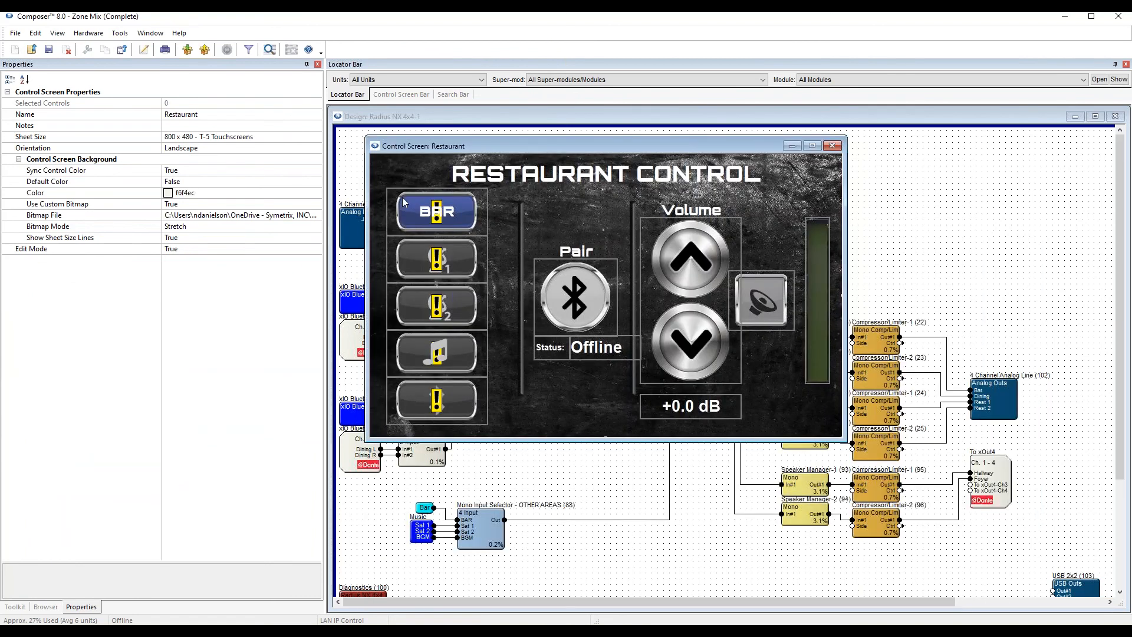
{"action": "right_click", "coordinate": [381, 160]}
{"action": "left_click", "coordinate": [413, 249]}
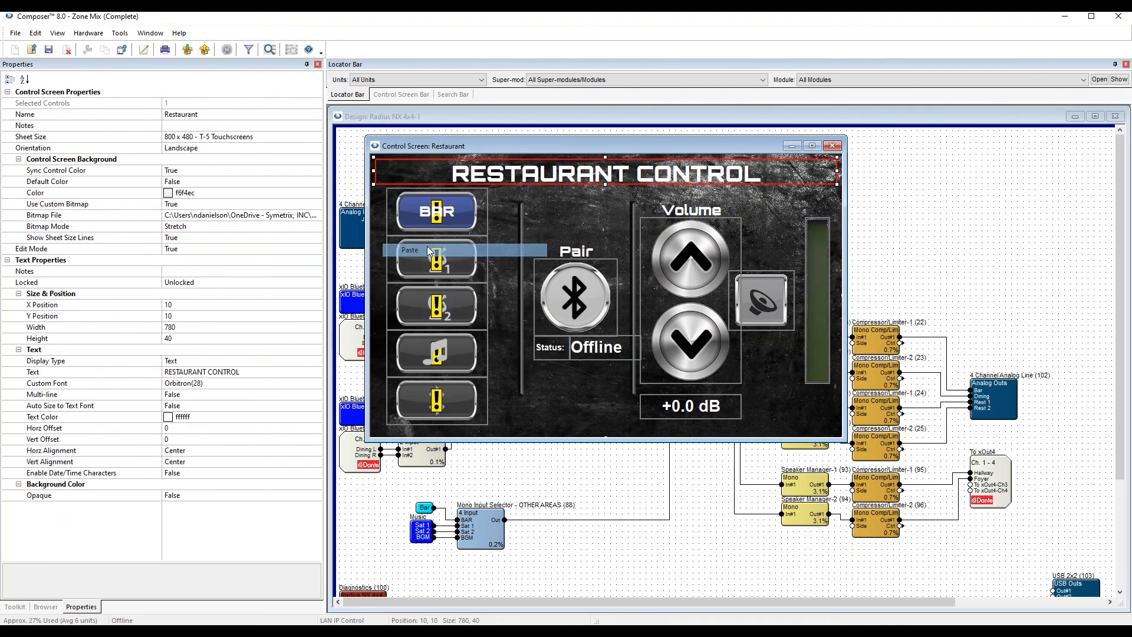
Test the Home buttons on the Restaurant and Other Areas screens and the Other Areas links over the restrooms and Foyer.
{"action": "key", "text": "F4"}
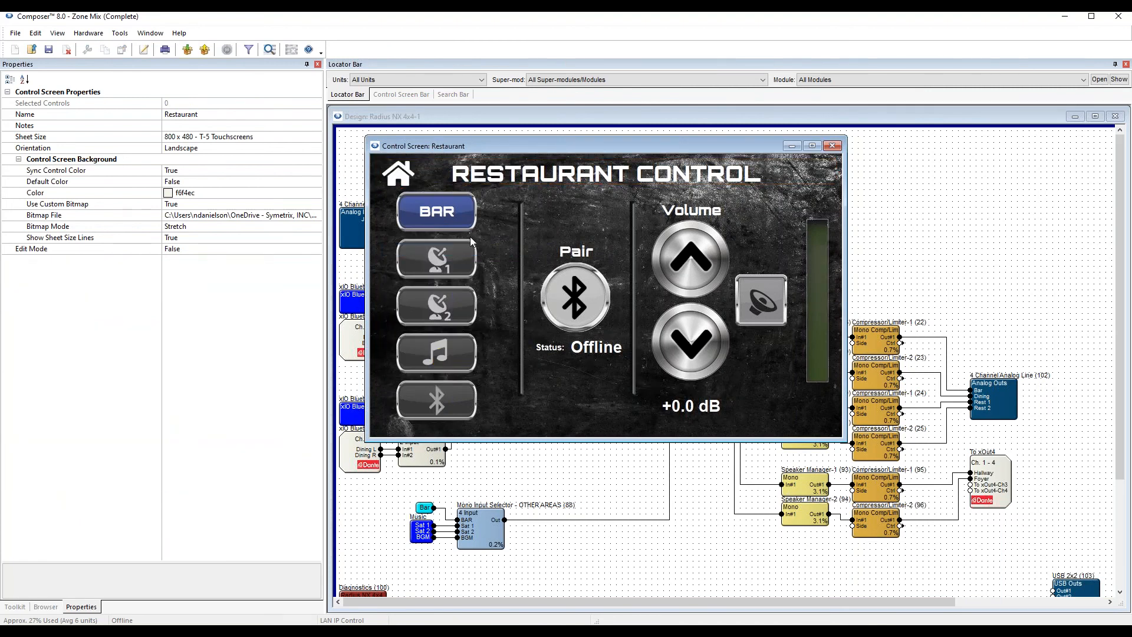
{"action": "left_click", "coordinate": [403, 179]}
{"action": "left_click", "coordinate": [798, 249]}
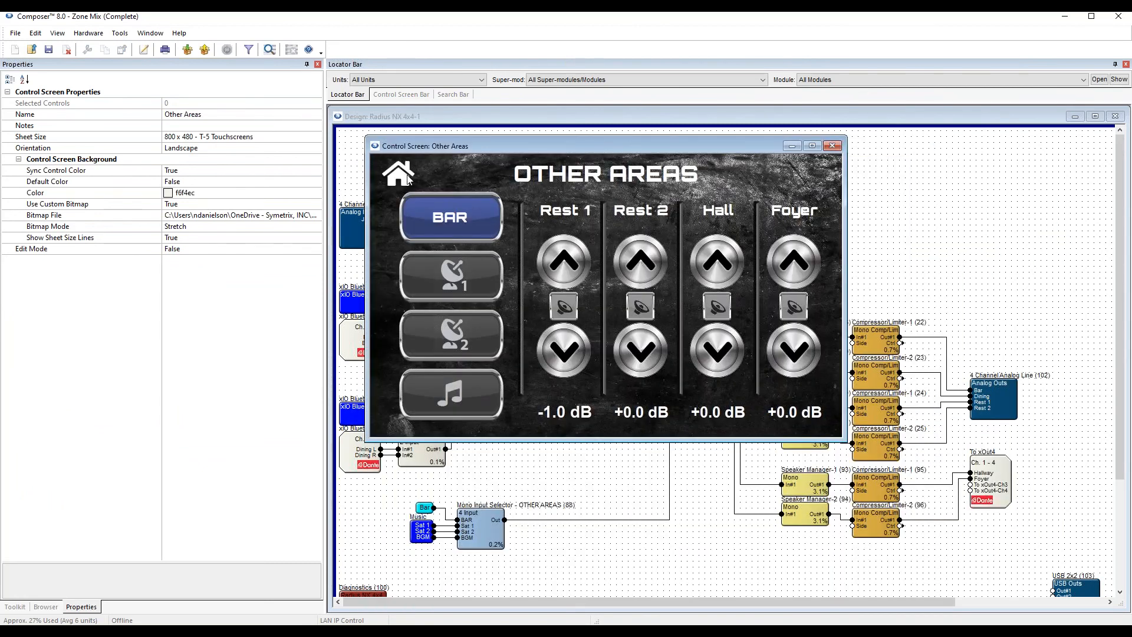
{"action": "left_click", "coordinate": [407, 178]}
{"action": "left_click", "coordinate": [430, 296]}
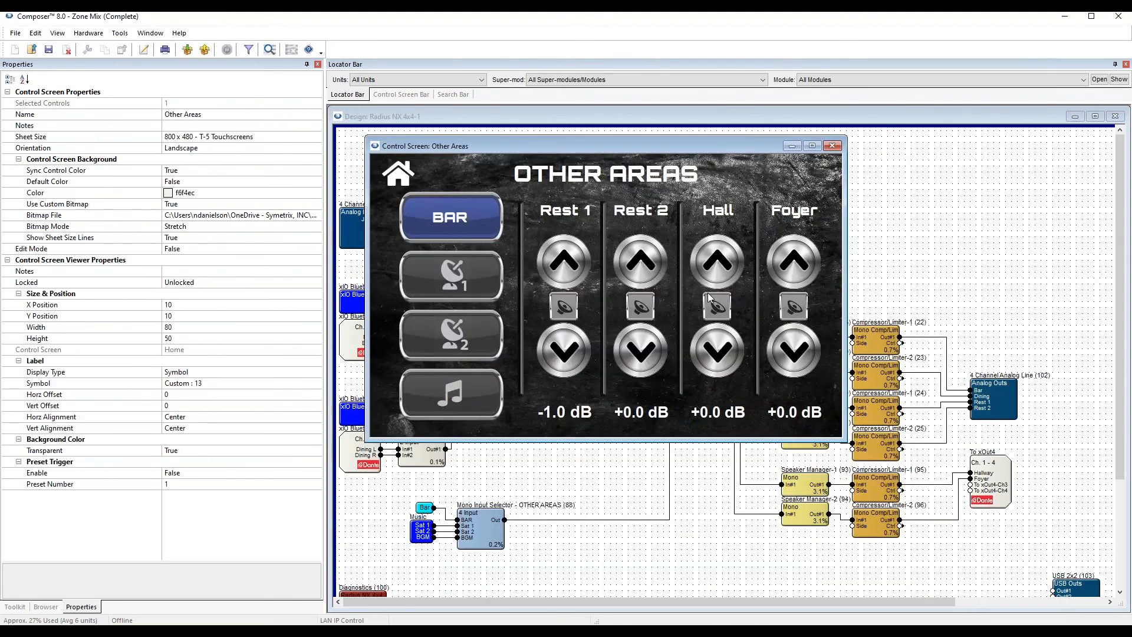
{"action": "left_click", "coordinate": [395, 181]}
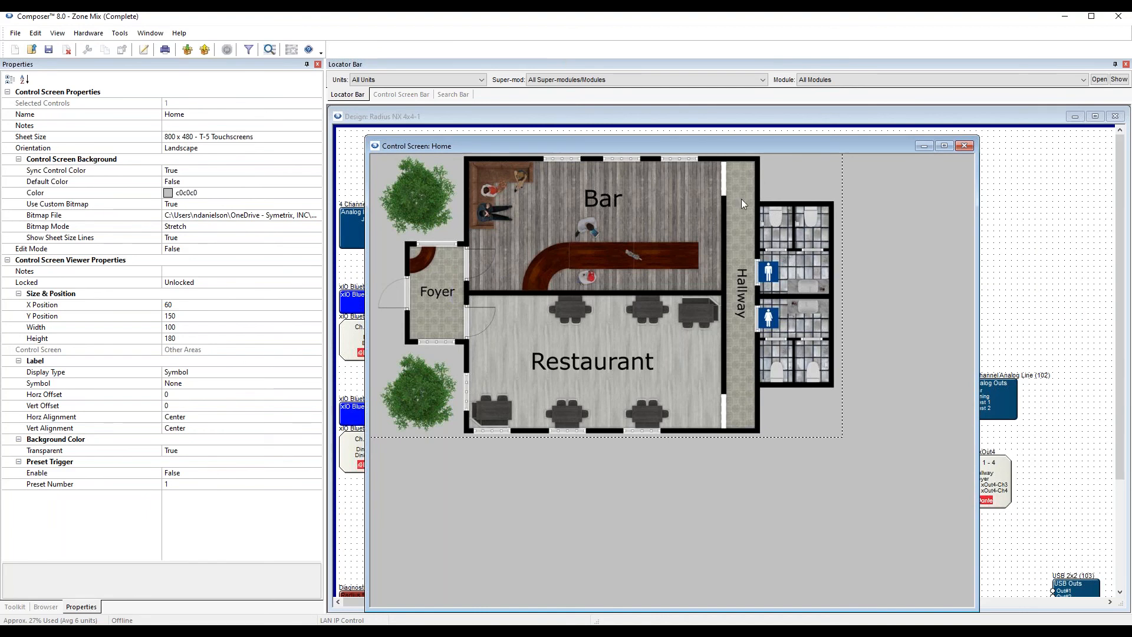
Move the Home screen window aside and open the Diagnostics module from the Radius NX 4x4 design.
{"action": "scroll", "coordinate": [359, 518], "scroll_direction": "down", "scroll_amount": 3}
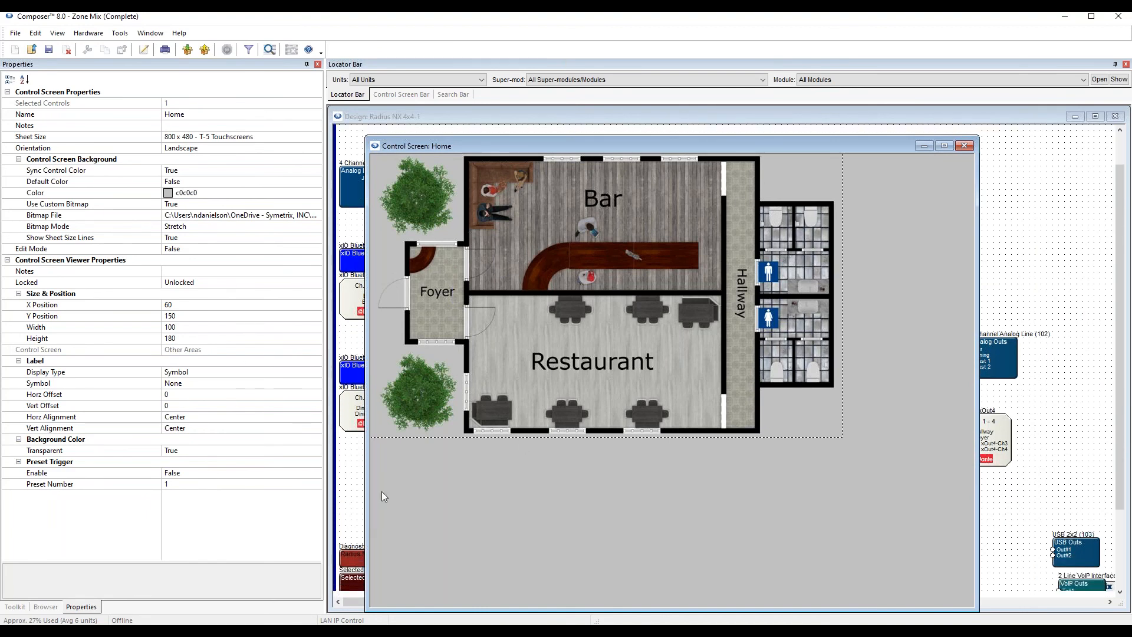
{"action": "left_click_drag", "start_coordinate": [578, 149], "coordinate": [681, 146]}
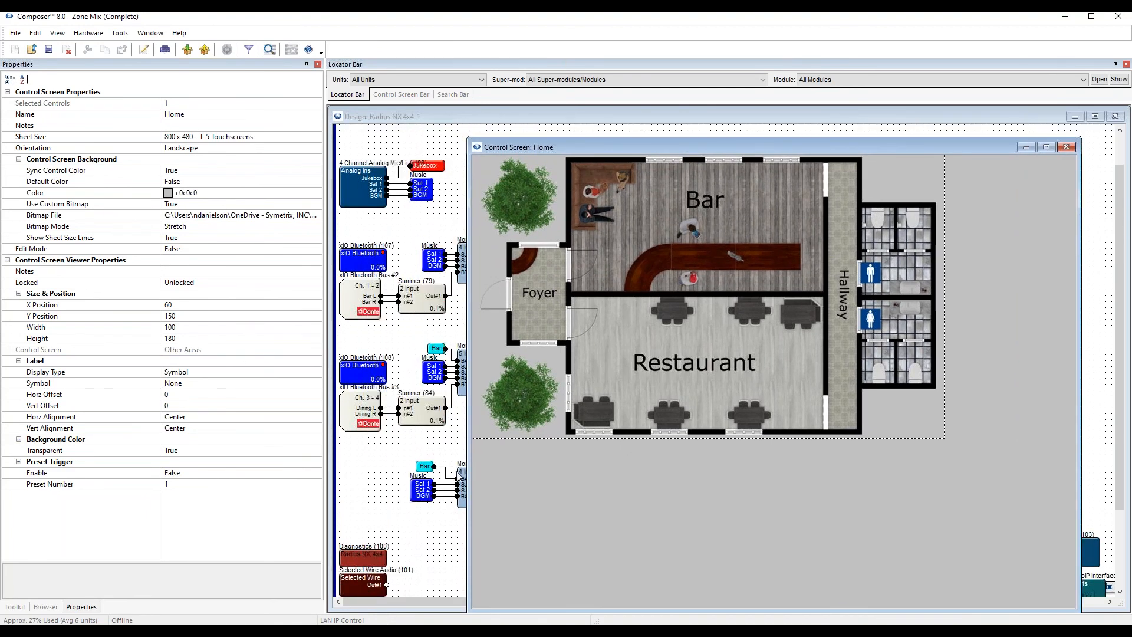
{"action": "scroll", "coordinate": [424, 492], "scroll_direction": "down", "scroll_amount": 3}
{"action": "scroll", "coordinate": [425, 496], "scroll_direction": "down", "scroll_amount": 1}
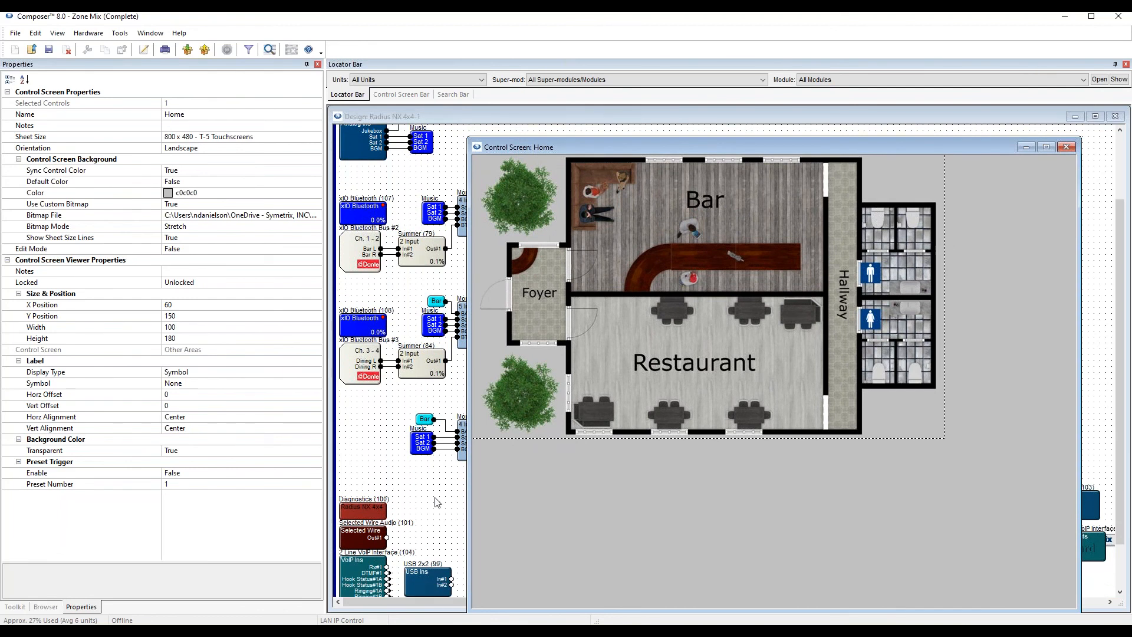
{"action": "left_click", "coordinate": [363, 508]}
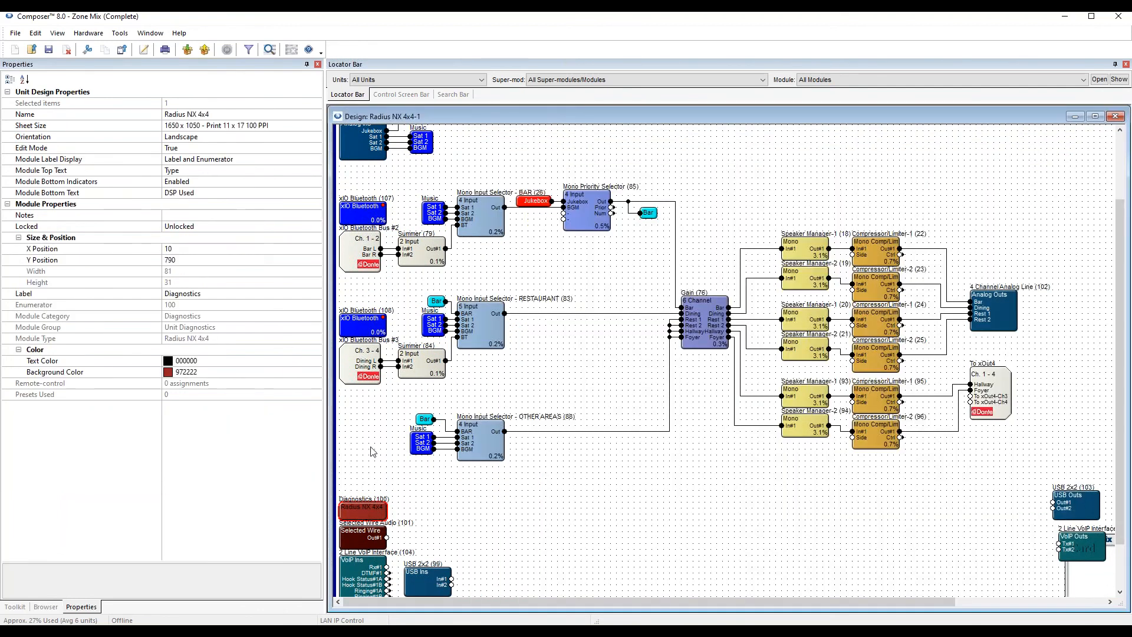
{"action": "double_click", "coordinate": [371, 517]}
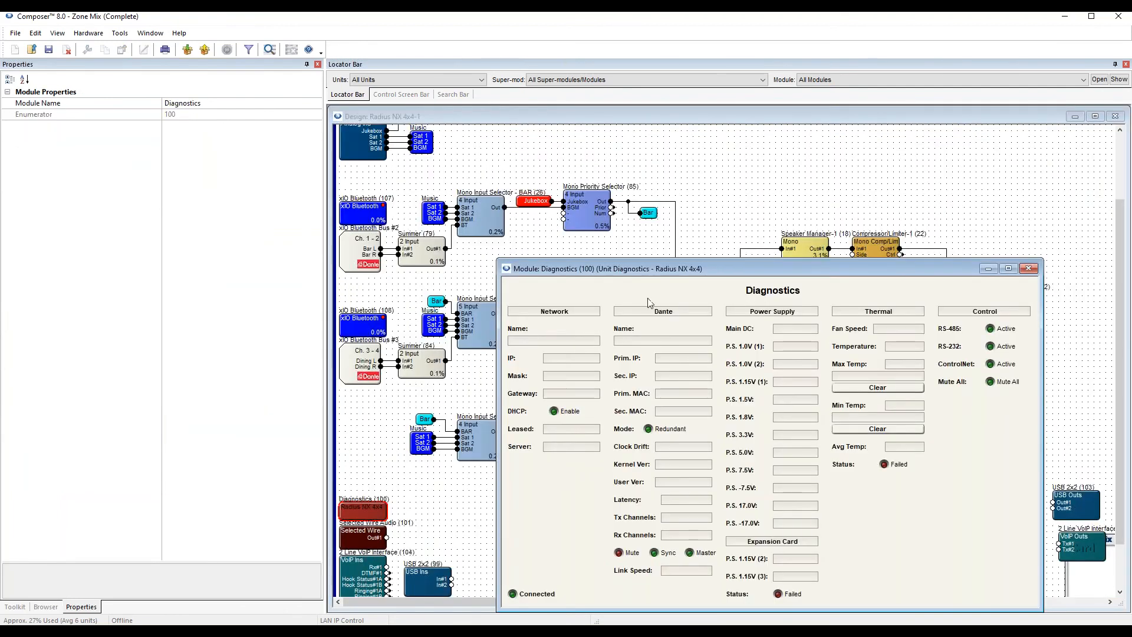
{"action": "left_click_drag", "start_coordinate": [721, 271], "coordinate": [579, 125]}
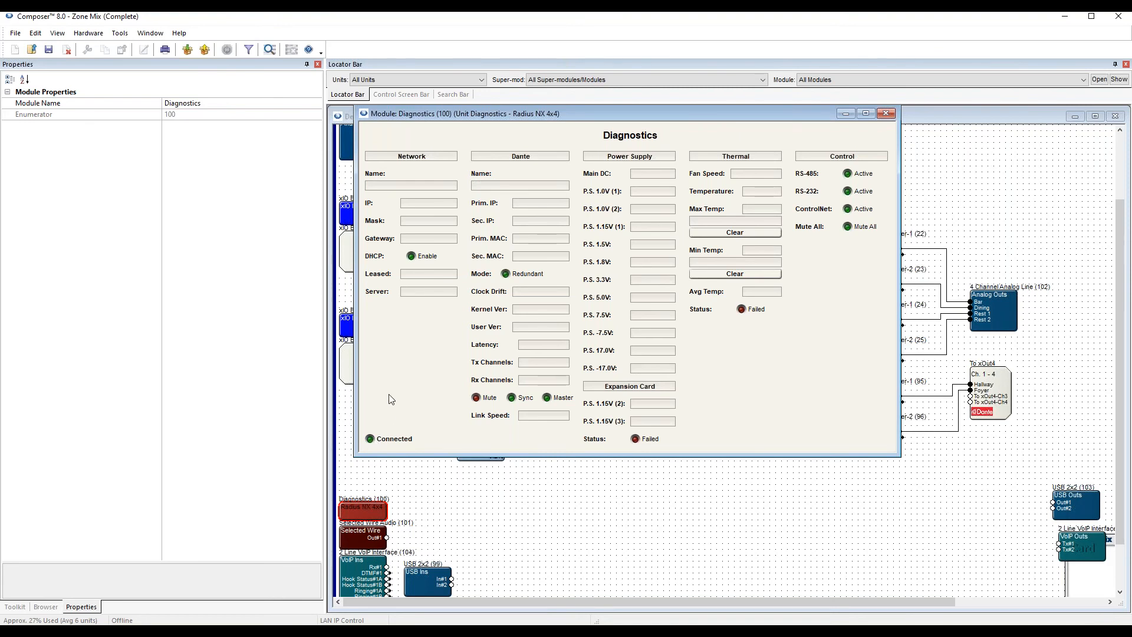
Copy the Diagnostics Connection LED to the Home control screen and place it below the restrooms, sized about 120 by 40.
{"action": "right_click", "coordinate": [371, 443]}
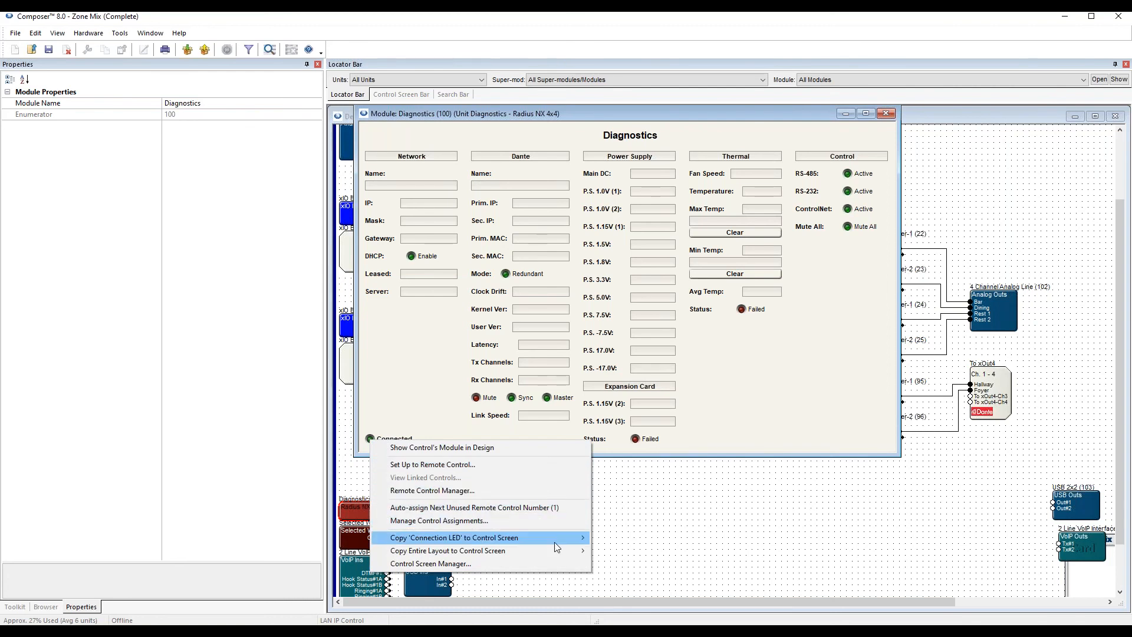
{"action": "mouse_move", "coordinate": [559, 542]}
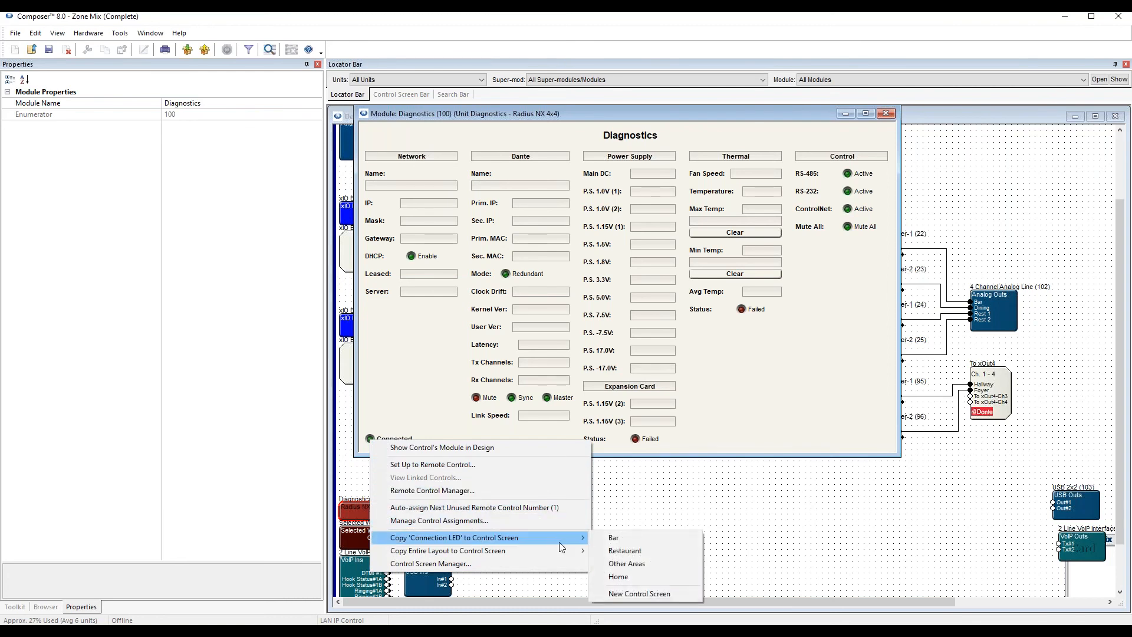
{"action": "left_click", "coordinate": [640, 579]}
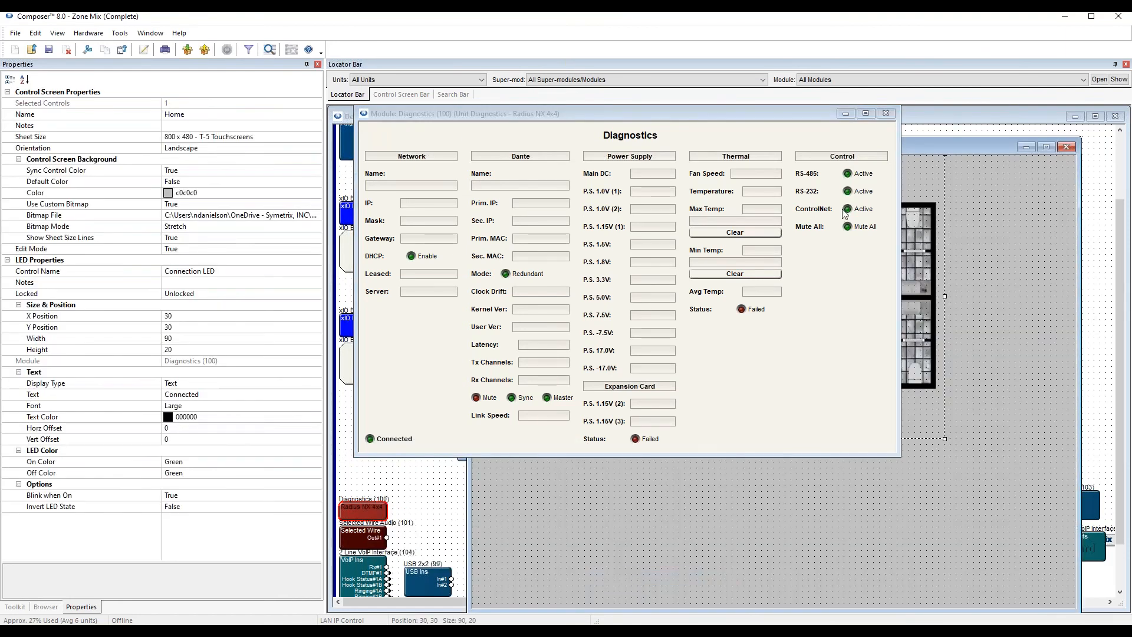
{"action": "left_click", "coordinate": [886, 114]}
{"action": "left_click_drag", "start_coordinate": [506, 175], "coordinate": [914, 416]}
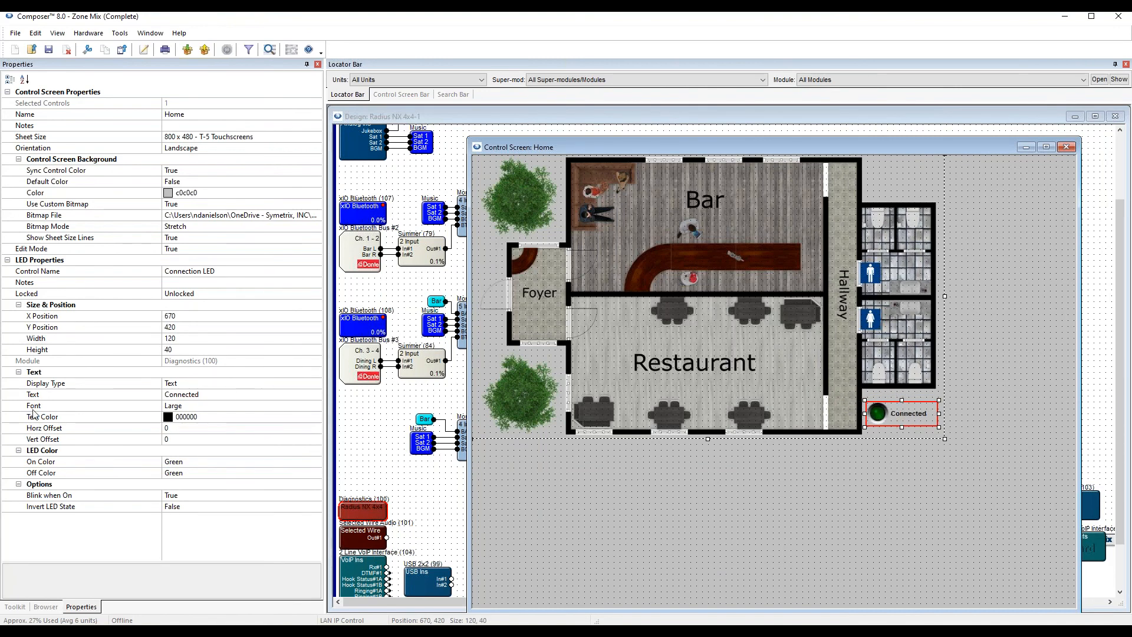
Examine the Connection LED's text, on and off color settings and view it outside edit mode.
{"action": "left_click", "coordinate": [196, 418]}
{"action": "left_click", "coordinate": [195, 474]}
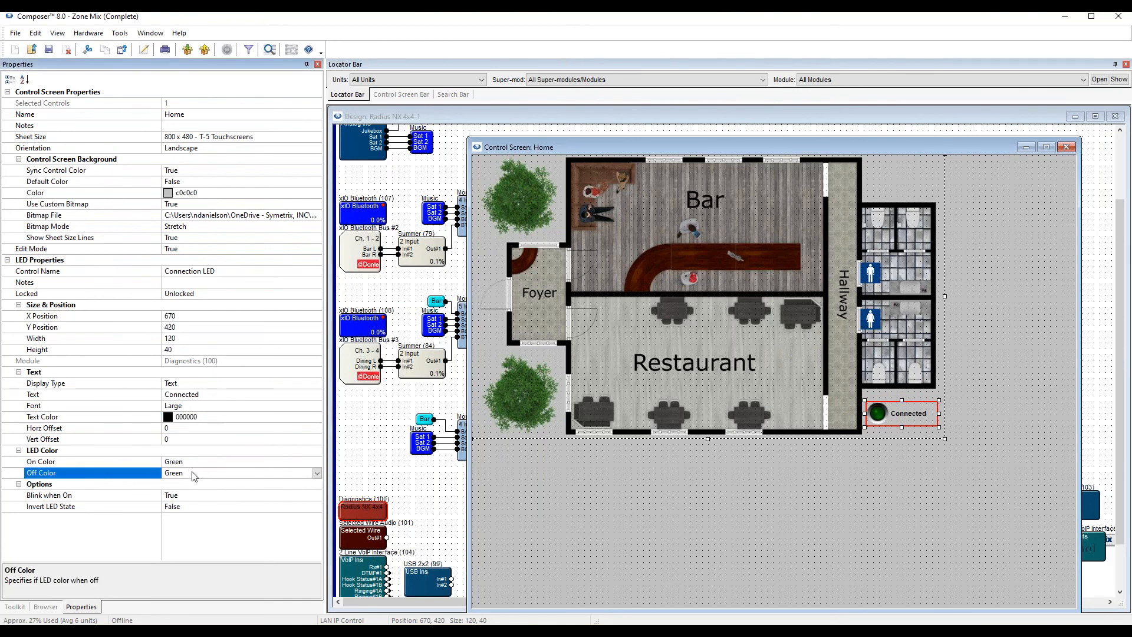
{"action": "left_click", "coordinate": [142, 463]}
{"action": "left_click", "coordinate": [174, 474]}
{"action": "left_click", "coordinate": [182, 461]}
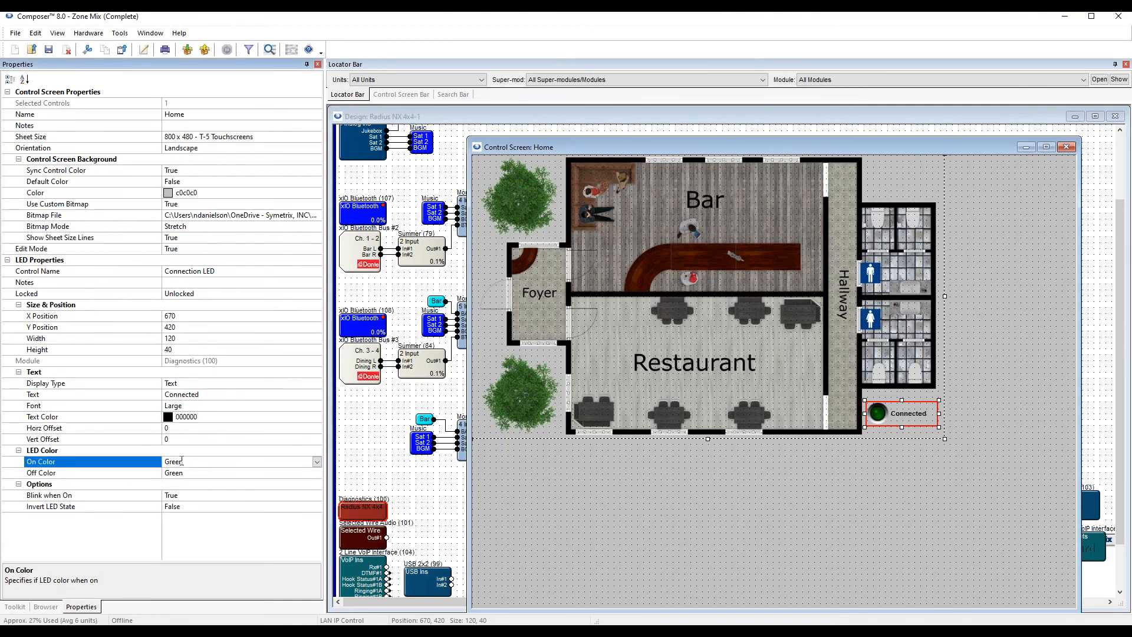
{"action": "left_click", "coordinate": [677, 506]}
{"action": "key", "text": "ctrl+e"}
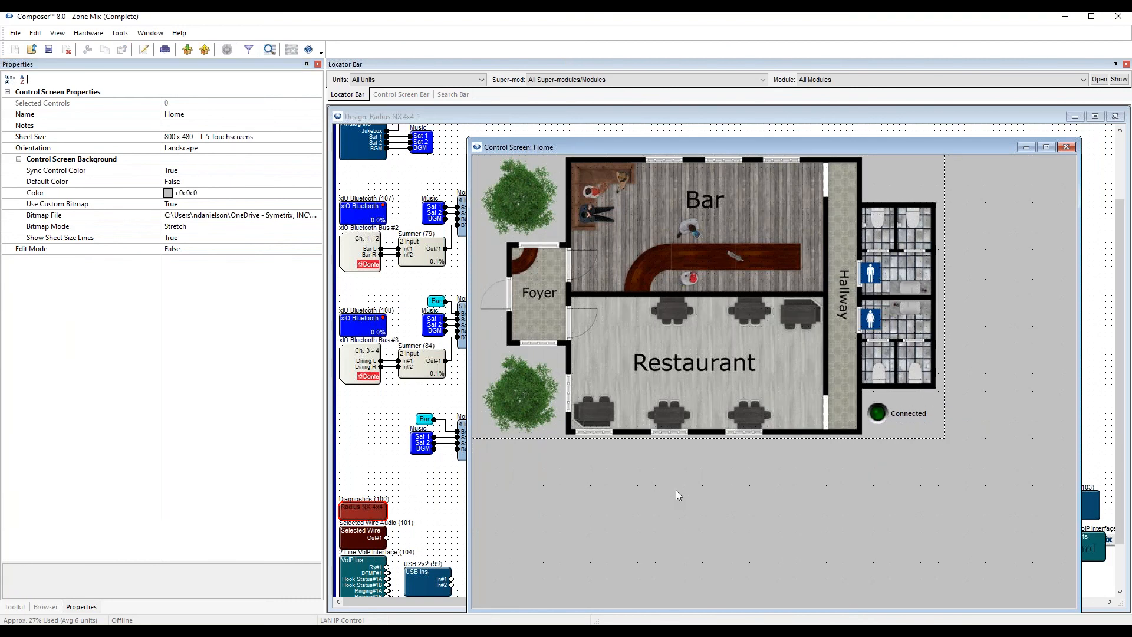
Set the Connection LED's font to Custom with Auto-size in edit mode and widen it to 130.
{"action": "key", "text": "ctrl+e"}
{"action": "left_click", "coordinate": [916, 416]}
{"action": "left_click", "coordinate": [189, 396]}
{"action": "left_click", "coordinate": [197, 405]}
{"action": "left_click", "coordinate": [313, 406]}
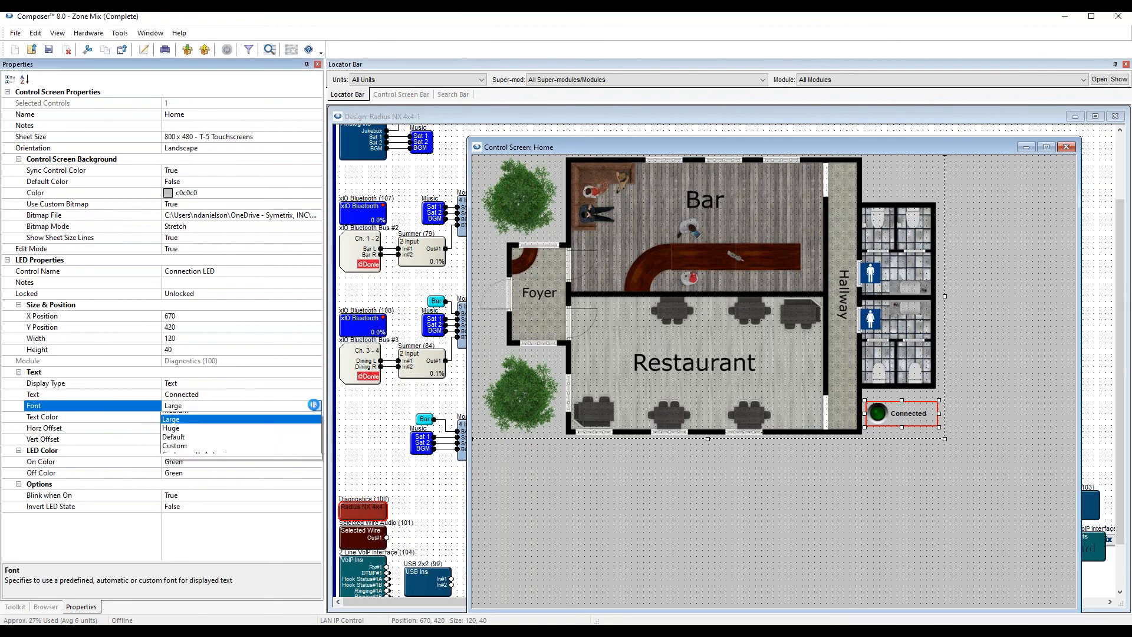
{"action": "left_click", "coordinate": [243, 477]}
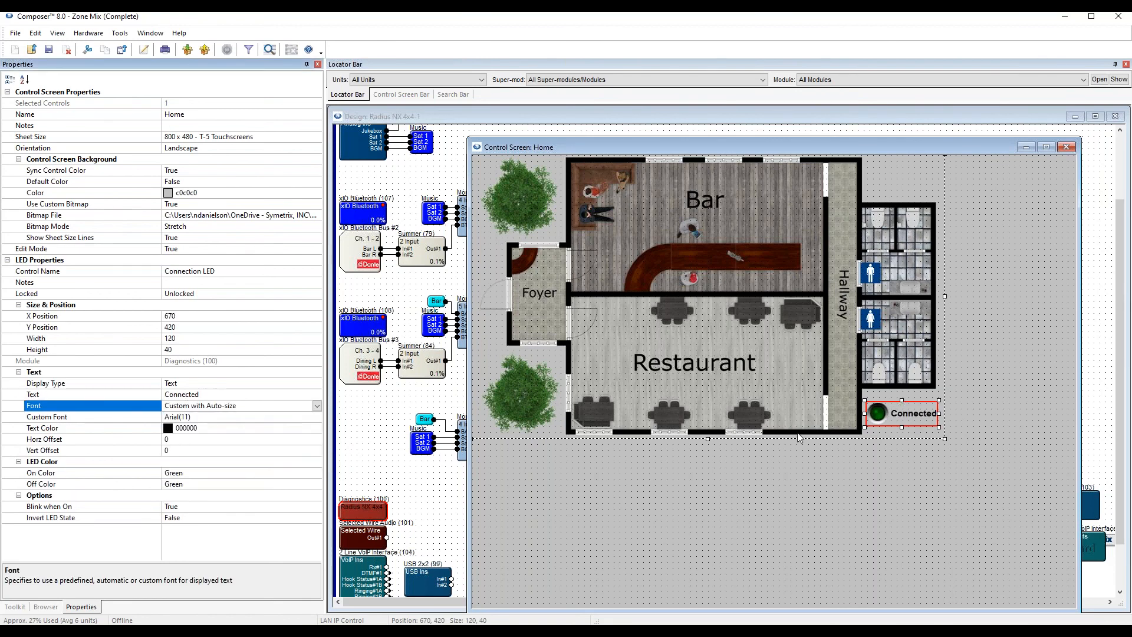
{"action": "left_click_drag", "start_coordinate": [939, 414], "coordinate": [945, 414]}
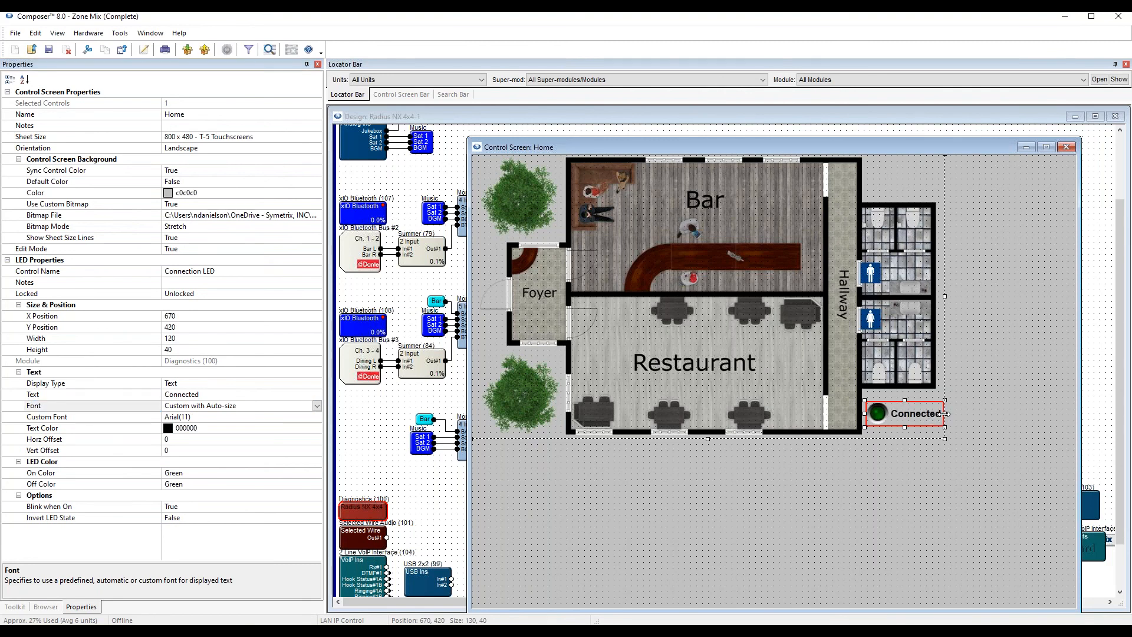
{"action": "left_click", "coordinate": [915, 493]}
Start a custom text item for the blank area above the restrooms on the Home page.
{"action": "left_click", "coordinate": [890, 181]}
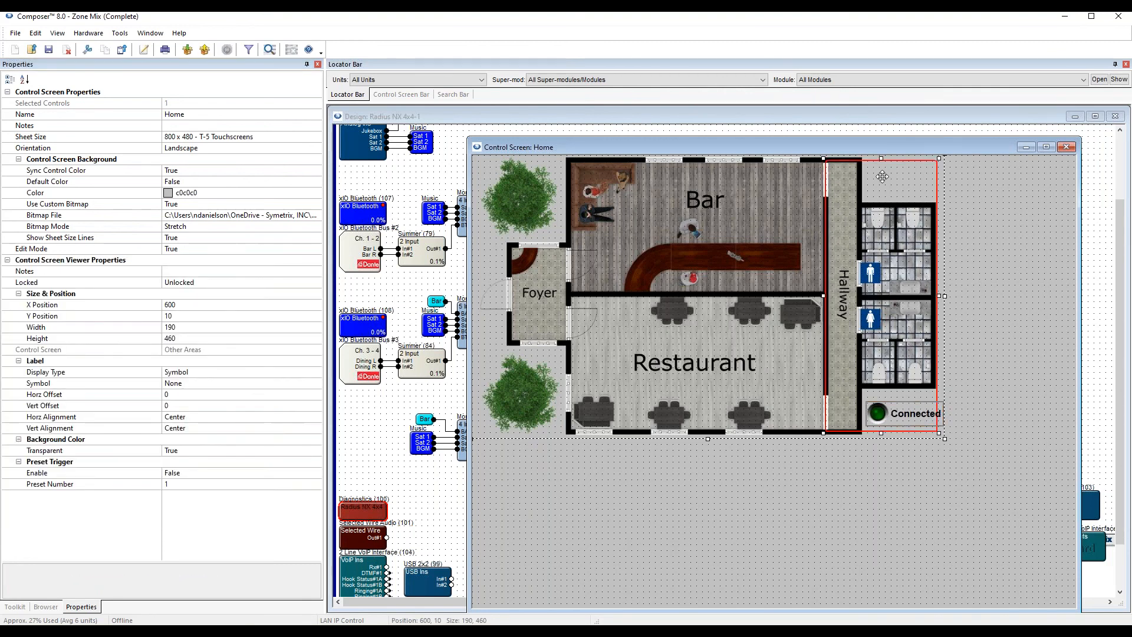
{"action": "left_click", "coordinate": [666, 527]}
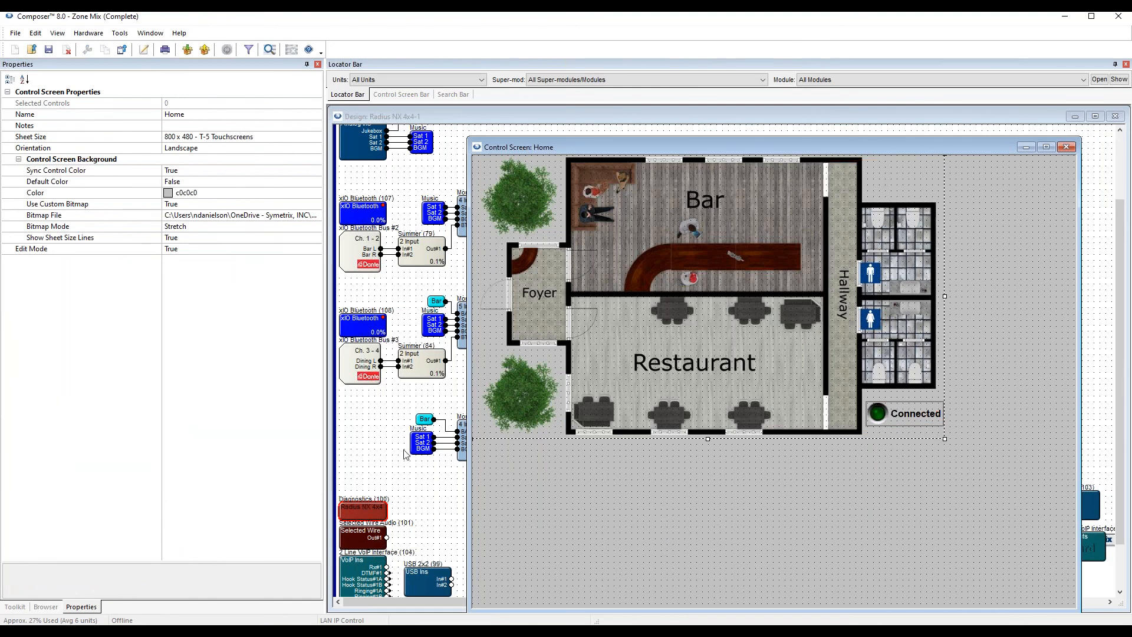
{"action": "left_click", "coordinate": [13, 607]}
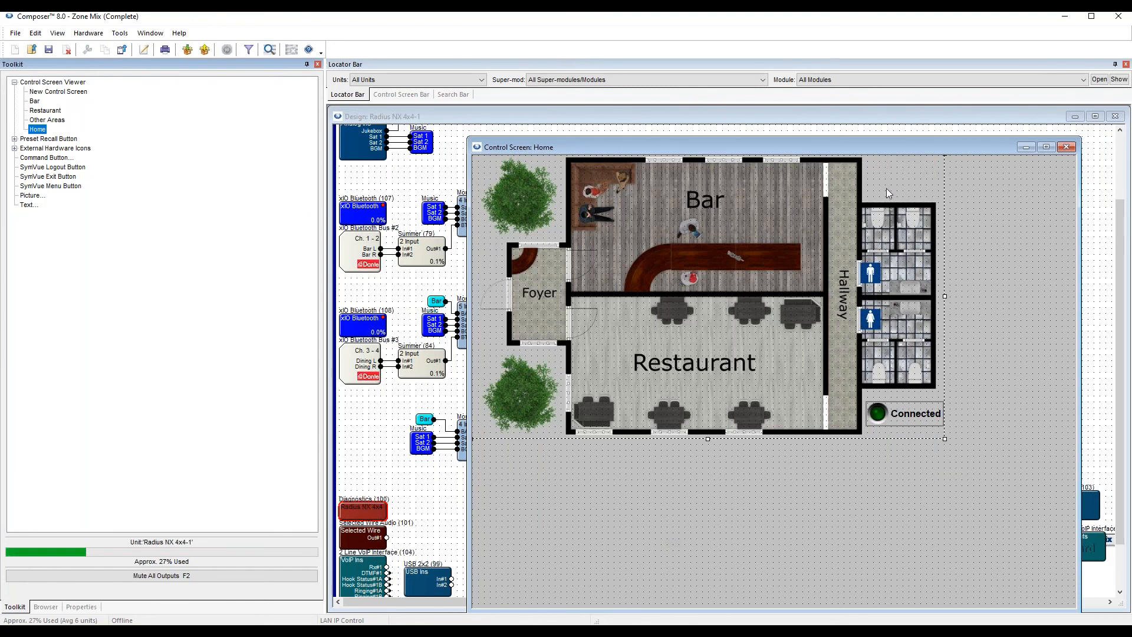
{"action": "left_click", "coordinate": [743, 506]}
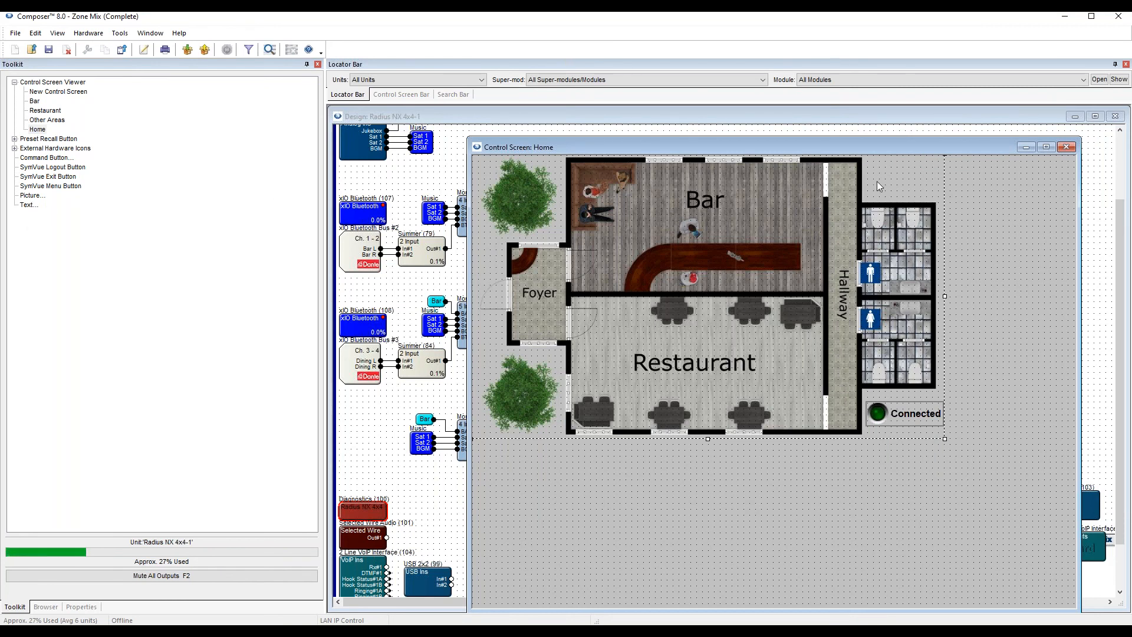
{"action": "left_click_drag", "start_coordinate": [28, 205], "coordinate": [844, 177]}
{"action": "left_click_drag", "start_coordinate": [809, 332], "coordinate": [587, 361]}
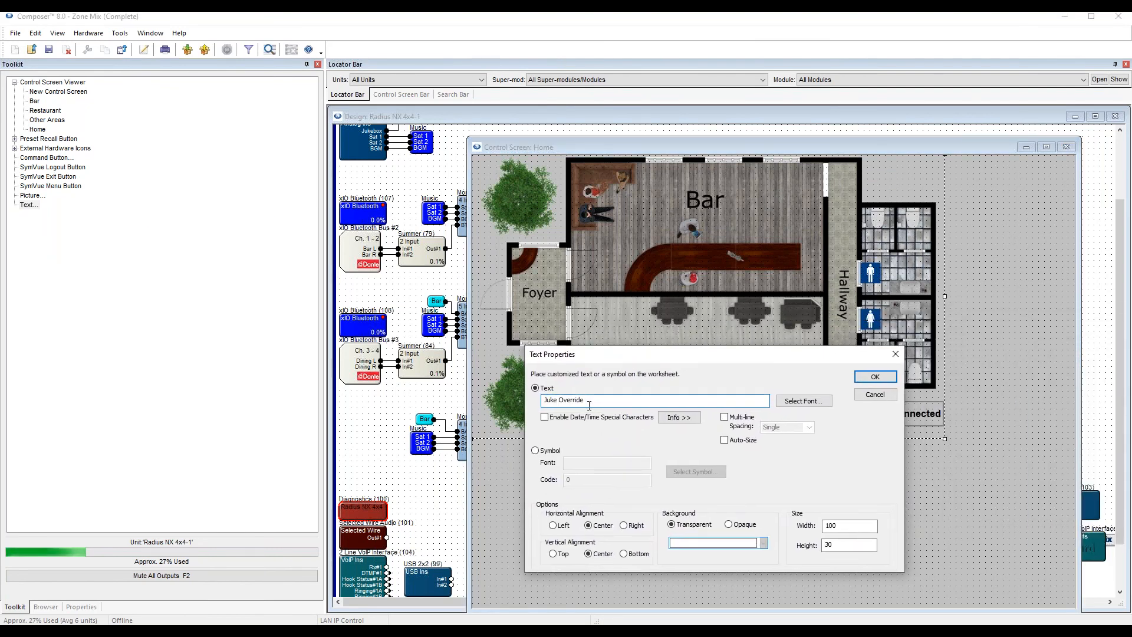
Enable date/time special characters for the text item and examine the list of available codes.
{"action": "left_click", "coordinate": [545, 418]}
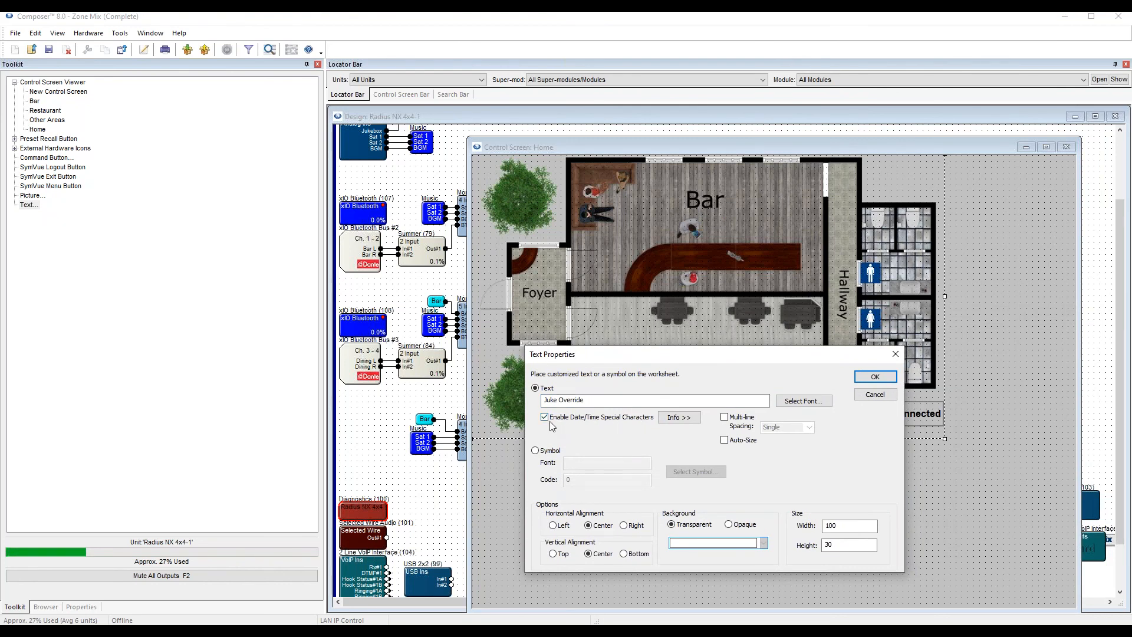
{"action": "left_click_drag", "start_coordinate": [627, 356], "coordinate": [544, 336]}
{"action": "left_click_drag", "start_coordinate": [521, 383], "coordinate": [438, 384]}
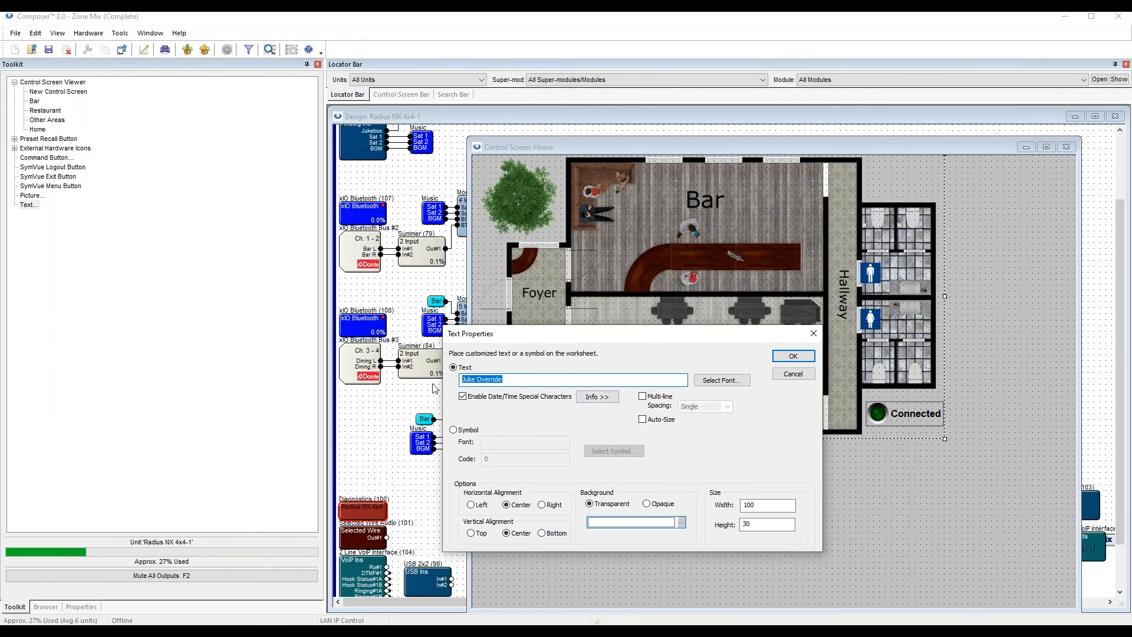
{"action": "left_click", "coordinate": [598, 397]}
{"action": "left_click_drag", "start_coordinate": [634, 310], "coordinate": [885, 270]}
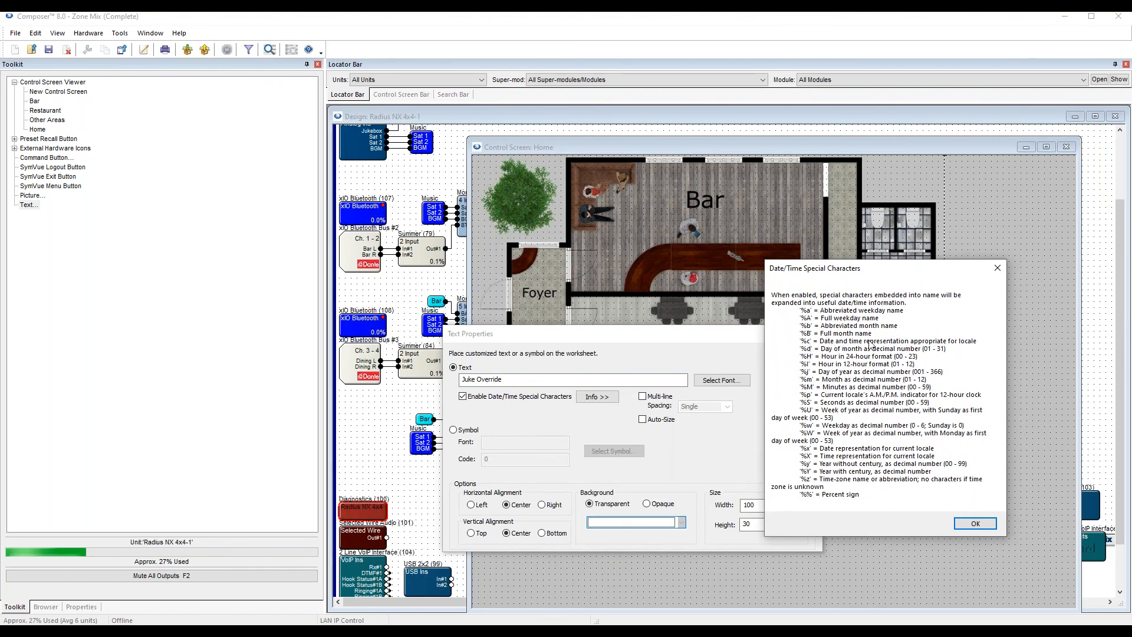
{"action": "left_click", "coordinate": [998, 270]}
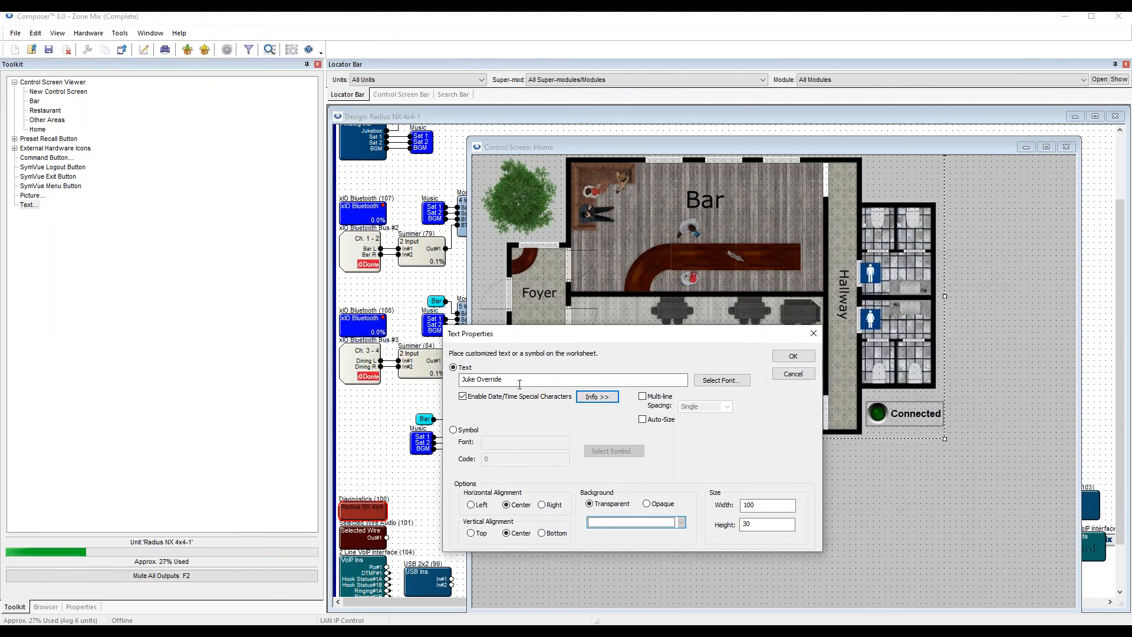
Set the text to %c and place it above the restrooms, enlarged to about 200 by 60.
{"action": "type", "text": "%c"}
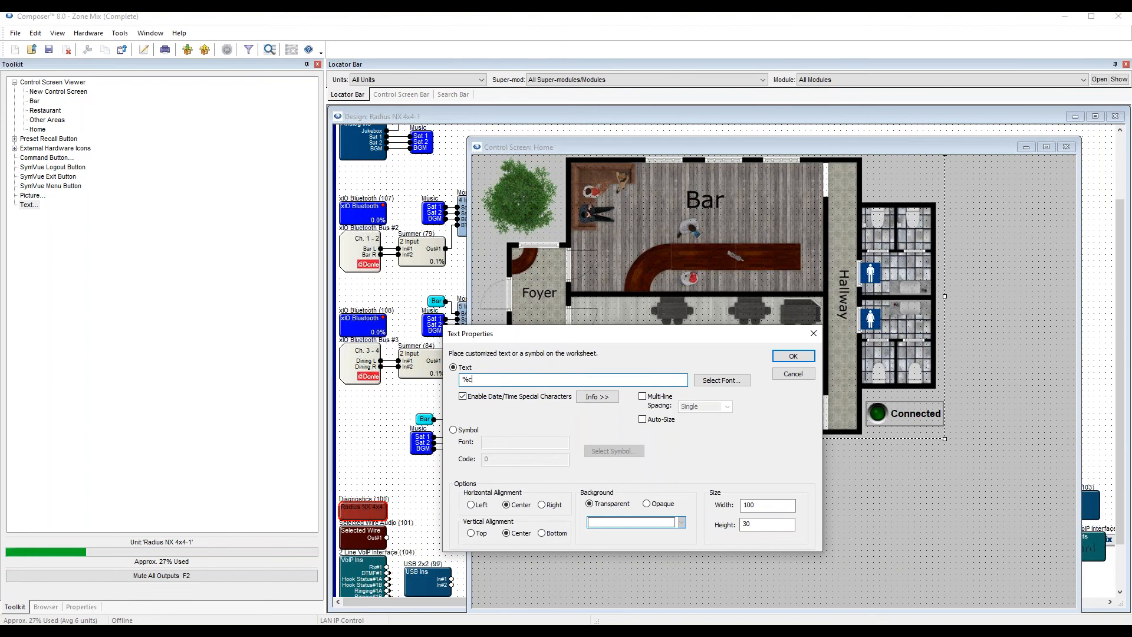
{"action": "left_click", "coordinate": [806, 355]}
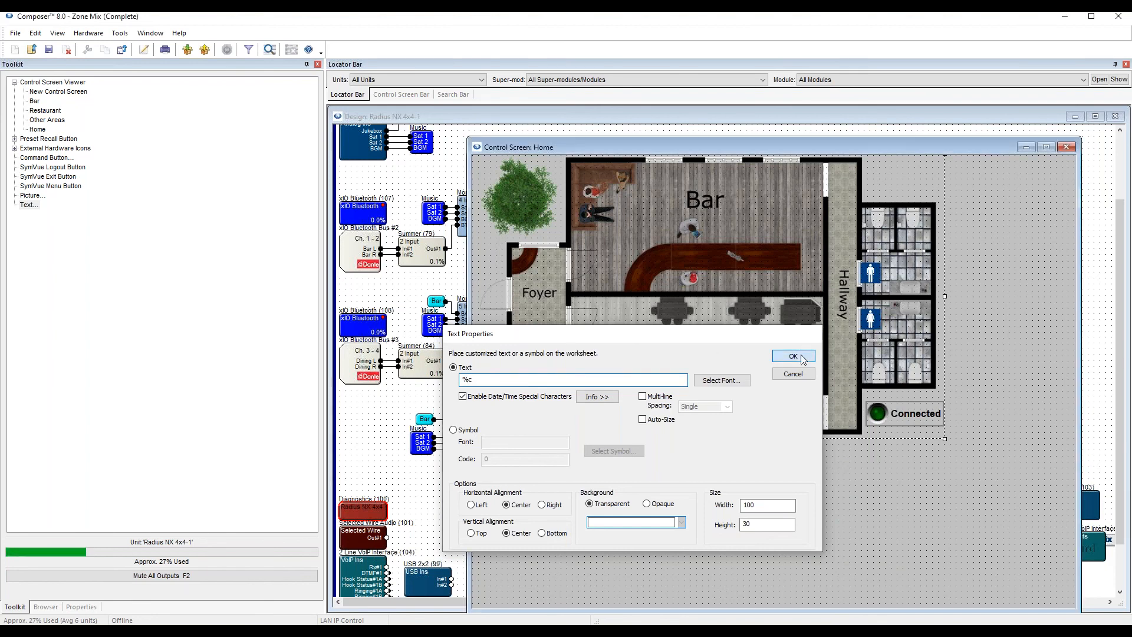
{"action": "left_click_drag", "start_coordinate": [908, 175], "coordinate": [890, 169]}
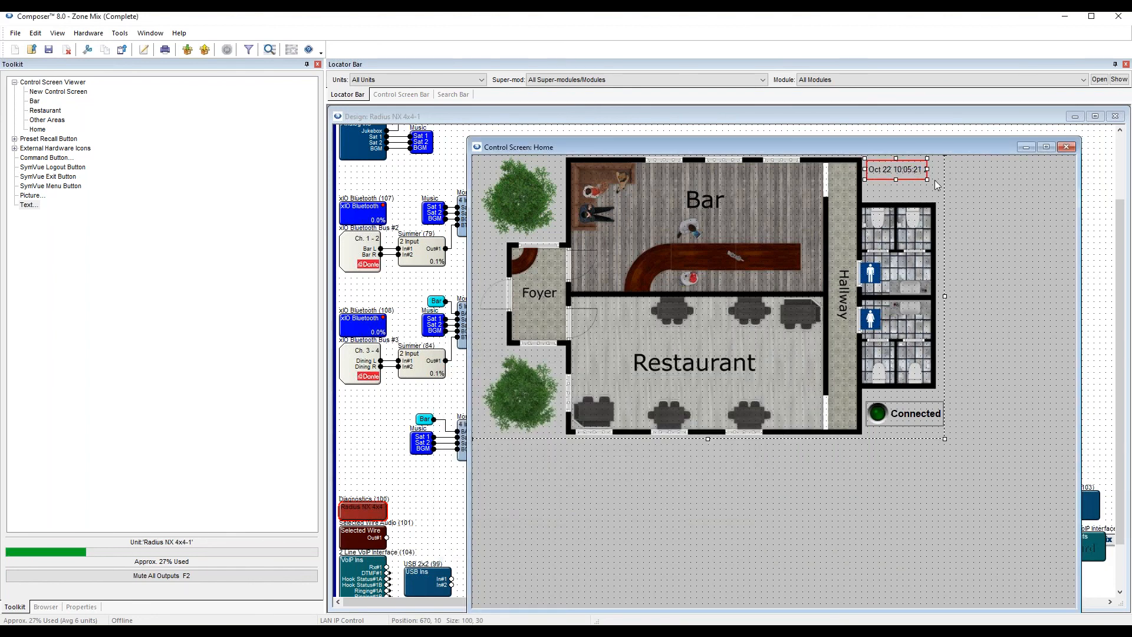
{"action": "left_click_drag", "start_coordinate": [963, 197], "coordinate": [986, 197]}
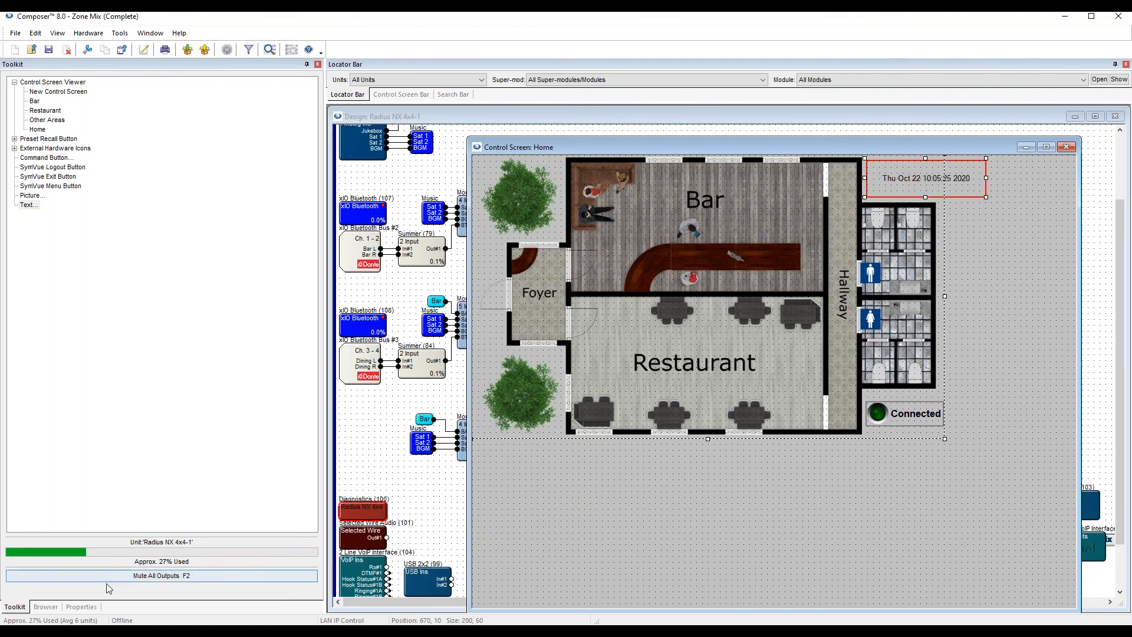
Set the date/time text's custom font to Orbitron Bold, size 12.
{"action": "left_click", "coordinate": [83, 608]}
{"action": "left_click", "coordinate": [134, 383]}
{"action": "left_click", "coordinate": [125, 392]}
{"action": "left_click_drag", "start_coordinate": [209, 387], "coordinate": [212, 387]}
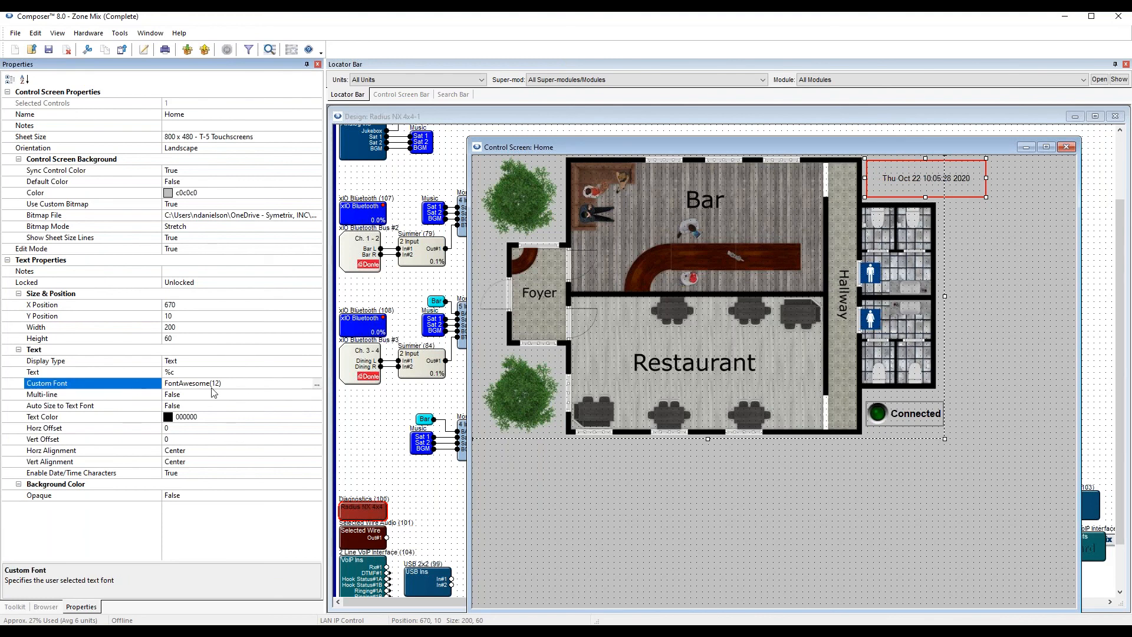
{"action": "left_click", "coordinate": [317, 384]}
{"action": "type", "text": "orb"}
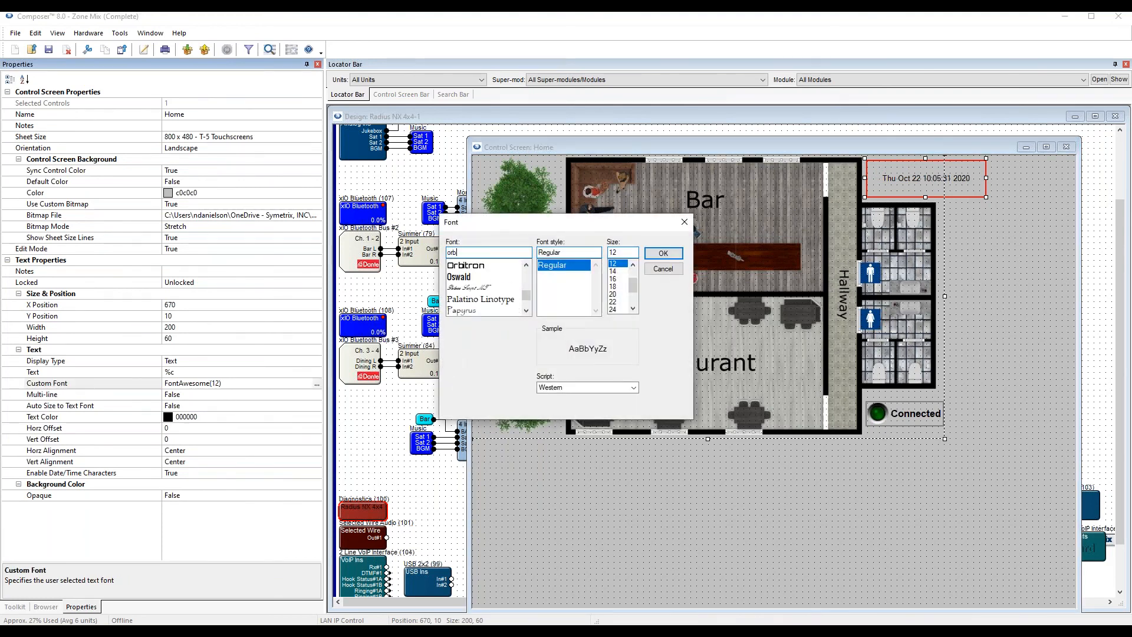
{"action": "left_click", "coordinate": [554, 297]}
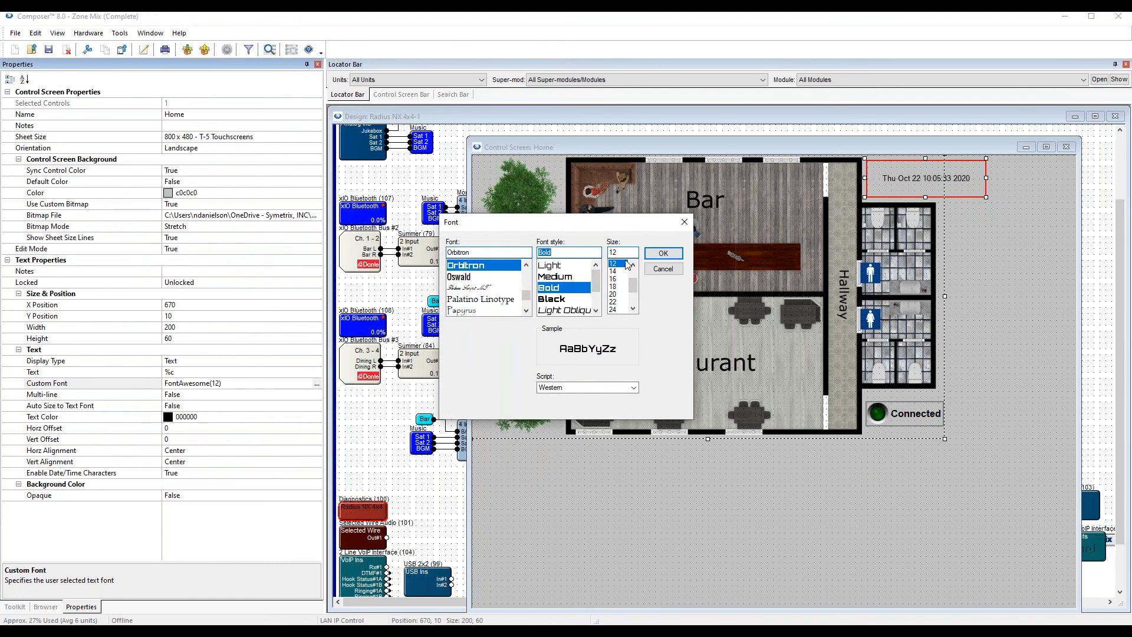
{"action": "left_click", "coordinate": [663, 253]}
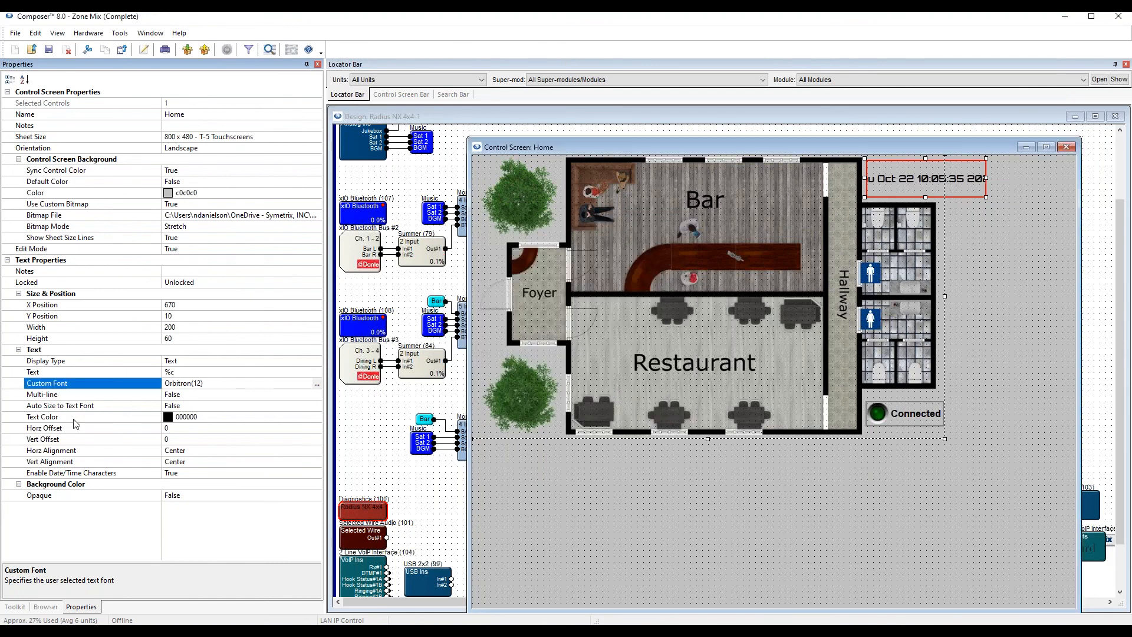
Make the date/time text multi-line and resize it to 110 by 80 above the restrooms.
{"action": "double_click", "coordinate": [64, 394]}
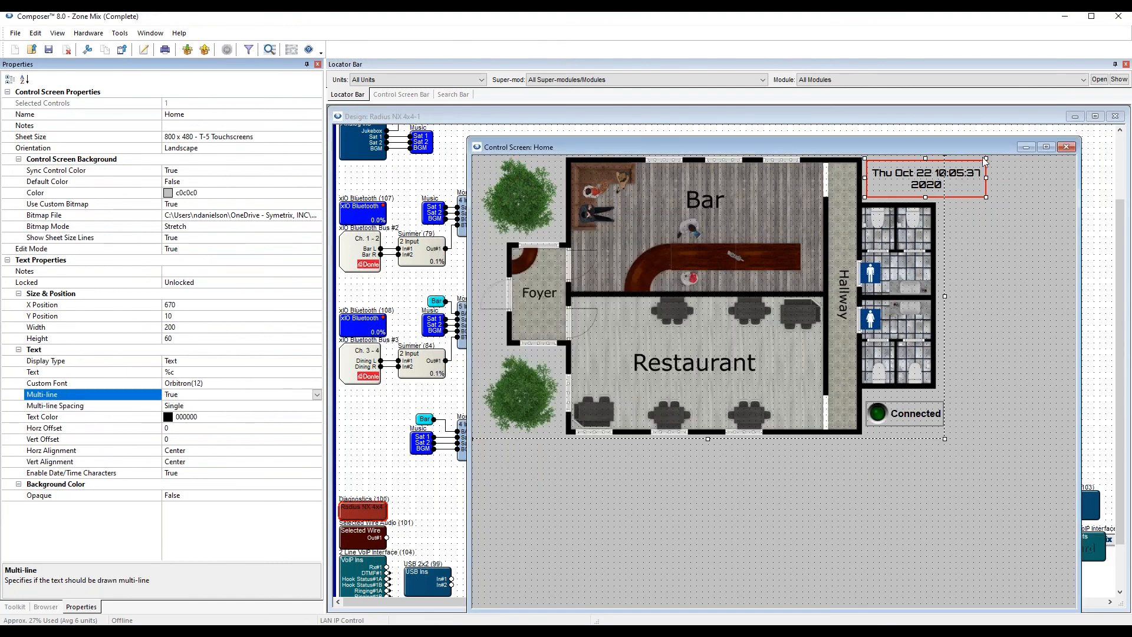
{"action": "left_click_drag", "start_coordinate": [987, 198], "coordinate": [933, 208]}
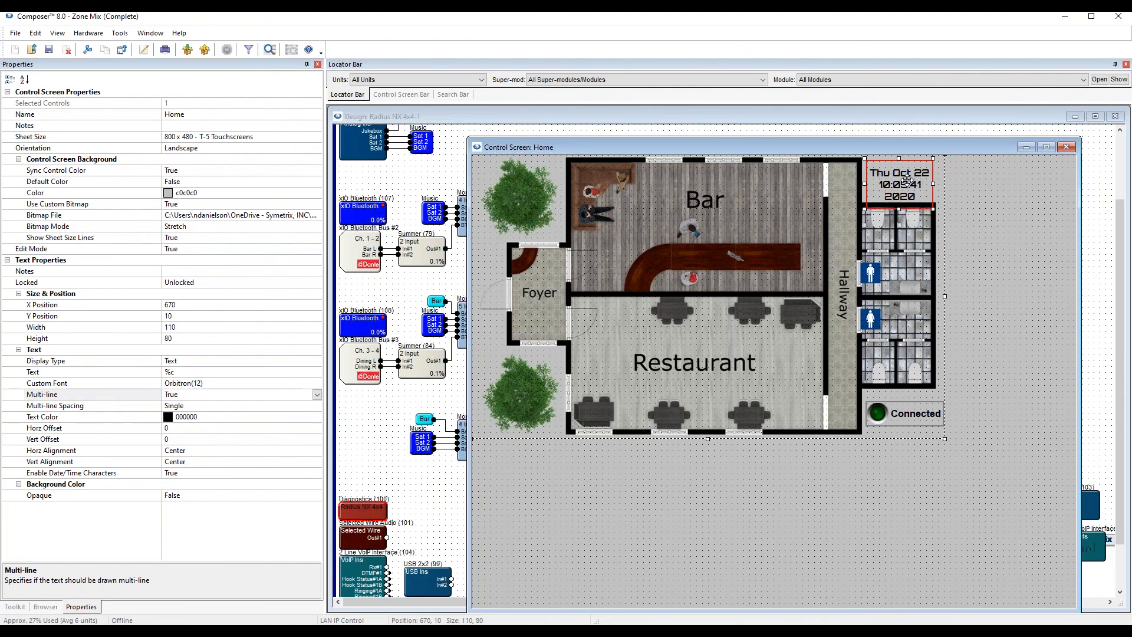
Nudge the date/time text slightly upward and turn off the Home screen's layout edit mode.
{"action": "key", "text": "shift+Up"}
{"action": "key", "text": "ctrl+e"}
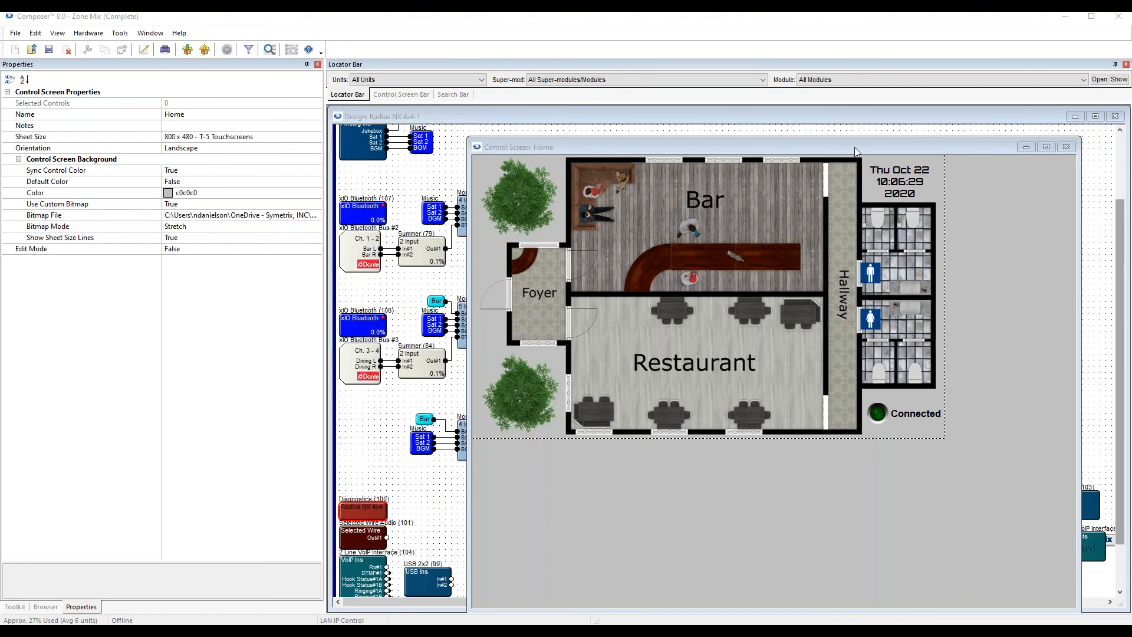
{"action": "left_click_drag", "start_coordinate": [819, 149], "coordinate": [767, 142]}
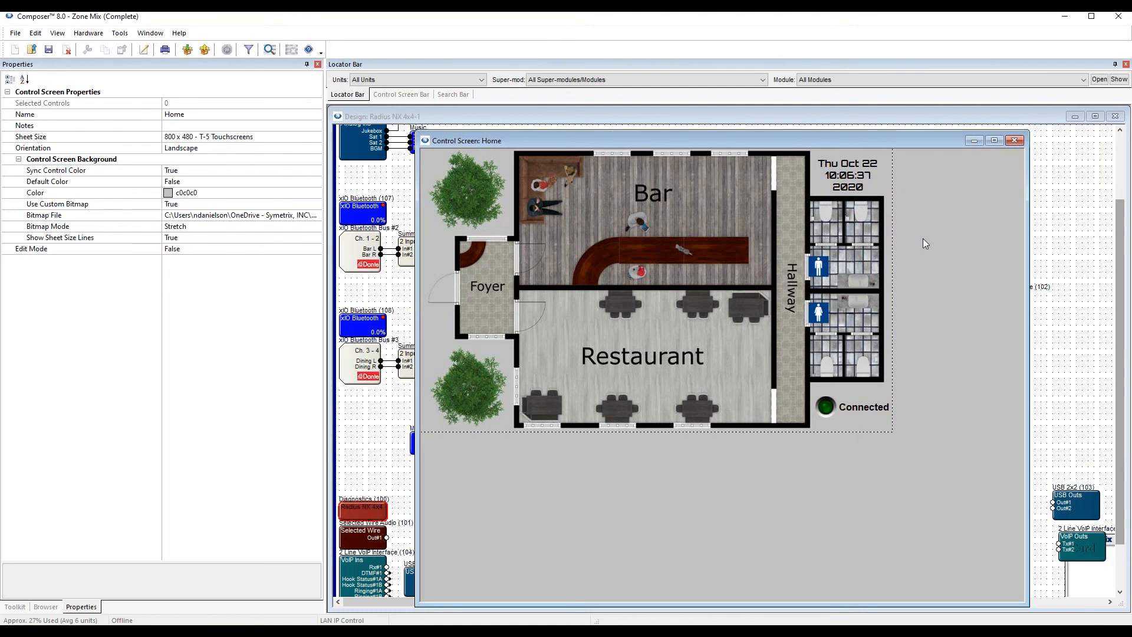
Size the Home control screen window to its sheet size and reposition it over the design.
{"action": "right_click", "coordinate": [909, 216]}
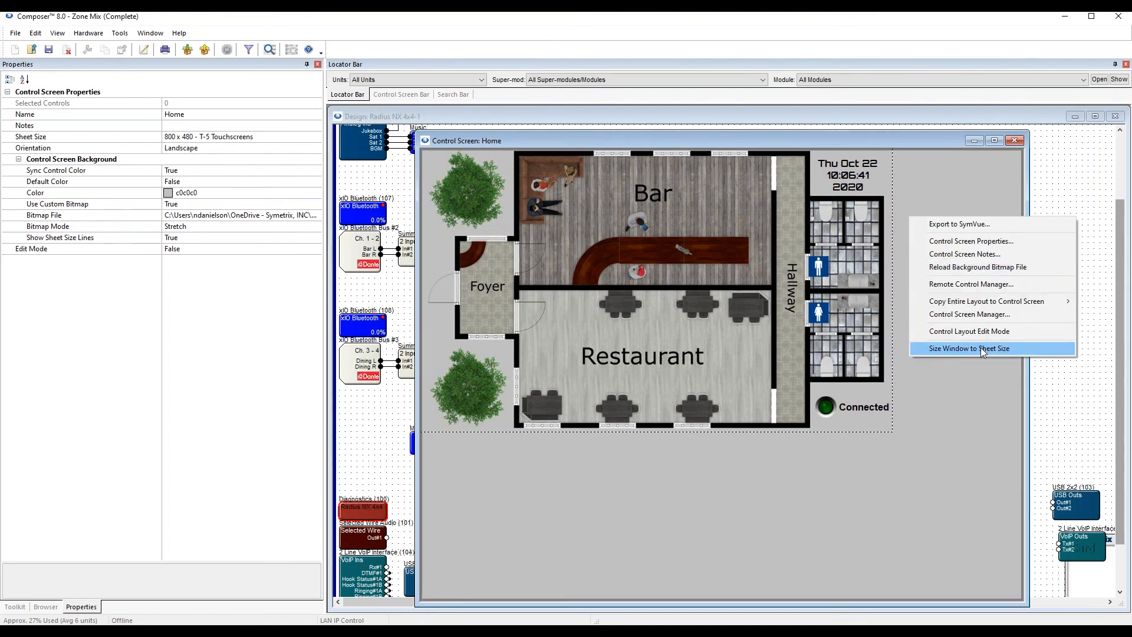
{"action": "left_click", "coordinate": [910, 176]}
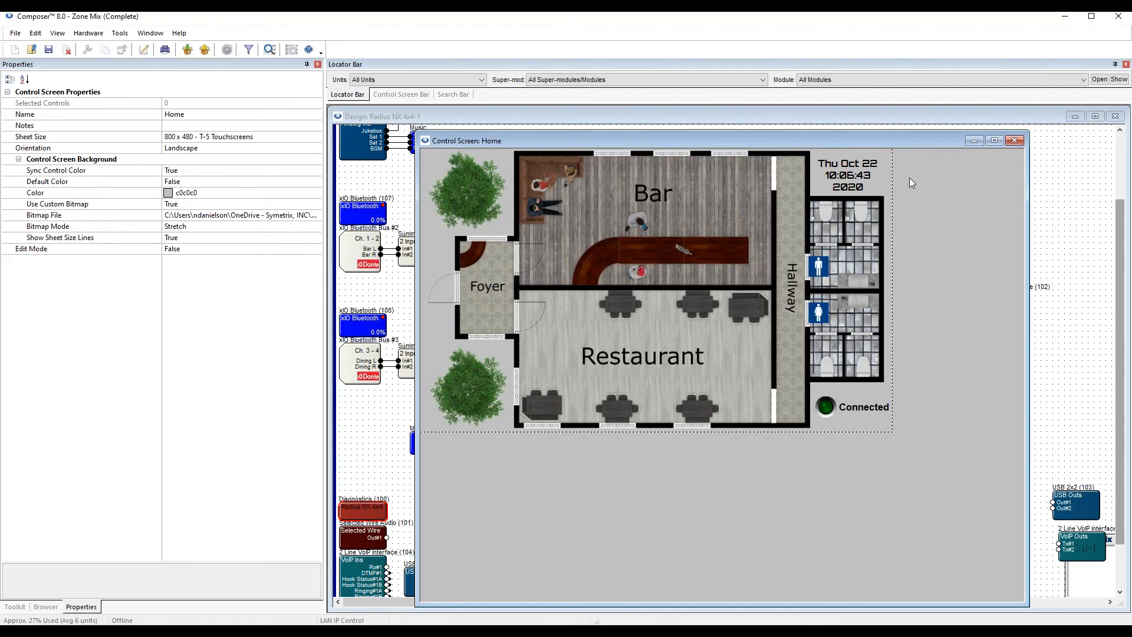
{"action": "right_click", "coordinate": [922, 202]}
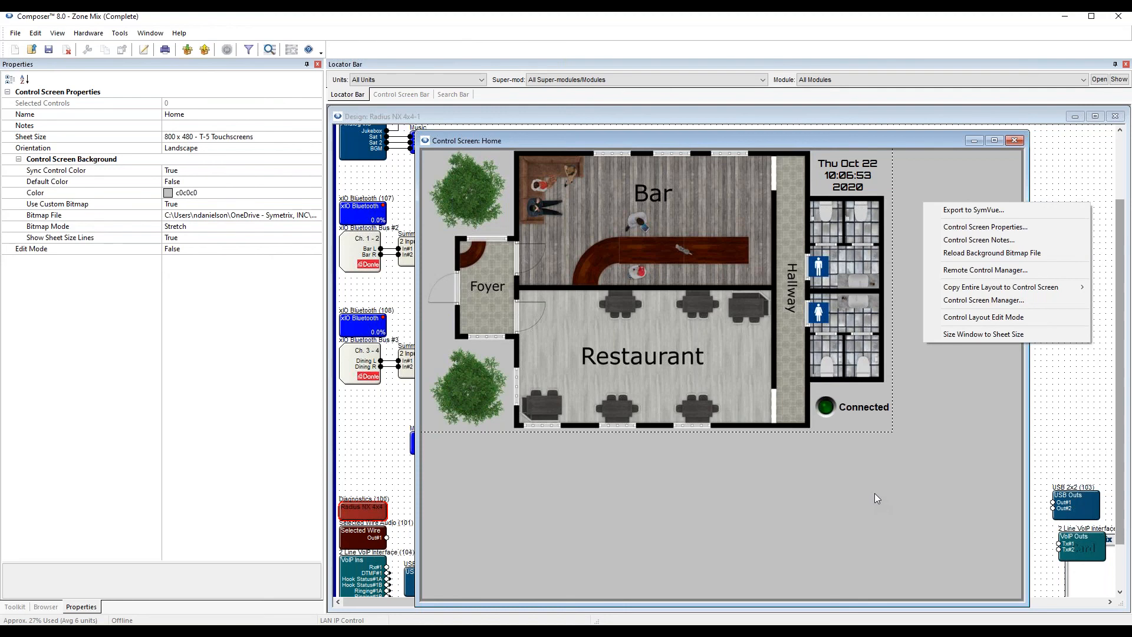
{"action": "left_click", "coordinate": [999, 334]}
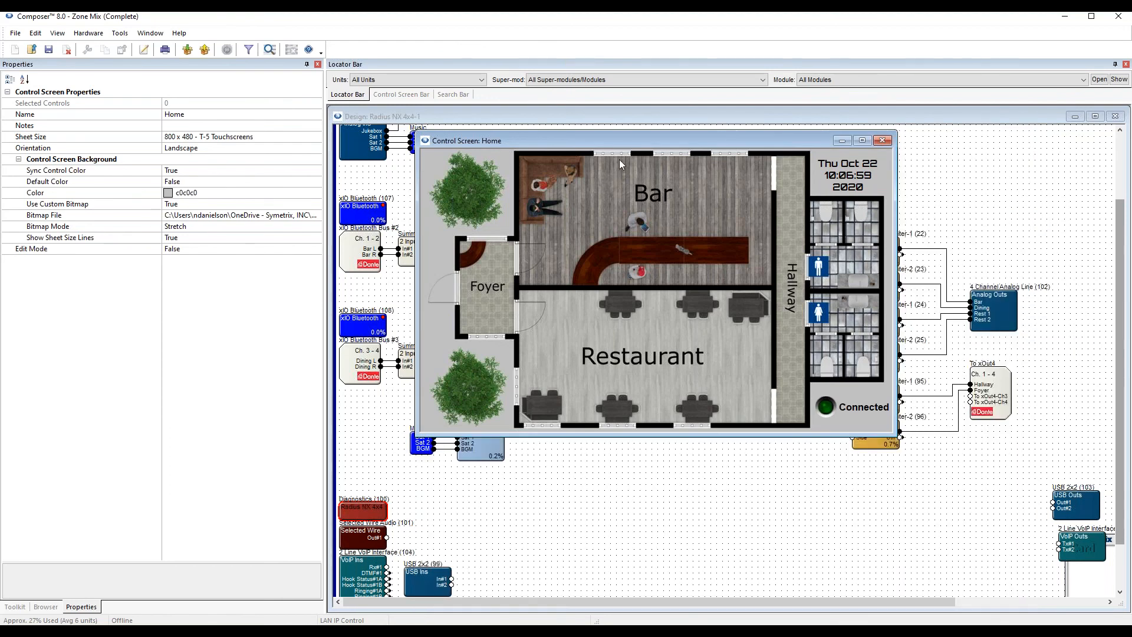
{"action": "left_click_drag", "start_coordinate": [638, 137], "coordinate": [680, 165]}
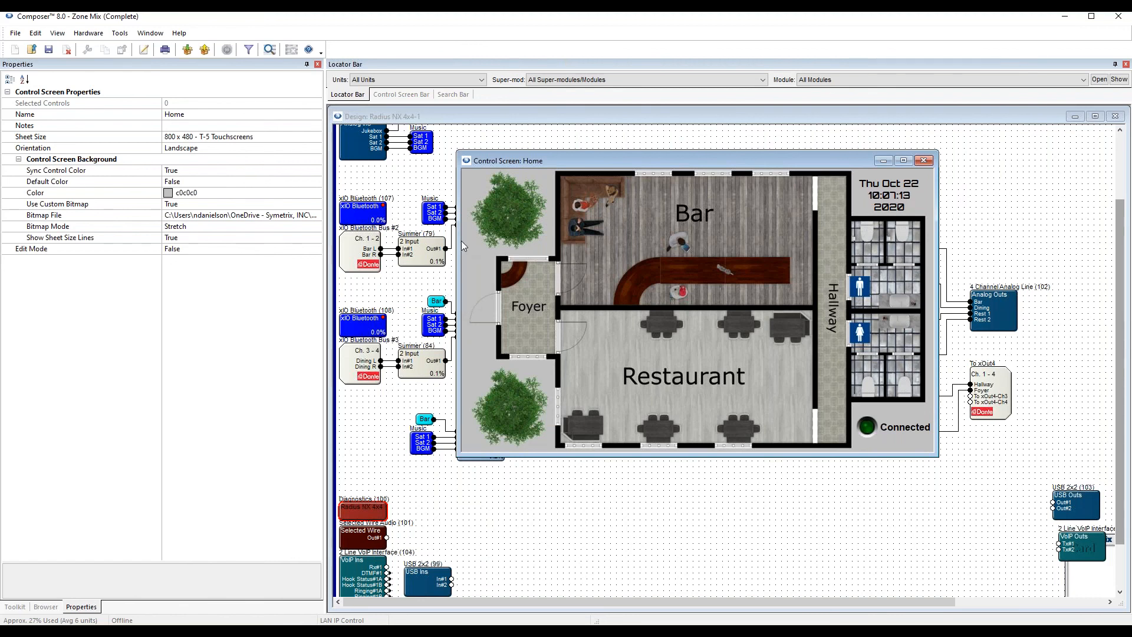
Open the Control Screen Manager and start a SymVue export from the Home screen.
{"action": "right_click", "coordinate": [465, 282]}
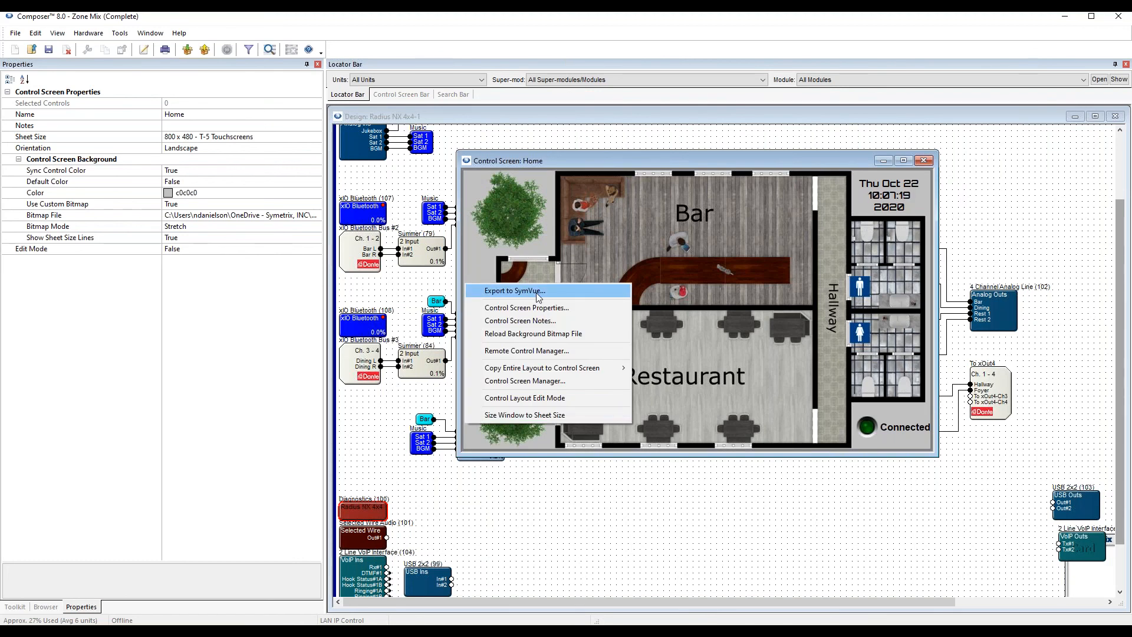
{"action": "left_click", "coordinate": [570, 159]}
{"action": "left_click", "coordinate": [120, 33]}
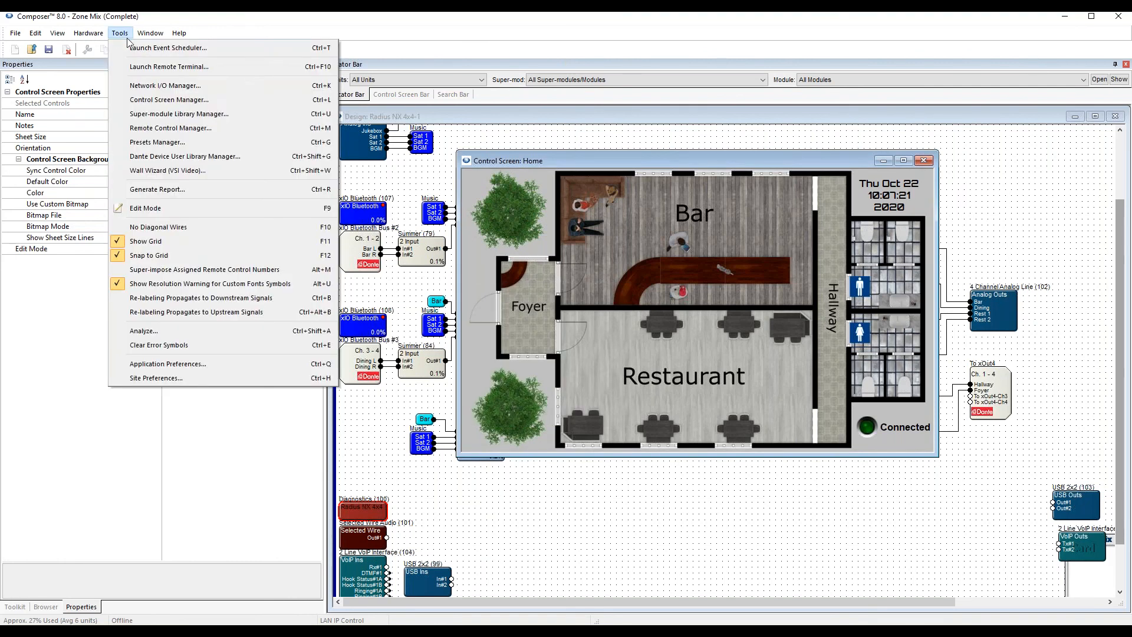
{"action": "left_click", "coordinate": [189, 100]}
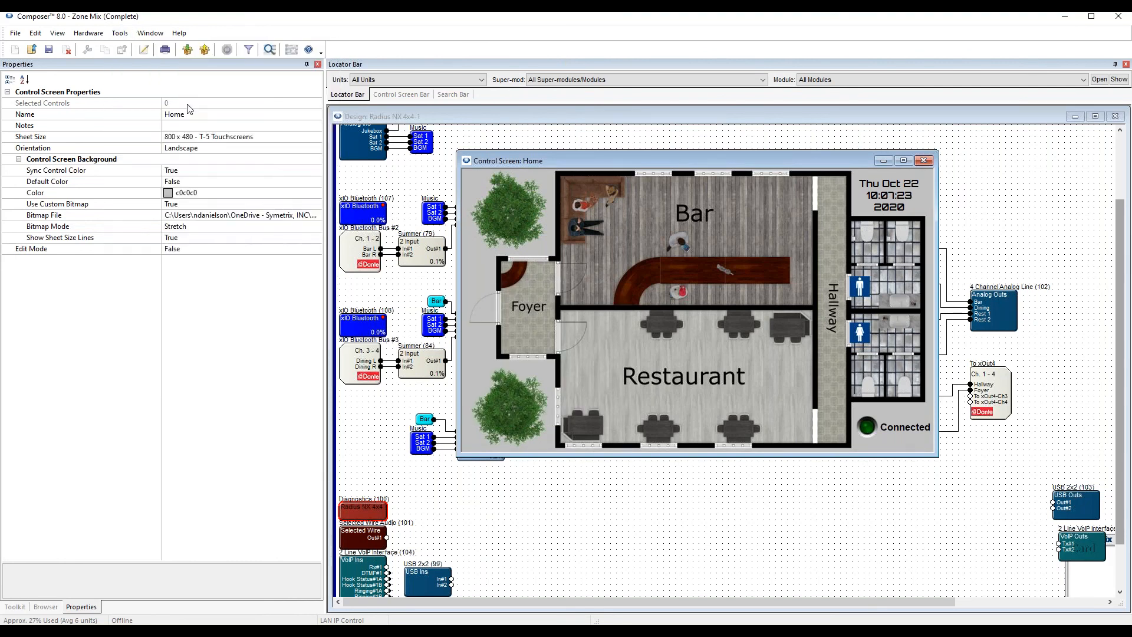
{"action": "left_click", "coordinate": [468, 310]}
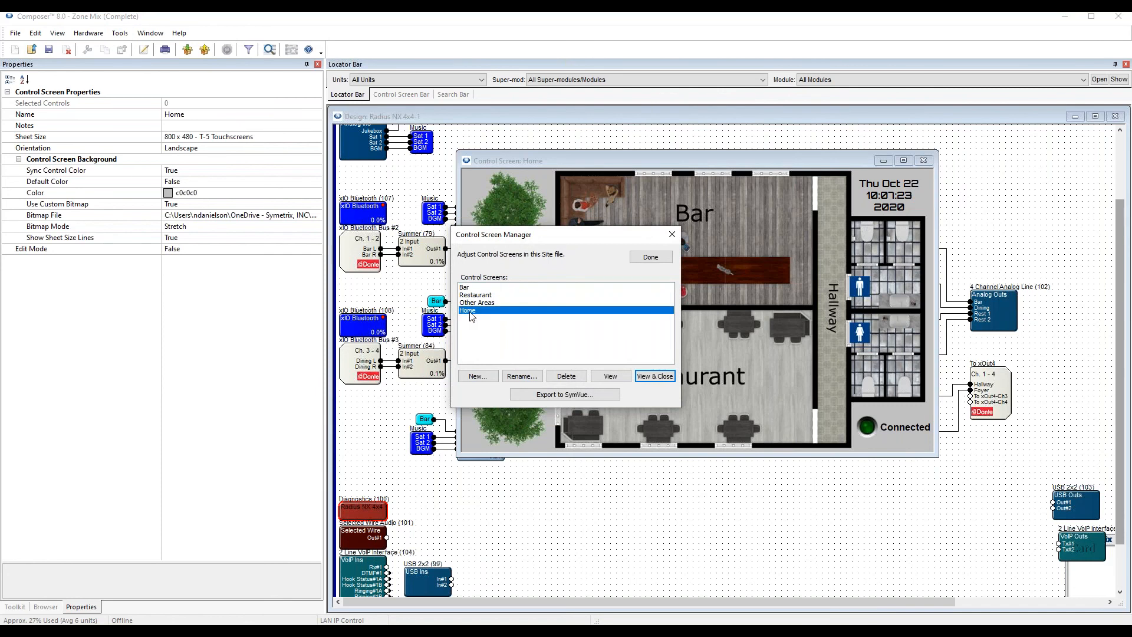
{"action": "left_click_drag", "start_coordinate": [548, 240], "coordinate": [689, 398]}
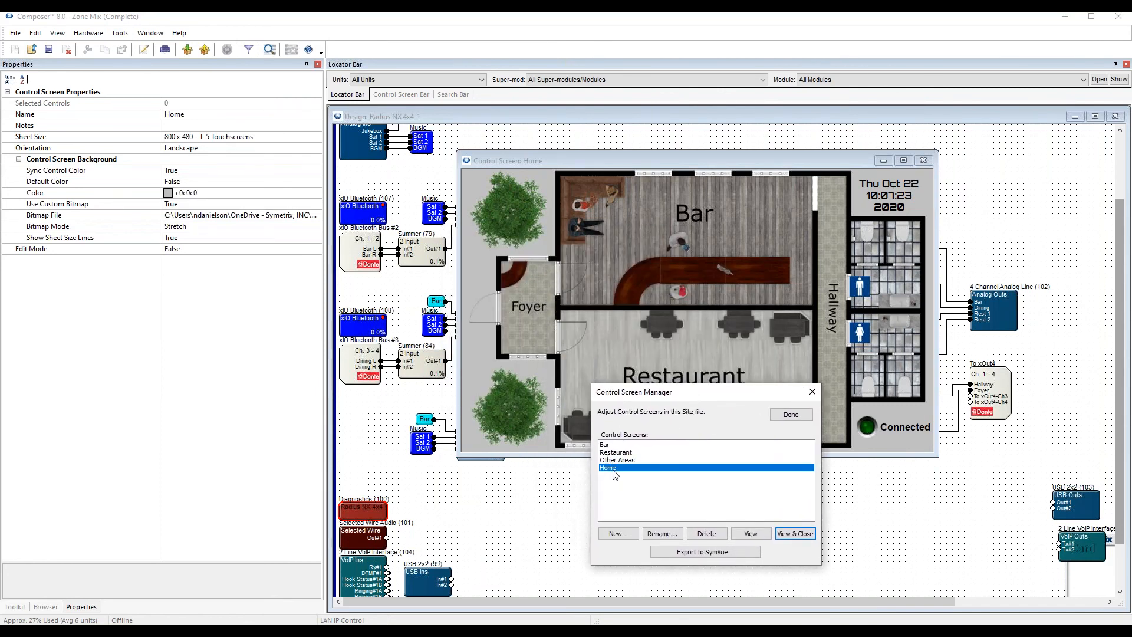
{"action": "left_click", "coordinate": [714, 555]}
{"action": "left_click_drag", "start_coordinate": [650, 322], "coordinate": [744, 186]}
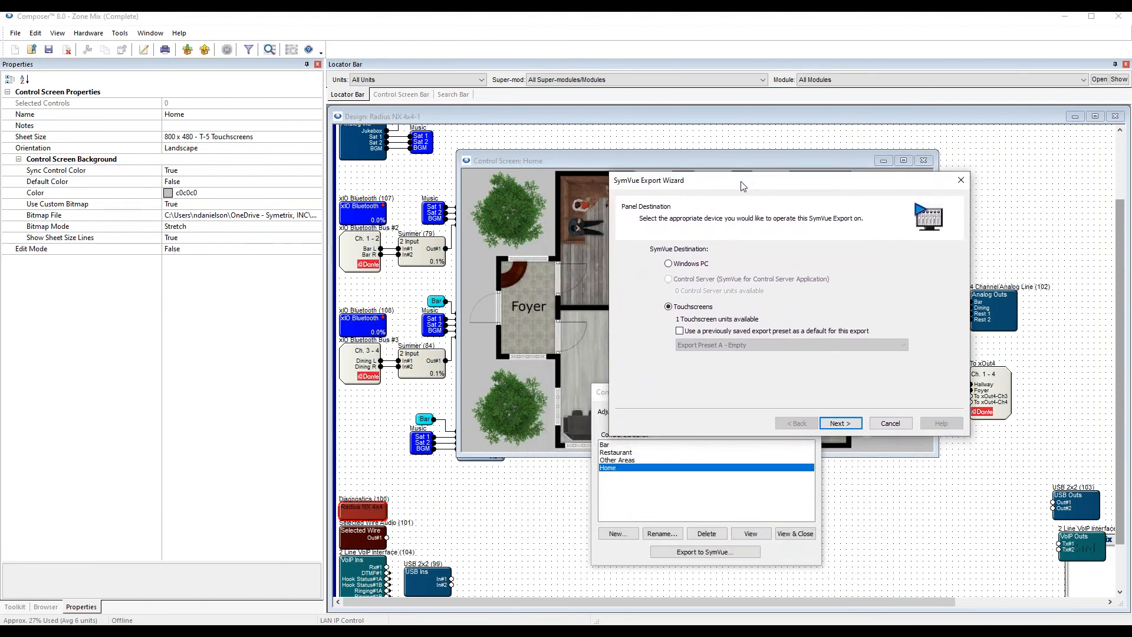
Compare the Windows PC and Touchscreens destinations, and continue with Touchscreens as the SymVue destination.
{"action": "left_click", "coordinate": [669, 266]}
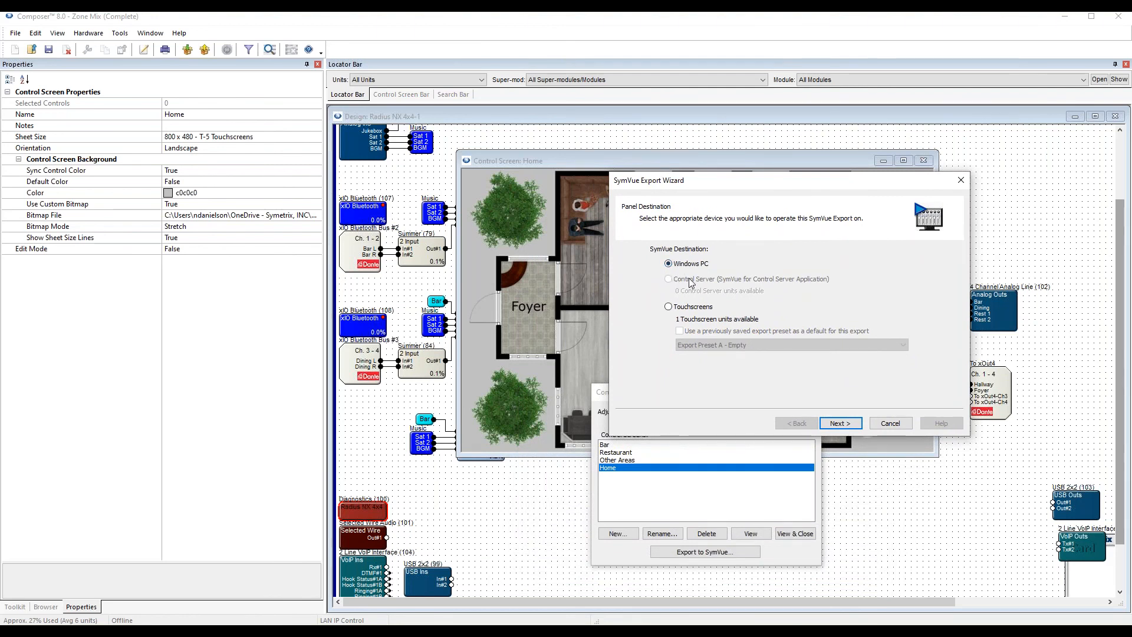
{"action": "left_click", "coordinate": [669, 306]}
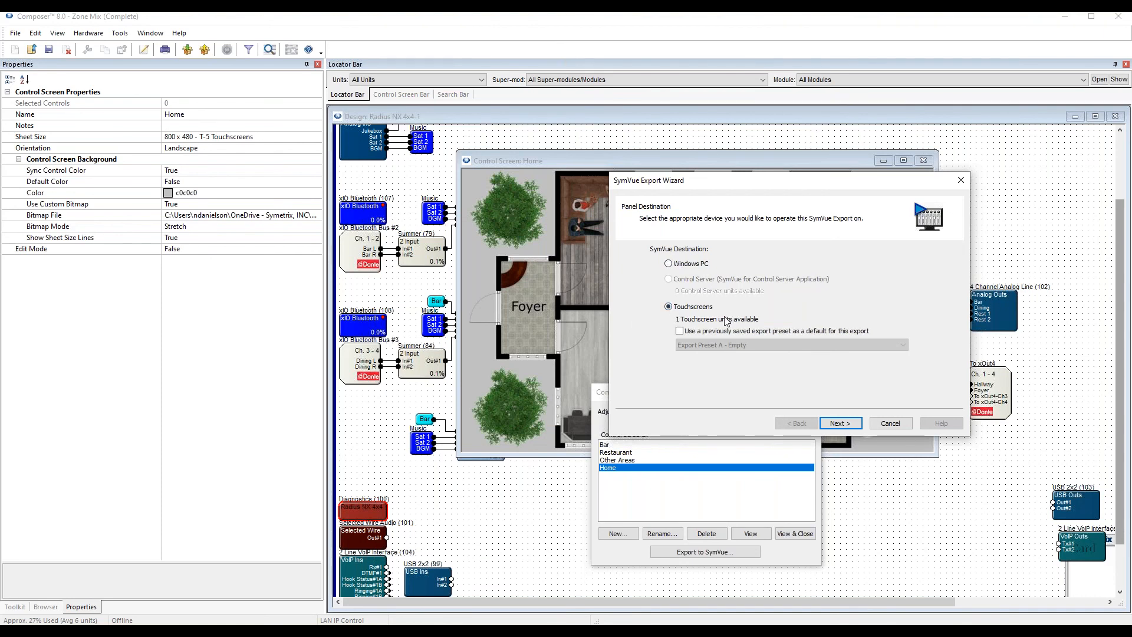
{"action": "left_click", "coordinate": [669, 263]}
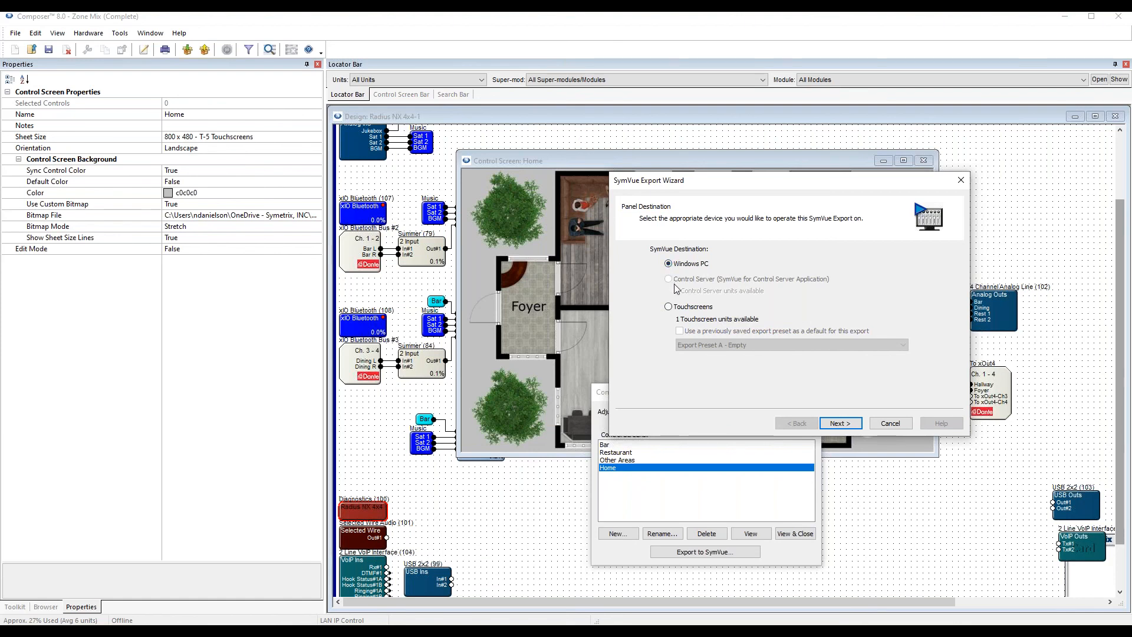
{"action": "left_click", "coordinate": [670, 306]}
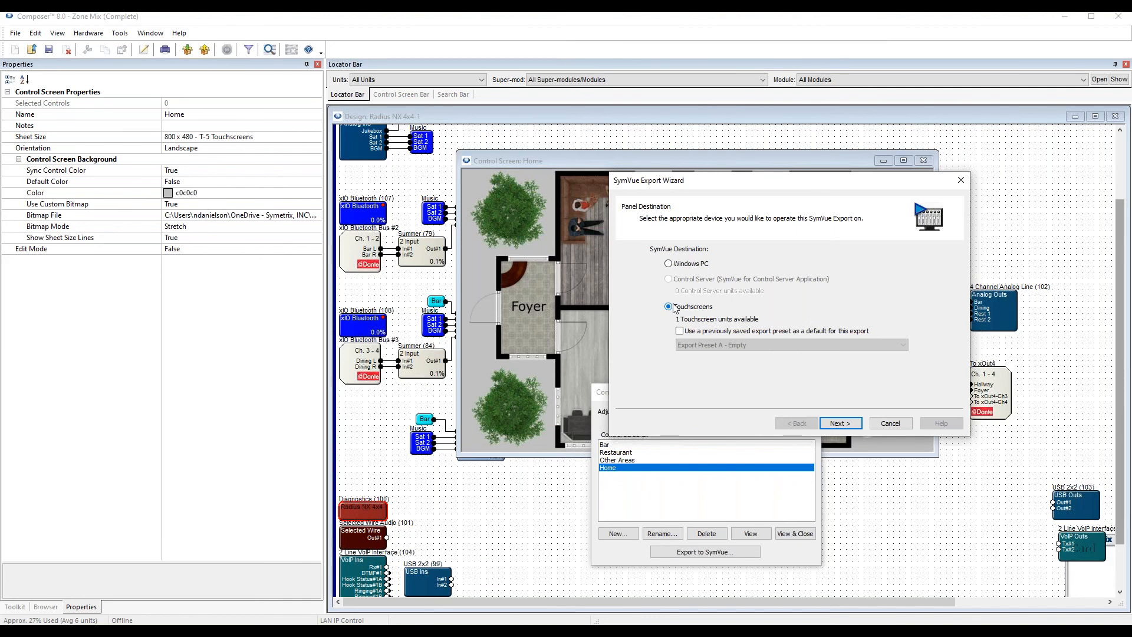
{"action": "left_click", "coordinate": [840, 424]}
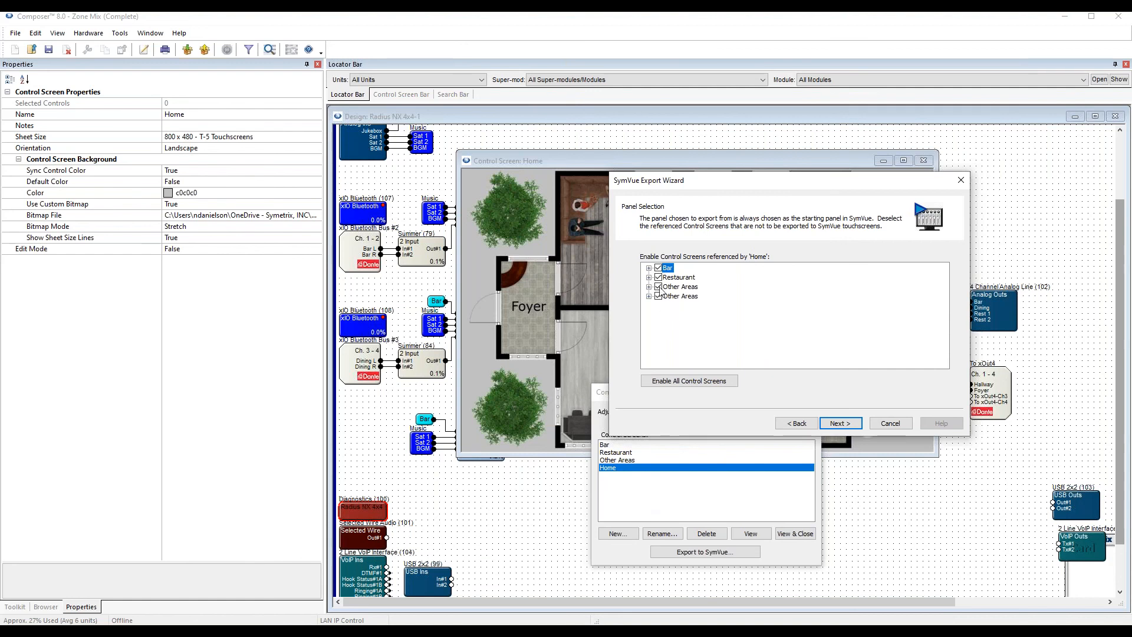
Examine the Bar, Restaurant and Other Areas control screens referenced by Home, and continue with all of them enabled.
{"action": "left_click", "coordinate": [675, 277]}
{"action": "left_click", "coordinate": [678, 288]}
{"action": "left_click", "coordinate": [678, 296]}
{"action": "left_click", "coordinate": [675, 287]}
{"action": "left_click", "coordinate": [675, 279]}
{"action": "left_click", "coordinate": [673, 270]}
{"action": "left_click", "coordinate": [672, 278]}
{"action": "left_click", "coordinate": [677, 287]}
{"action": "left_click", "coordinate": [681, 297]}
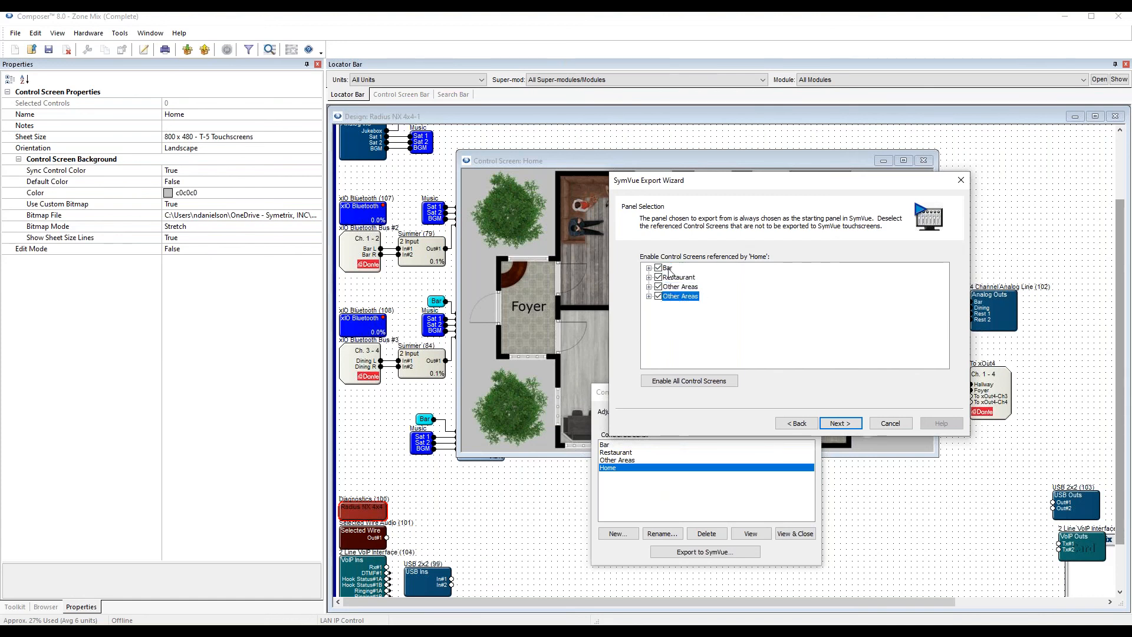
{"action": "left_click", "coordinate": [677, 280]}
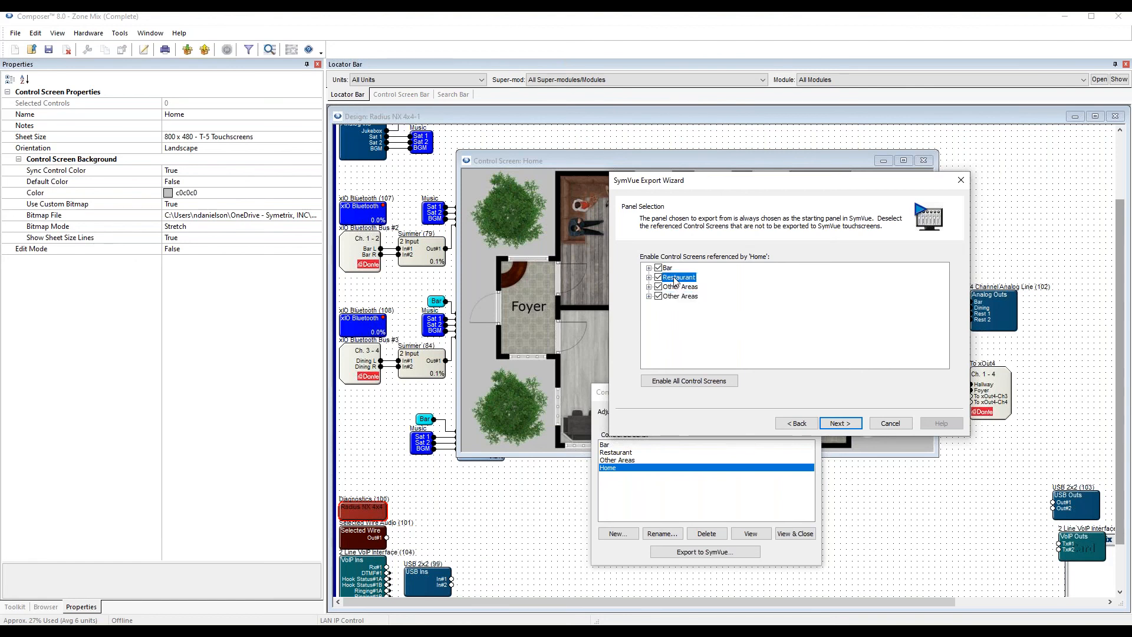
{"action": "left_click", "coordinate": [658, 277]}
{"action": "left_click", "coordinate": [854, 426]}
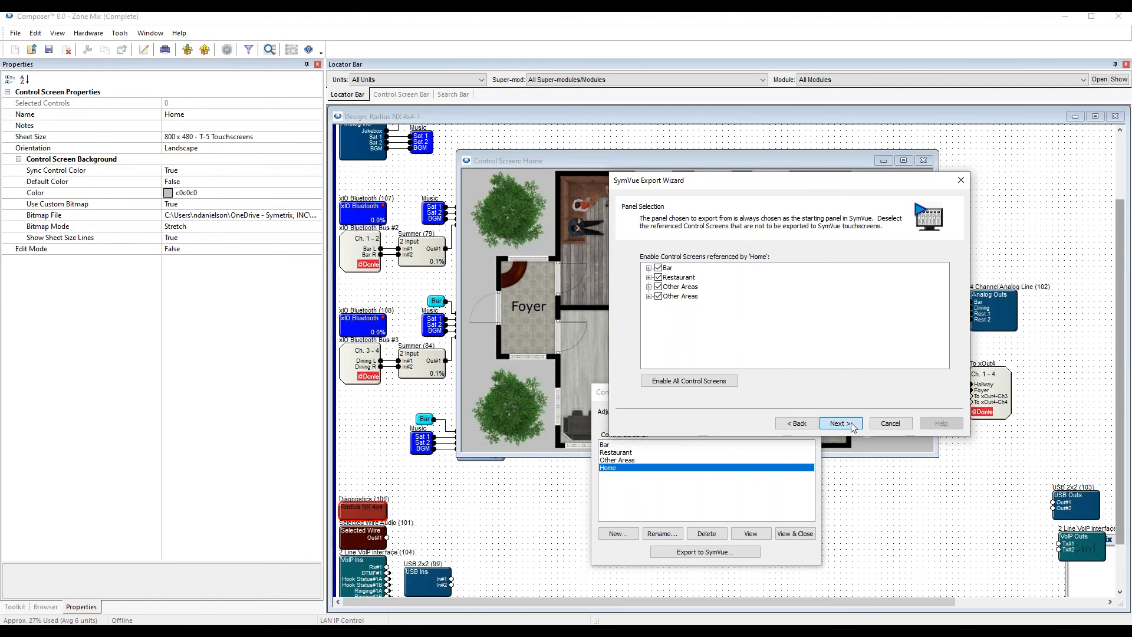
{"action": "left_click", "coordinate": [854, 424]}
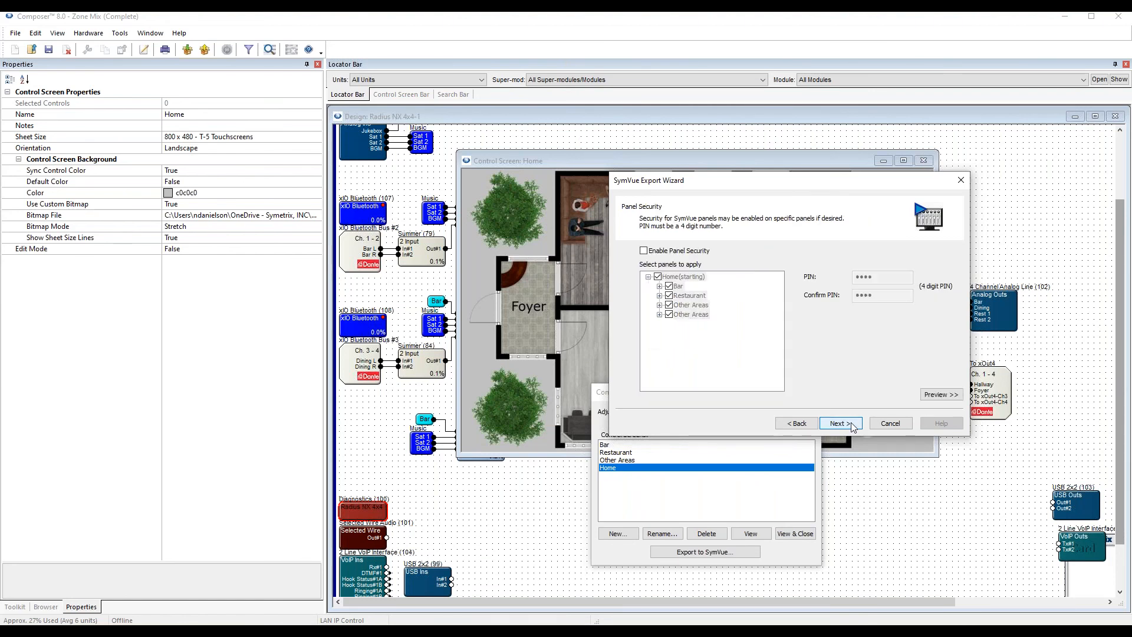
Try enabling panel security for Home and its linked screens, and disable it again.
{"action": "left_click", "coordinate": [643, 252]}
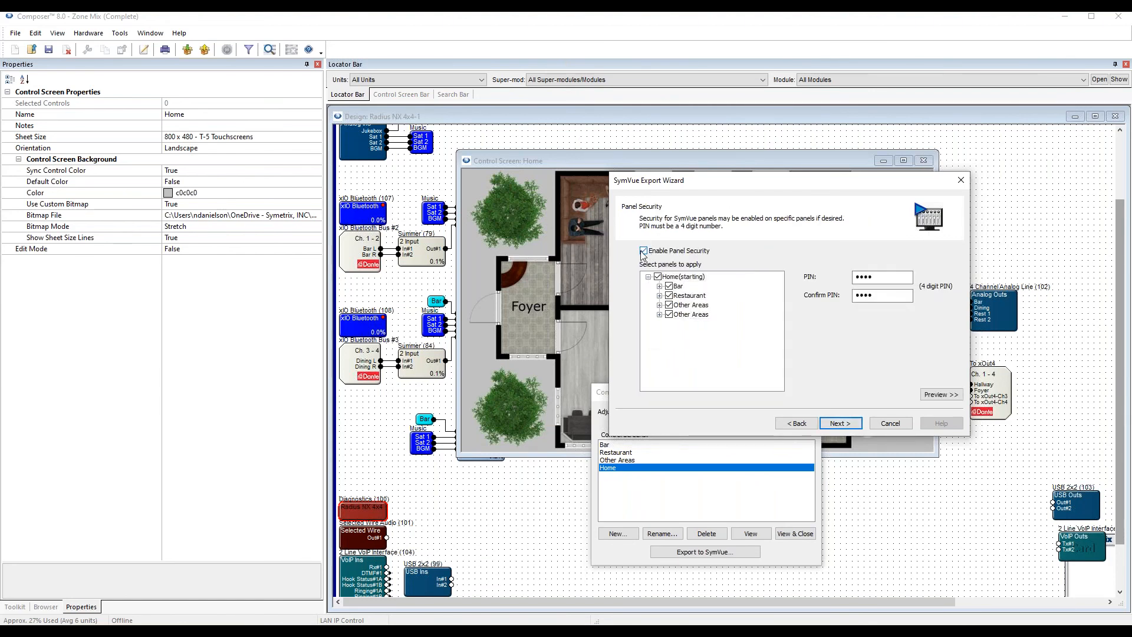
{"action": "left_click", "coordinate": [677, 287]}
{"action": "left_click", "coordinate": [675, 278]}
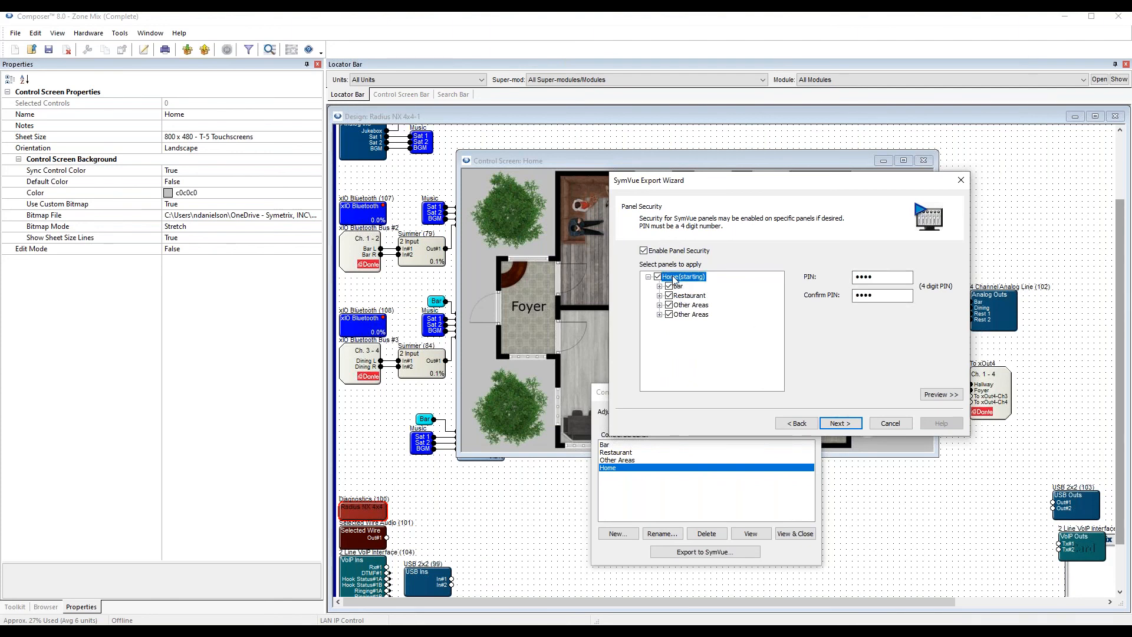
{"action": "left_click", "coordinate": [644, 251]}
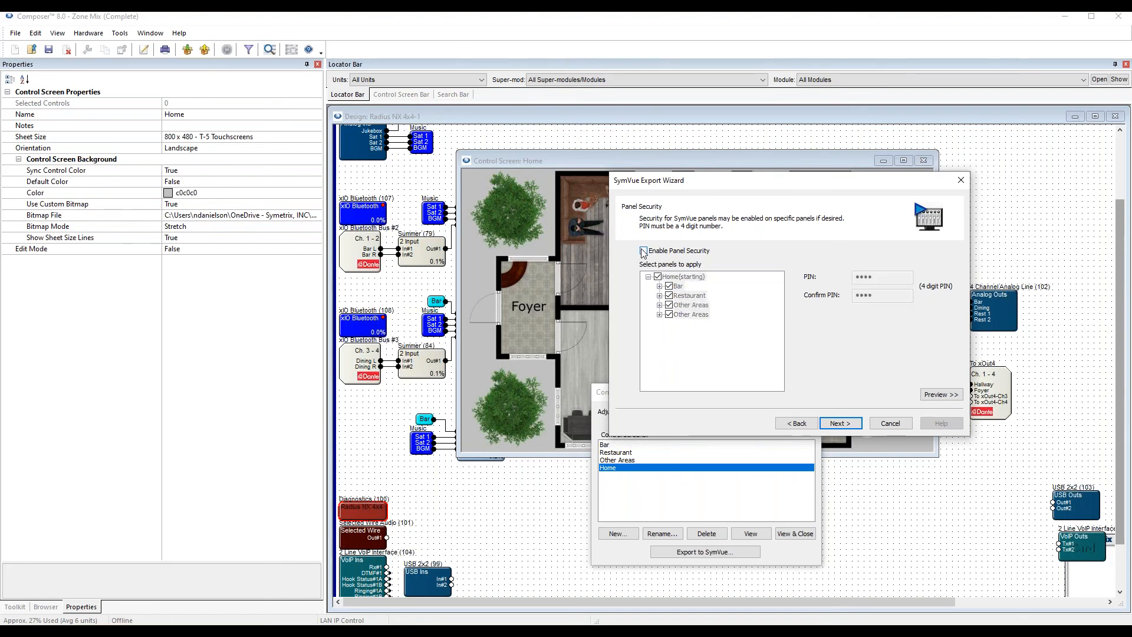
Abandon the SymVue export and close the Radius NX 4x4-1 design window to return to the site view.
{"action": "left_click", "coordinate": [862, 424]}
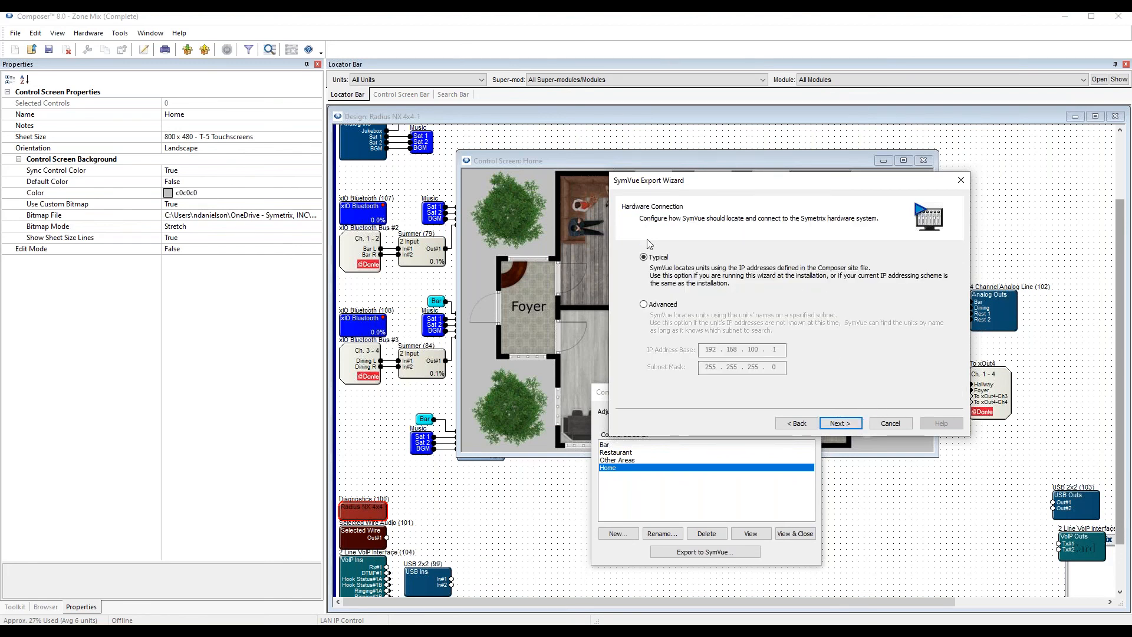
{"action": "left_click", "coordinate": [890, 424]}
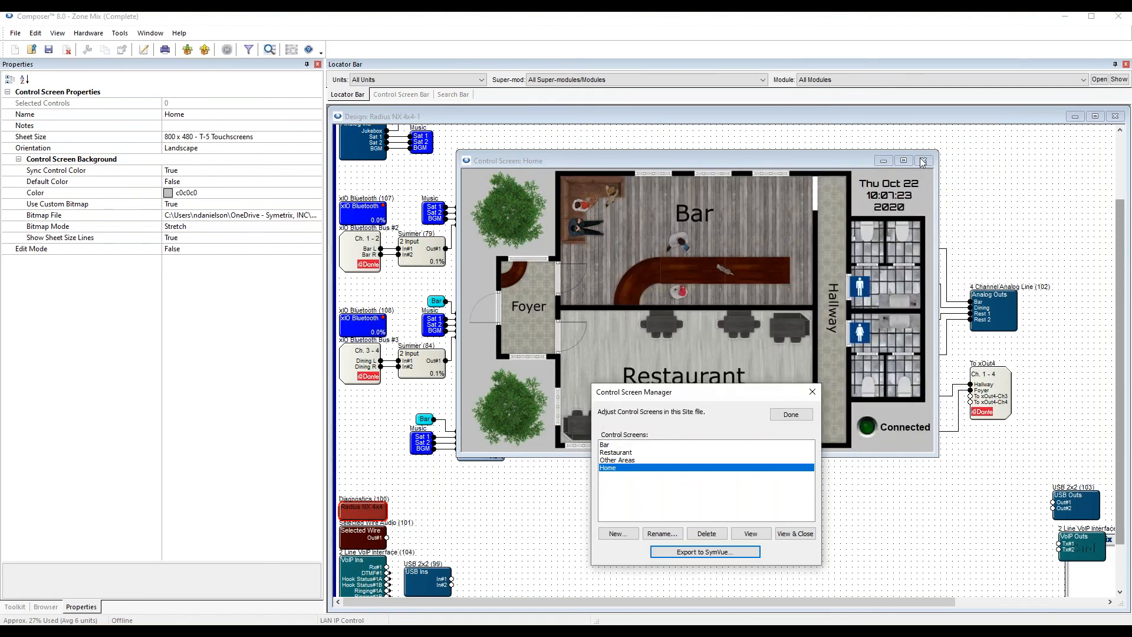
{"action": "left_click", "coordinate": [813, 391]}
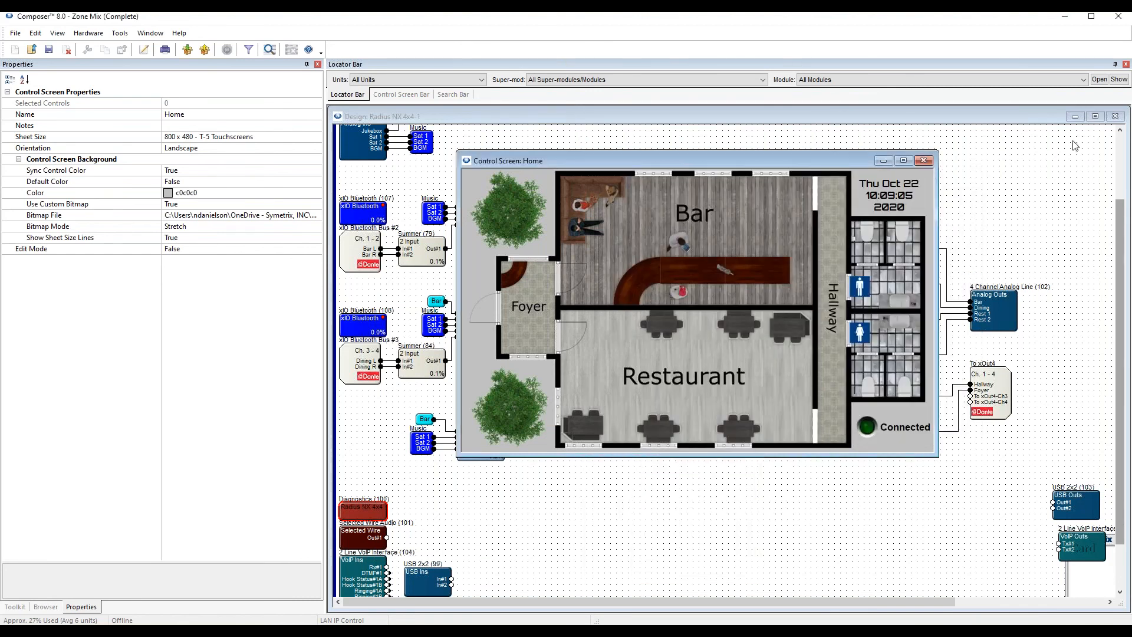
{"action": "left_click", "coordinate": [1115, 117]}
{"action": "left_click_drag", "start_coordinate": [720, 167], "coordinate": [846, 200]}
Reopen the Control Screen Manager and launch the SymVue export for the Home screen again.
{"action": "key", "text": "ctrl+m"}
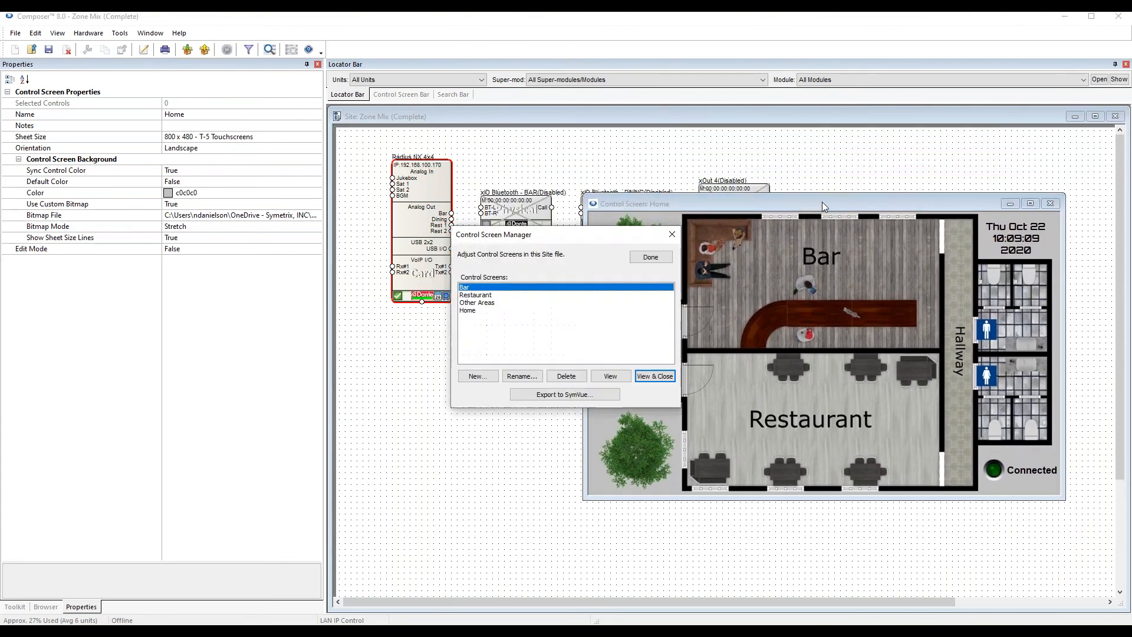
{"action": "key", "text": "Down"}
{"action": "key", "text": "Down"}
{"action": "key", "text": "Down"}
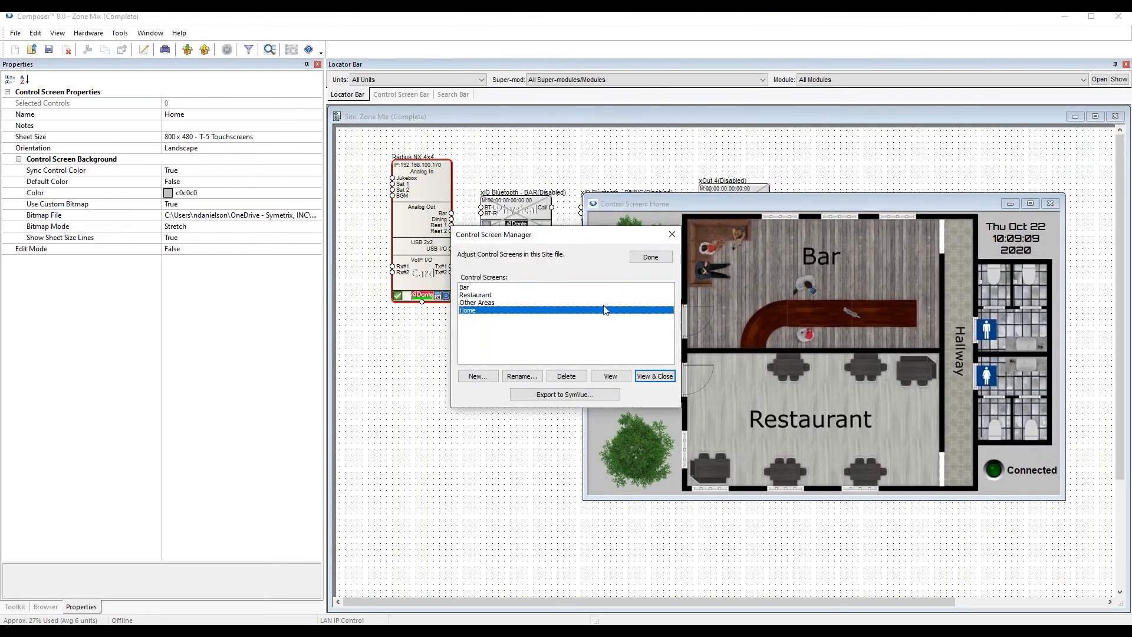
{"action": "left_click_drag", "start_coordinate": [538, 242], "coordinate": [591, 339]}
{"action": "left_click", "coordinate": [616, 493]}
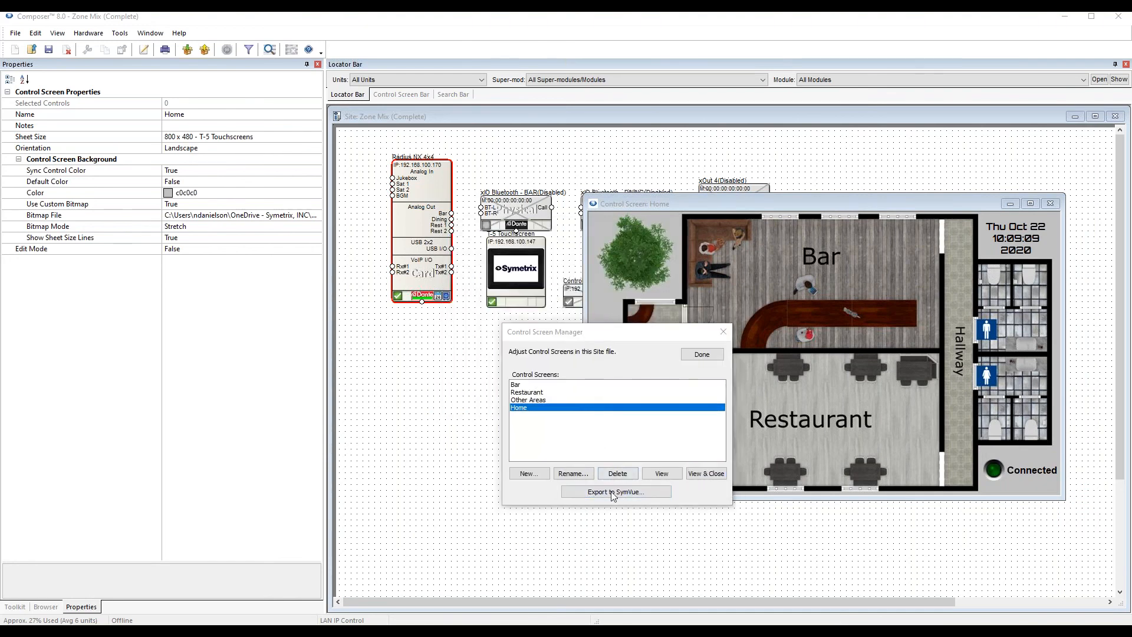
{"action": "left_click_drag", "start_coordinate": [567, 292], "coordinate": [652, 173]}
Keep the default destination, all referenced screens and panel security off, and choose the Advanced hardware connection.
{"action": "left_click", "coordinate": [752, 416]}
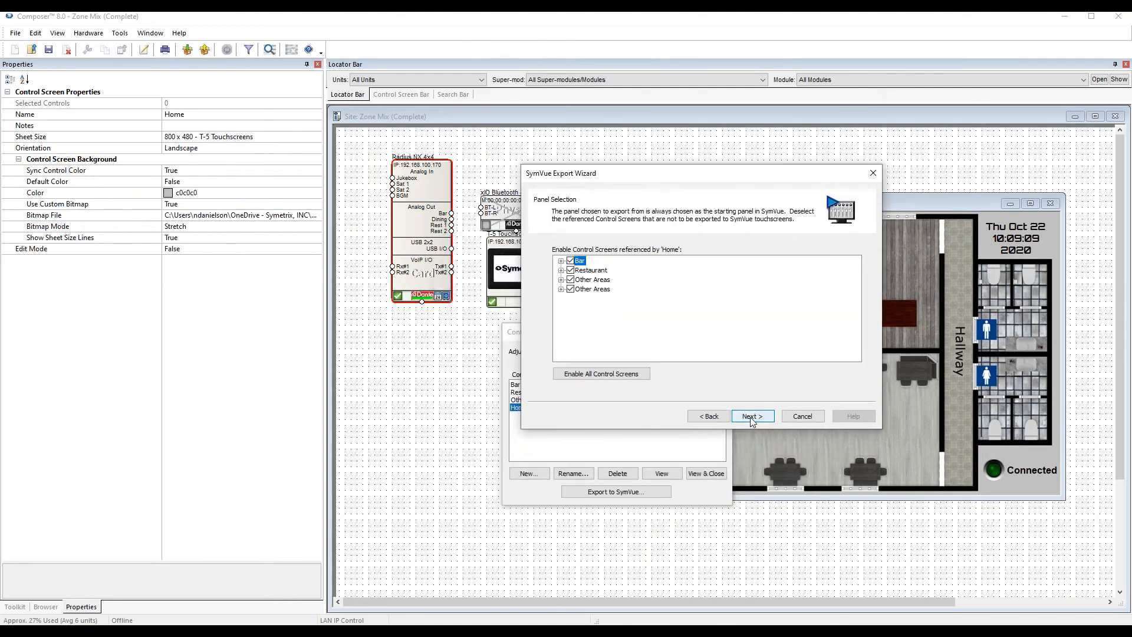
{"action": "left_click", "coordinate": [752, 416]}
{"action": "left_click", "coordinate": [753, 417]}
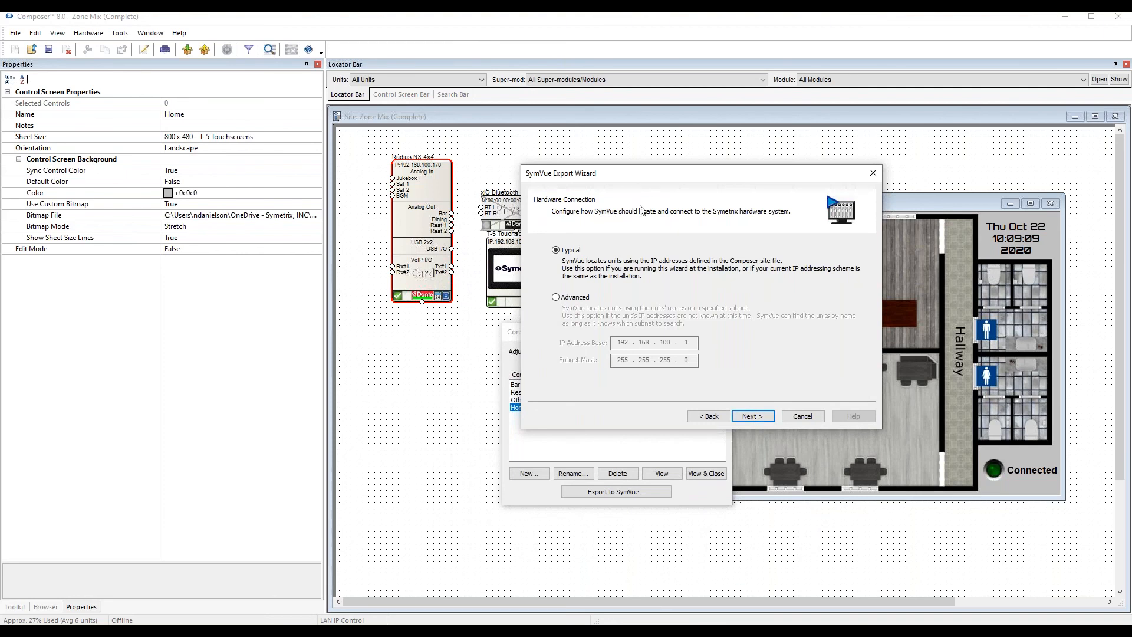
{"action": "left_click_drag", "start_coordinate": [661, 174], "coordinate": [701, 169]}
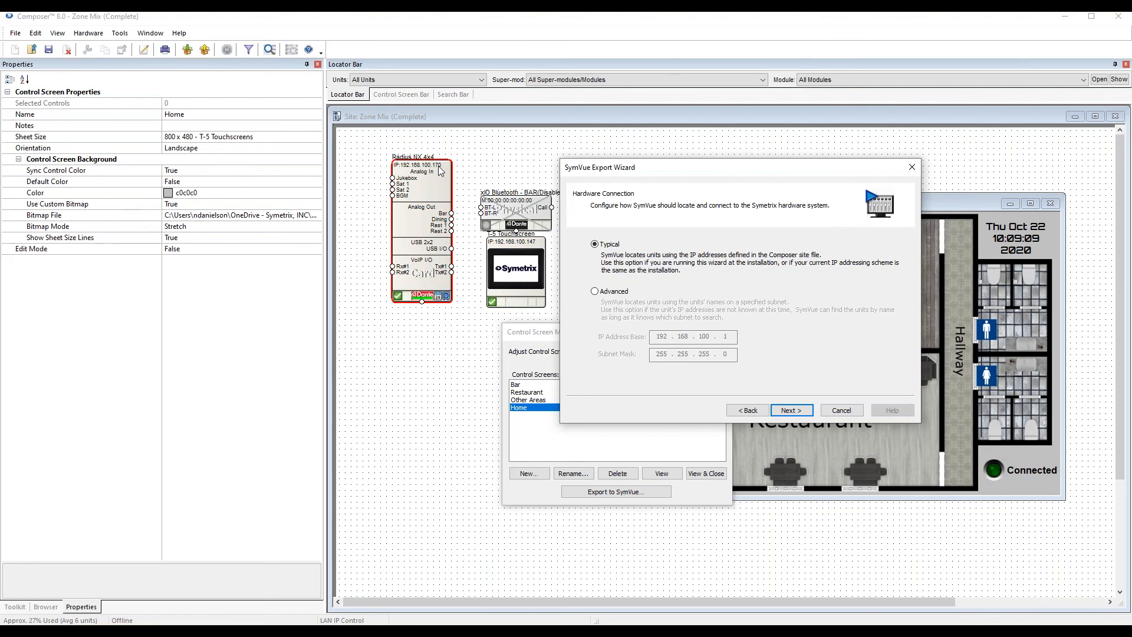
{"action": "left_click", "coordinate": [606, 292]}
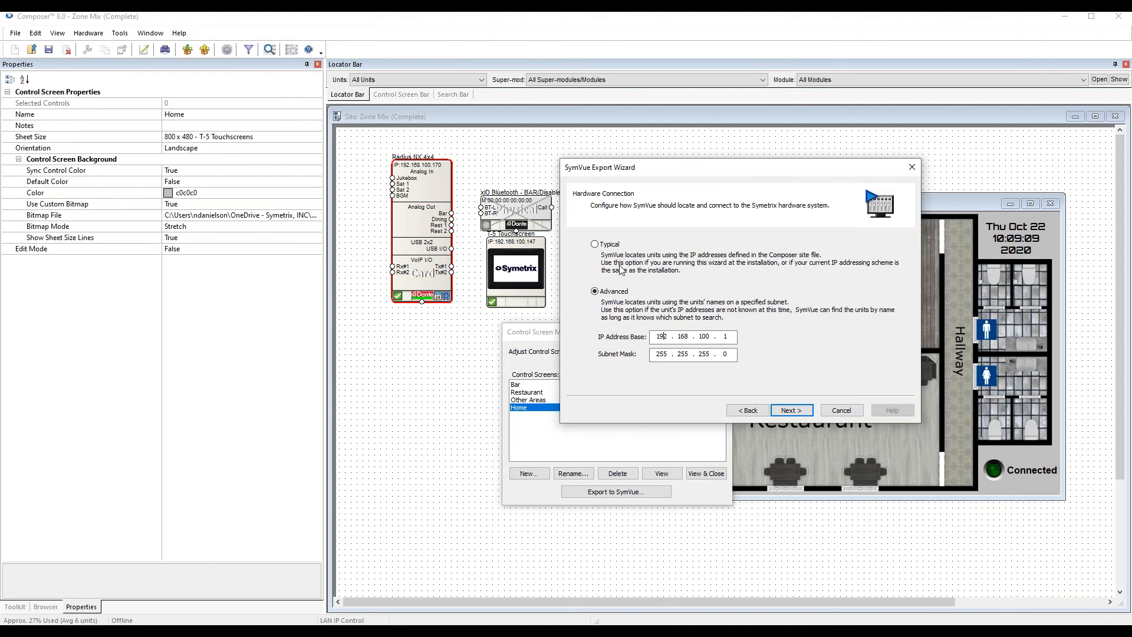
Choose the Typical hardware connection and keep going online with the Composer site file enabled in the export options.
{"action": "left_click", "coordinate": [605, 243]}
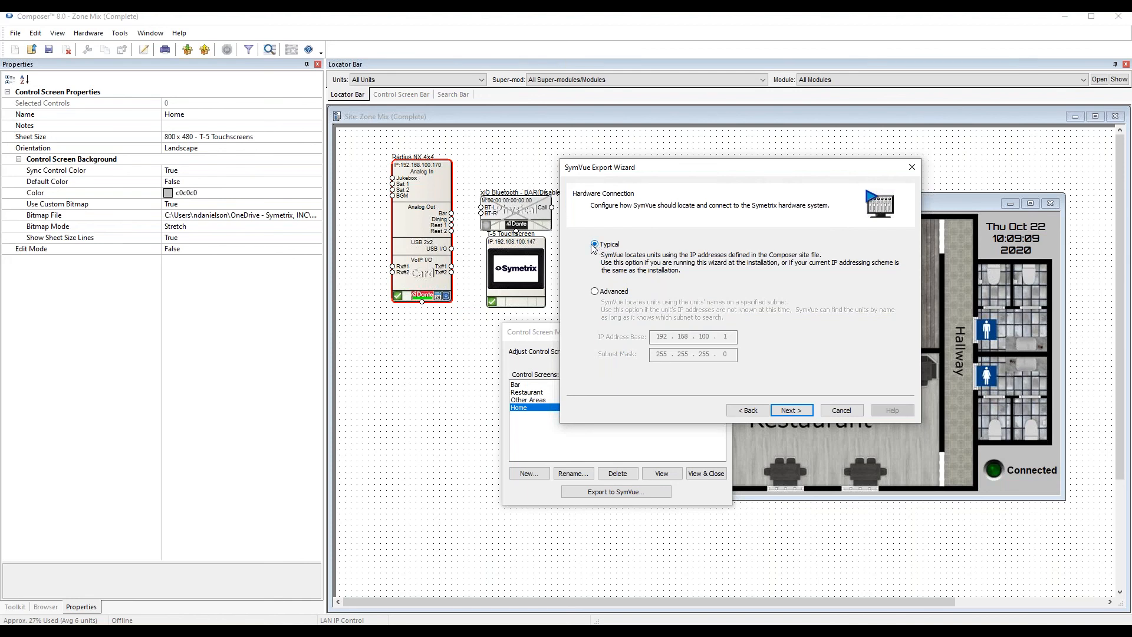
{"action": "left_click", "coordinate": [794, 411]}
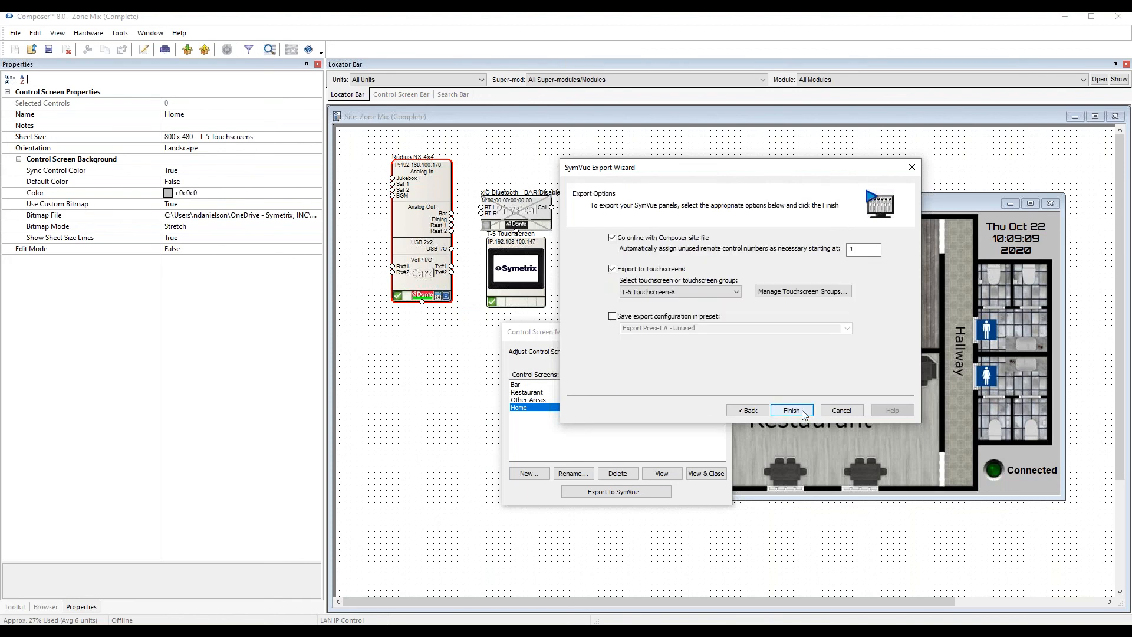
{"action": "left_click_drag", "start_coordinate": [714, 171], "coordinate": [703, 151]}
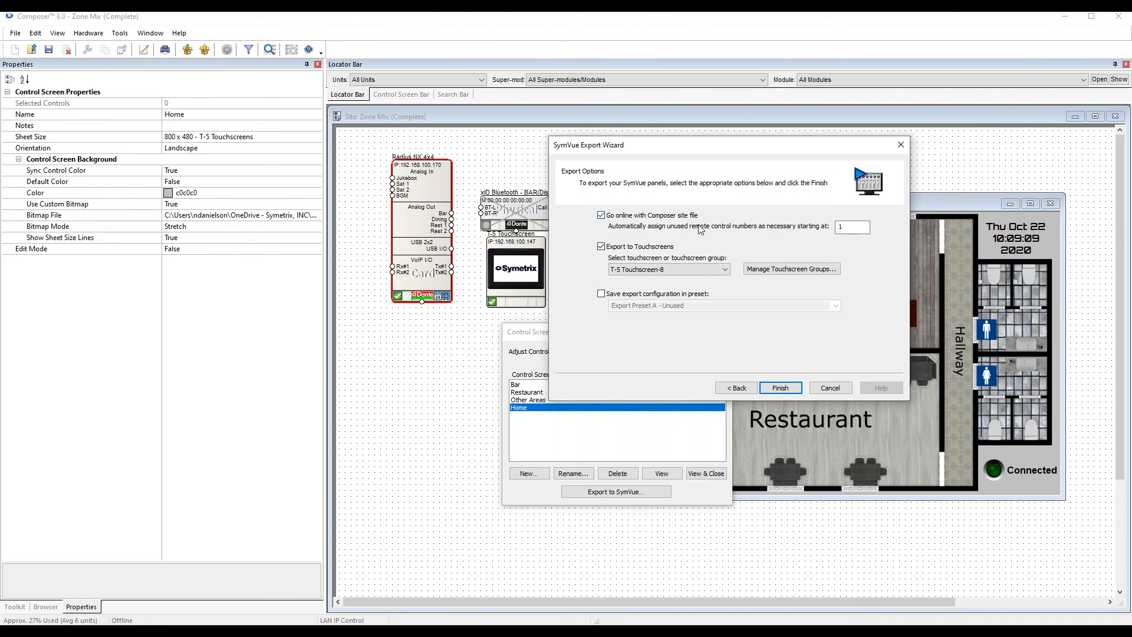
{"action": "left_click", "coordinate": [601, 215]}
{"action": "left_click", "coordinate": [602, 216]}
{"action": "left_click_drag", "start_coordinate": [723, 147], "coordinate": [583, 161]}
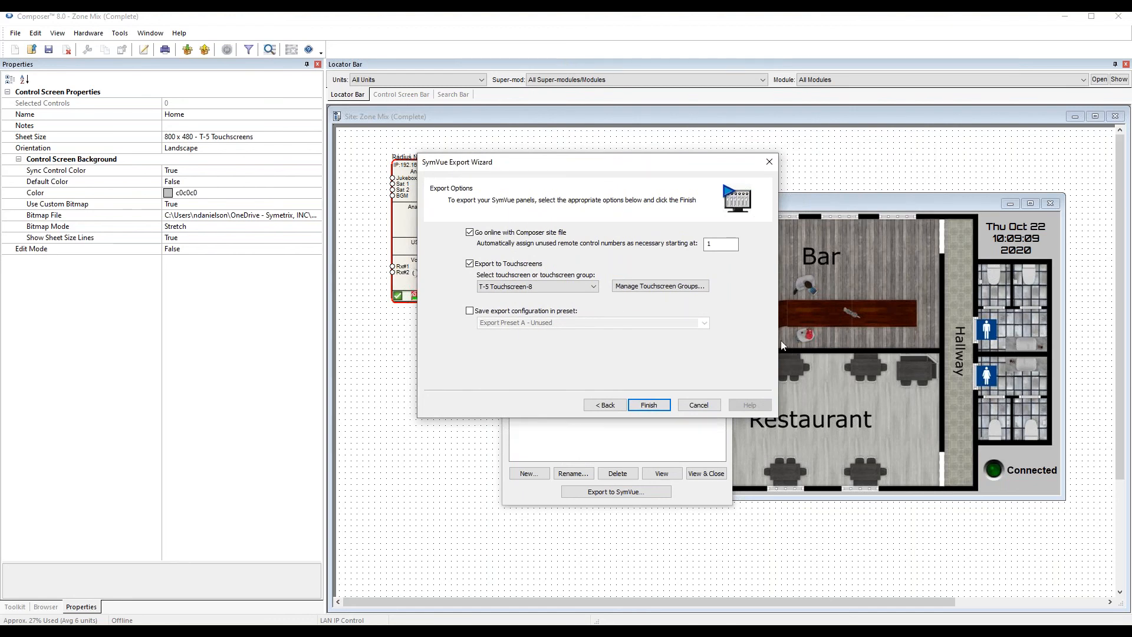
{"action": "left_click_drag", "start_coordinate": [586, 172], "coordinate": [633, 176]}
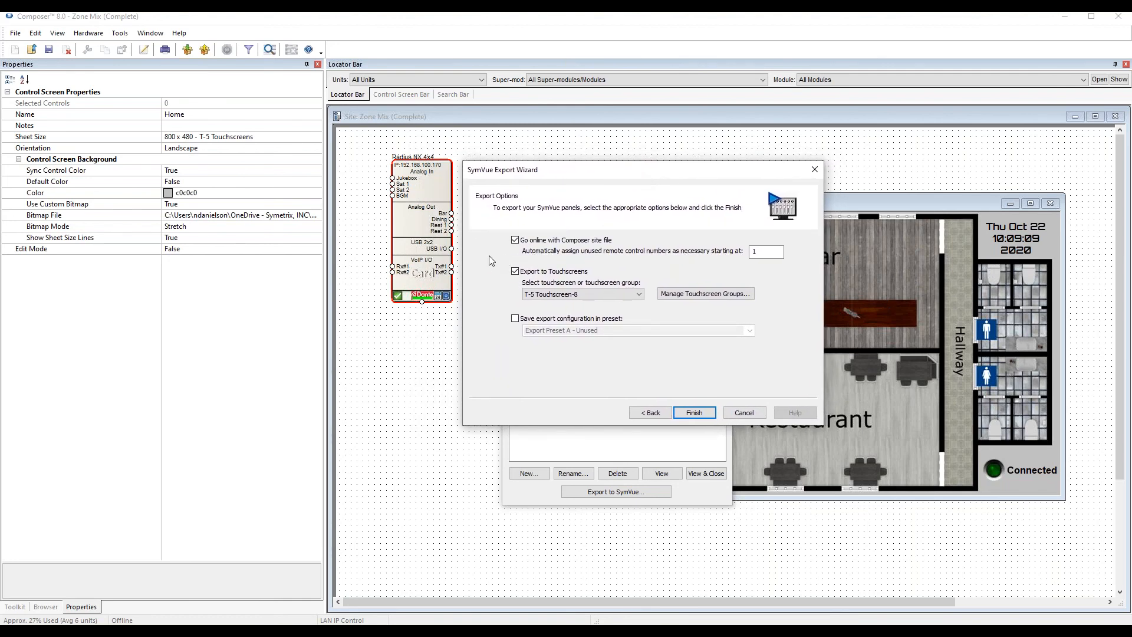
Set the automatic assignment of unused remote control numbers to start at 1000.
{"action": "left_click", "coordinate": [772, 252]}
{"action": "double_click", "coordinate": [767, 252]}
{"action": "left_click_drag", "start_coordinate": [640, 173], "coordinate": [661, 168]}
{"action": "left_click_drag", "start_coordinate": [798, 247], "coordinate": [766, 251]}
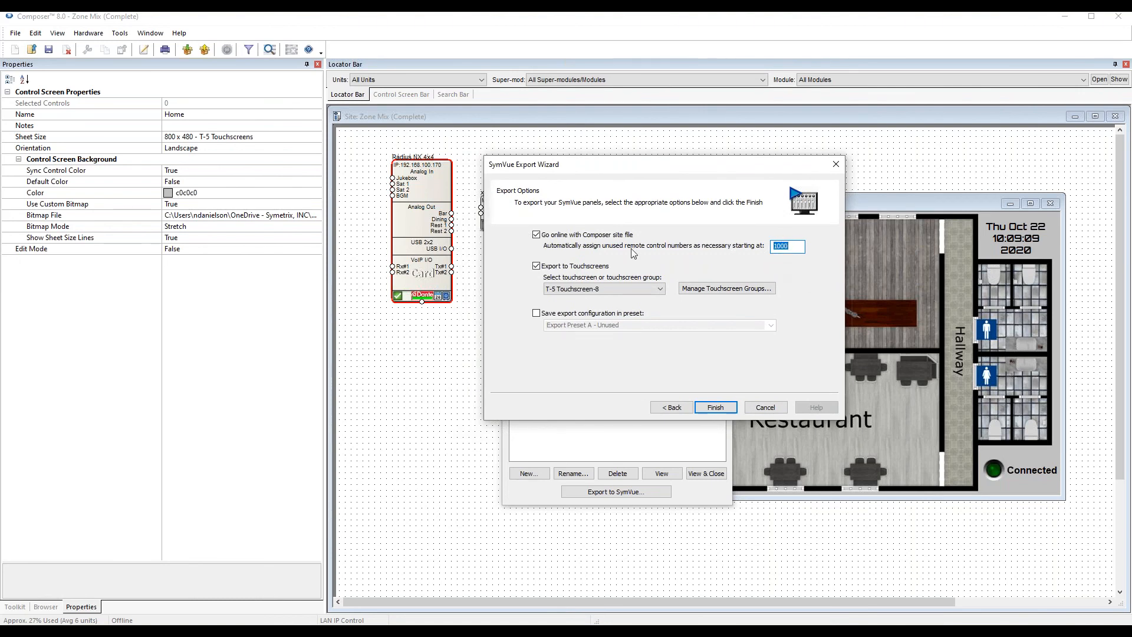
Check the available touchscreen export targets and keep T-5 Touchscreen-8 selected.
{"action": "left_click", "coordinate": [573, 288]}
{"action": "left_click", "coordinate": [595, 308]}
{"action": "left_click", "coordinate": [614, 288]}
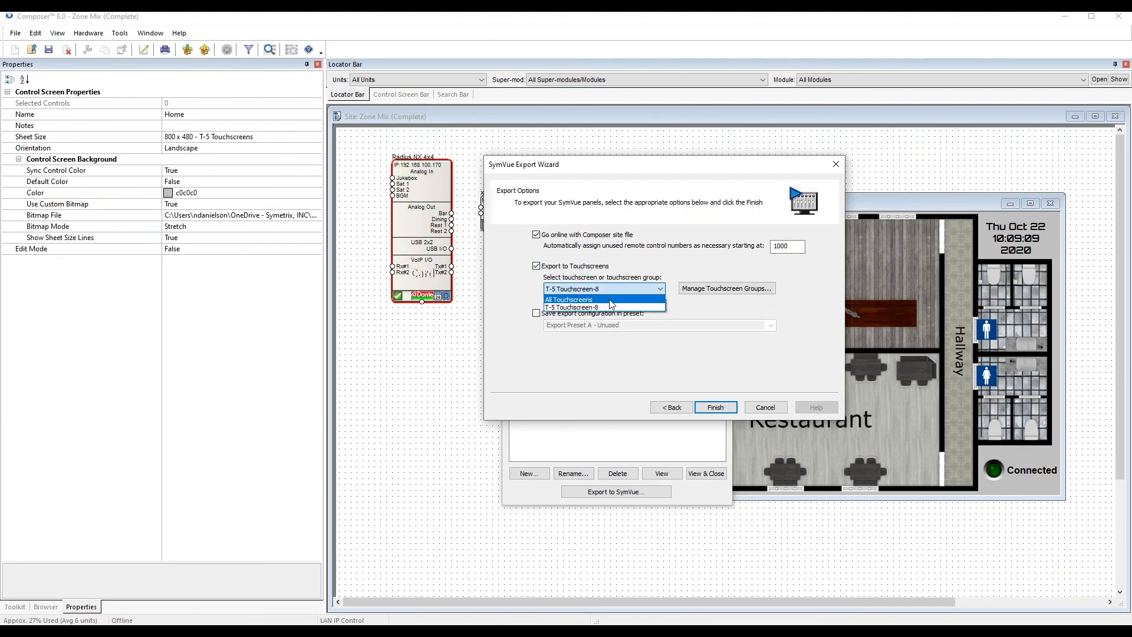
{"action": "left_click", "coordinate": [682, 269]}
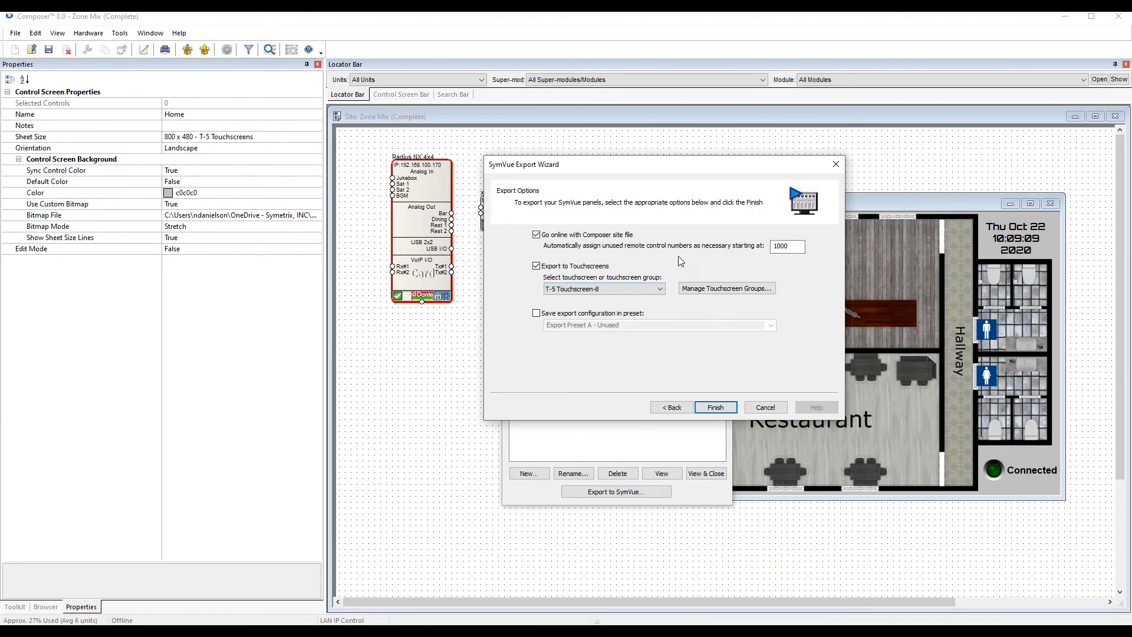
Start the SymVue export and enter the password to go online.
{"action": "left_click", "coordinate": [726, 411]}
{"action": "type", "text": "•••"}
{"action": "key", "text": "Return"}
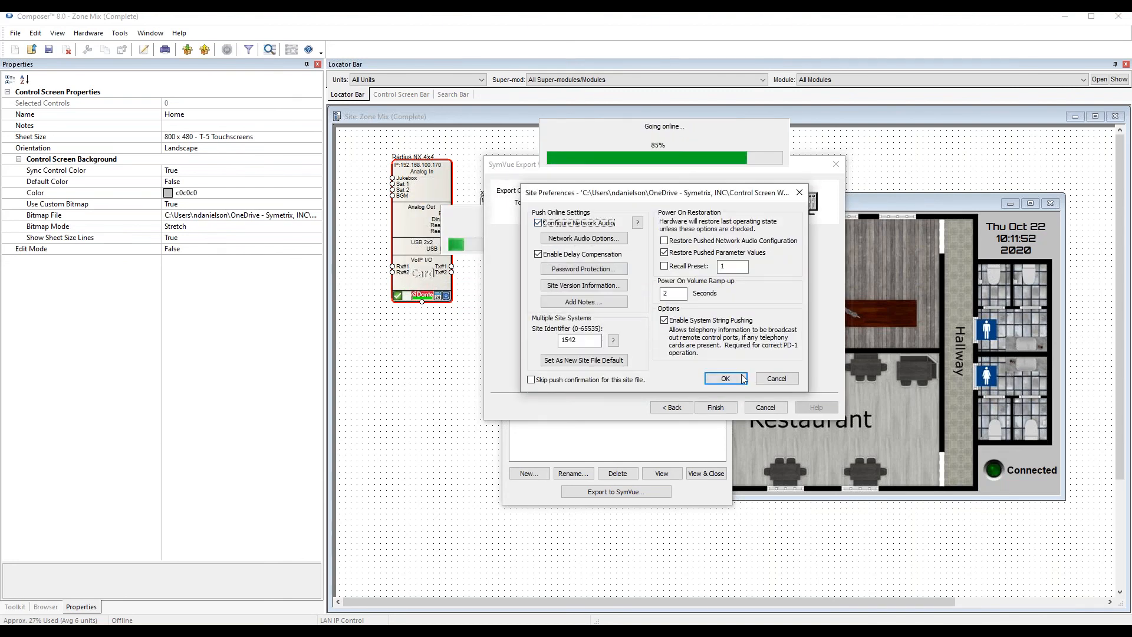
Cancel the site preferences and the SymVue export, and return to the site view.
{"action": "left_click", "coordinate": [776, 379]}
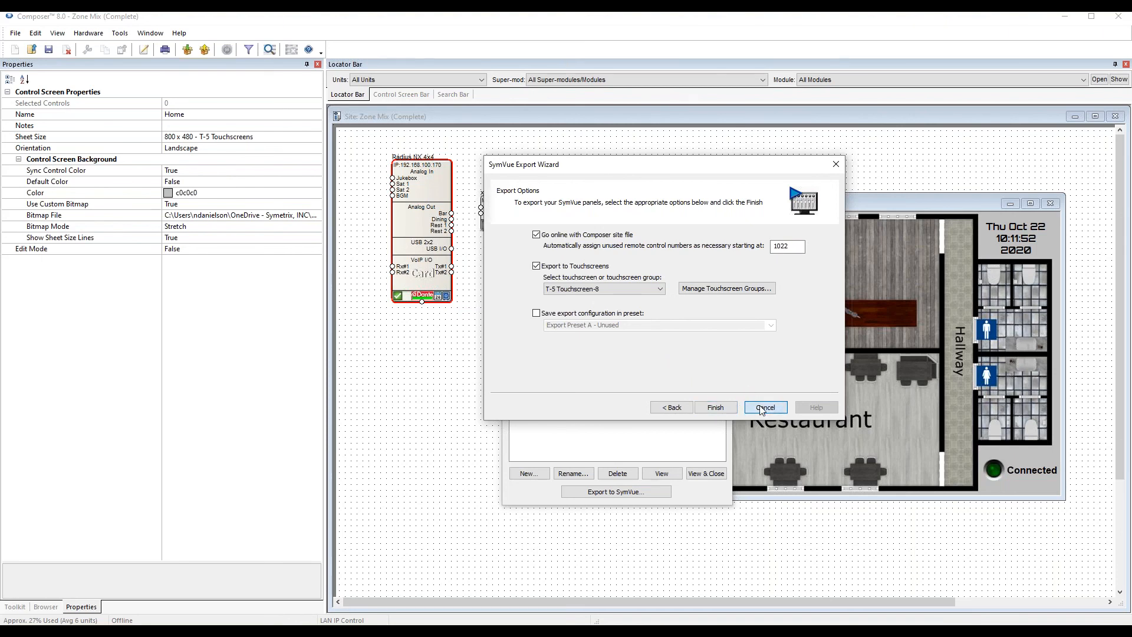
{"action": "left_click", "coordinate": [764, 408]}
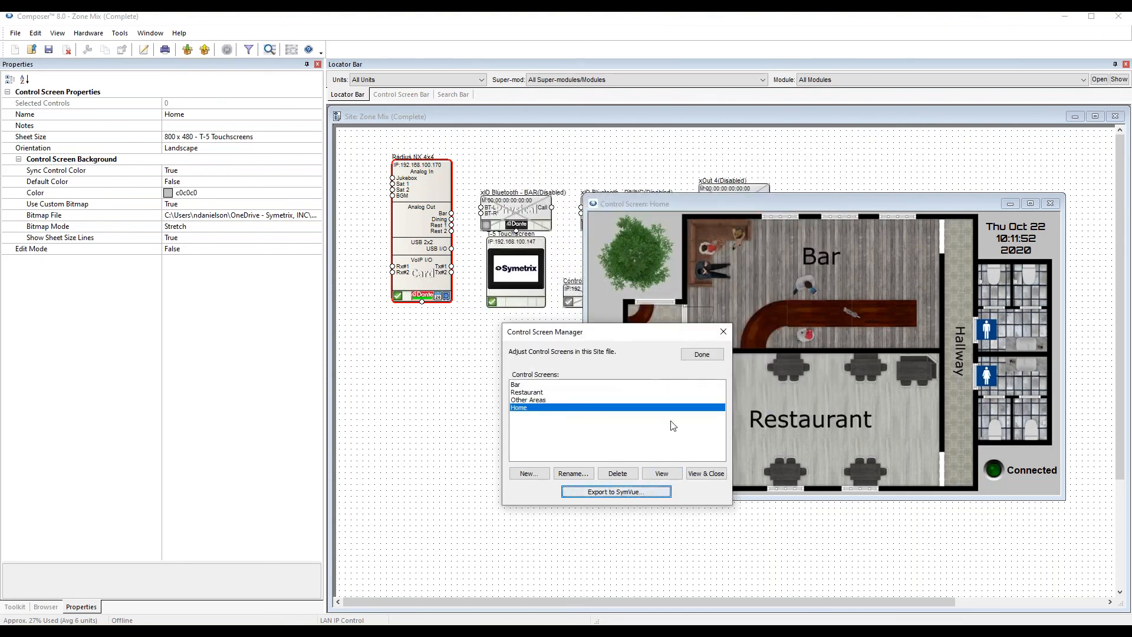
{"action": "left_click", "coordinate": [704, 357]}
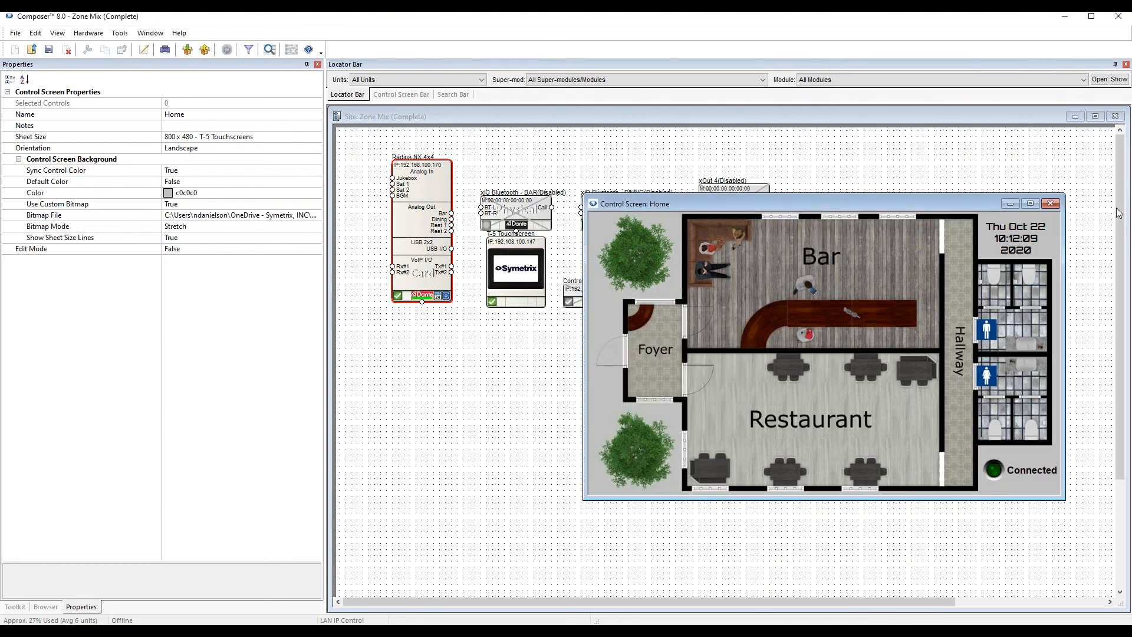
{"action": "key", "text": "alt+Tab"}
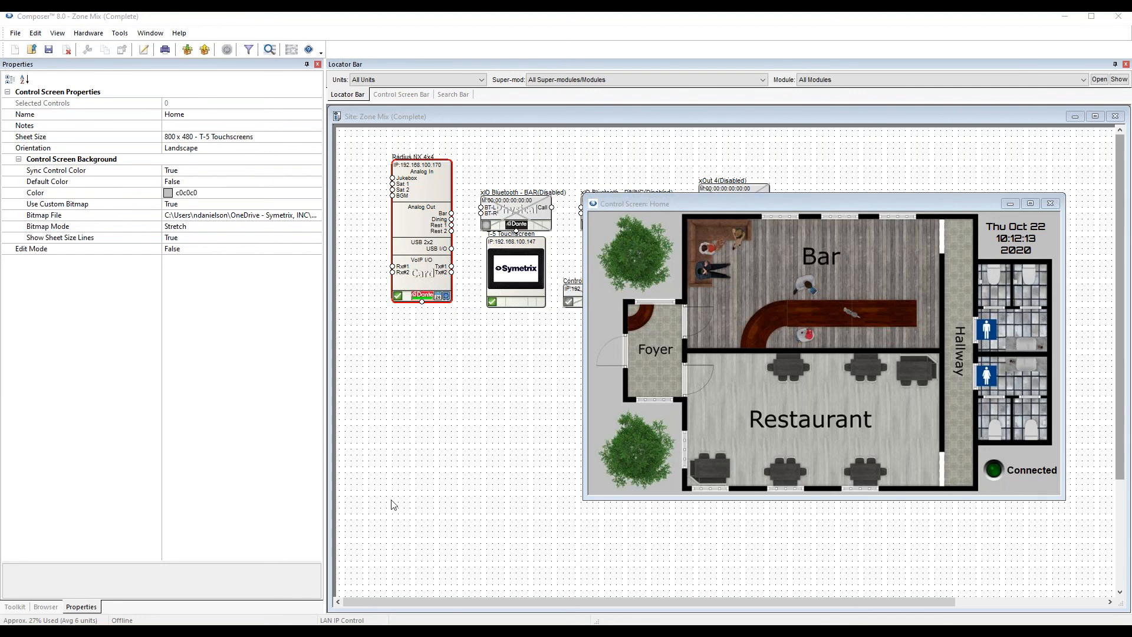
{"action": "left_click", "coordinate": [506, 464]}
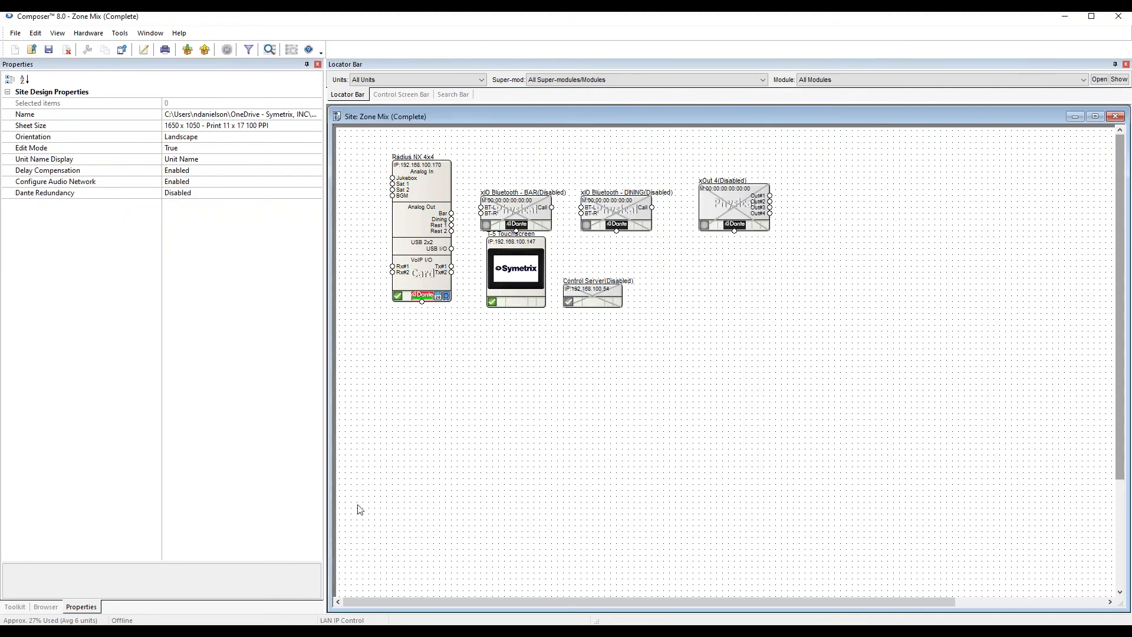
{"action": "key", "text": "alt+Tab"}
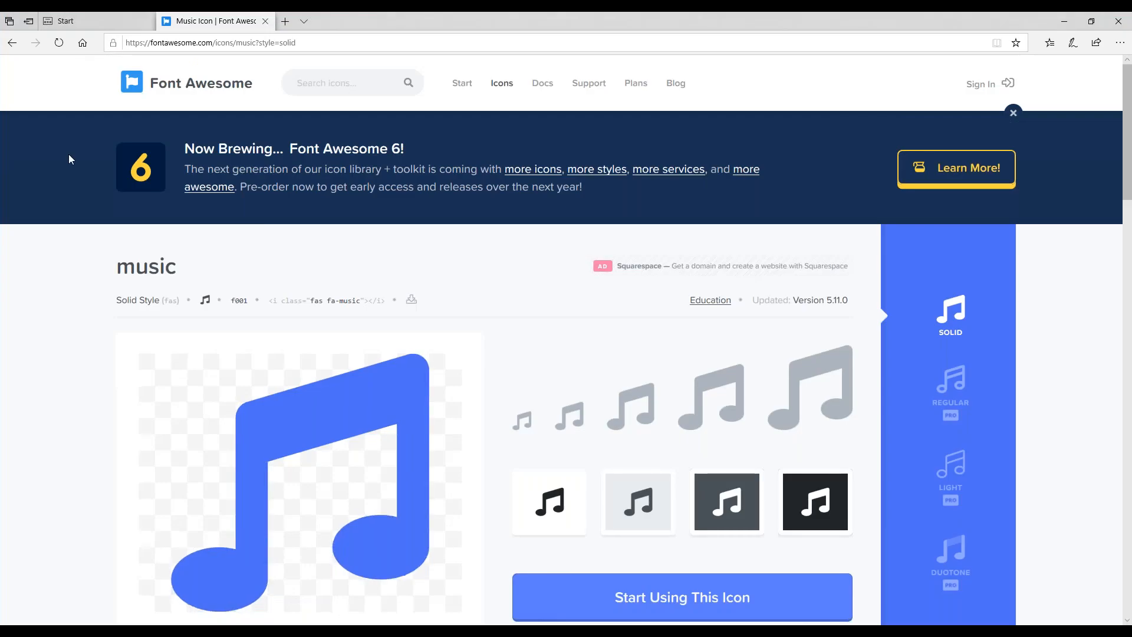
{"action": "left_click", "coordinate": [96, 20]}
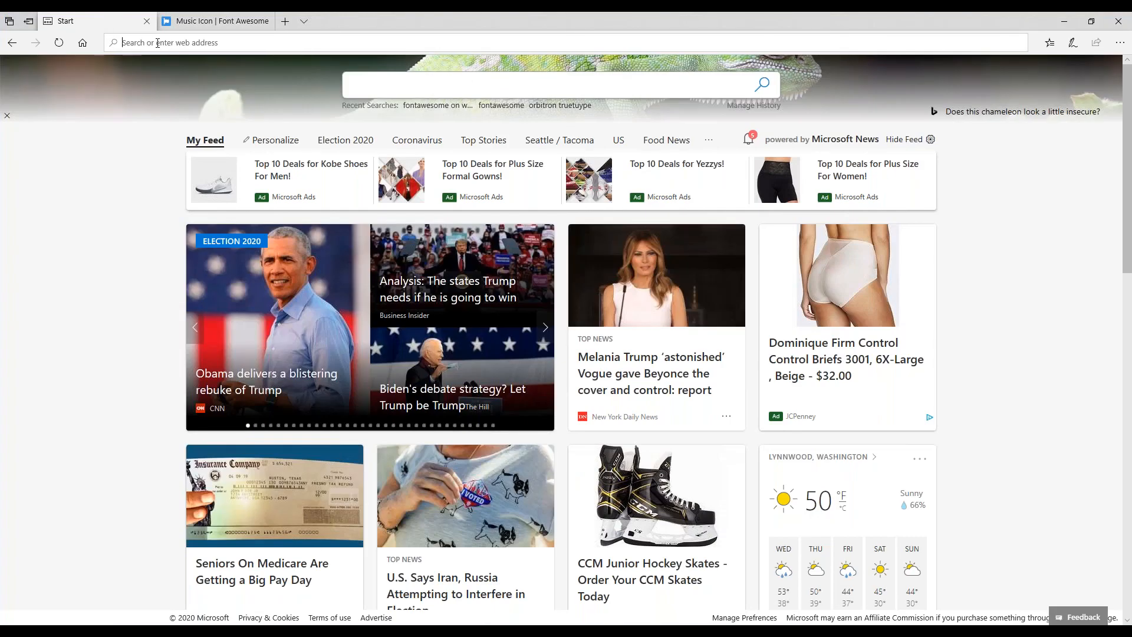
{"action": "type", "text": "symetrix"}
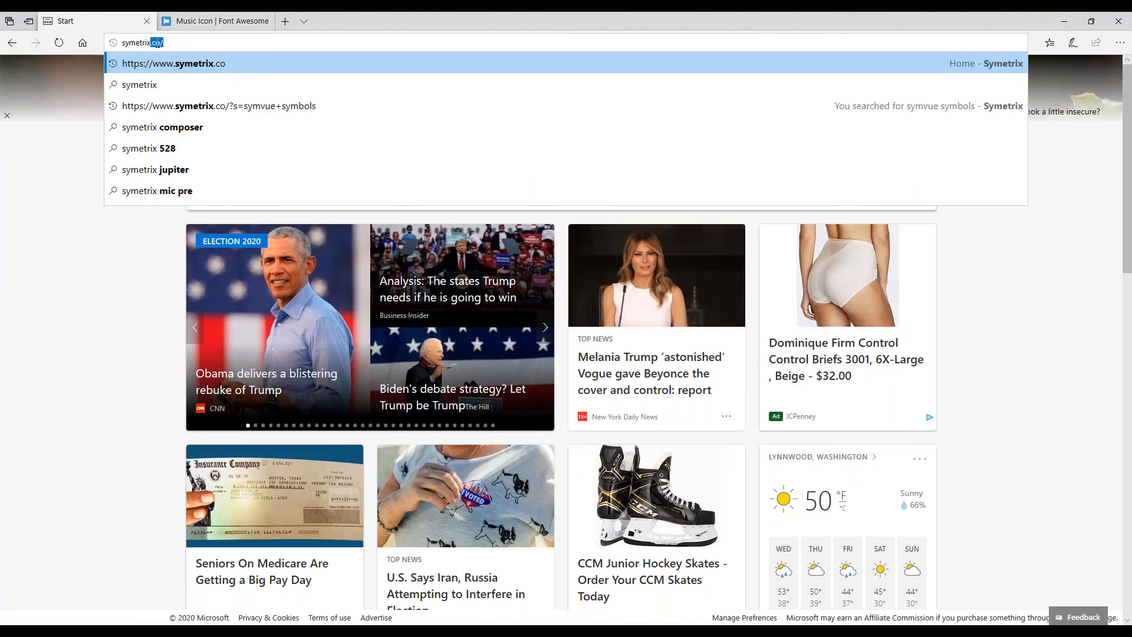
{"action": "key", "text": "Down"}
{"action": "key", "text": "Return"}
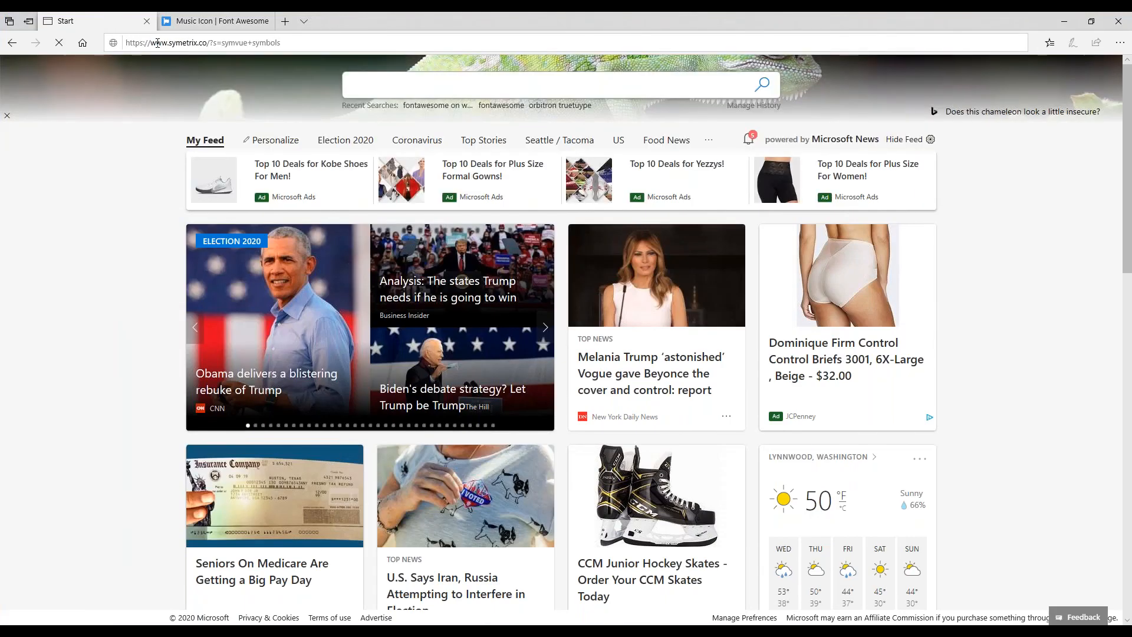
{"action": "left_click", "coordinate": [225, 45]}
{"action": "left_click_drag", "start_coordinate": [223, 44], "coordinate": [307, 23]}
{"action": "key", "text": "BackSpace"}
{"action": "key", "text": "BackSpace"}
{"action": "key", "text": "BackSpace"}
{"action": "key", "text": "BackSpace"}
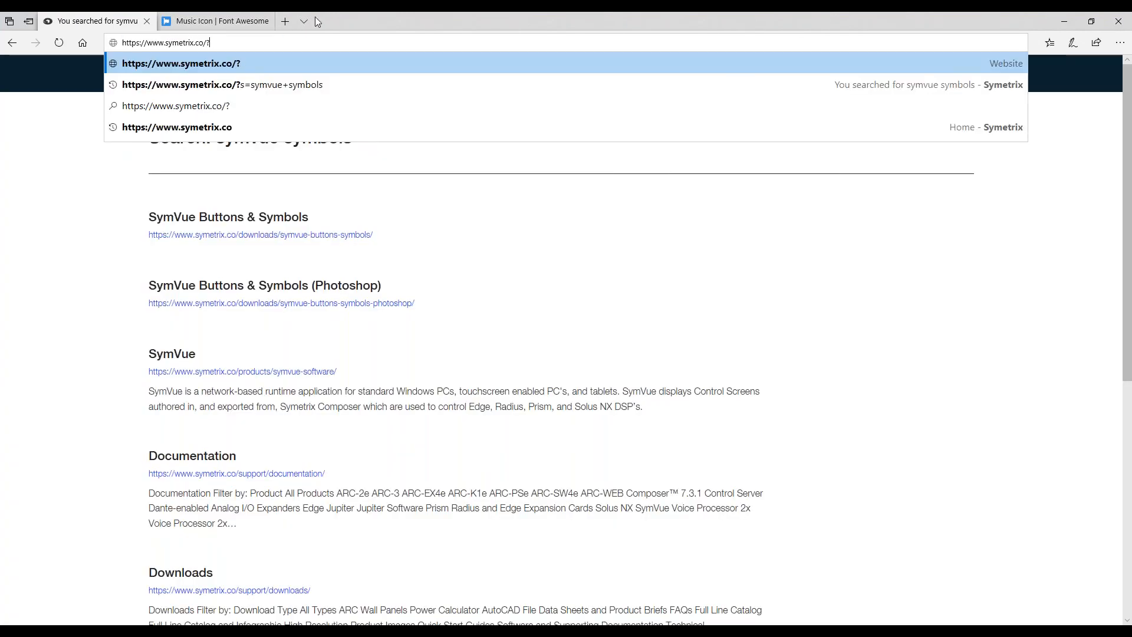
{"action": "key", "text": "Return"}
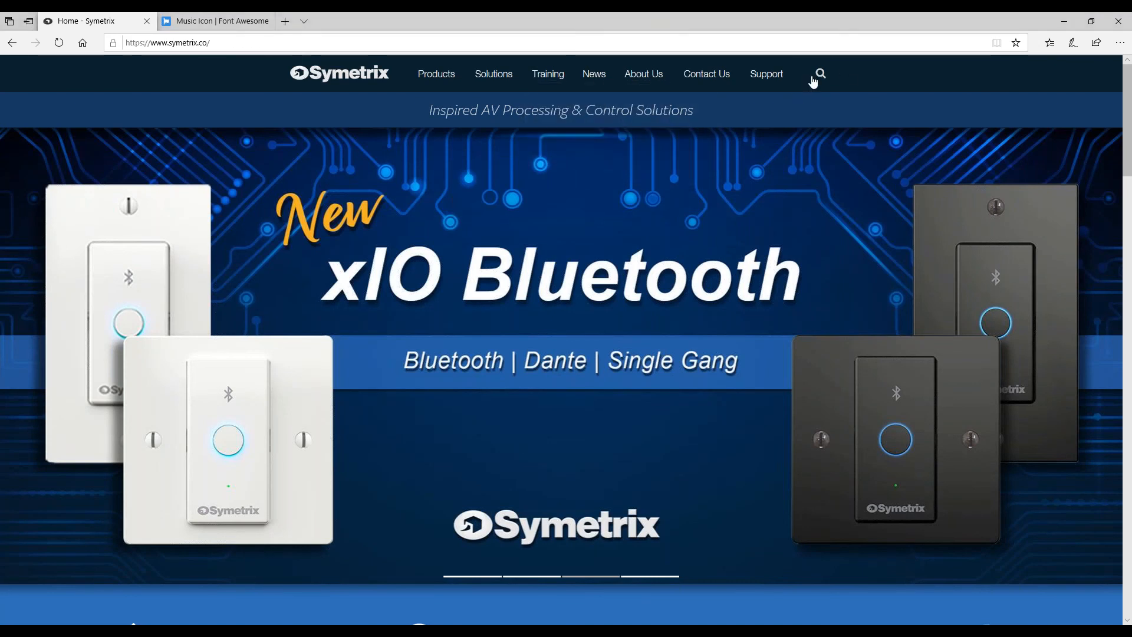
Search the Symetrix website for "symvue symbols" and return to Composer.
{"action": "left_click", "coordinate": [819, 75]}
{"action": "type", "text": "symvue symbvol"}
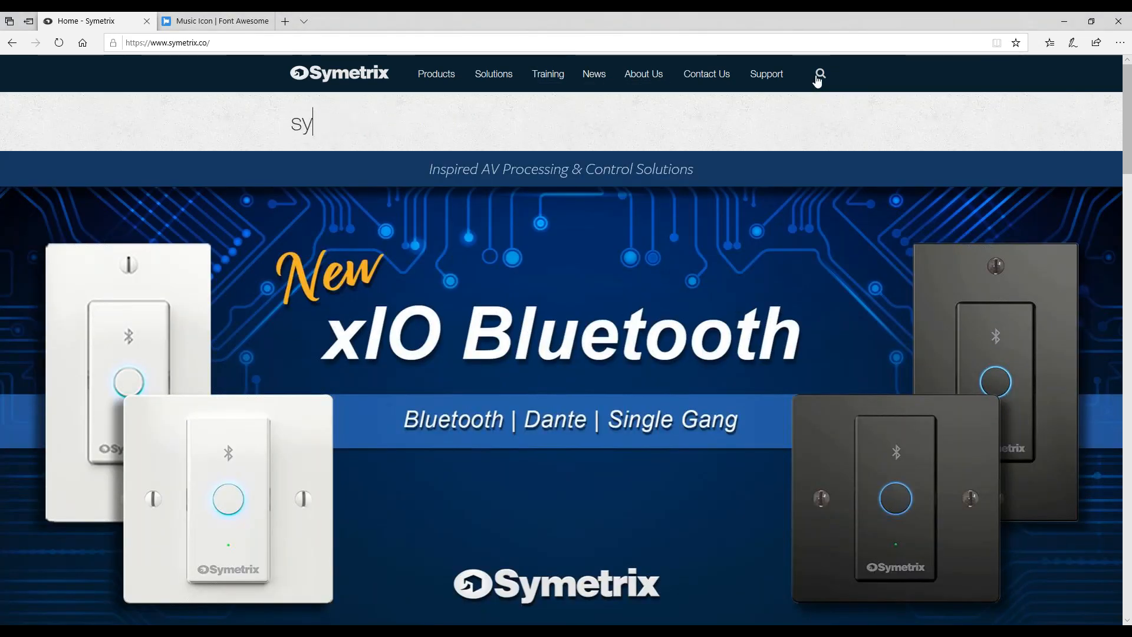
{"action": "key", "text": "BackSpace"}
{"action": "key", "text": "BackSpace"}
{"action": "key", "text": "BackSpace"}
{"action": "type", "text": "ols"}
{"action": "key", "text": "Return"}
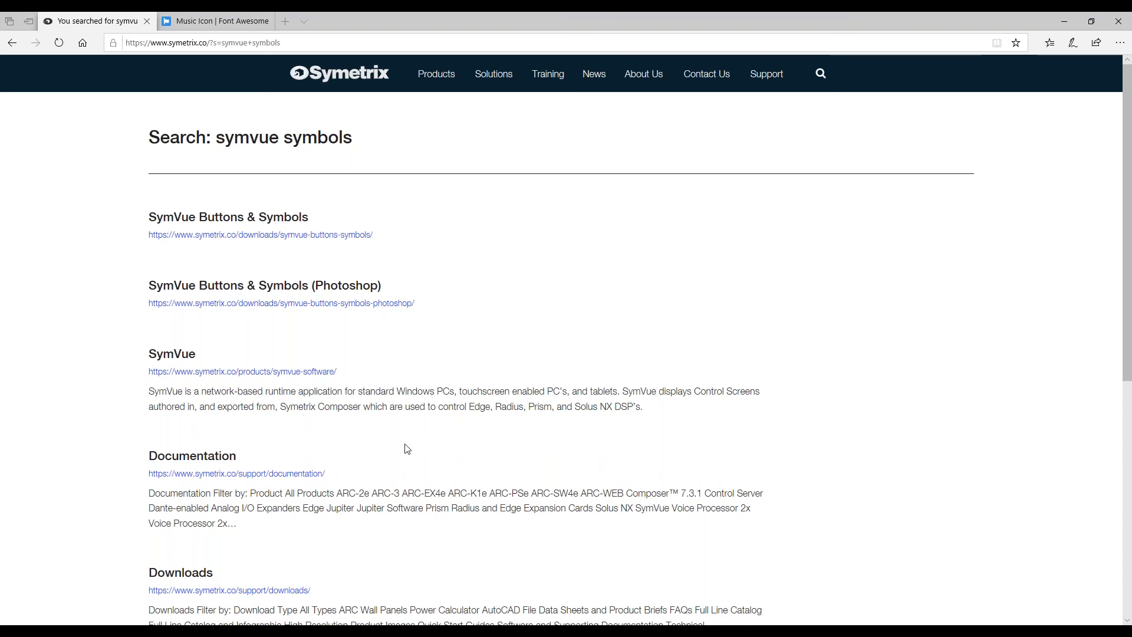
{"action": "left_click", "coordinate": [1065, 22]}
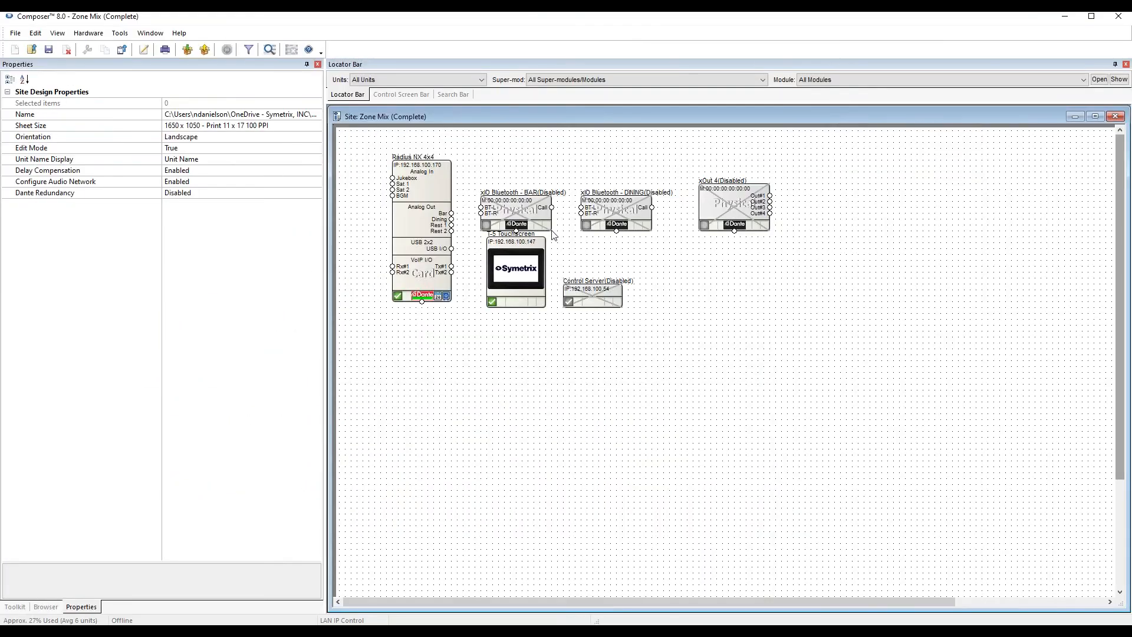